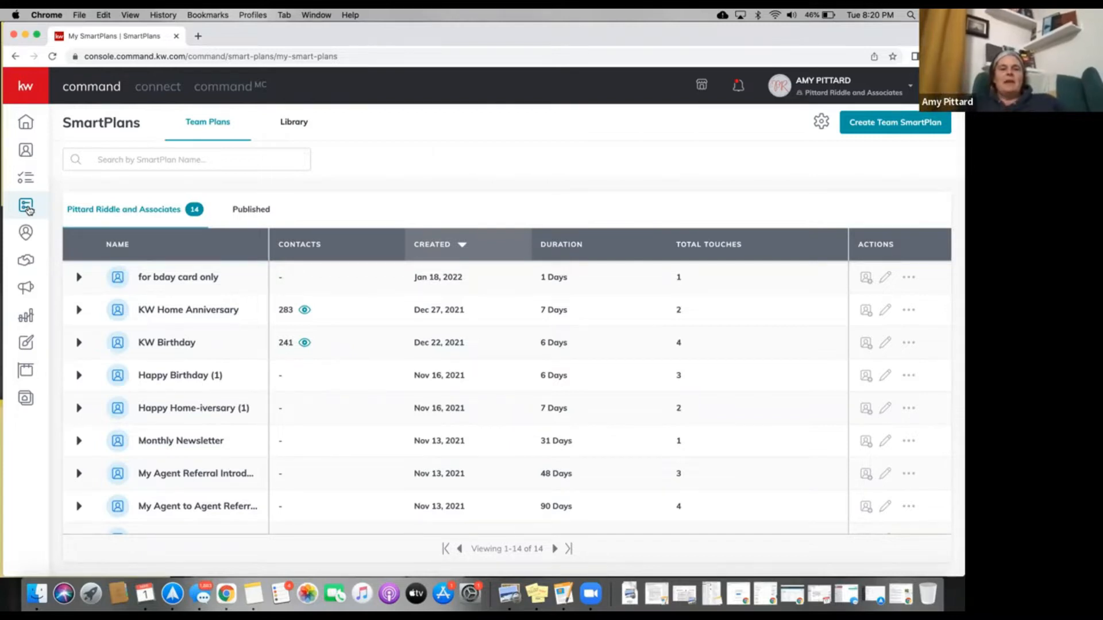
Expand the KW Birthday team plan and review its six steps, delays and task descriptions.
left_click(80, 348)
scroll(82, 360, "down", 3)
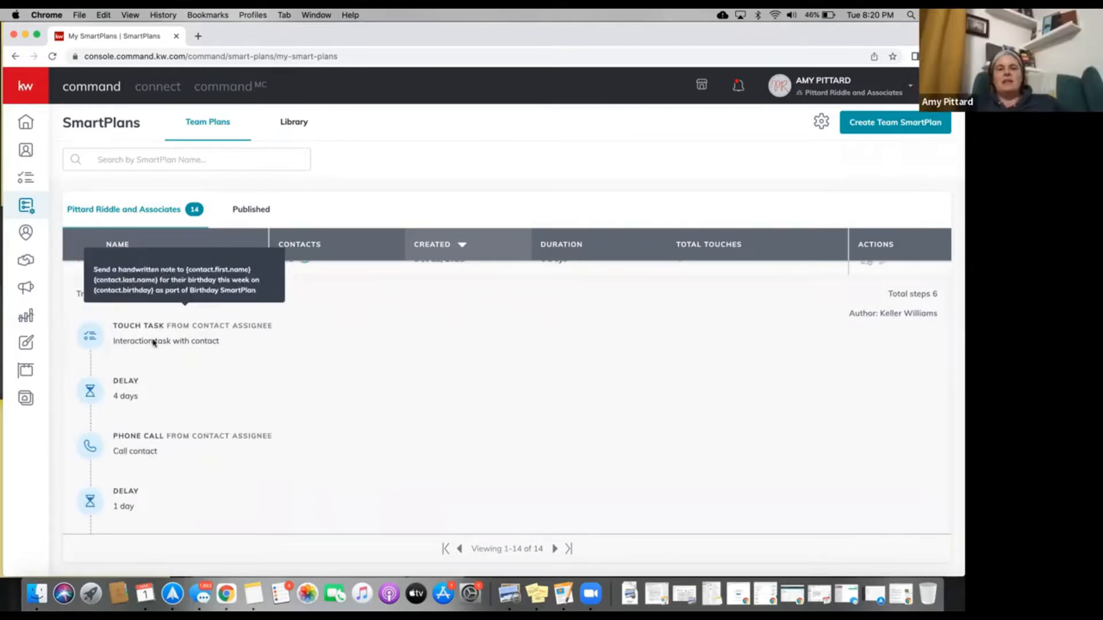
scroll(154, 343, "up", 2)
mouse_move(153, 376)
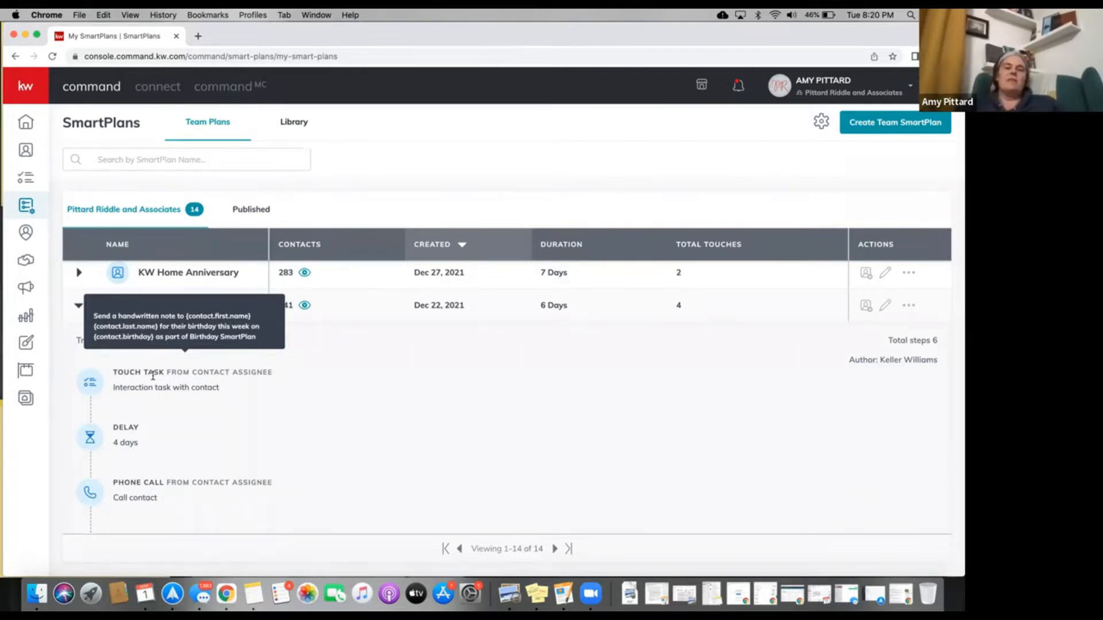
scroll(152, 376, "down", 2)
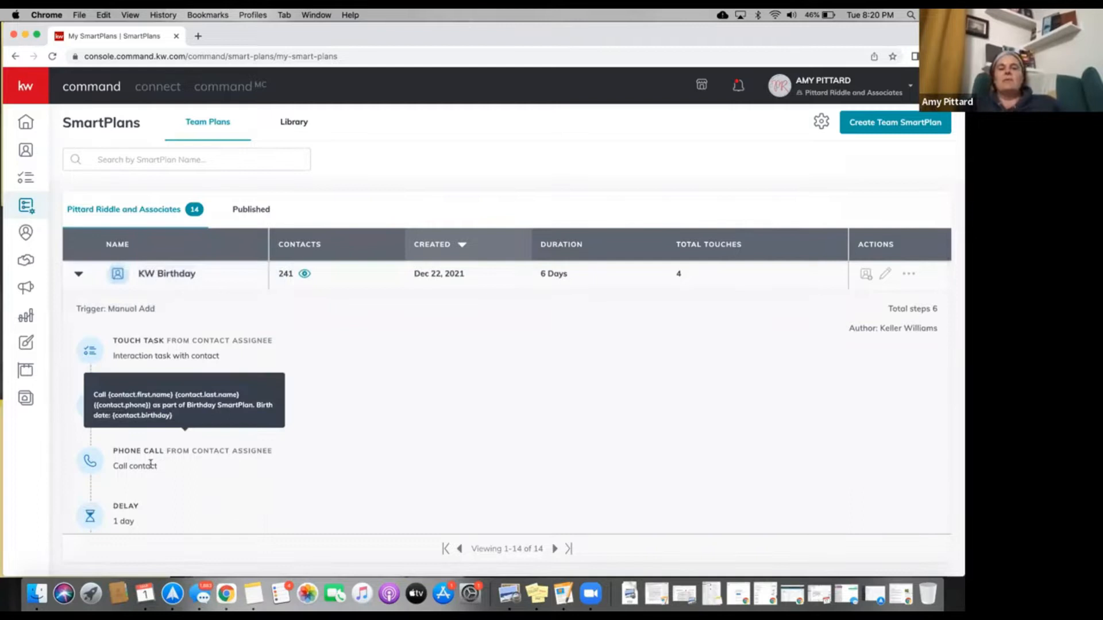
scroll(150, 465, "down", 3)
scroll(151, 464, "down", 2)
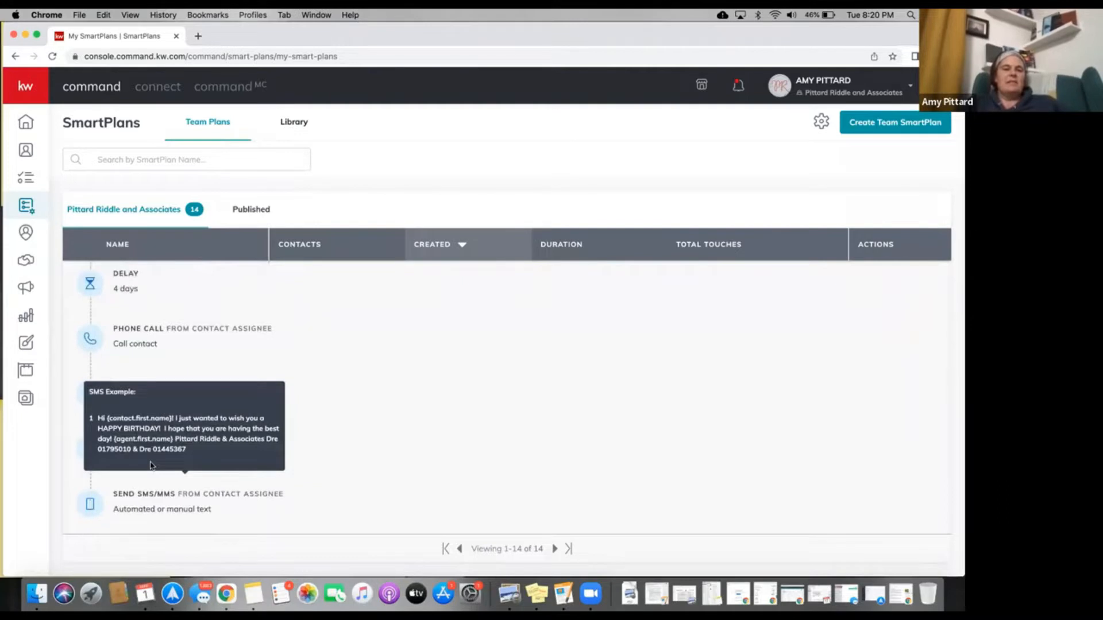
scroll(151, 464, "up", 5)
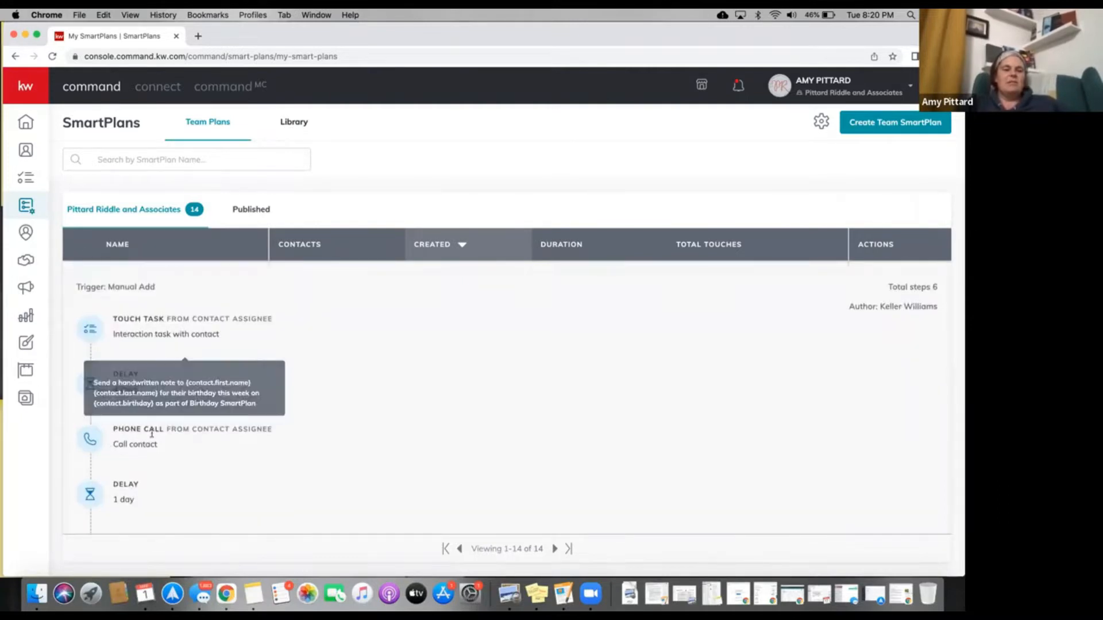
scroll(152, 436, "down", 3)
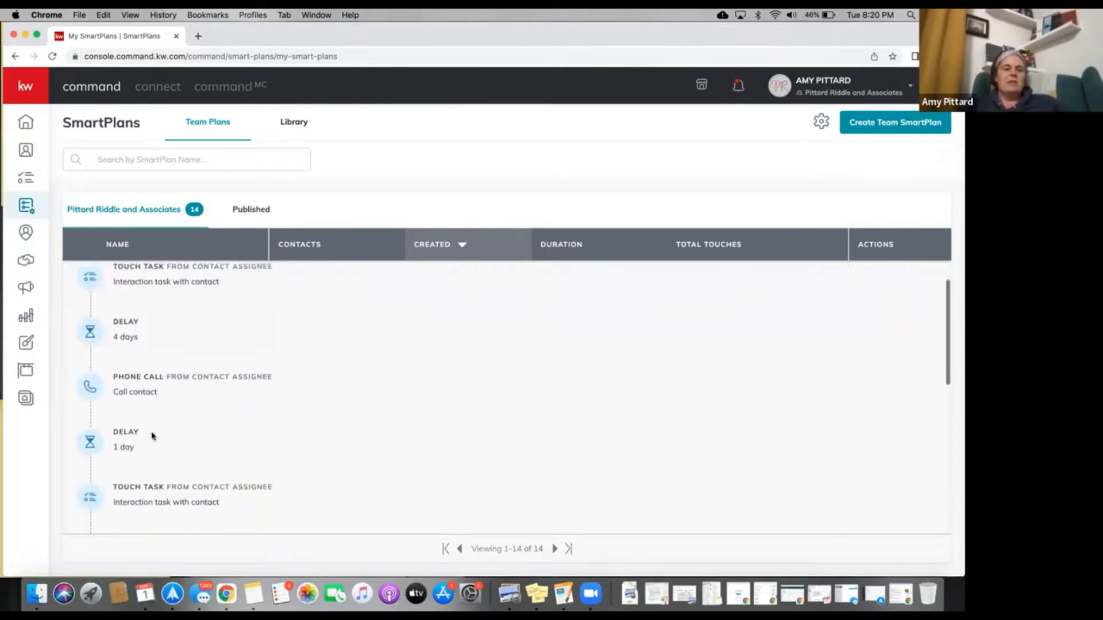
scroll(153, 436, "up", 1)
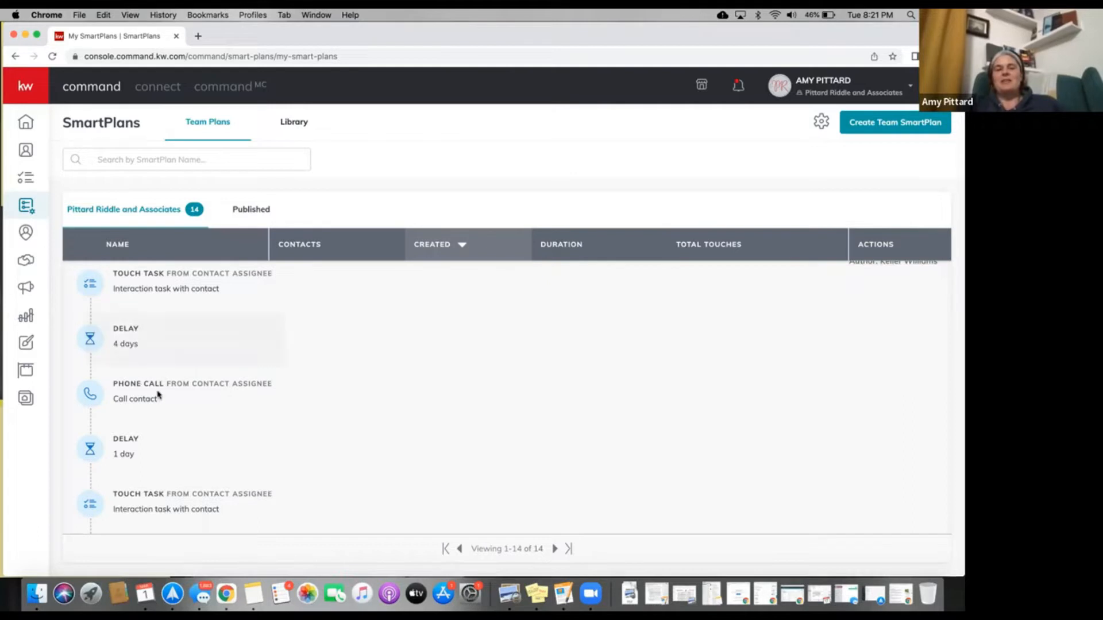
mouse_move(158, 396)
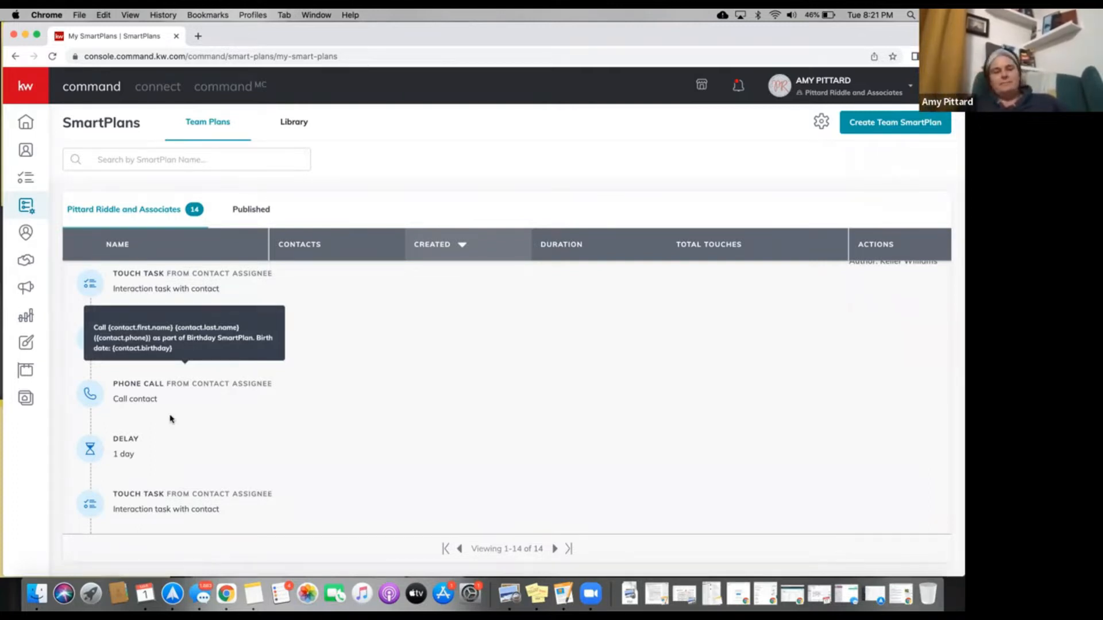
scroll(170, 419, "up", 2)
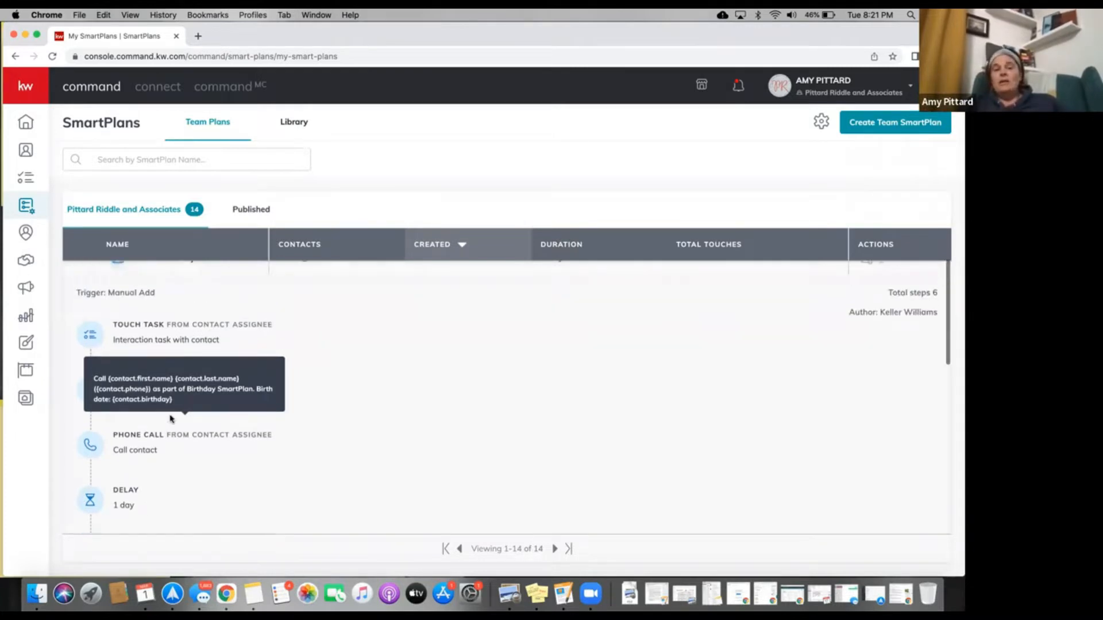
scroll(170, 402, "up", 2)
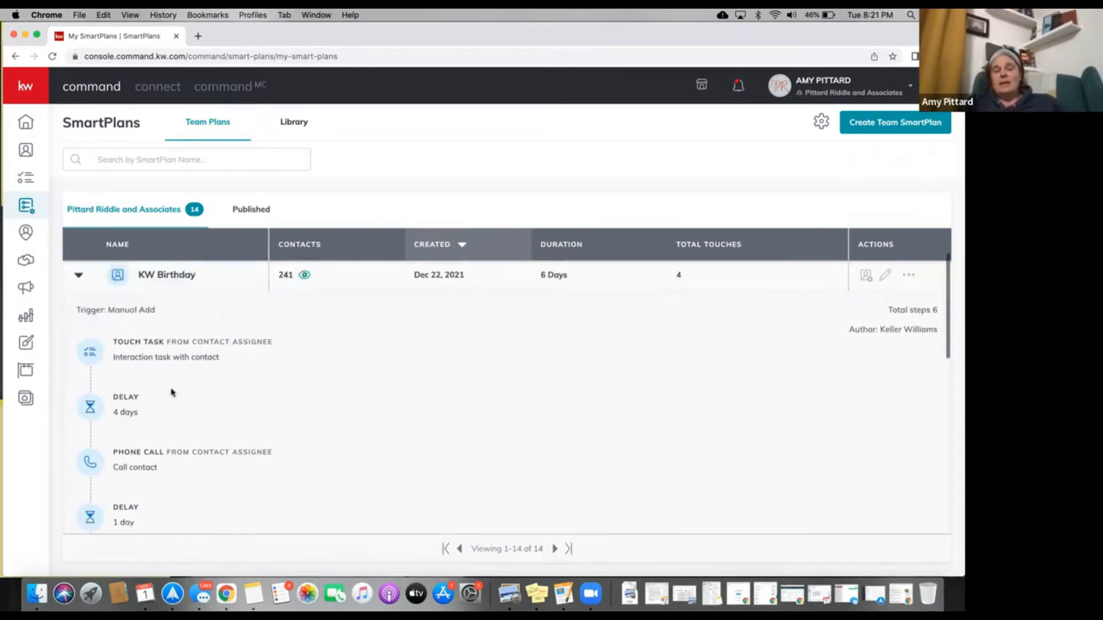
scroll(174, 388, "down", 1)
mouse_move(158, 337)
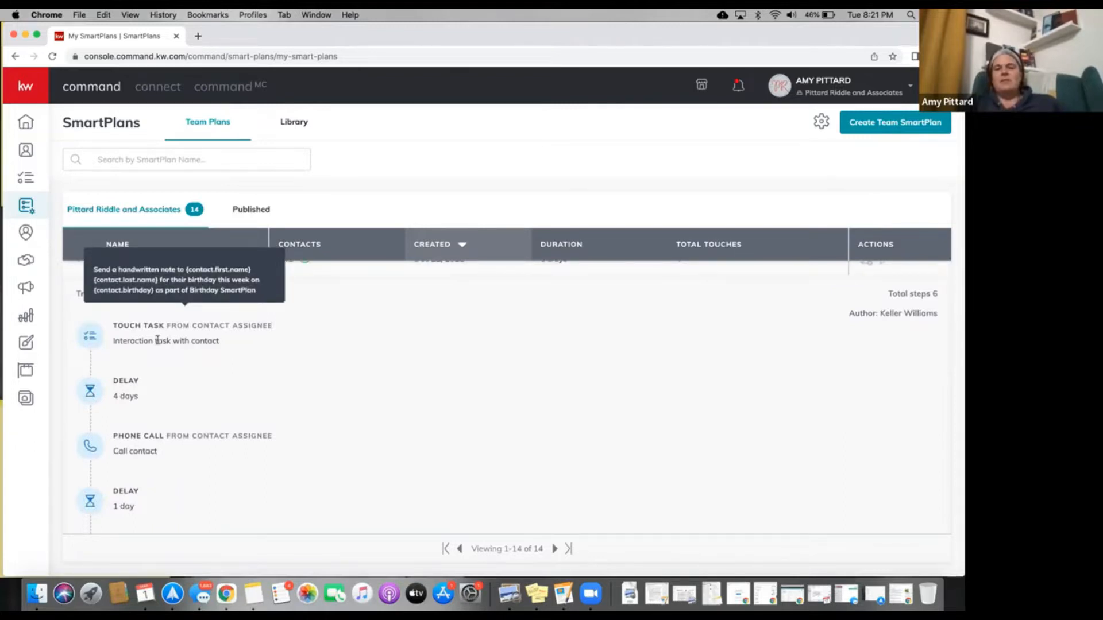
scroll(158, 339, "up", 1)
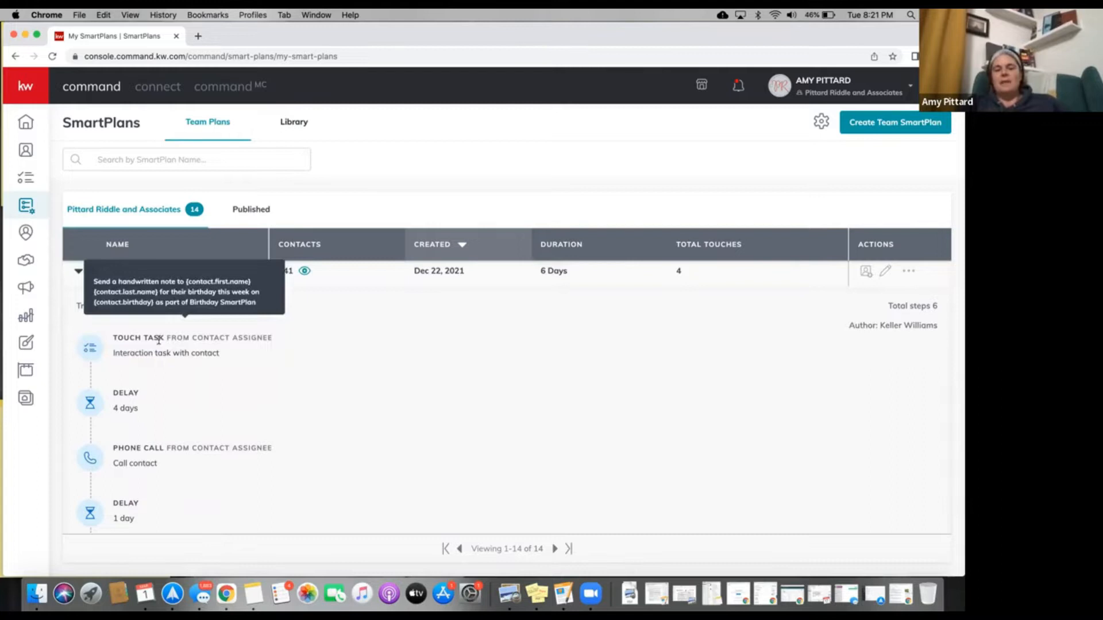
scroll(159, 340, "down", 1)
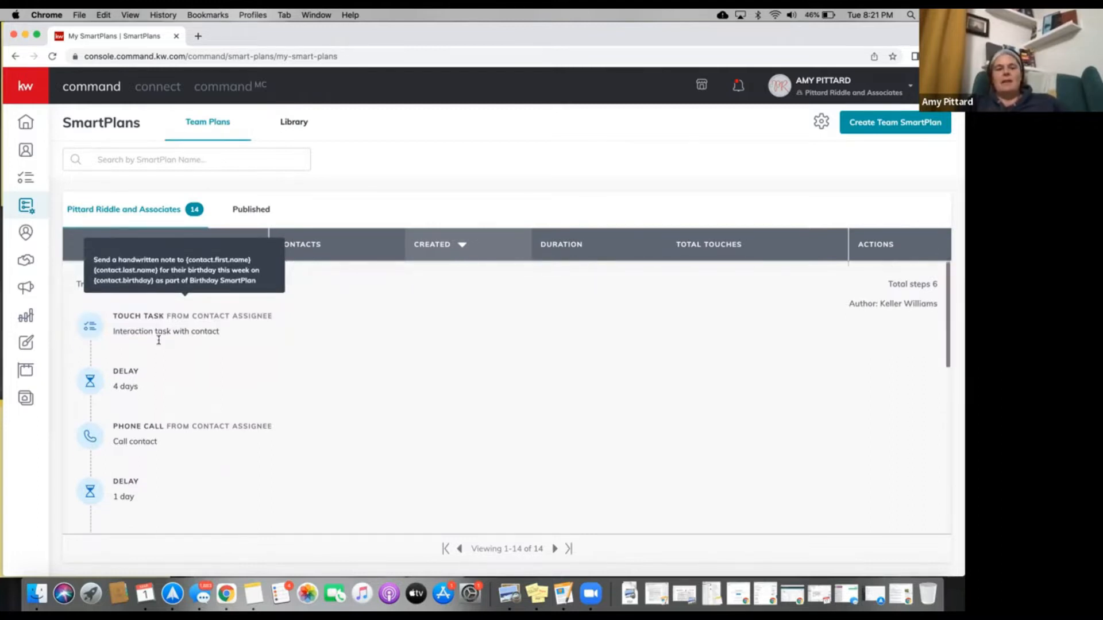
scroll(158, 340, "down", 1)
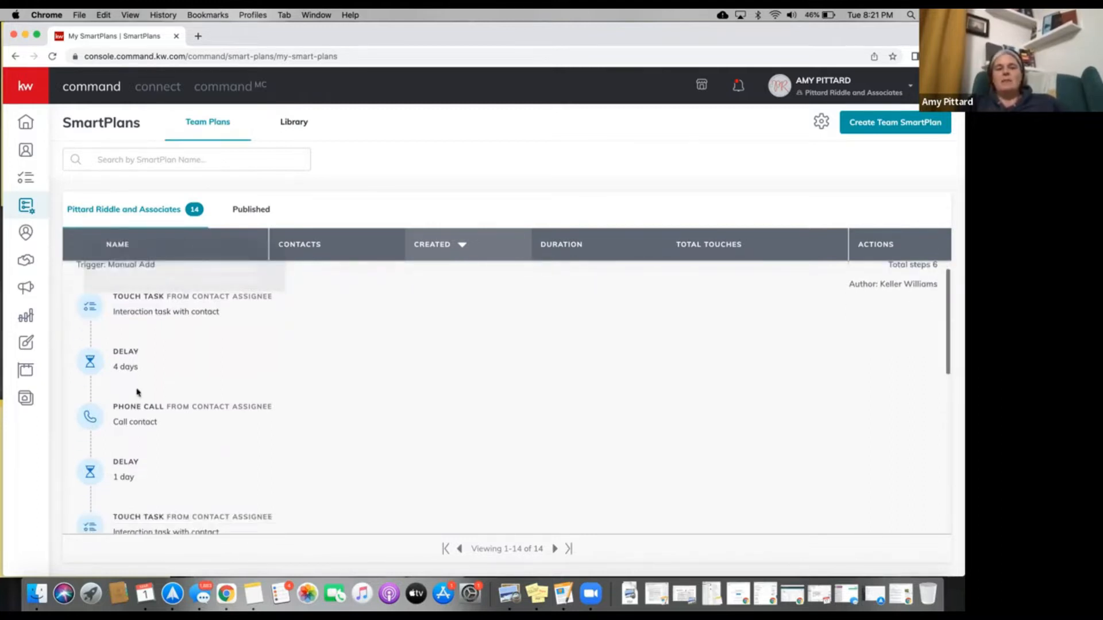
scroll(136, 401, "down", 1)
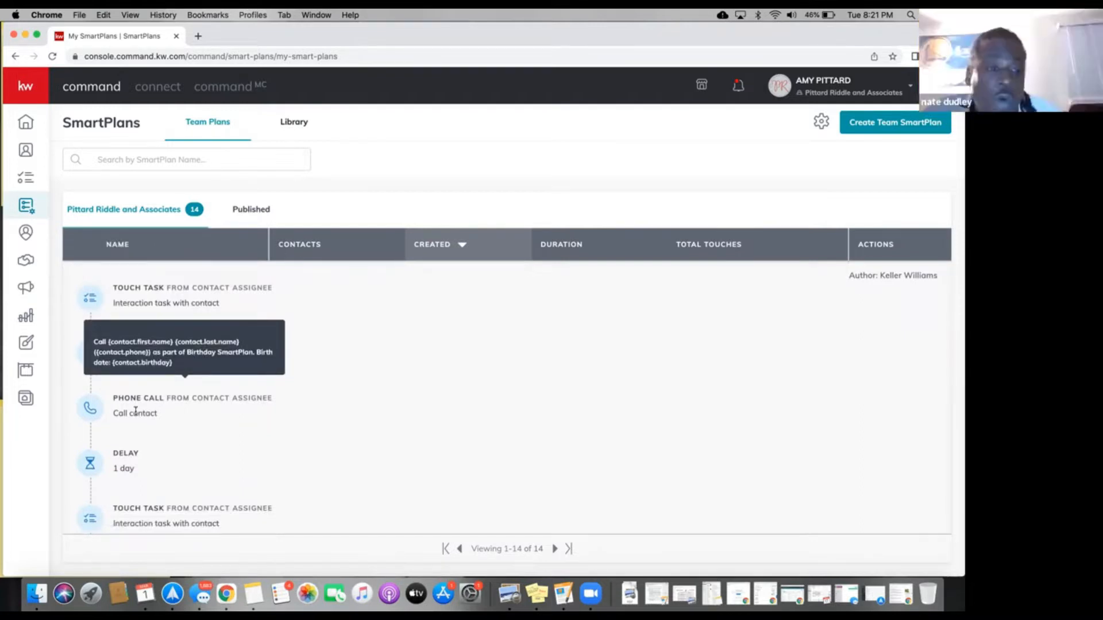
scroll(138, 413, "down", 1)
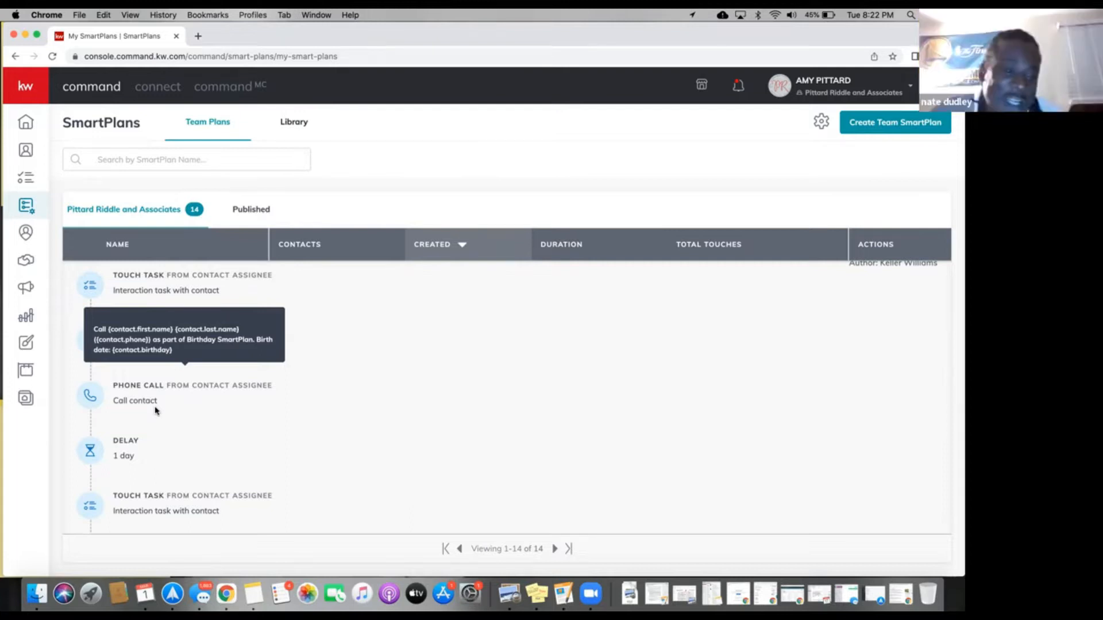
scroll(155, 410, "down", 1)
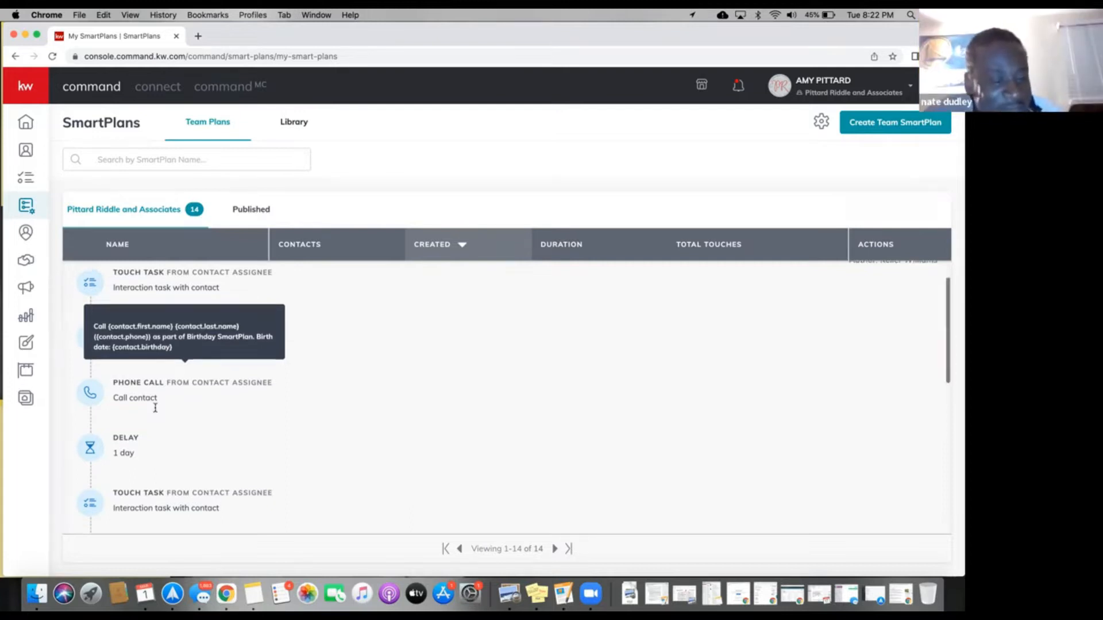
scroll(155, 411, "down", 5)
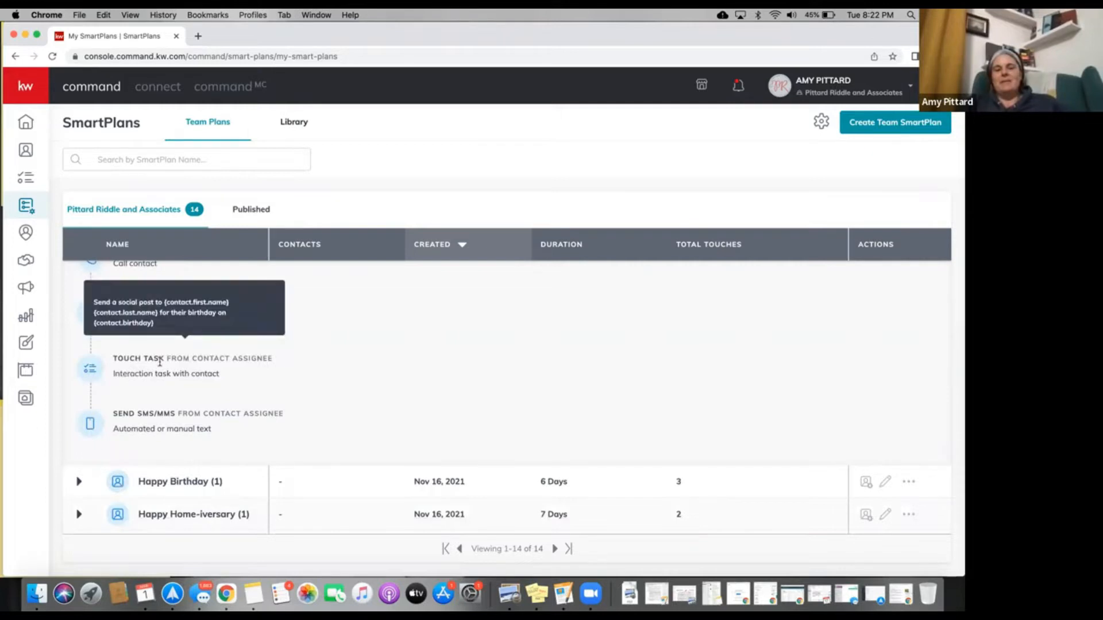
mouse_move(162, 425)
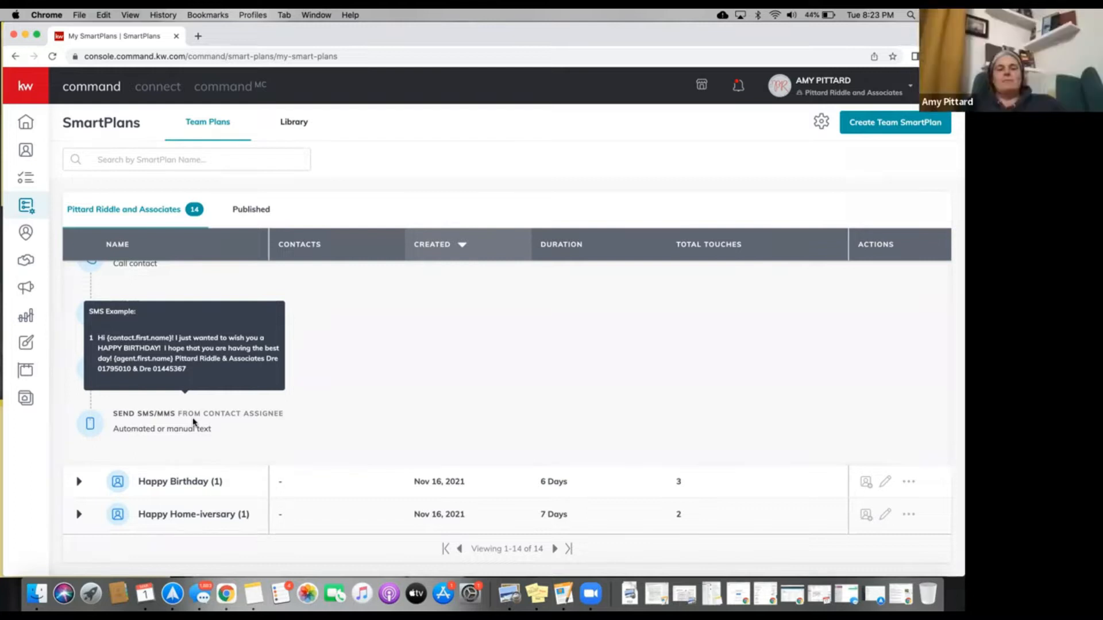
mouse_move(207, 391)
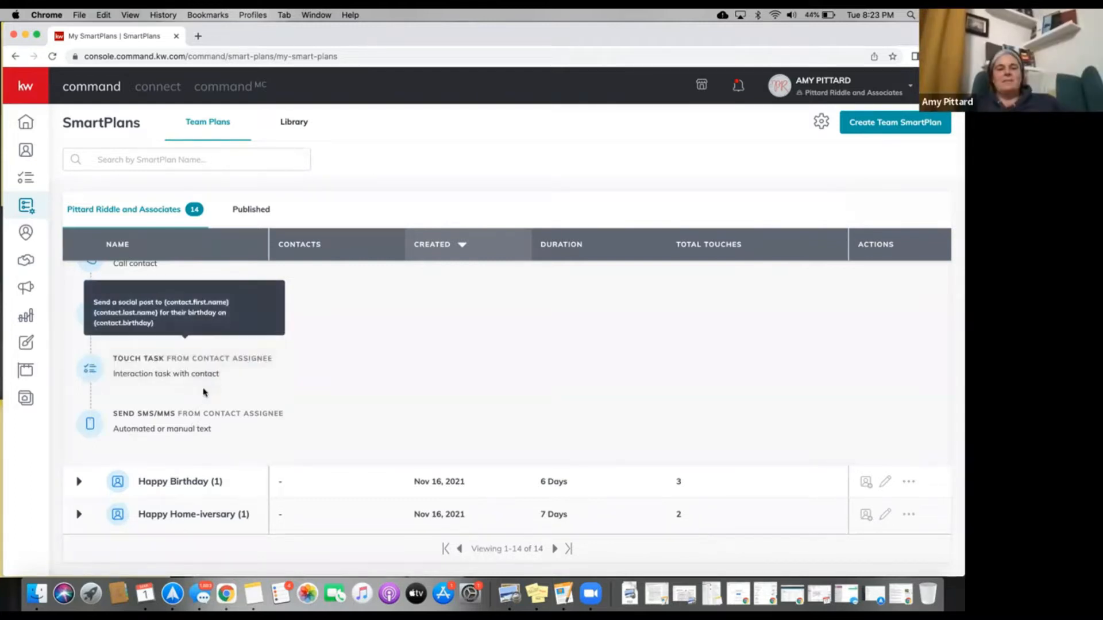
scroll(210, 388, "up", 2)
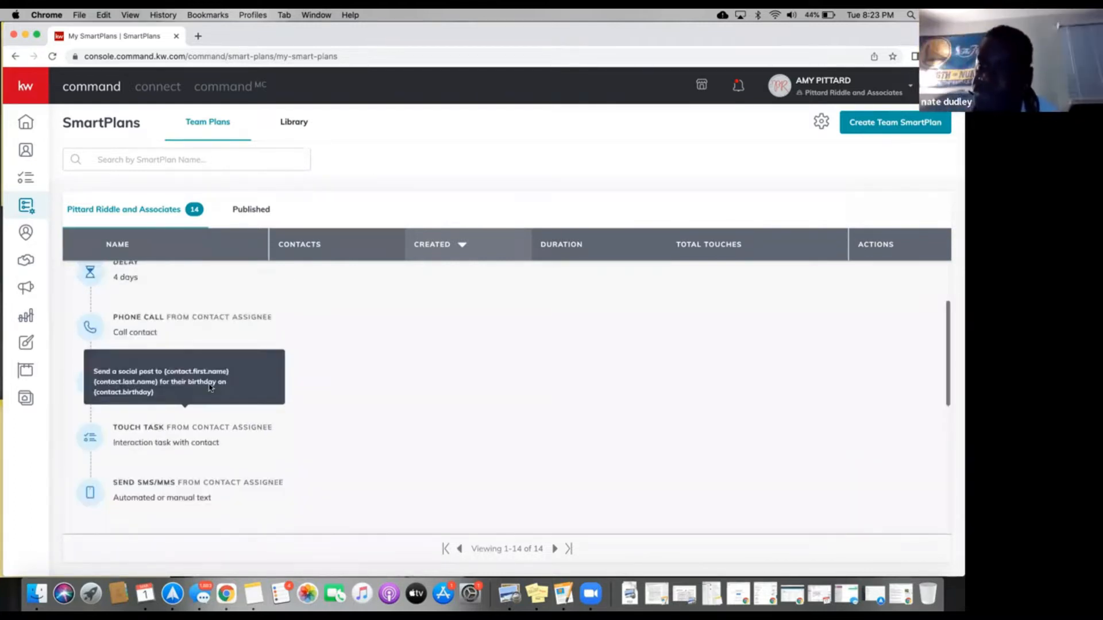
scroll(417, 327, "up", 4)
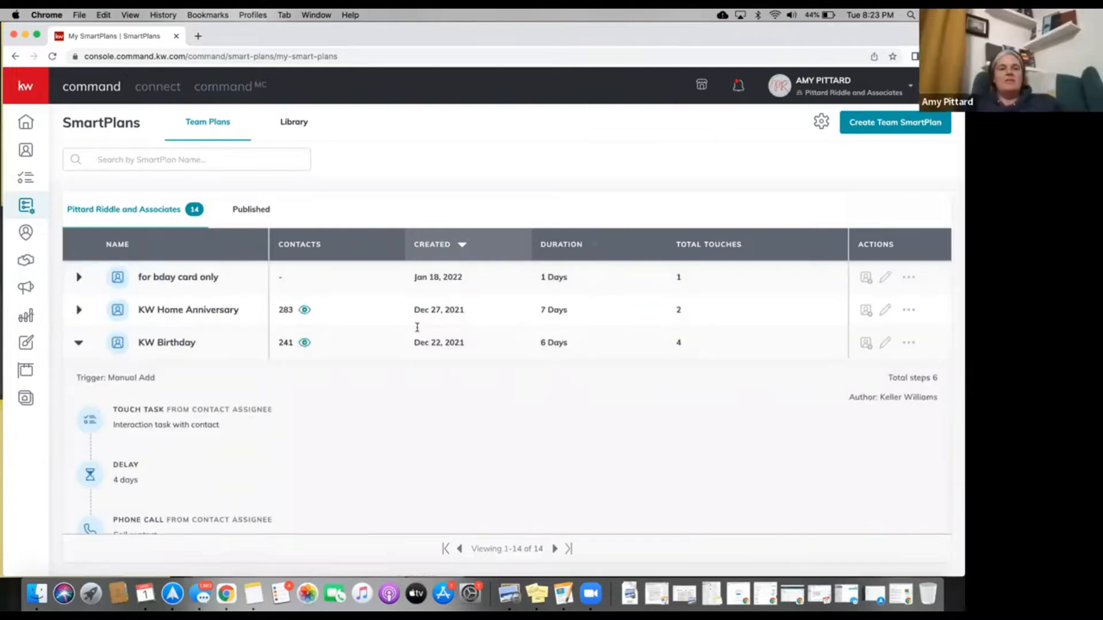
Collapse KW Birthday and switch to the Personal account's My SmartPlans list of 15 People Plans.
left_click(79, 342)
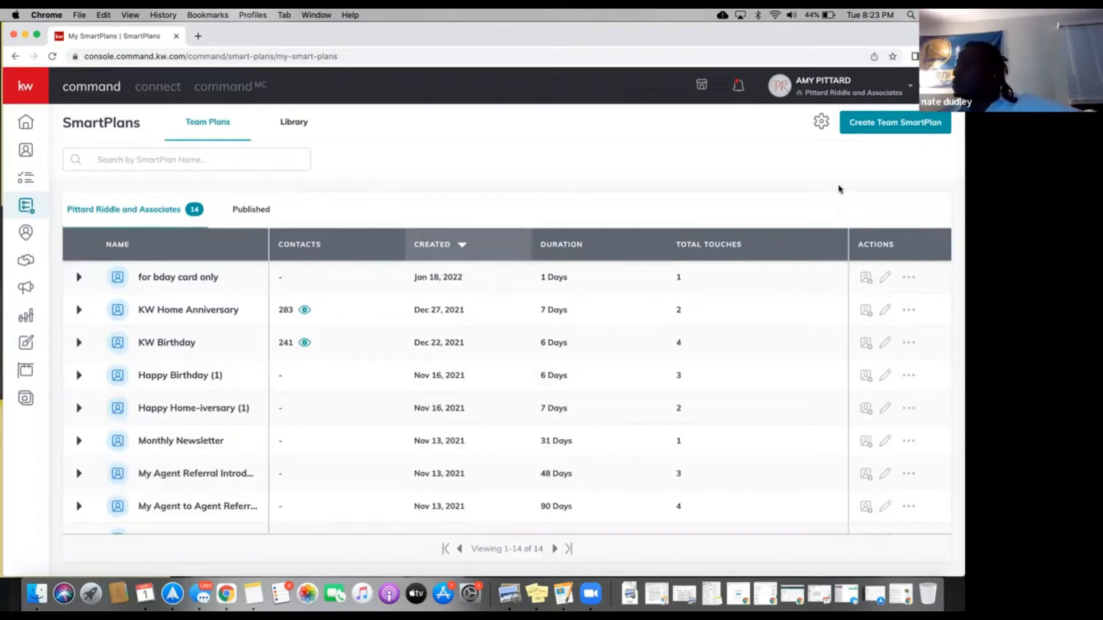
left_click(850, 86)
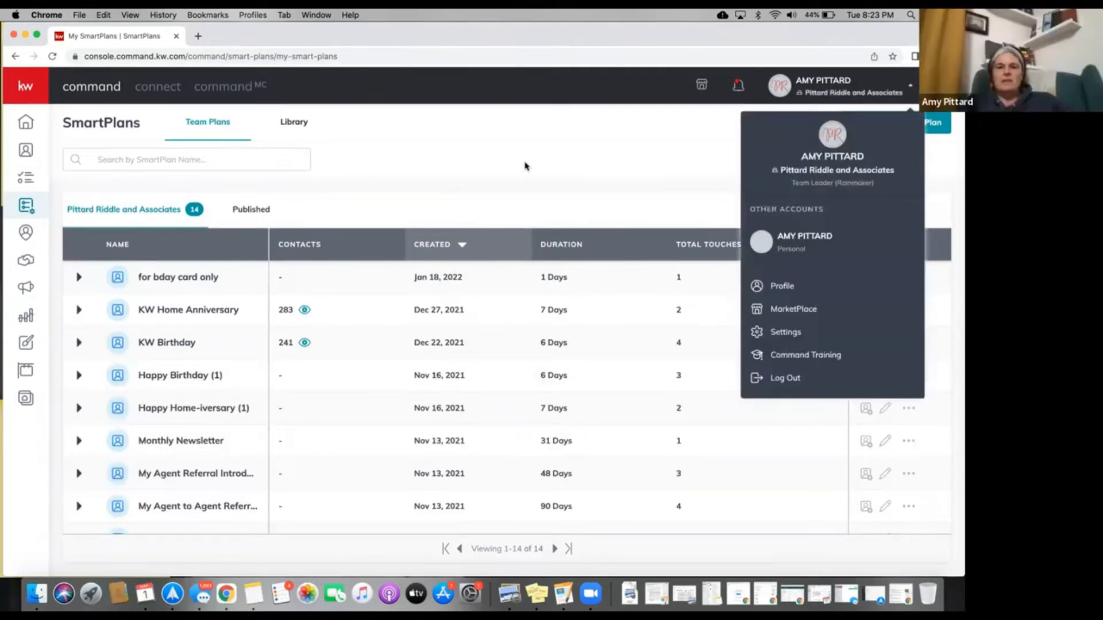
left_click(780, 251)
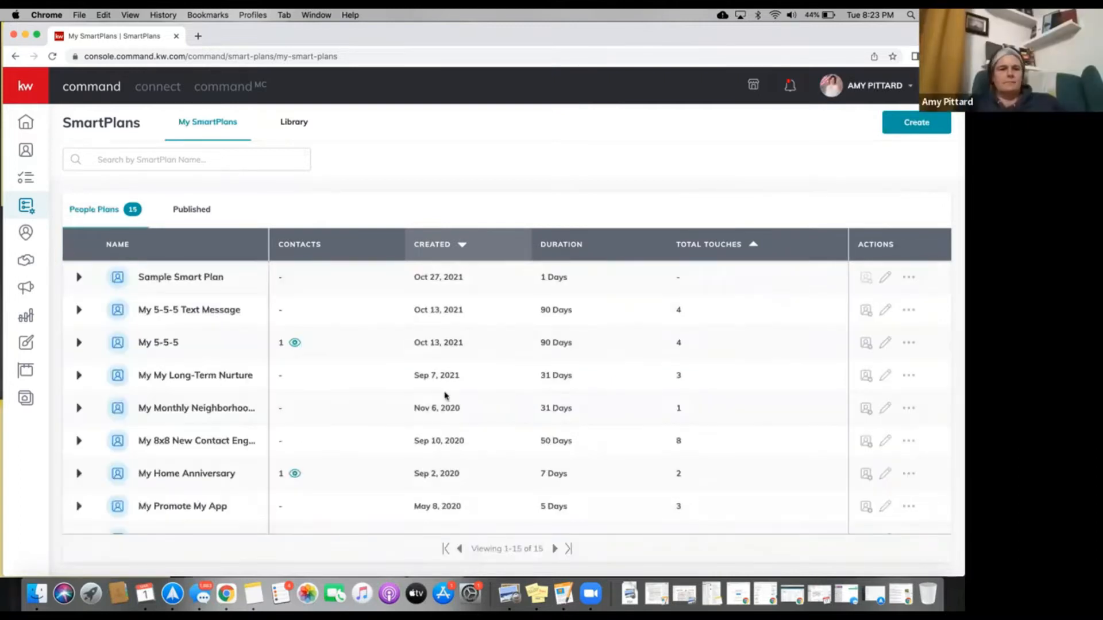
scroll(445, 396, "down", 5)
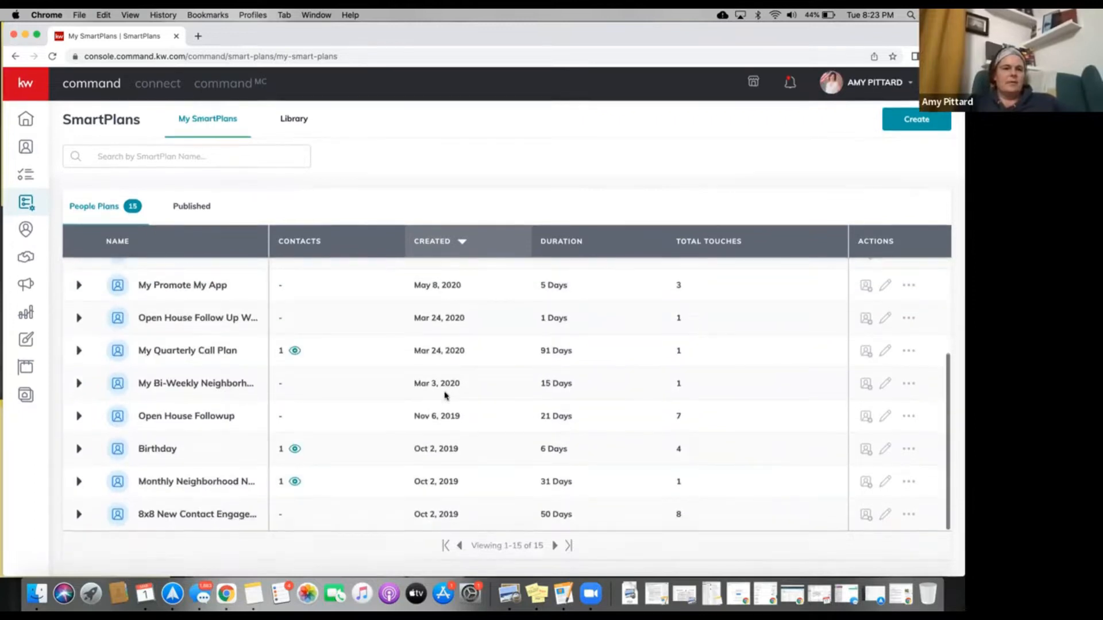
scroll(410, 421, "up", 5)
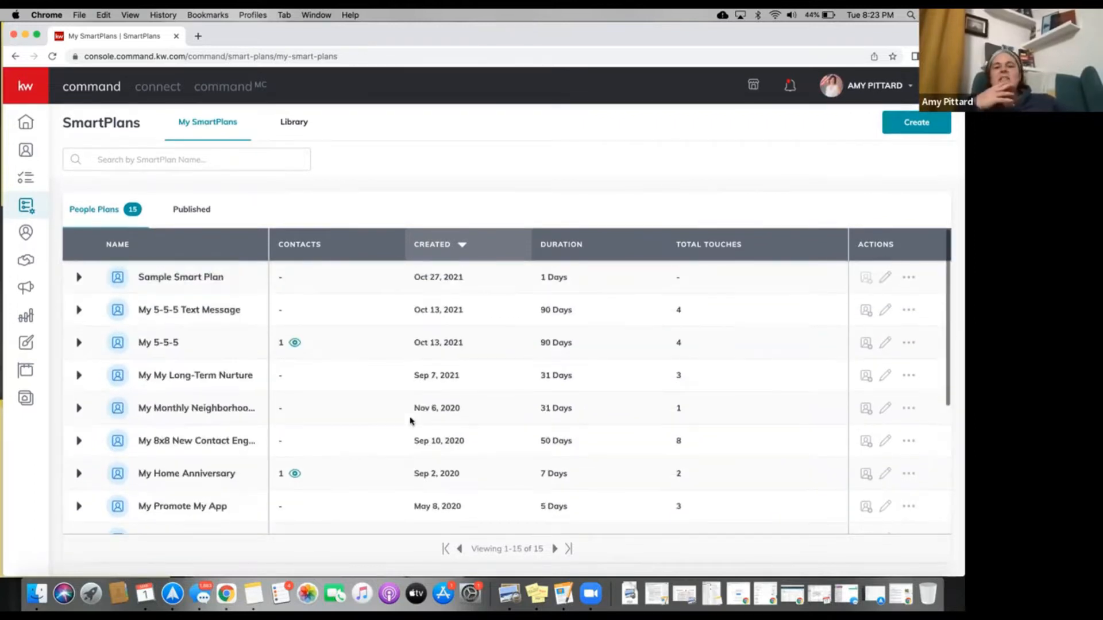
scroll(410, 421, "down", 5)
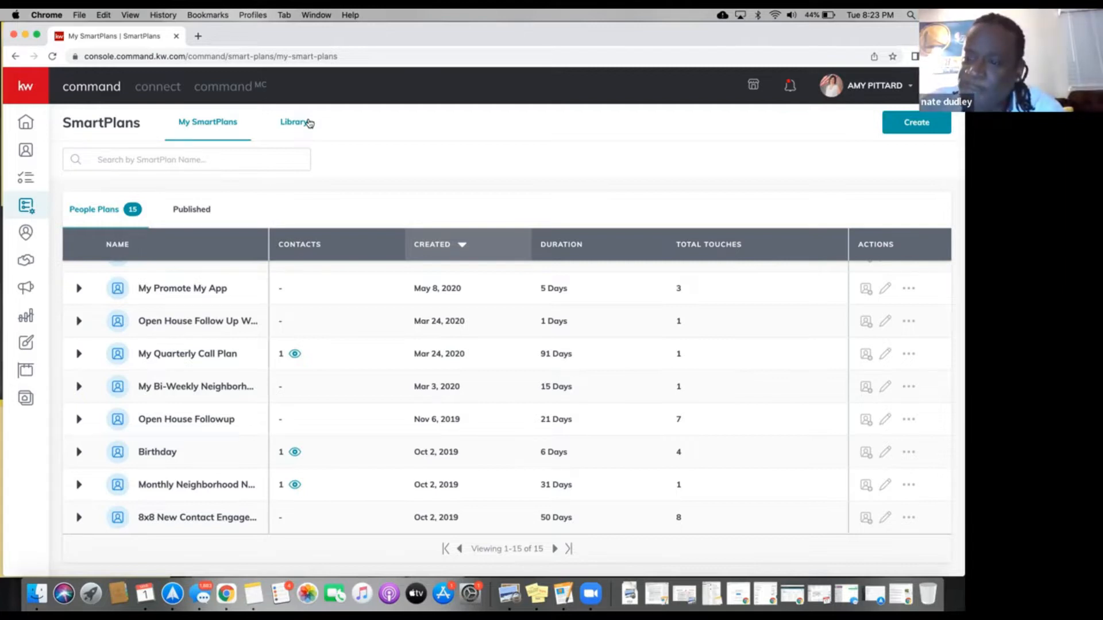
In the SmartPlans Library's What's New section, view the steps of My Daily Social Plan - Mar '22.
left_click(309, 123)
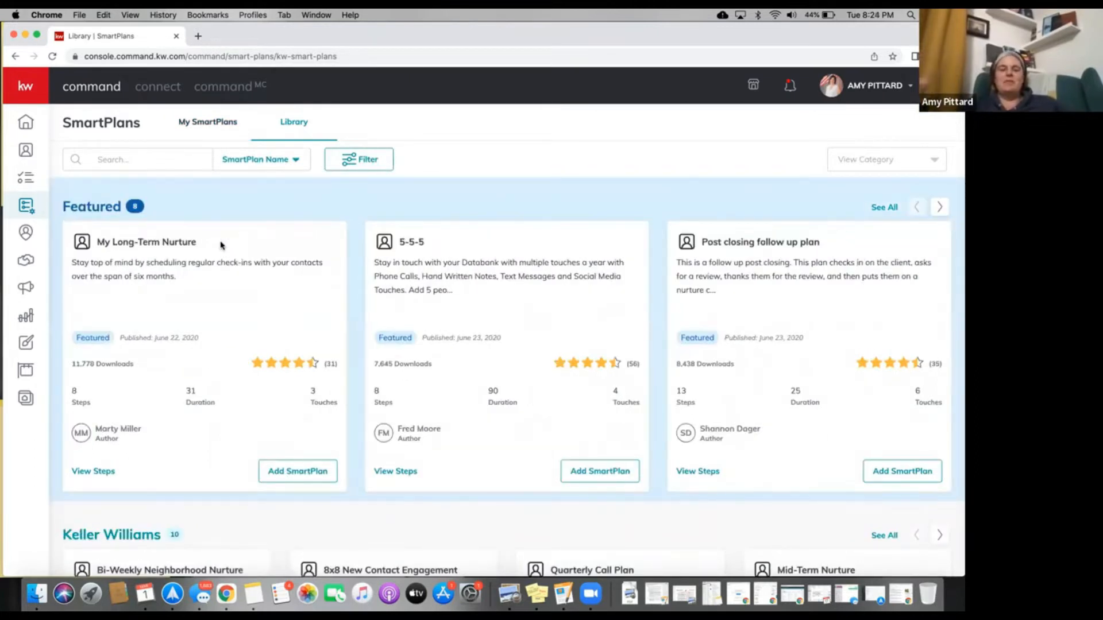
scroll(221, 245, "down", 1)
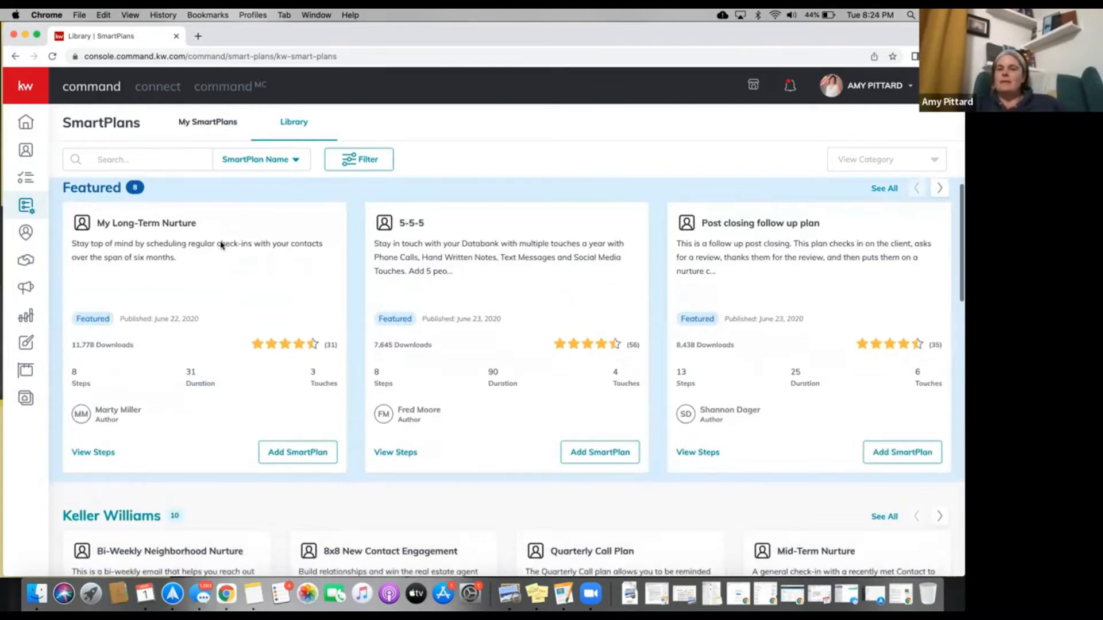
scroll(221, 246, "down", 15)
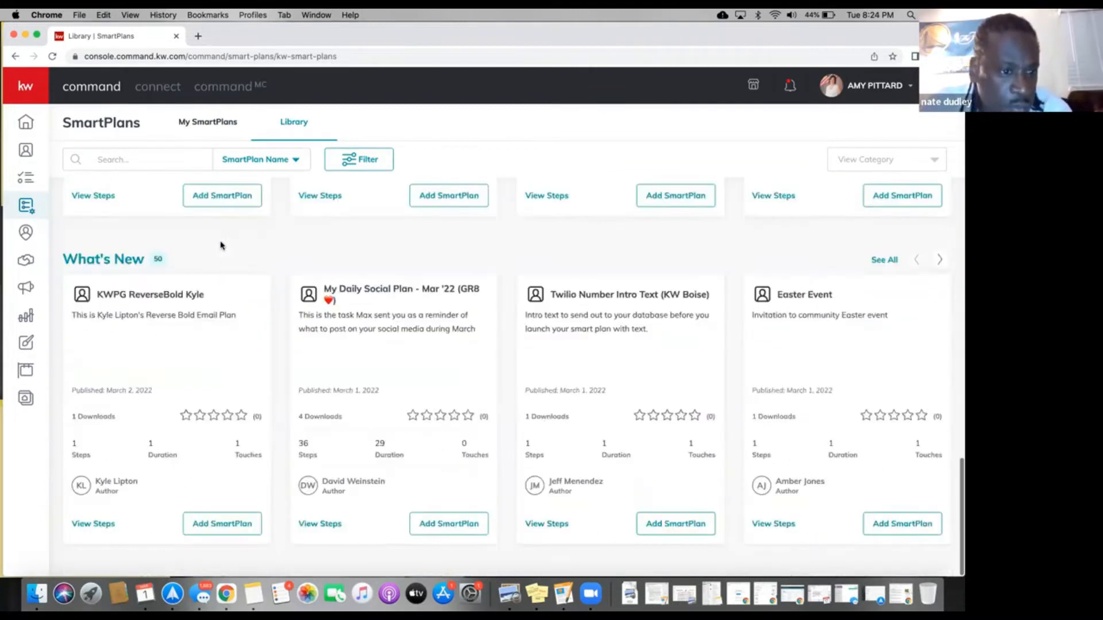
scroll(221, 245, "up", 5)
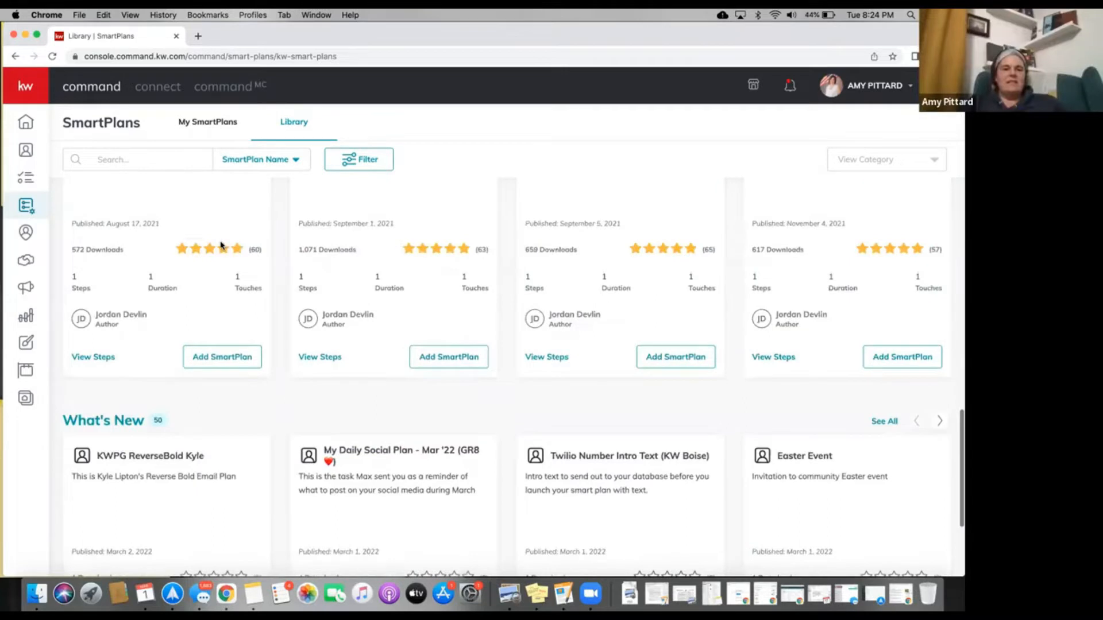
scroll(220, 246, "down", 2)
scroll(221, 246, "down", 3)
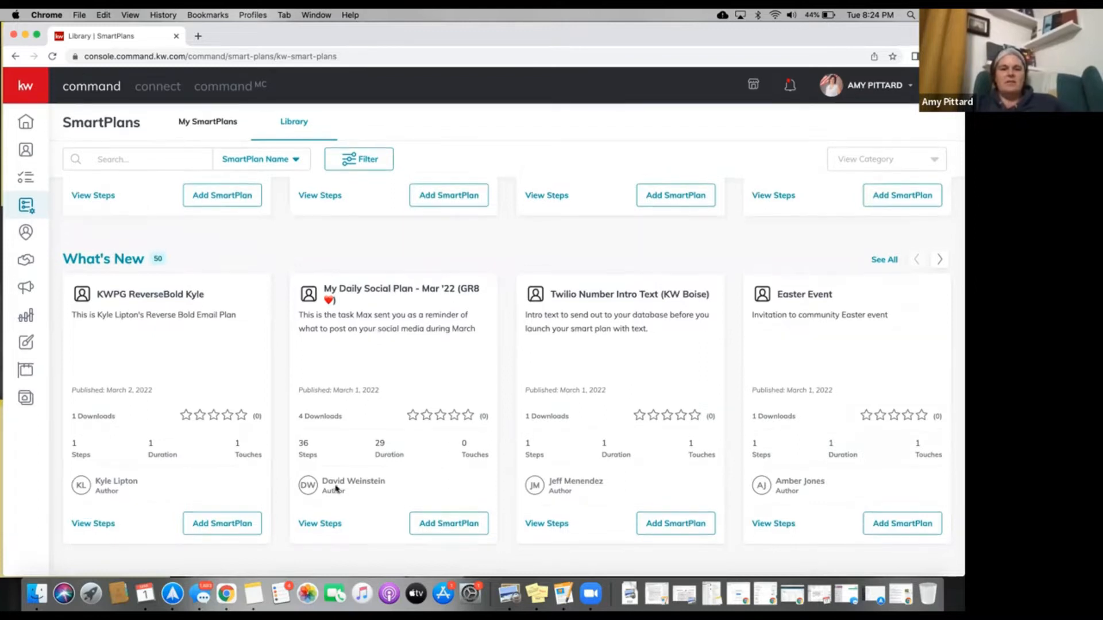
left_click(330, 524)
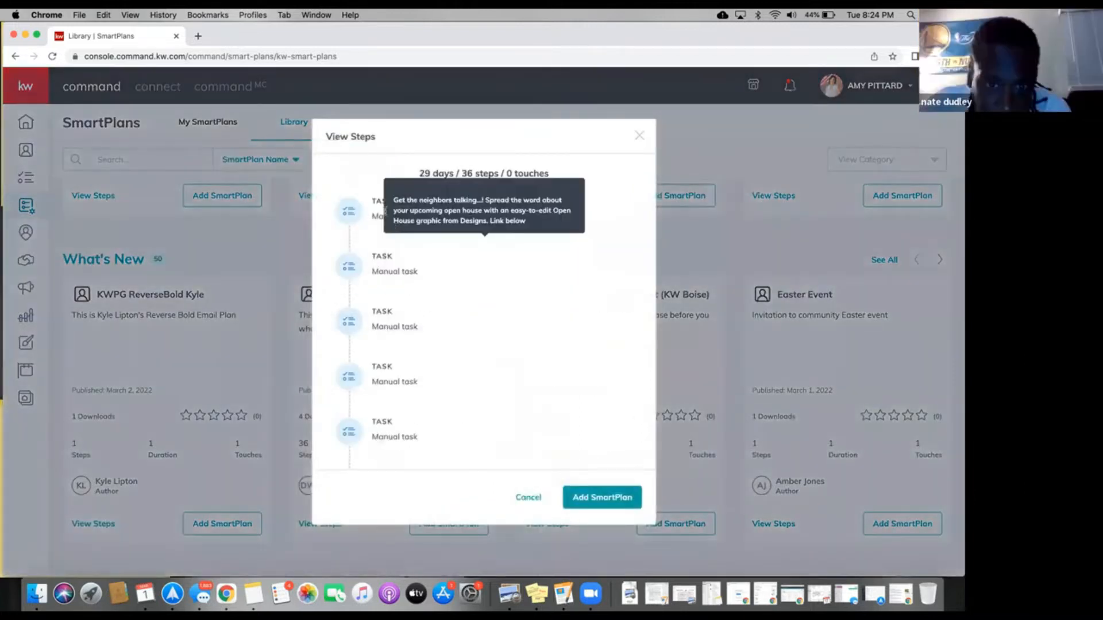
Scroll through the plan preview's manual posting tasks and 7-day delays, including the Open House prompt.
mouse_move(386, 211)
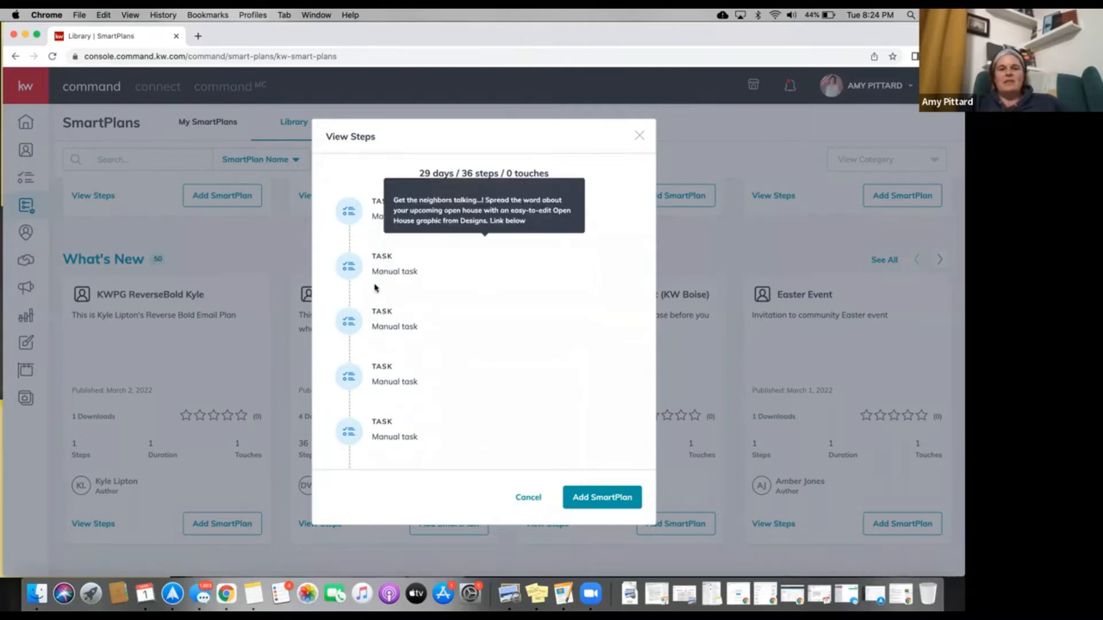
scroll(375, 287, "down", 3)
scroll(366, 379, "down", 6)
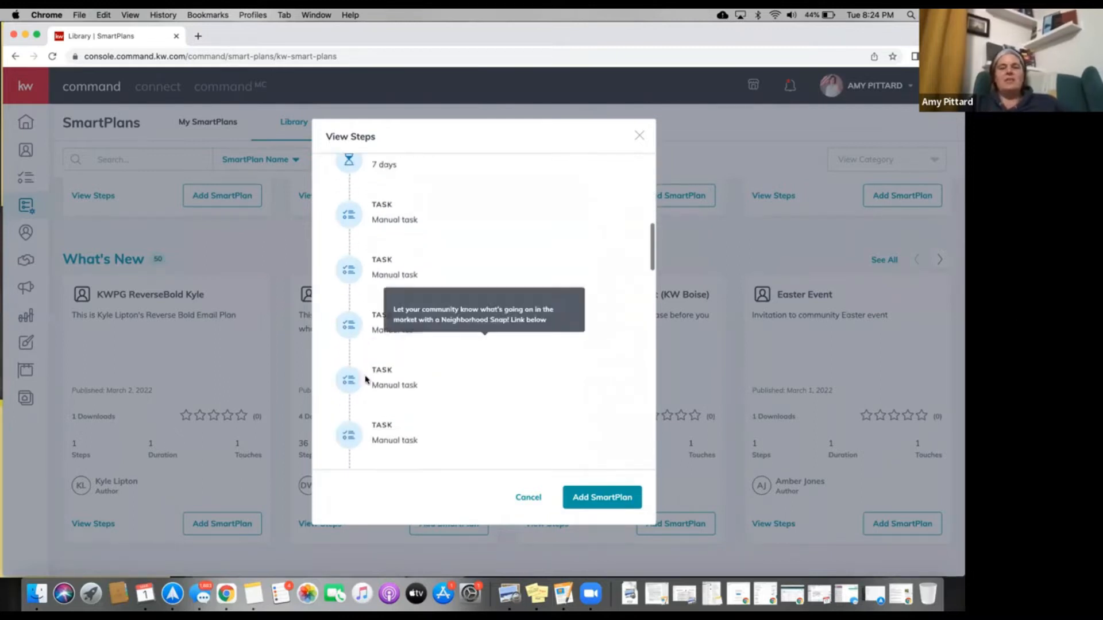
scroll(366, 379, "down", 5)
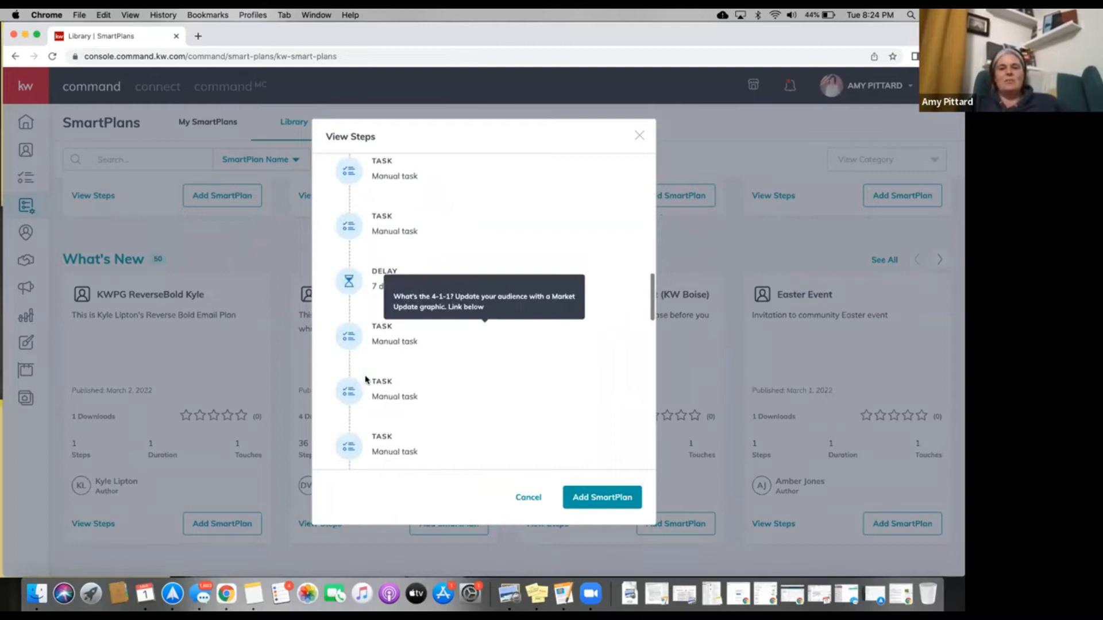
scroll(366, 379, "down", 3)
scroll(366, 379, "up", 15)
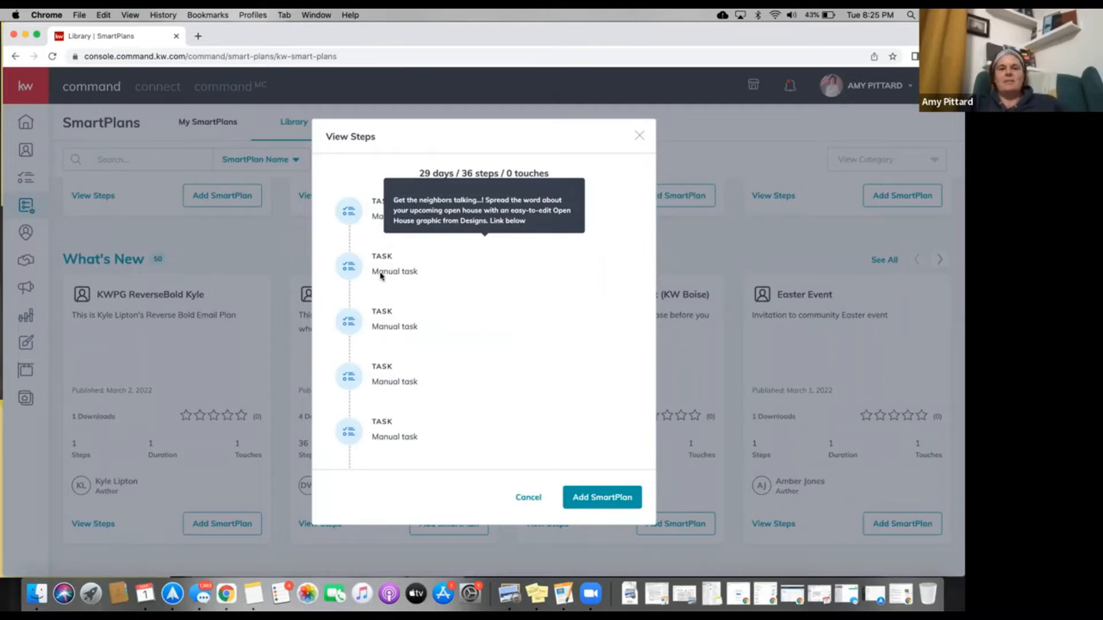
Download My Daily Social Plan - Mar '22 under its default name, then go to My SmartPlans.
left_click(593, 503)
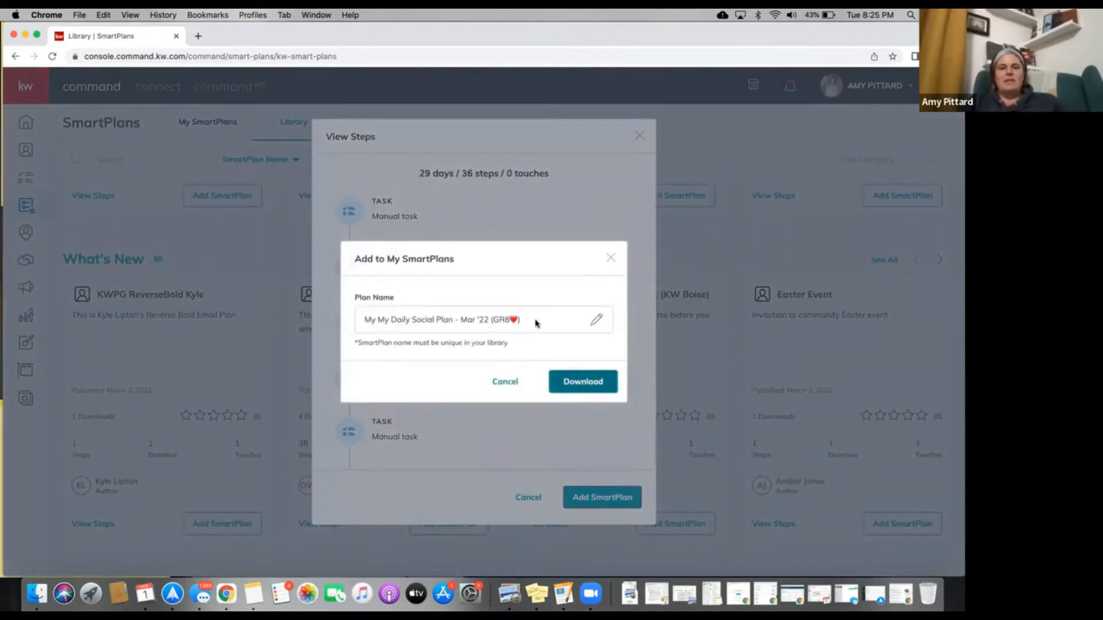
left_click(581, 387)
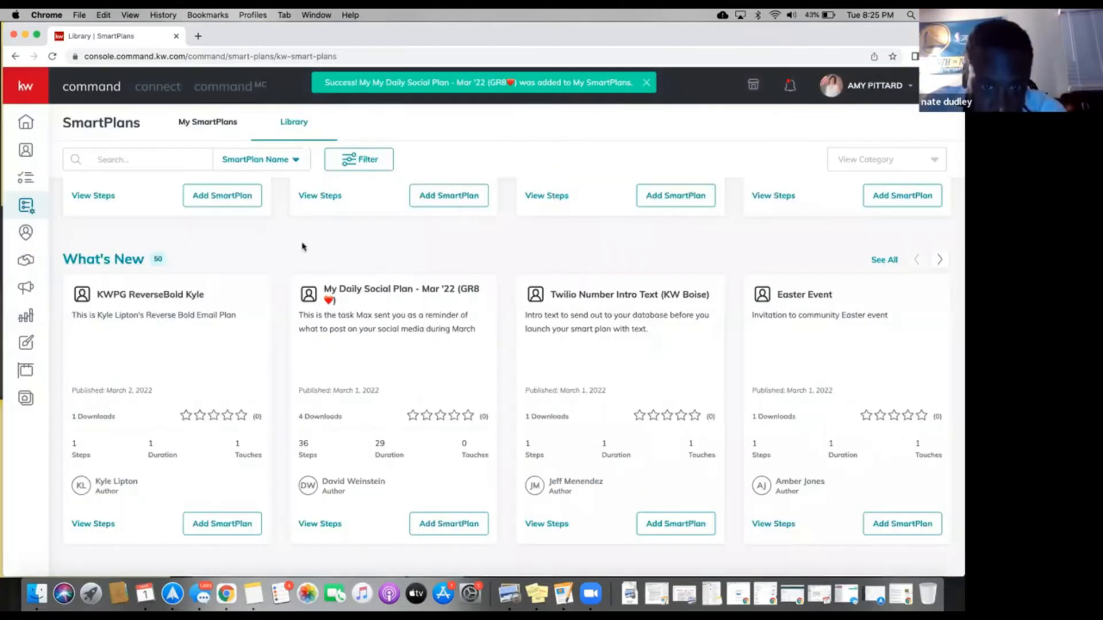
scroll(229, 291, "up", 5)
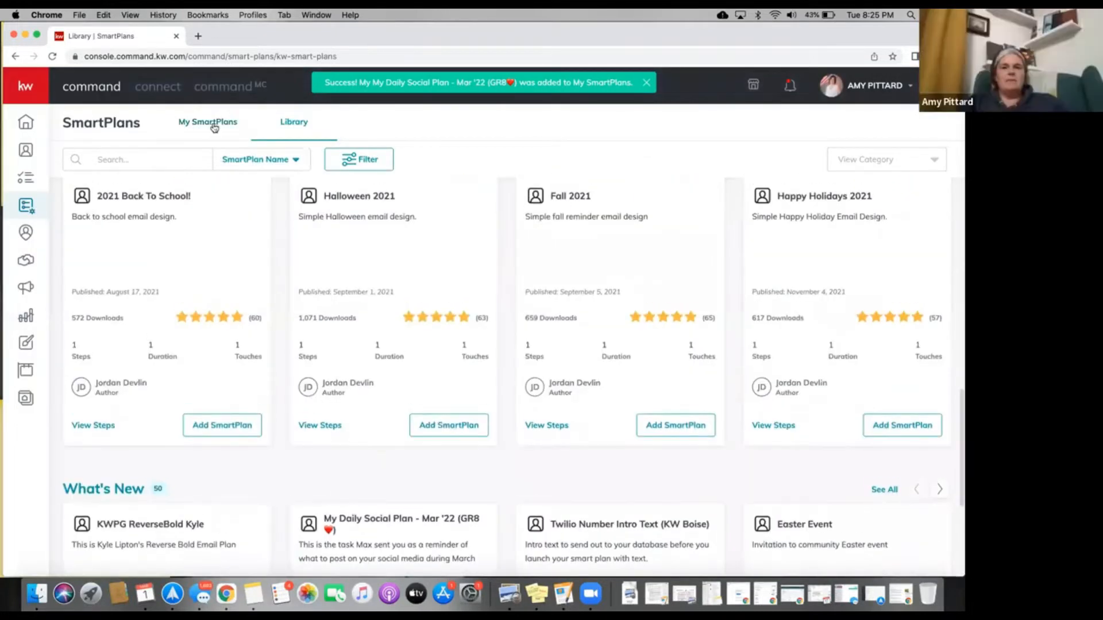
left_click(214, 123)
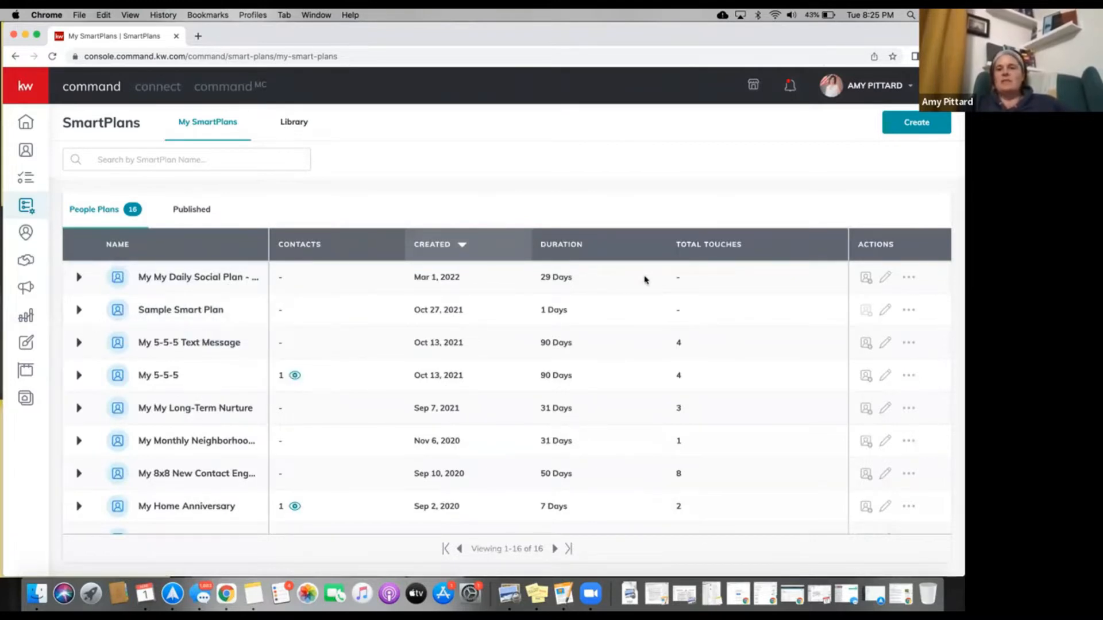
Edit My Daily Social Plan - Mar '22 and select task #1's Women's History Month graphic hyperlink.
left_click(887, 281)
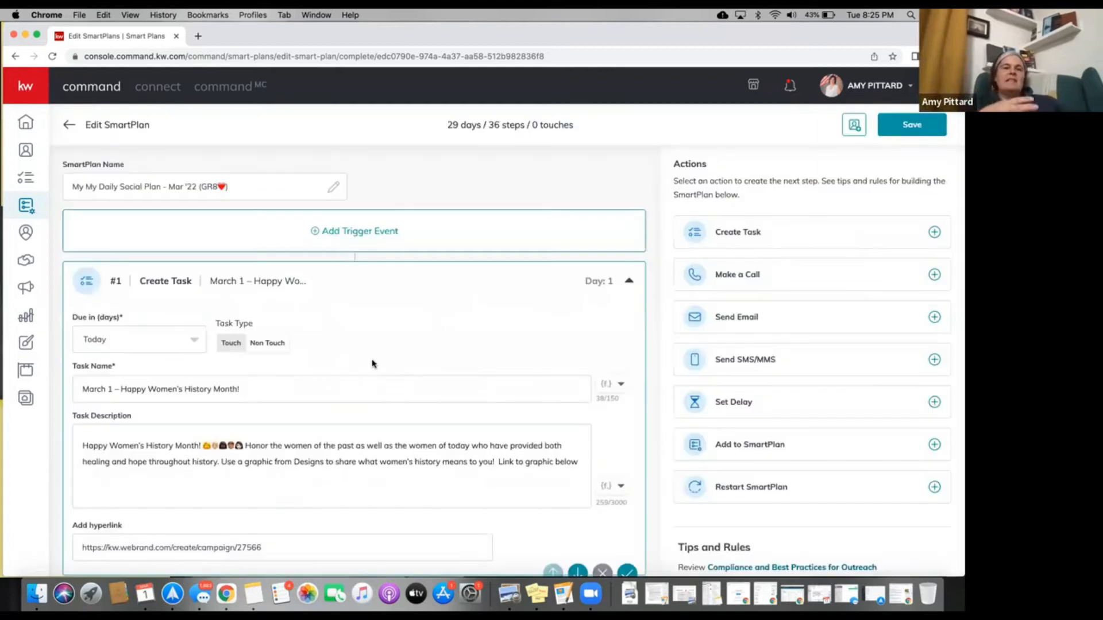
scroll(372, 356, "down", 4)
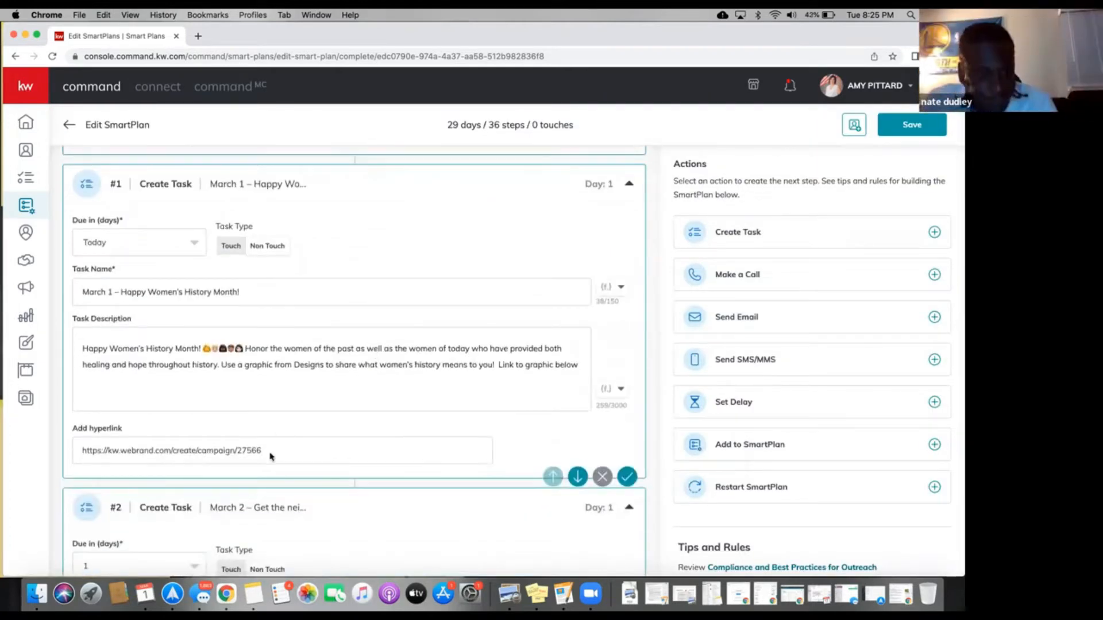
left_click_drag(269, 456, 111, 449)
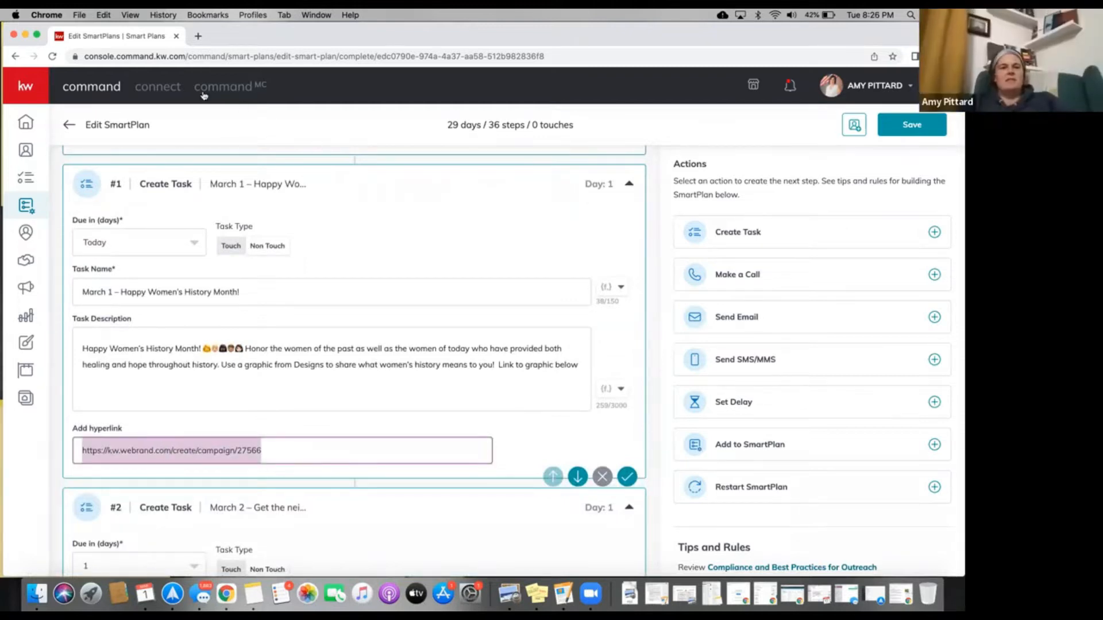
Open kw.webrand.com/create/campaign/27566 in a new Chrome tab and view the loading campaign page.
key("super+t")
key("super+v")
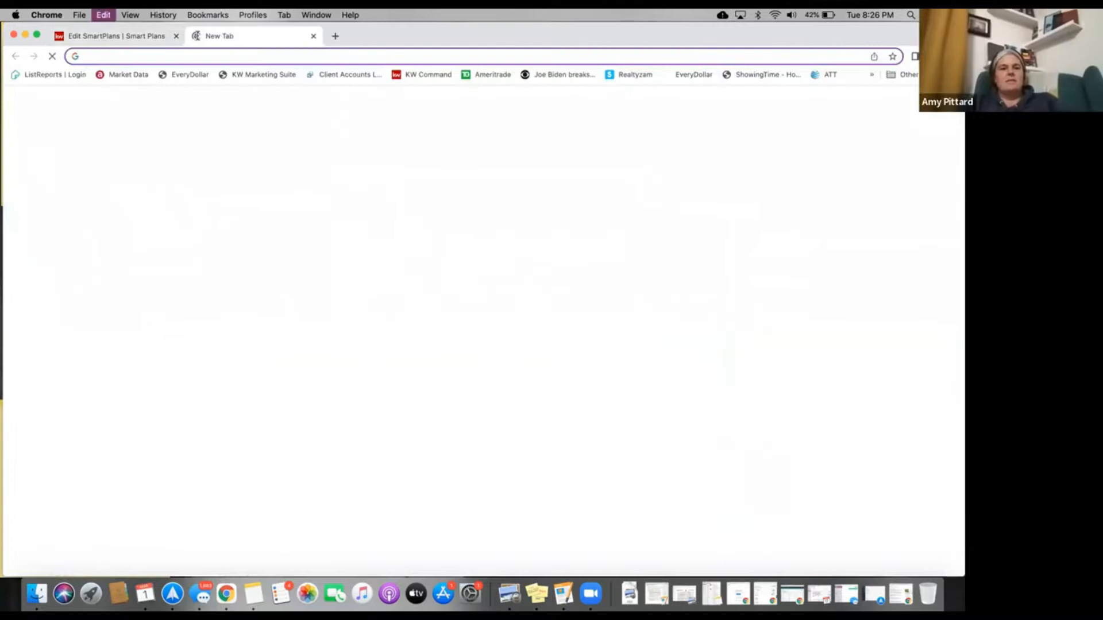
key("Return")
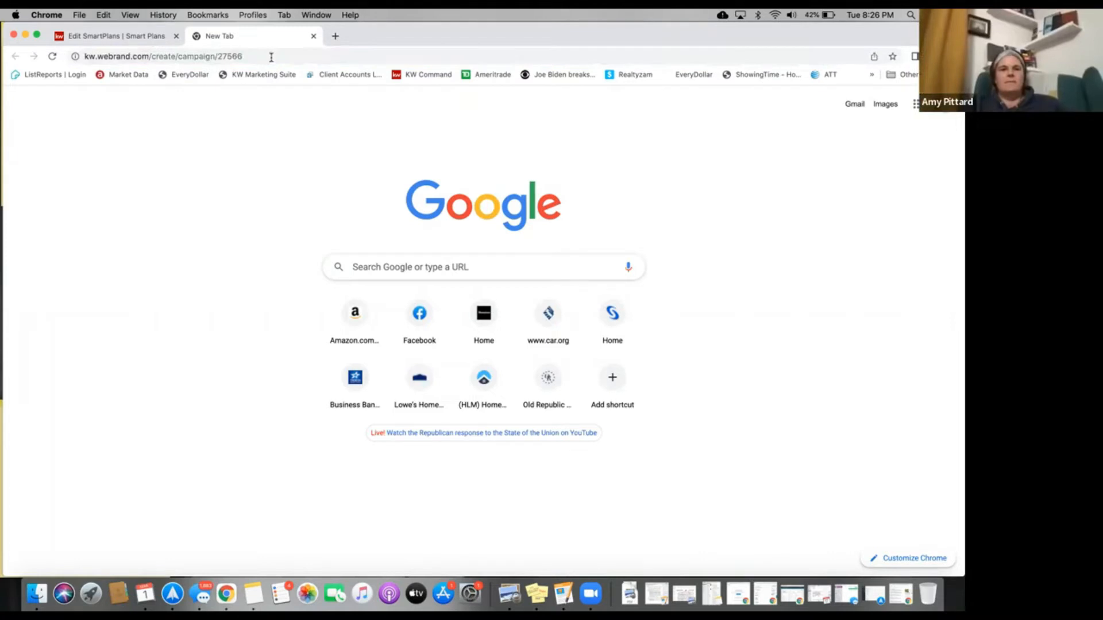
key("Return")
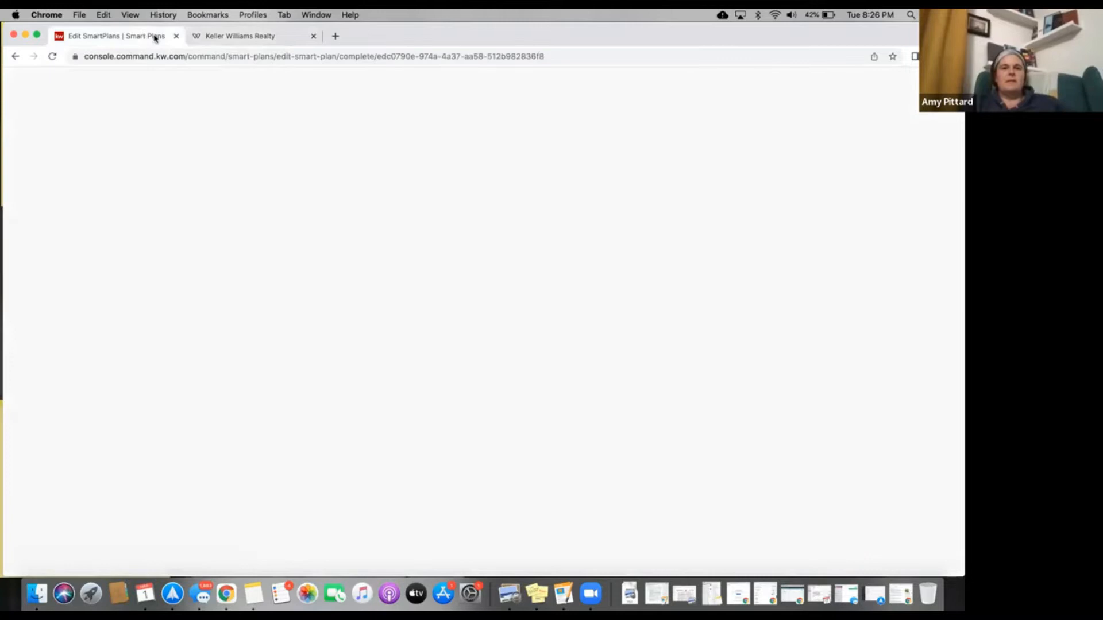
left_click(256, 36)
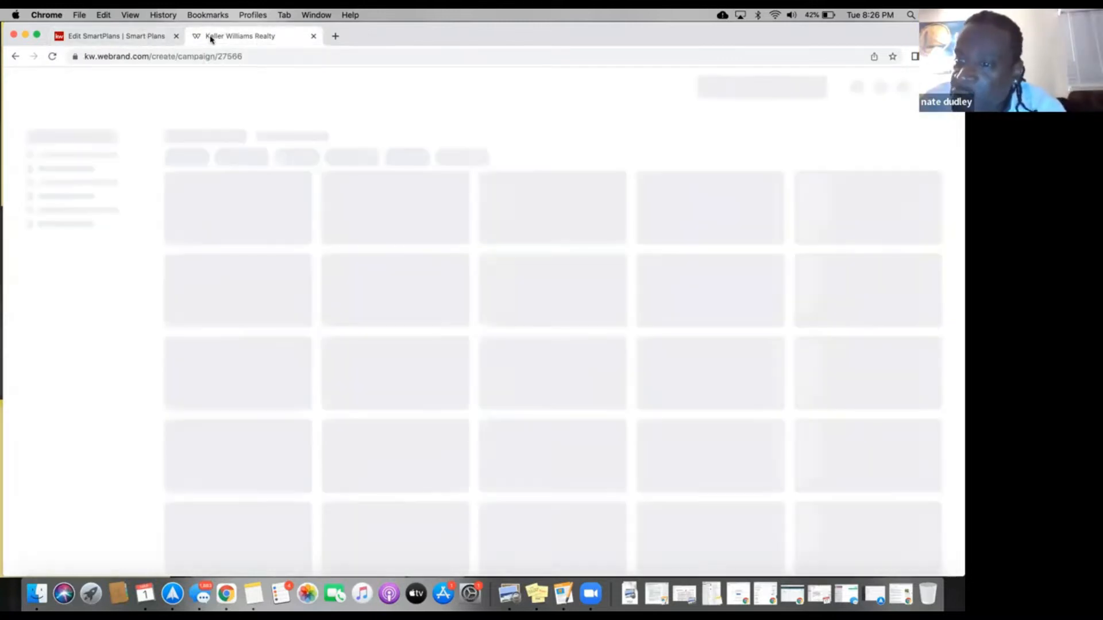
left_click(144, 37)
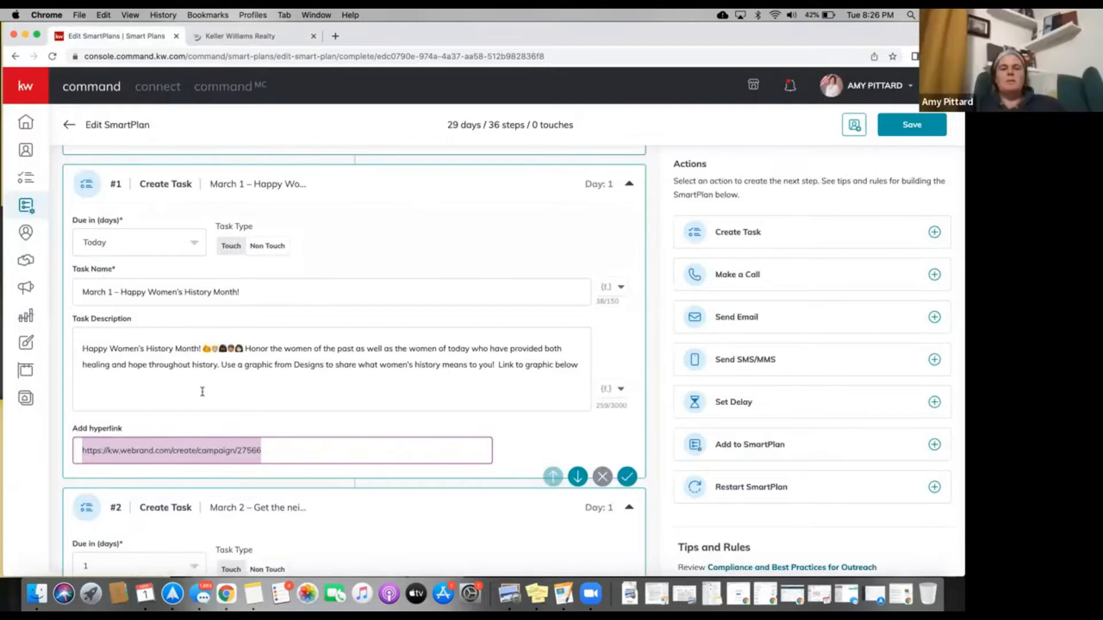
scroll(203, 393, "down", 3)
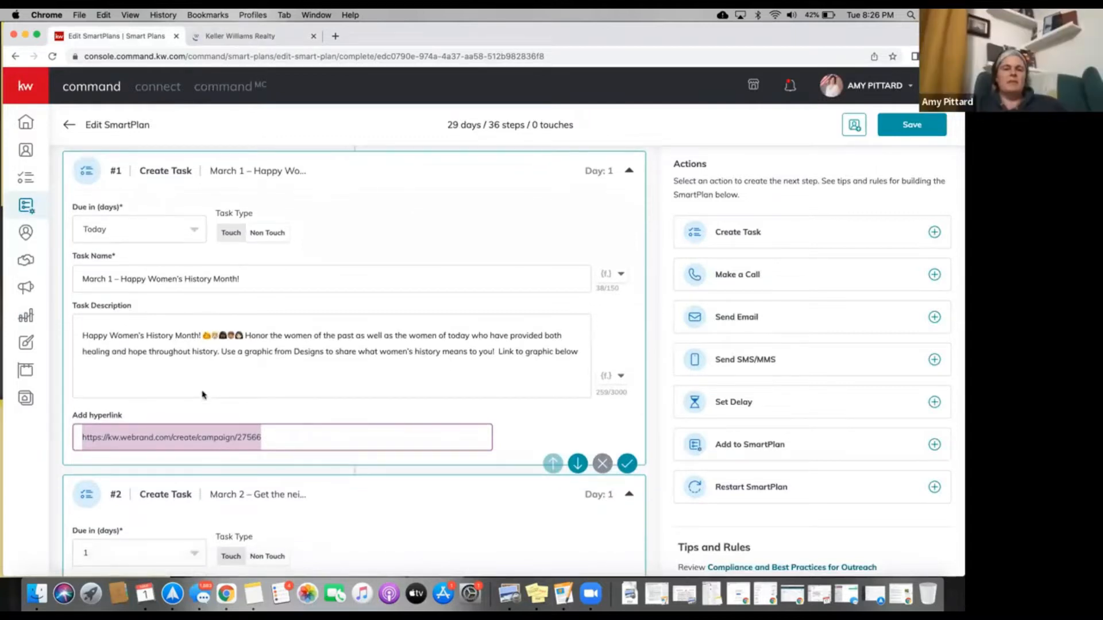
scroll(202, 394, "up", 2)
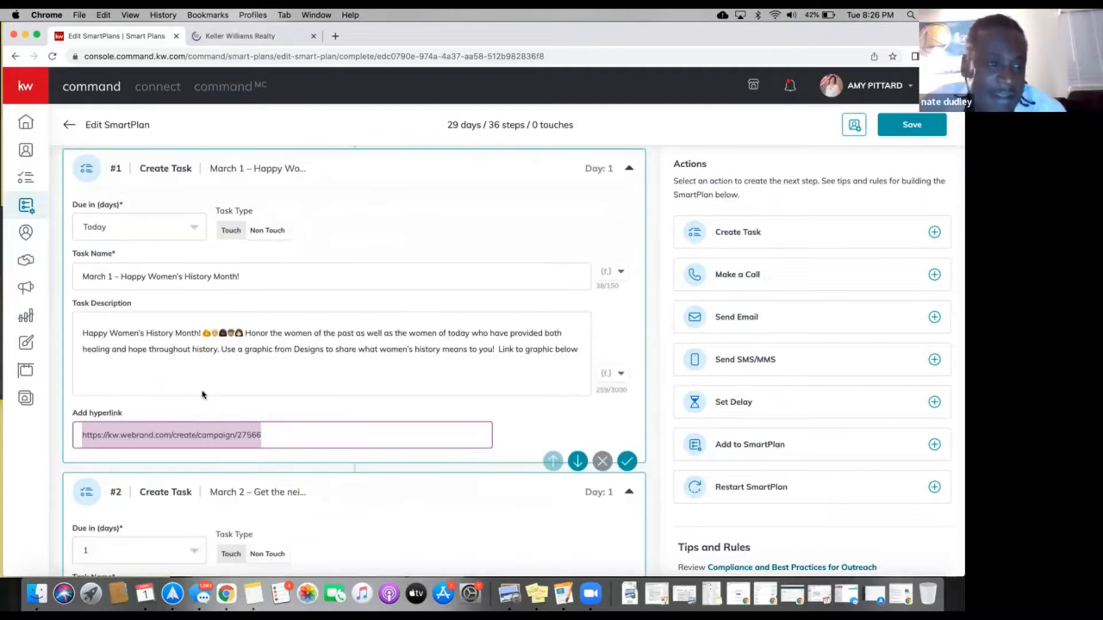
scroll(203, 394, "up", 5)
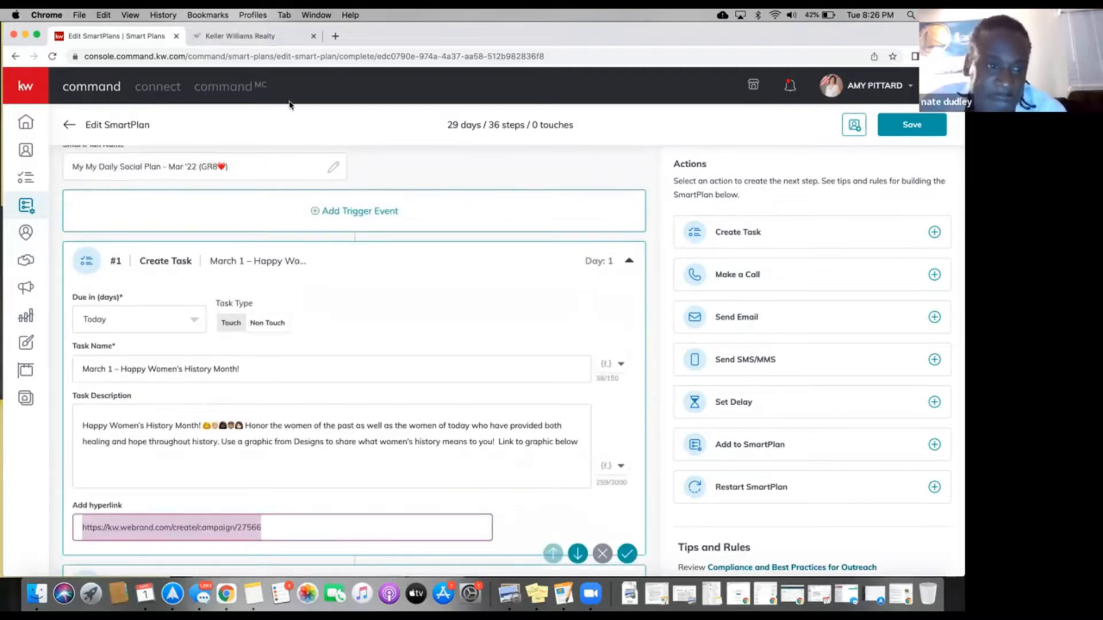
key("ctrl+Tab")
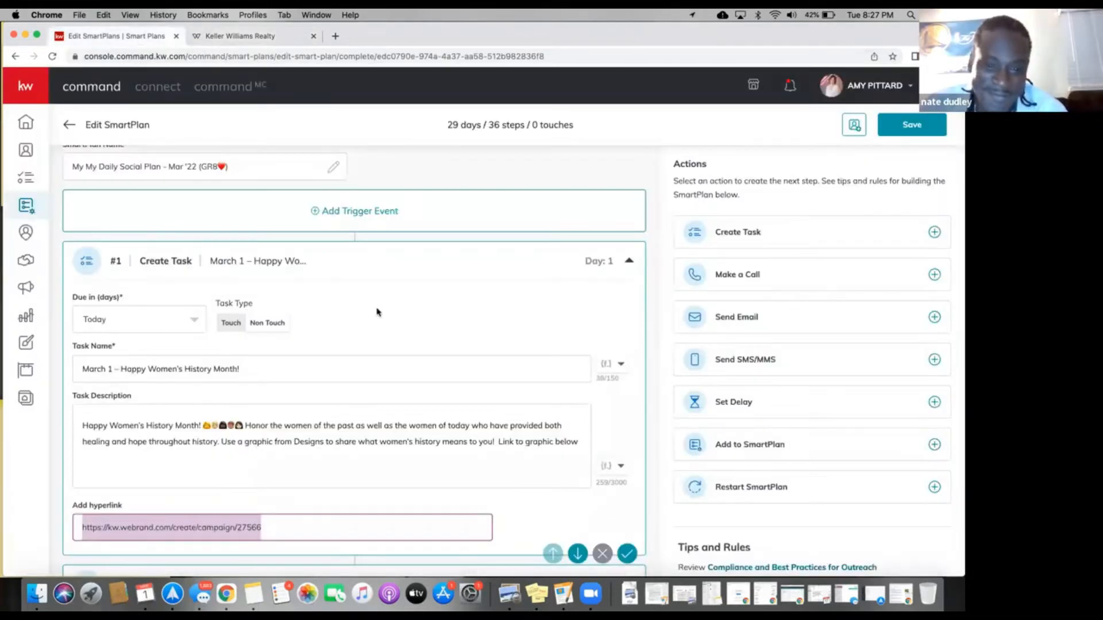
scroll(378, 312, "down", 2)
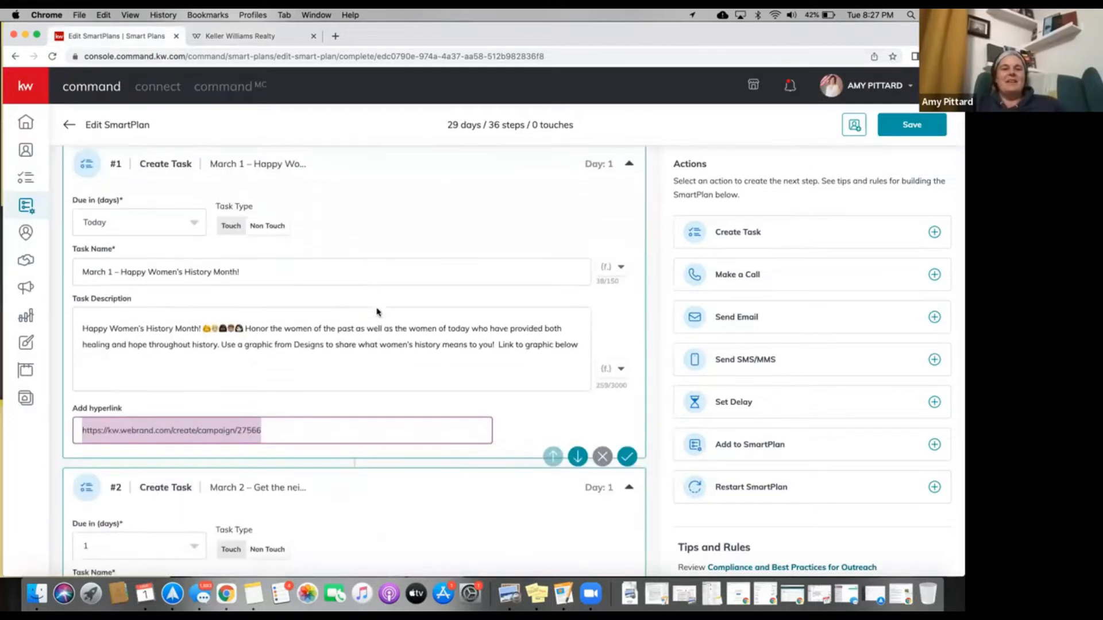
scroll(377, 312, "up", 2)
scroll(377, 312, "down", 2)
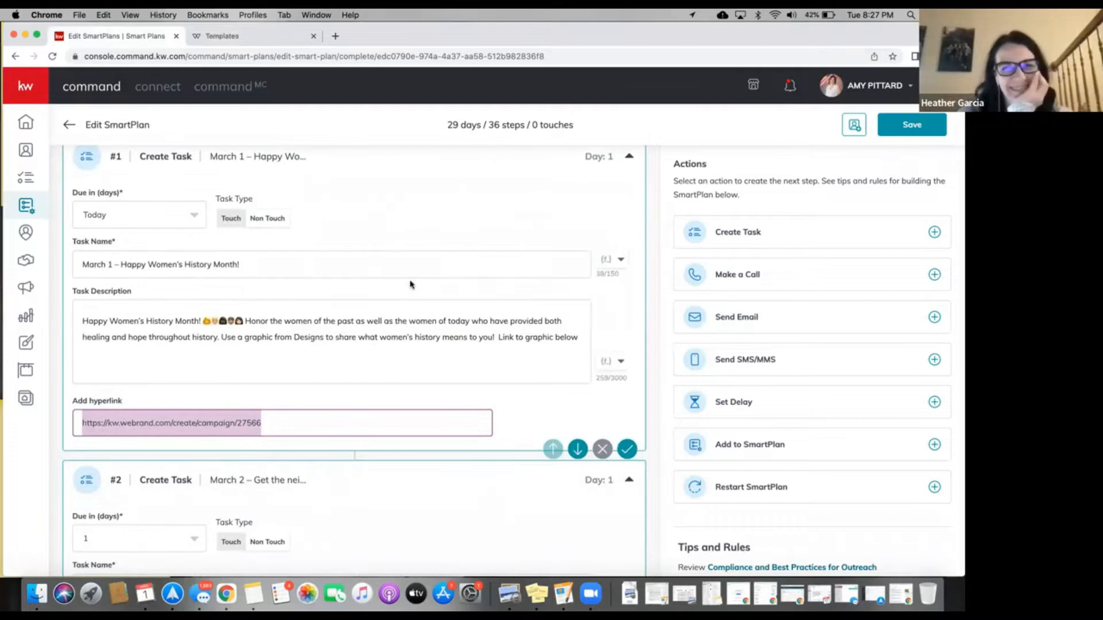
scroll(411, 284, "up", 2)
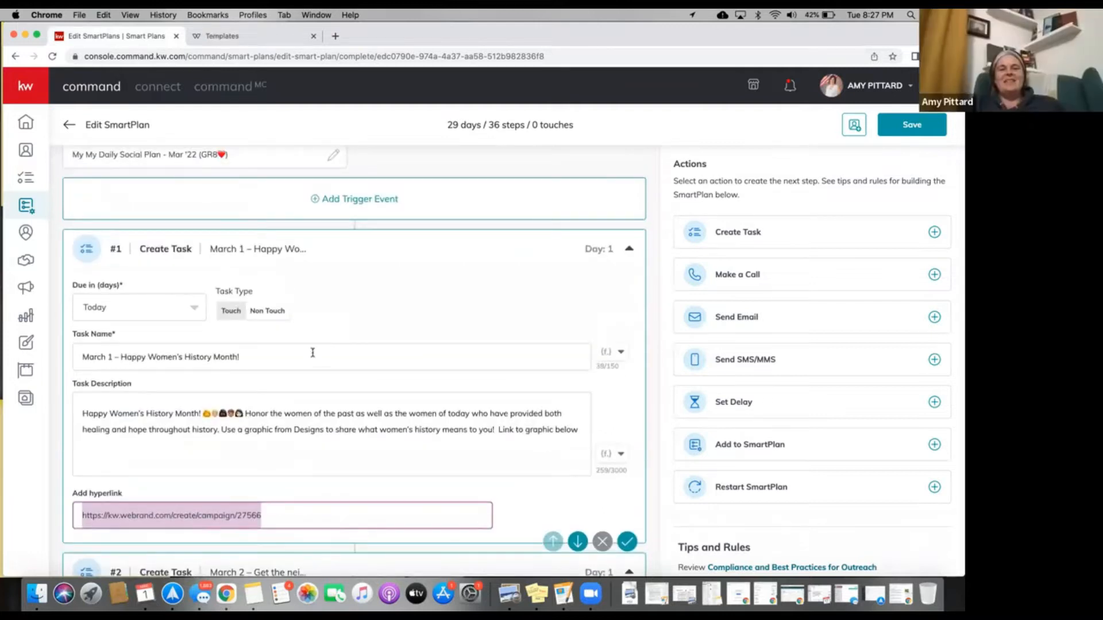
scroll(335, 337, "down", 1)
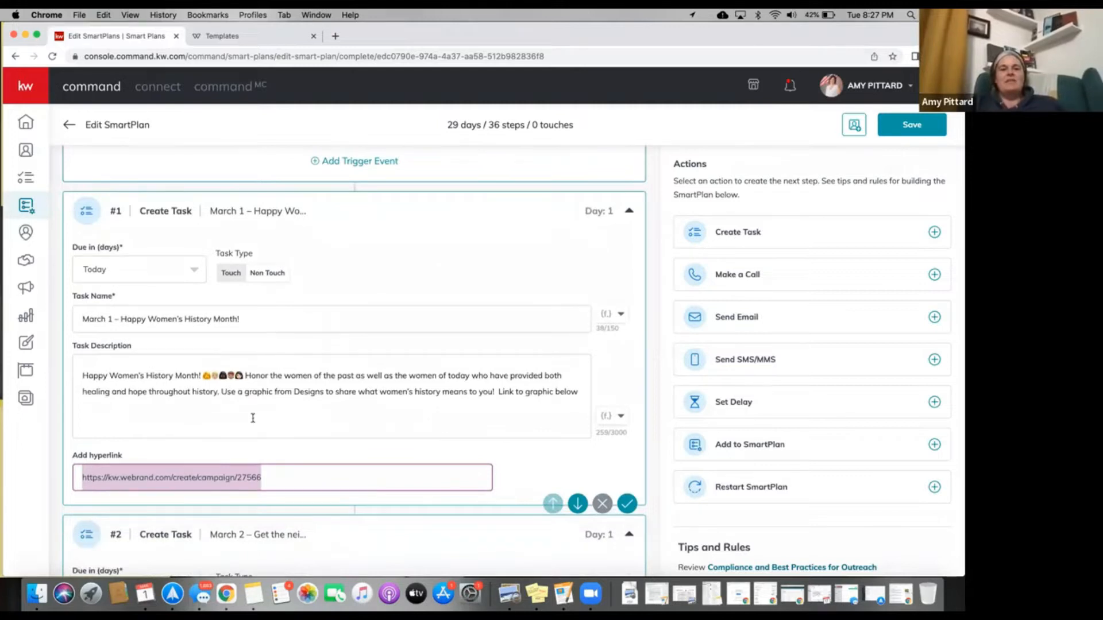
scroll(252, 418, "down", 3)
scroll(253, 418, "down", 20)
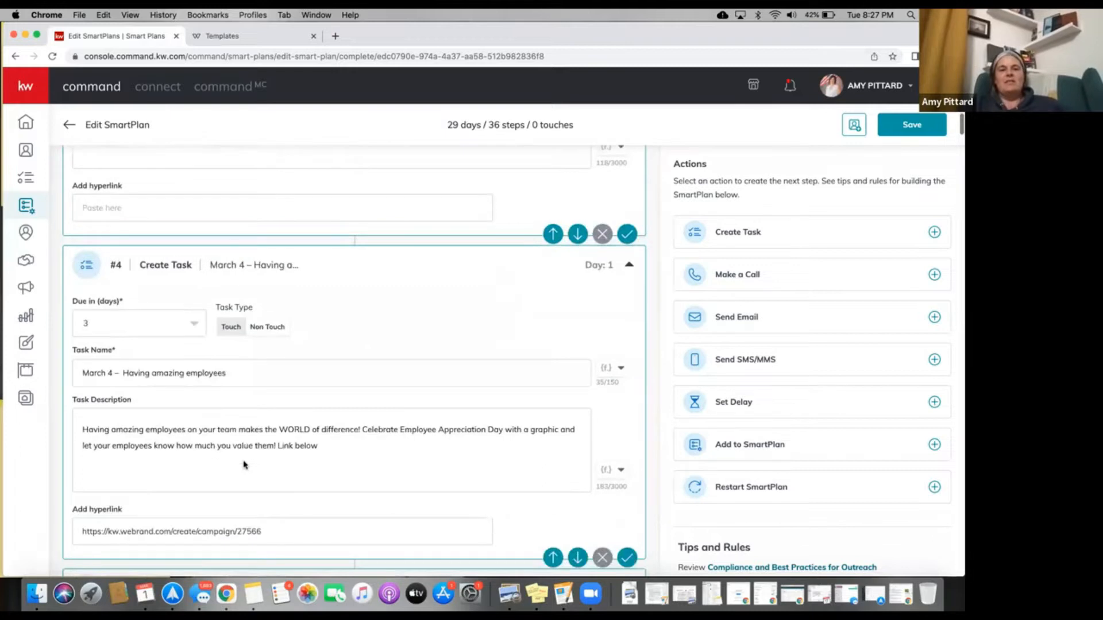
scroll(244, 465, "down", 6)
scroll(244, 464, "up", 14)
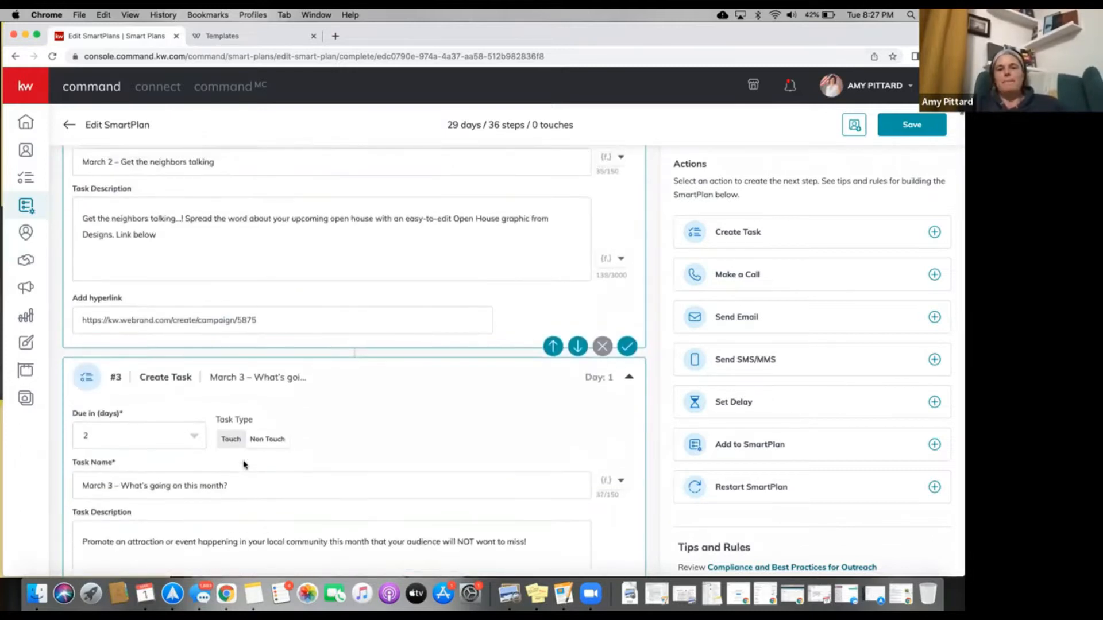
scroll(244, 464, "up", 5)
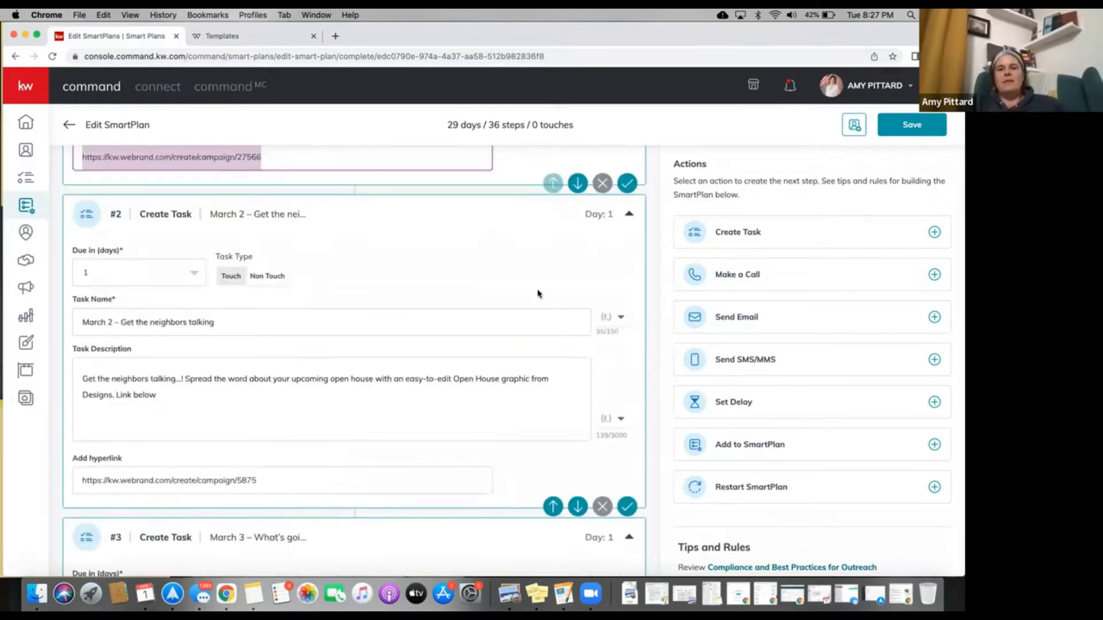
scroll(538, 294, "up", 4)
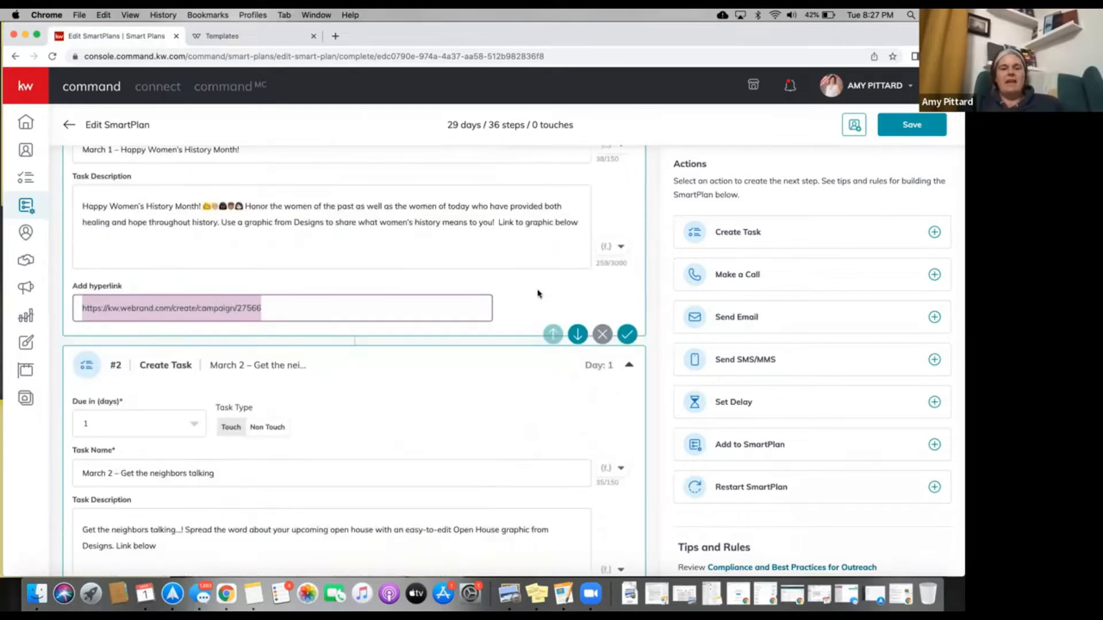
scroll(539, 293, "up", 7)
scroll(537, 290, "down", 6)
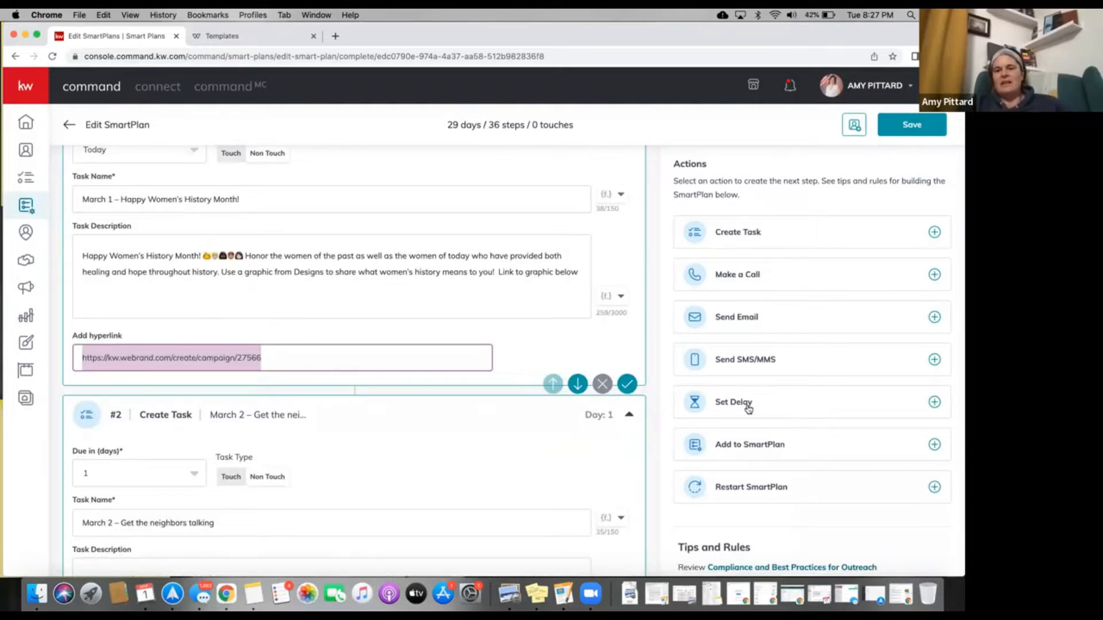
left_click_drag(749, 405, 919, 401)
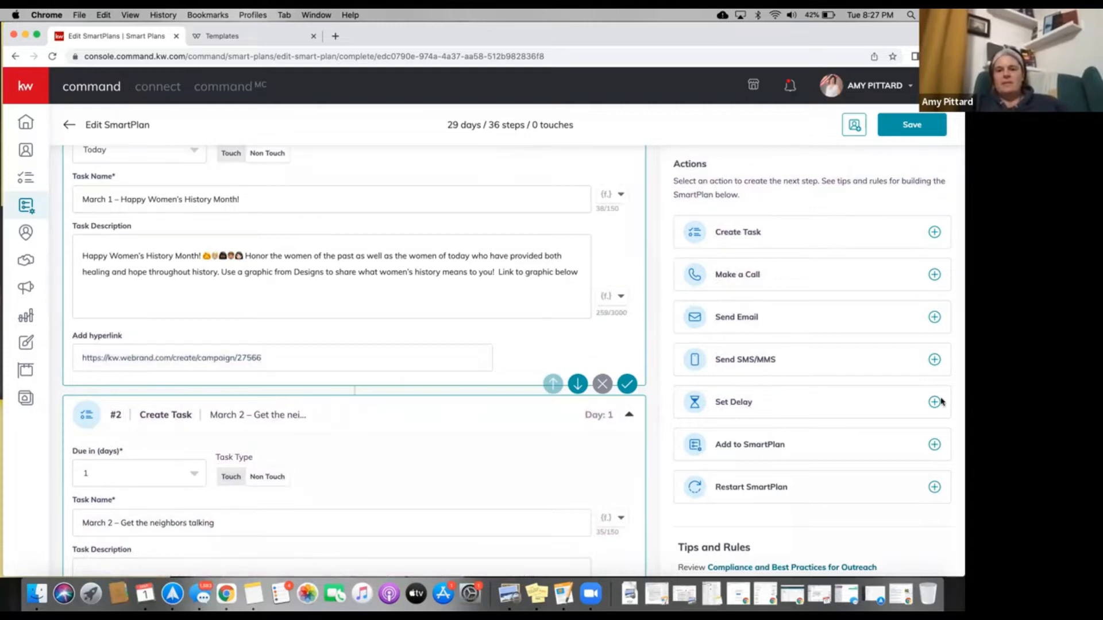
Add a 1-day delay at the end of the plan and place it above the March 31 task.
left_click(940, 402)
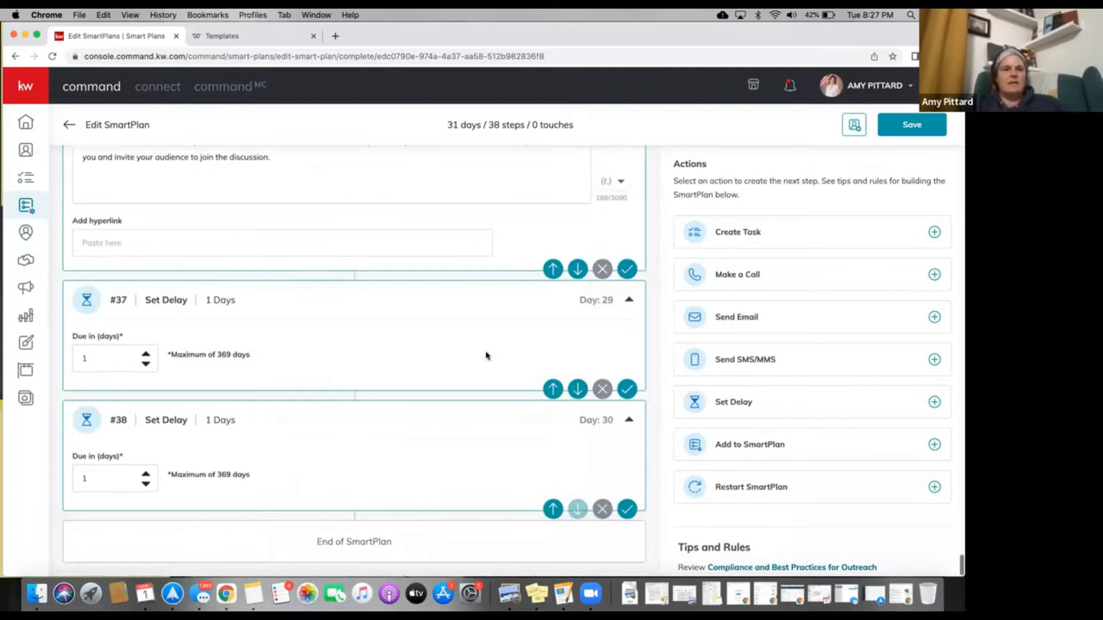
scroll(486, 356, "up", 4)
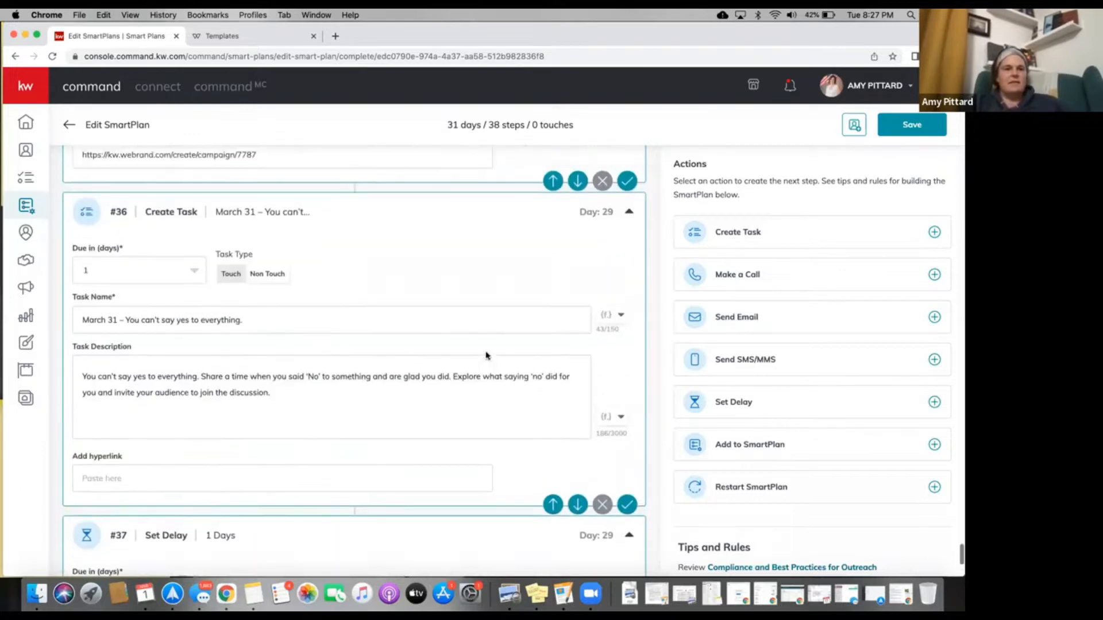
scroll(486, 356, "down", 4)
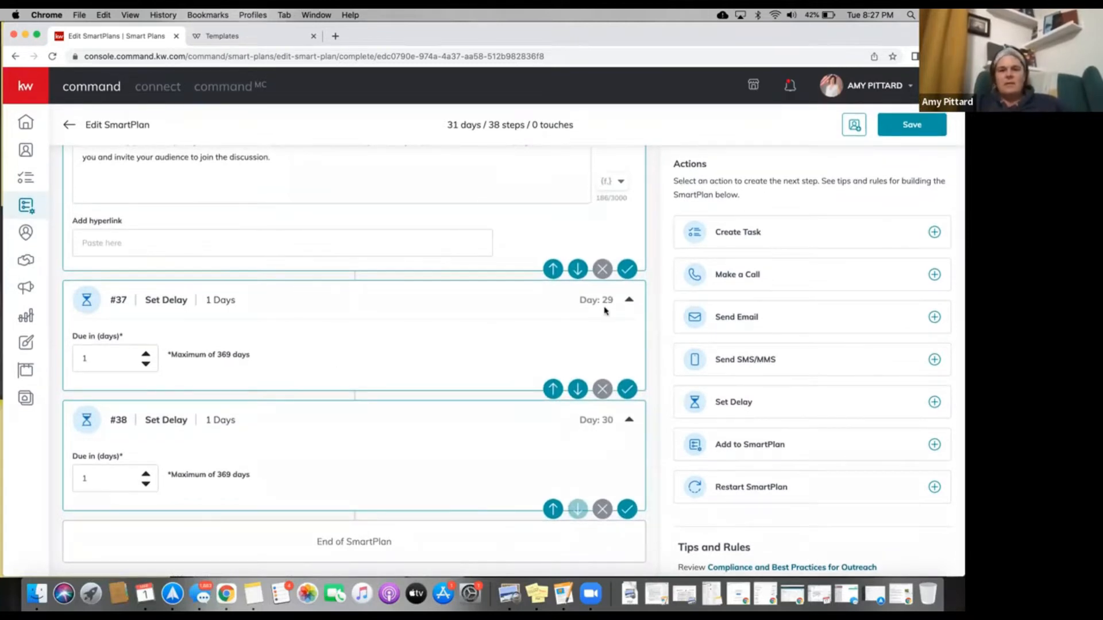
left_click(629, 300)
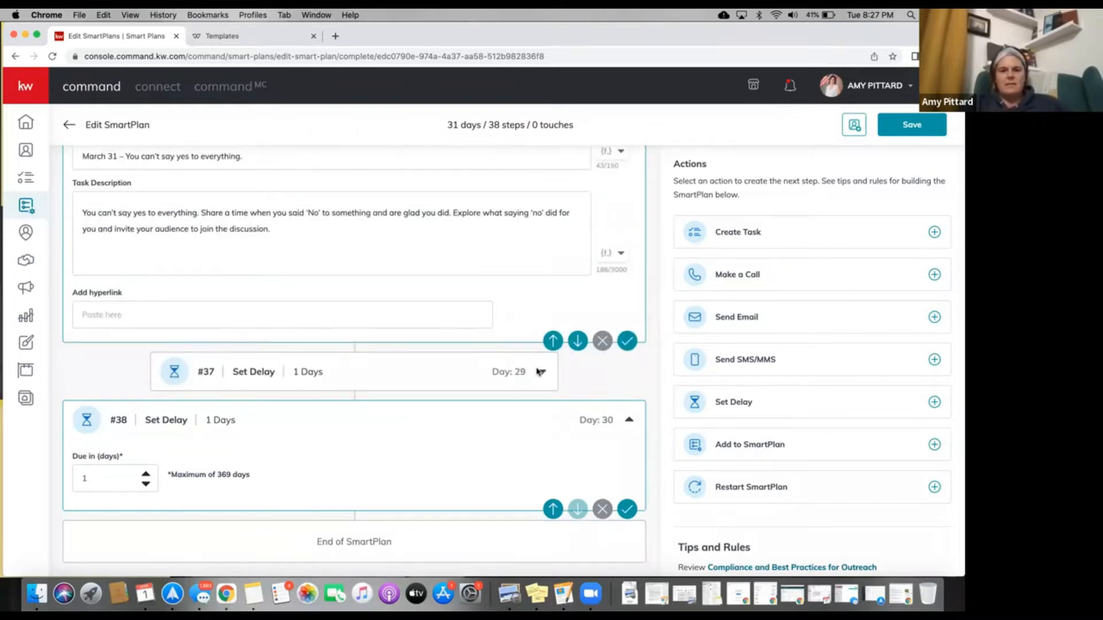
left_click(540, 371)
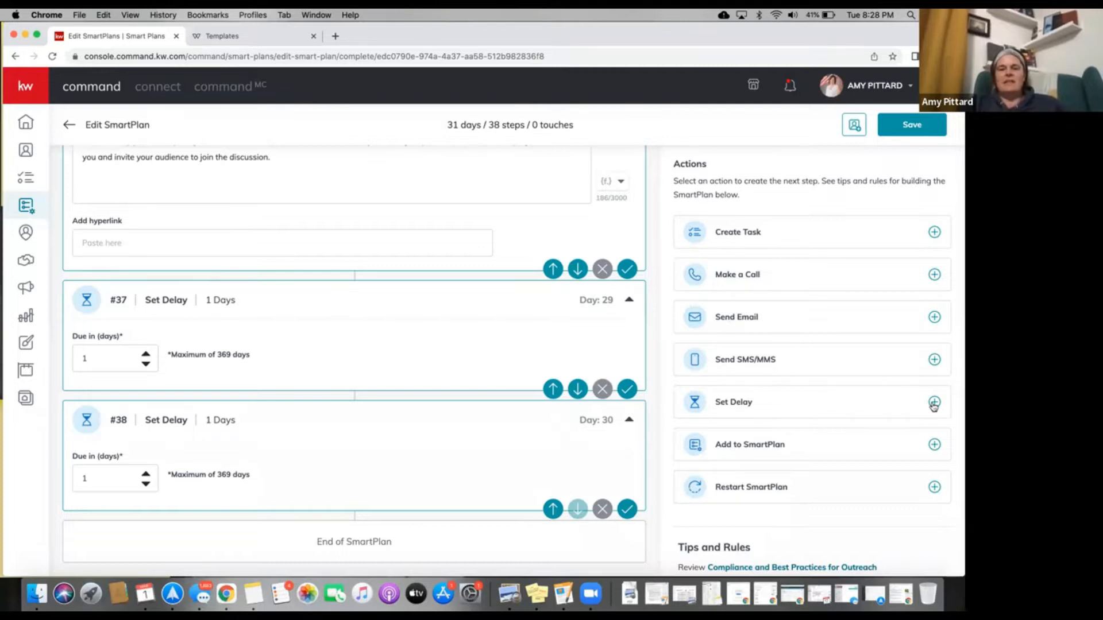
left_click(552, 389)
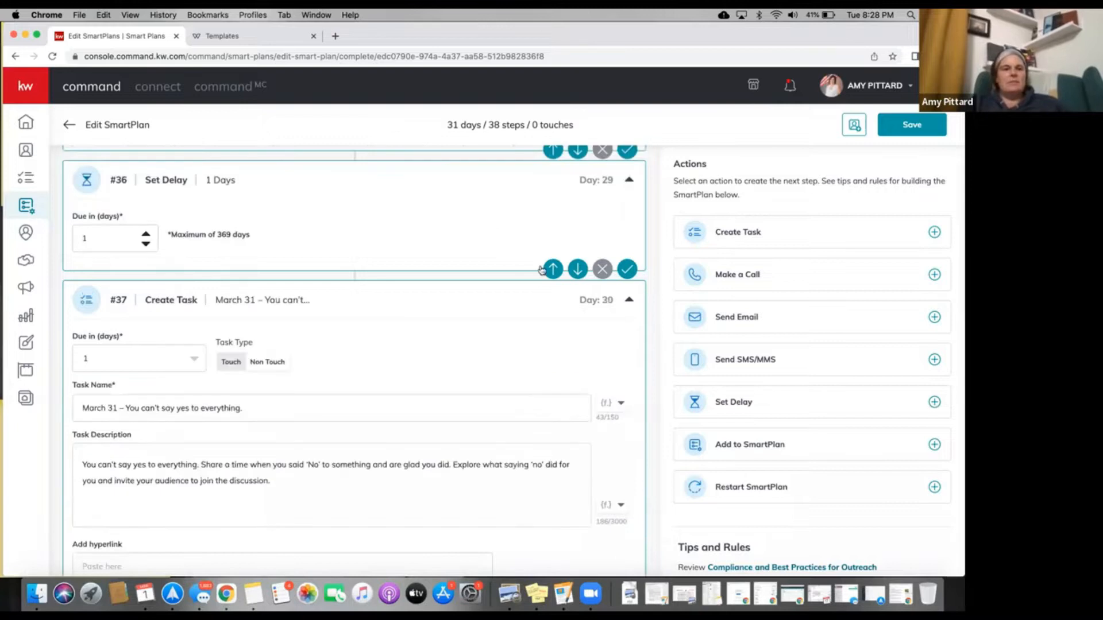
Reorder the March 29 and March 30 tasks so March 30 sits above March 29.
scroll(541, 270, "up", 2)
scroll(543, 299, "up", 2)
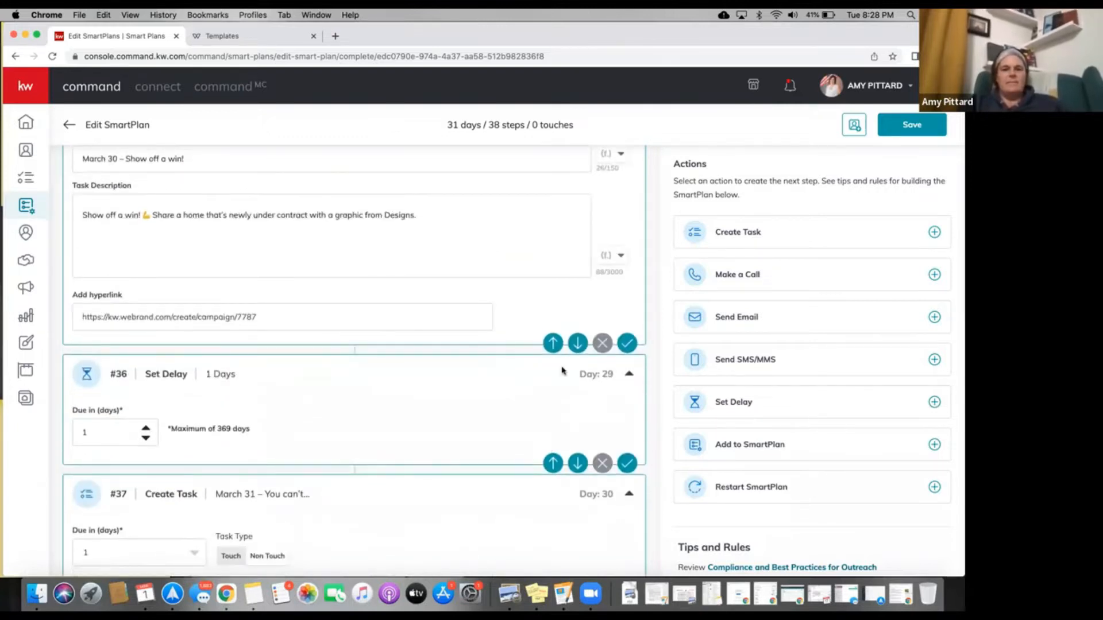
left_click(553, 343)
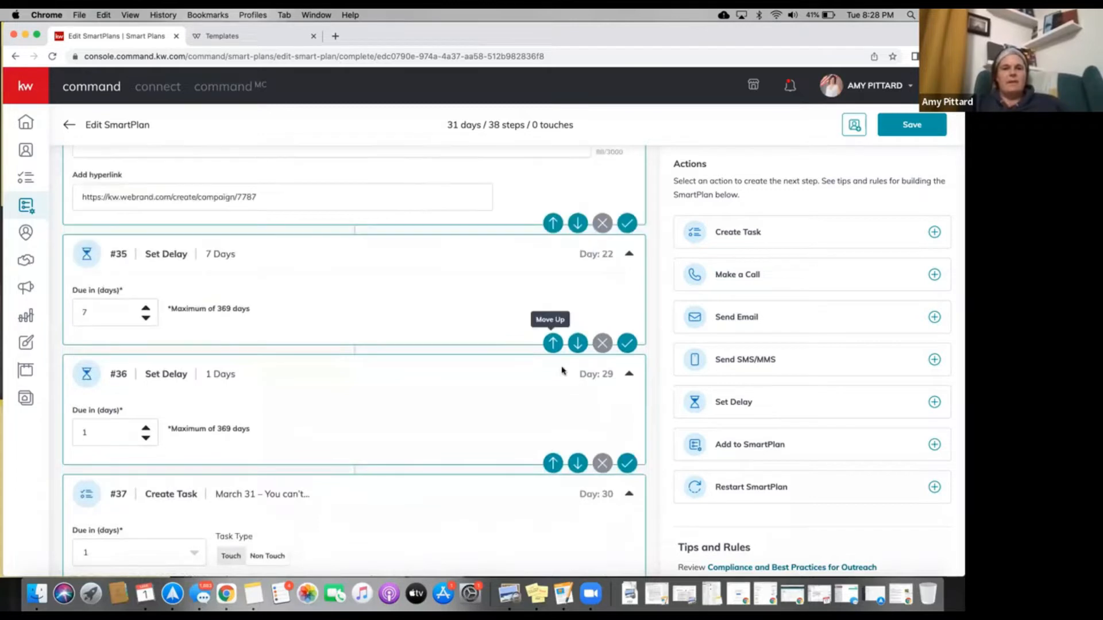
left_click(554, 224)
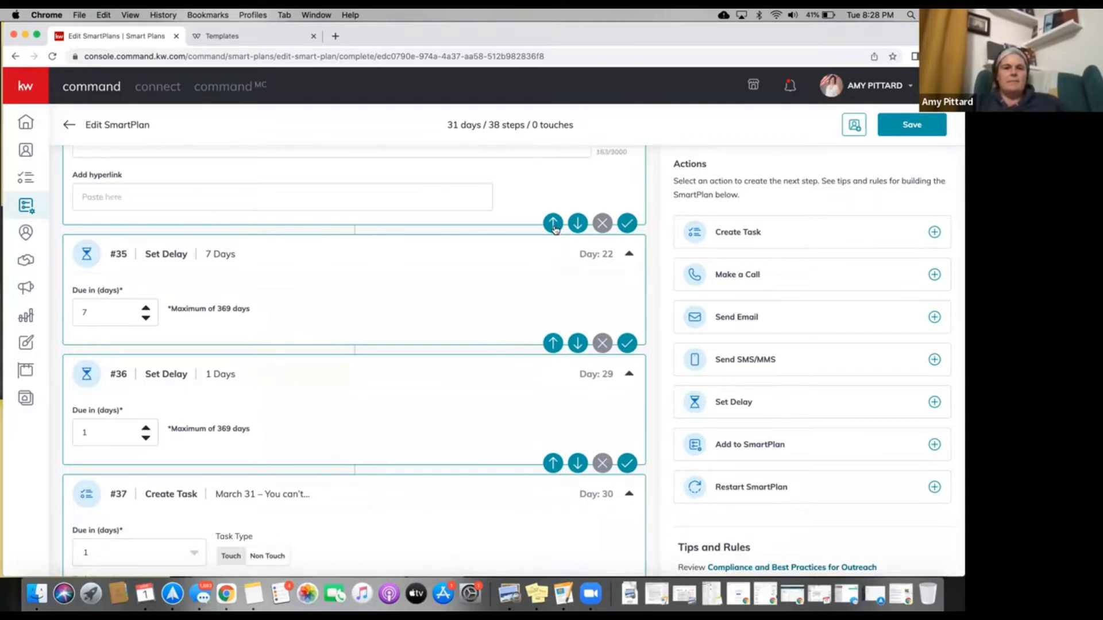
left_click(554, 224)
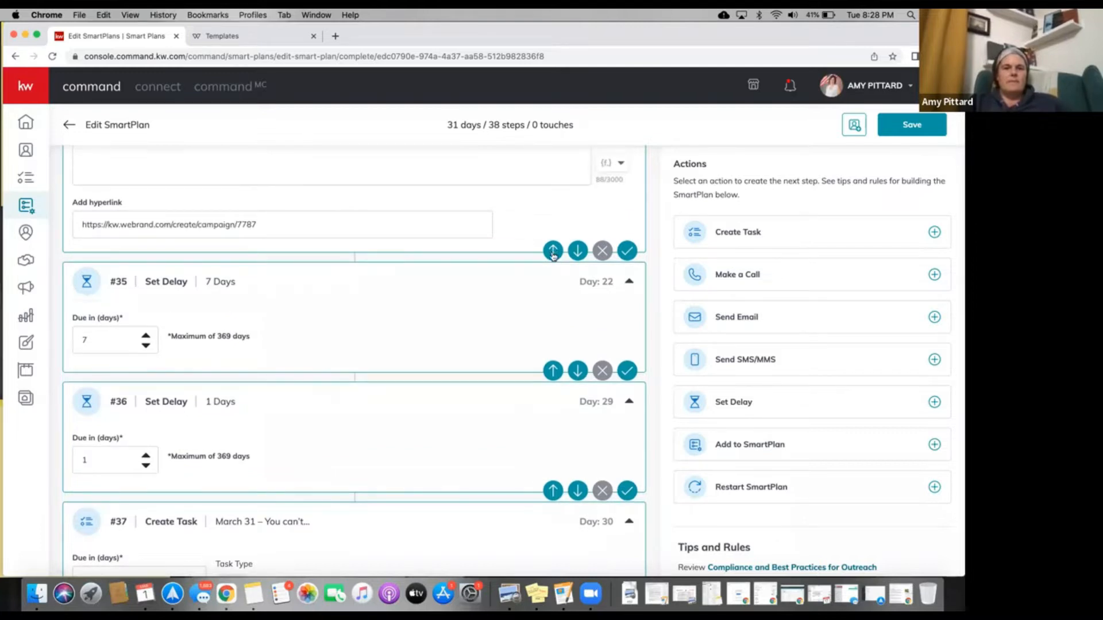
left_click(554, 252)
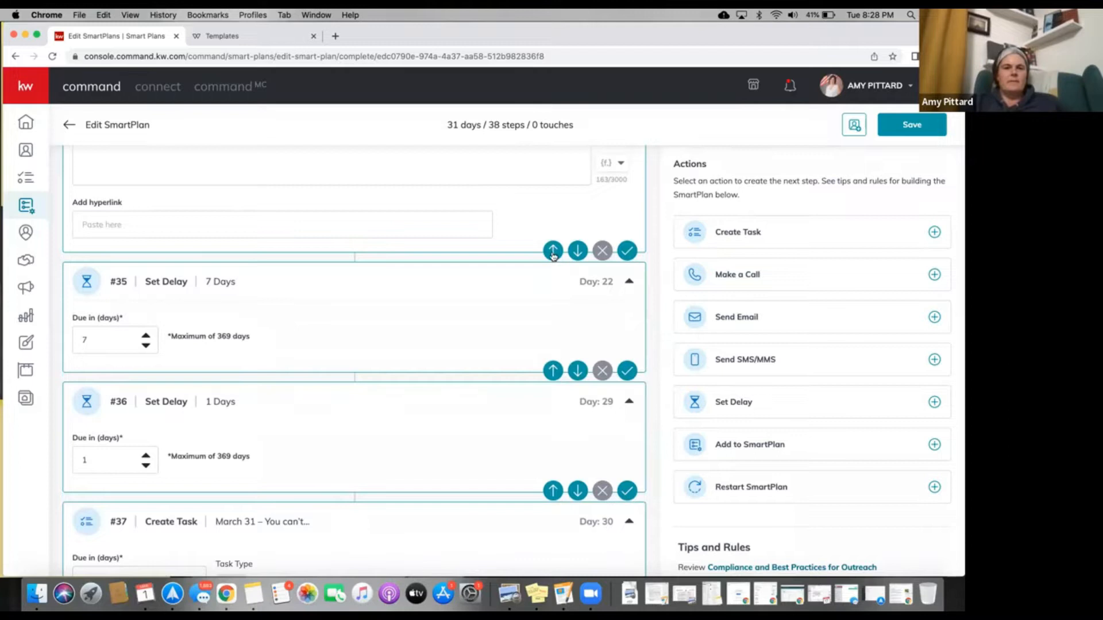
left_click(553, 253)
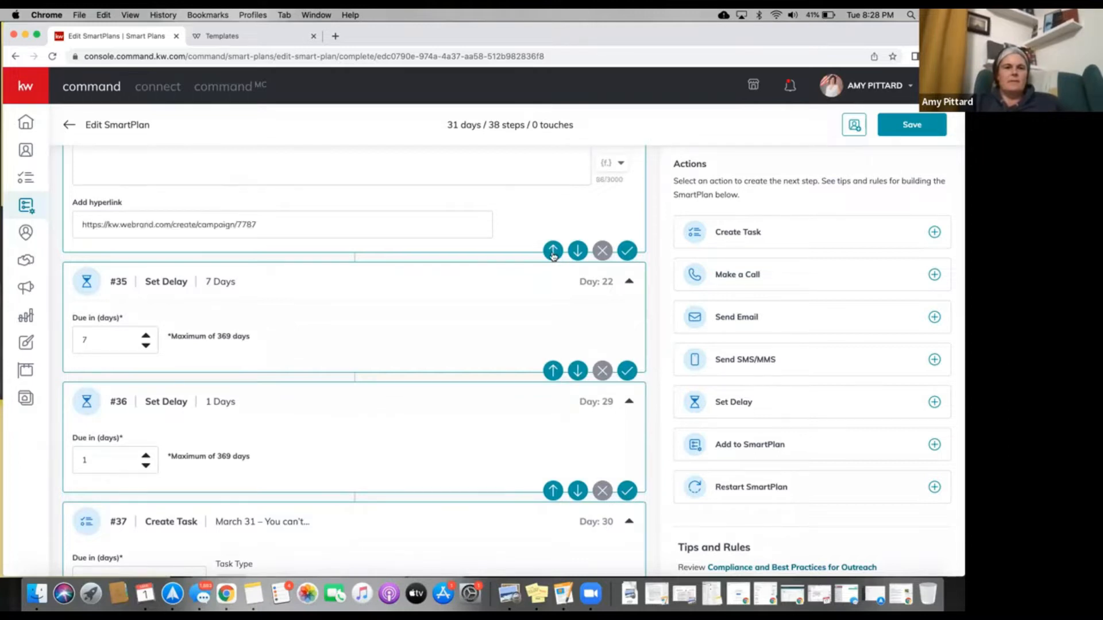
scroll(553, 256, "up", 5)
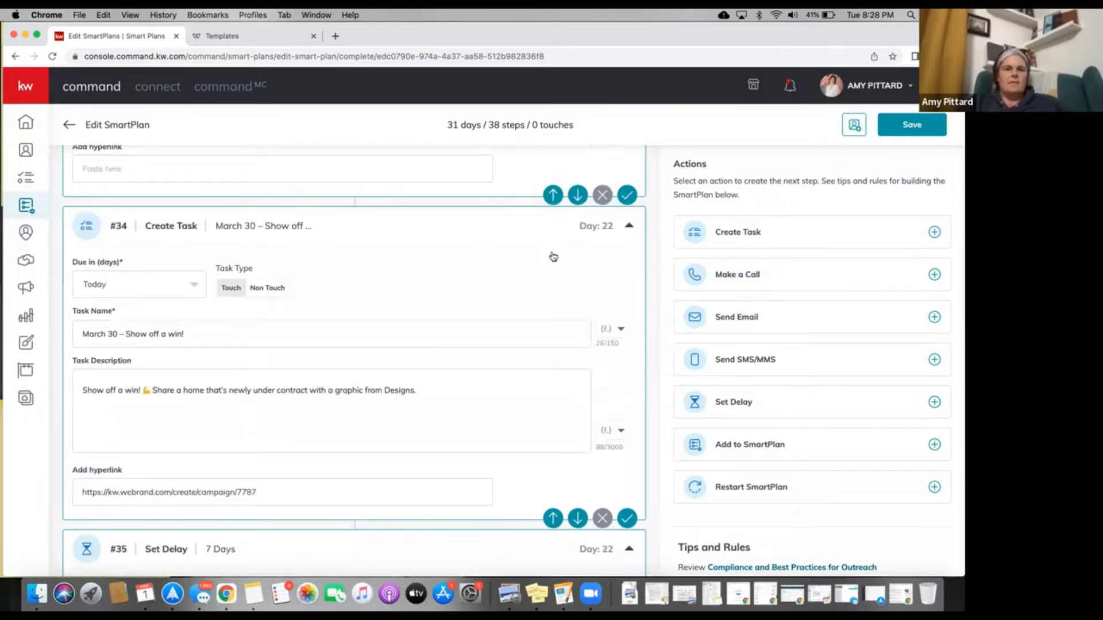
left_click(554, 519)
Move the 7-day delay up past the March 30, 29, 28 and 27 tasks.
scroll(267, 228, "up", 2)
scroll(267, 228, "up", 1)
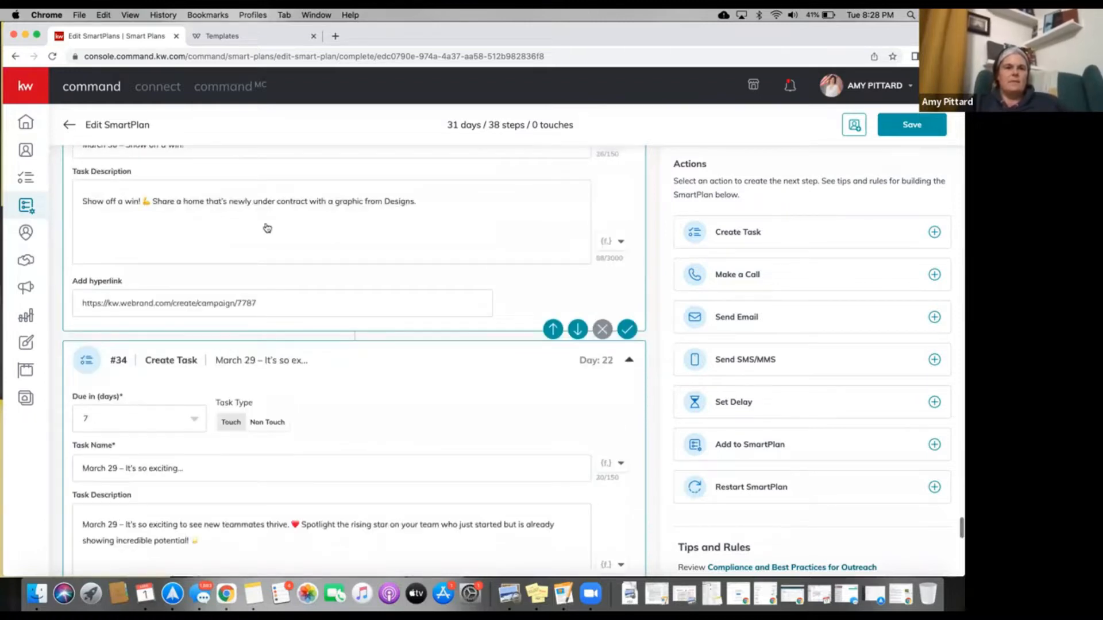
scroll(268, 228, "up", 6)
scroll(268, 228, "down", 9)
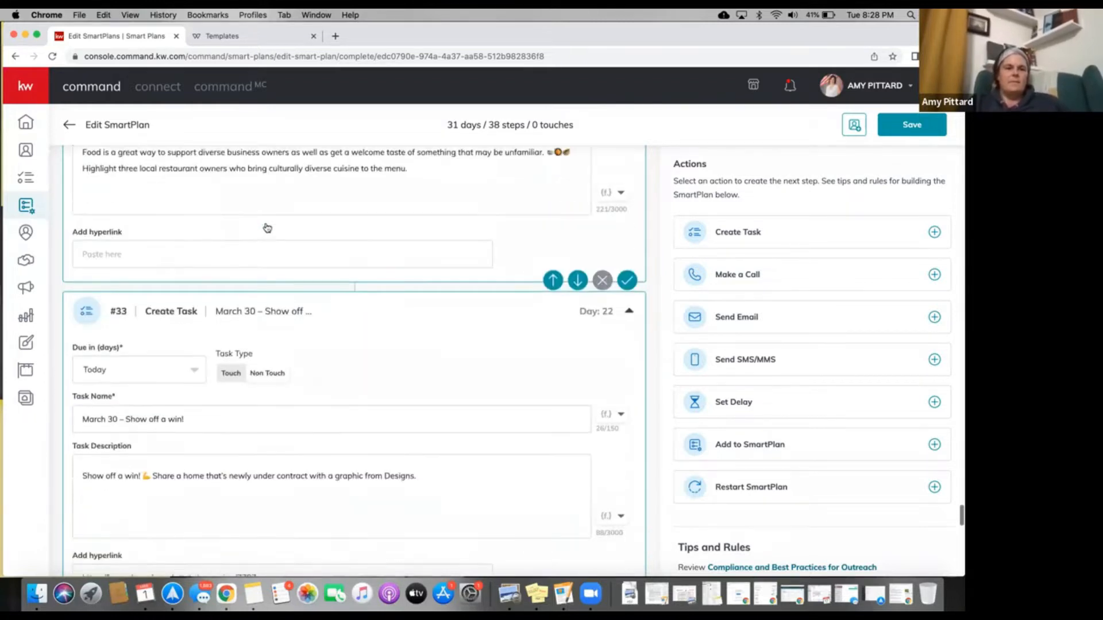
scroll(566, 383, "down", 5)
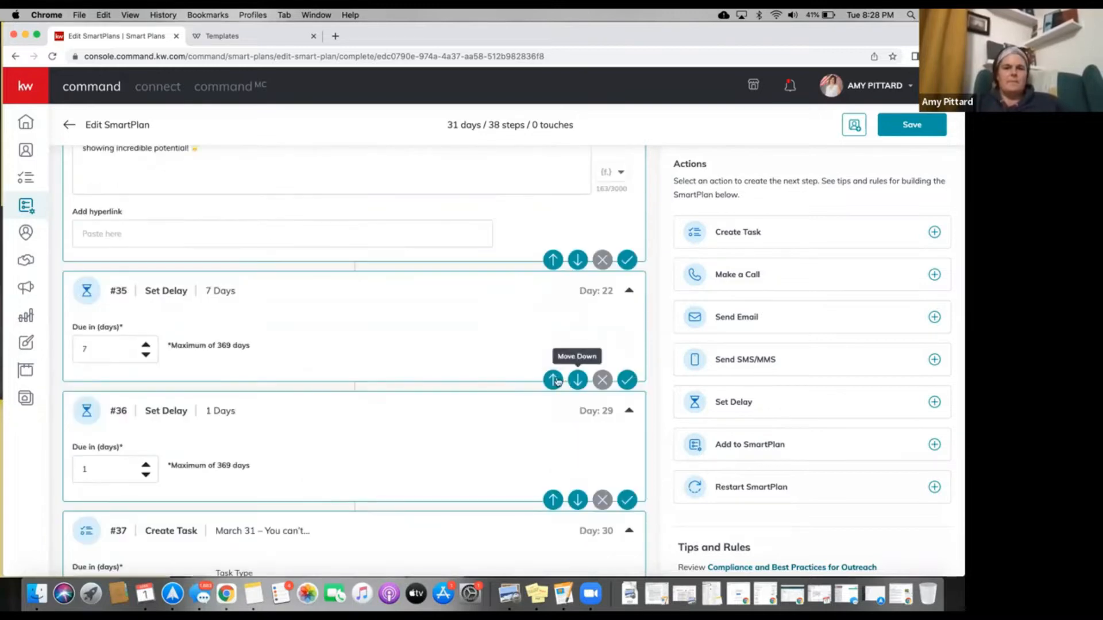
left_click(554, 380)
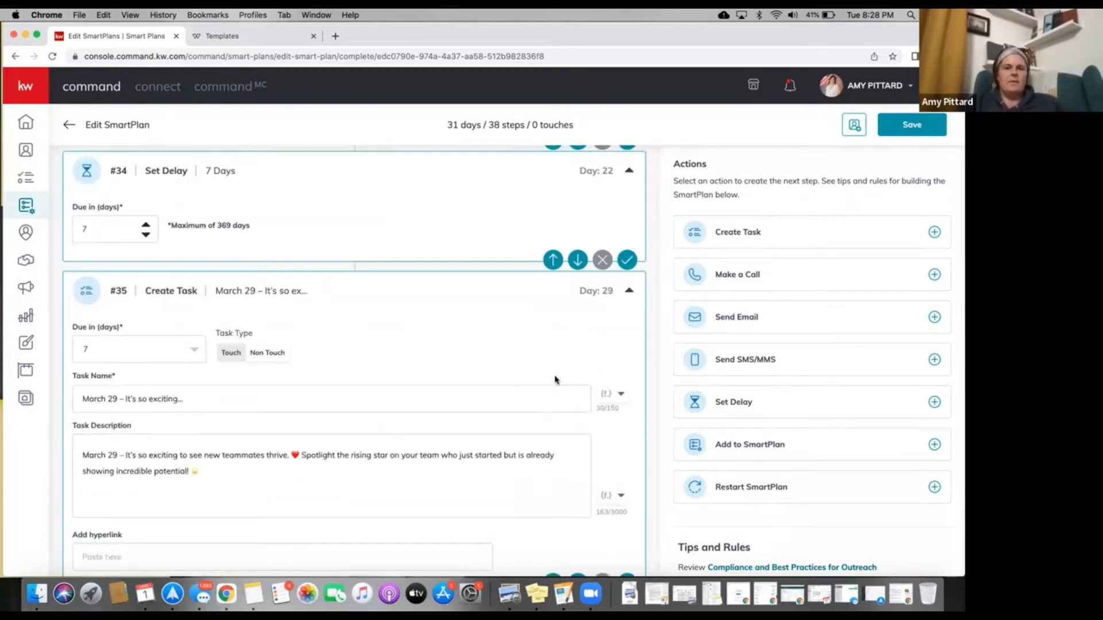
left_click(552, 262)
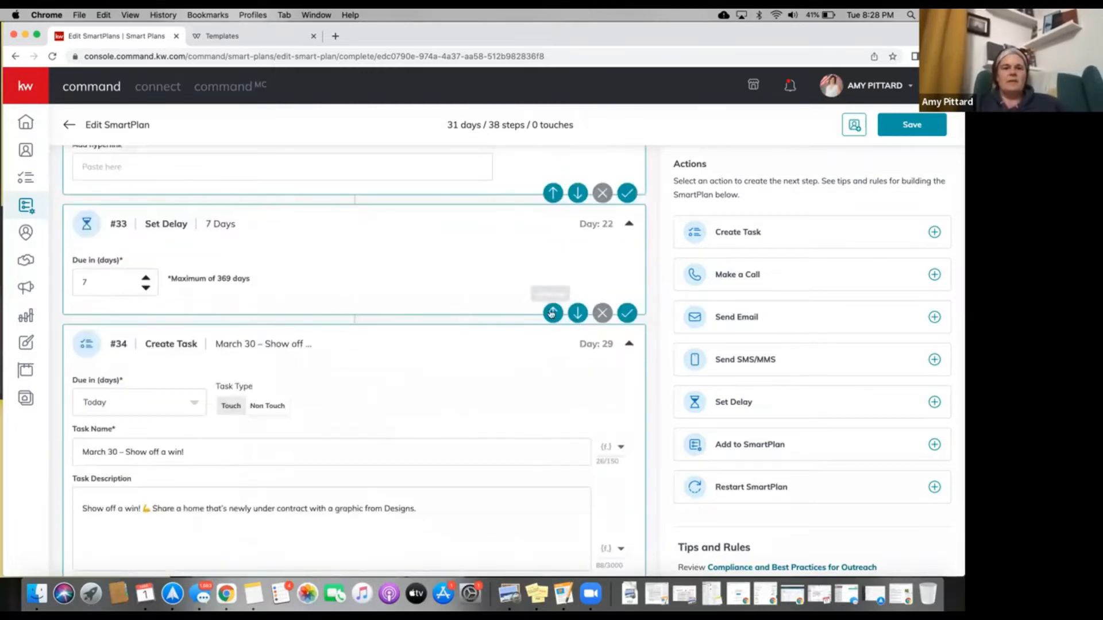
left_click(553, 313)
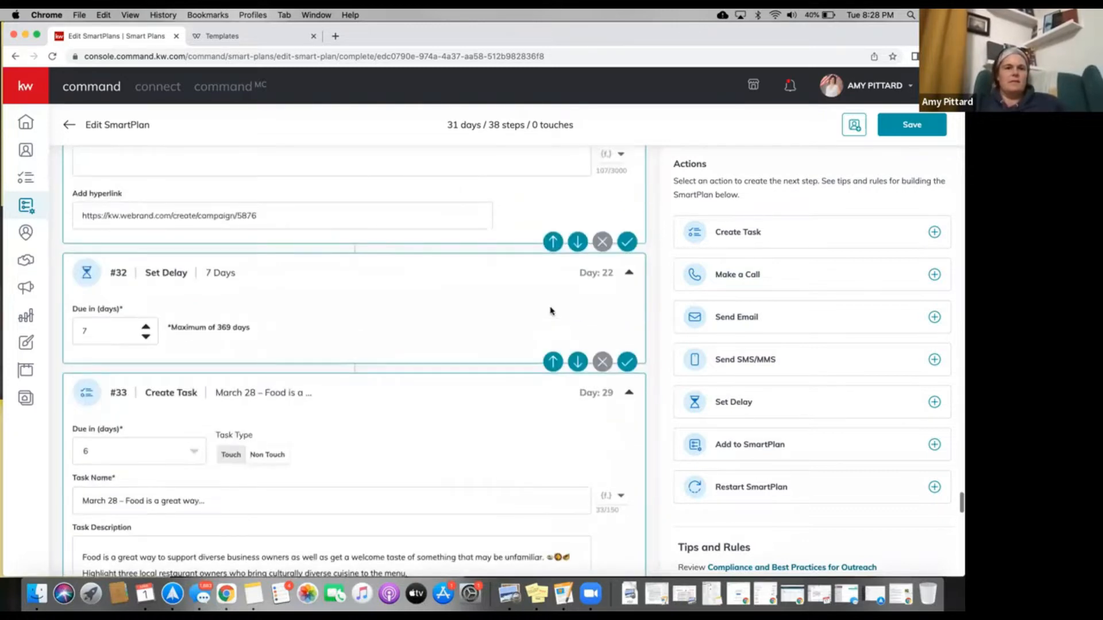
left_click(554, 362)
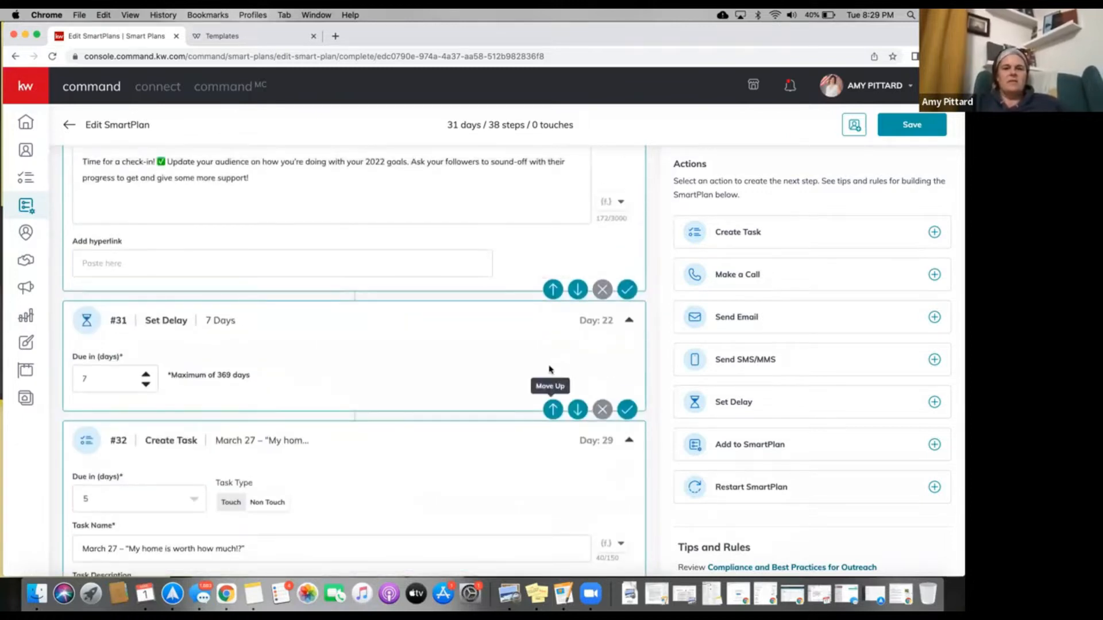
left_click(572, 286)
Move the 7-day delay above the March 7 through March 3 tasks until it follows the first task.
scroll(557, 290, "up", 6)
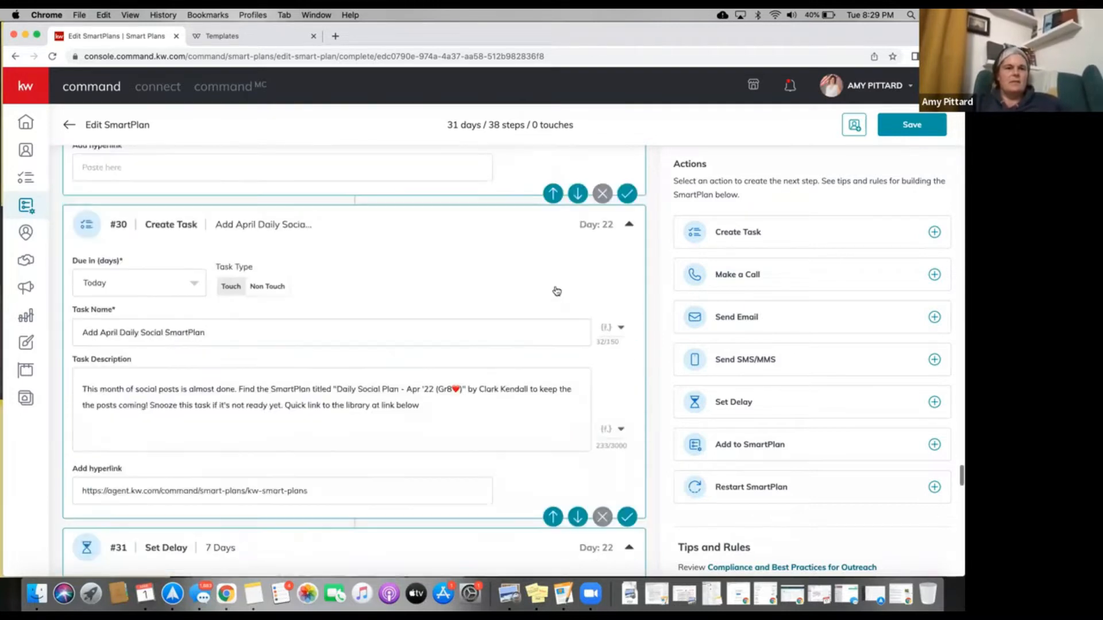
scroll(556, 289, "up", 12)
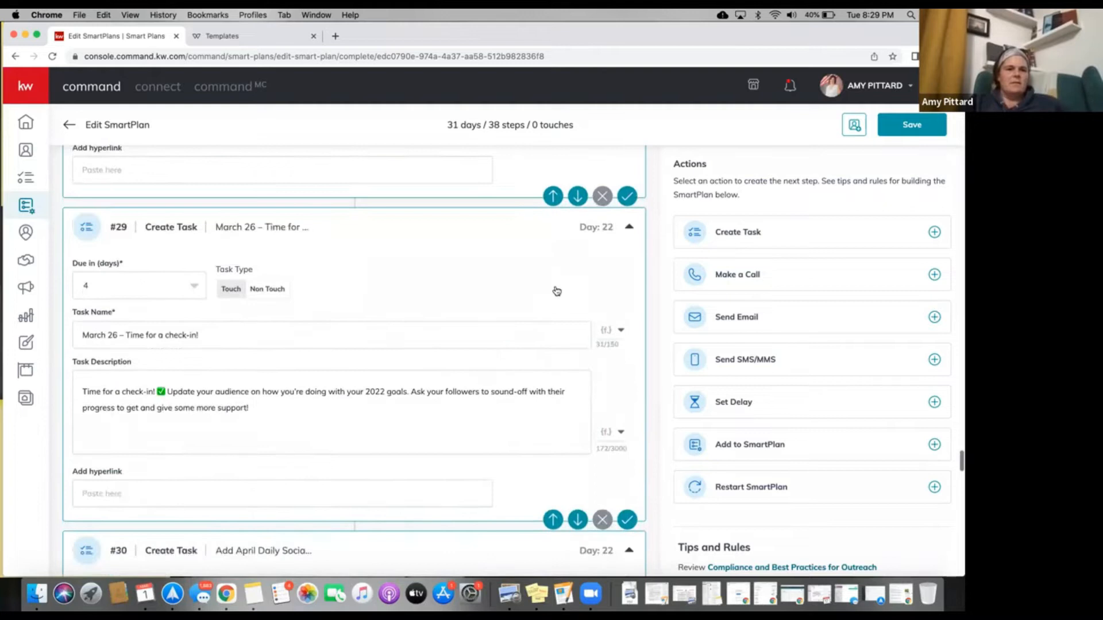
scroll(555, 287, "up", 15)
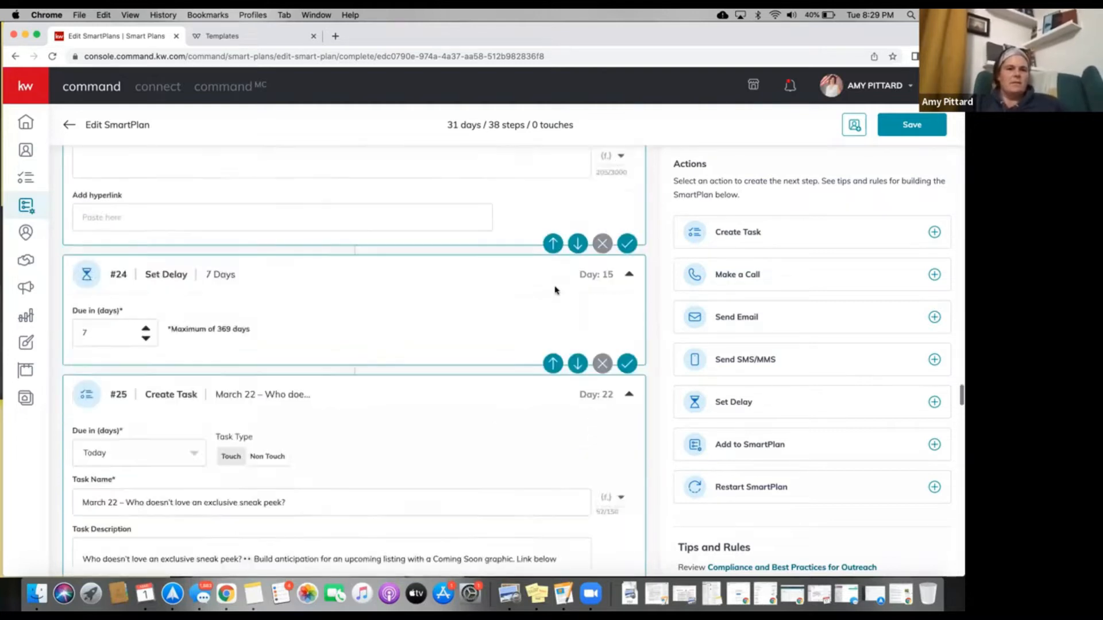
scroll(556, 290, "up", 15)
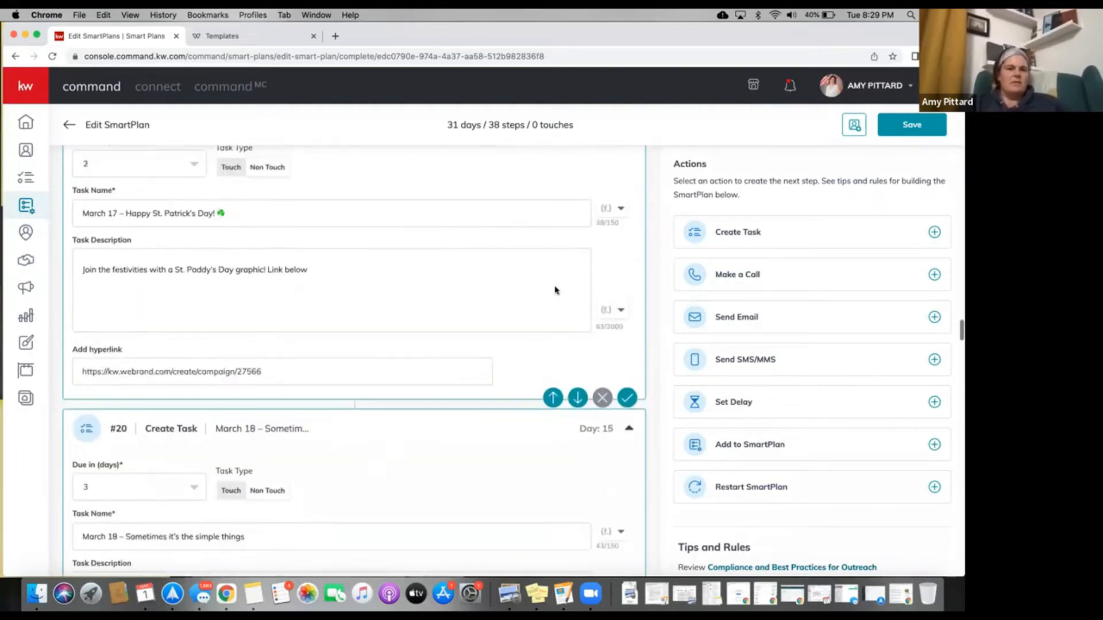
scroll(556, 290, "up", 15)
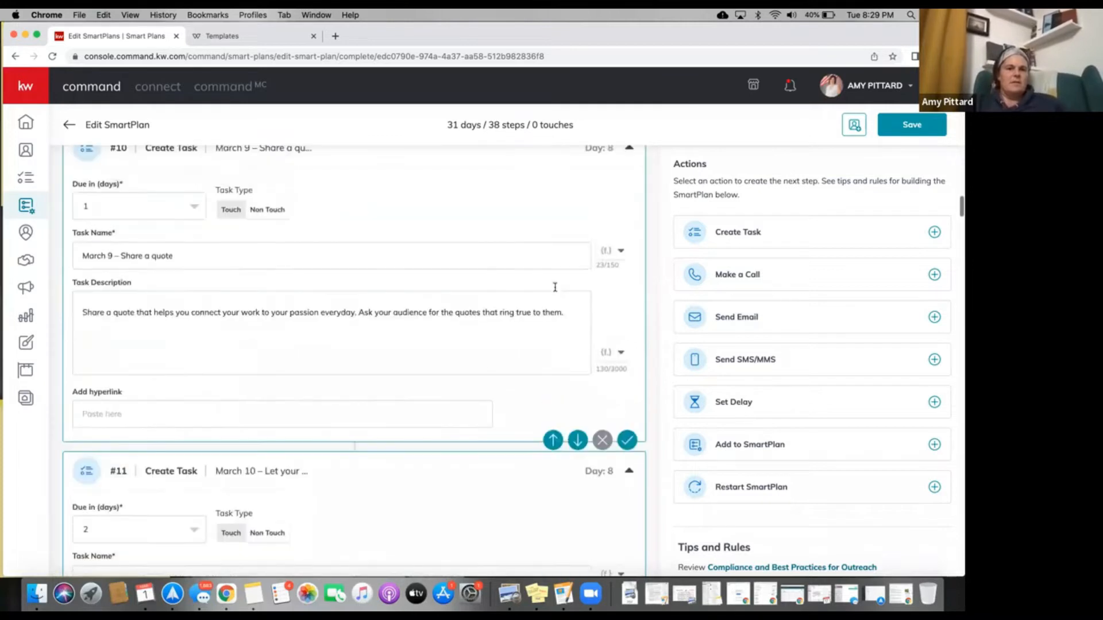
scroll(556, 290, "up", 10)
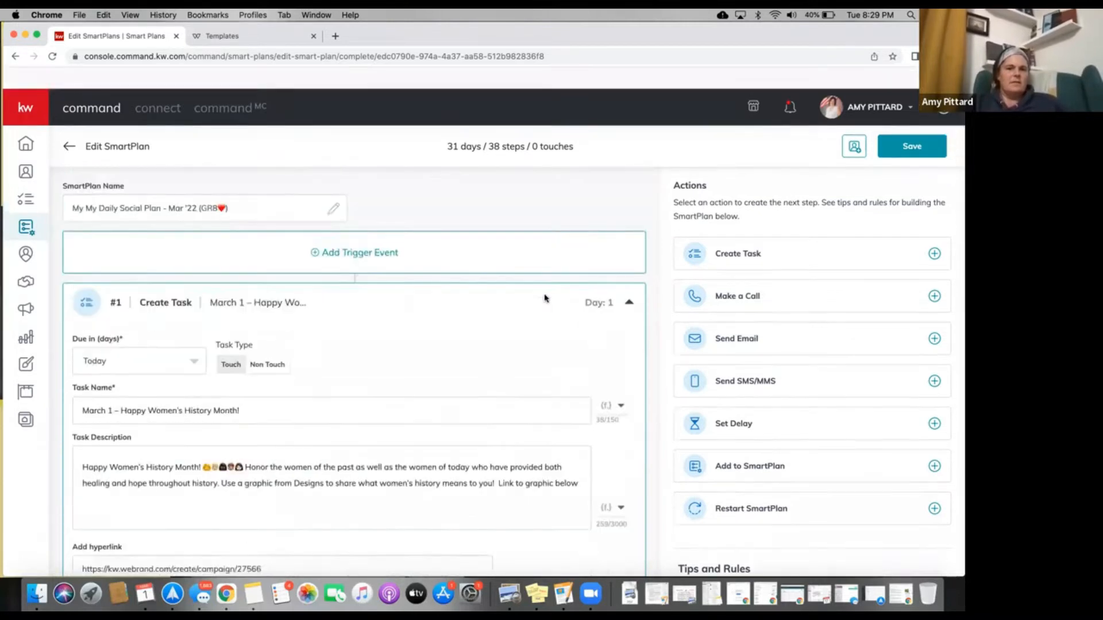
scroll(473, 364, "down", 10)
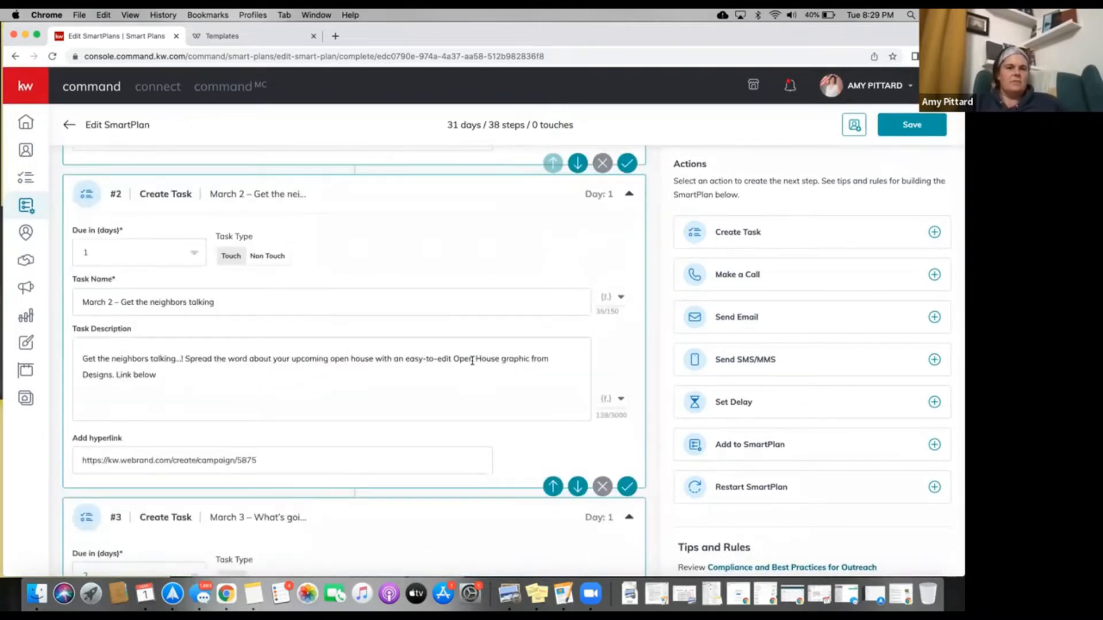
scroll(472, 360, "down", 6)
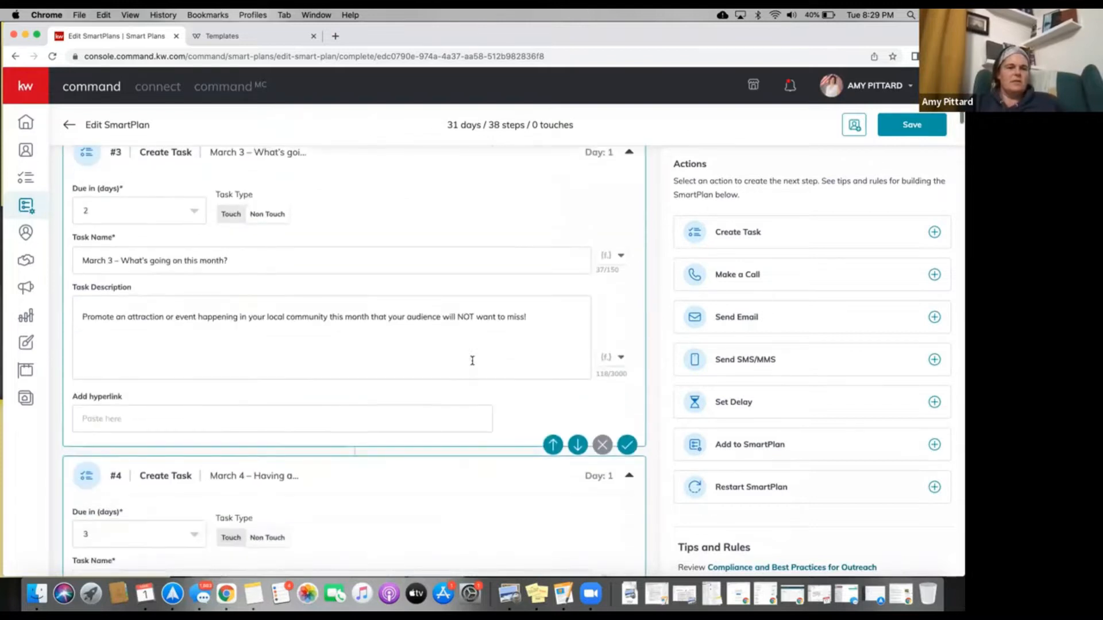
scroll(472, 365, "down", 4)
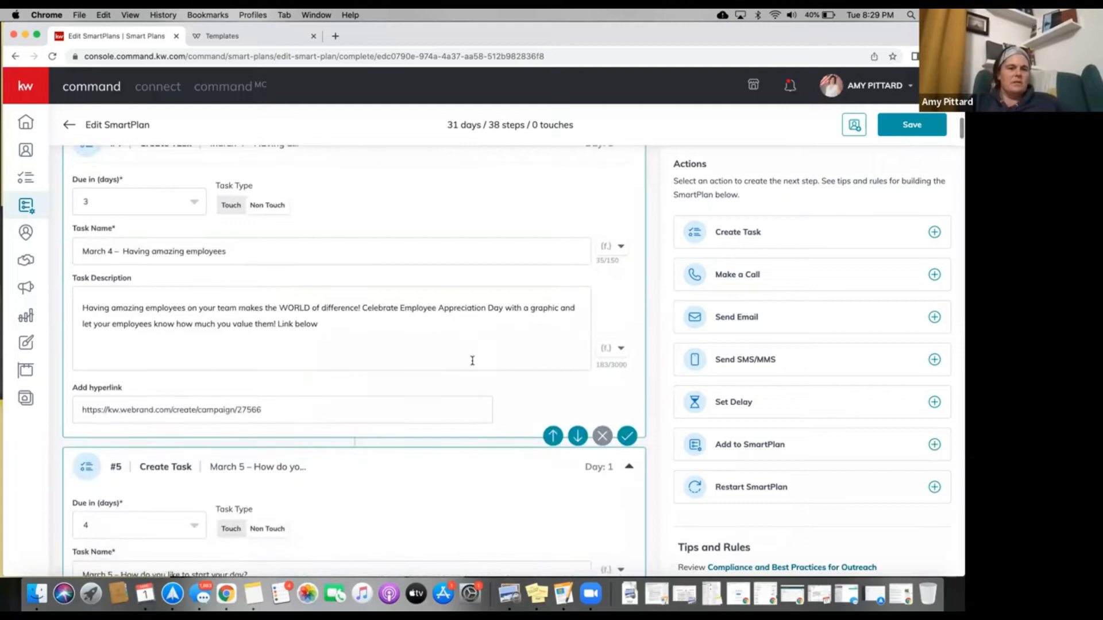
scroll(472, 362, "down", 5)
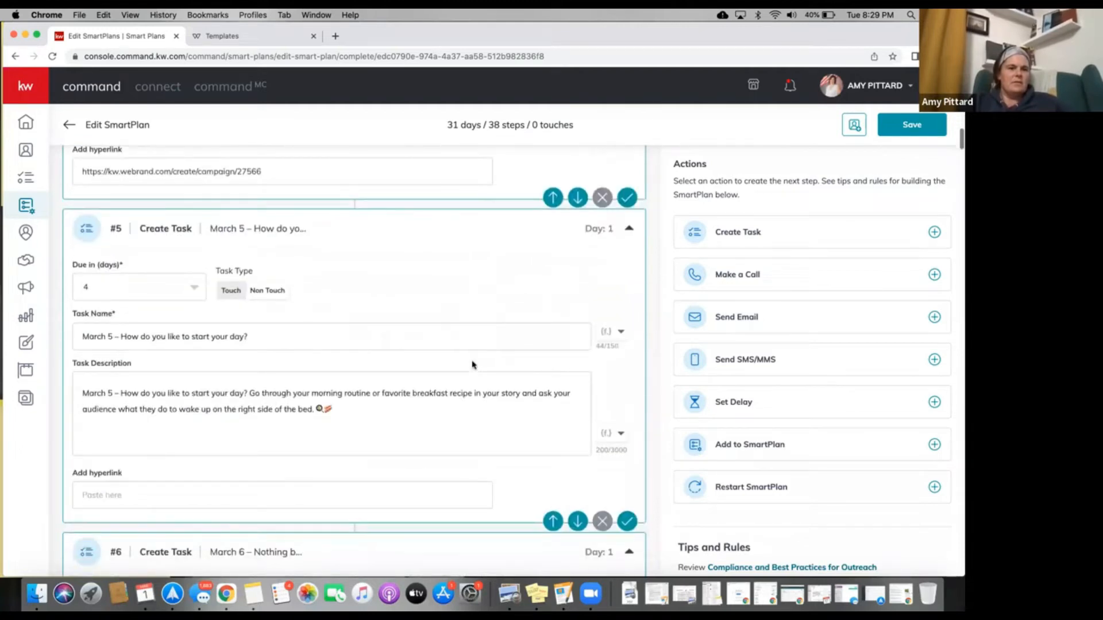
scroll(472, 365, "down", 4)
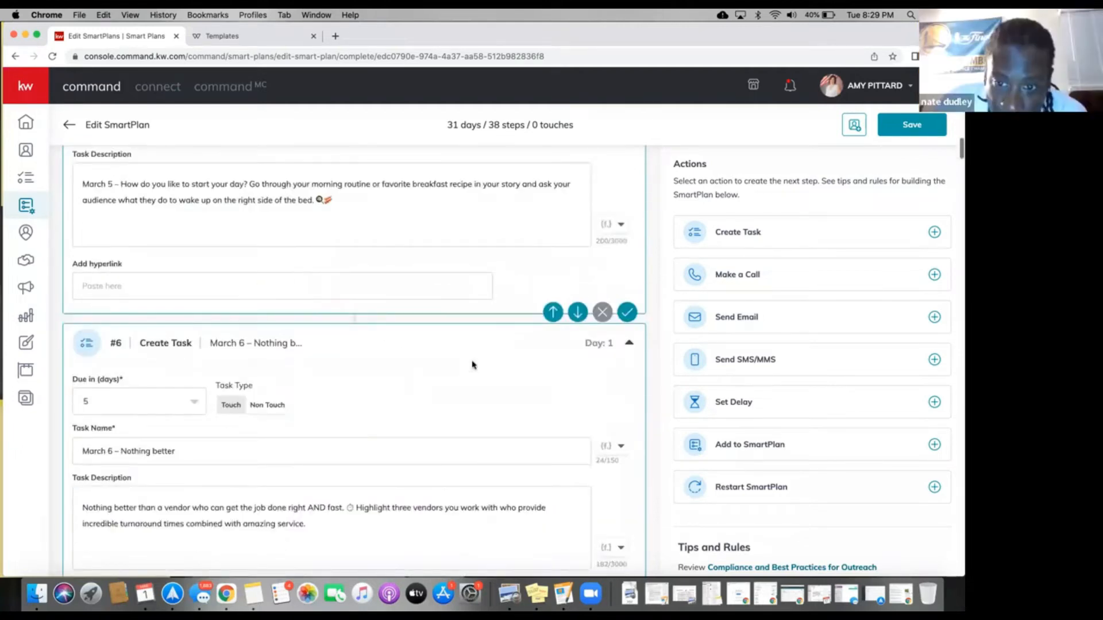
scroll(472, 364, "down", 3)
scroll(472, 364, "down", 4)
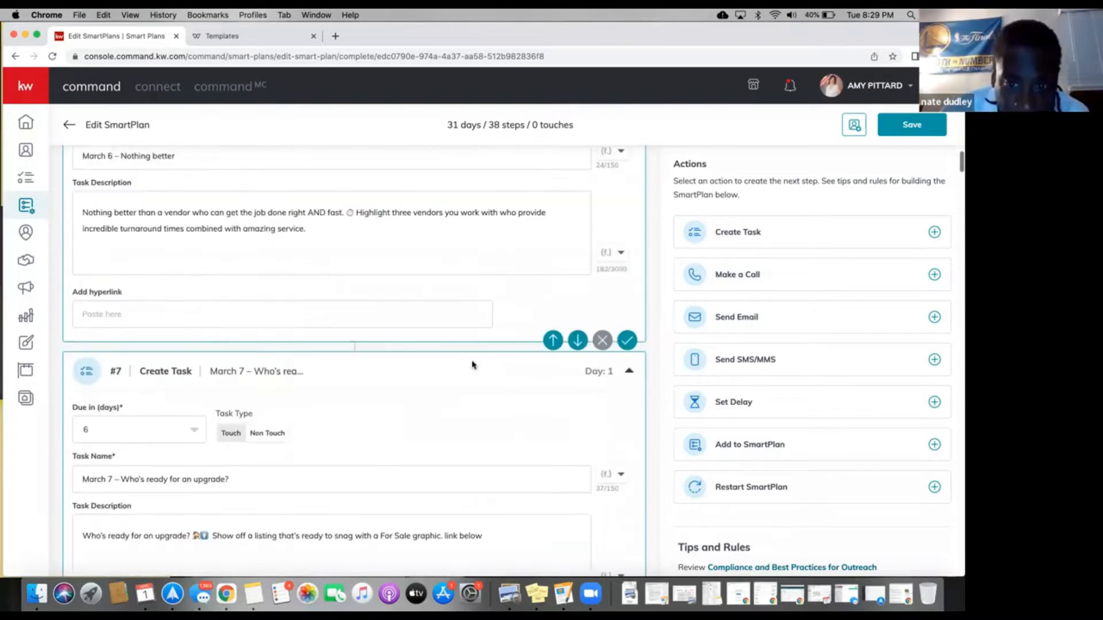
scroll(472, 365, "down", 6)
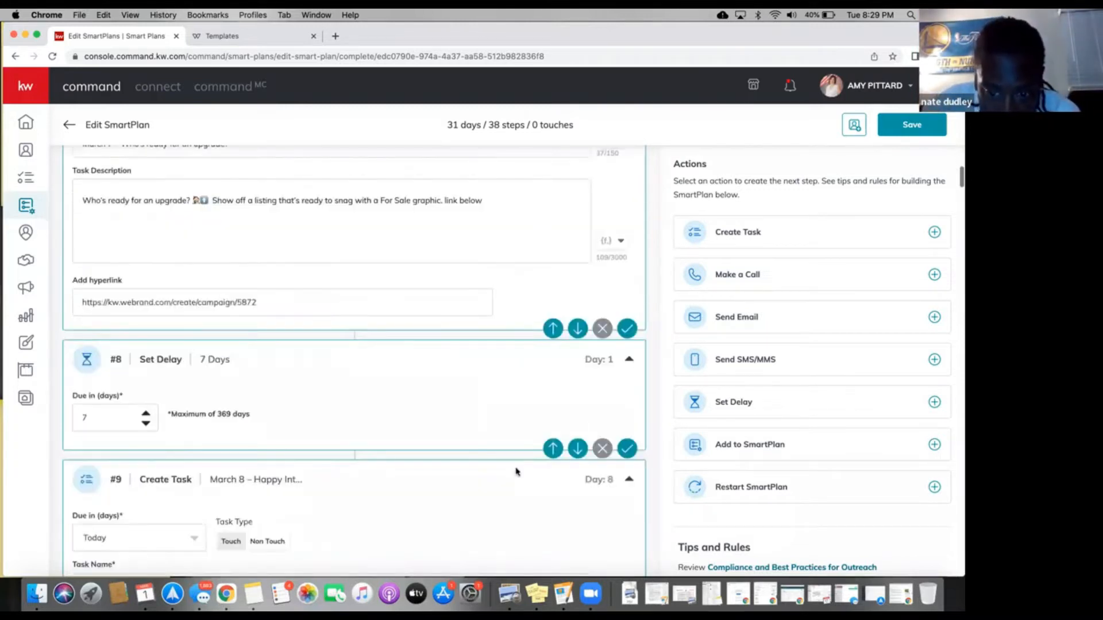
left_click(552, 447)
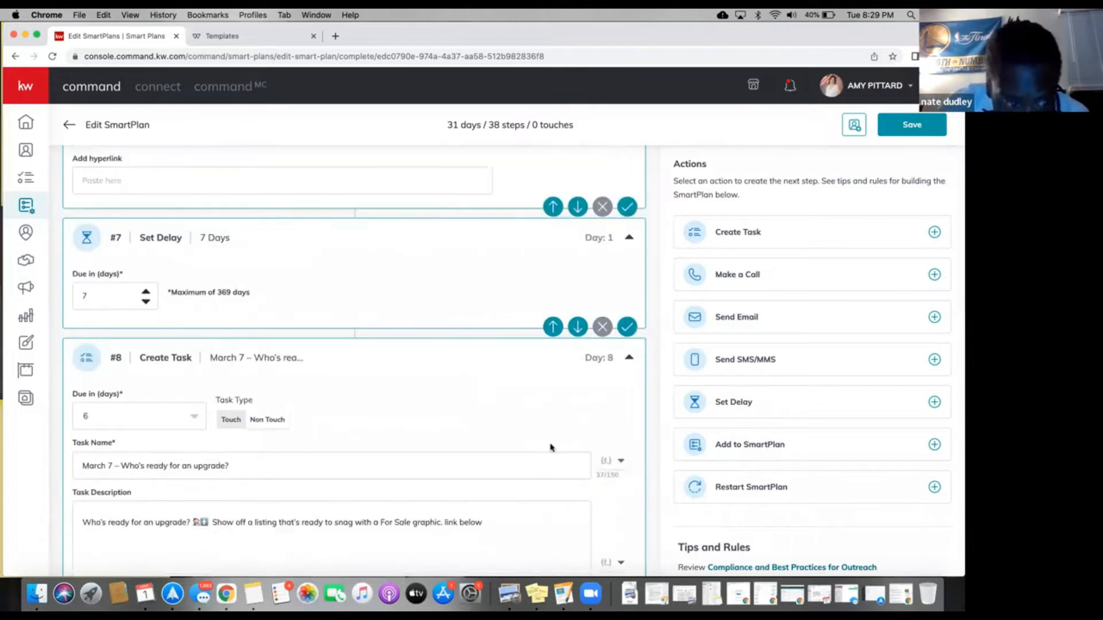
left_click(552, 326)
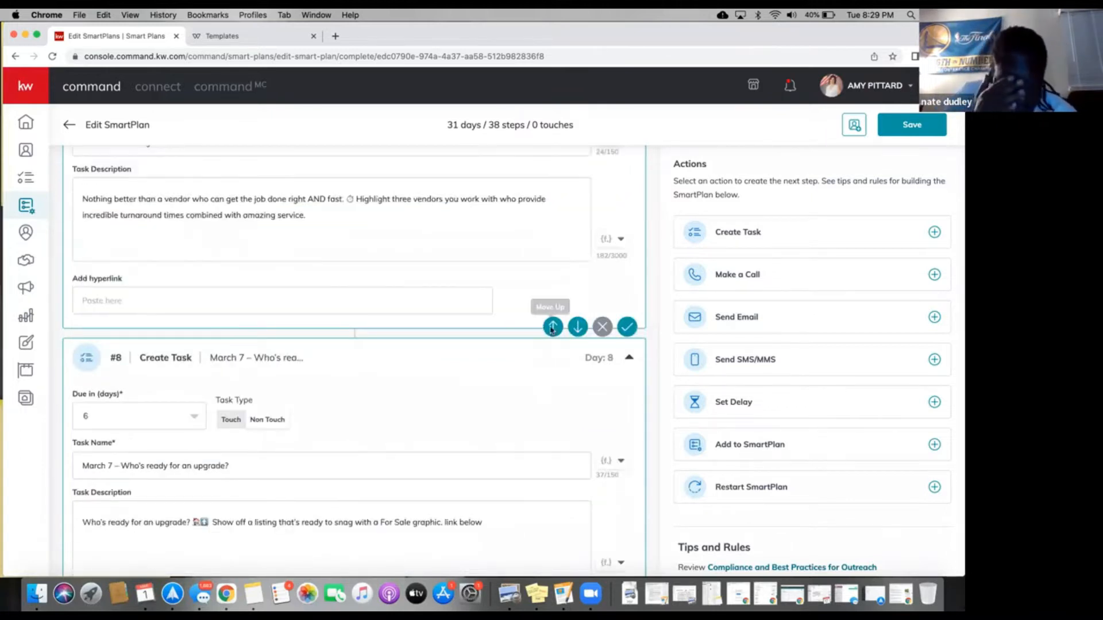
scroll(552, 329, "up", 3)
left_click(552, 277)
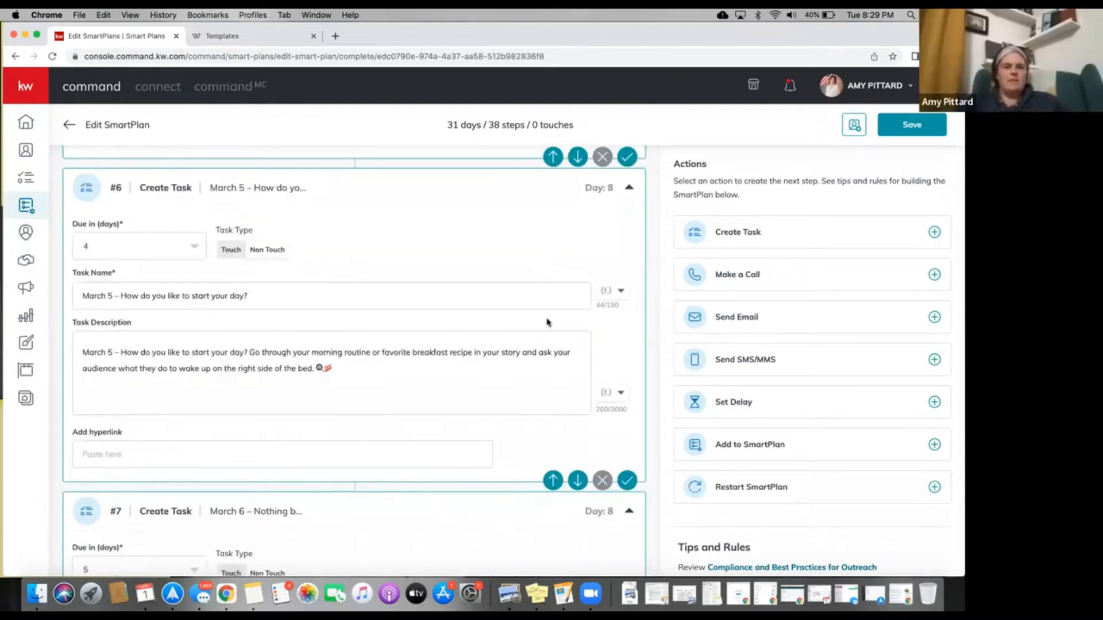
scroll(552, 340, "up", 4)
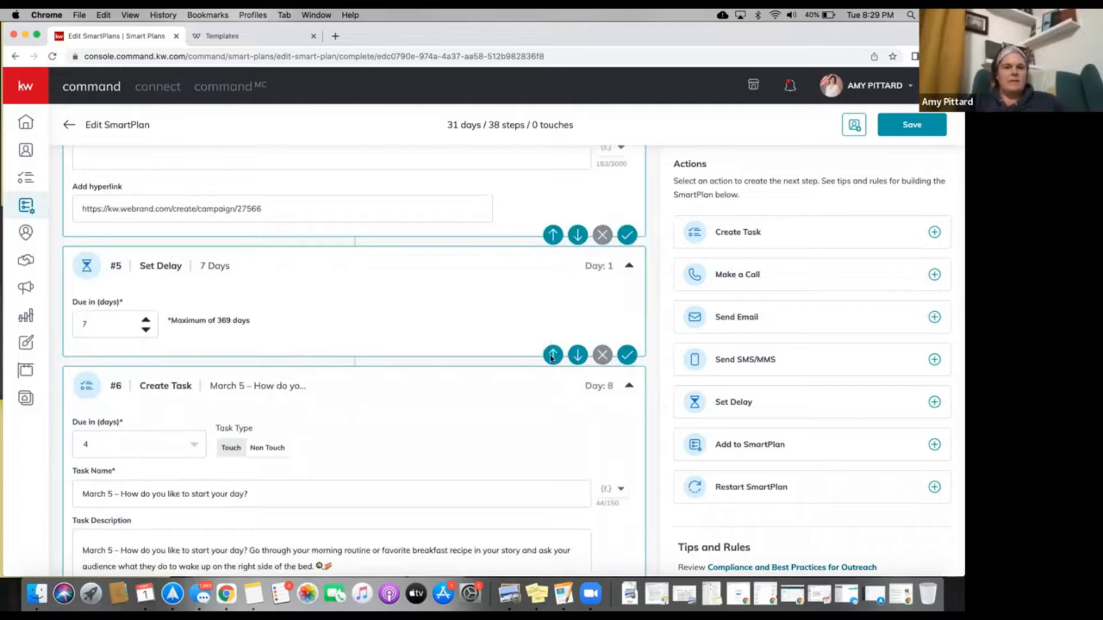
left_click(550, 357)
scroll(551, 359, "up", 2)
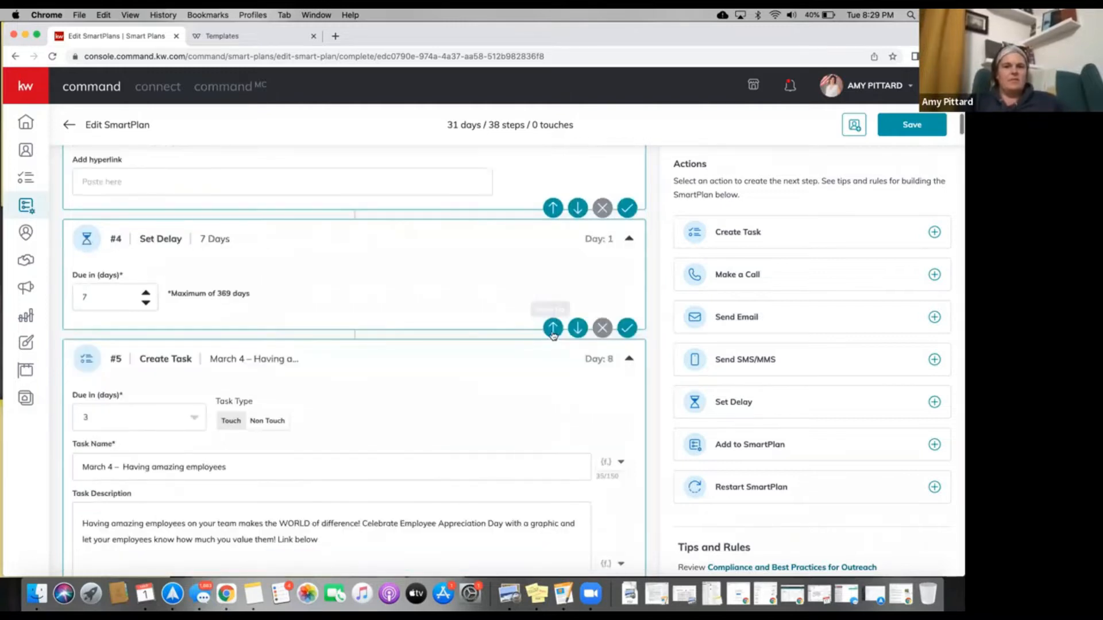
left_click(552, 328)
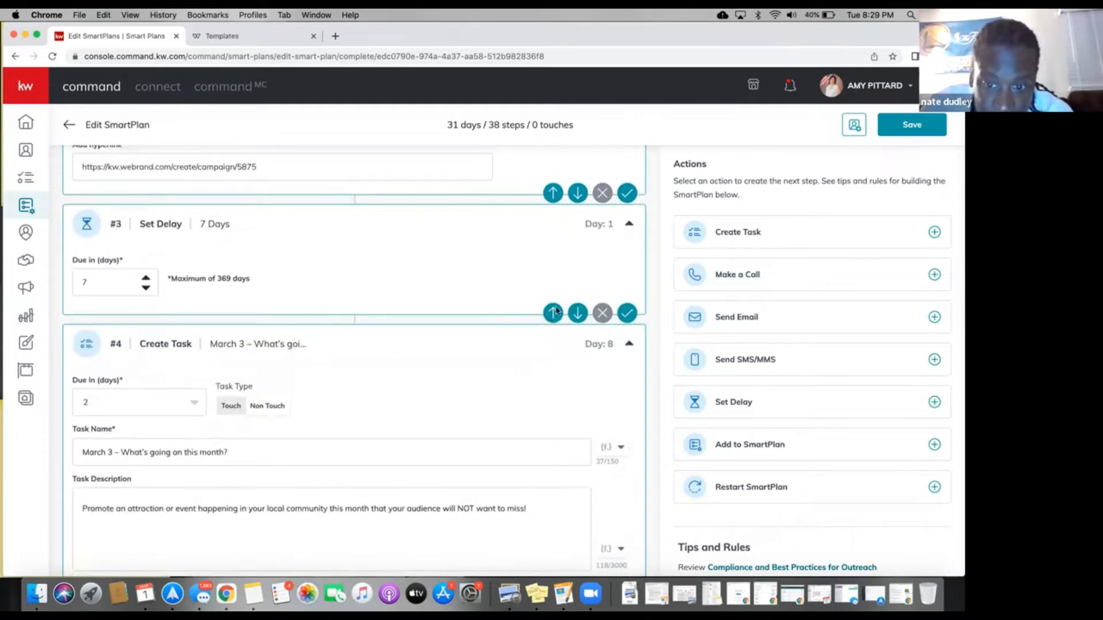
left_click(554, 312)
scroll(486, 333, "up", 5)
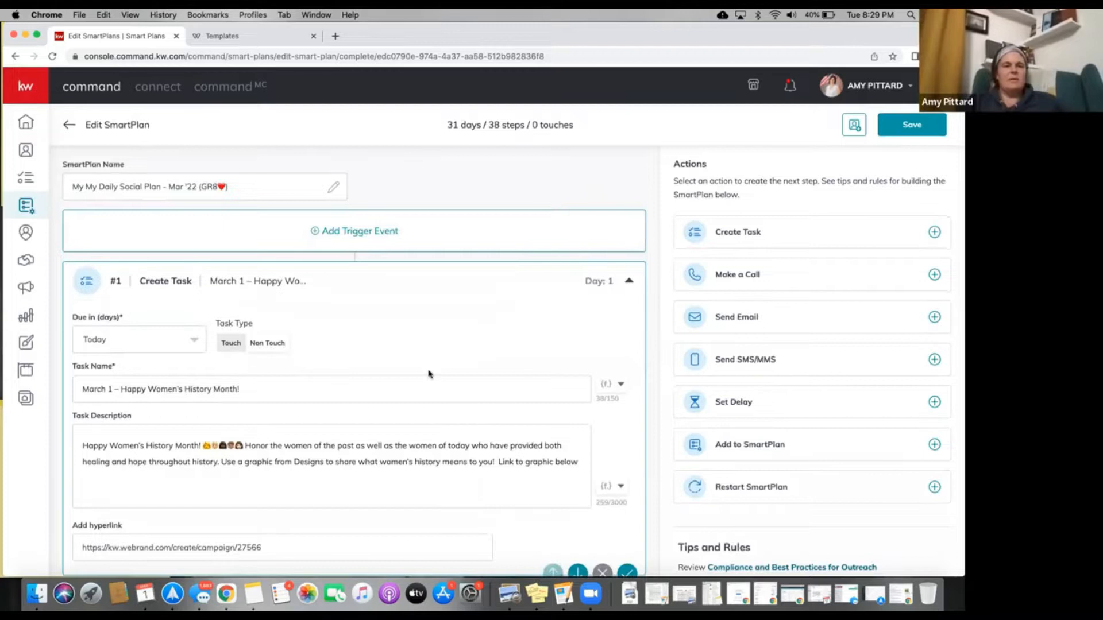
Change step #2's delay from 7 days to 1 day.
scroll(428, 374, "down", 3)
scroll(115, 362, "down", 3)
left_click(115, 362)
left_click_drag(75, 361, 86, 359)
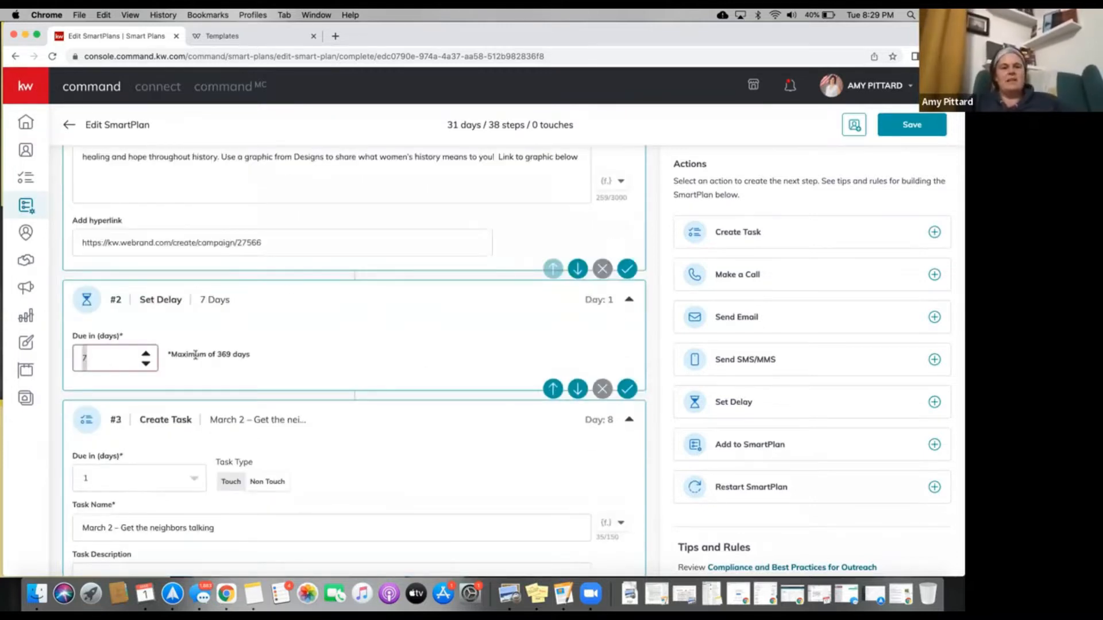
type("1")
left_click(298, 379)
scroll(298, 379, "down", 3)
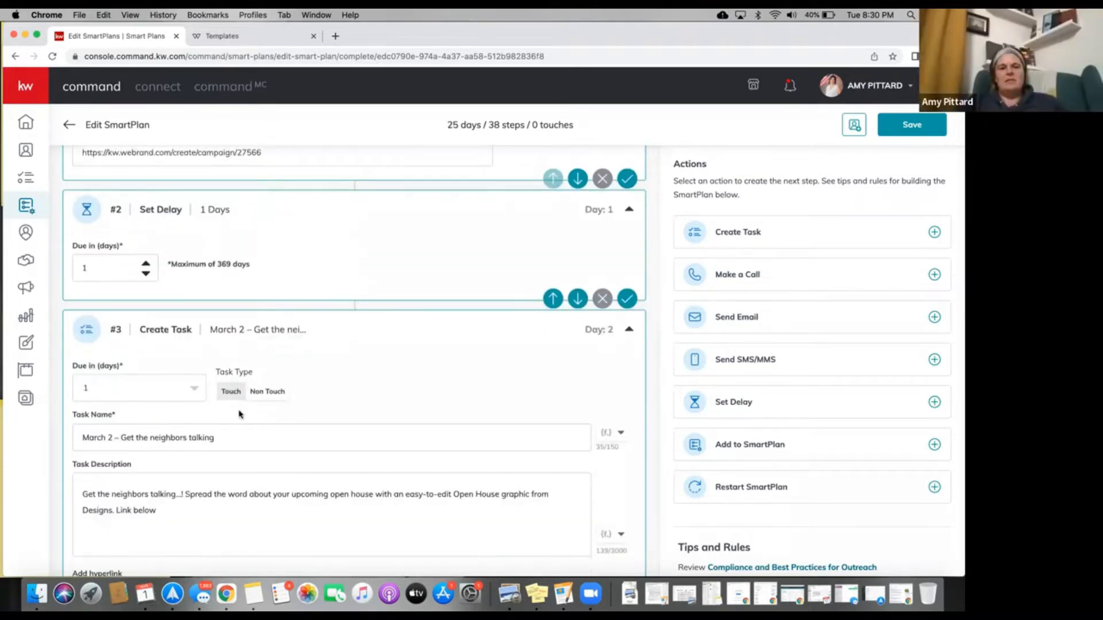
scroll(239, 413, "up", 10)
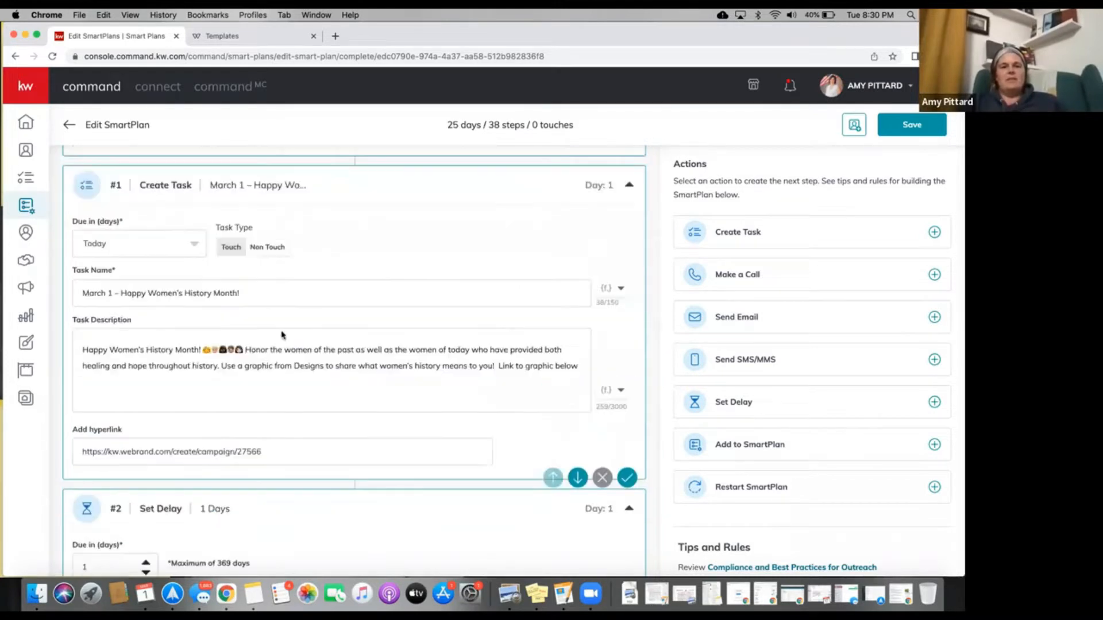
scroll(260, 371, "down", 5)
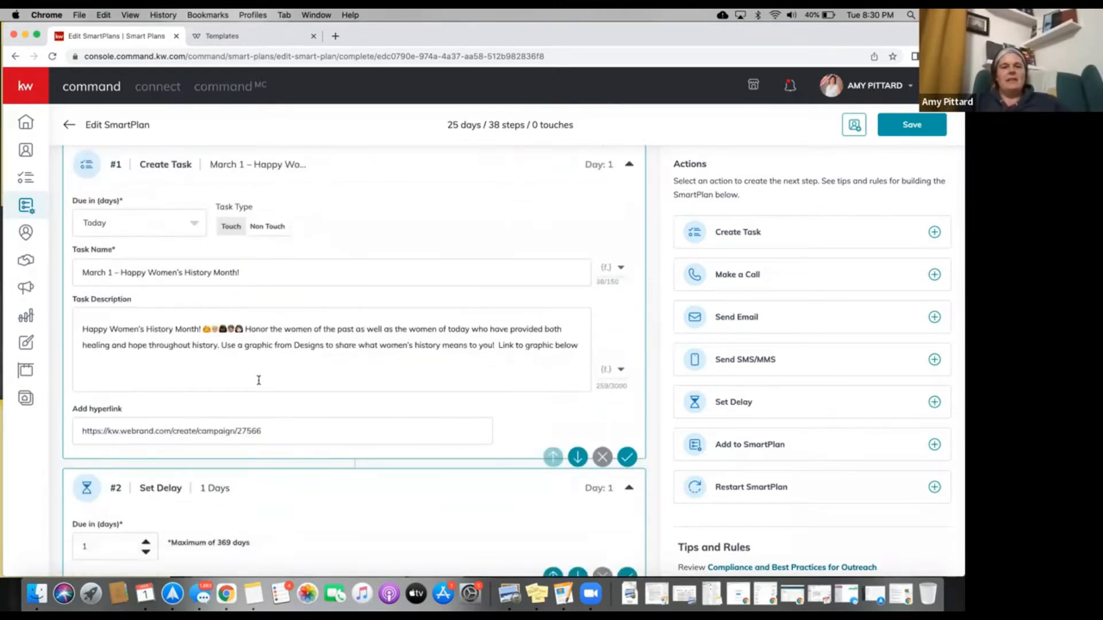
scroll(258, 391, "down", 9)
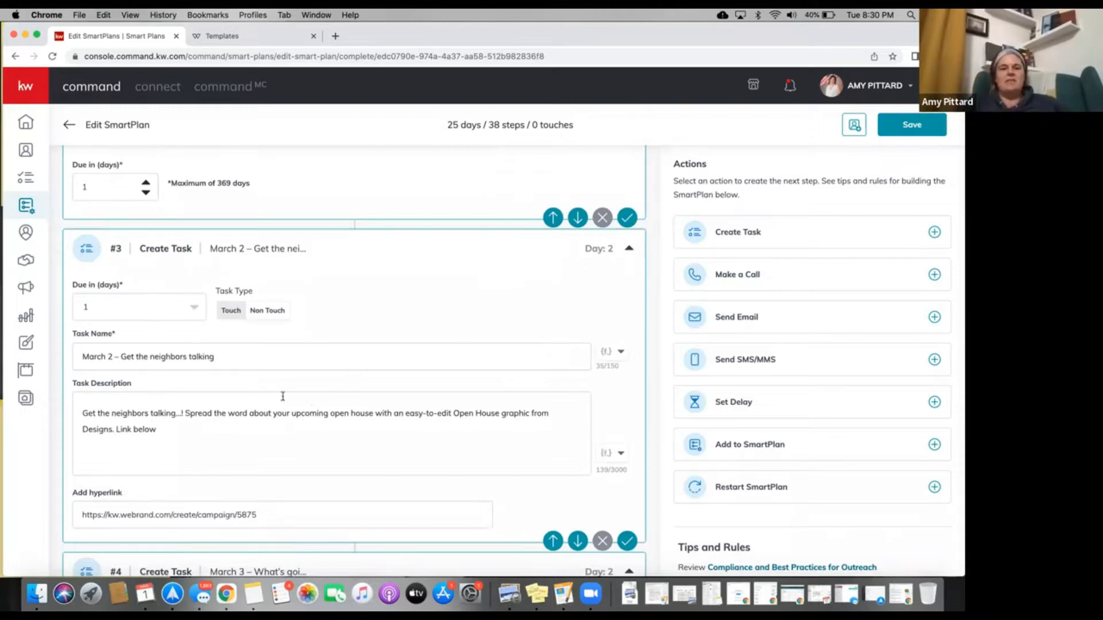
Replace the March 2 task description with 'change it up', save it, and dismiss the more-than-10-tasks error.
triple_click(138, 431)
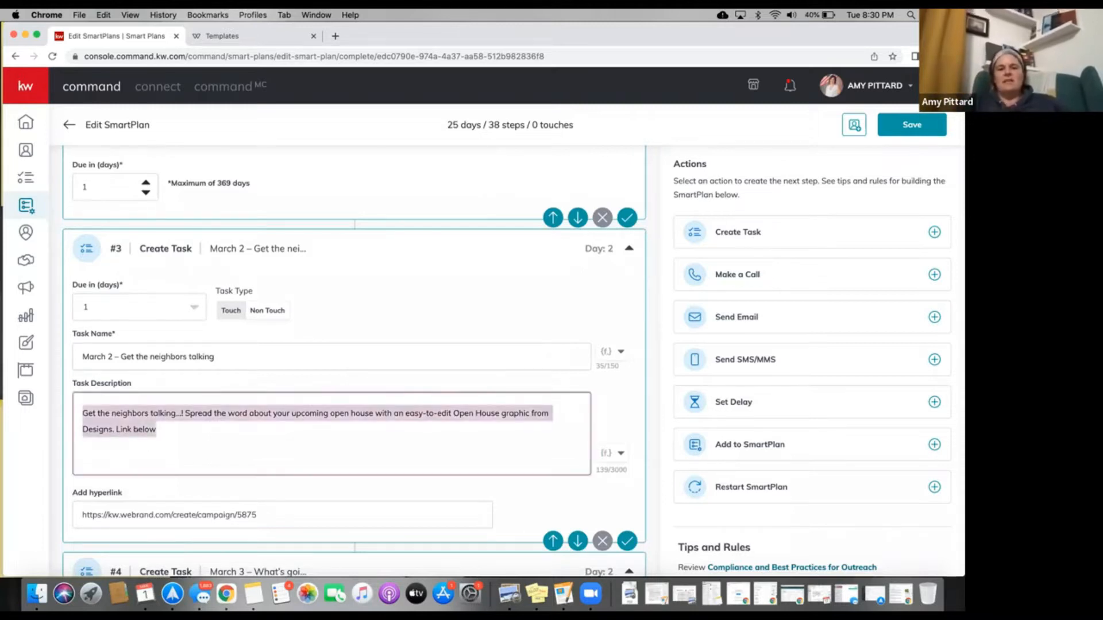
key("BackSpace")
type("ho")
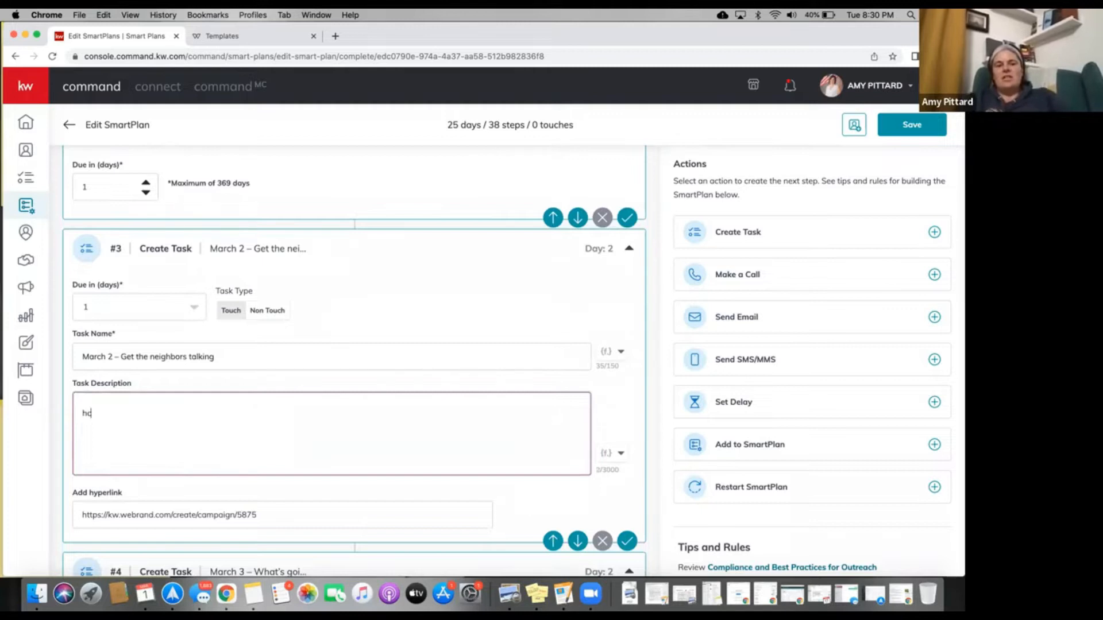
key("BackSpace")
key("BackSpace")
type("cha")
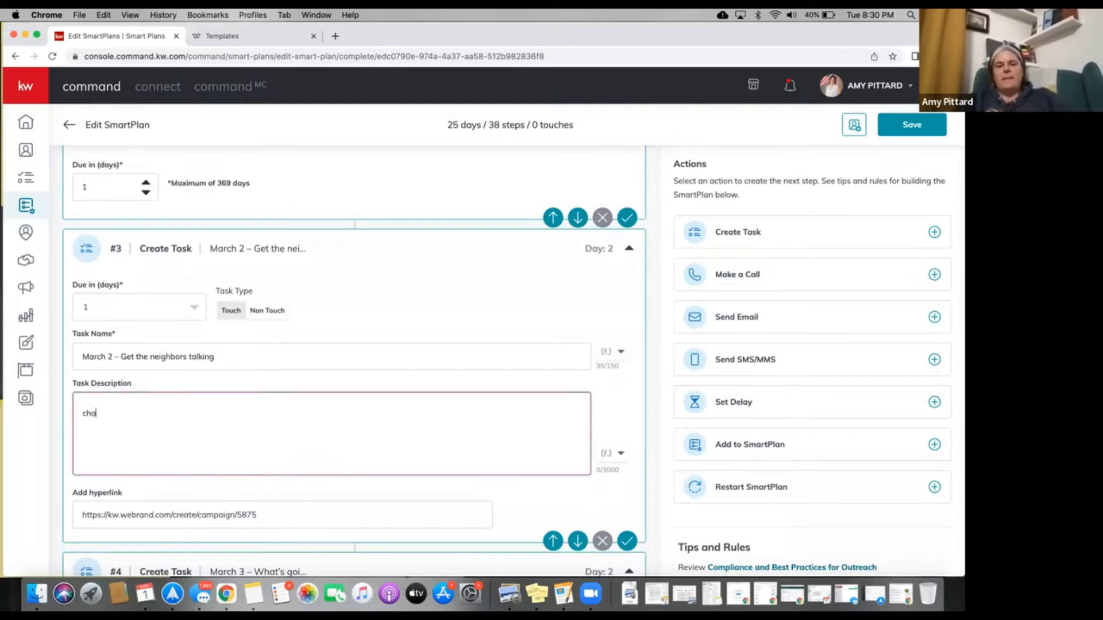
type("nge it up")
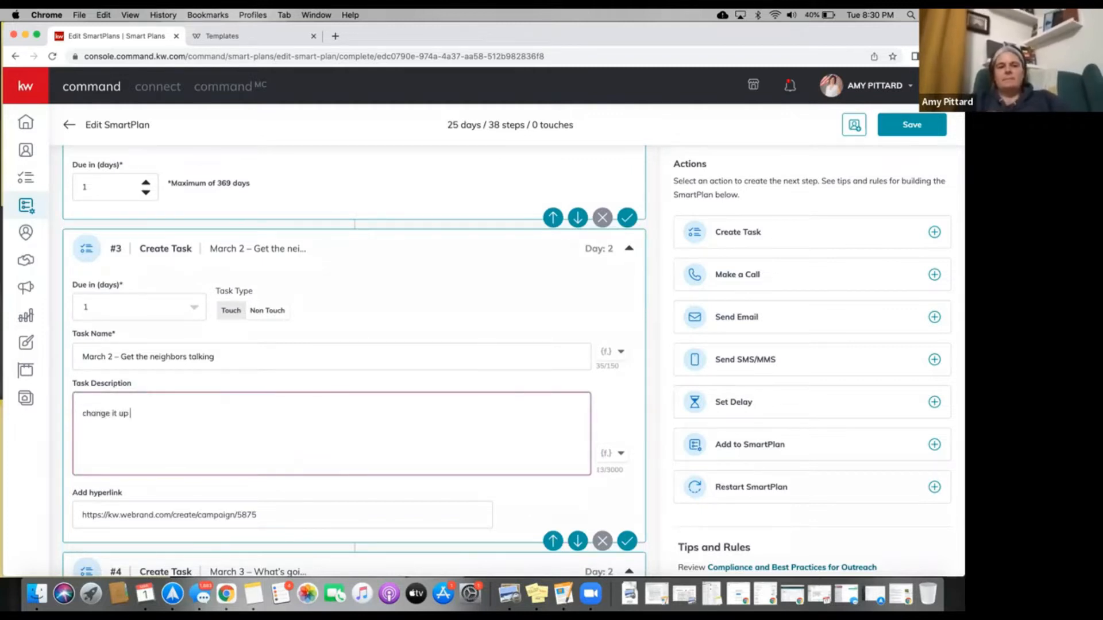
left_click(633, 218)
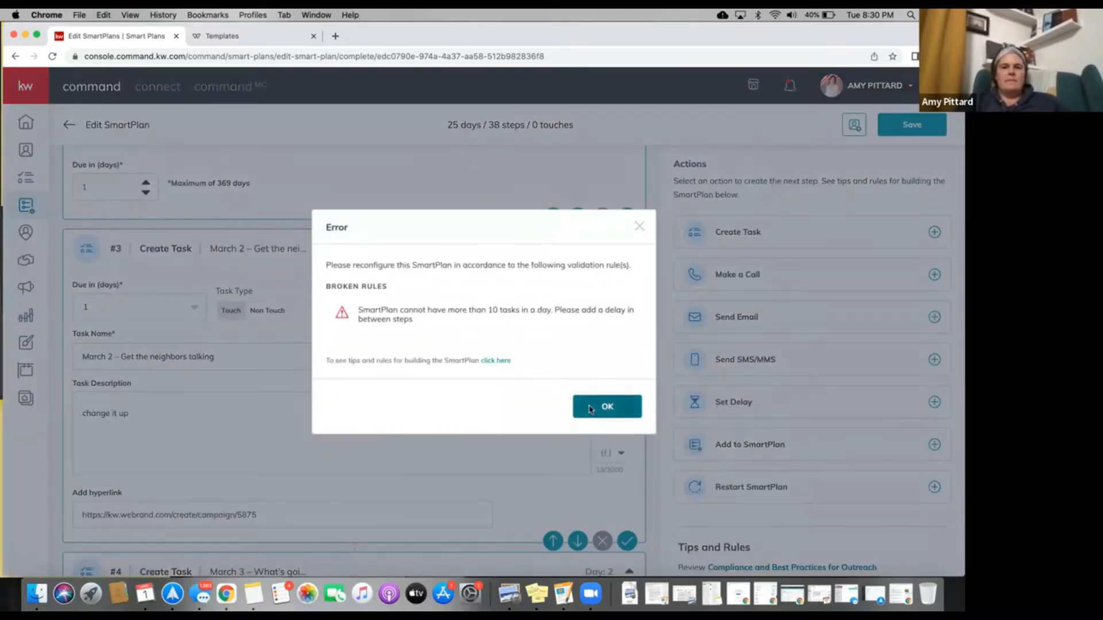
left_click(590, 408)
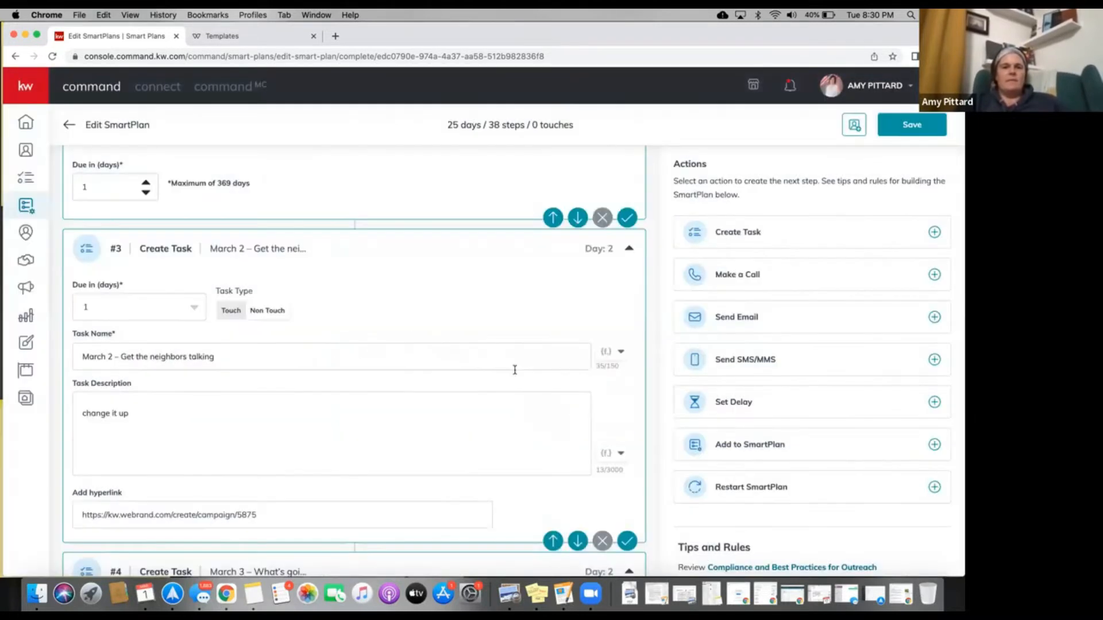
scroll(515, 370, "down", 2)
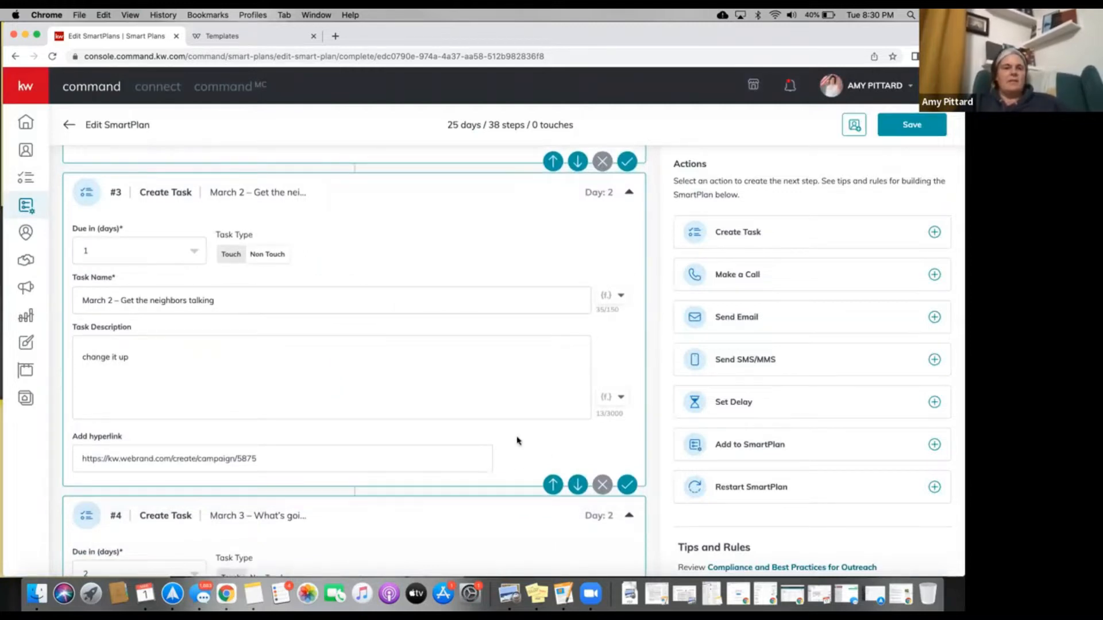
scroll(517, 440, "up", 4)
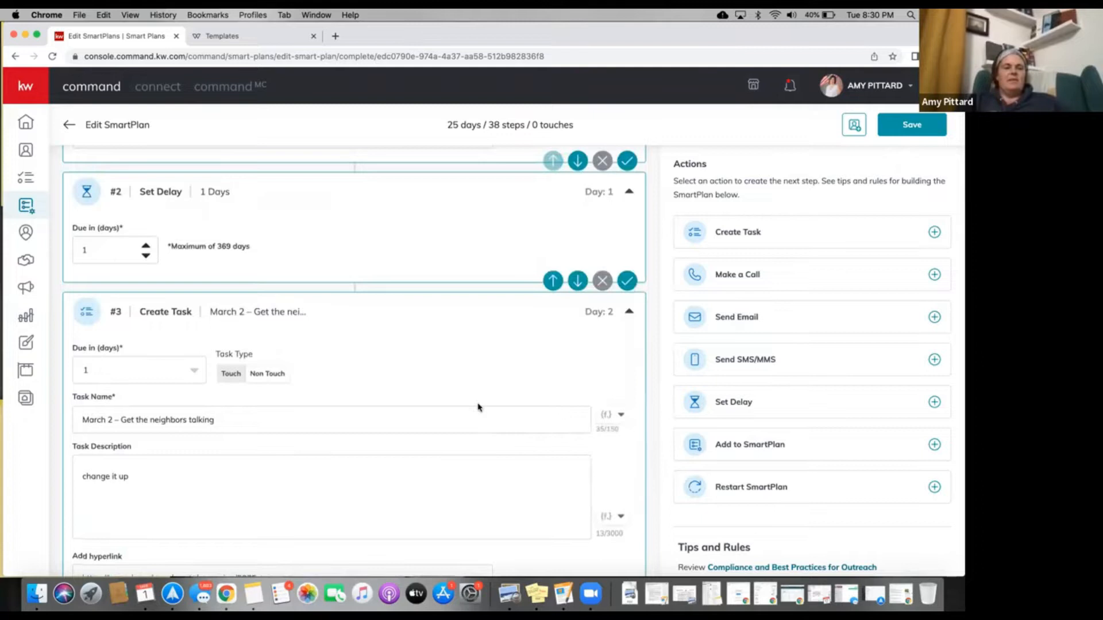
scroll(478, 407, "up", 3)
scroll(478, 408, "up", 5)
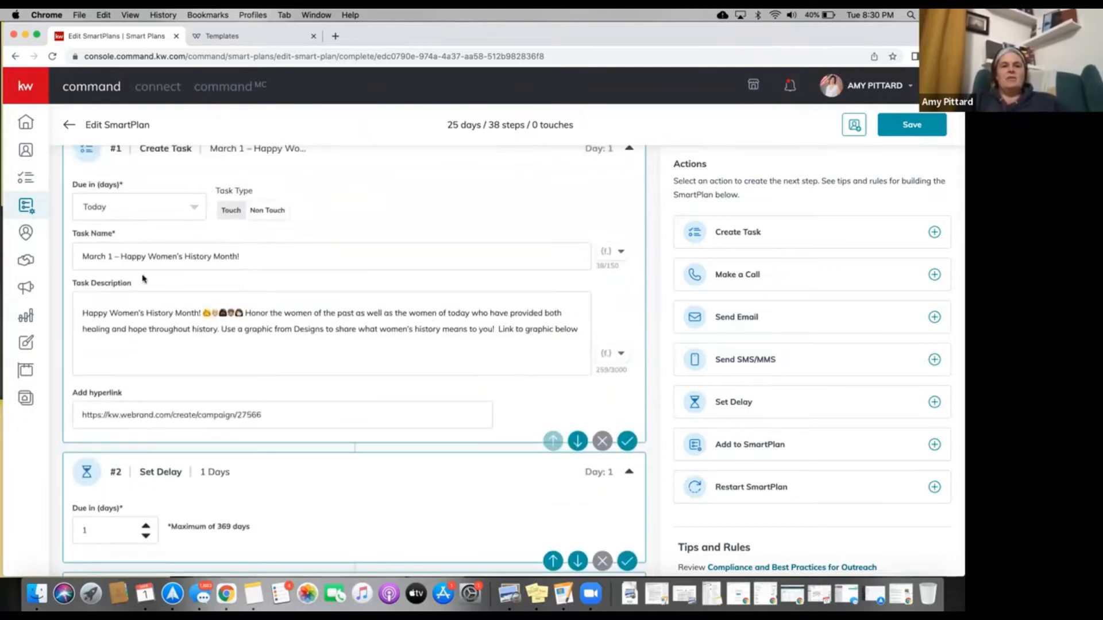
scroll(143, 279, "down", 15)
scroll(143, 279, "down", 9)
scroll(143, 279, "down", 17)
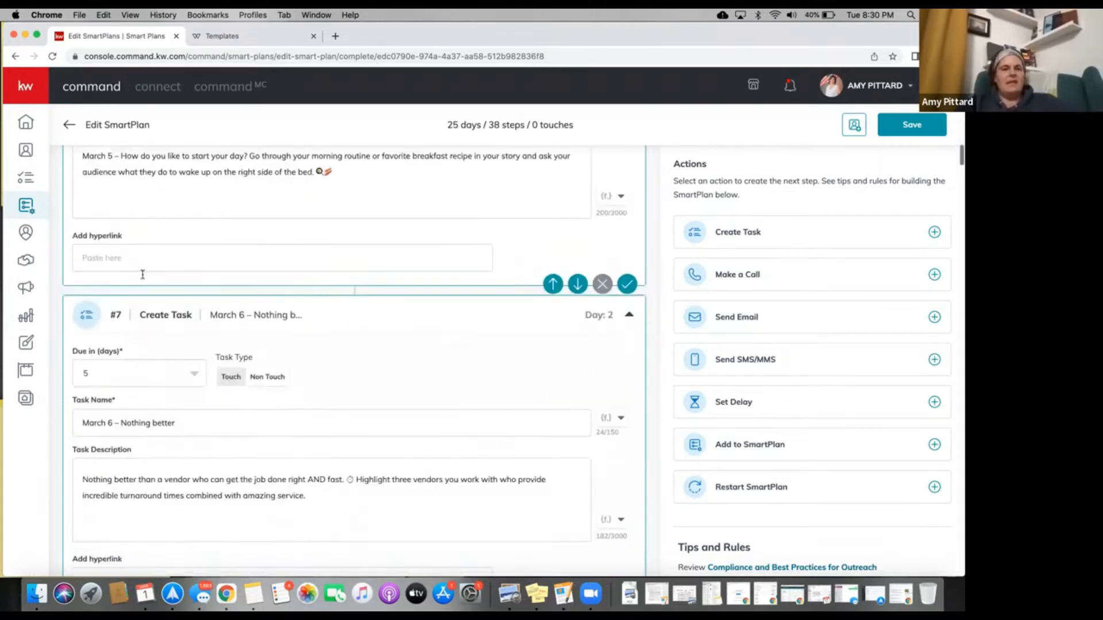
scroll(143, 275, "down", 2)
scroll(118, 322, "up", 6)
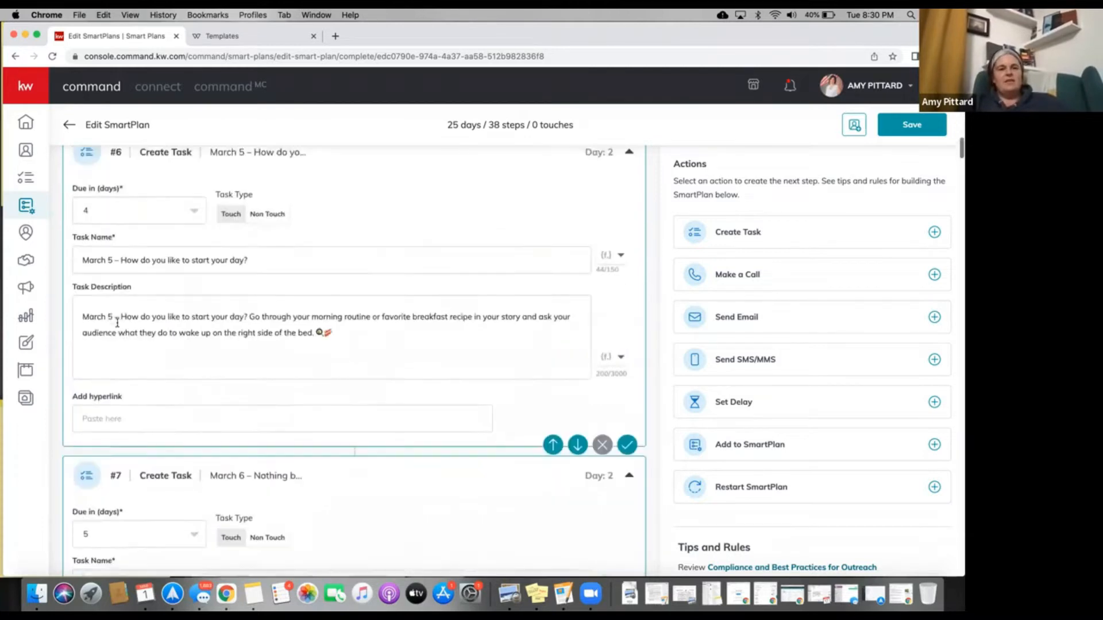
scroll(117, 323, "up", 1)
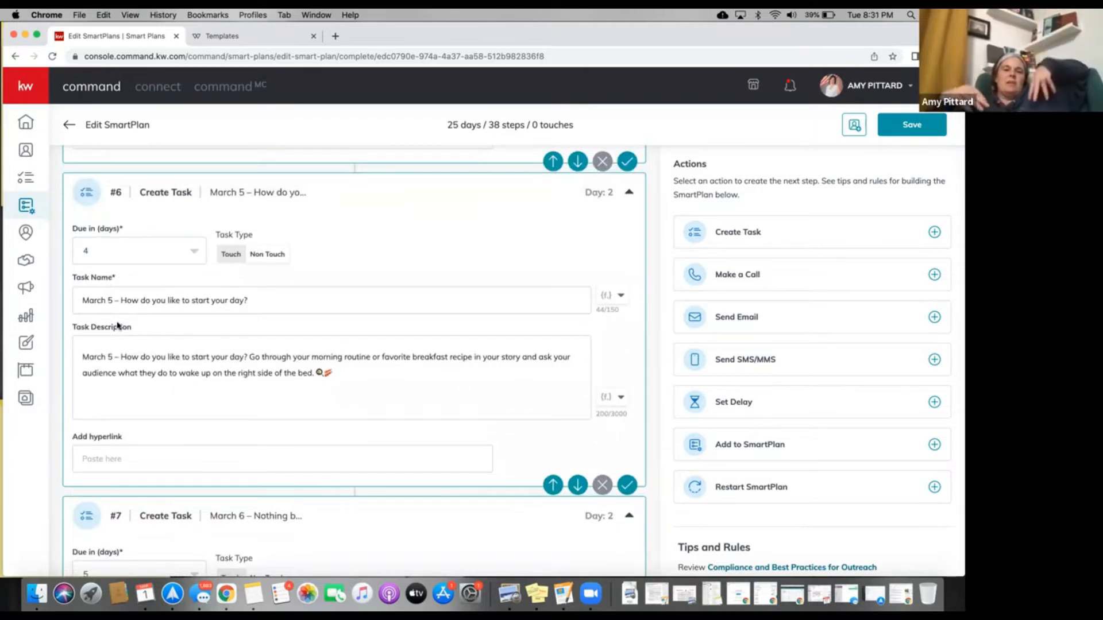
scroll(117, 326, "down", 1)
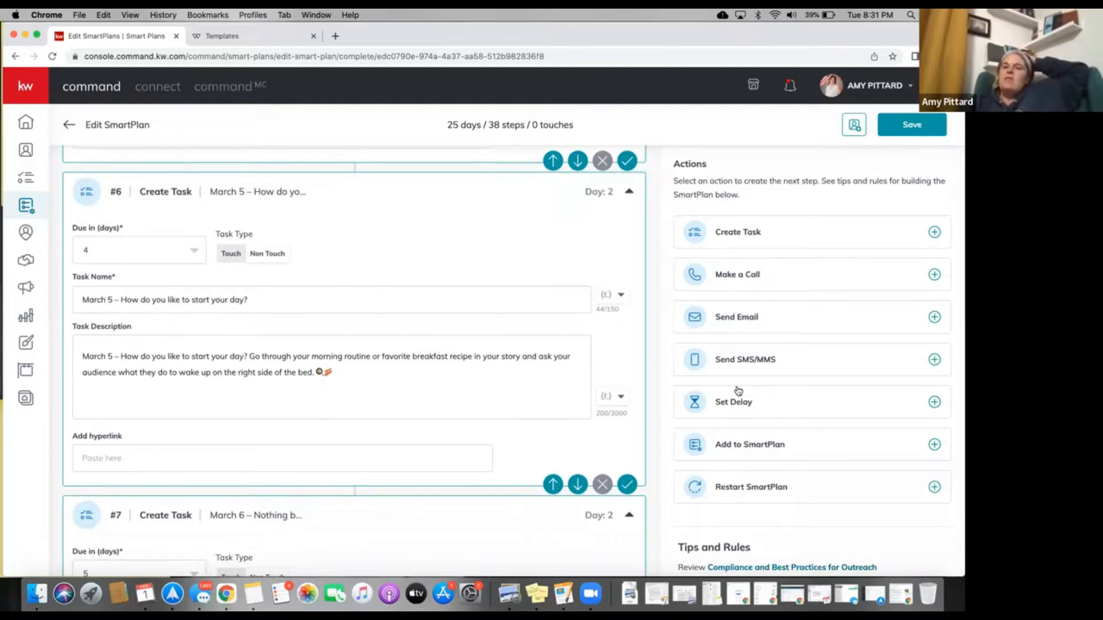
scroll(187, 148, "up", 10)
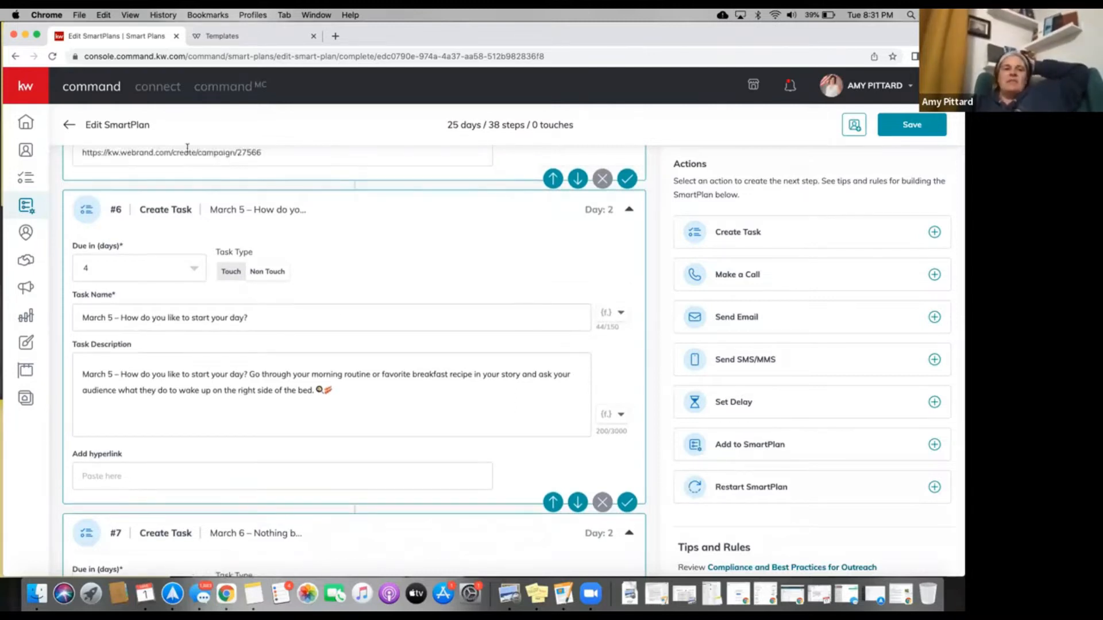
left_click(68, 125)
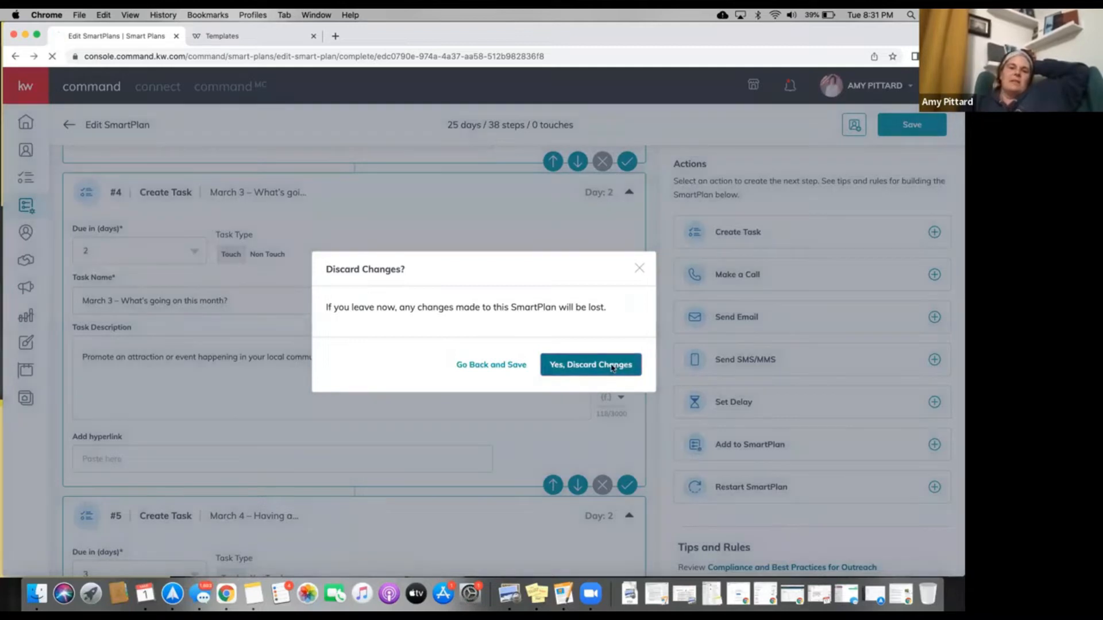
Discard the SmartPlan changes and return to My SmartPlans, with 16 People Plans listed.
left_click(613, 366)
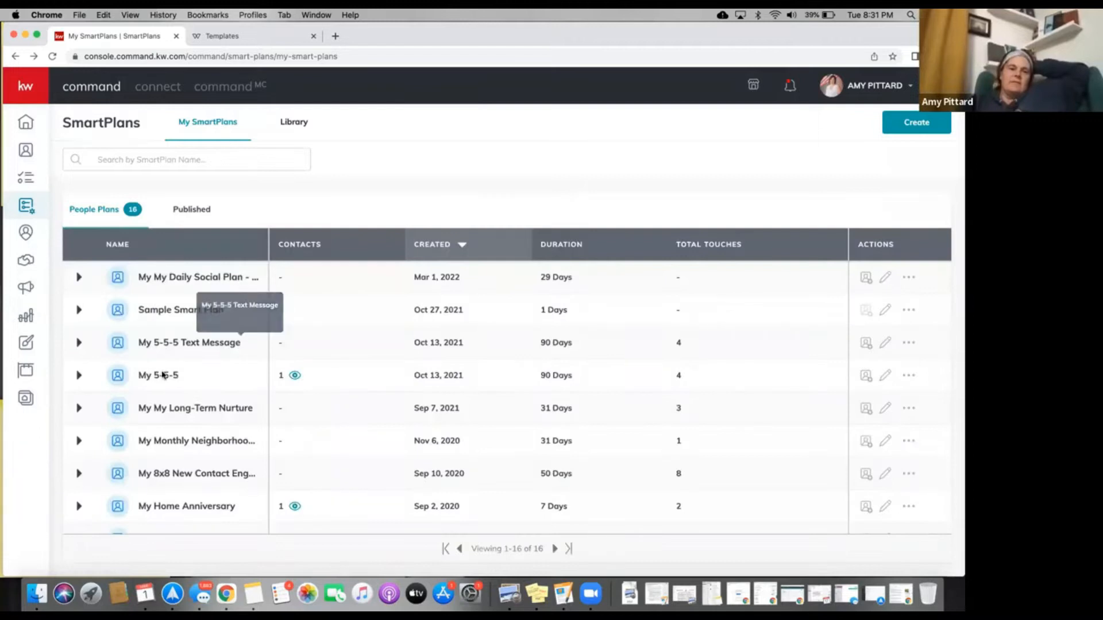
scroll(162, 380, "down", 2)
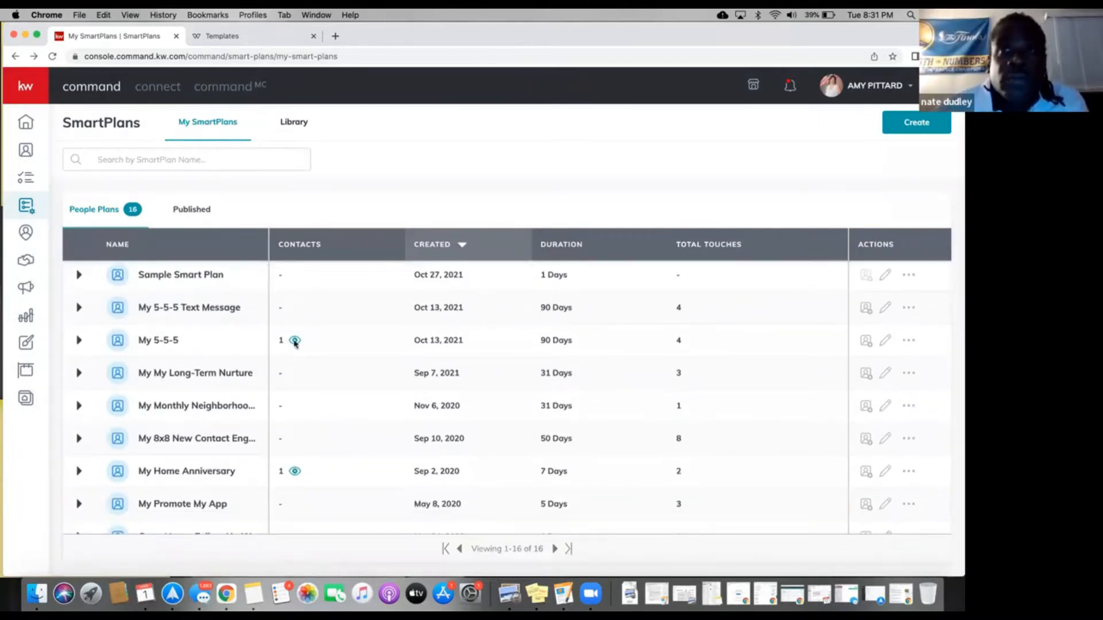
Check which contacts are enrolled in My 5-5-5, then open that plan for editing.
left_click(294, 341)
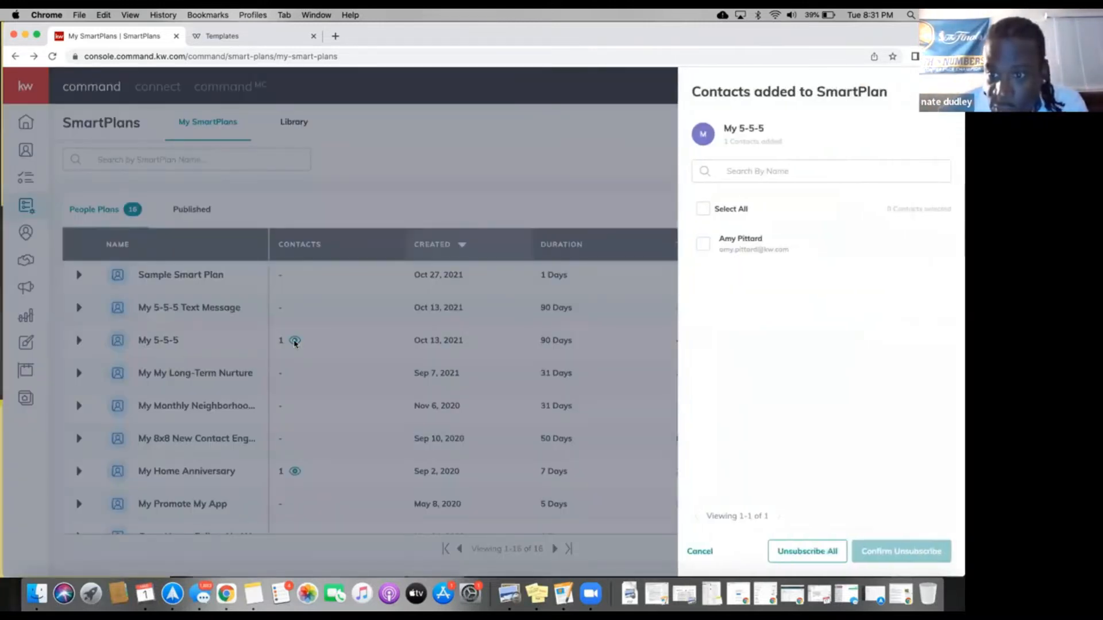
left_click(132, 341)
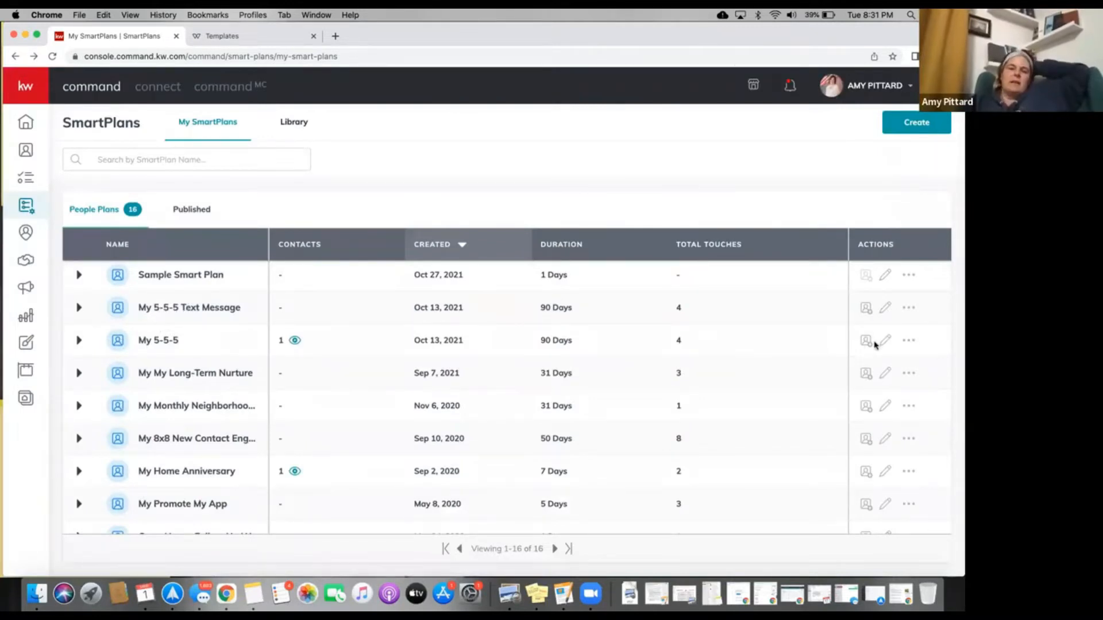
left_click(723, 314)
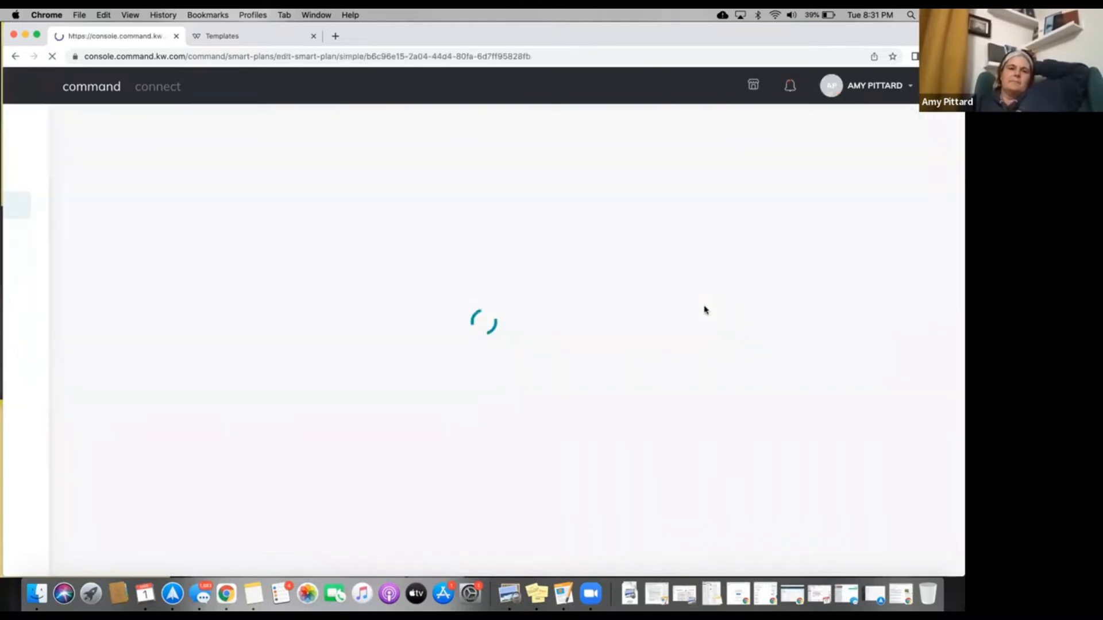
Browse the March holiday design templates, then return to the SmartPlan editor.
left_click(280, 37)
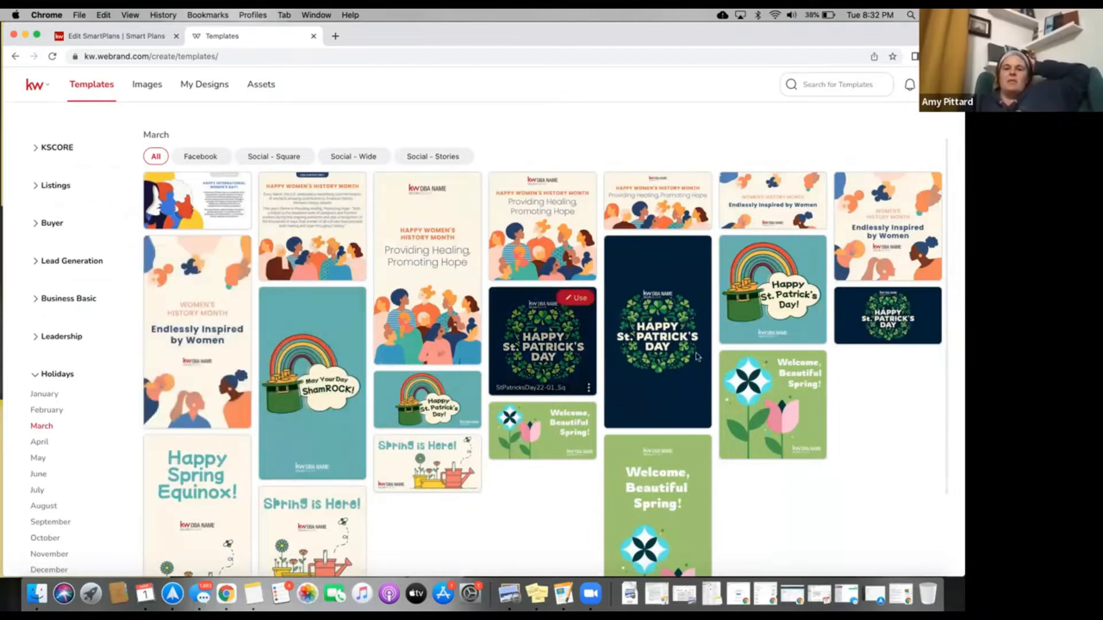
scroll(695, 366, "down", 3)
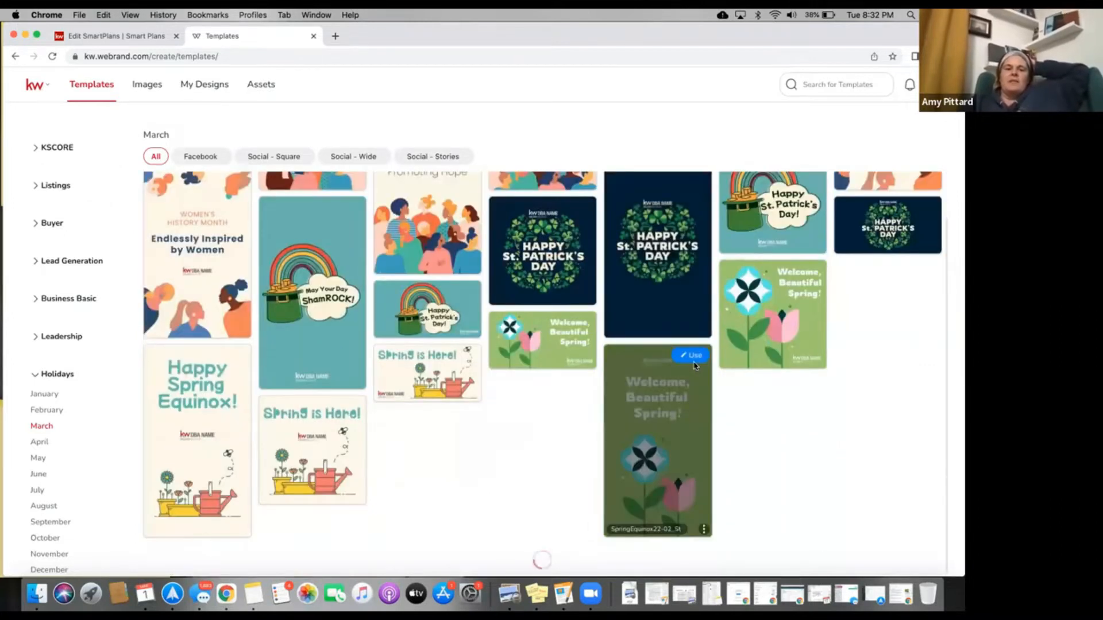
scroll(503, 343, "up", 3)
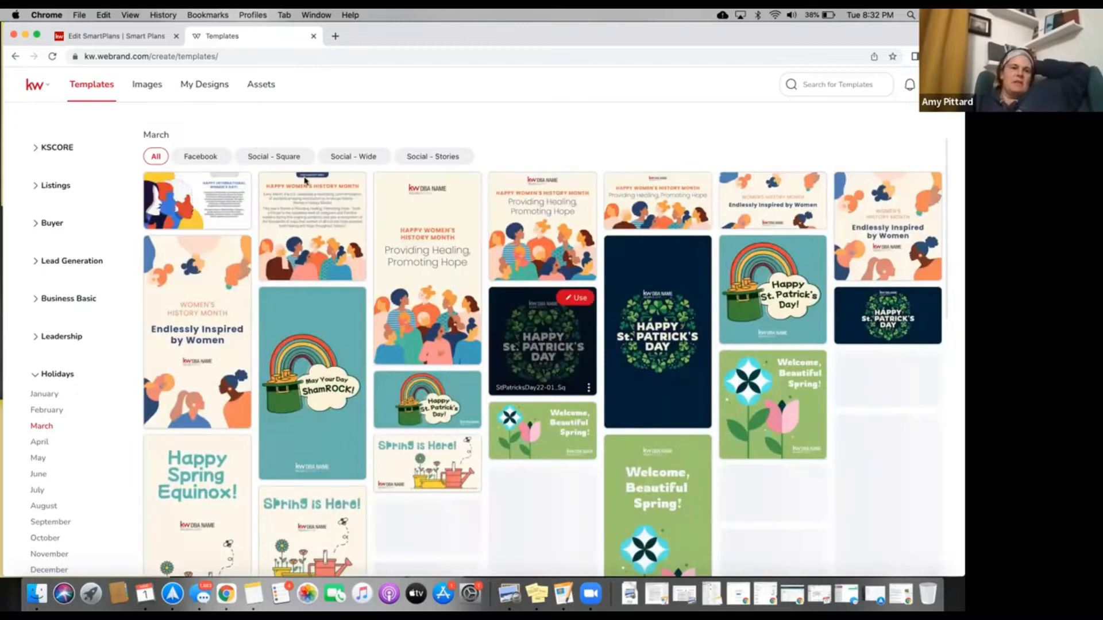
left_click(144, 37)
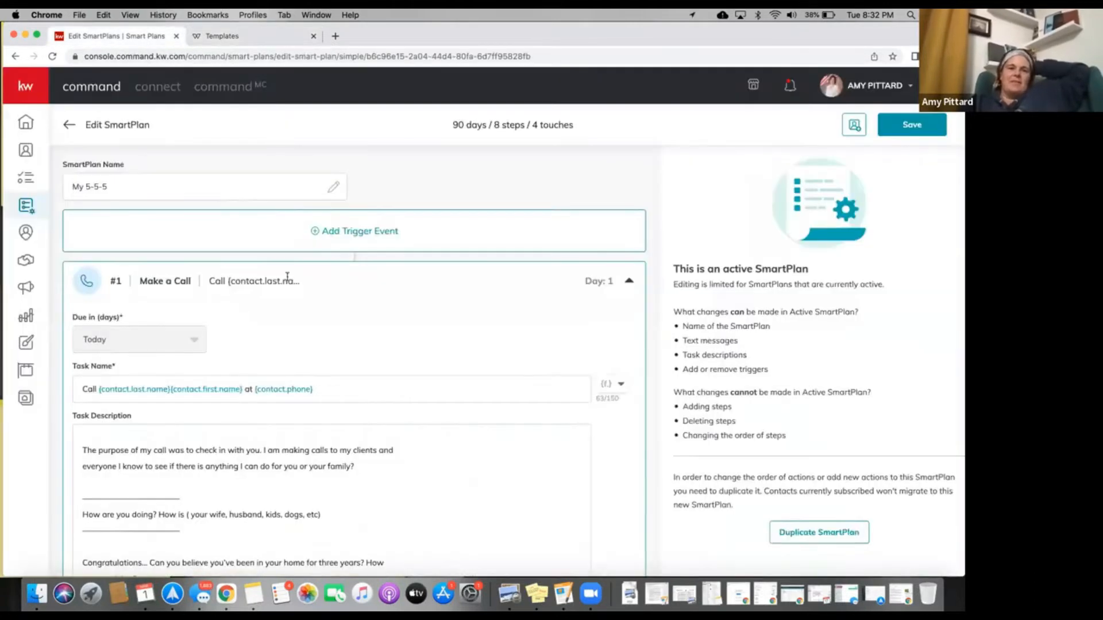
Fill the call script's name blank with the agent's first name and change 'Keller Williams' to 'KW Vaca Valley'.
scroll(224, 211, "down", 3)
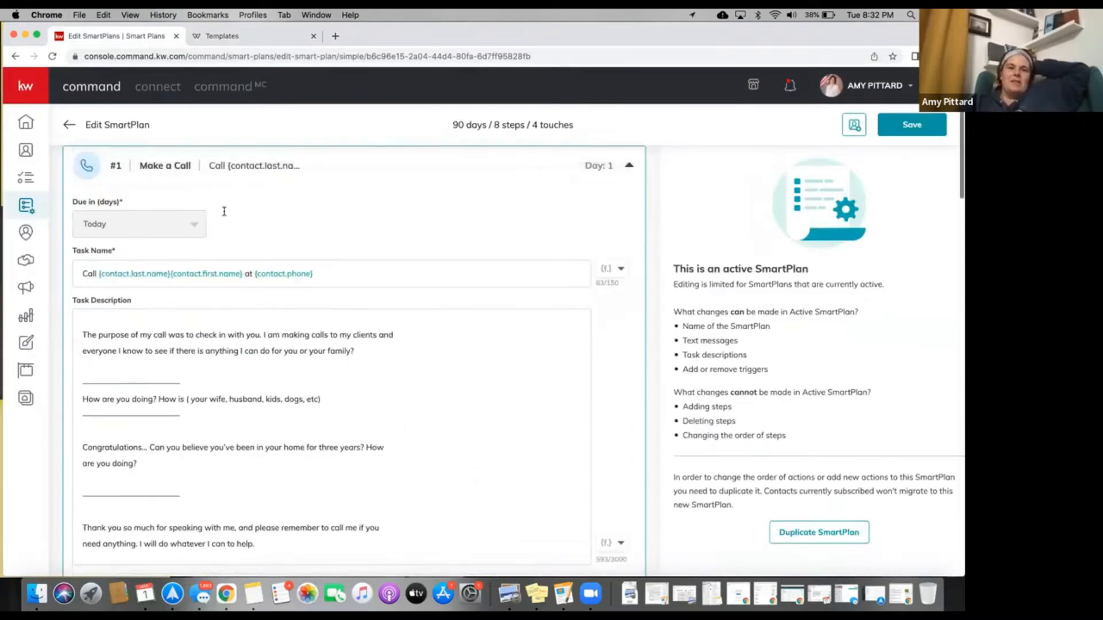
scroll(224, 212, "down", 5)
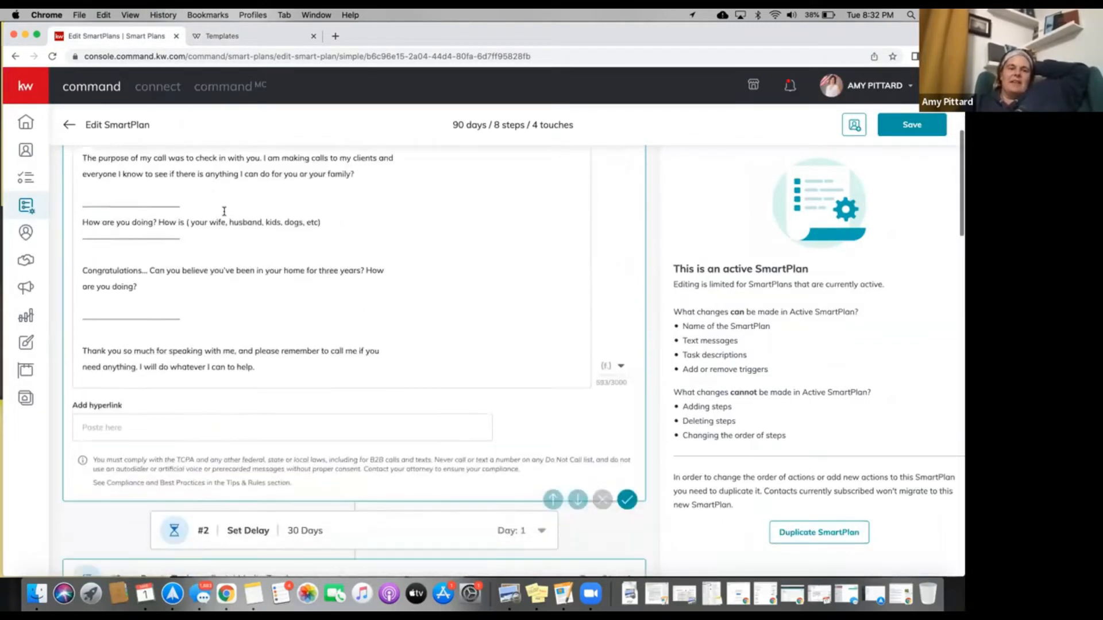
scroll(224, 212, "up", 1)
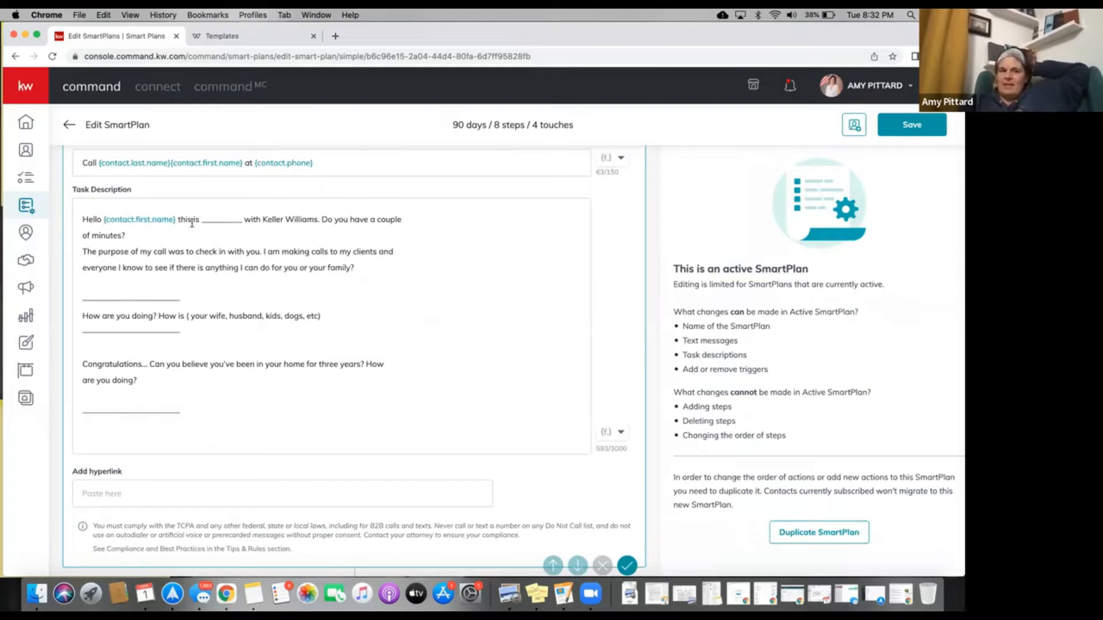
left_click_drag(202, 220, 239, 223)
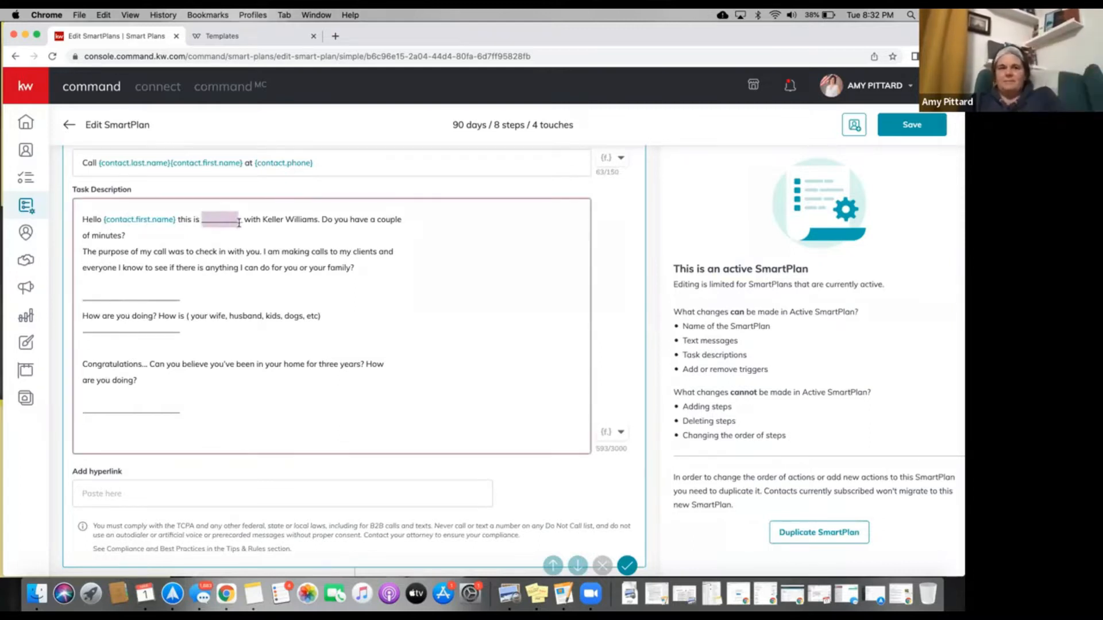
type("Amy")
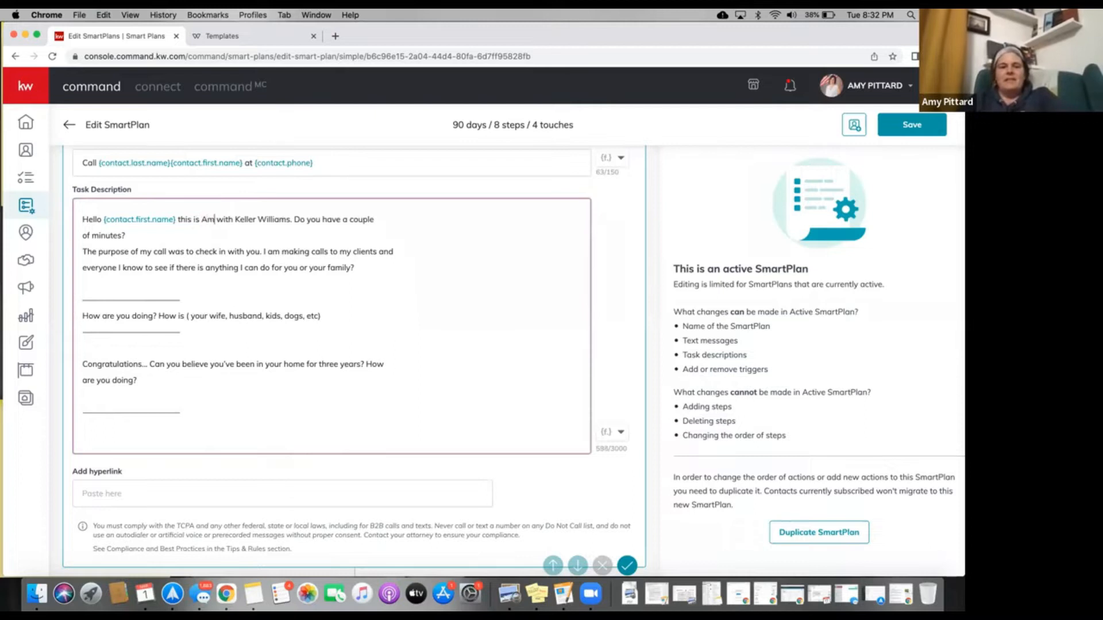
left_click_drag(239, 219, 293, 217)
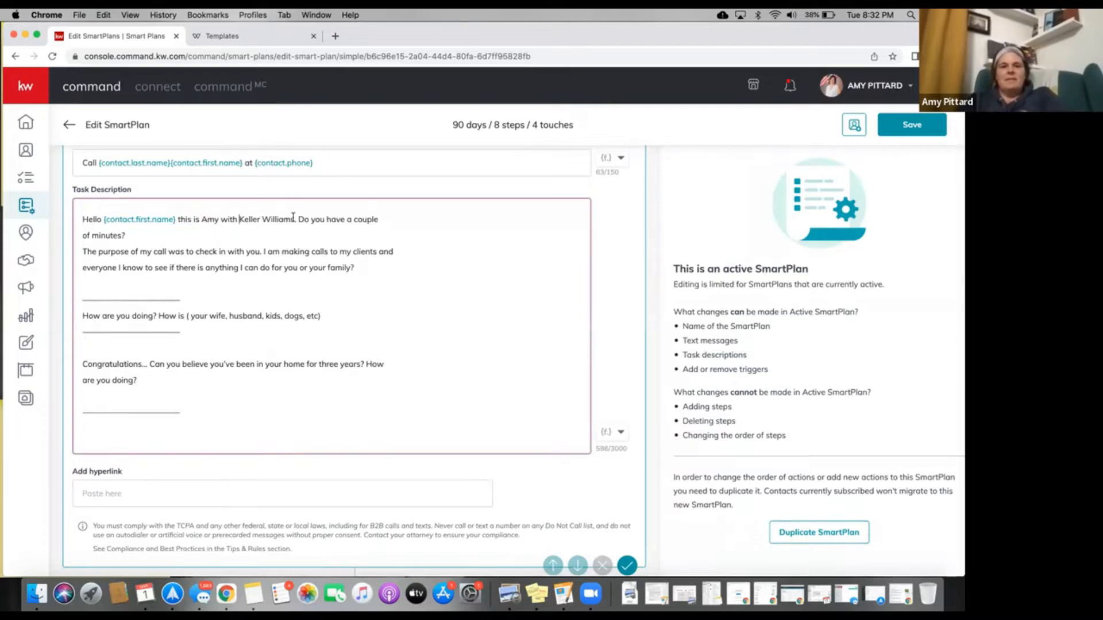
type("K")
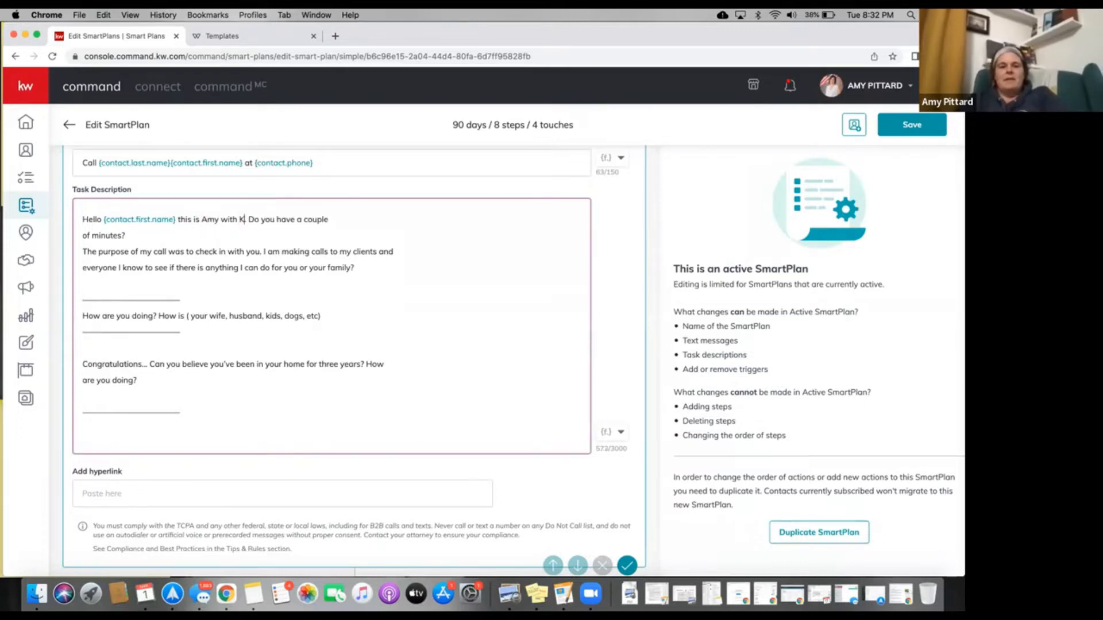
type("W Vaca Valley")
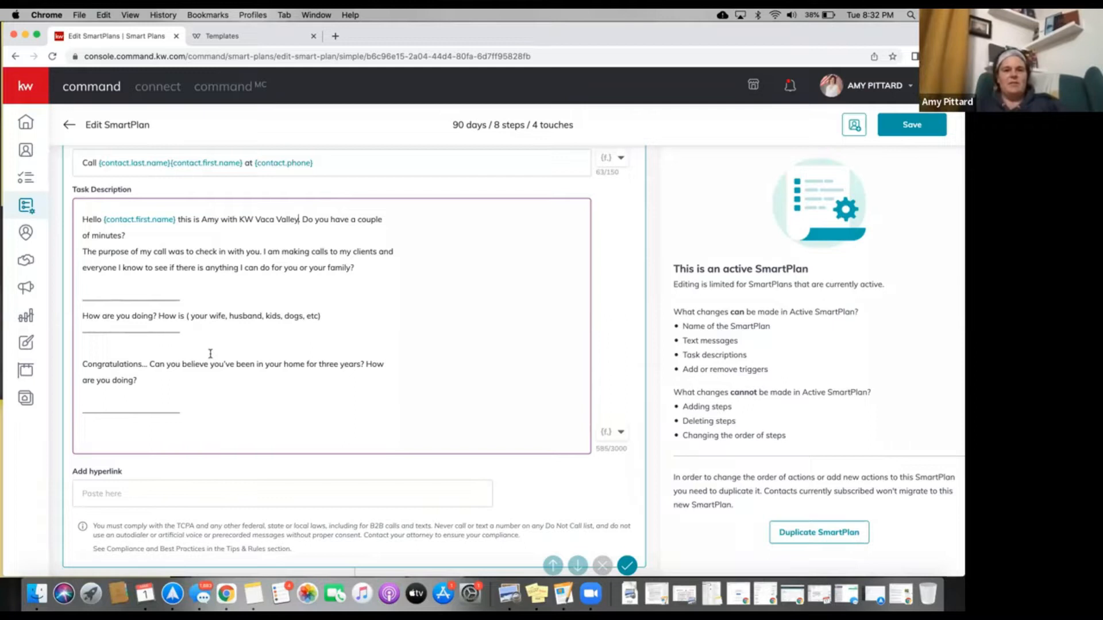
scroll(210, 354, "down", 1)
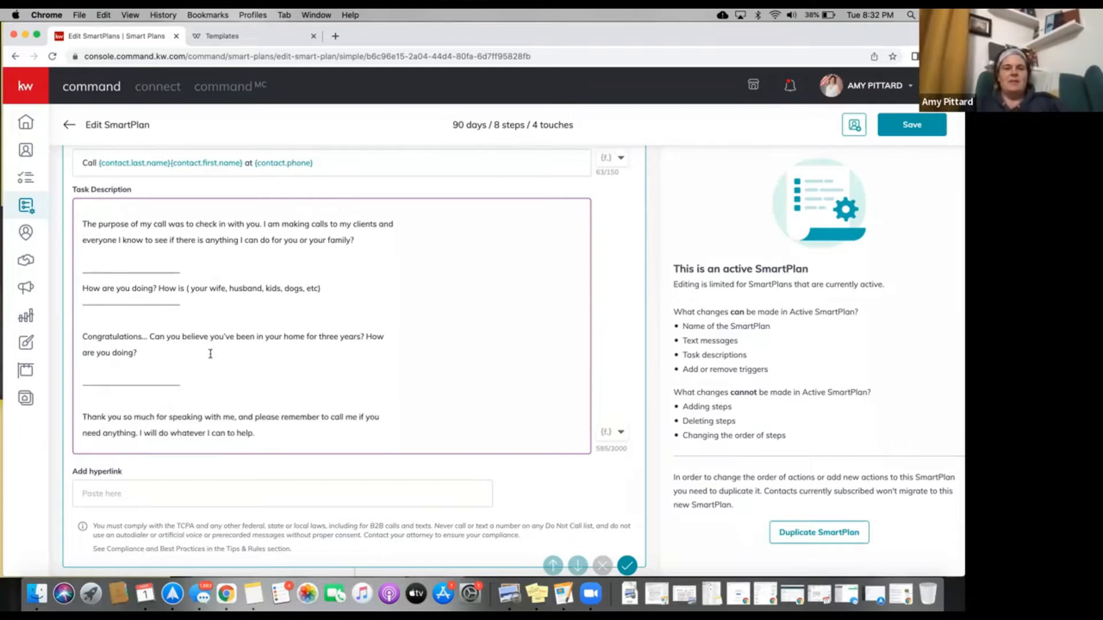
scroll(210, 353, "down", 5)
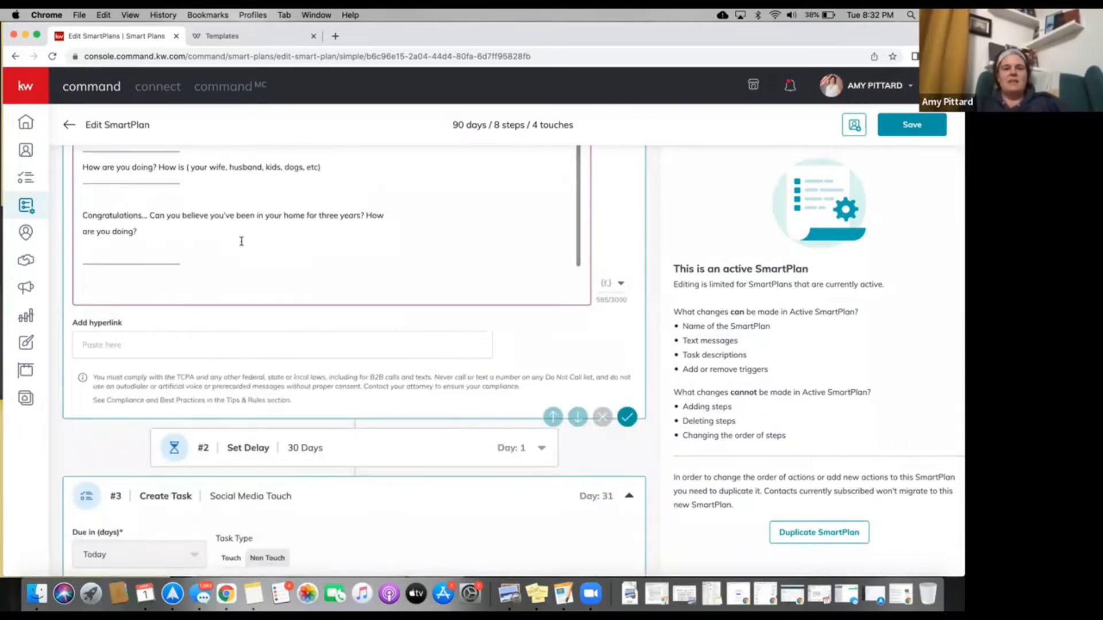
scroll(241, 241, "up", 10)
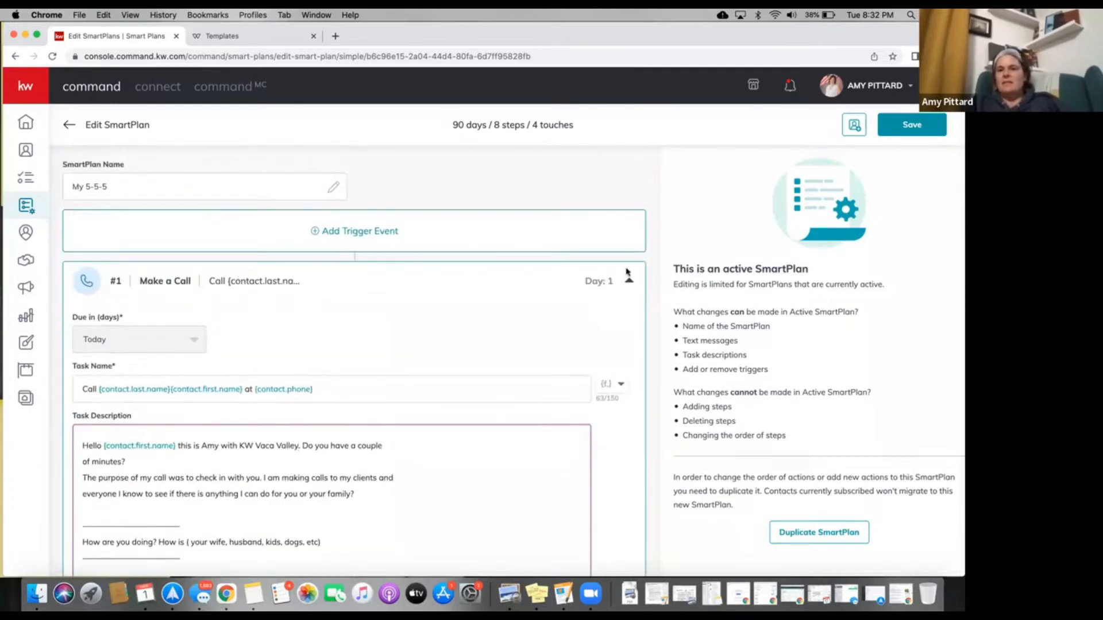
scroll(774, 290, "down", 3)
scroll(779, 369, "up", 15)
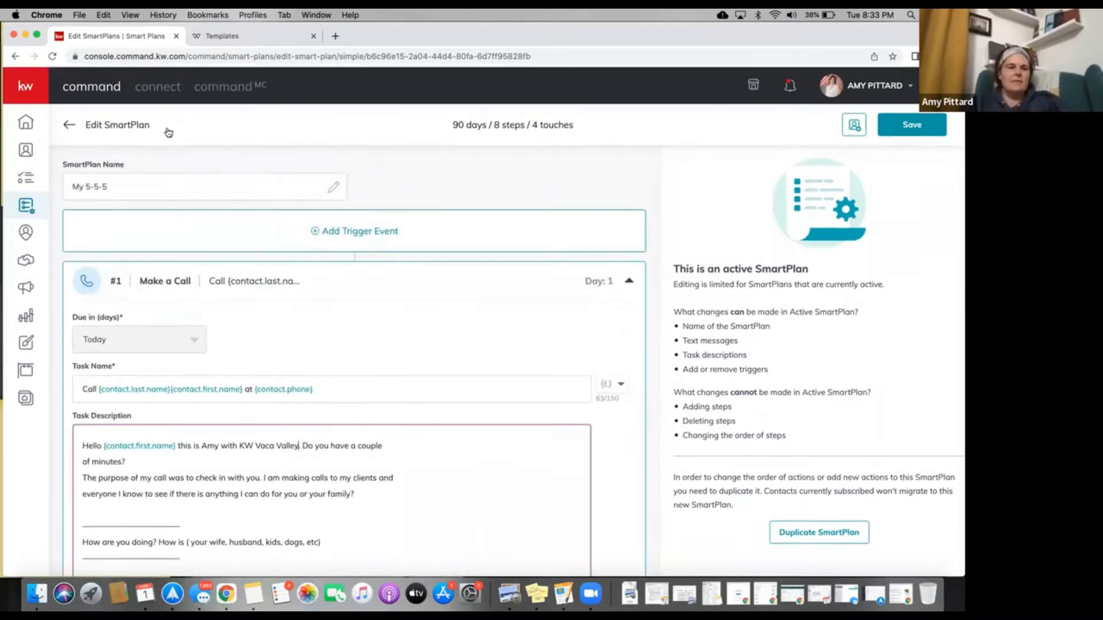
Discard the My 5-5-5 edits and open My 5-5-5 Text Message for editing.
left_click(67, 126)
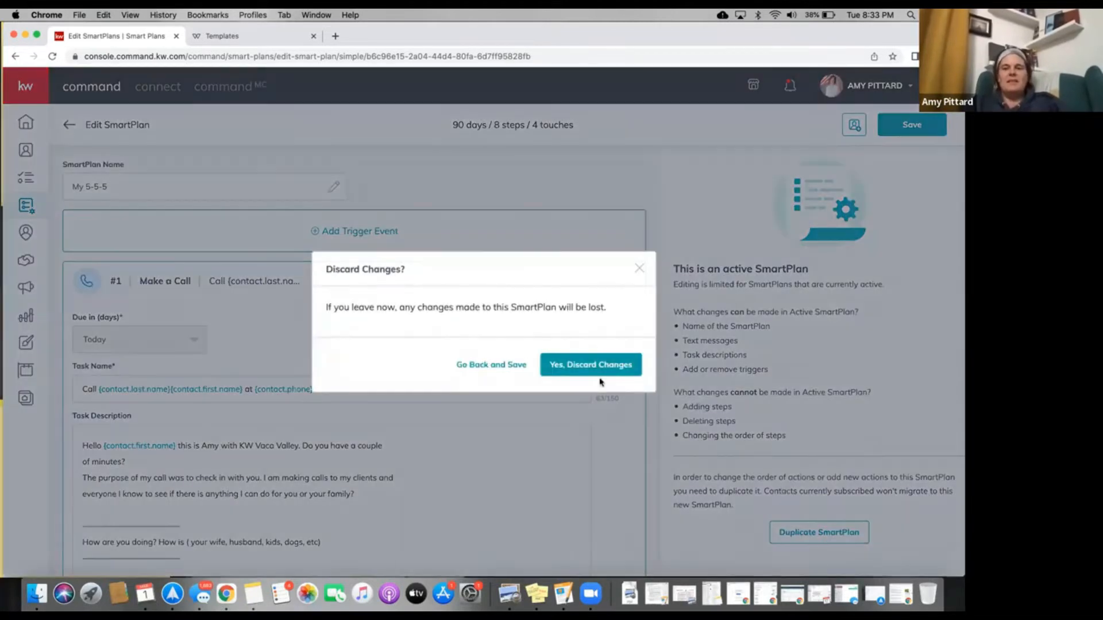
left_click(594, 370)
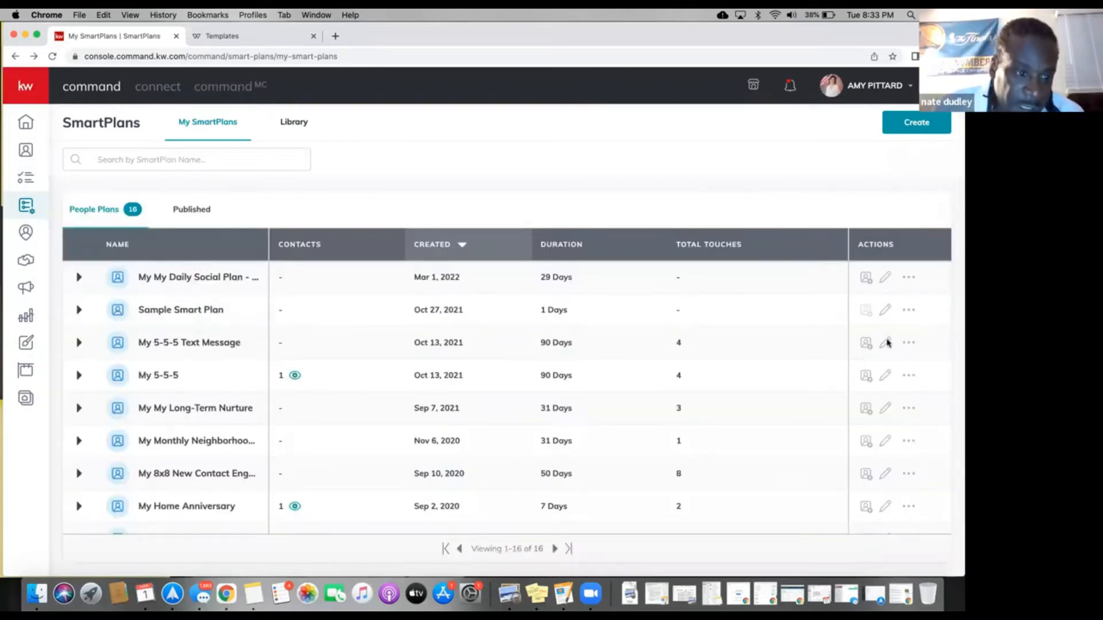
left_click(886, 342)
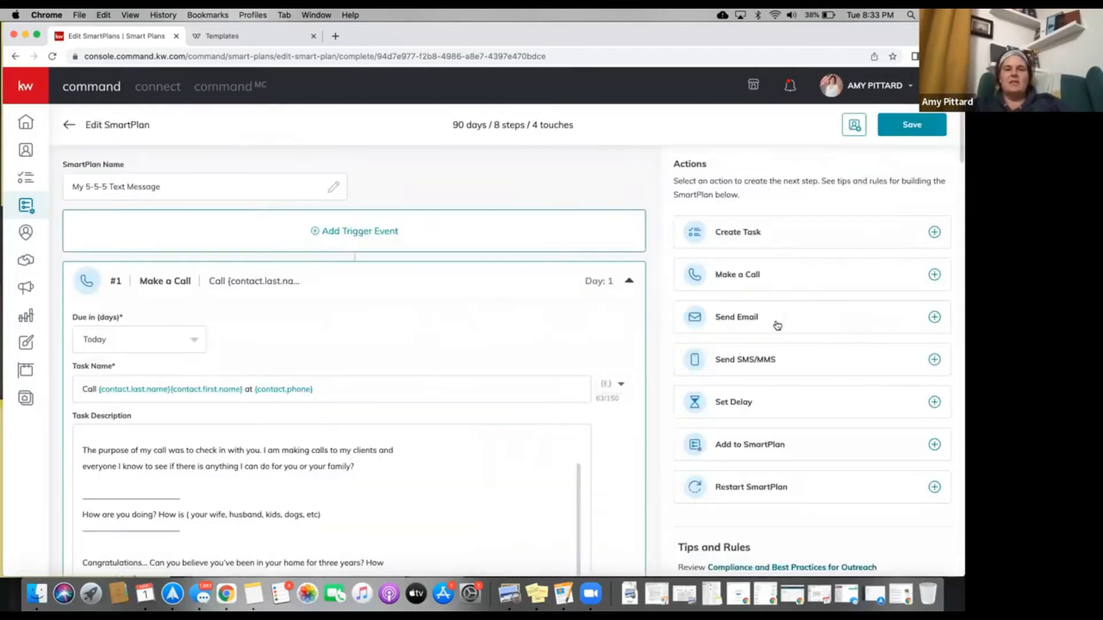
scroll(670, 357, "down", 3)
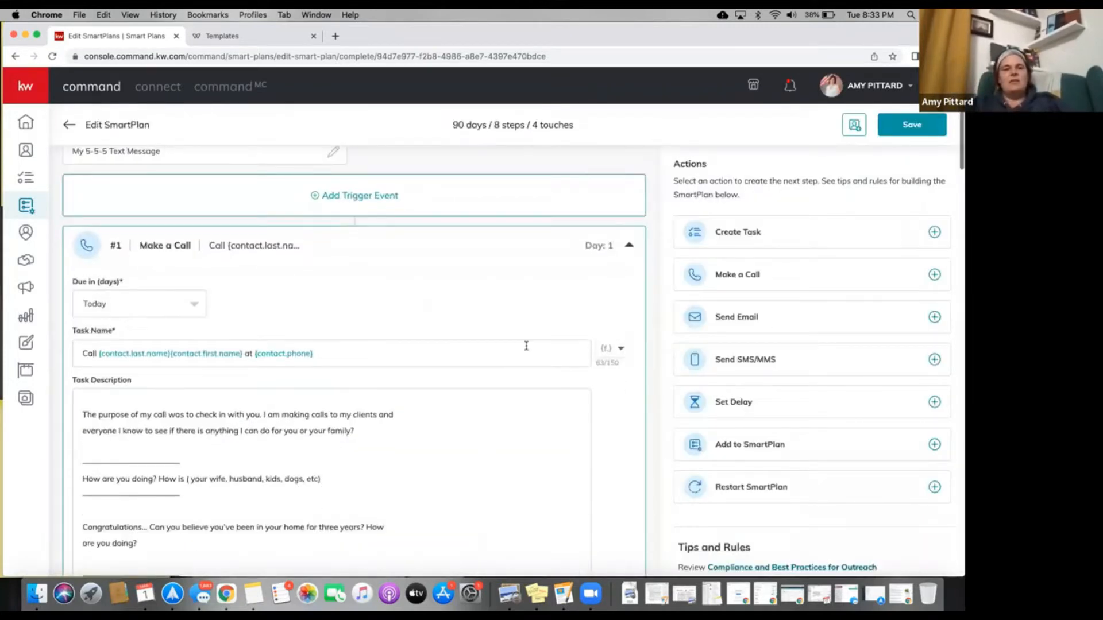
scroll(526, 346, "down", 10)
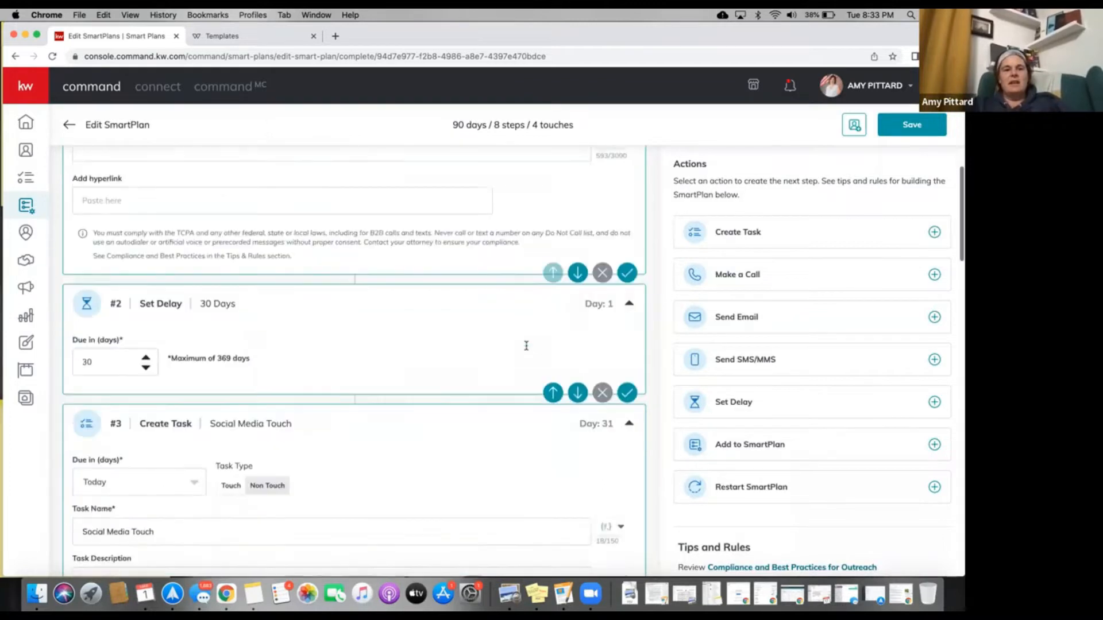
scroll(361, 310, "down", 4)
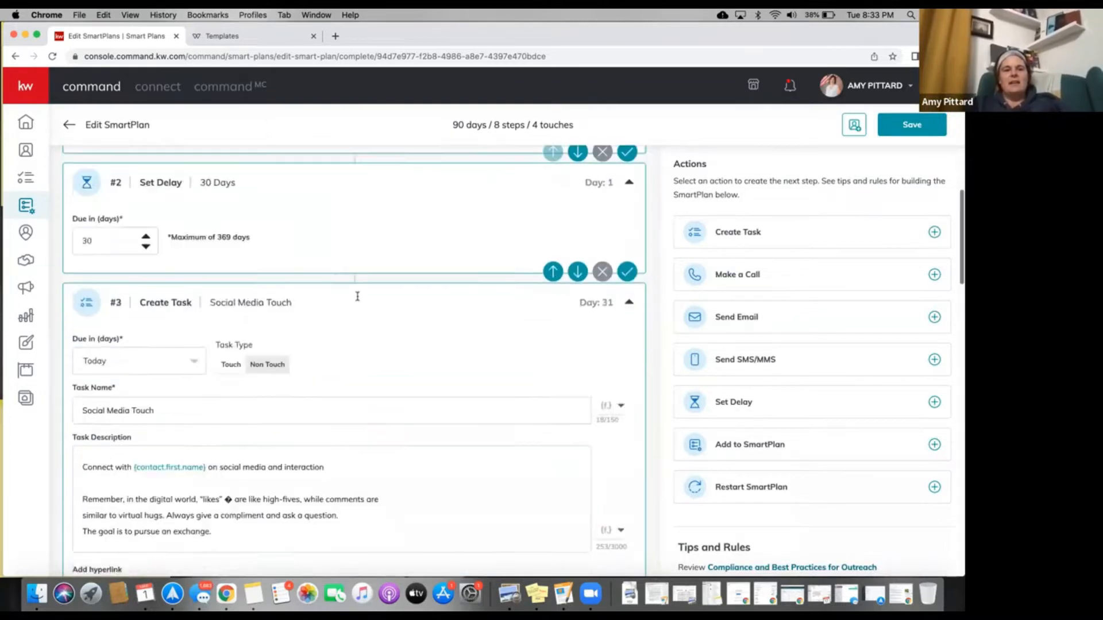
scroll(357, 296, "down", 8)
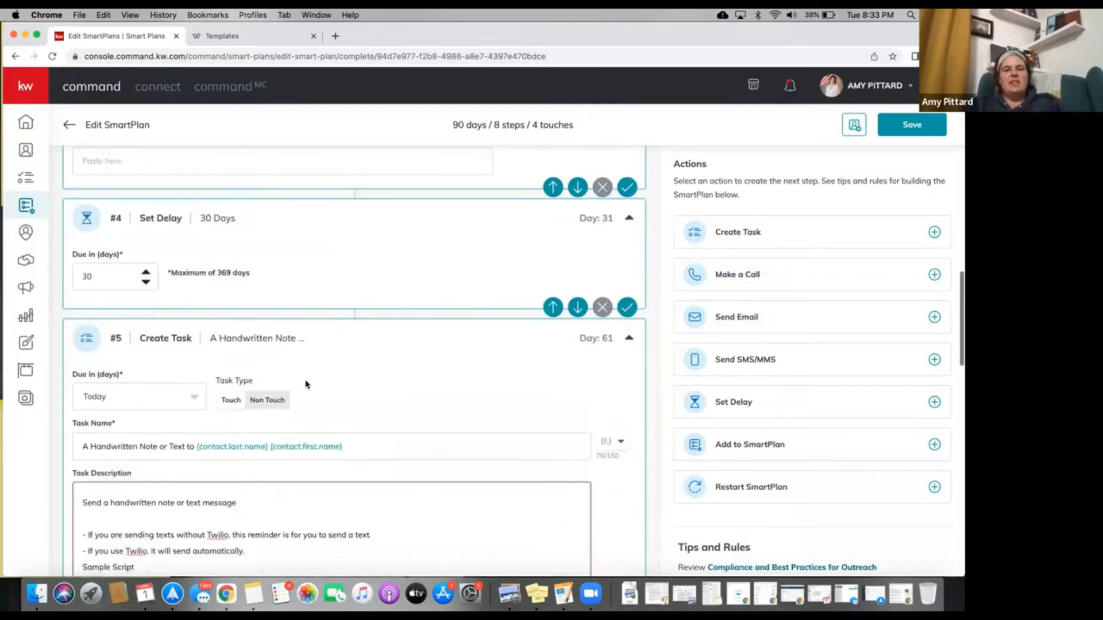
scroll(297, 340, "down", 9)
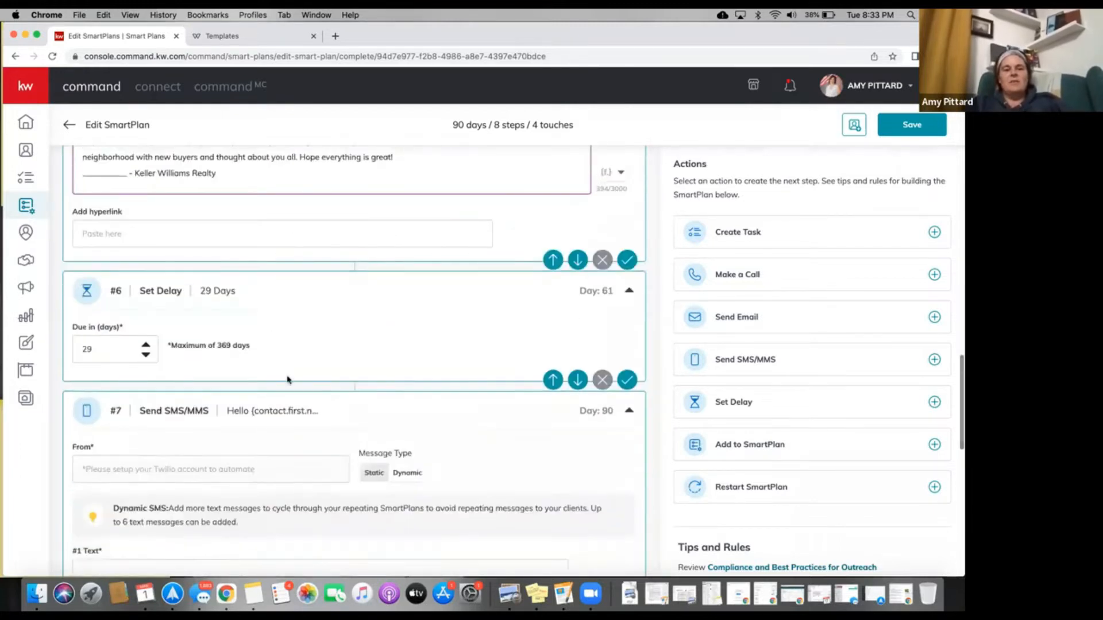
scroll(287, 379, "down", 3)
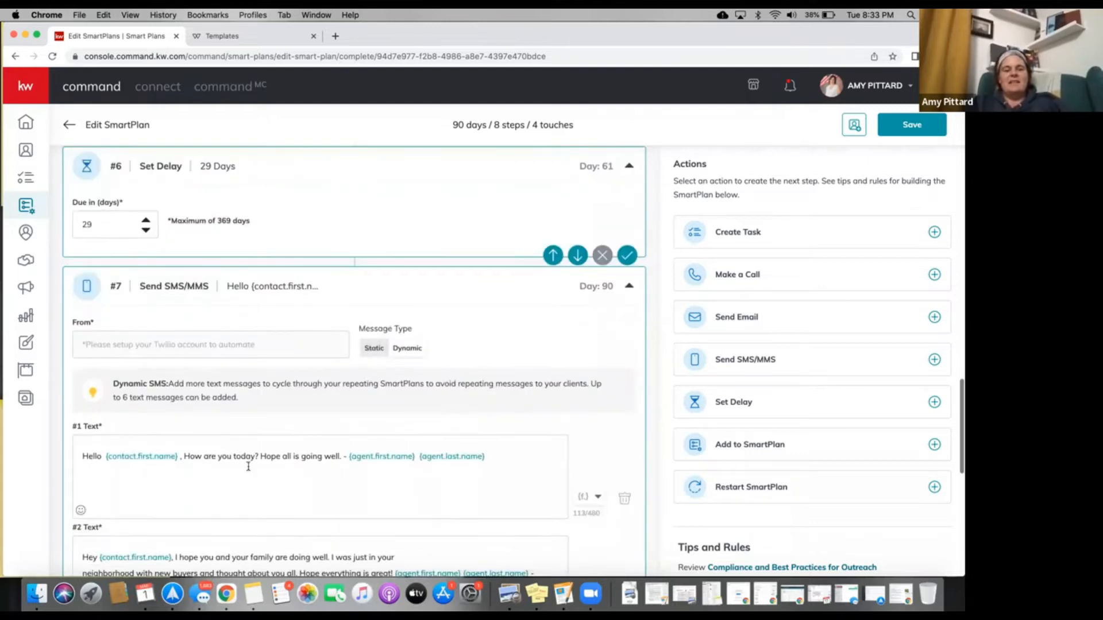
scroll(247, 464, "down", 4)
scroll(249, 464, "down", 8)
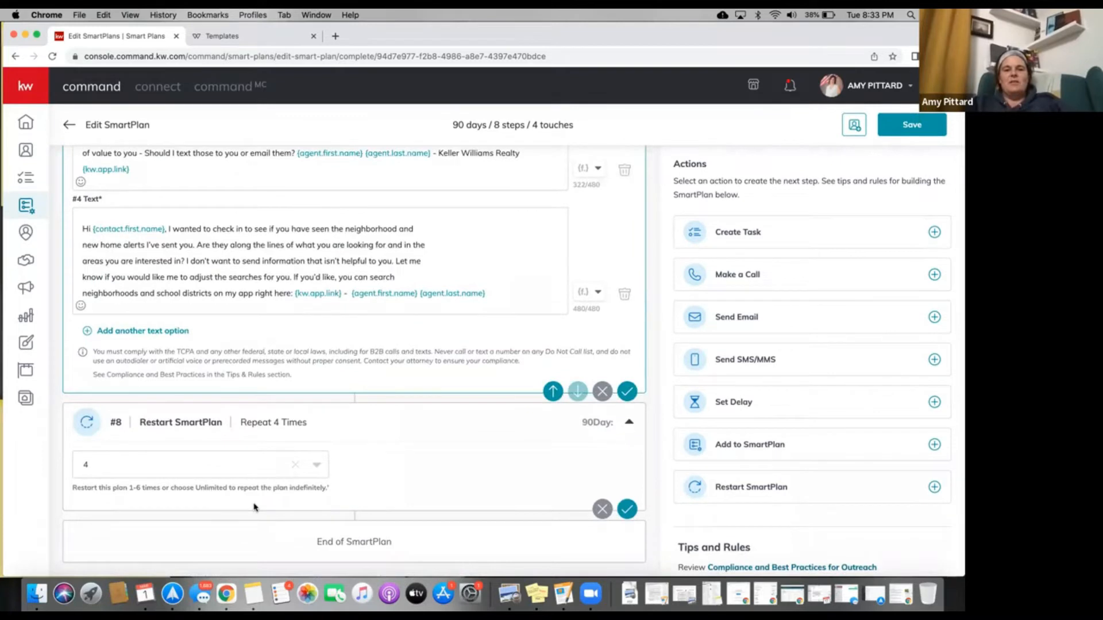
scroll(419, 362, "up", 2)
scroll(419, 362, "up", 15)
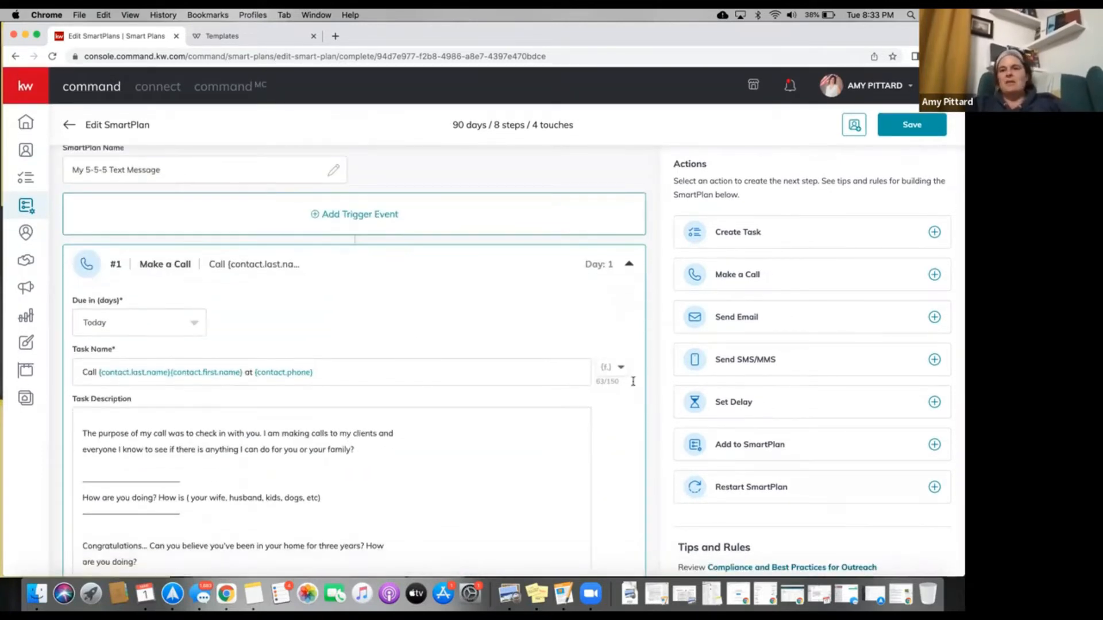
scroll(717, 361, "down", 2)
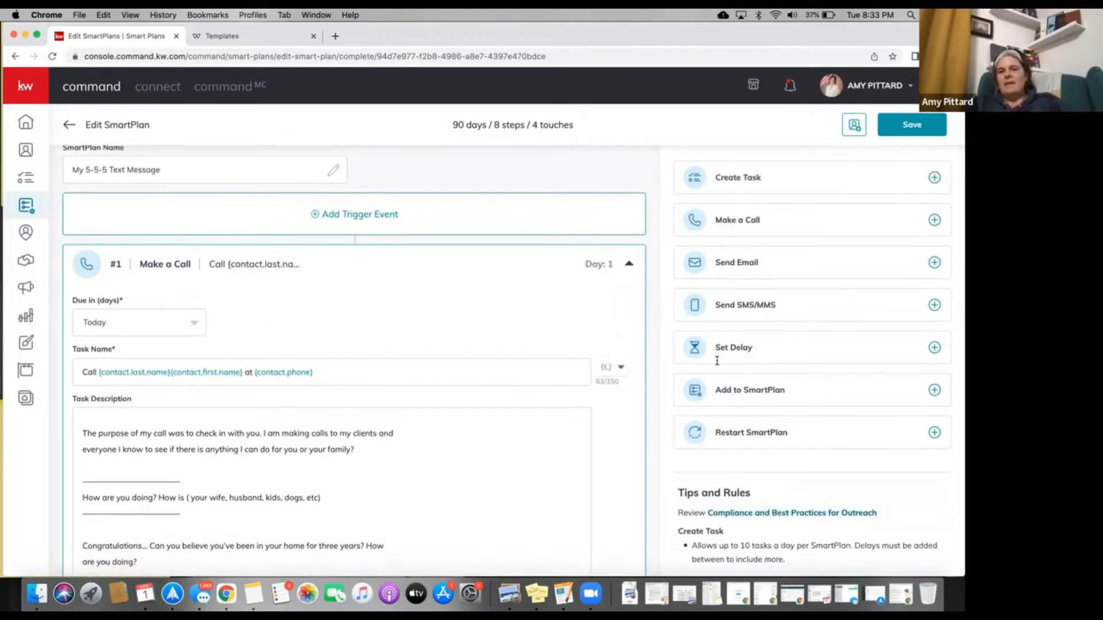
scroll(636, 391, "down", 5)
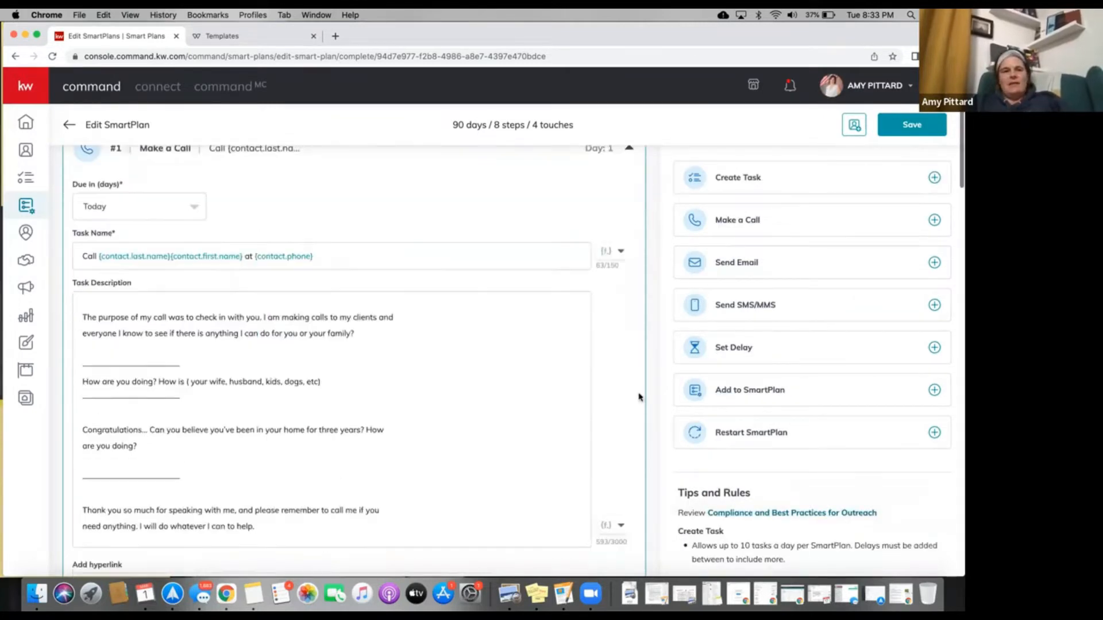
scroll(508, 368, "up", 5)
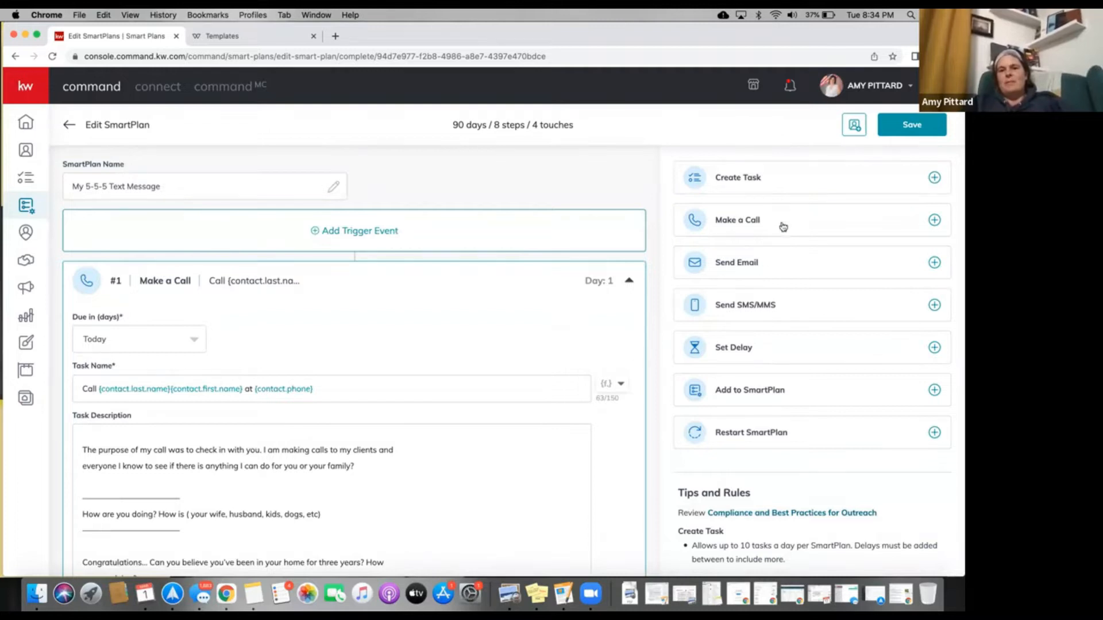
Add a blank Make a Call step and move it above the Send SMS/MMS step.
left_click(935, 221)
scroll(358, 447, "down", 2)
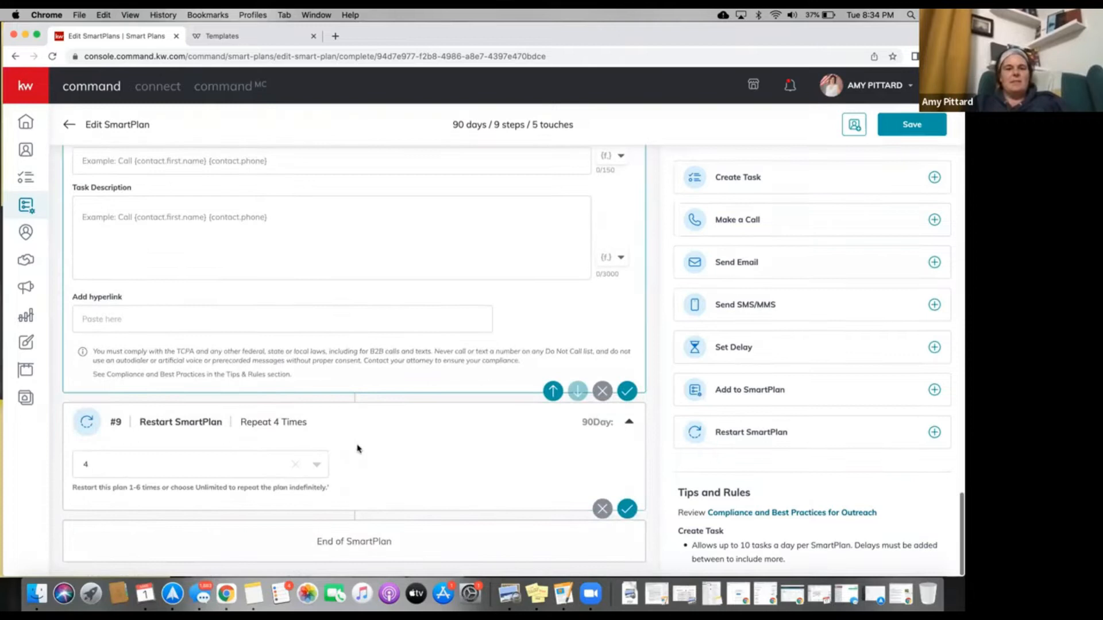
scroll(342, 485, "down", 1)
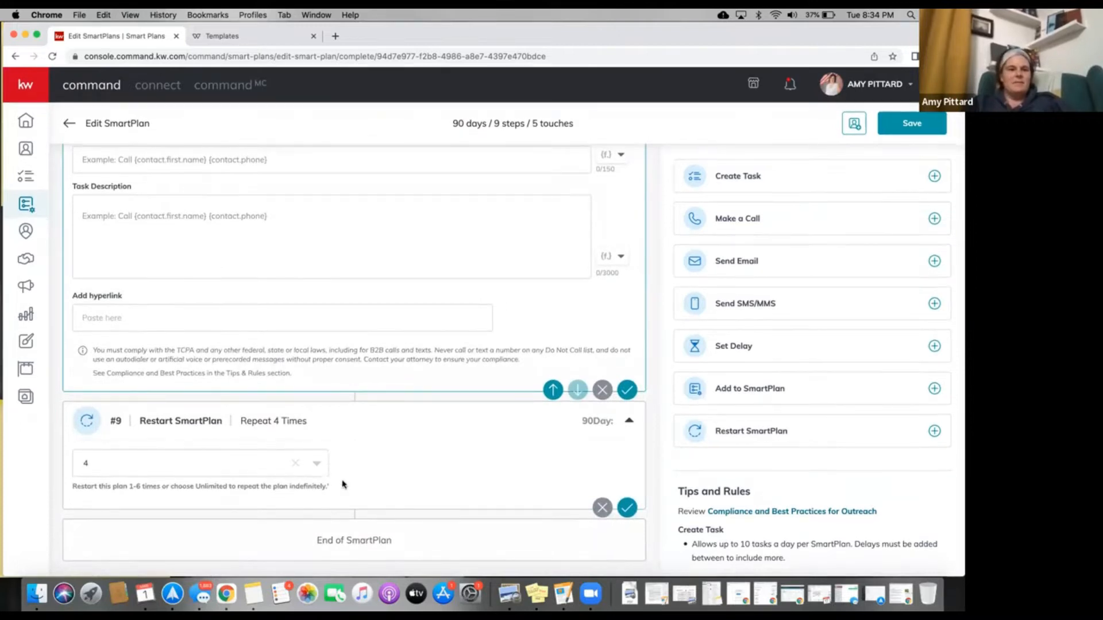
scroll(342, 485, "up", 3)
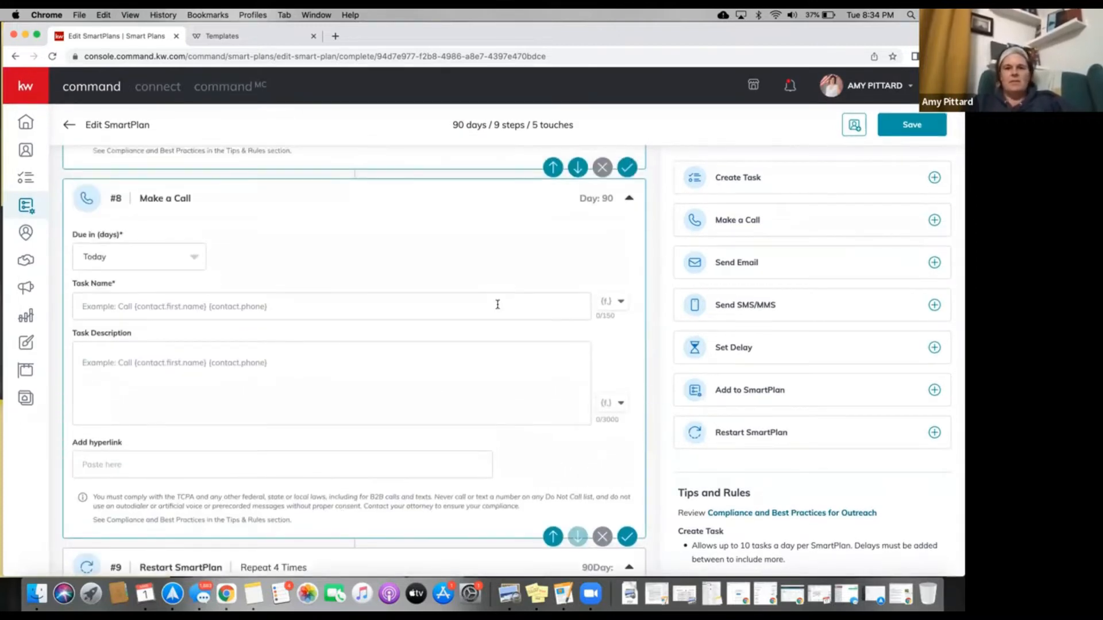
scroll(537, 242, "down", 2)
scroll(537, 241, "up", 3)
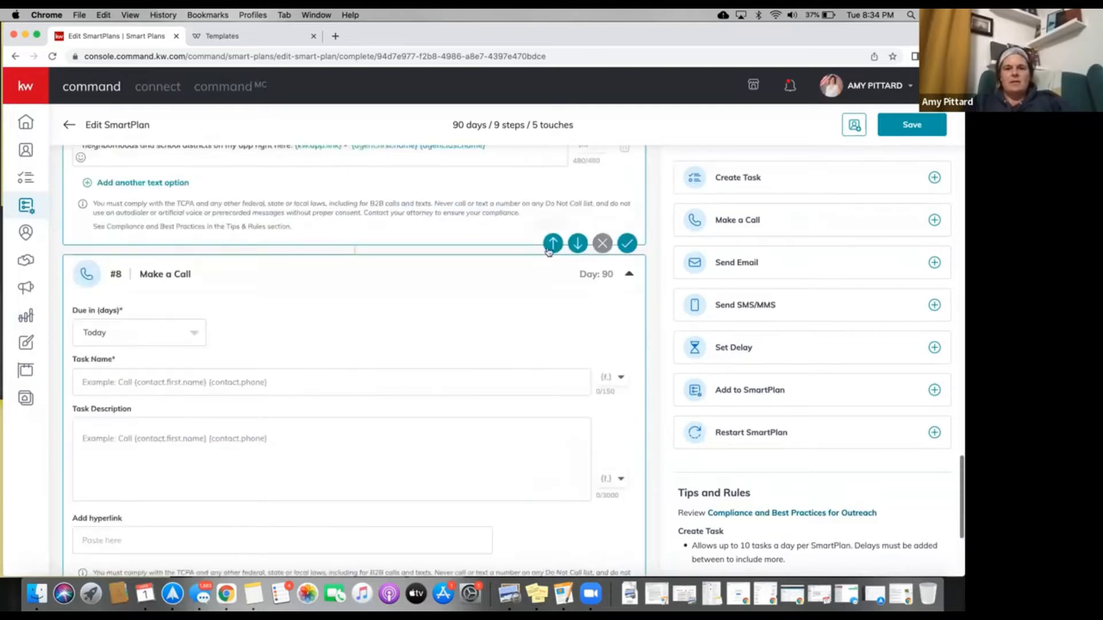
scroll(517, 364, "down", 3)
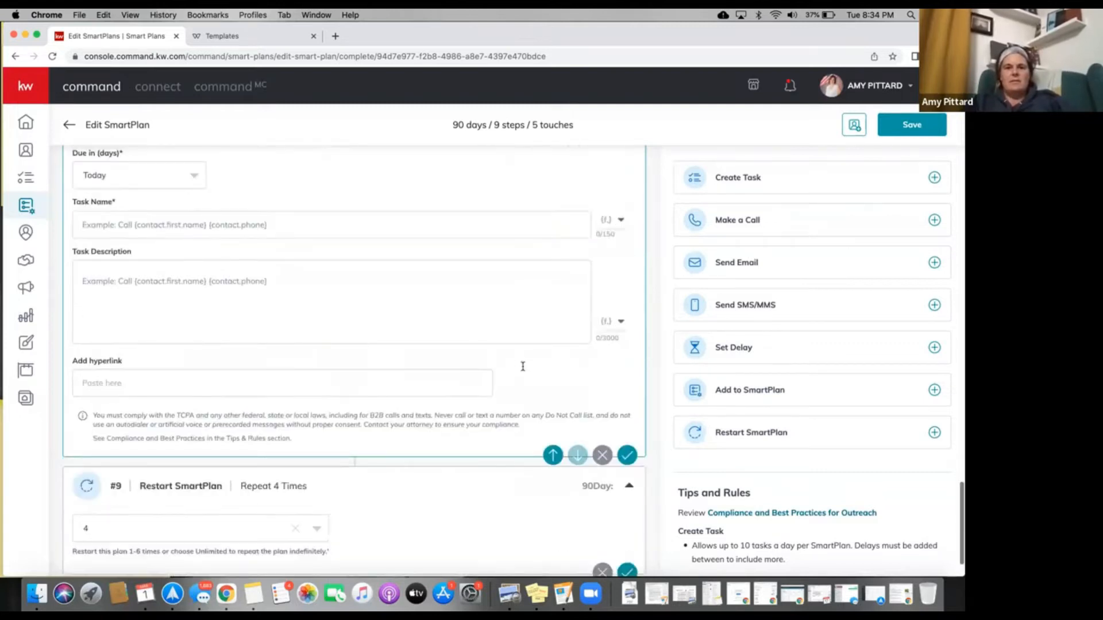
scroll(523, 367, "down", 1)
left_click(548, 409)
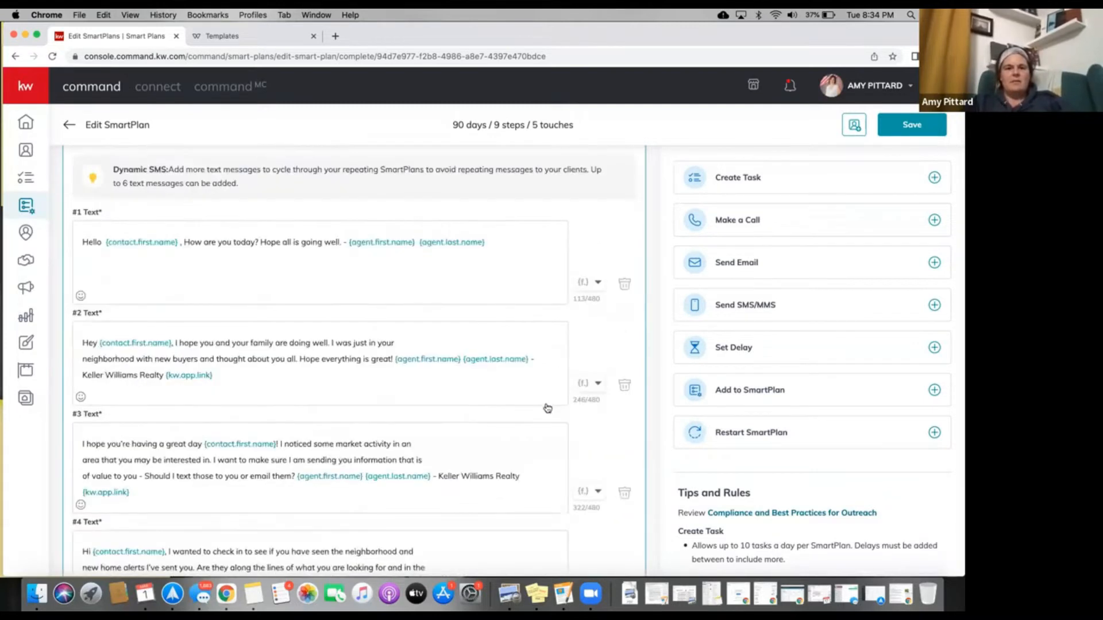
scroll(544, 381, "up", 7)
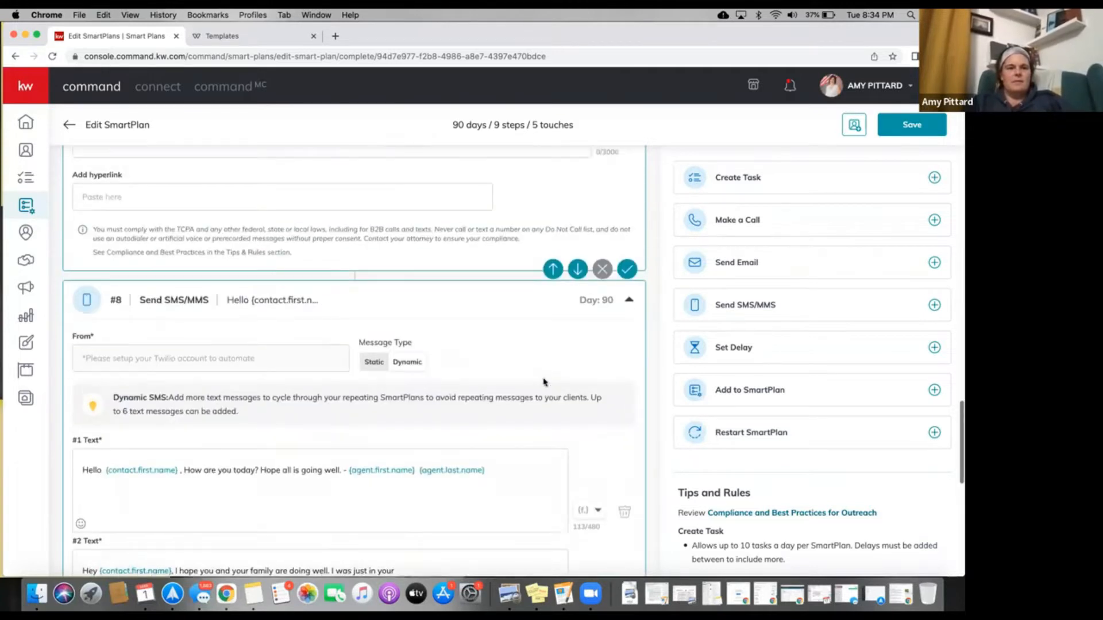
scroll(544, 381, "up", 3)
scroll(543, 381, "down", 4)
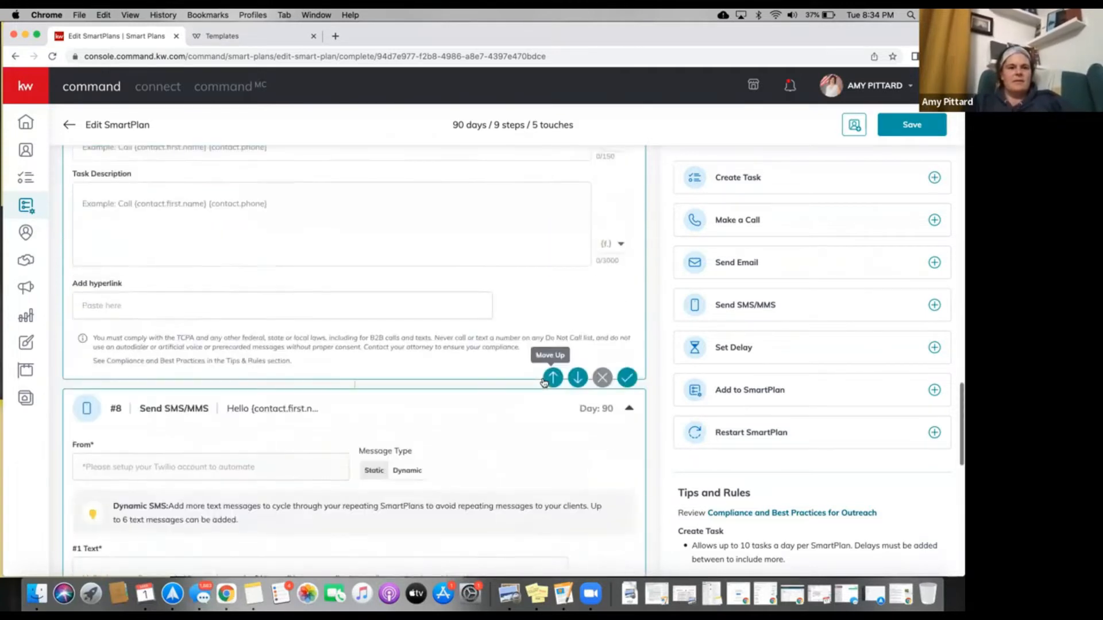
Move the blank call step up past the 29-day delay, handwritten note task and 30-day delay.
scroll(543, 381, "up", 2)
scroll(545, 414, "down", 1)
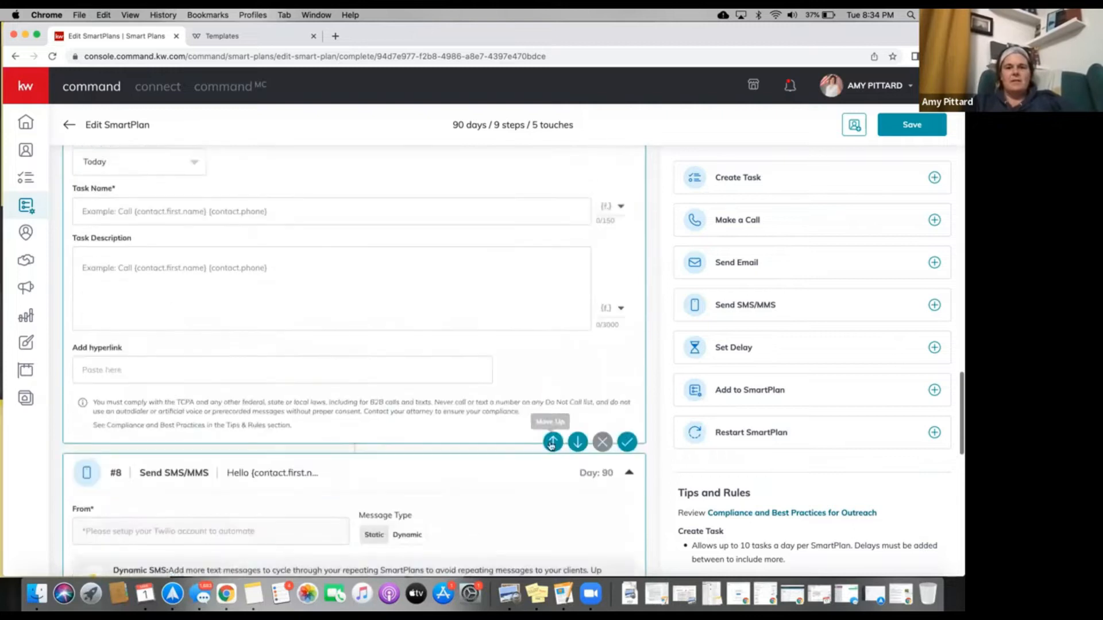
left_click(549, 441)
scroll(547, 428, "up", 5)
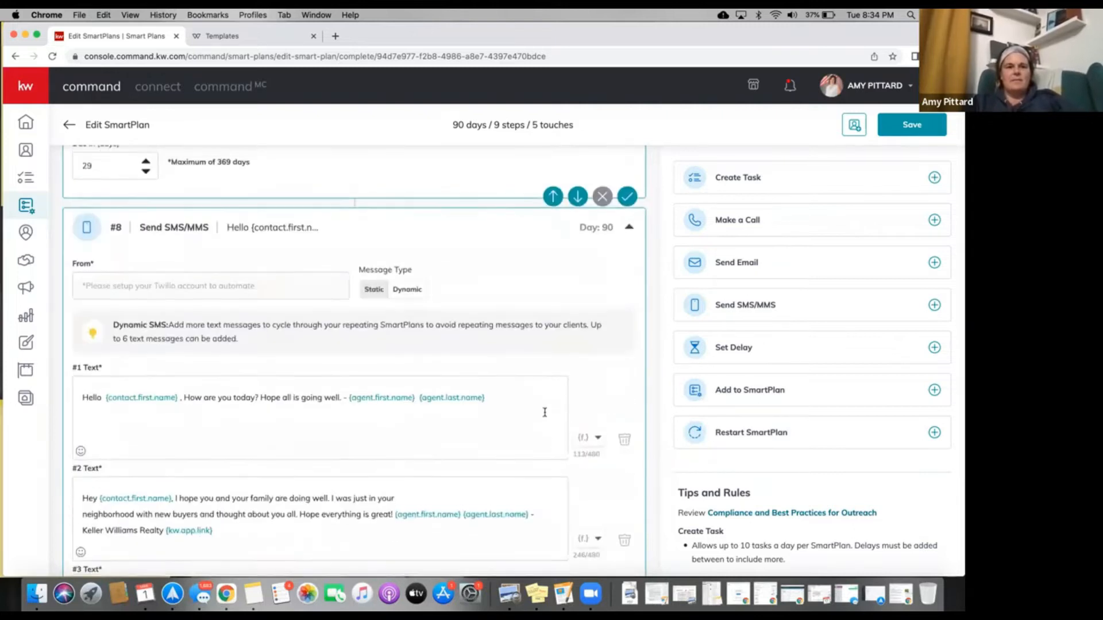
scroll(545, 412, "up", 2)
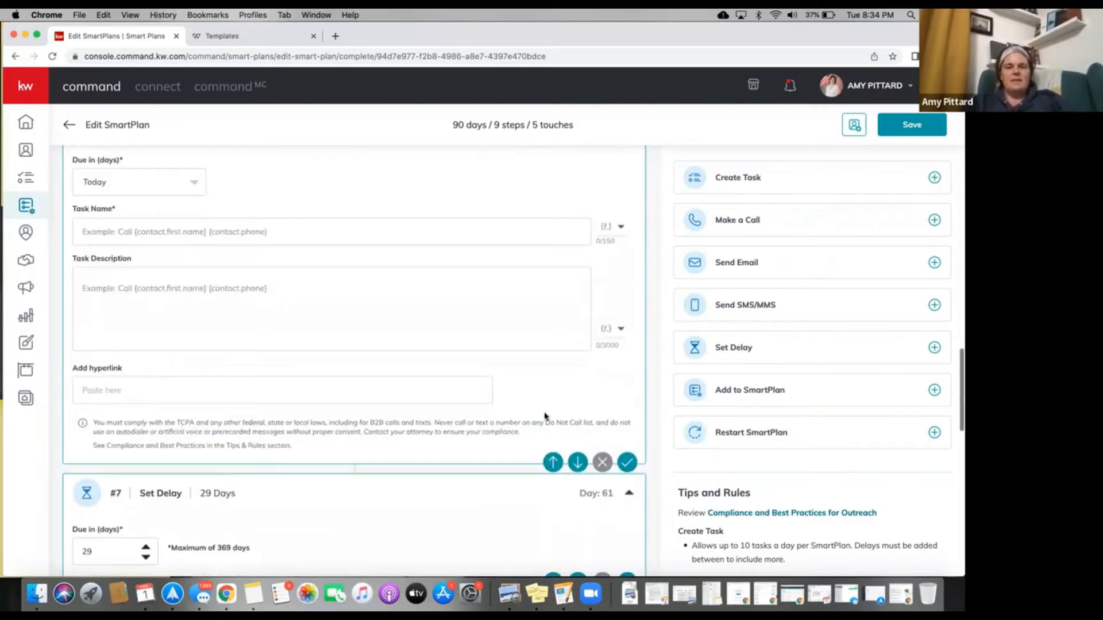
left_click(550, 446)
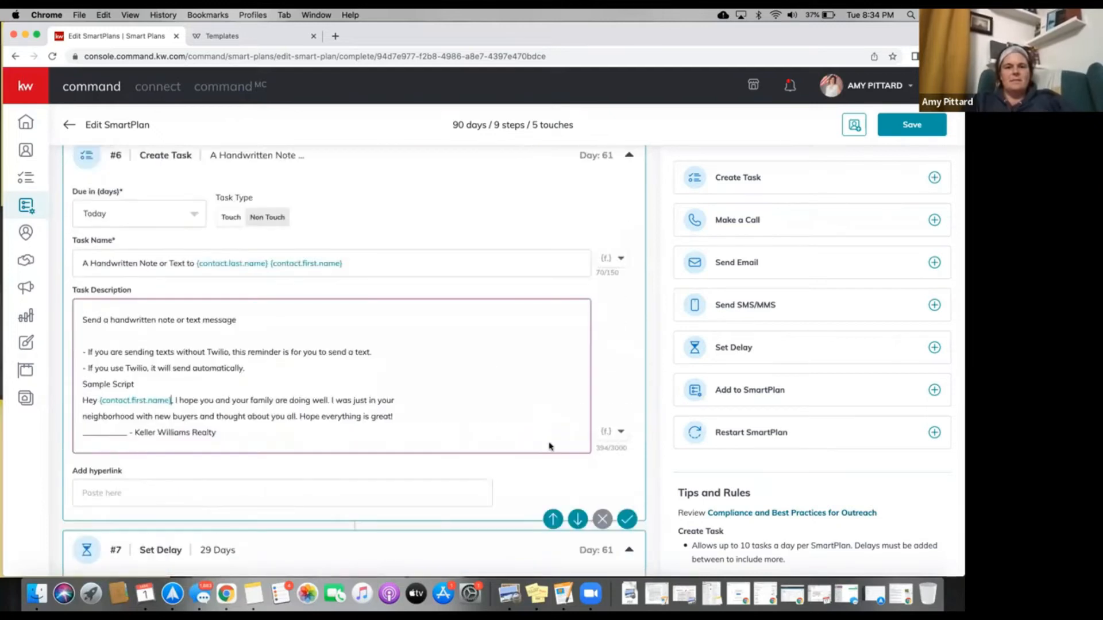
scroll(549, 454, "up", 6)
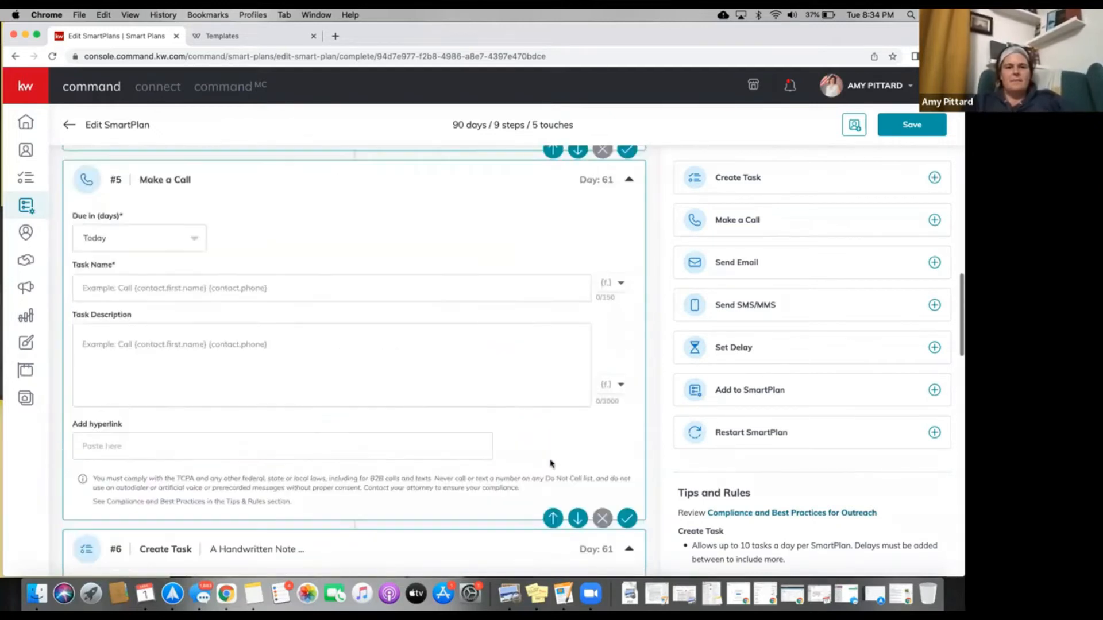
left_click(549, 491)
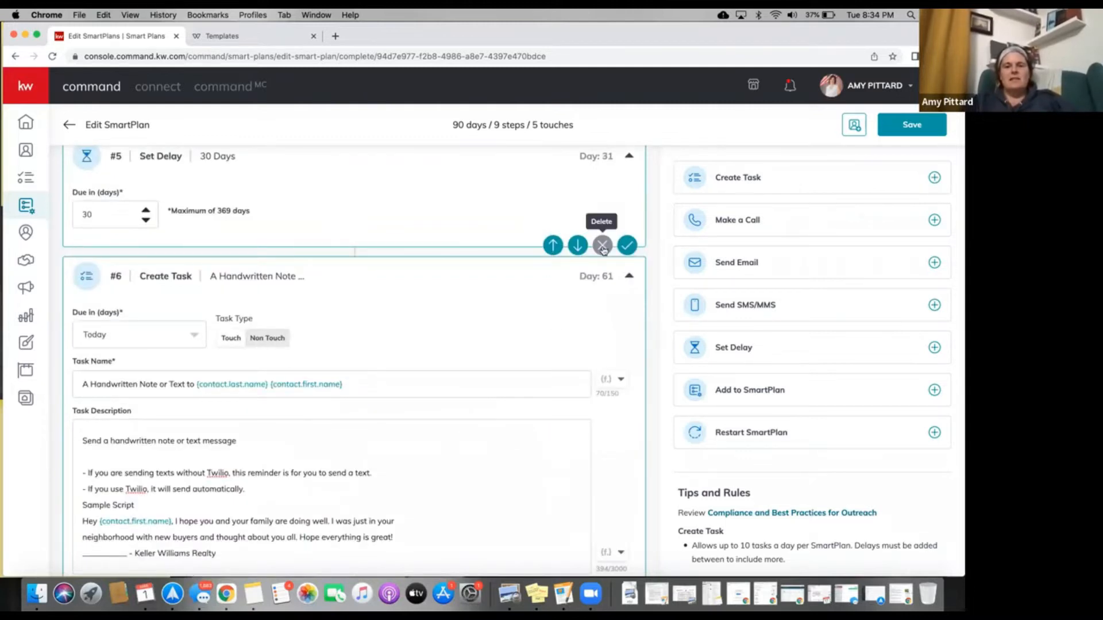
Move it above the Social Media Touch and earlier delay until it sits #2 on Day 1.
scroll(526, 274, "up", 2)
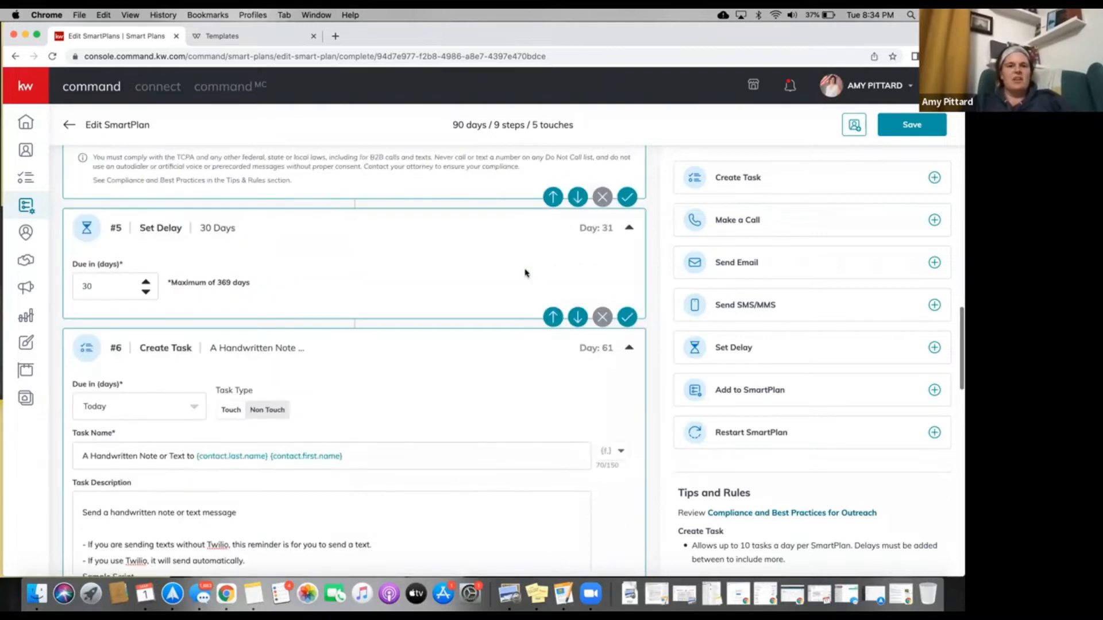
scroll(526, 274, "up", 2)
scroll(526, 274, "down", 2)
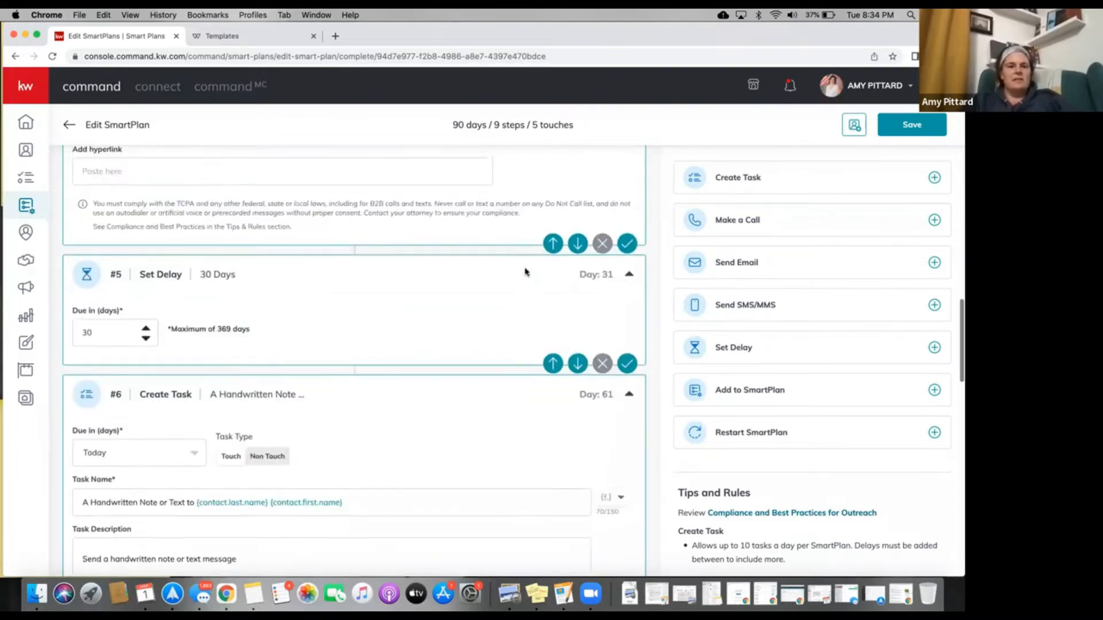
scroll(526, 273, "up", 3)
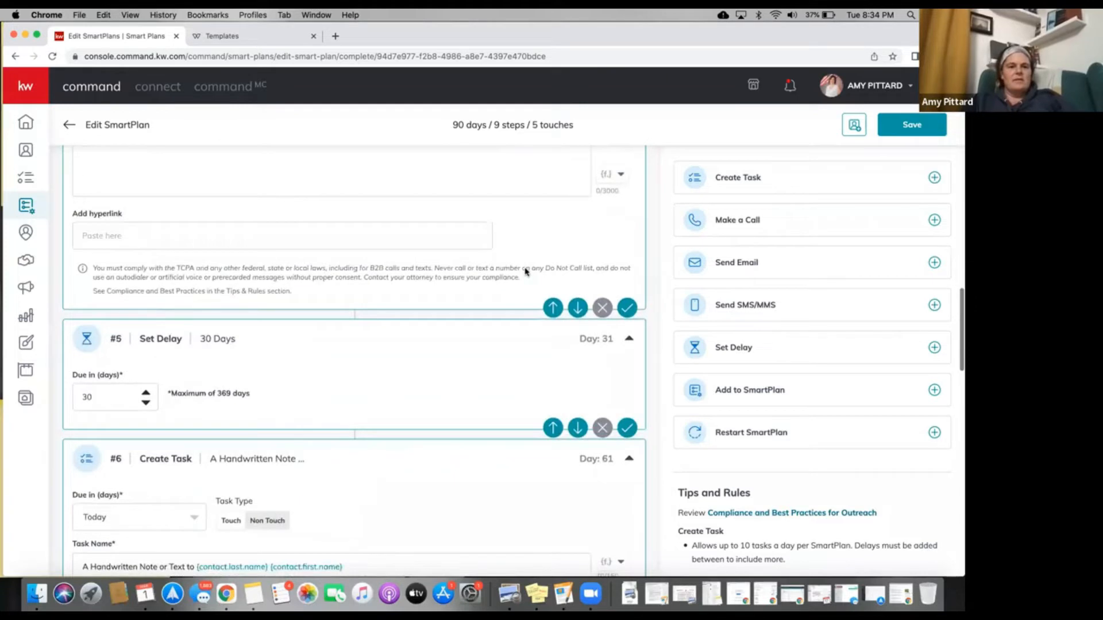
left_click(558, 374)
scroll(525, 344, "up", 3)
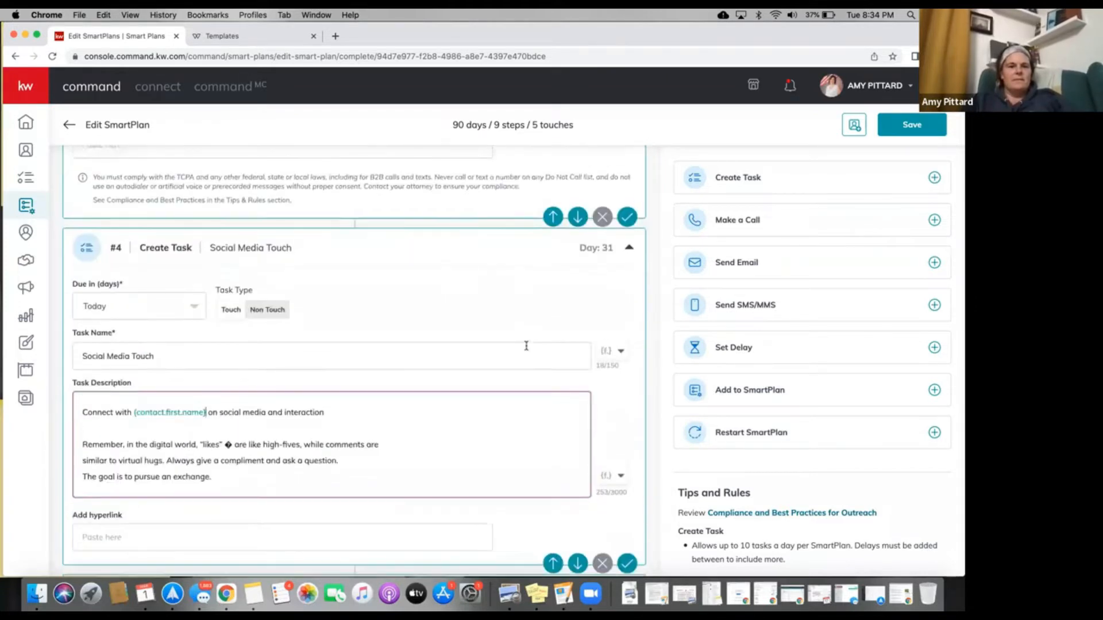
scroll(526, 346, "down", 3)
scroll(526, 349, "up", 2)
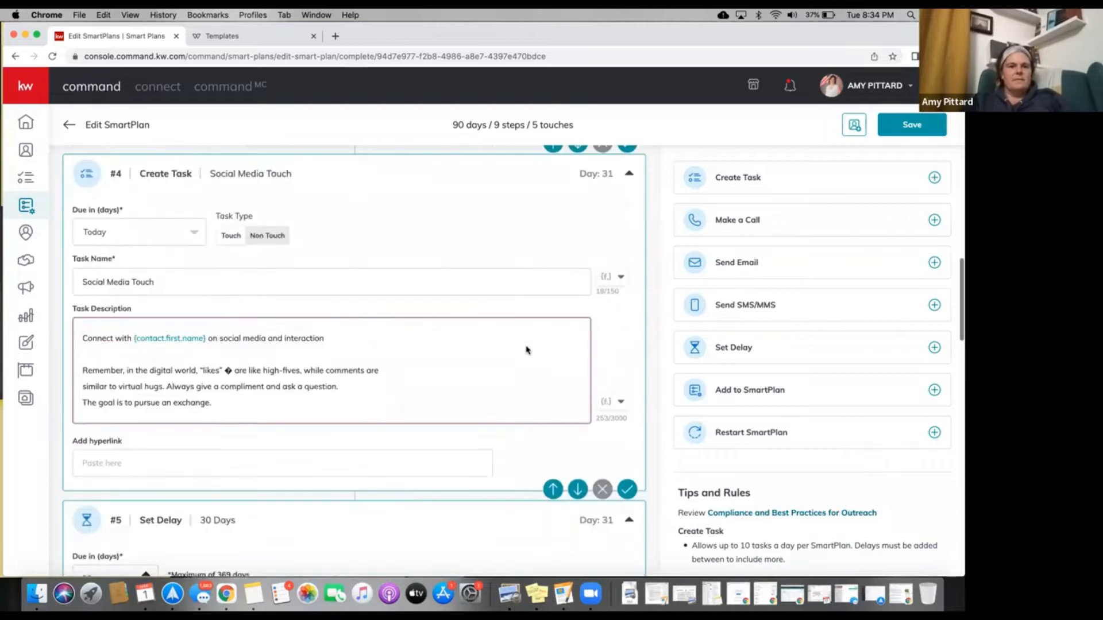
scroll(526, 349, "up", 8)
scroll(527, 349, "down", 3)
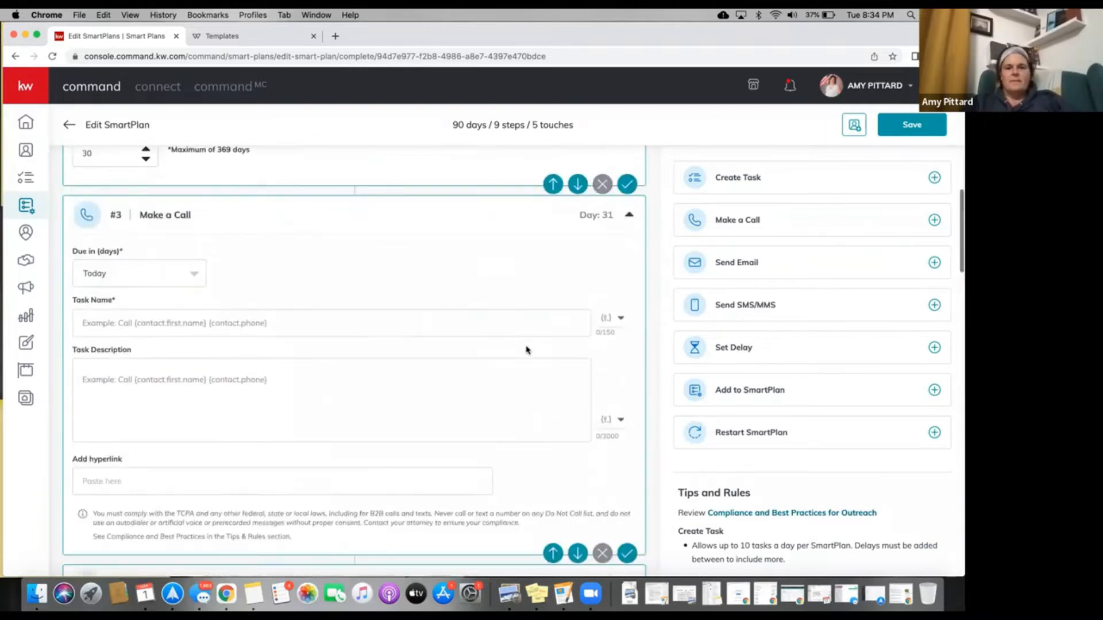
scroll(545, 380, "down", 2)
left_click(545, 379)
scroll(545, 380, "up", 3)
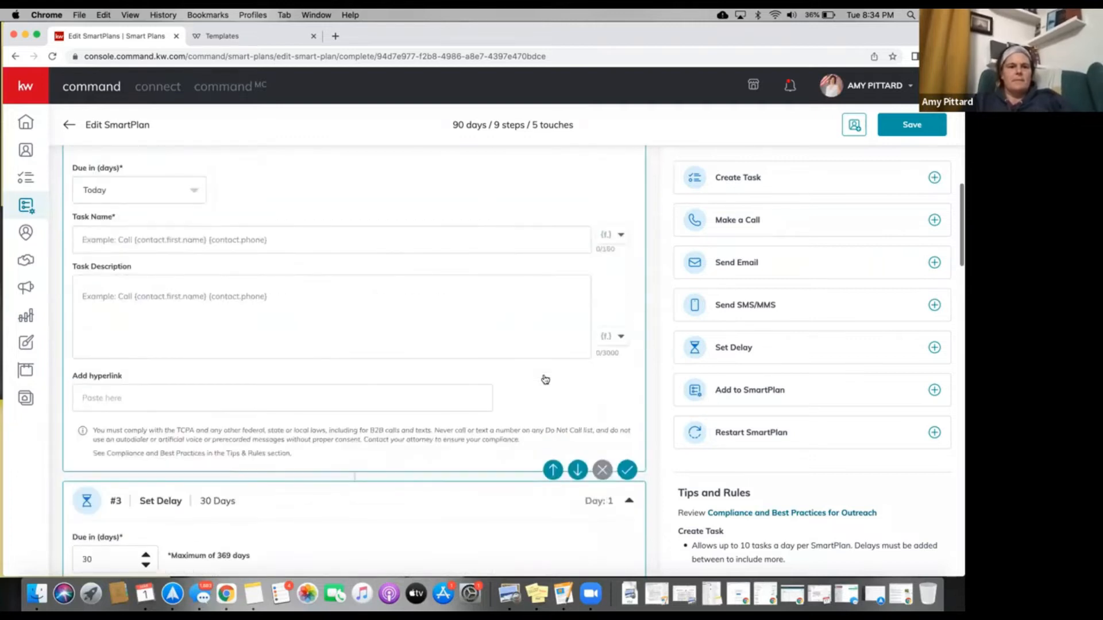
scroll(545, 380, "up", 6)
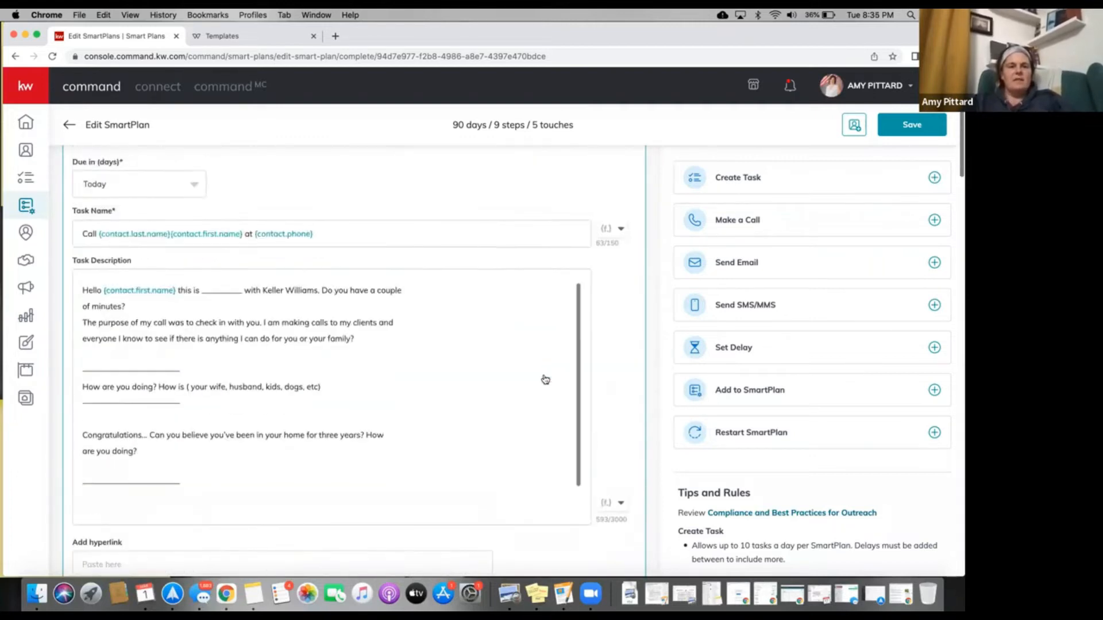
scroll(545, 380, "up", 2)
scroll(545, 379, "down", 8)
scroll(544, 379, "down", 2)
scroll(544, 379, "up", 5)
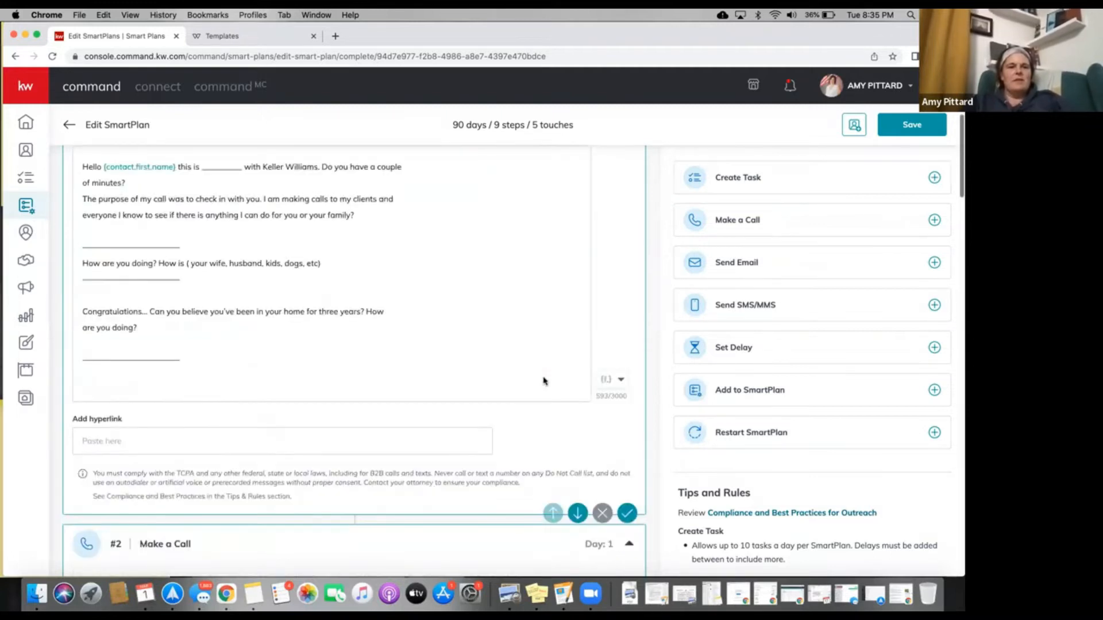
scroll(544, 380, "up", 2)
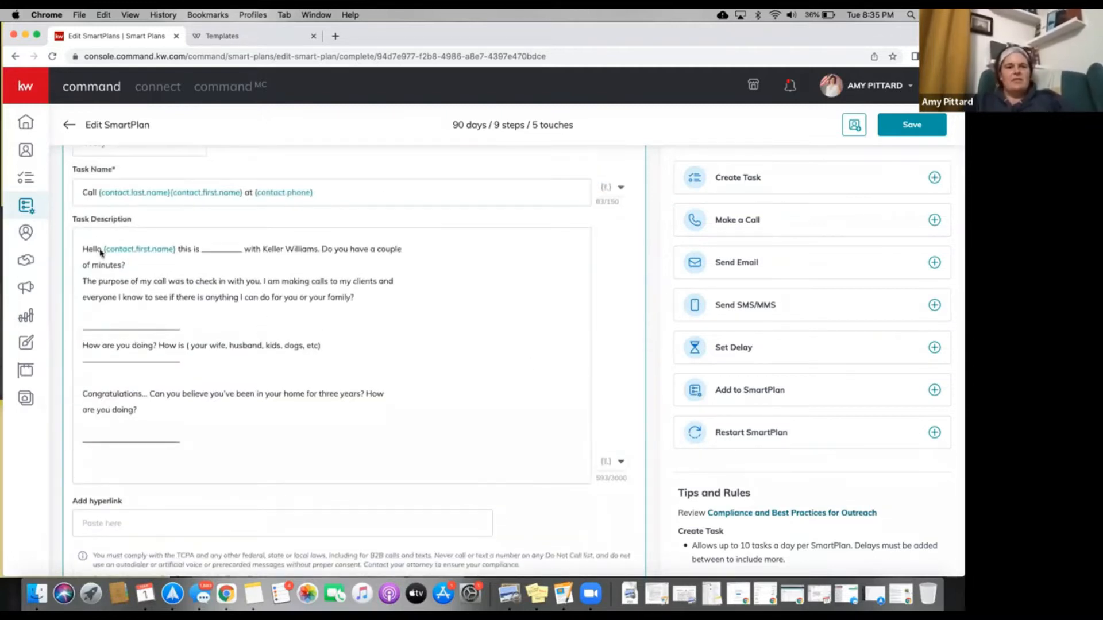
Append '**If no answer leave message that you'll check back in tomorrow' to the first call script.
scroll(100, 253, "up", 2)
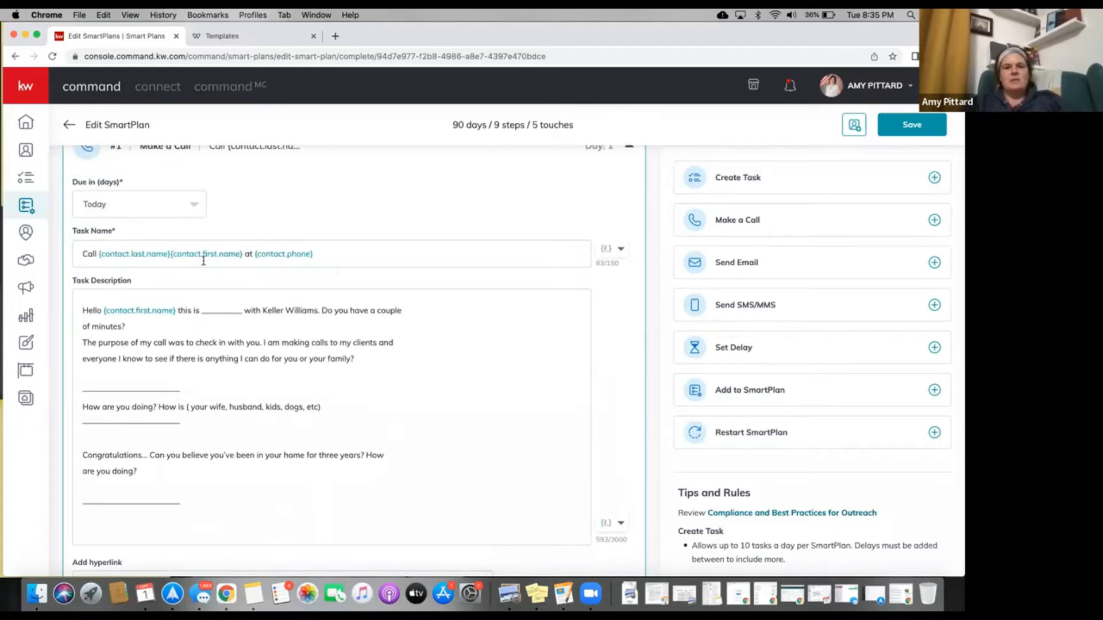
scroll(204, 260, "up", 2)
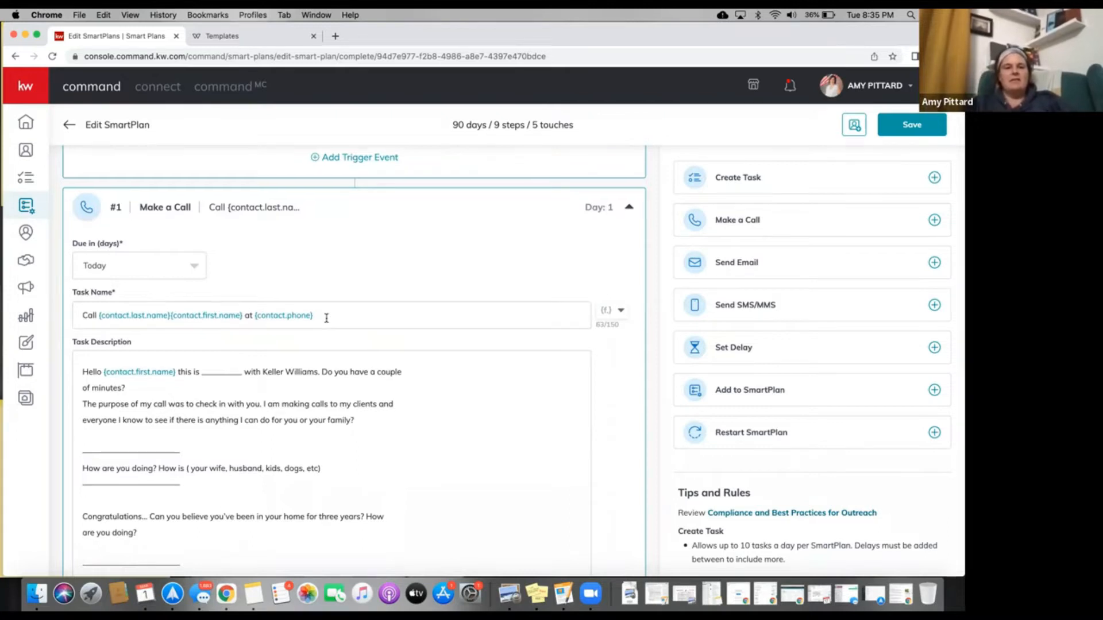
scroll(163, 324, "down", 4)
scroll(165, 322, "down", 2)
scroll(149, 319, "up", 2)
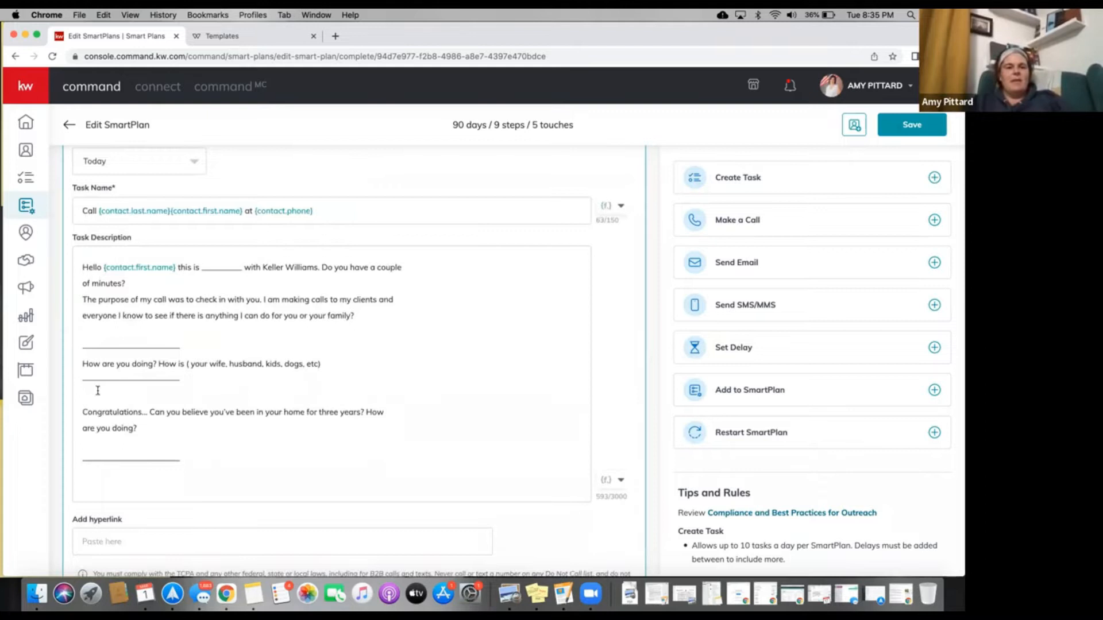
scroll(98, 390, "down", 2)
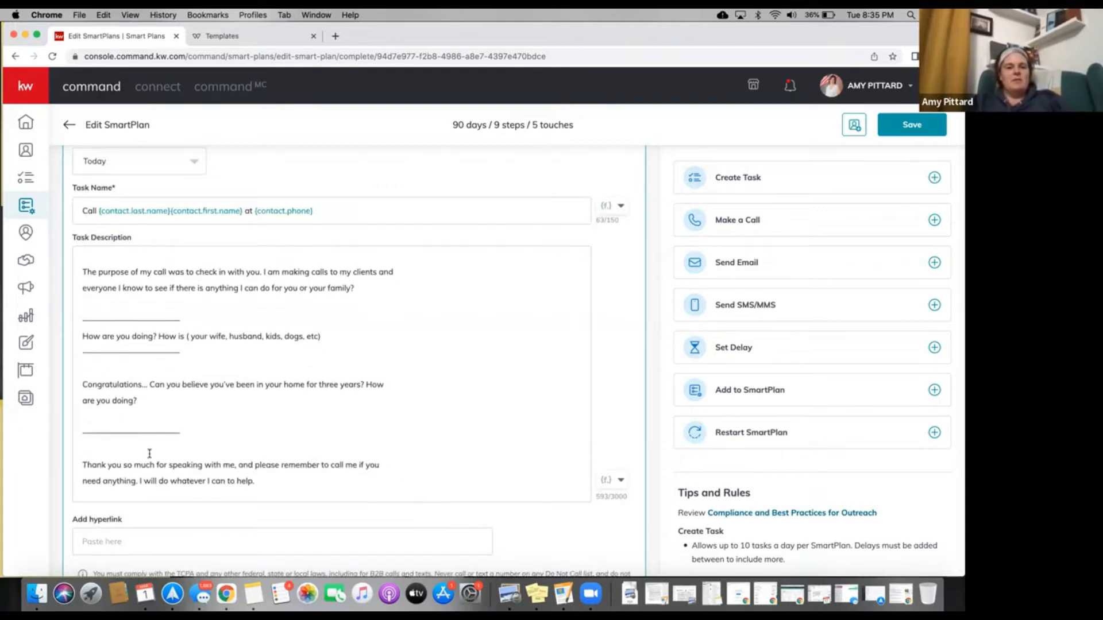
left_click(263, 481)
key("Return")
key("Return")
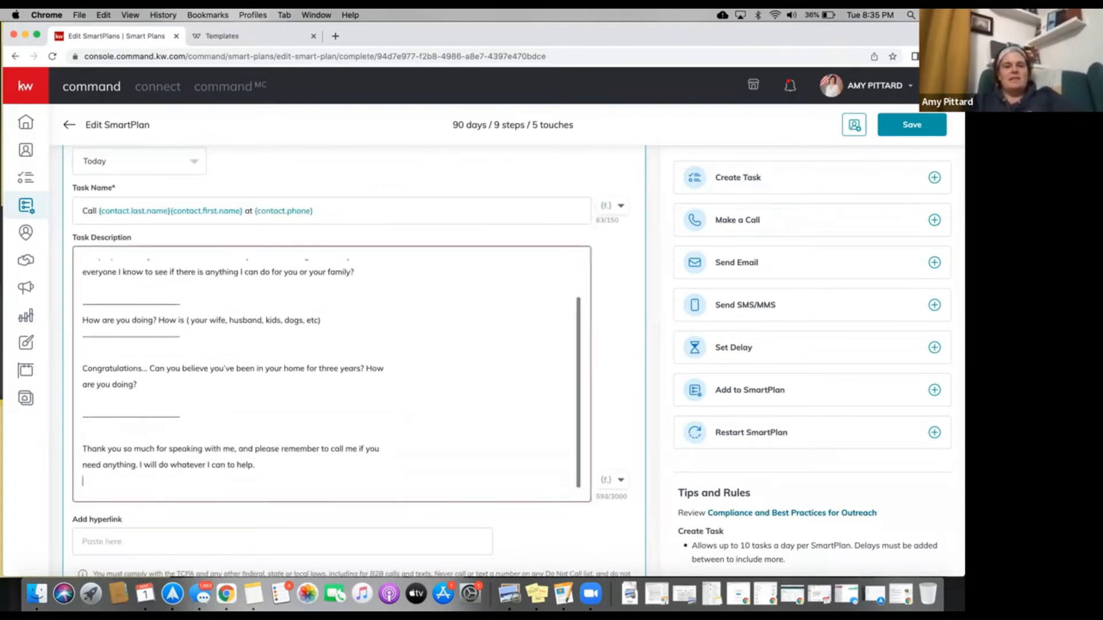
type("**In")
key("BackSpace")
type("f no")
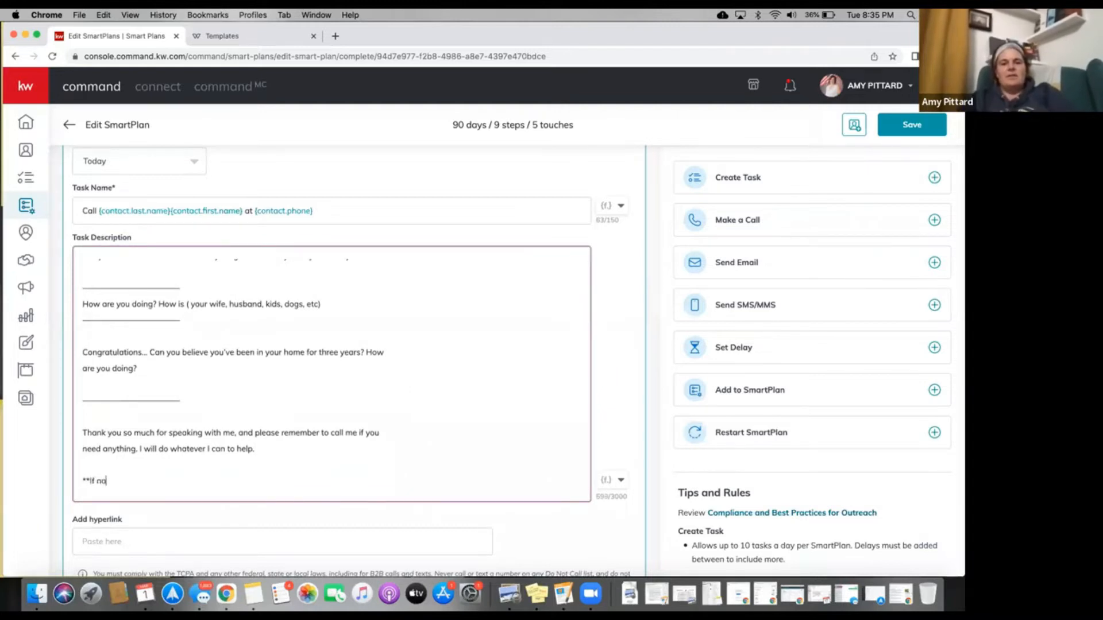
type(" answer leave message ")
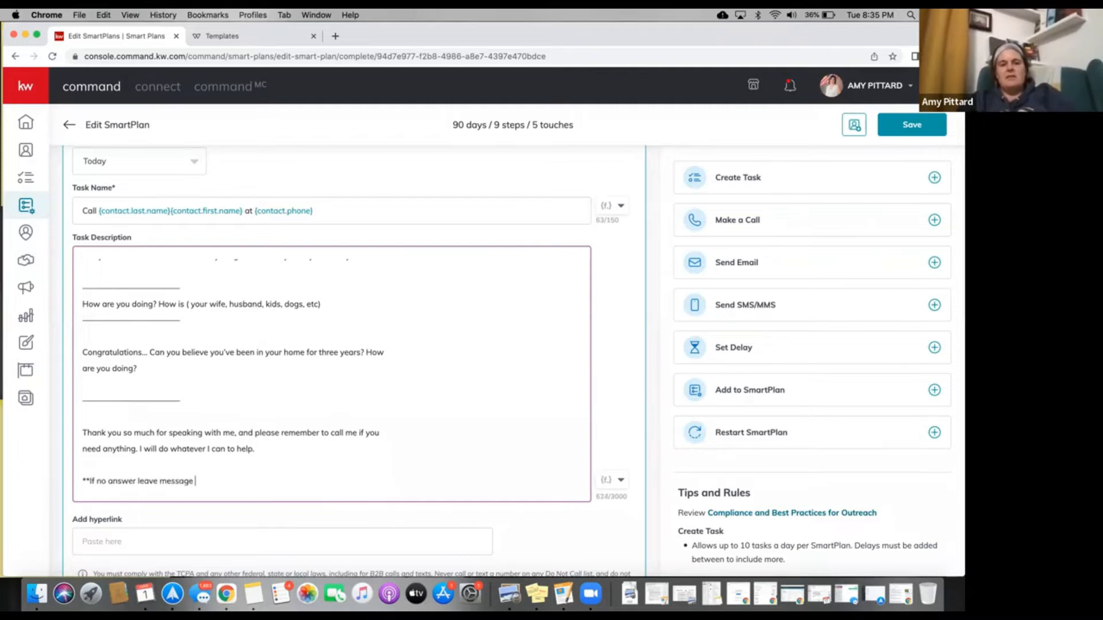
type("that you'll cha")
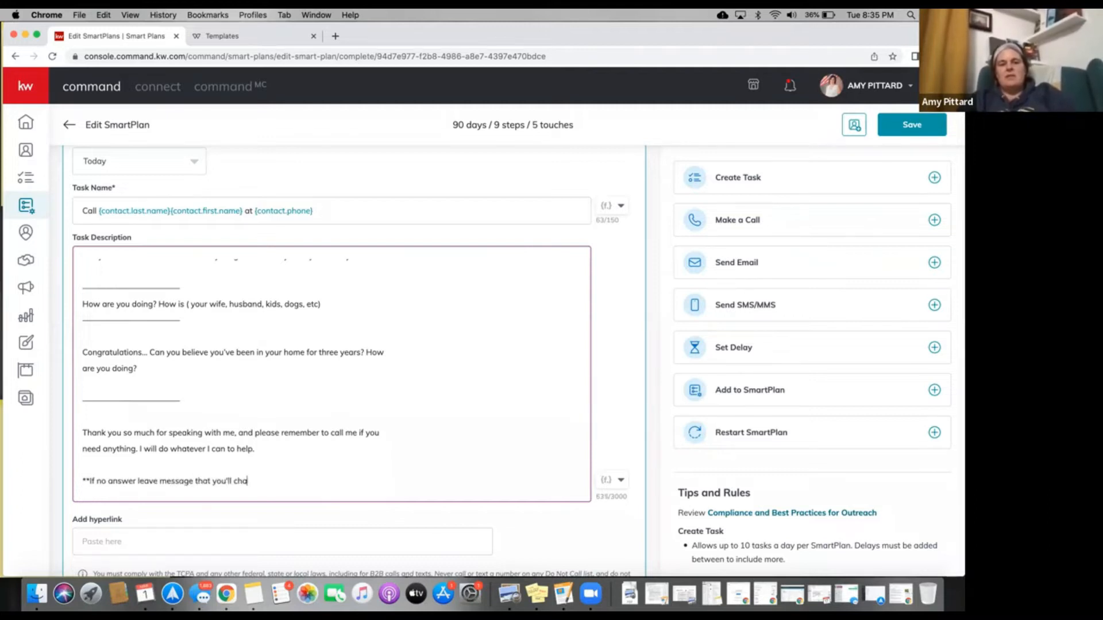
key("BackSpace")
key("BackSpace")
type("ck back in tomorrow!")
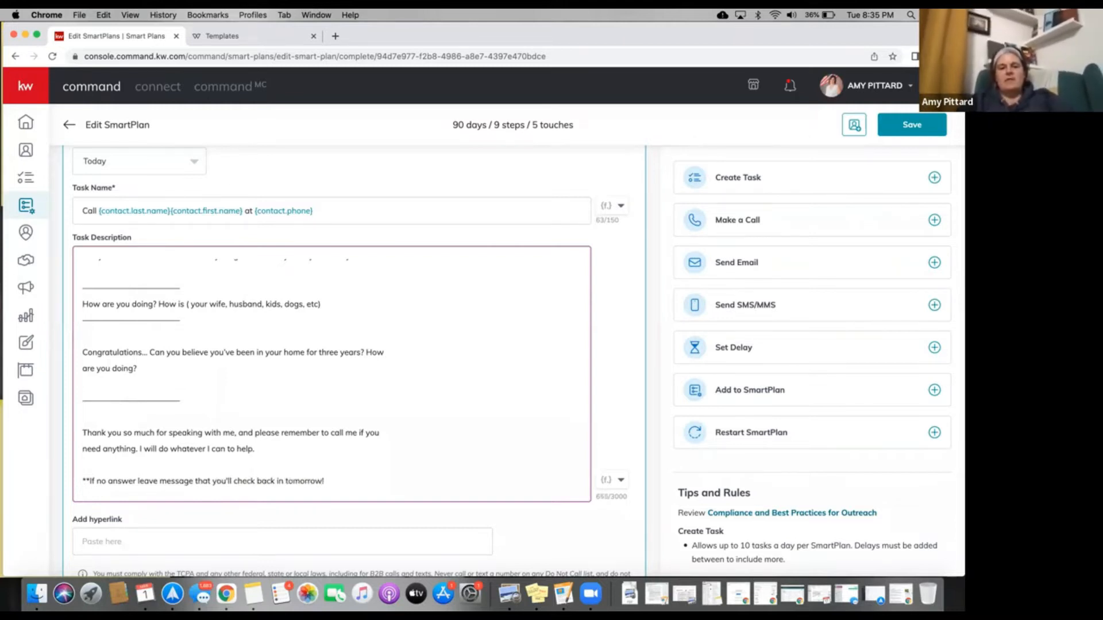
scroll(442, 451, "down", 3)
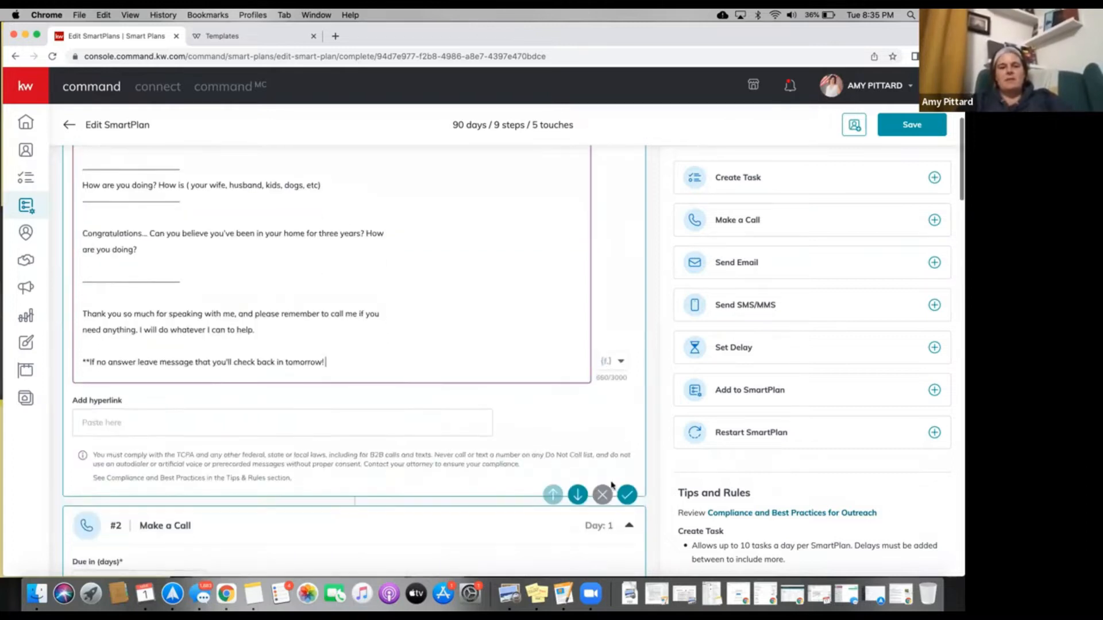
Confirm the first call step, then name the second call step 'Call'.
left_click(626, 494)
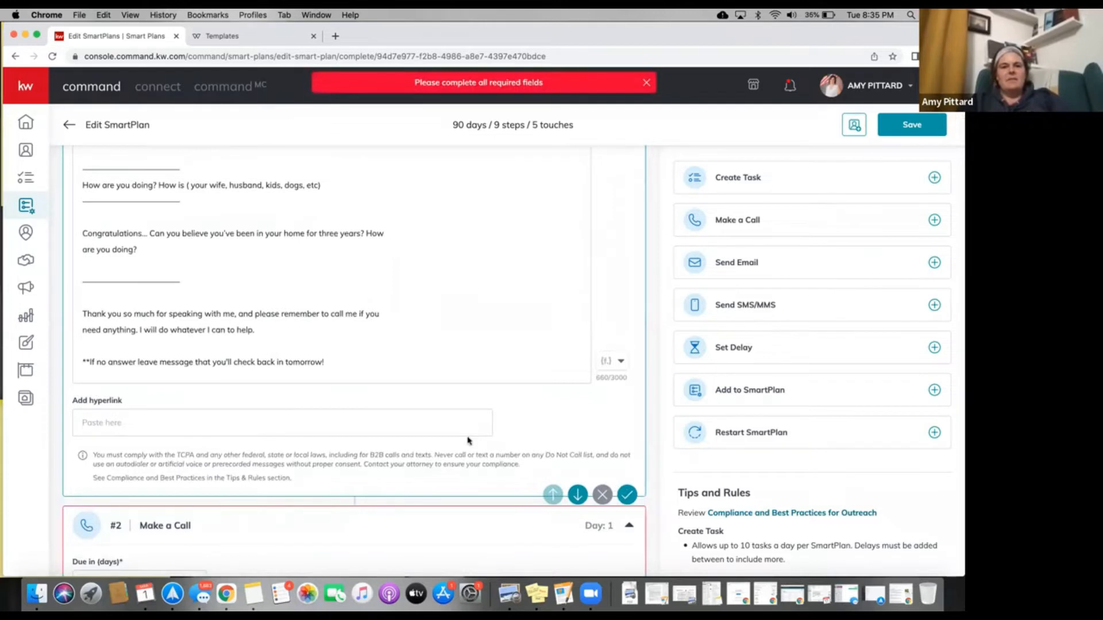
scroll(468, 442, "down", 3)
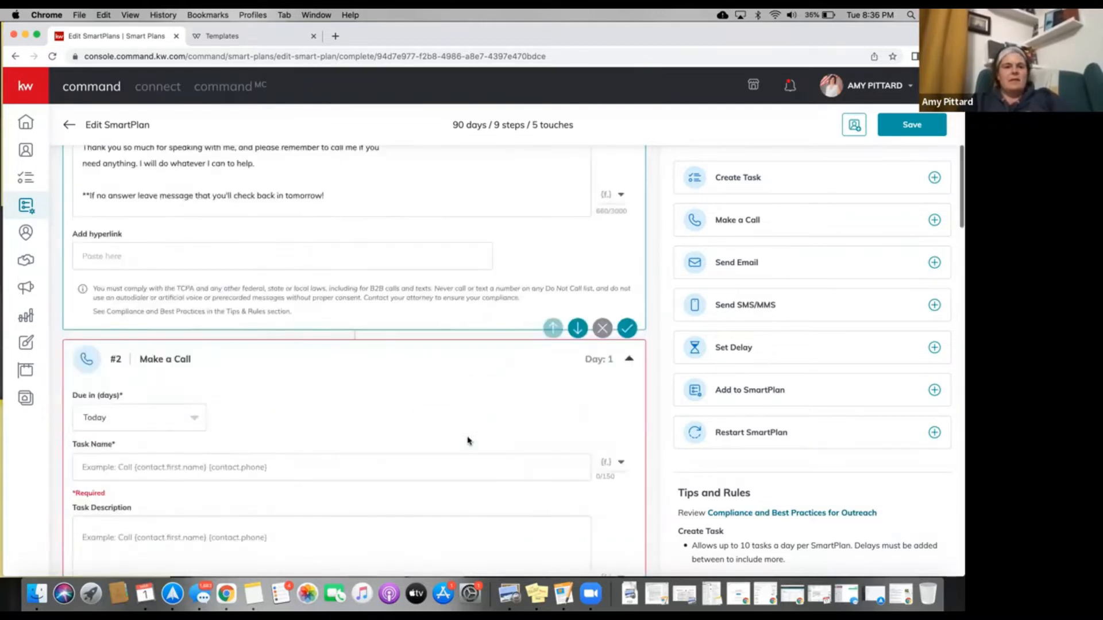
scroll(207, 285, "down", 3)
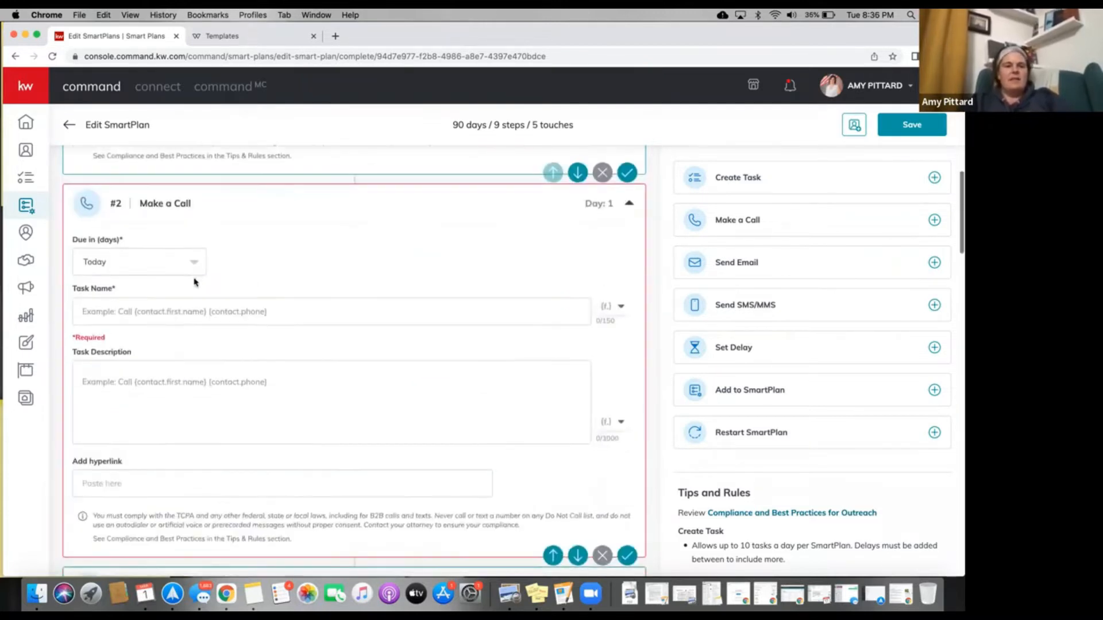
left_click(187, 268)
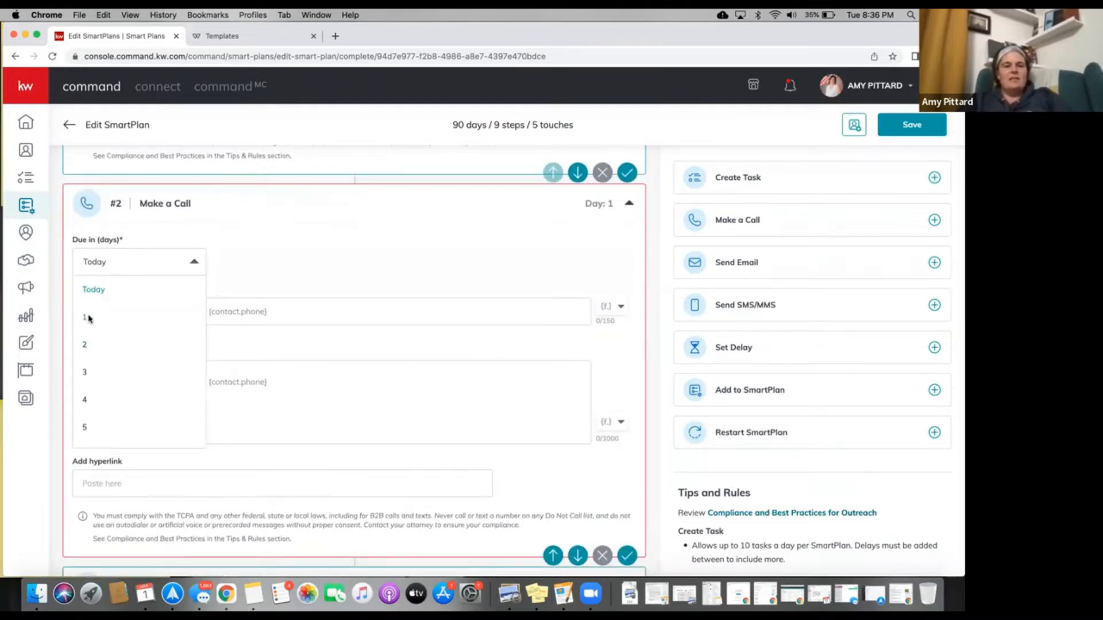
left_click(86, 344)
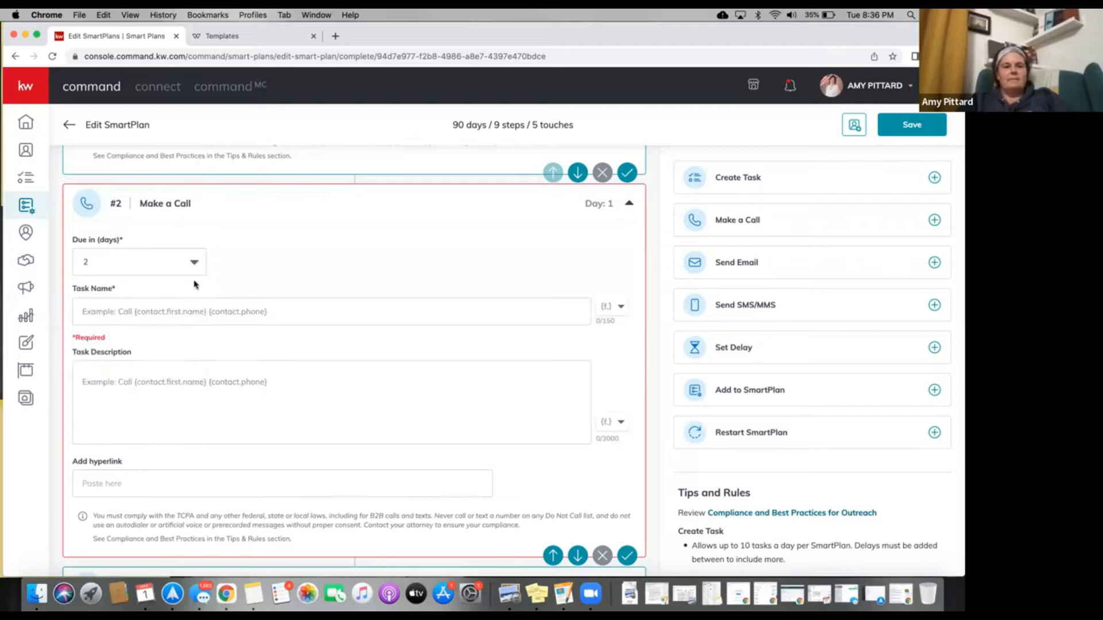
key("Tab")
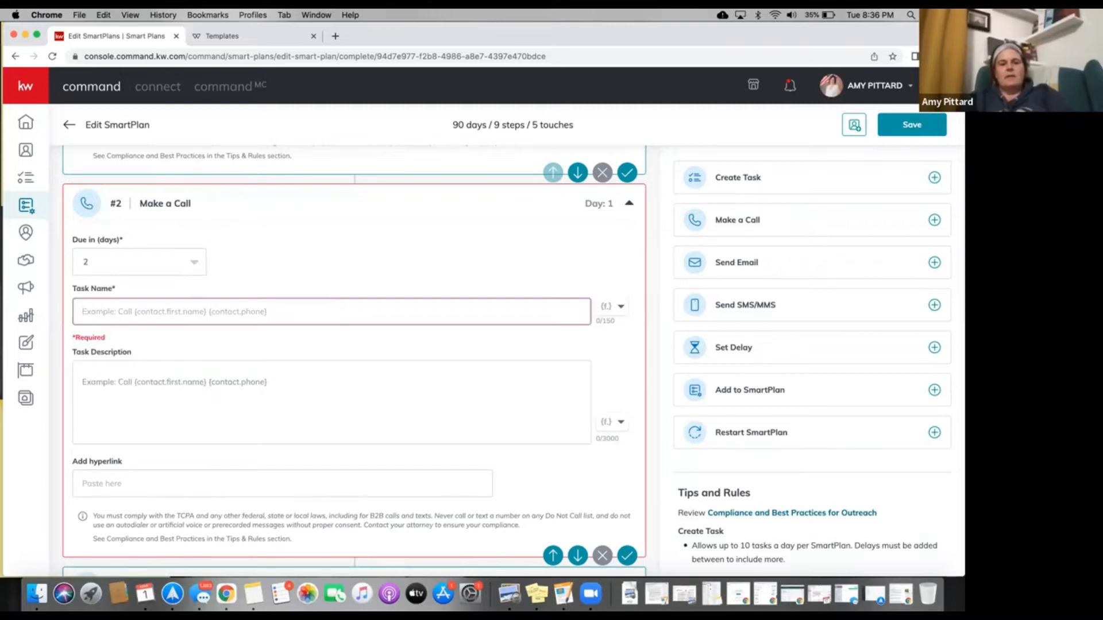
type("Call")
left_click(131, 360)
Write step #2's 'Call #2.' description with the no-answer text note and set it due in 3 days.
type("Ca")
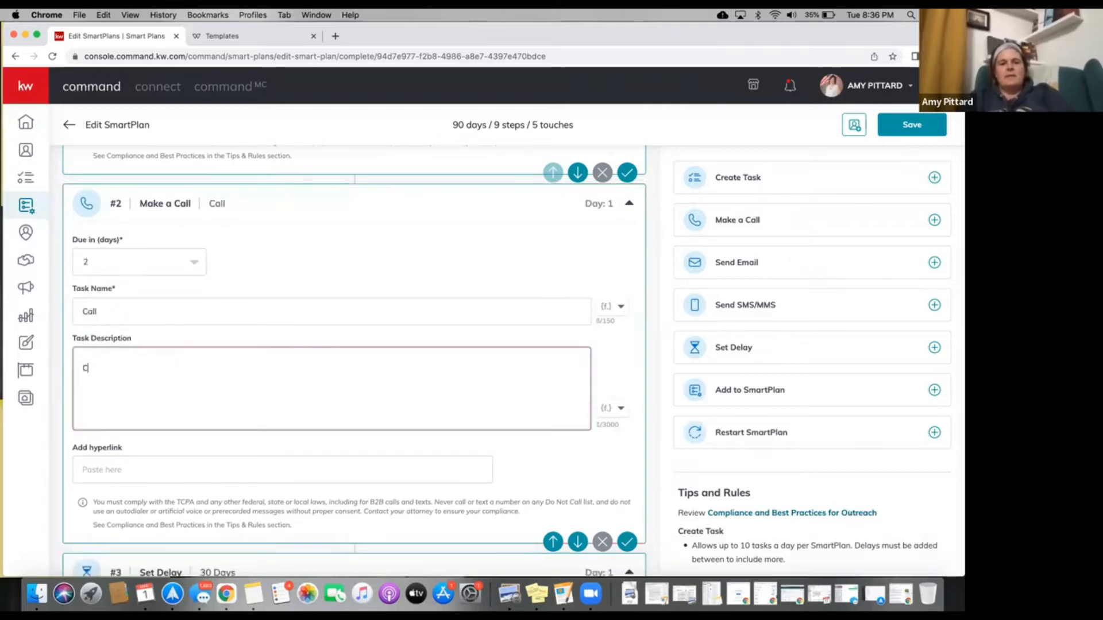
type("ll #2")
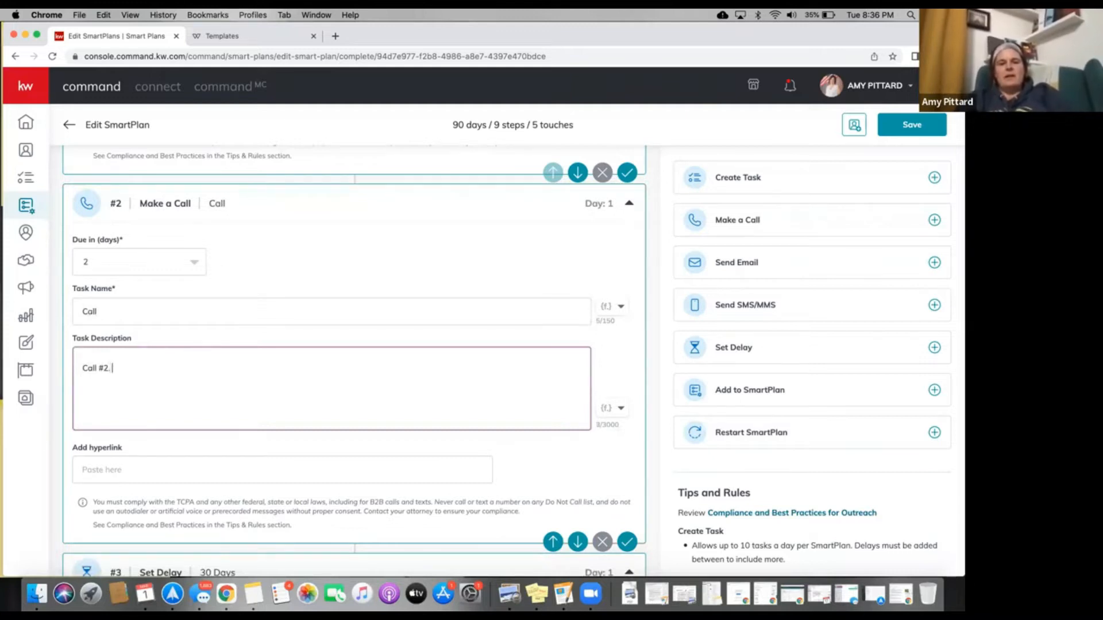
type(".")
key("Return")
type("say thi")
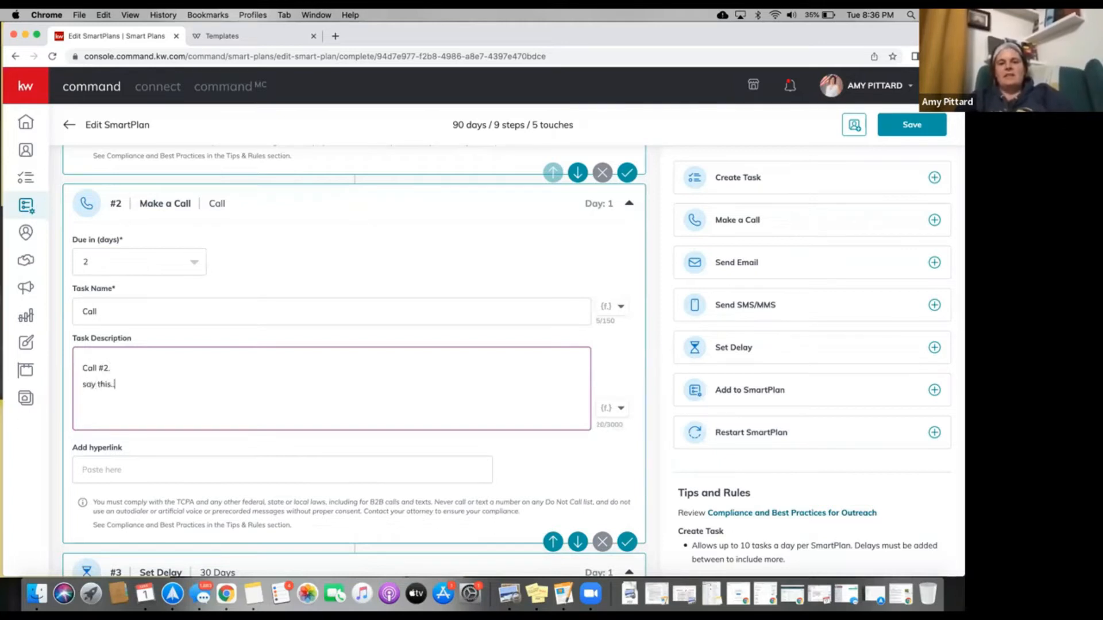
key("Return")
key("Return")
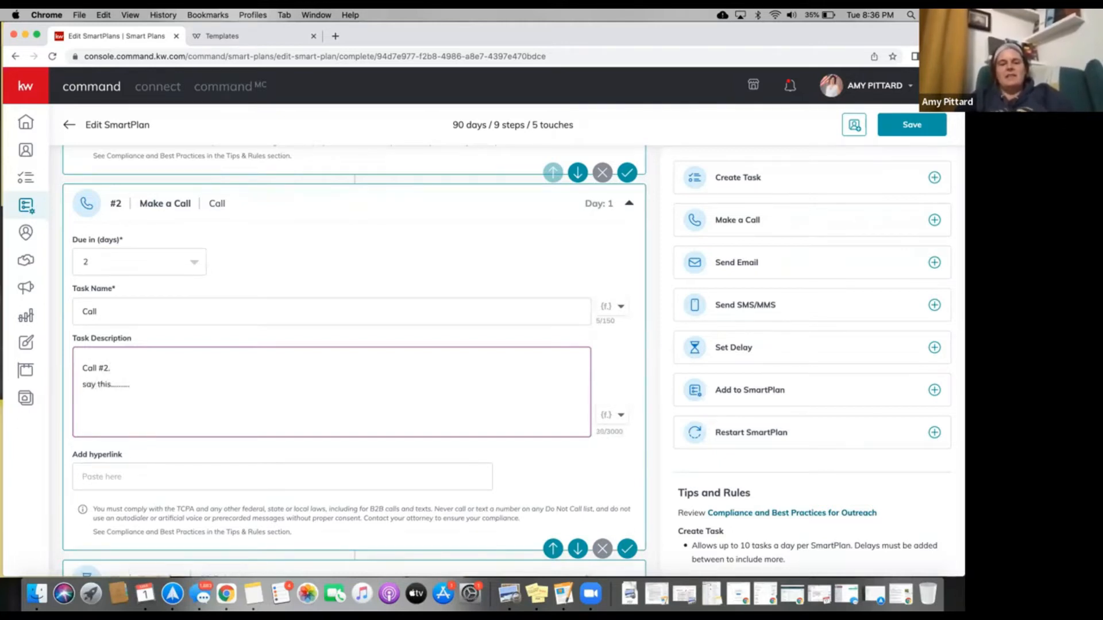
type("**")
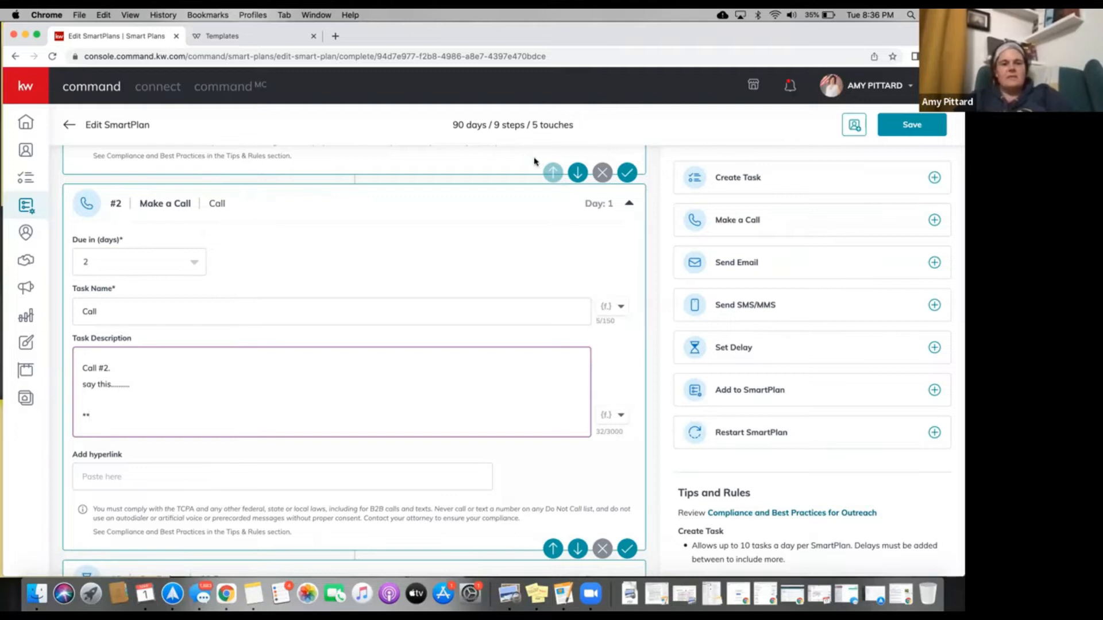
type("If no ans")
type("wer ")
type("sent")
type(" text message")
type("!  Le")
type("tting them know ")
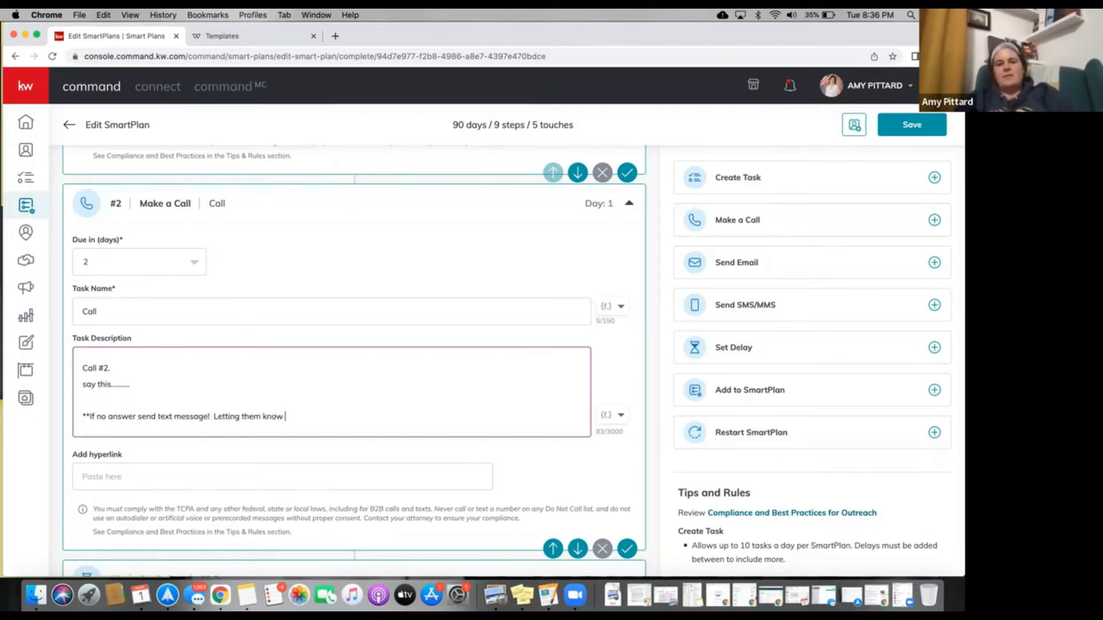
type("you'll touch bac")
key("BackSpace")
type("se later in the week.")
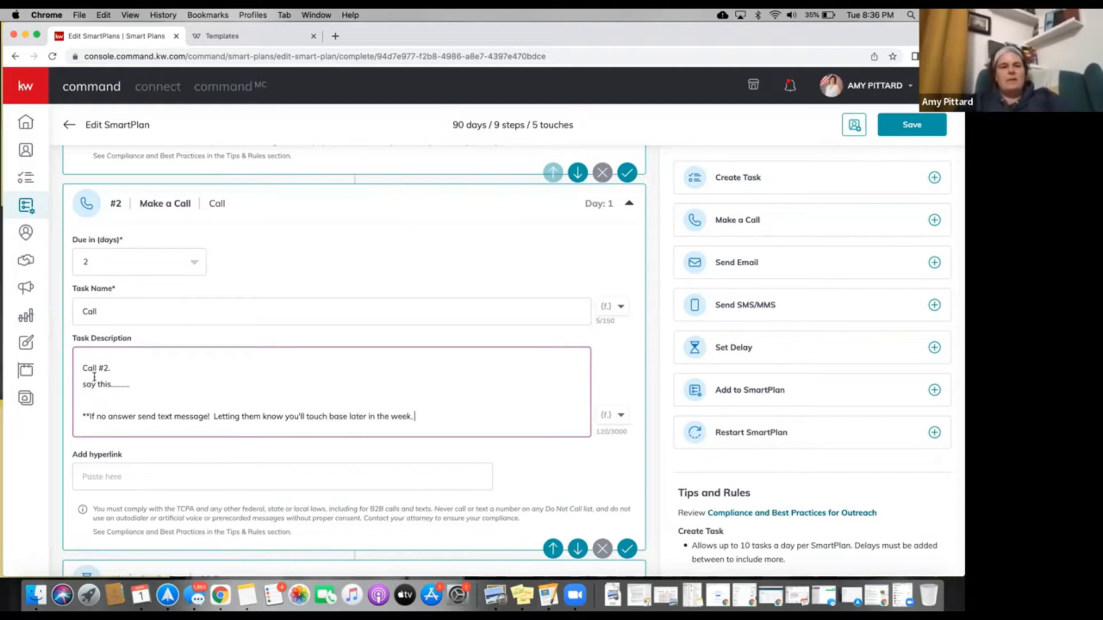
left_click(89, 264)
left_click(86, 370)
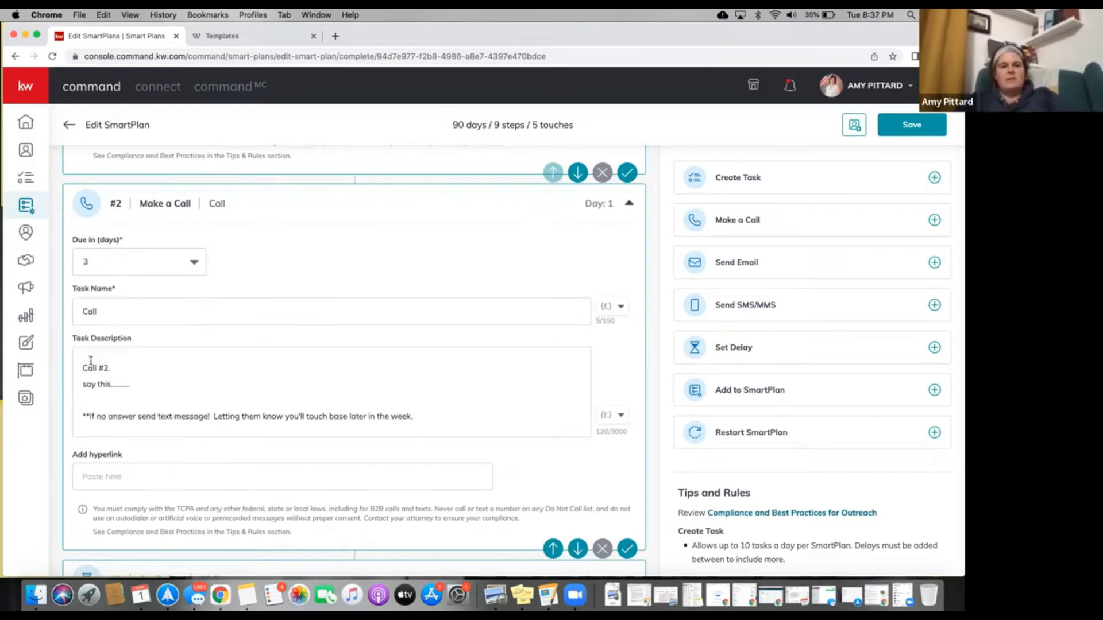
scroll(197, 232, "up", 3)
scroll(198, 232, "up", 8)
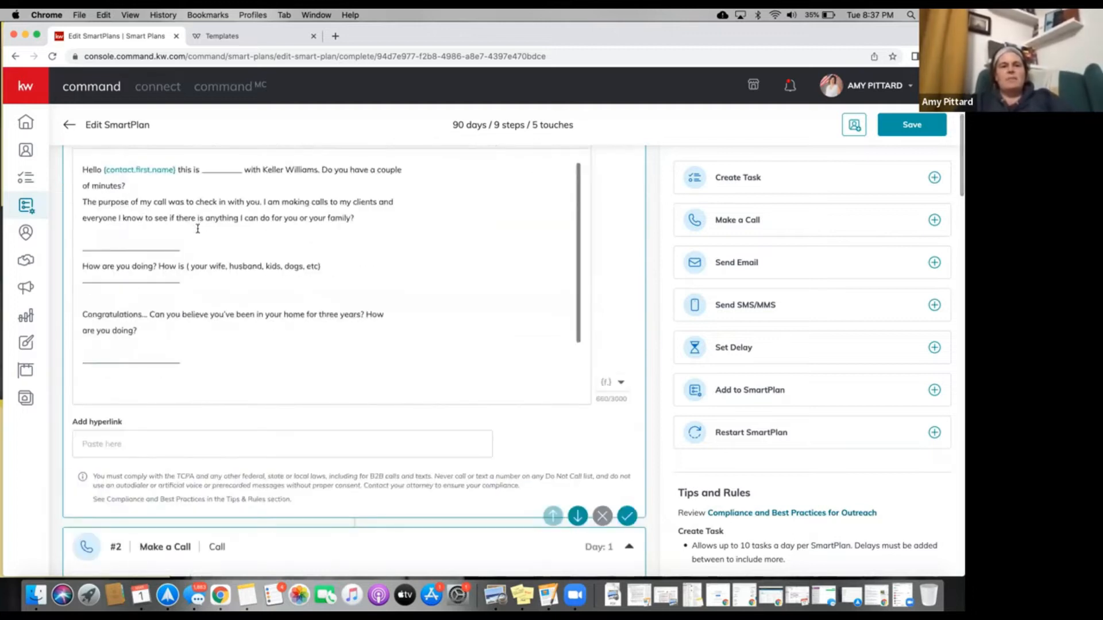
scroll(198, 228, "down", 6)
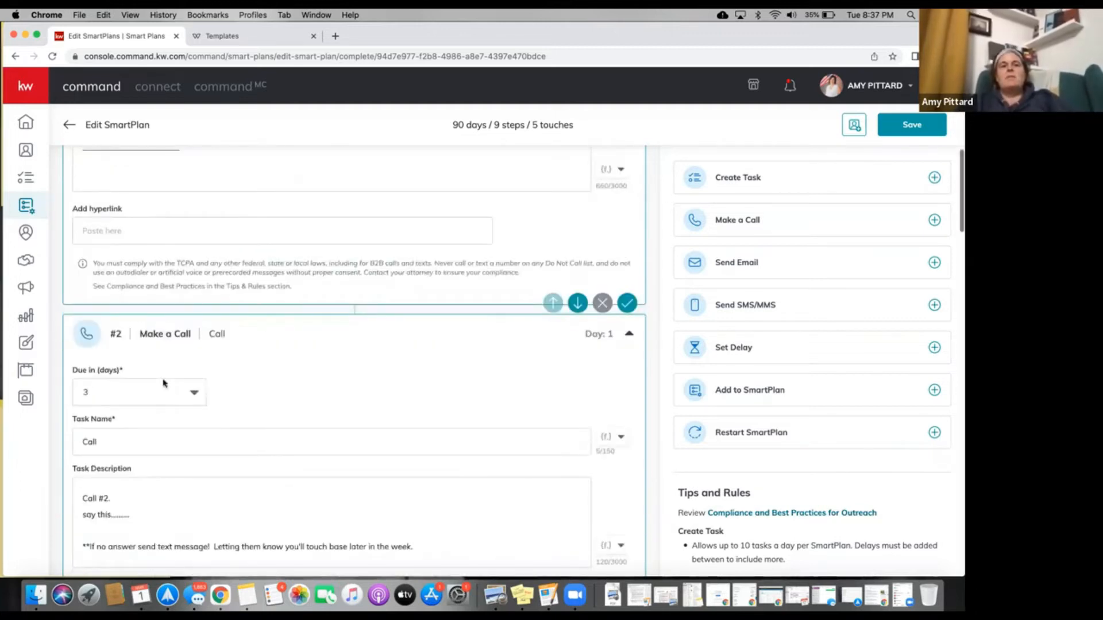
scroll(163, 383, "down", 6)
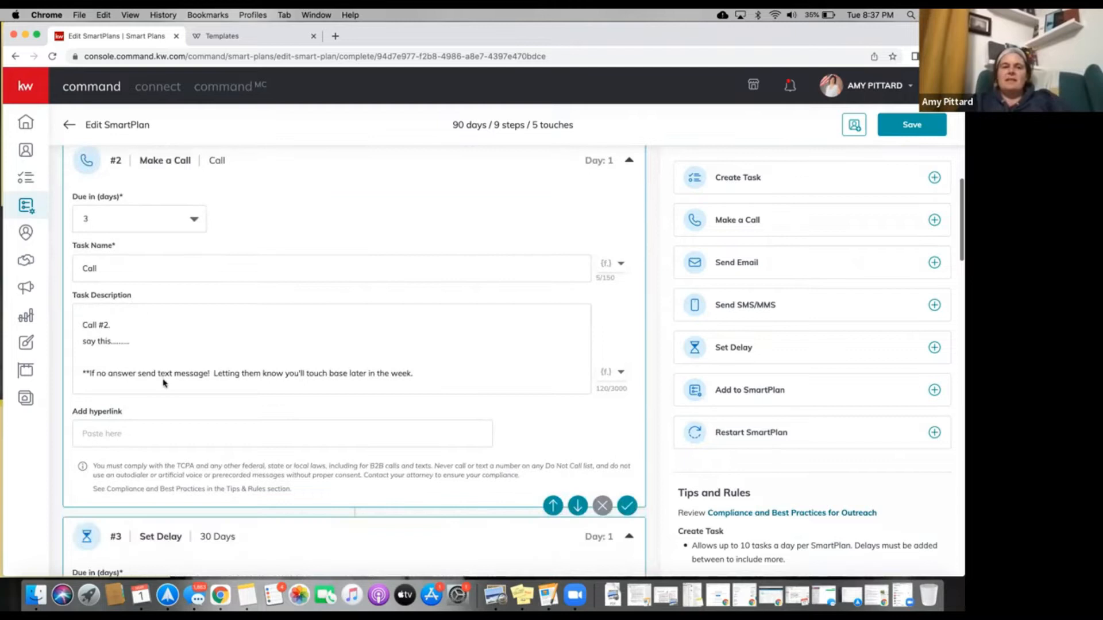
Add another blank Make a Call step and move it up above the delay step.
scroll(163, 383, "down", 2)
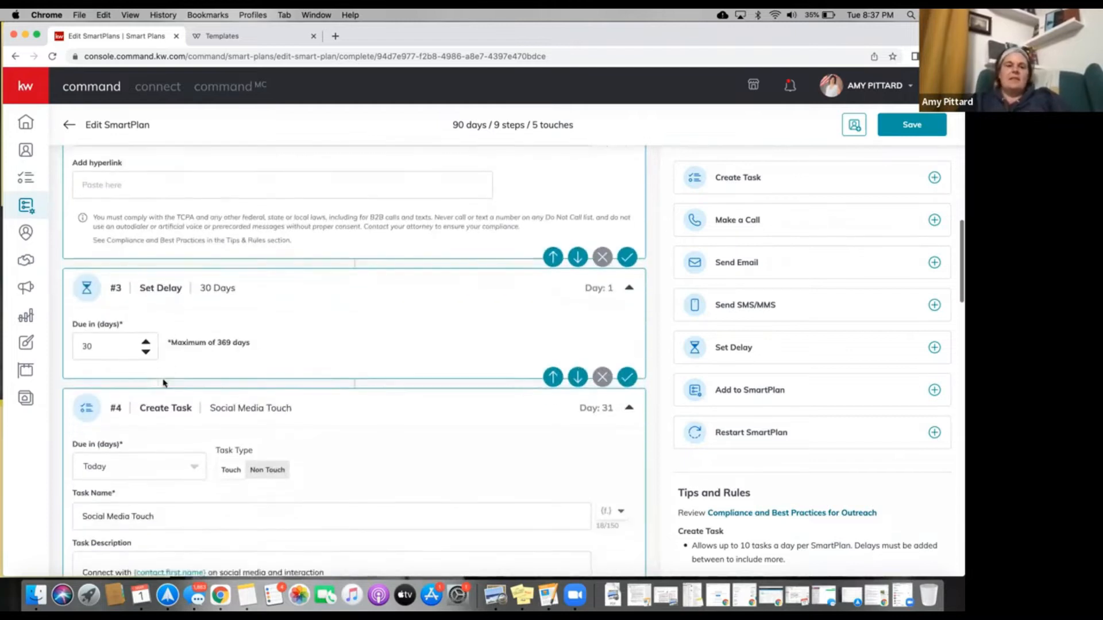
scroll(163, 381, "down", 5)
scroll(163, 380, "down", 5)
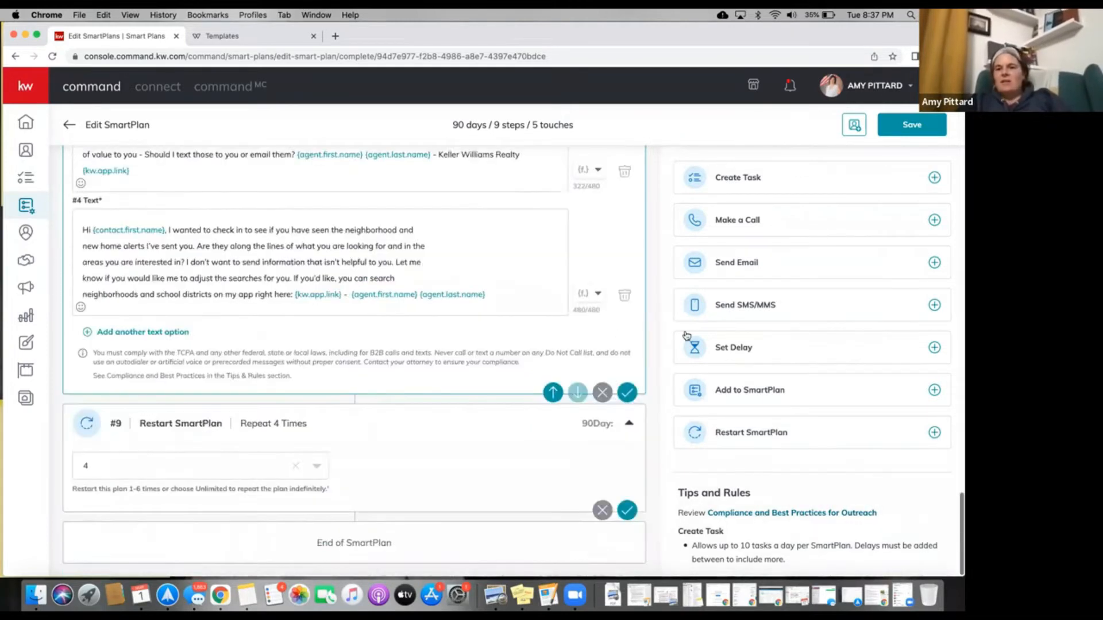
left_click(934, 220)
scroll(378, 498, "down", 2)
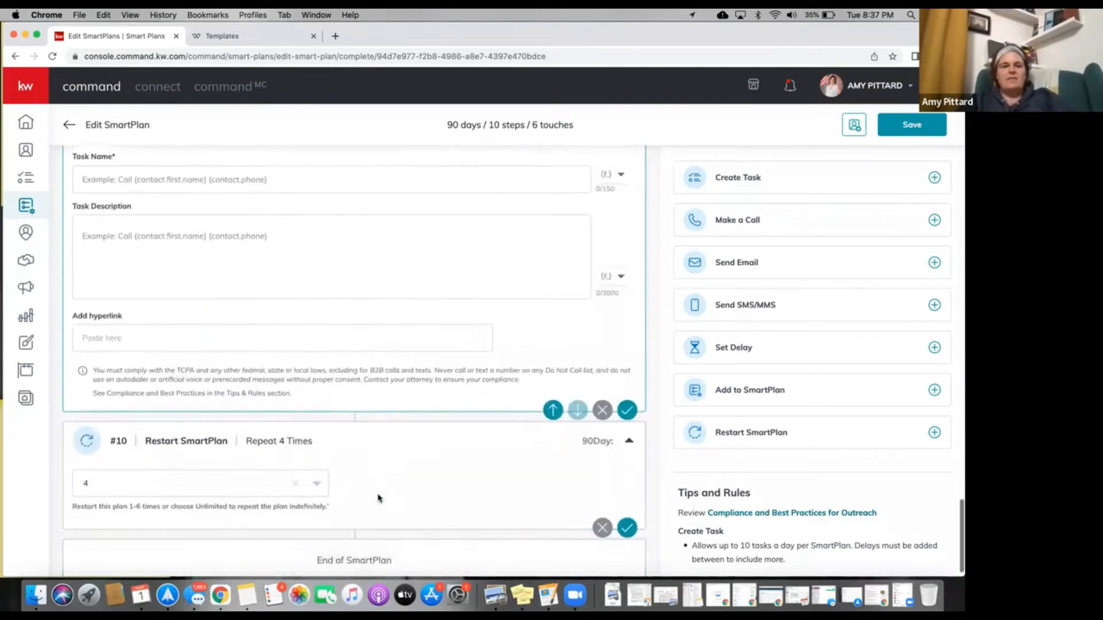
scroll(546, 404, "up", 4)
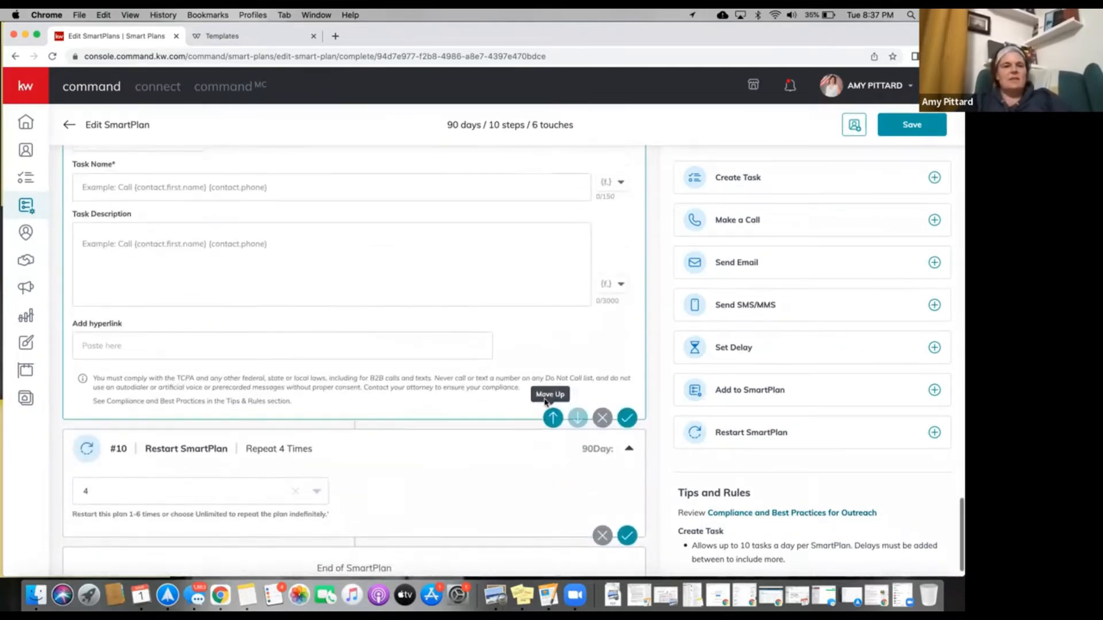
scroll(546, 415, "down", 2)
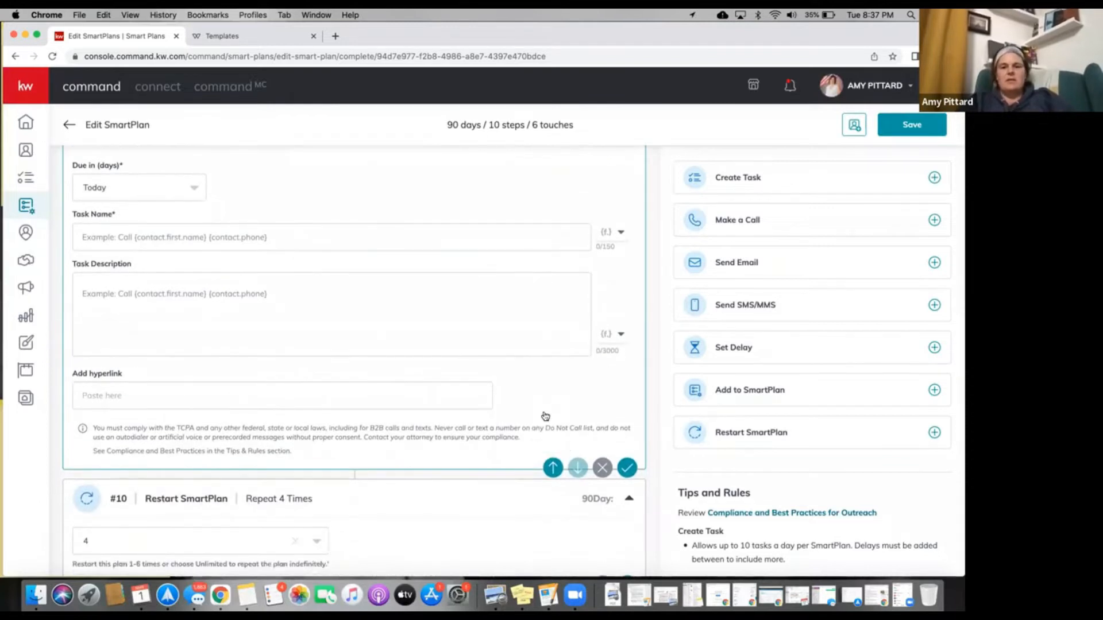
left_click(554, 470)
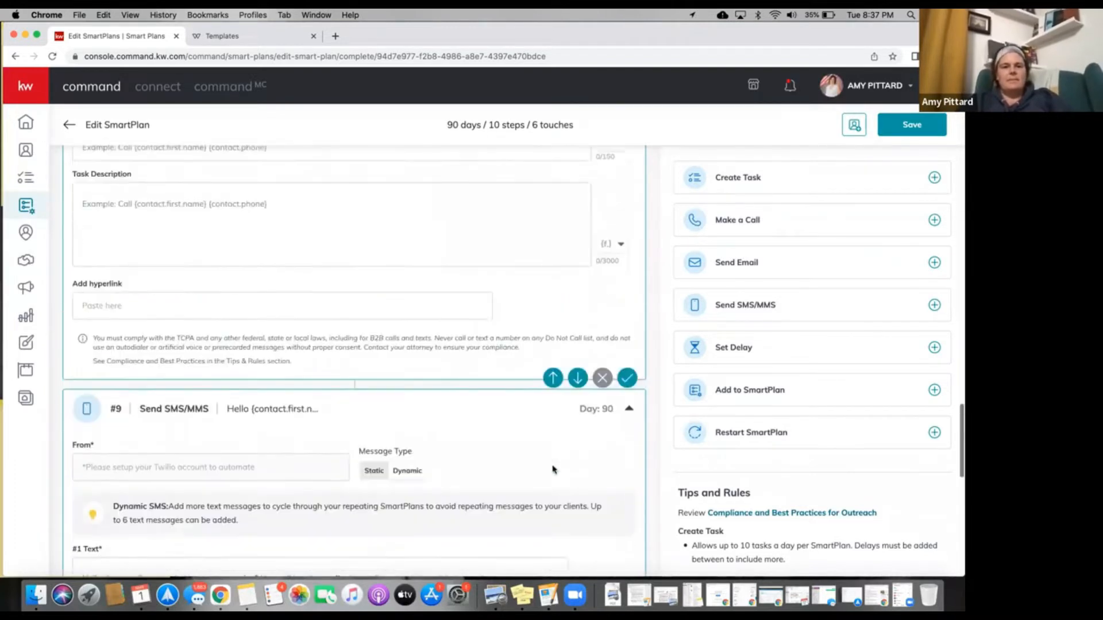
left_click(553, 480)
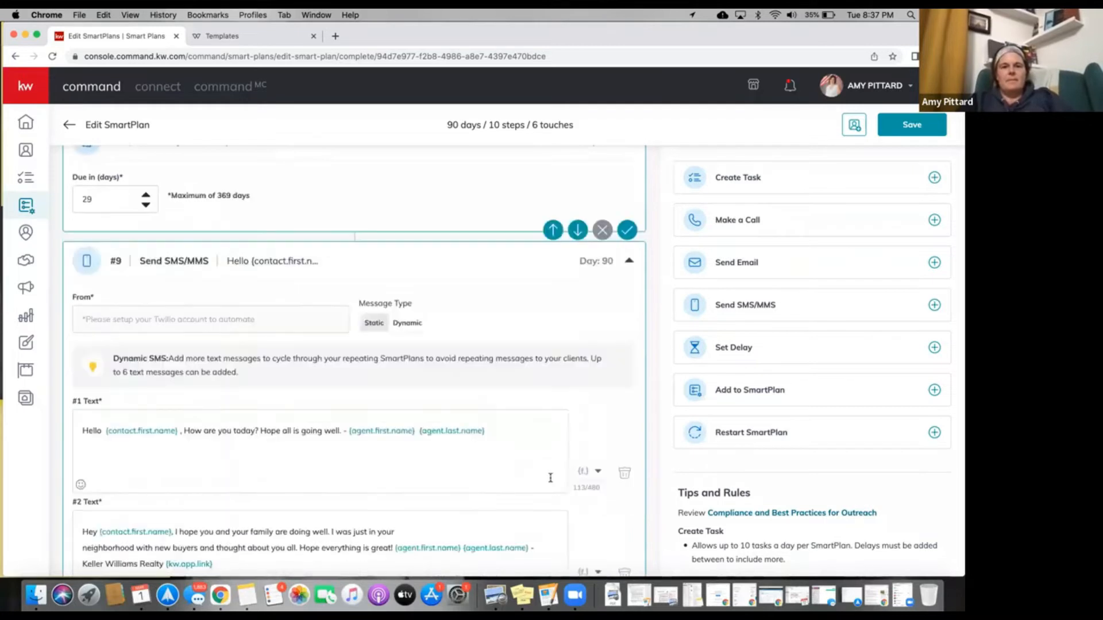
Keep moving the empty call step up past the 30-day delay until it sits #3 on Day 1.
scroll(561, 367, "up", 2)
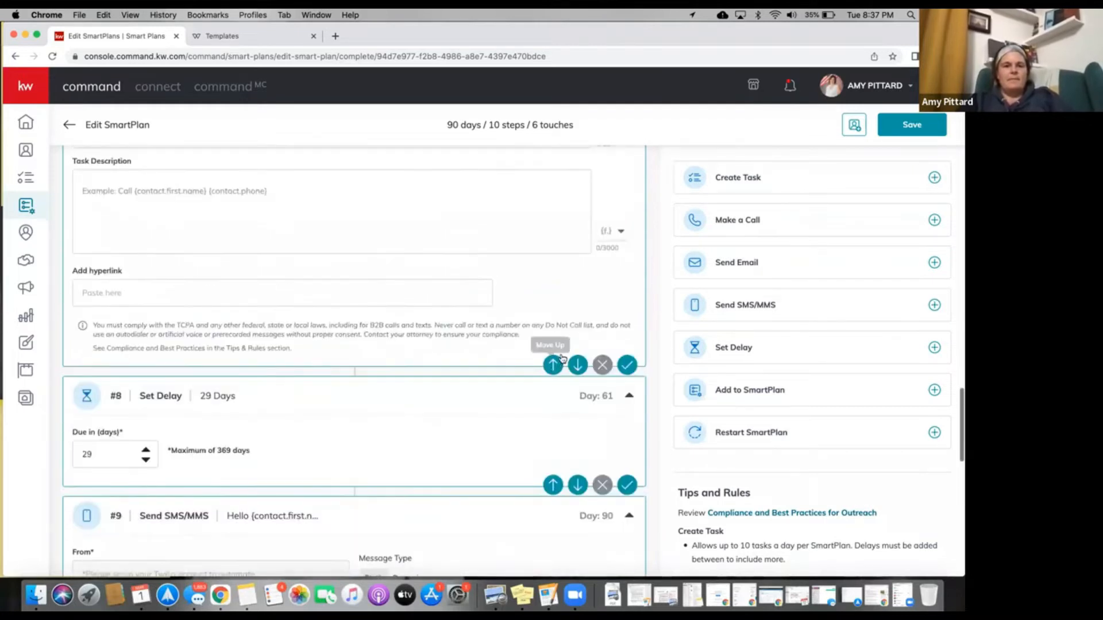
scroll(554, 365, "up", 3)
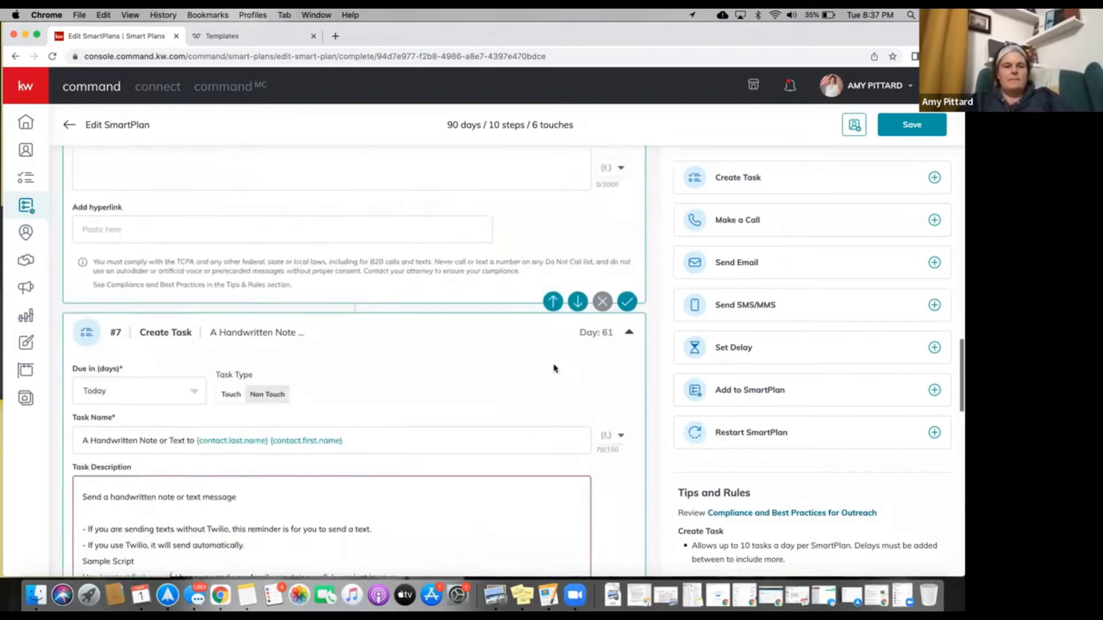
scroll(555, 368, "up", 5)
scroll(553, 397, "down", 3)
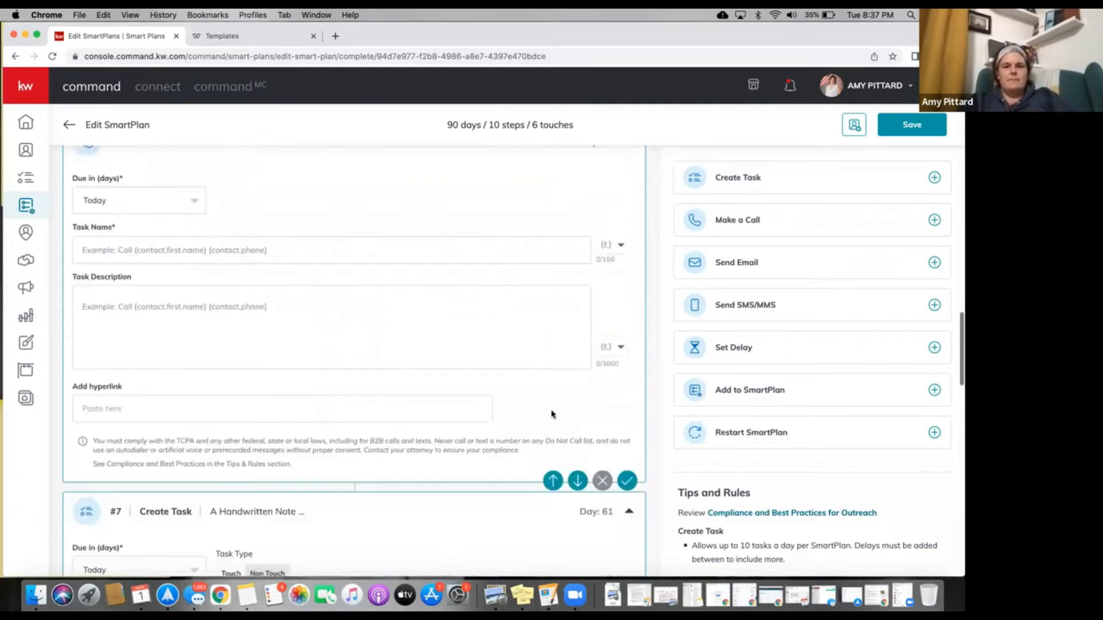
left_click(551, 443)
scroll(551, 443, "up", 5)
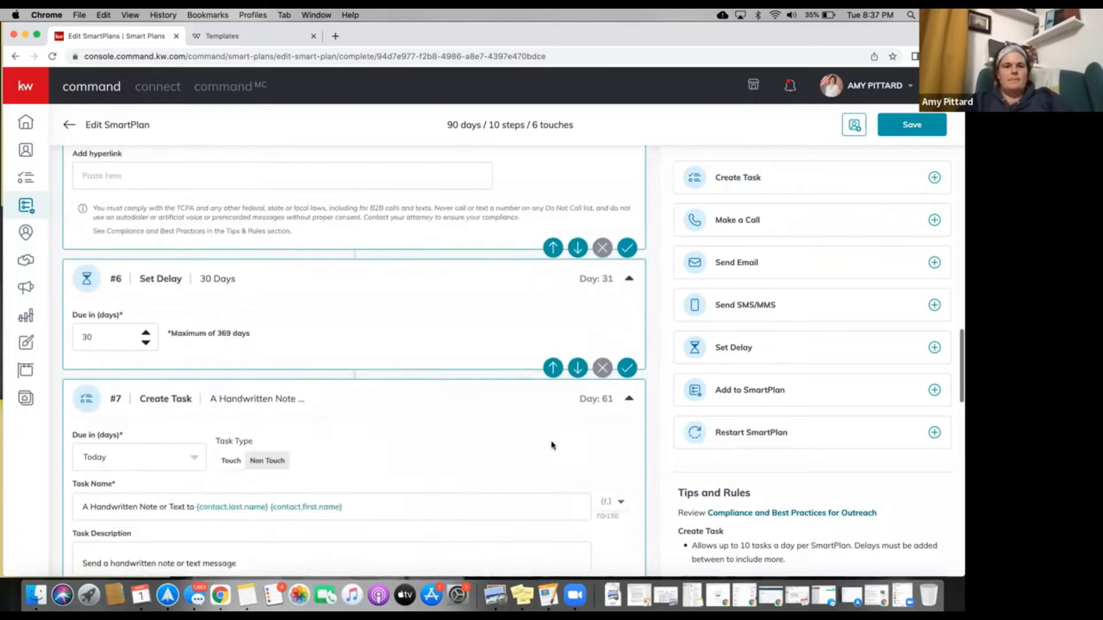
left_click(555, 355)
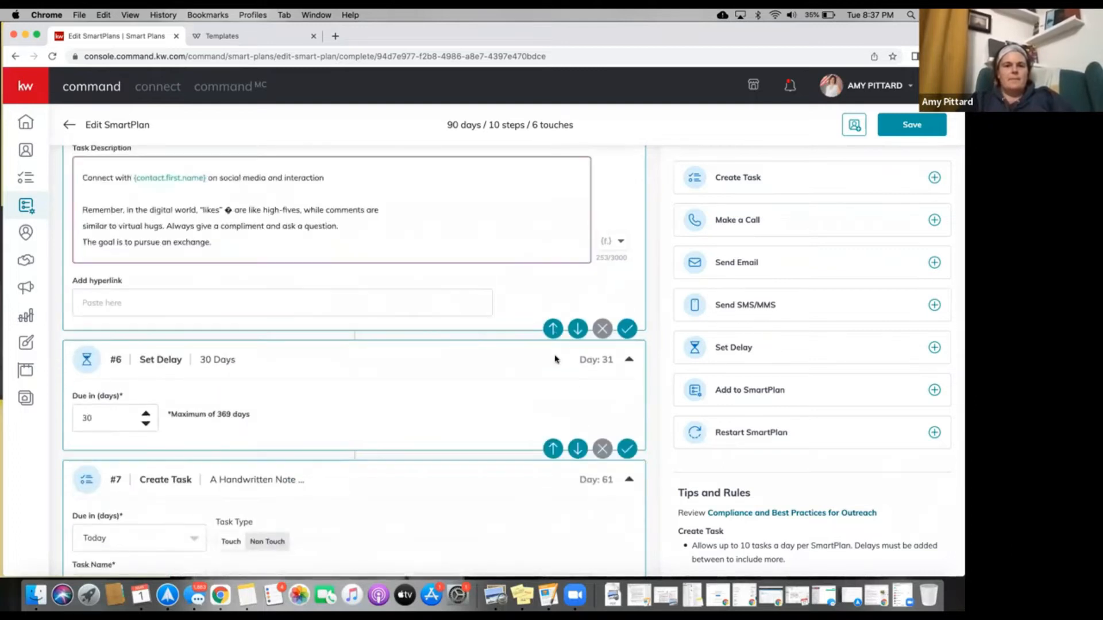
scroll(554, 310, "up", 5)
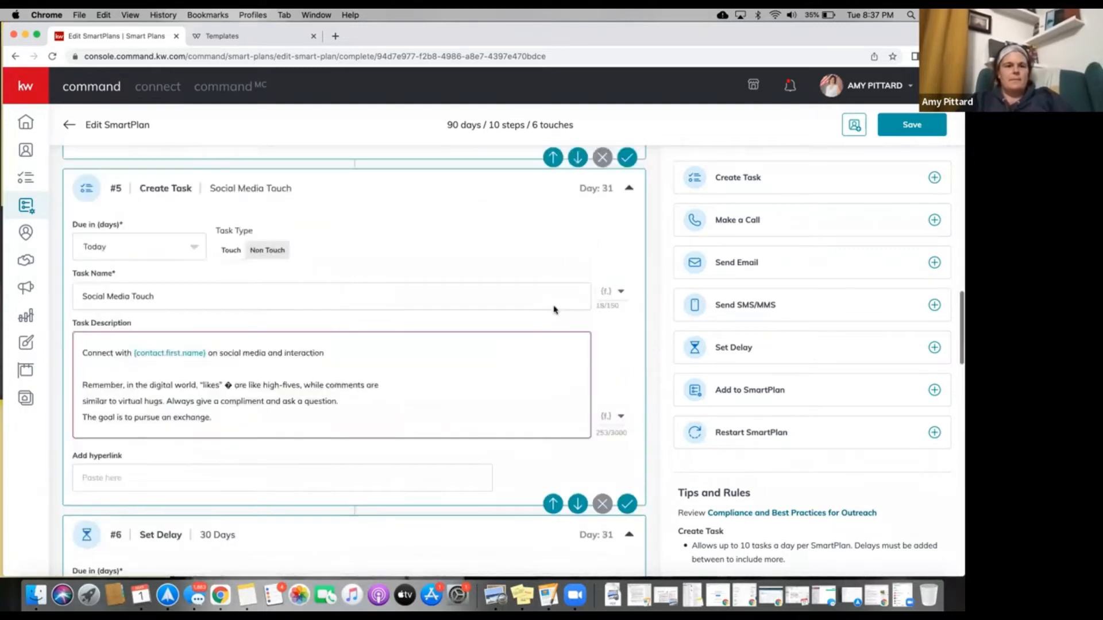
scroll(554, 310, "up", 3)
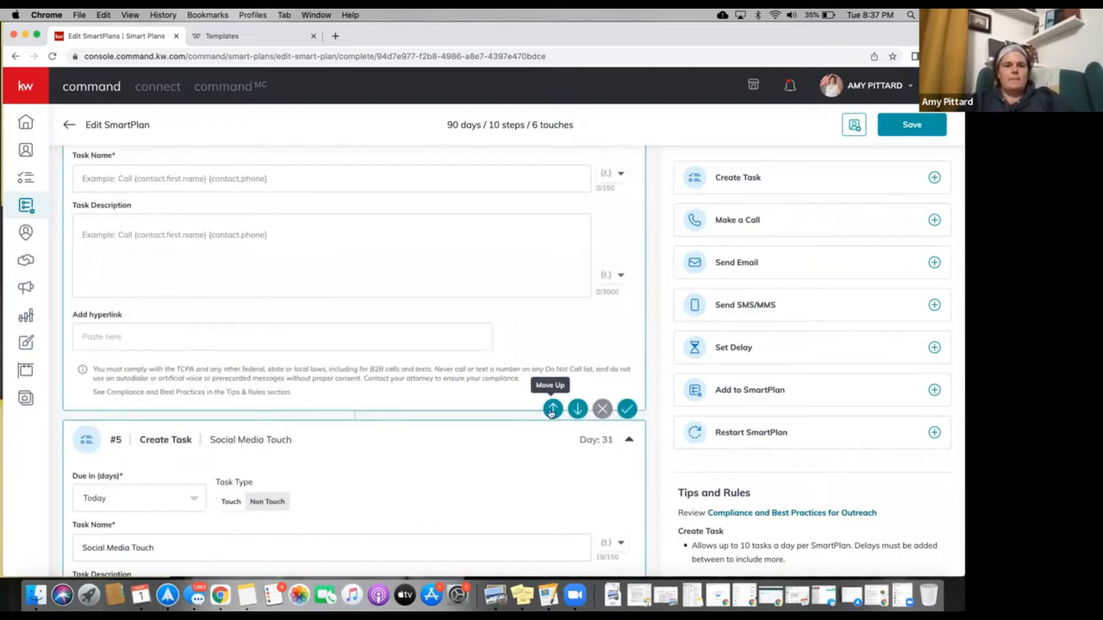
left_click(552, 409)
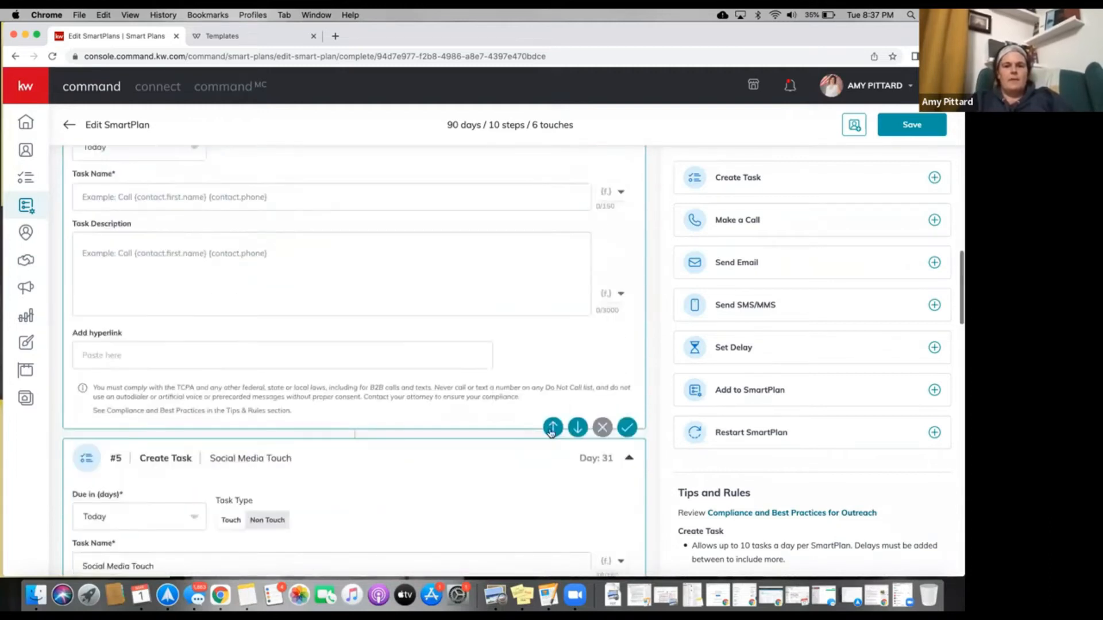
left_click(552, 428)
scroll(530, 401, "up", 12)
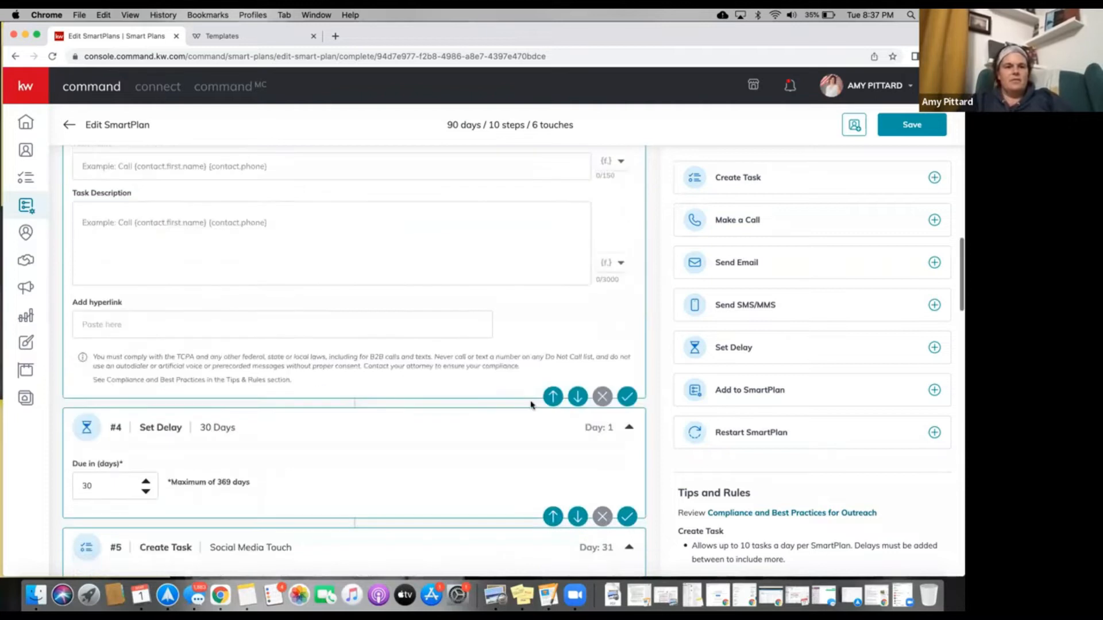
scroll(531, 405, "up", 10)
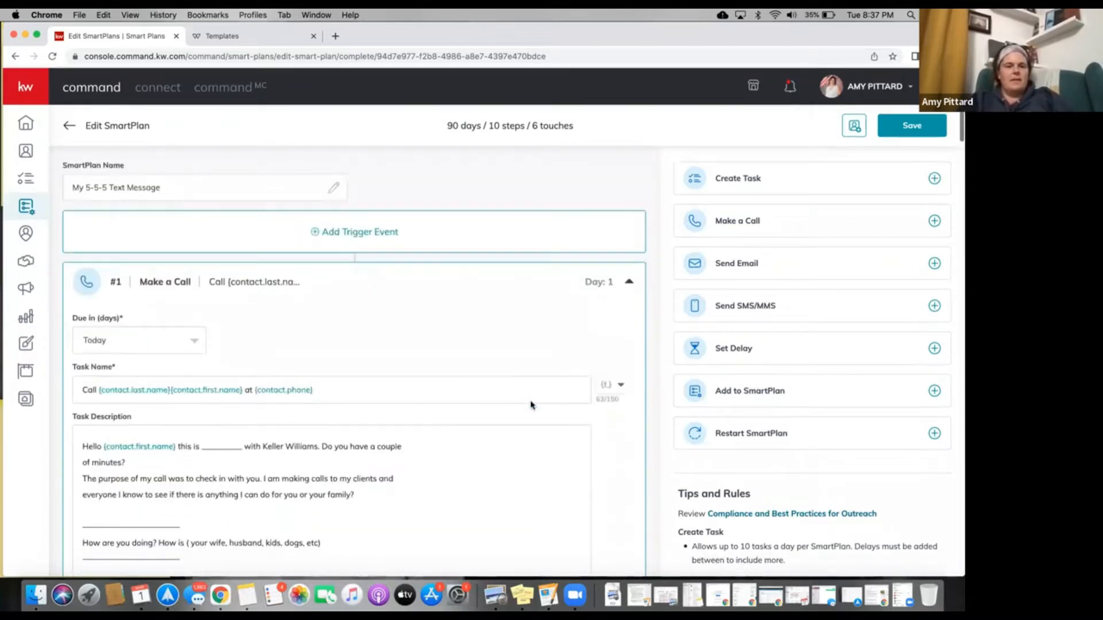
scroll(531, 405, "down", 11)
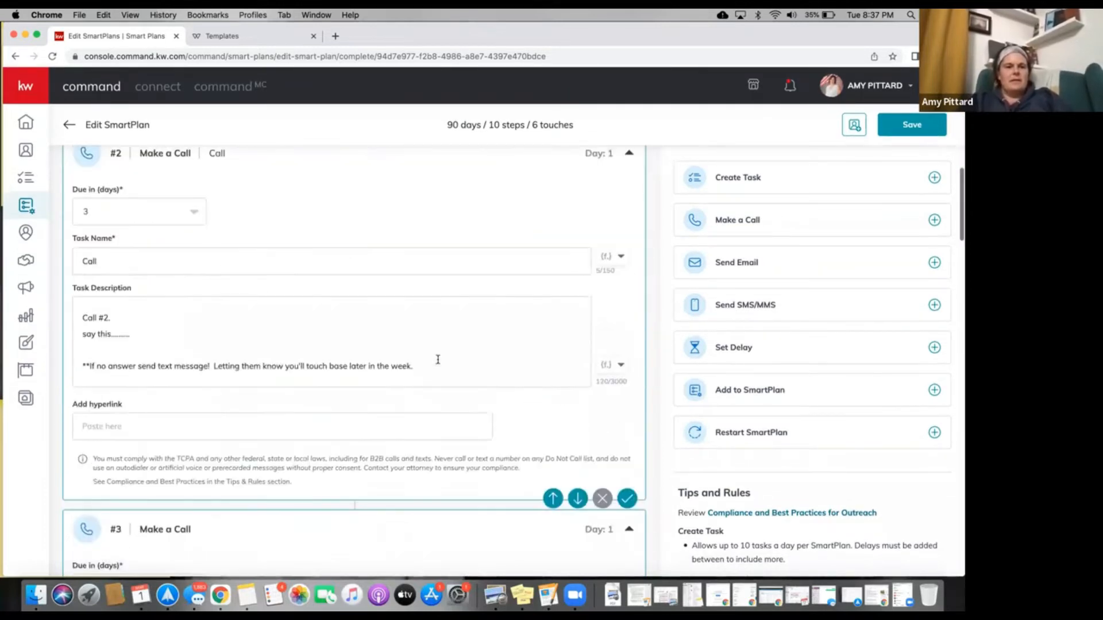
scroll(438, 360, "down", 1)
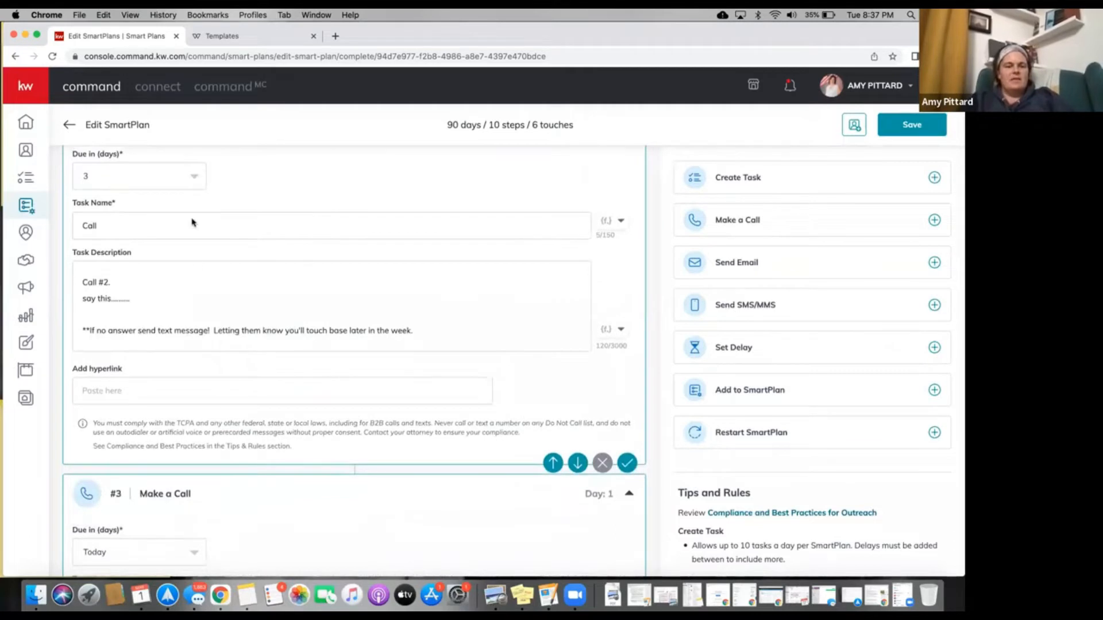
scroll(185, 338, "down", 8)
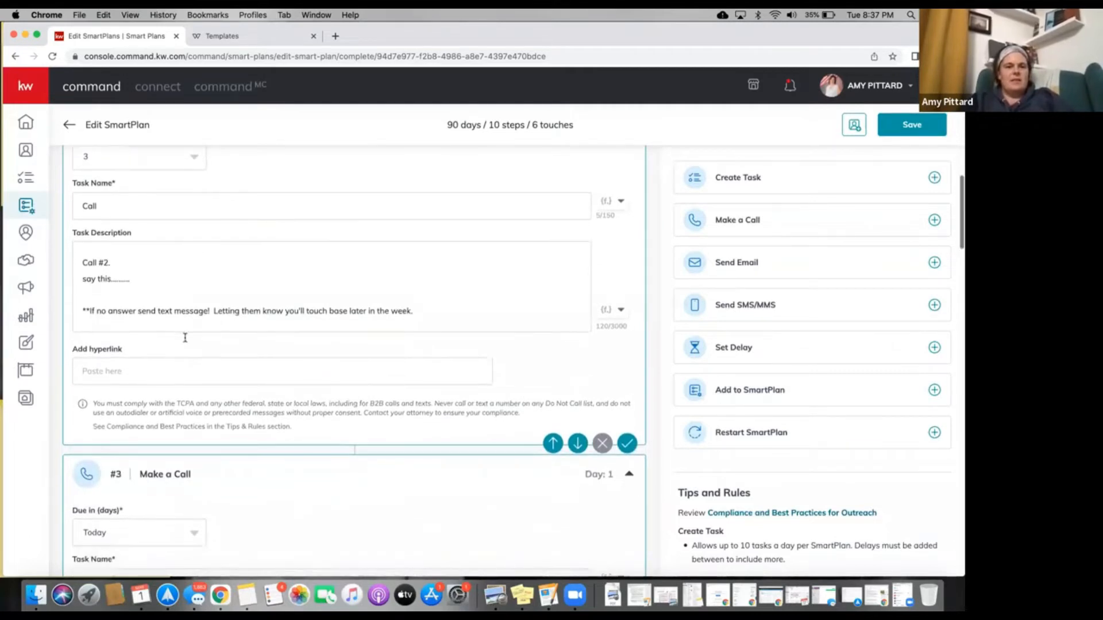
scroll(183, 285, "down", 2)
Make step #3 due in 5 days and name it 'Call #3'.
left_click(152, 298)
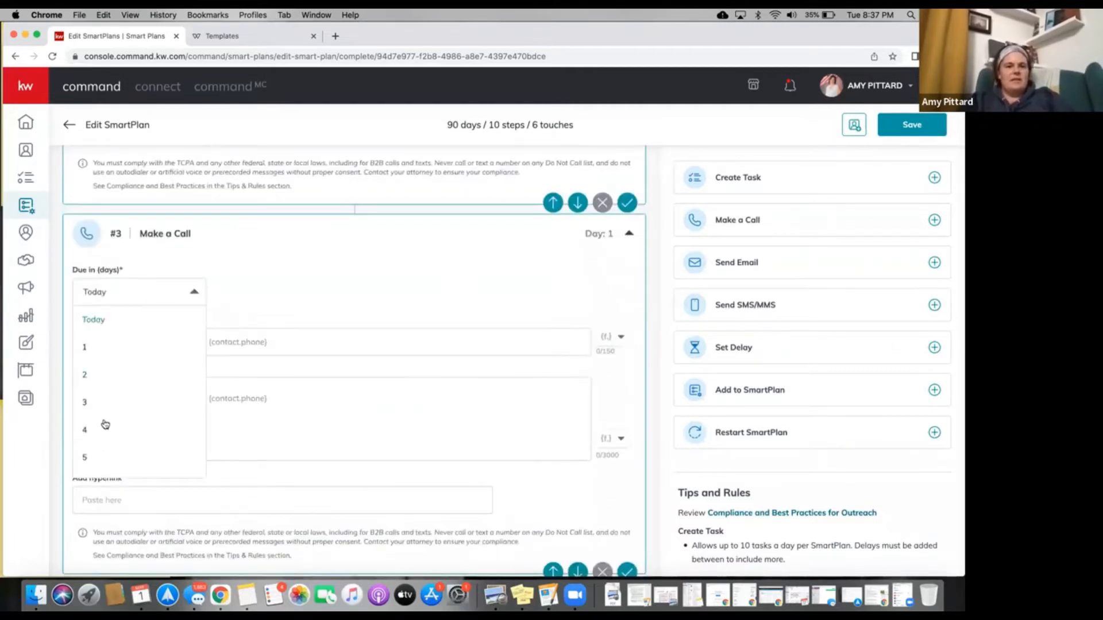
left_click(89, 457)
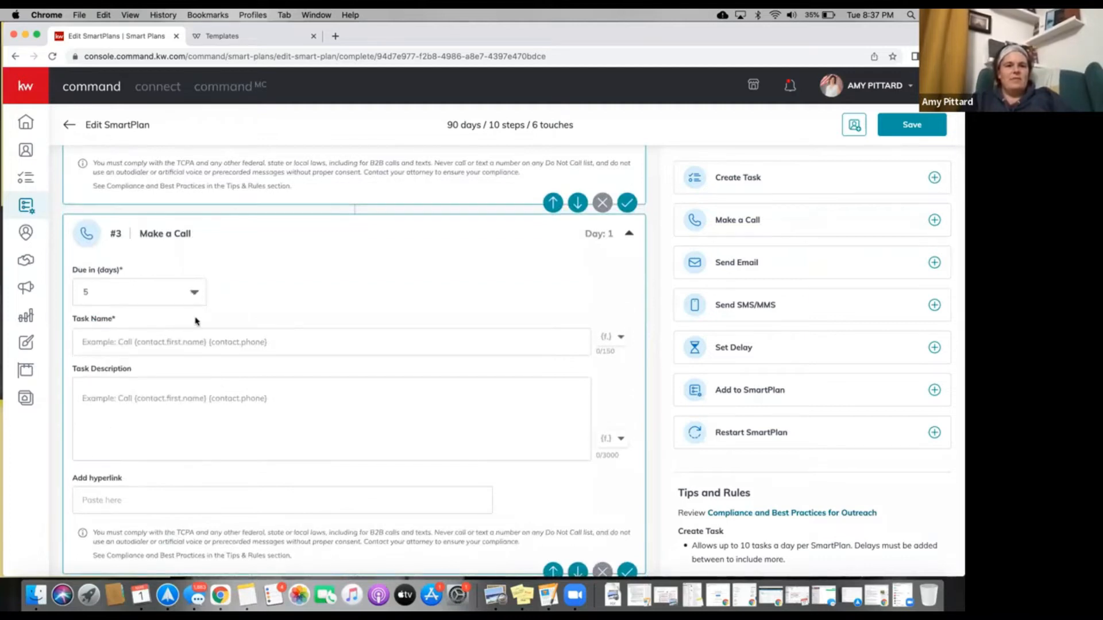
scroll(189, 319, "down", 1)
left_click(195, 318)
type("Call")
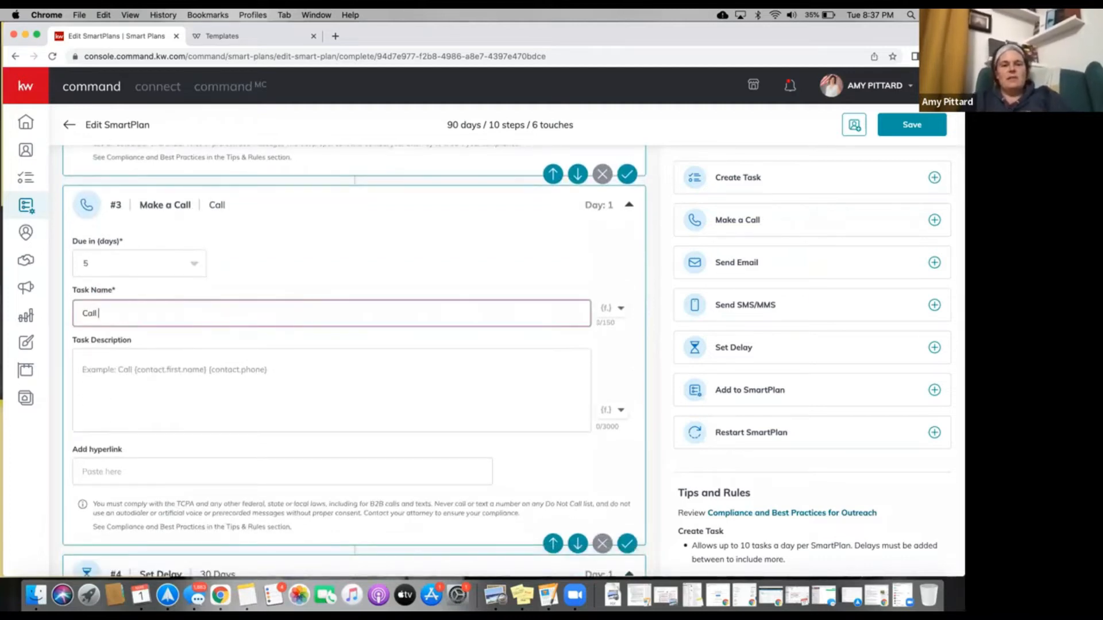
type(" #3")
Describe step #3 as 'Call again', noting that if there's no answer, they can call if they need anything.
left_click(209, 369)
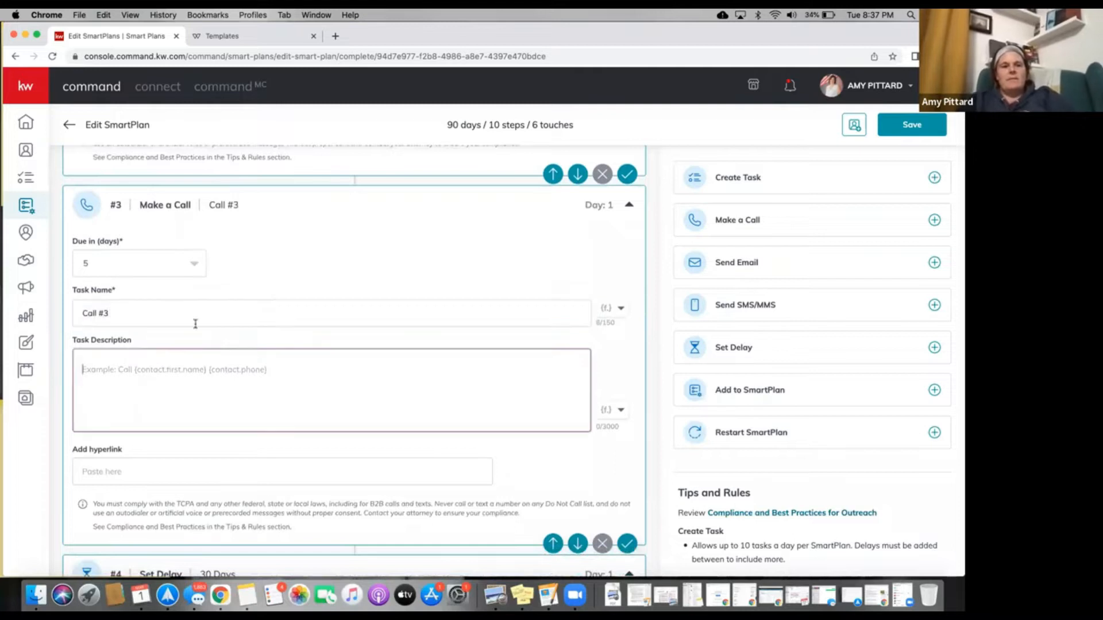
type("Call agent")
key("BackSpace")
key("BackSpace")
key("BackSpace")
type("ain **if not")
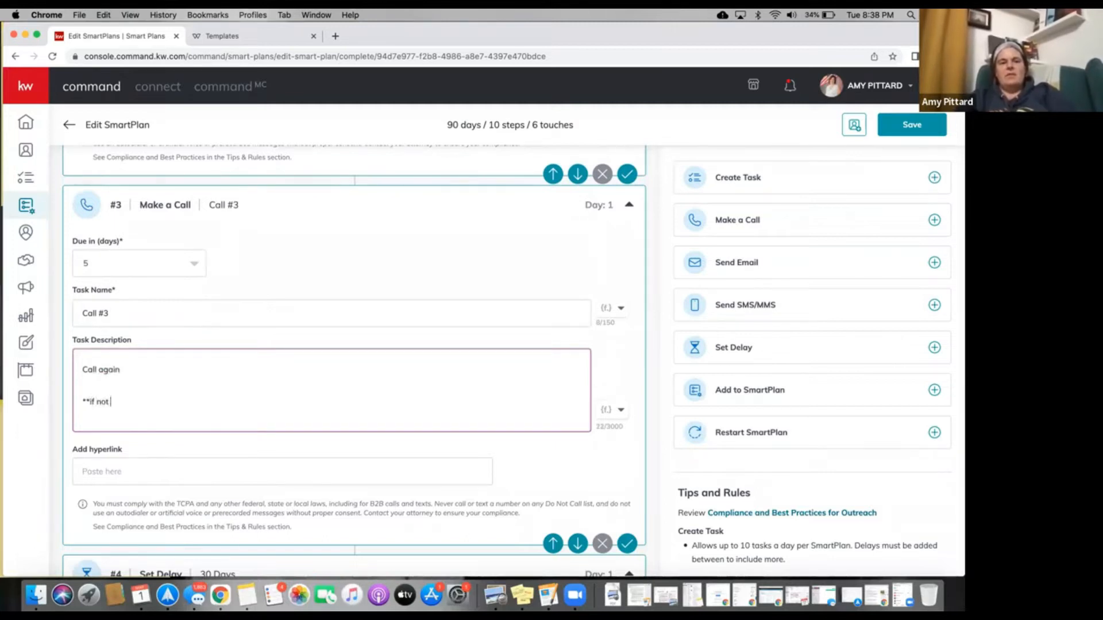
type(" answer them")
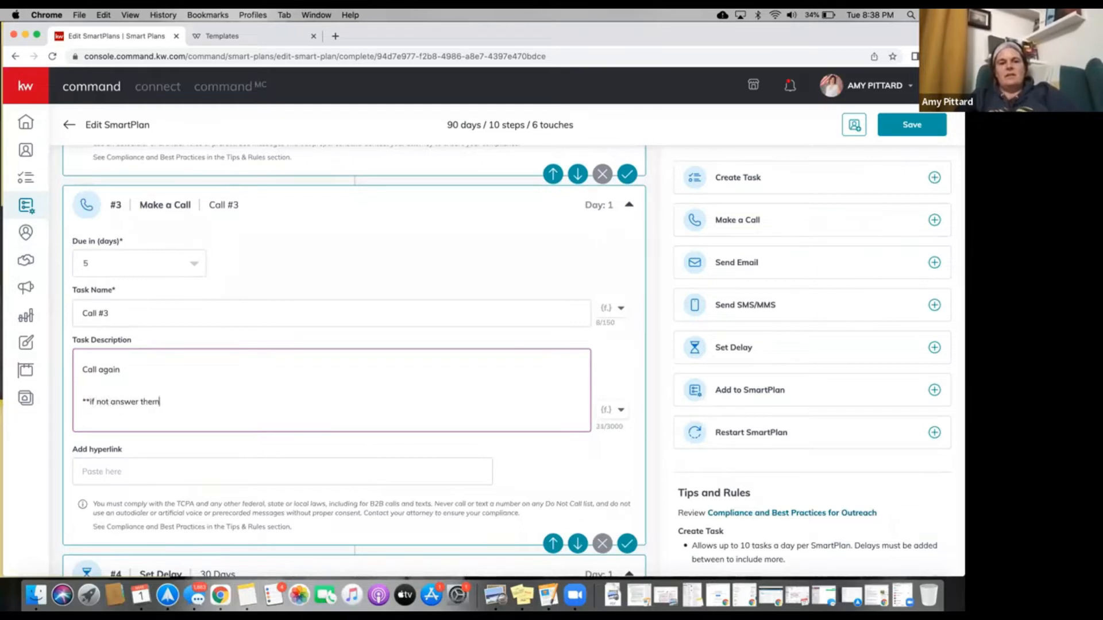
key("BackSpace")
key("BackSpace")
key("BackSpace")
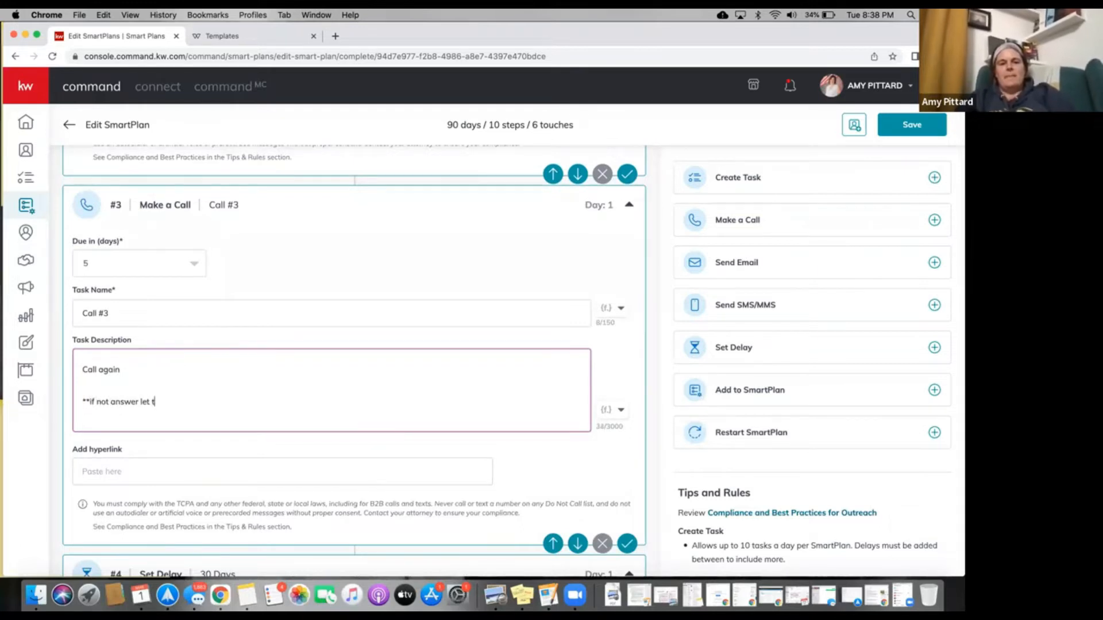
type("know ")
type("that you")
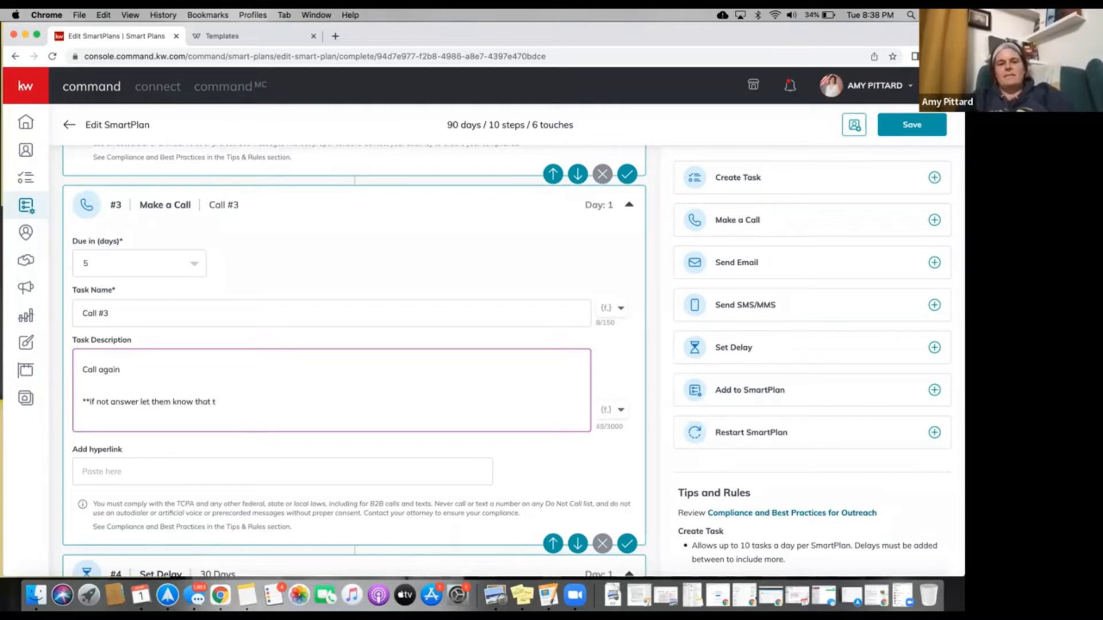
key("BackSpace")
key("BackSpace")
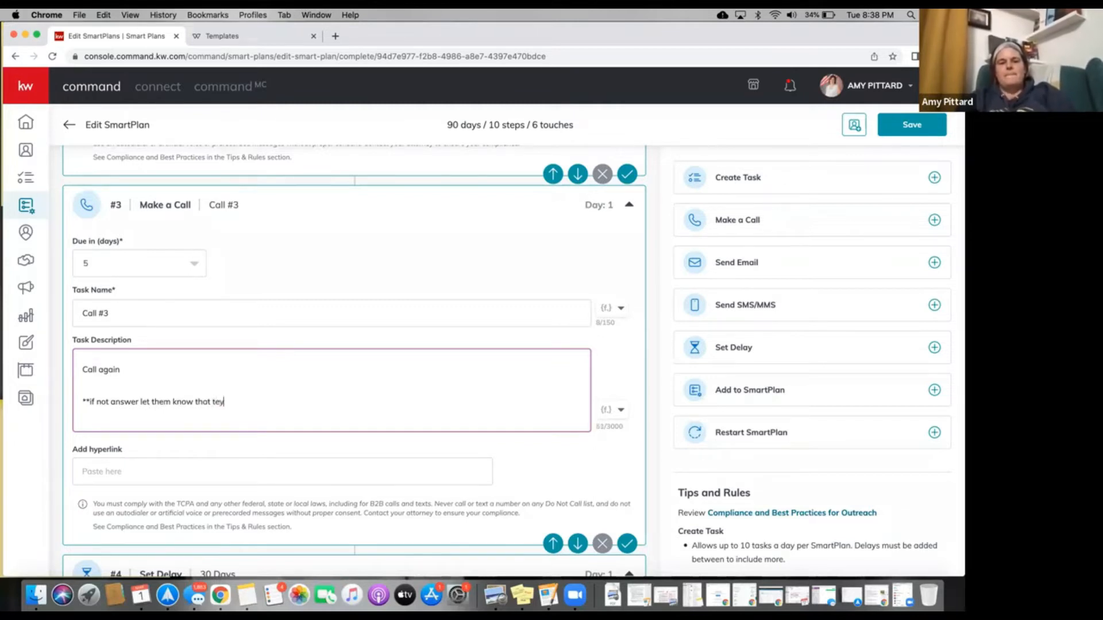
type("hey can call if they need anything!")
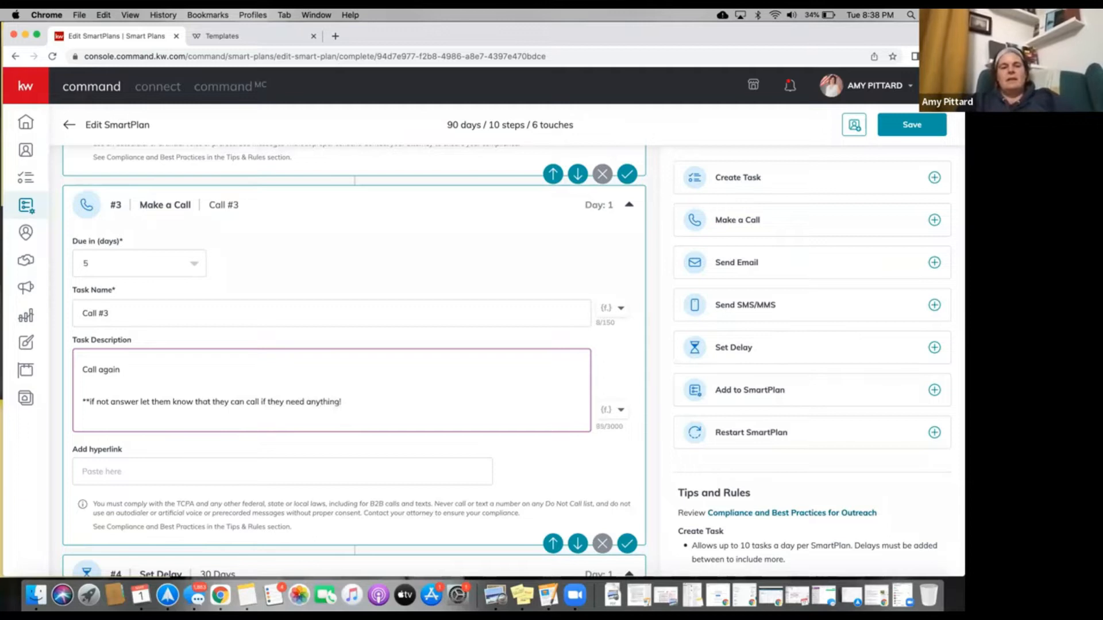
scroll(178, 368, "down", 5)
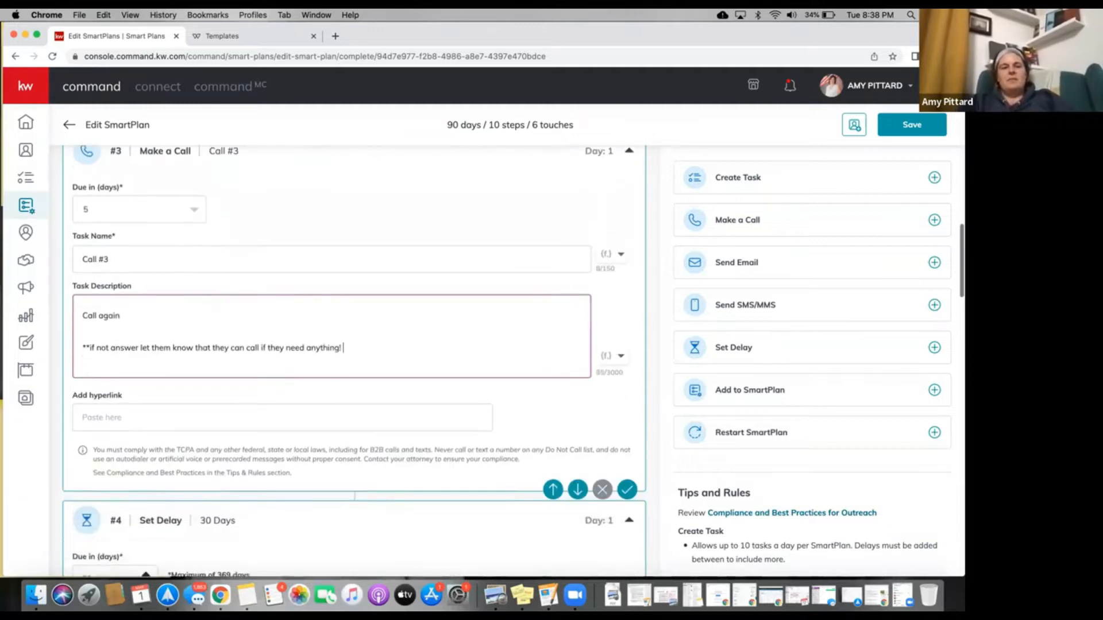
scroll(178, 368, "up", 1)
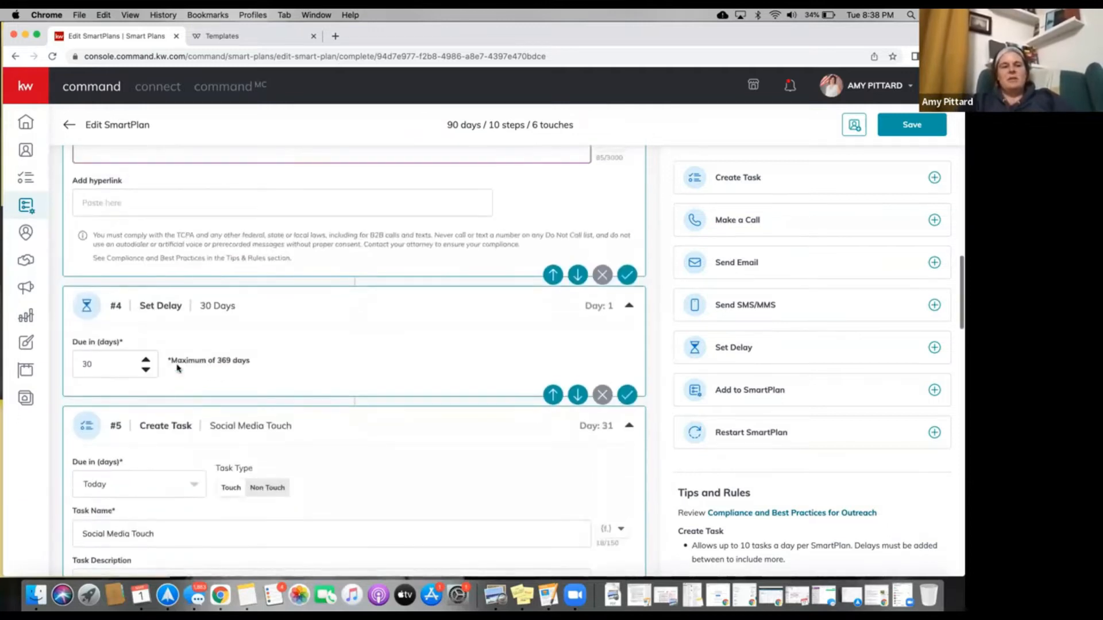
scroll(192, 330, "up", 15)
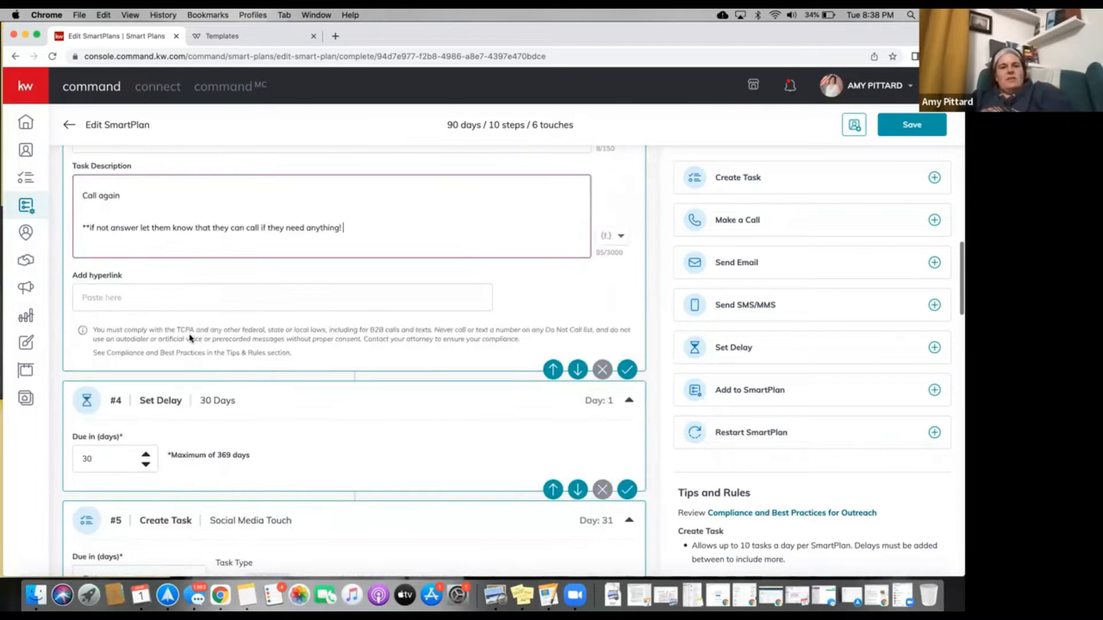
scroll(190, 339, "up", 8)
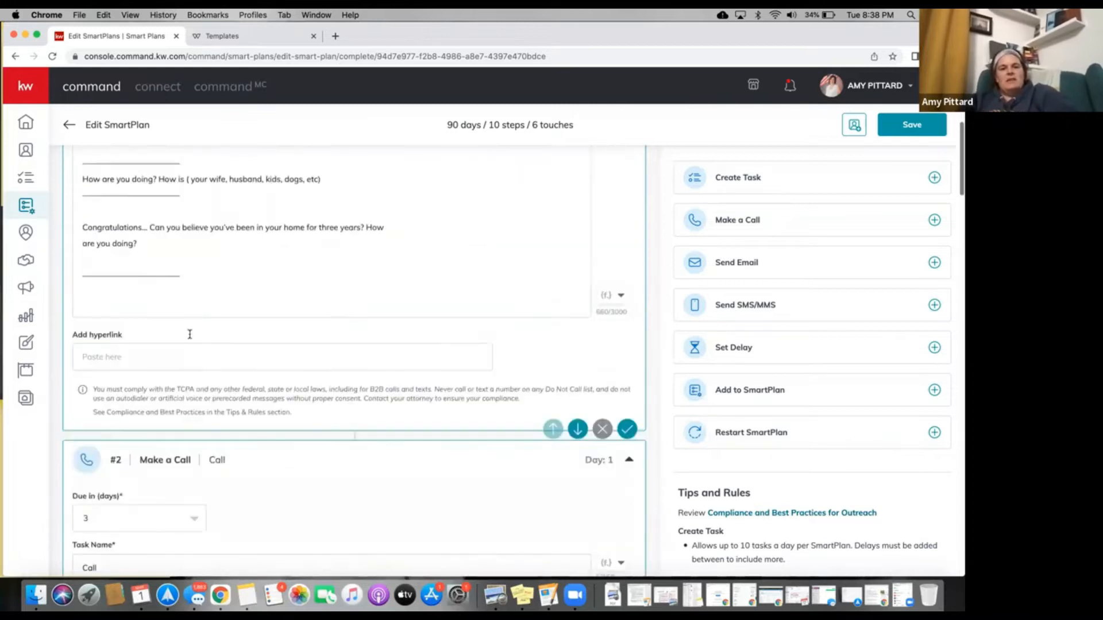
scroll(196, 253, "up", 4)
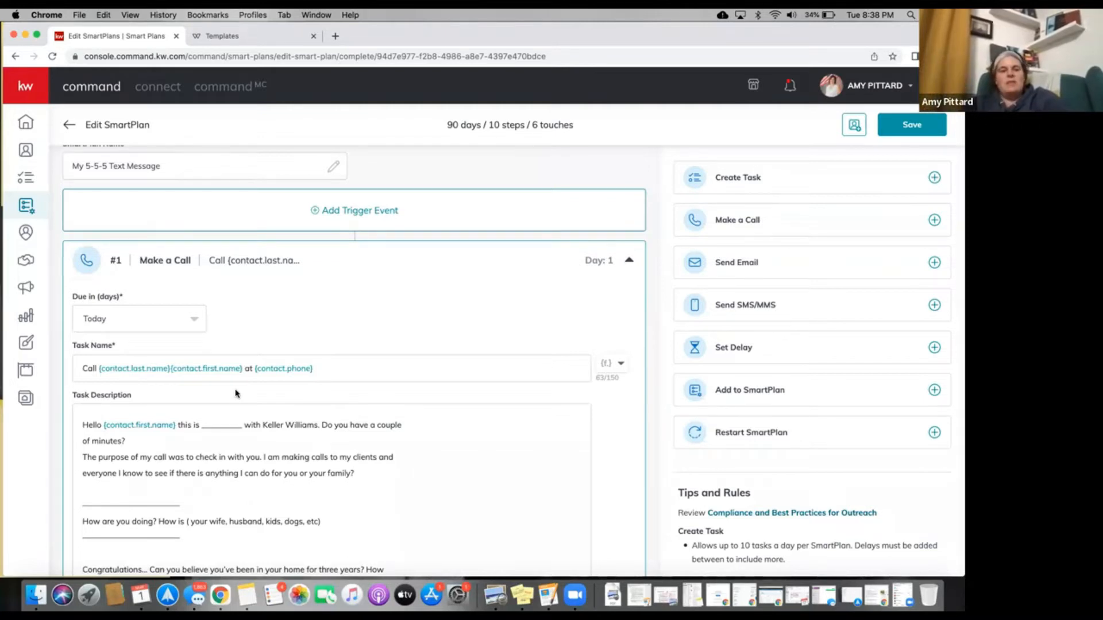
scroll(236, 393, "down", 1)
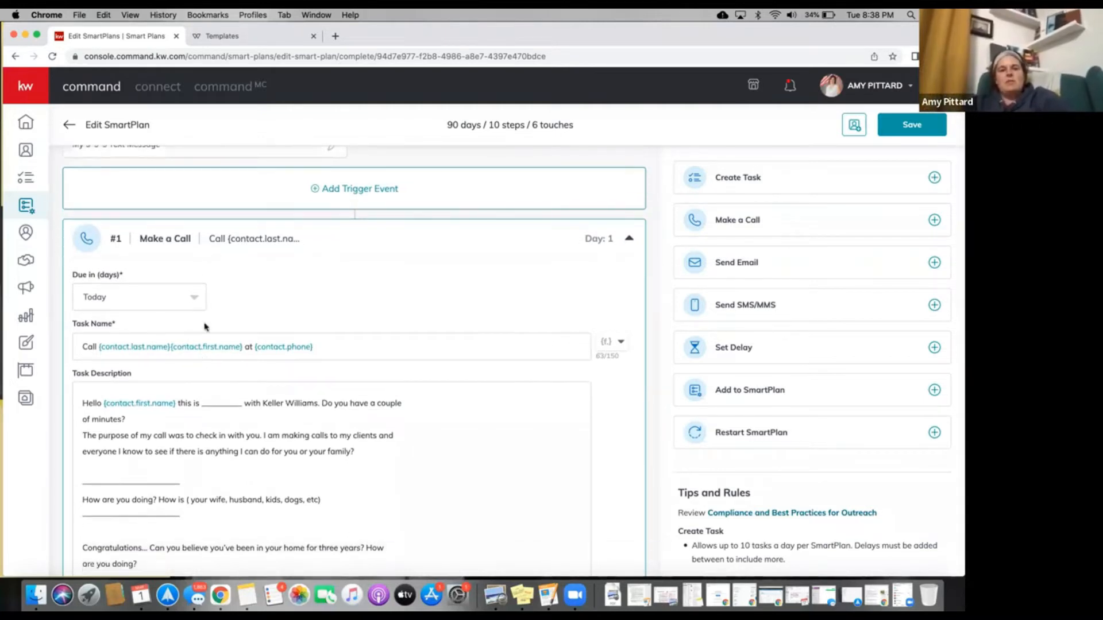
scroll(198, 336, "down", 10)
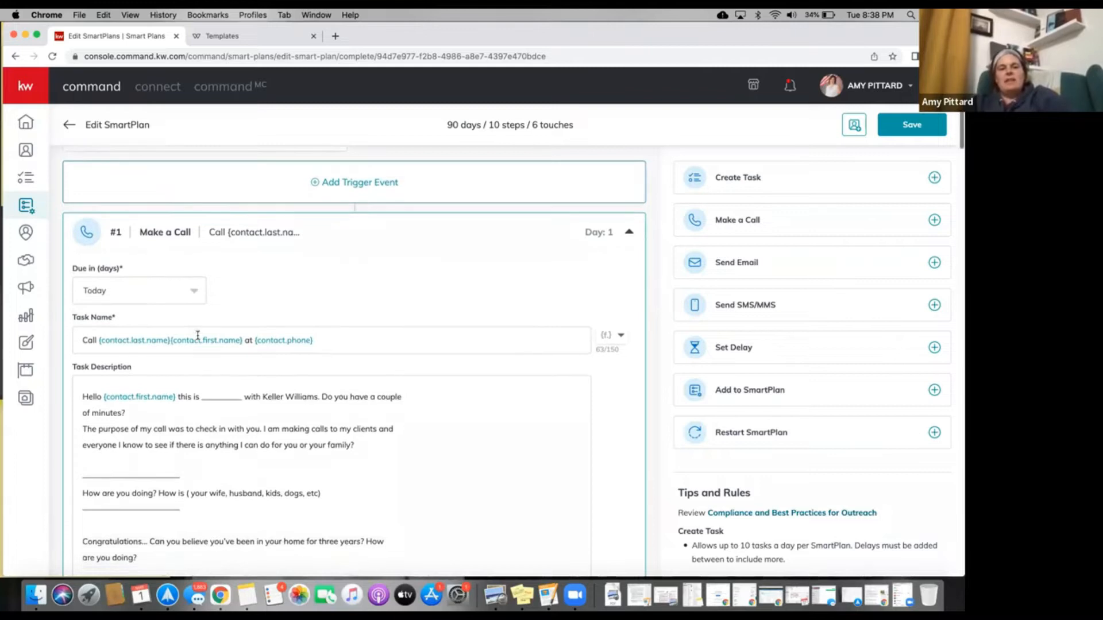
scroll(217, 398, "down", 1)
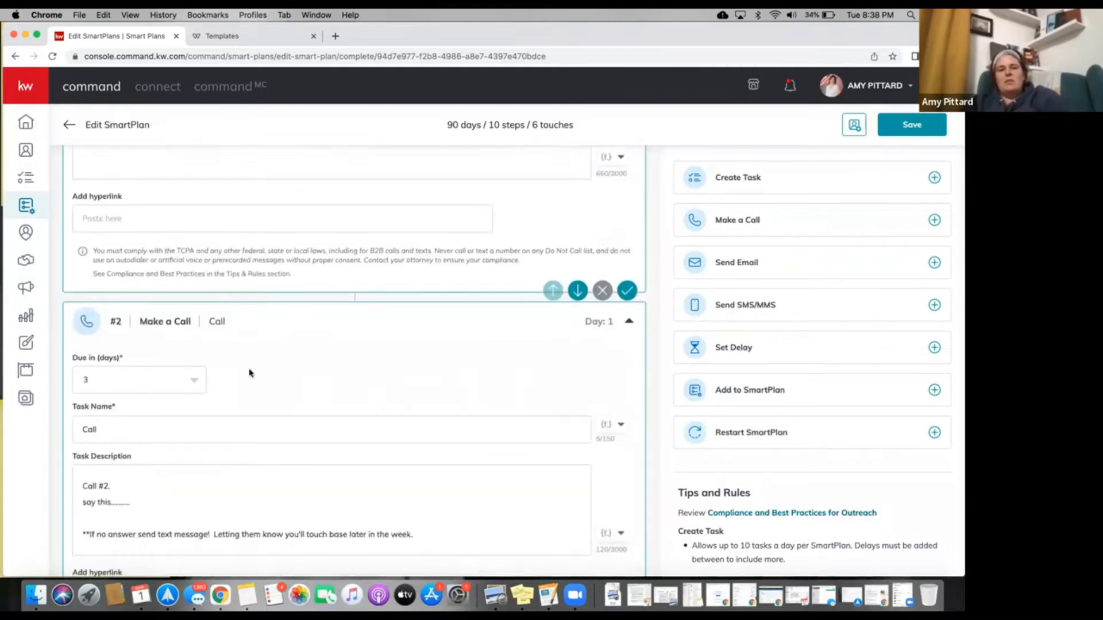
scroll(248, 373, "up", 2)
scroll(249, 372, "down", 10)
scroll(249, 372, "down", 10)
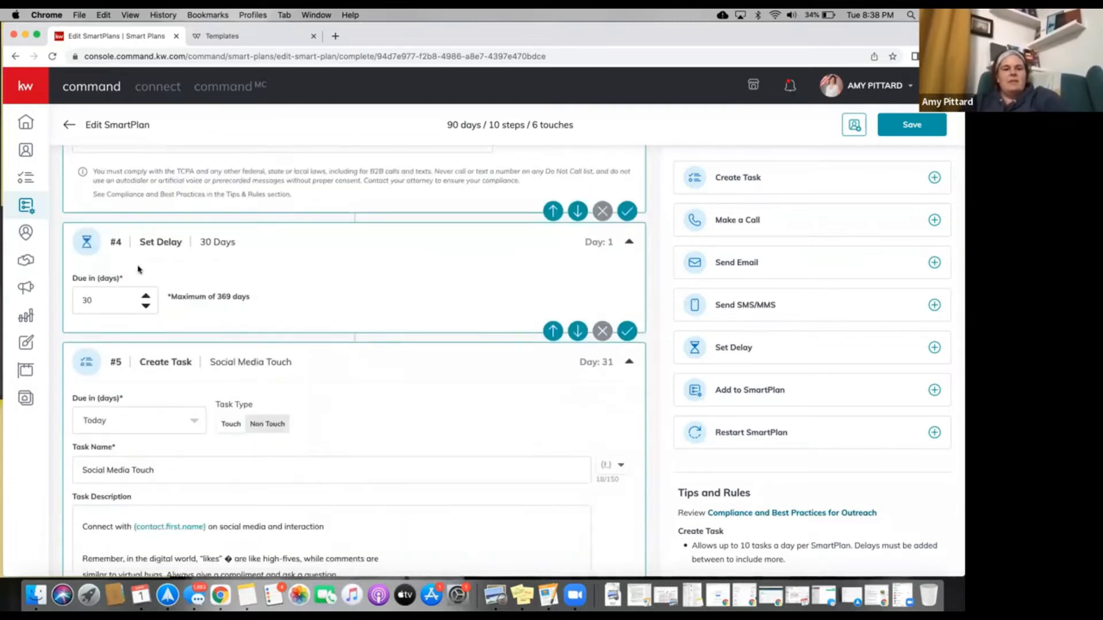
scroll(154, 392, "down", 2)
scroll(154, 392, "down", 4)
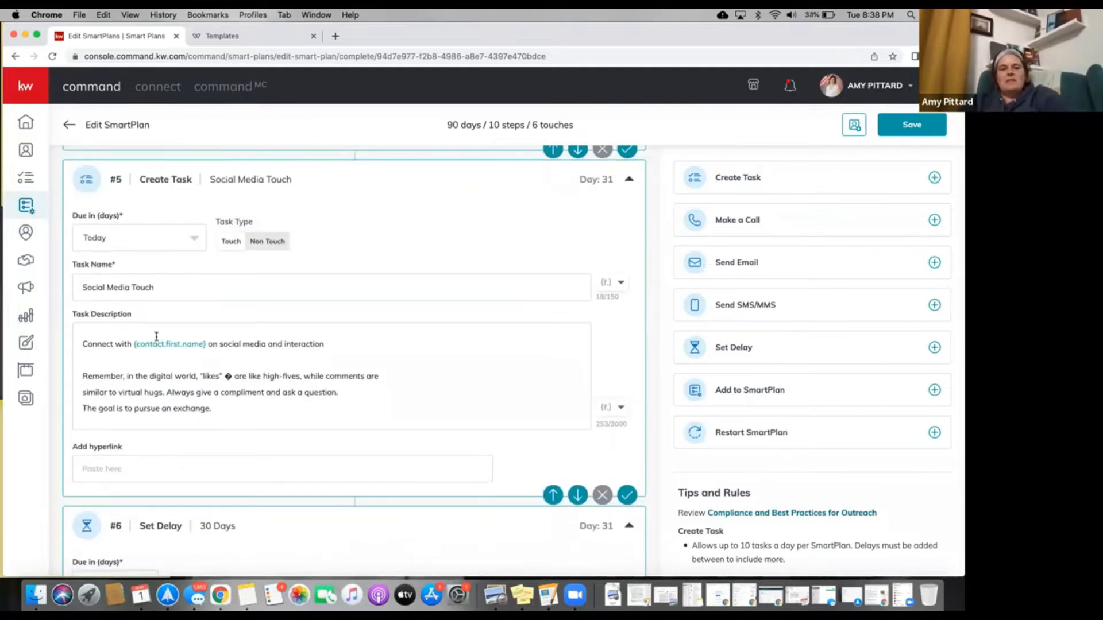
scroll(157, 345, "down", 6)
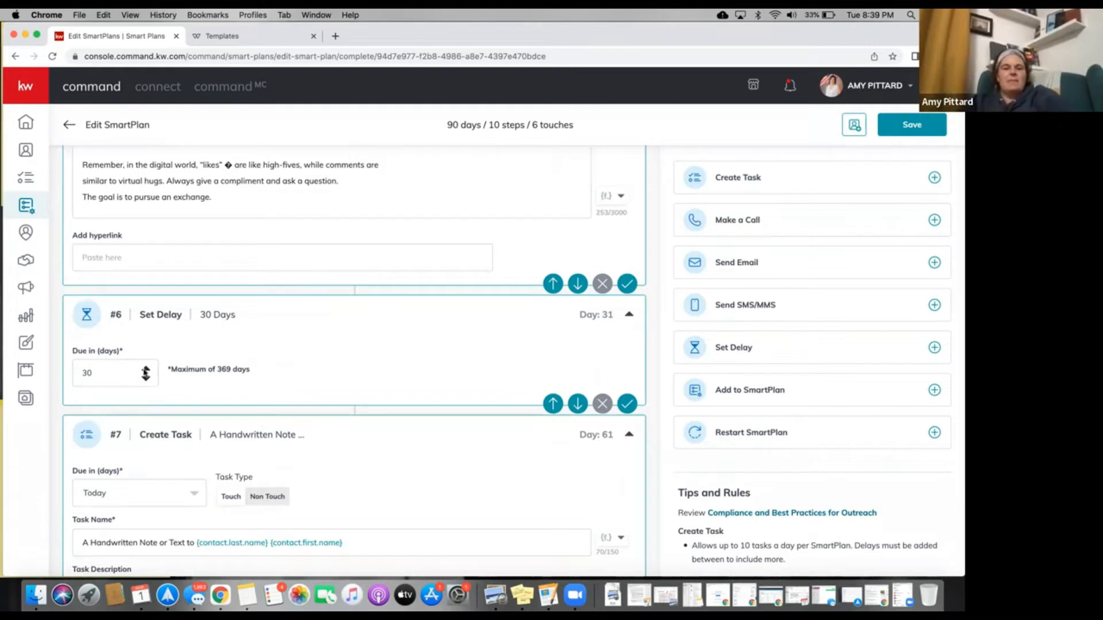
scroll(152, 378, "down", 15)
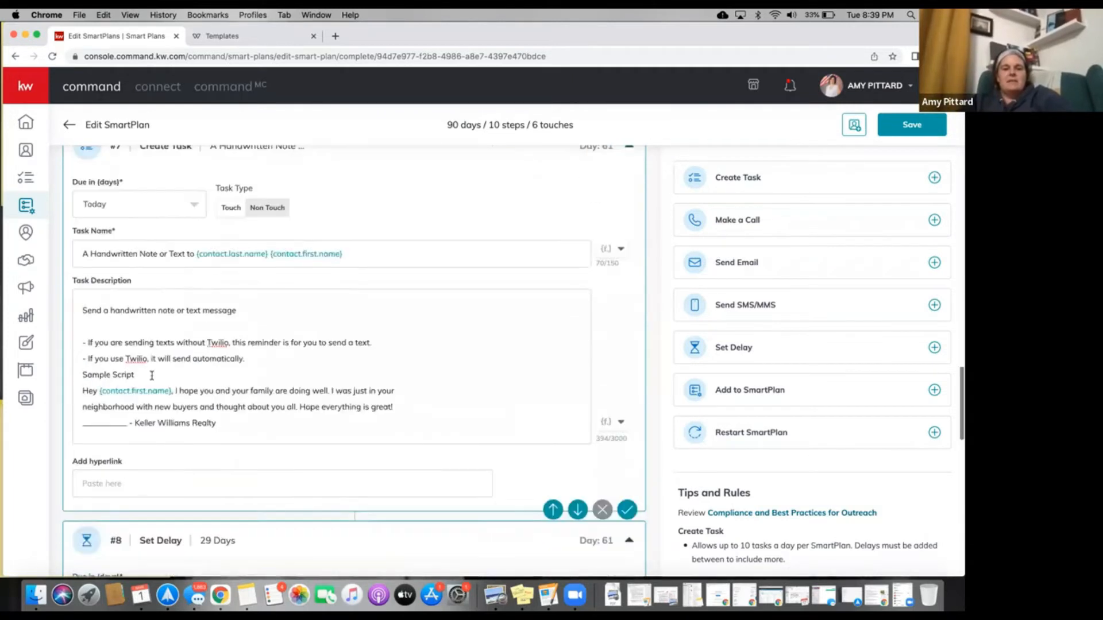
scroll(152, 378, "down", 5)
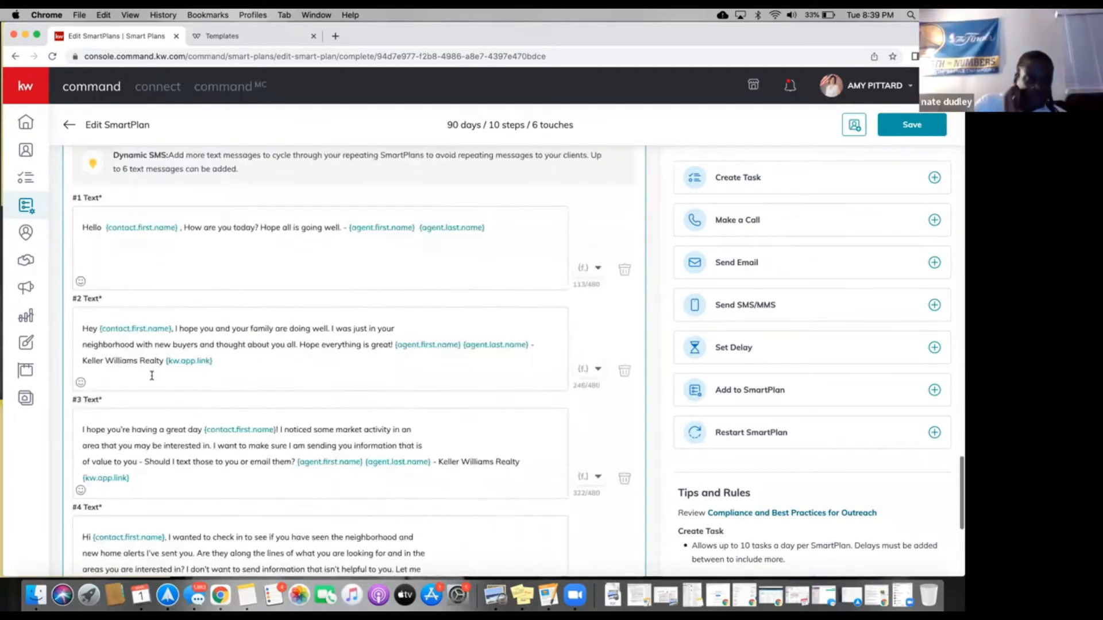
scroll(153, 378, "down", 5)
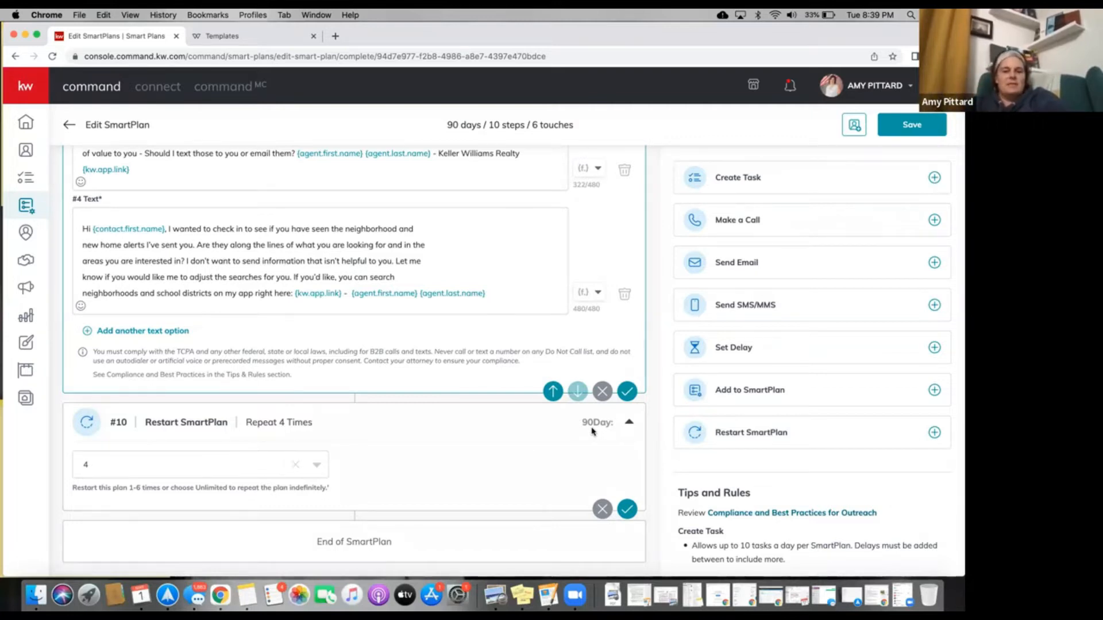
scroll(593, 430, "up", 3)
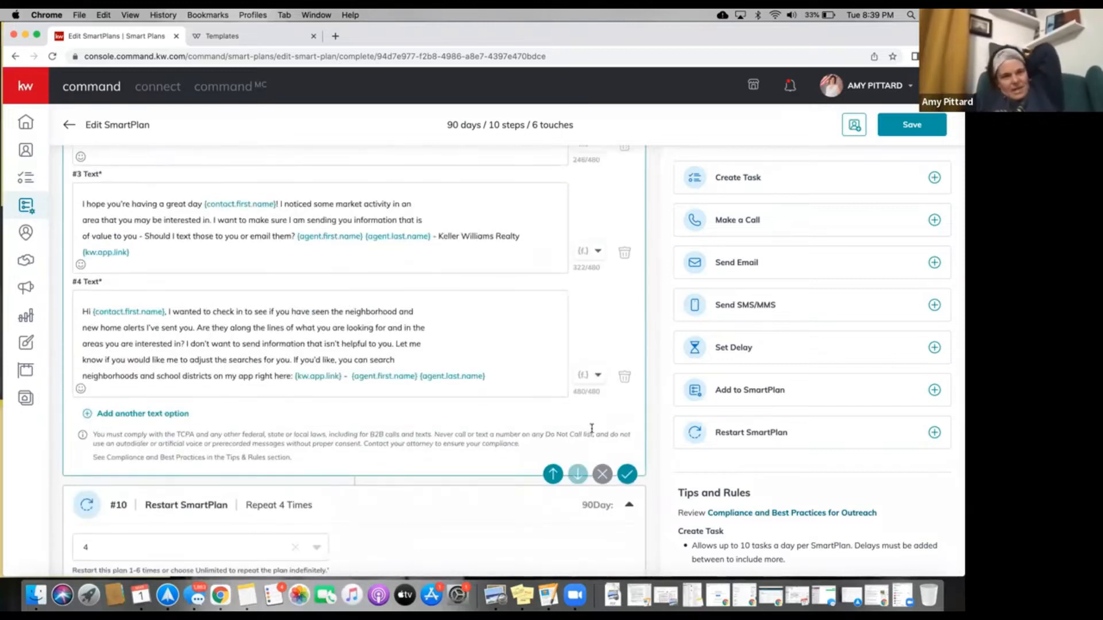
scroll(592, 430, "up", 4)
scroll(592, 430, "up", 3)
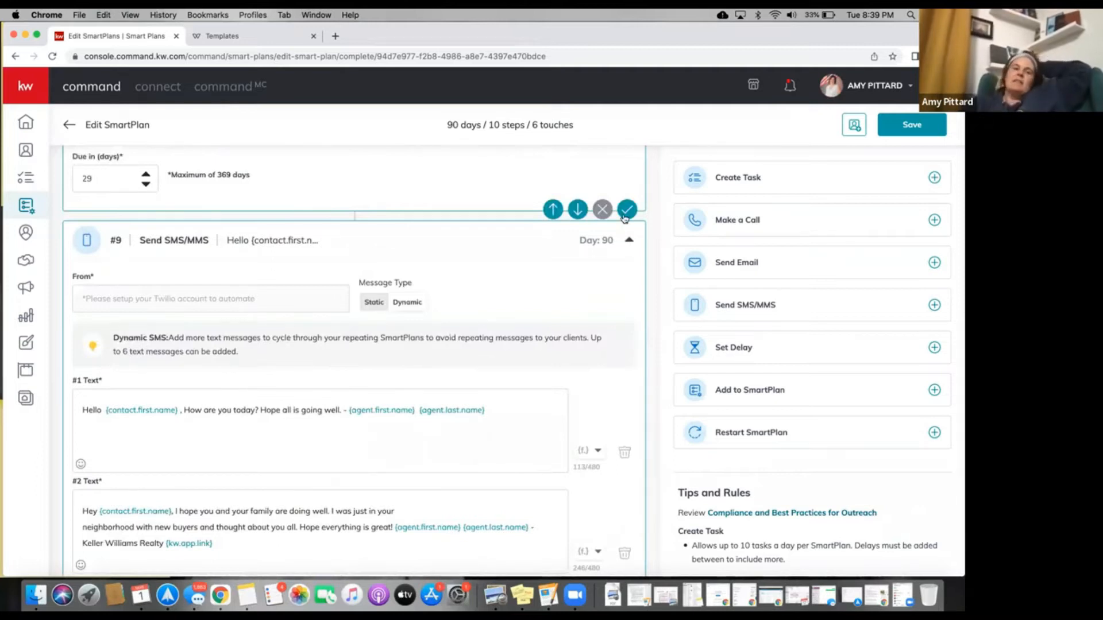
scroll(375, 319, "down", 3)
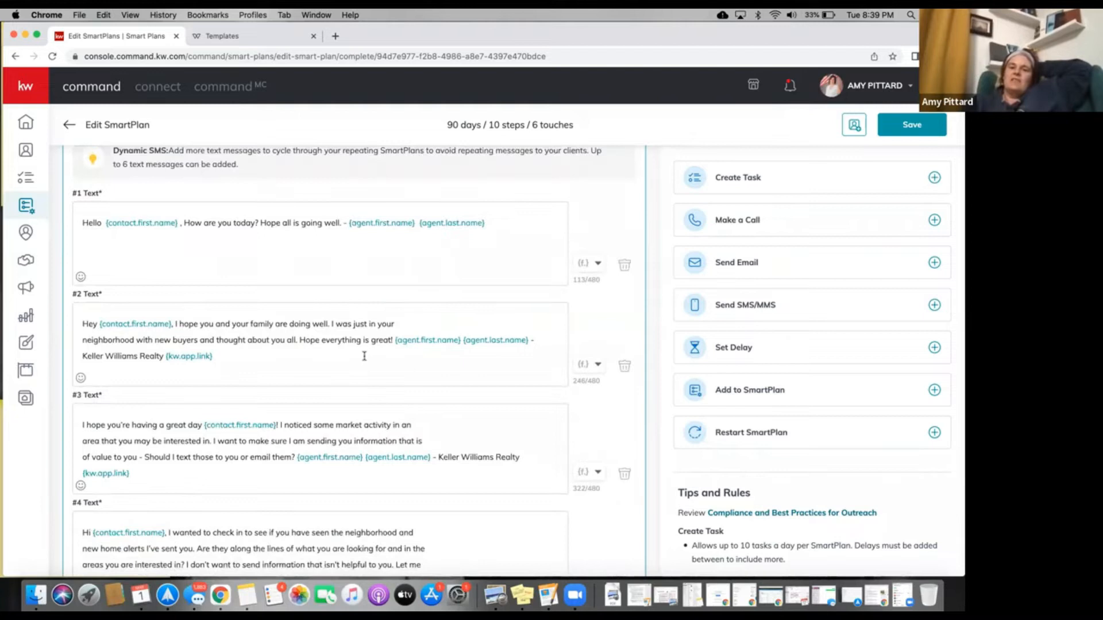
scroll(365, 356, "up", 2)
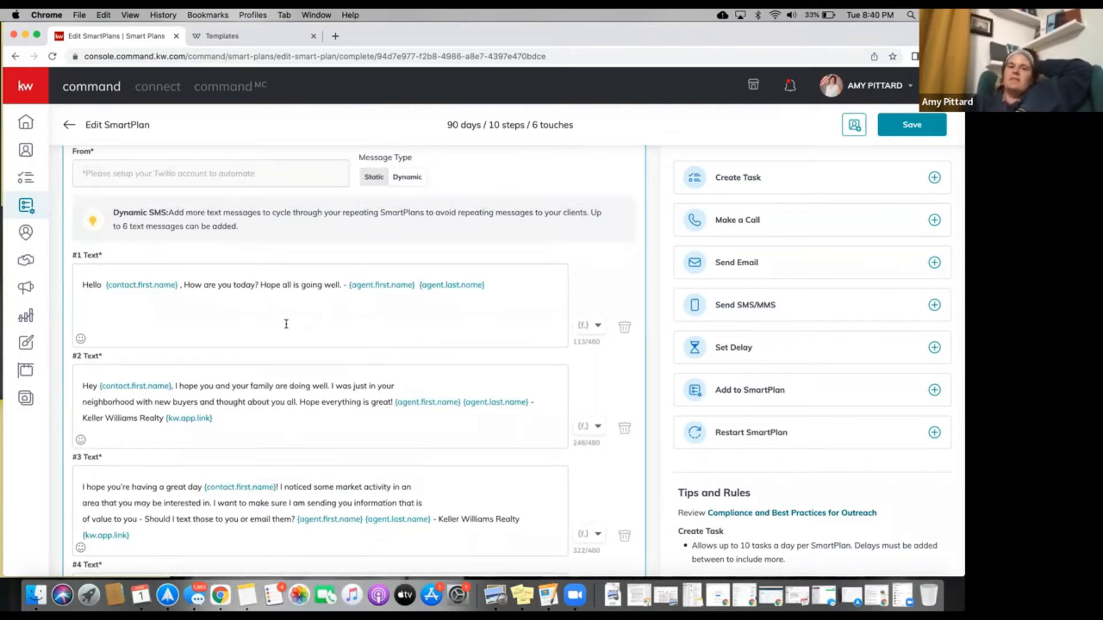
scroll(263, 415, "down", 5)
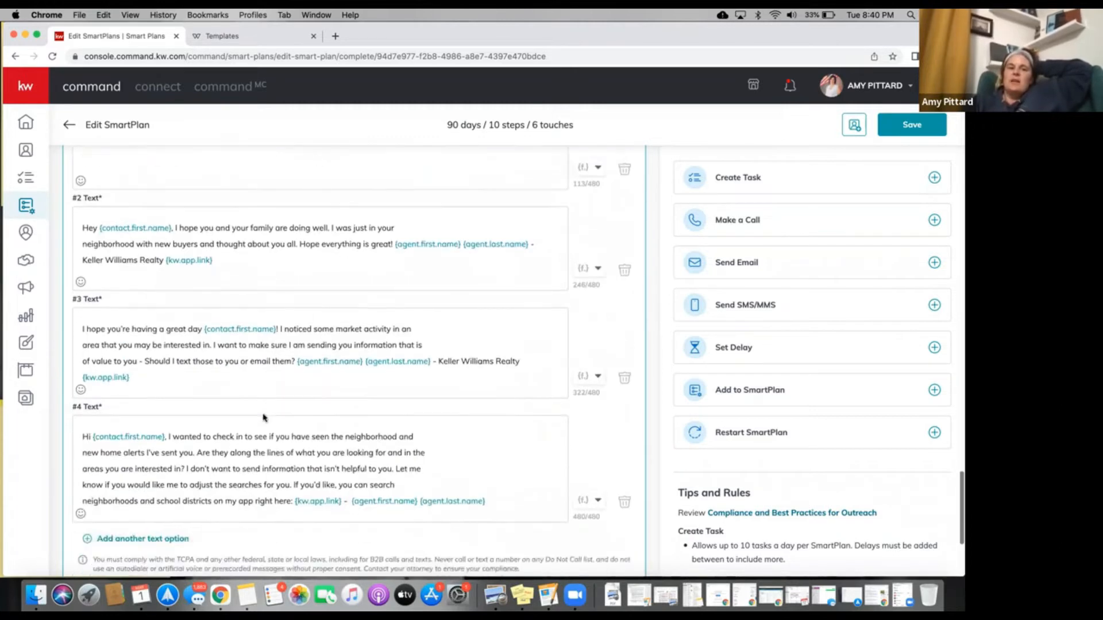
scroll(263, 415, "down", 1)
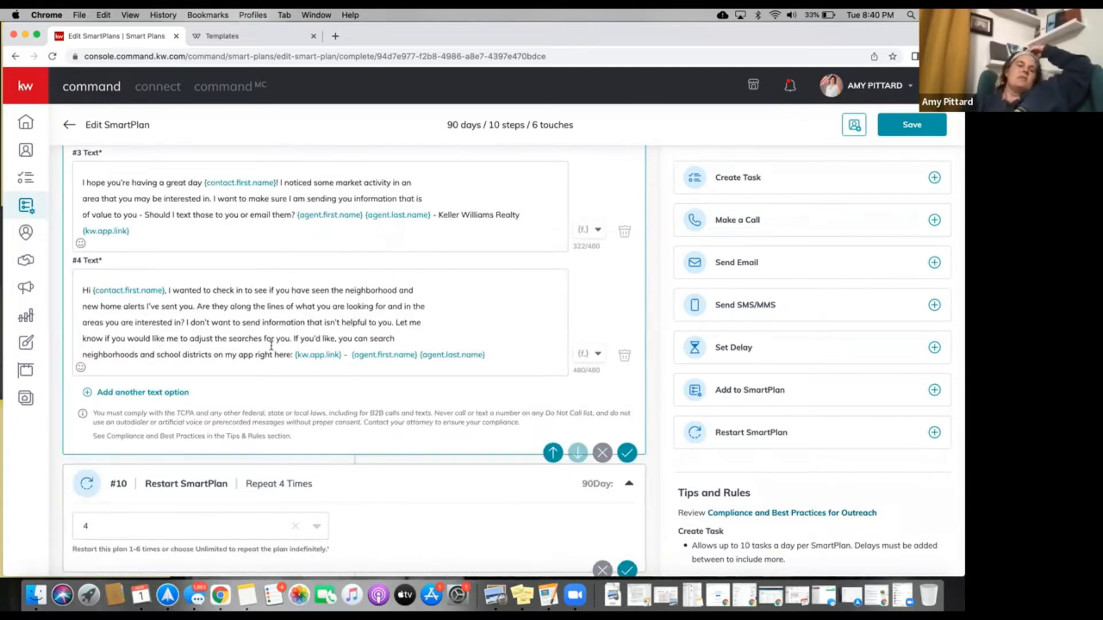
scroll(271, 345, "up", 6)
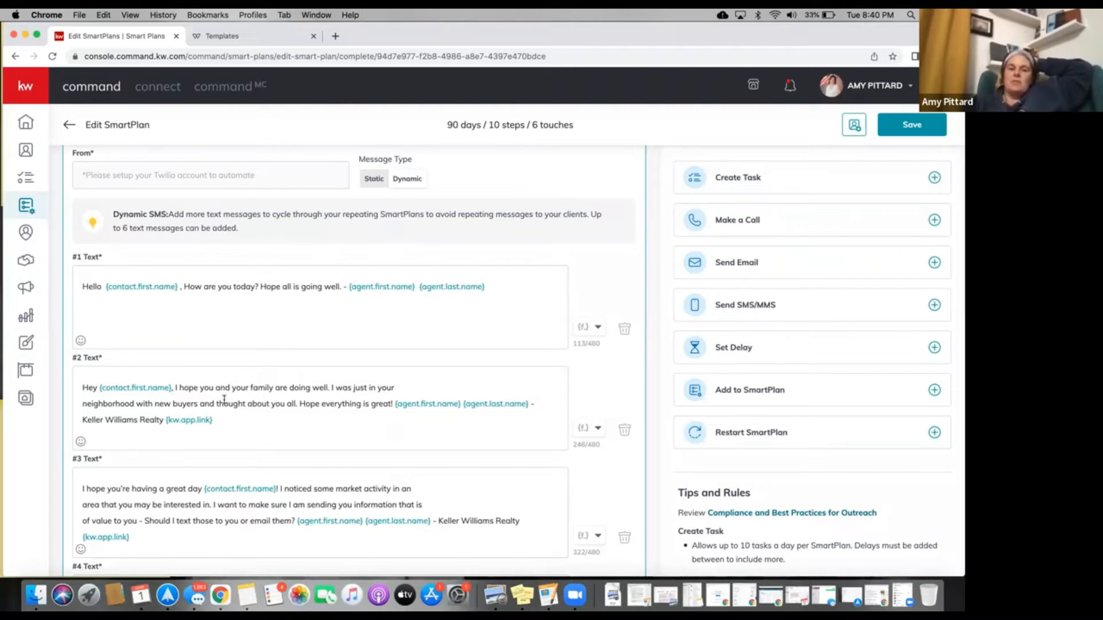
scroll(227, 398, "down", 3)
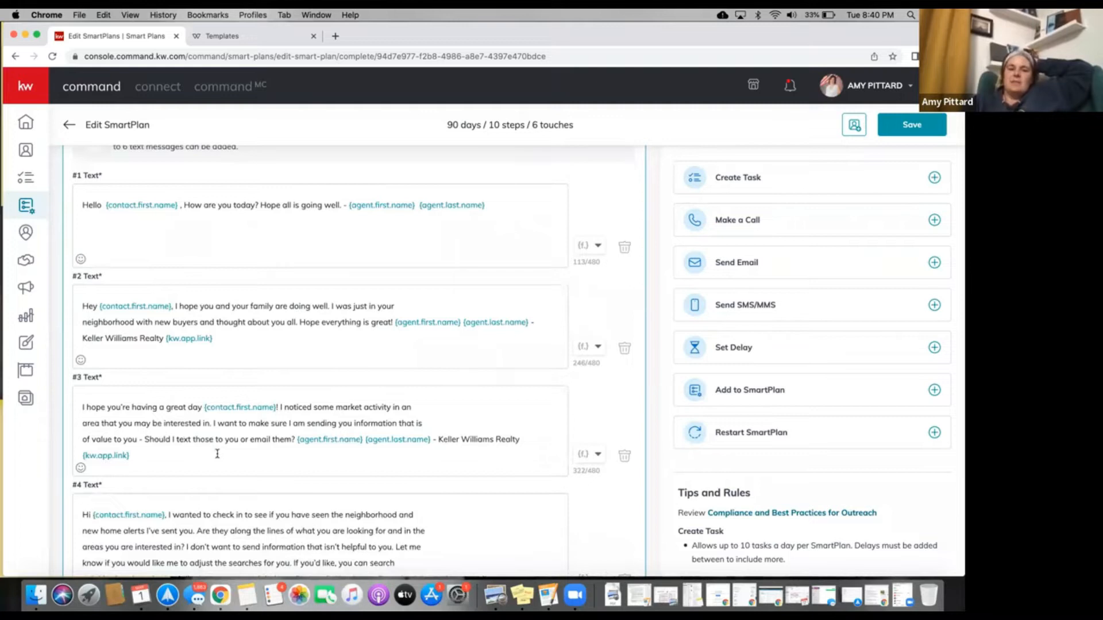
scroll(217, 453, "up", 7)
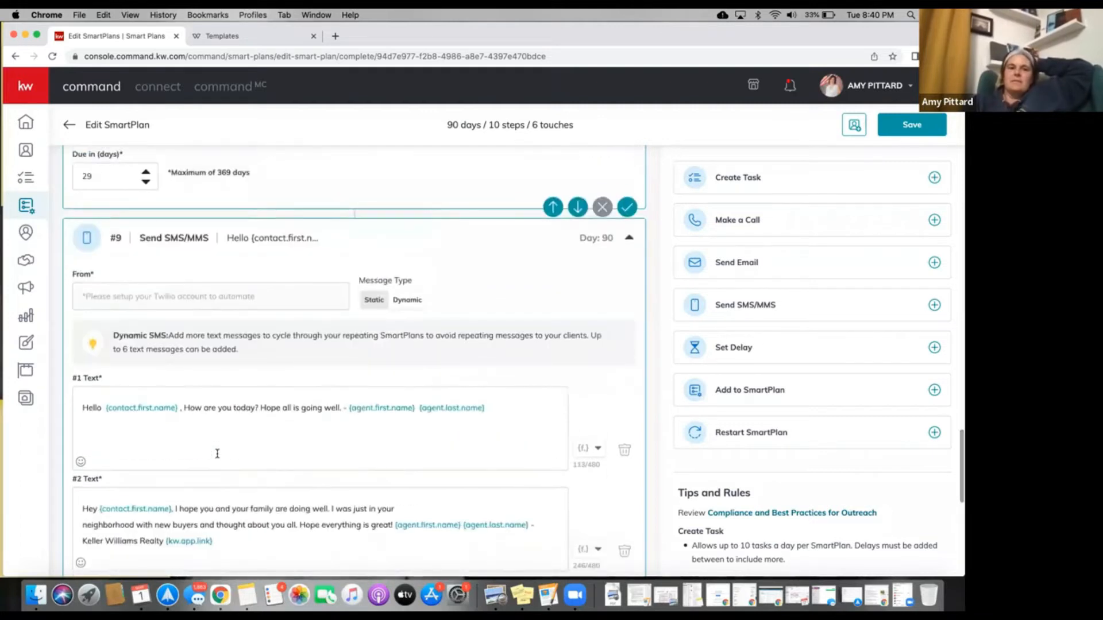
scroll(218, 454, "down", 2)
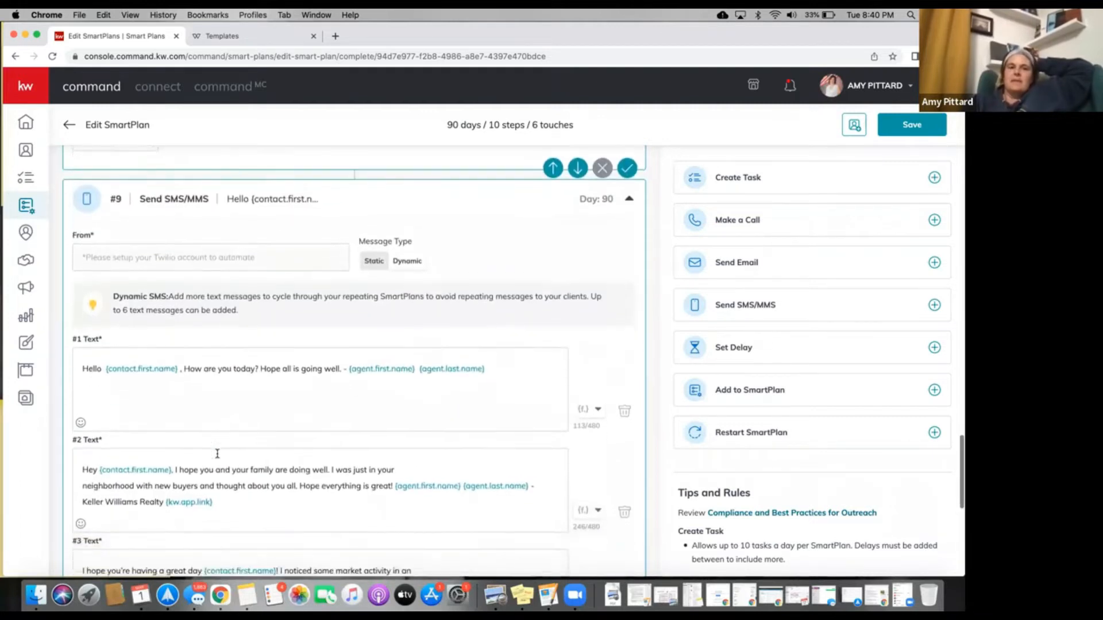
scroll(217, 454, "down", 5)
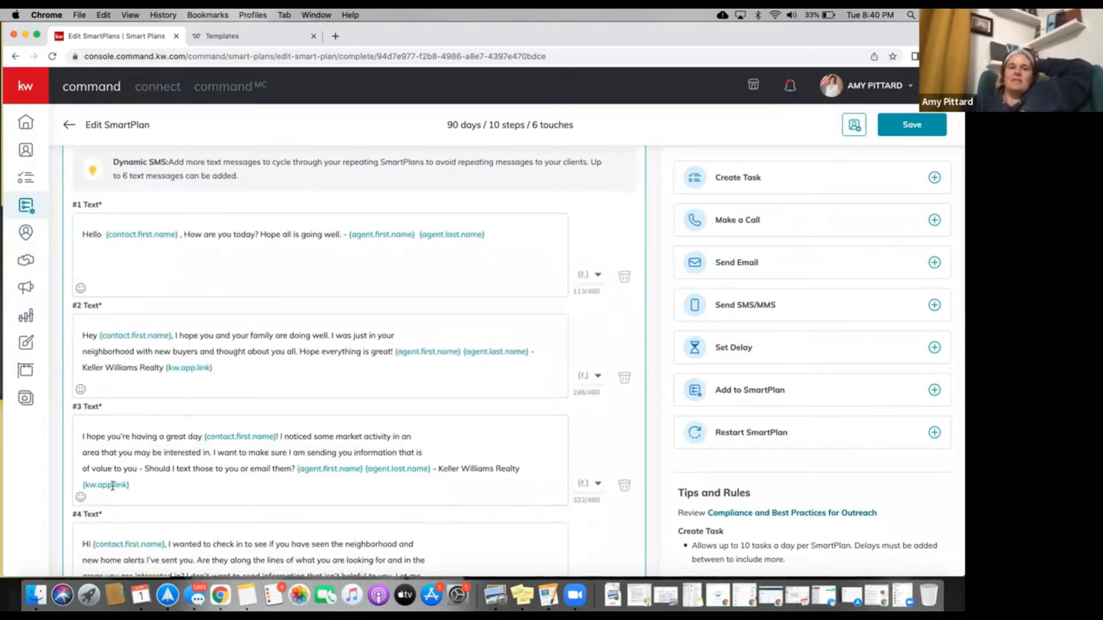
scroll(112, 490, "down", 10)
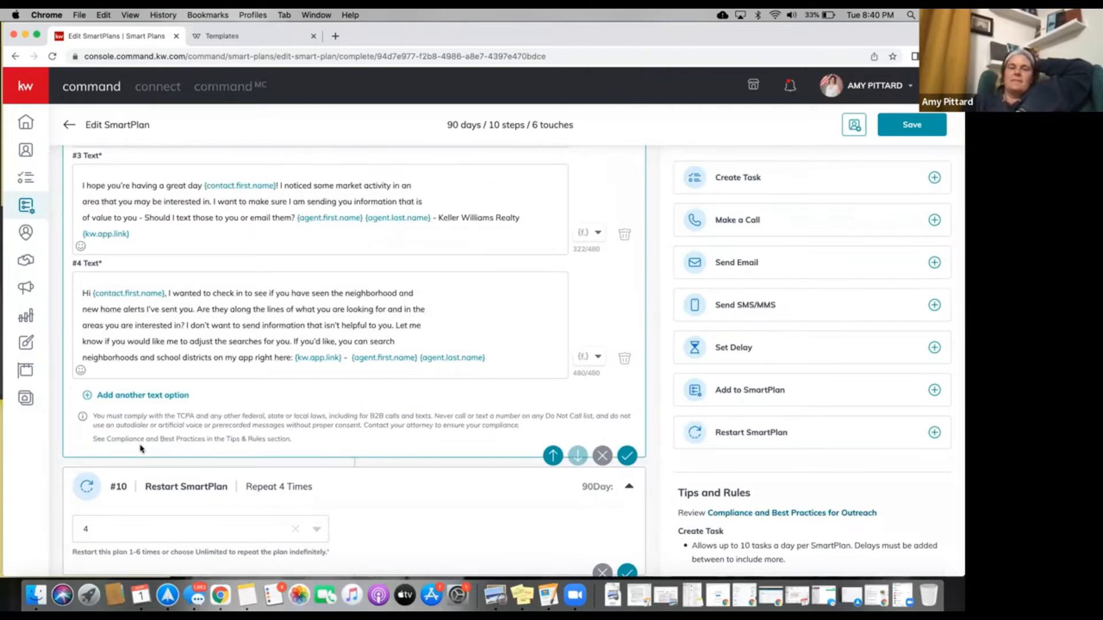
scroll(171, 305, "up", 4)
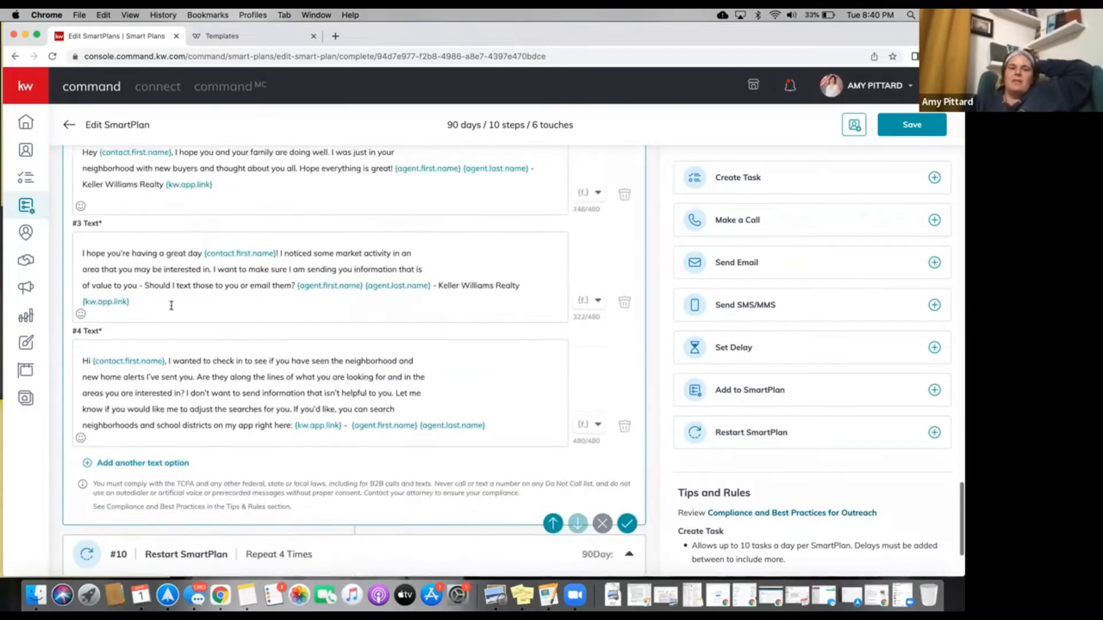
scroll(171, 305, "up", 3)
scroll(171, 305, "down", 3)
scroll(171, 305, "down", 2)
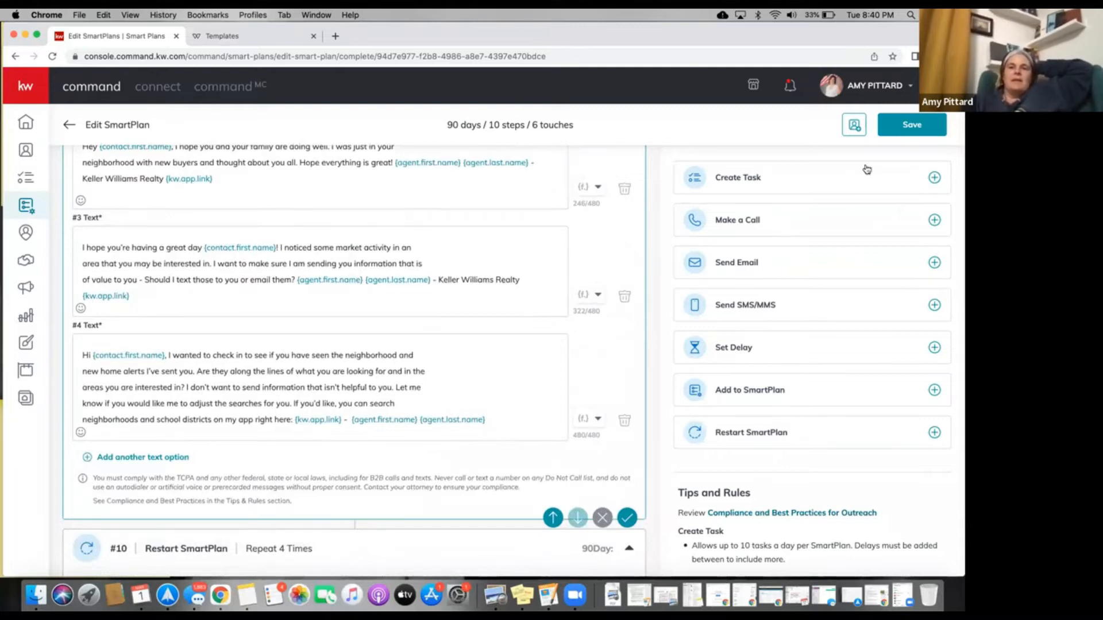
Save the My 5-5-5 Text Message plan and return to the My SmartPlans list.
left_click(918, 128)
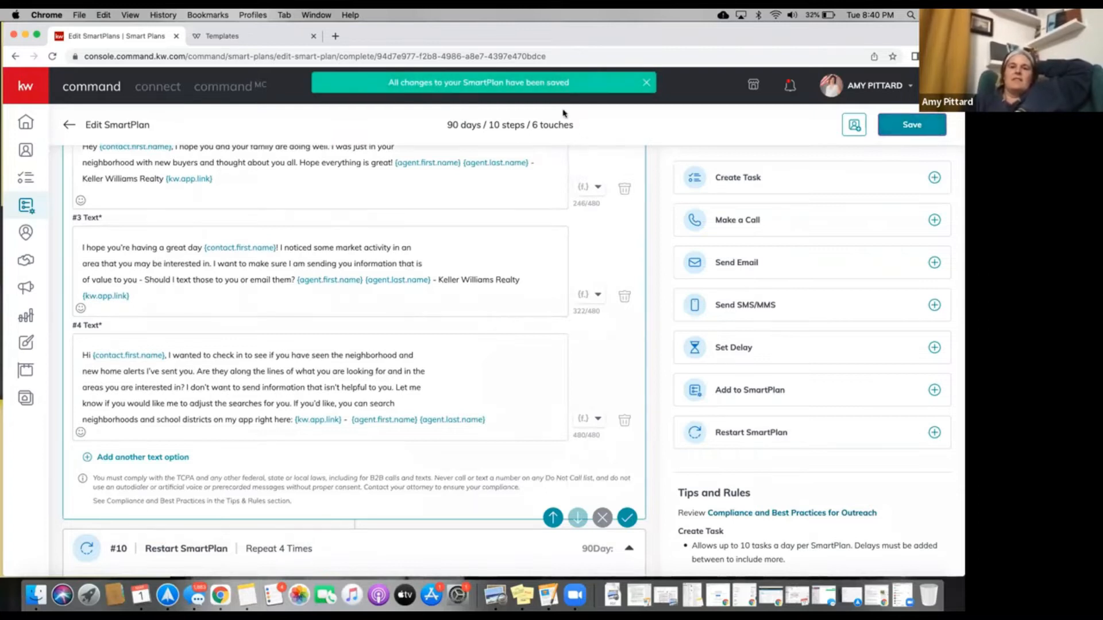
scroll(551, 198, "up", 10)
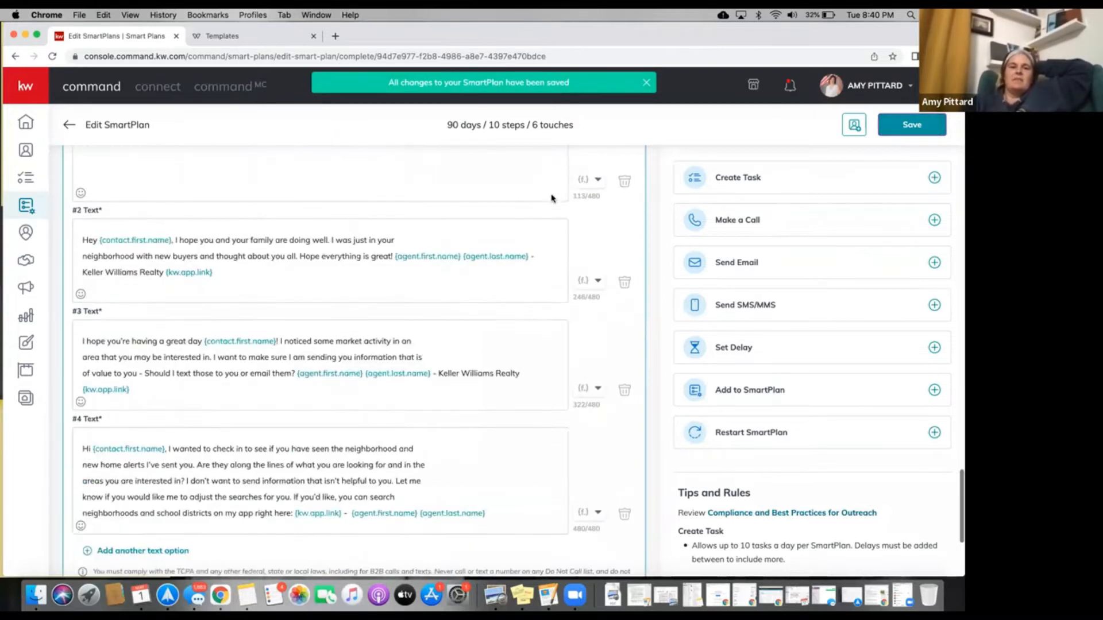
scroll(551, 199, "up", 15)
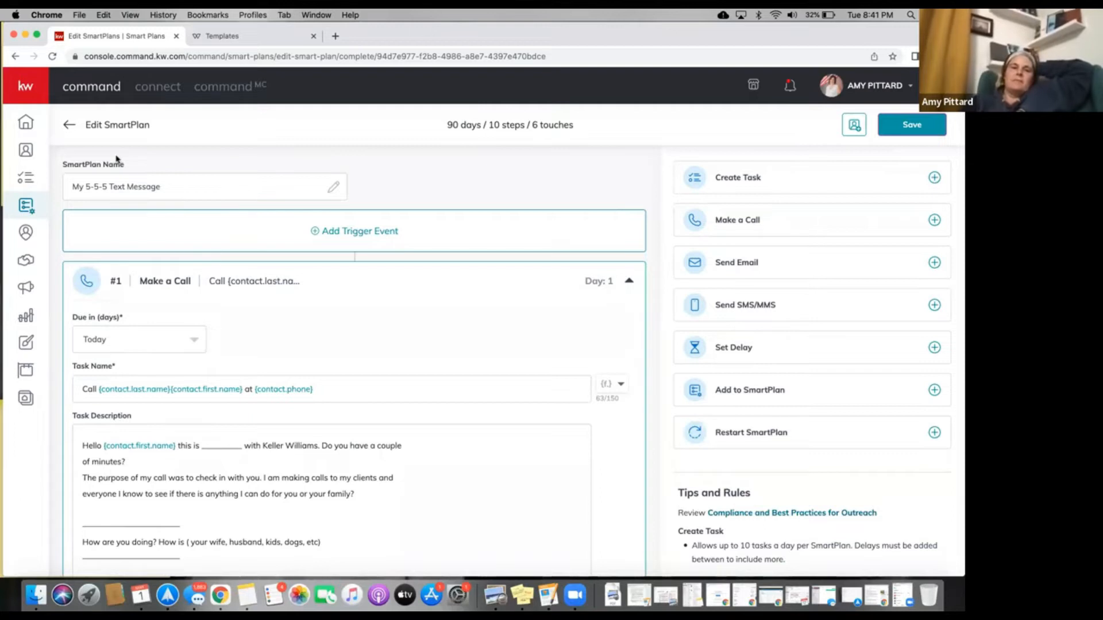
left_click(70, 126)
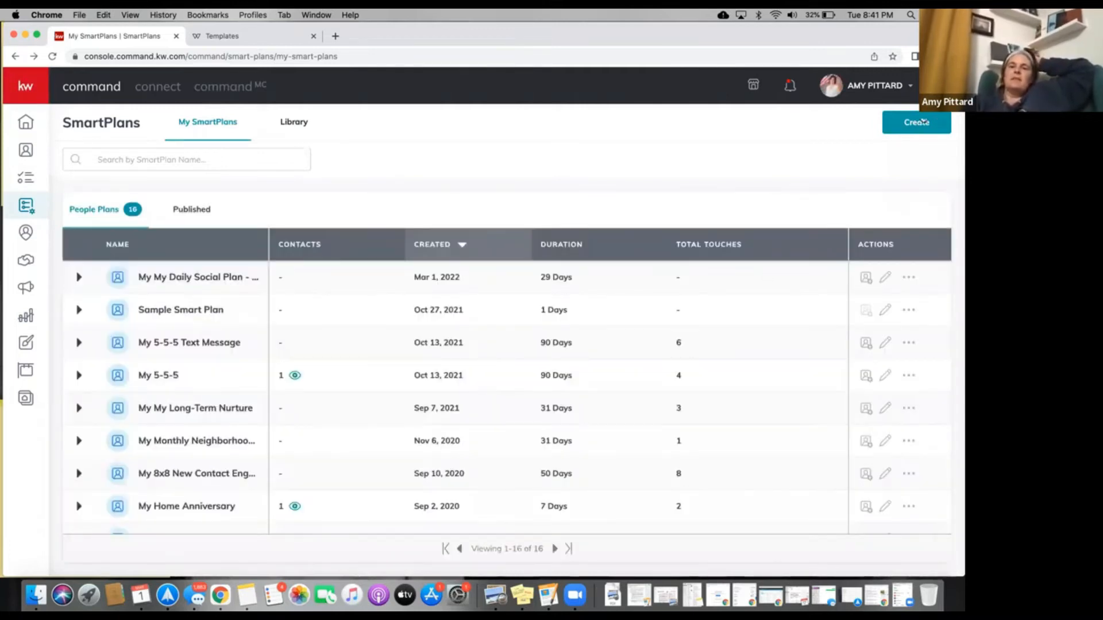
Create a new SmartPlan named 'Open House Follow Up'.
left_click(918, 123)
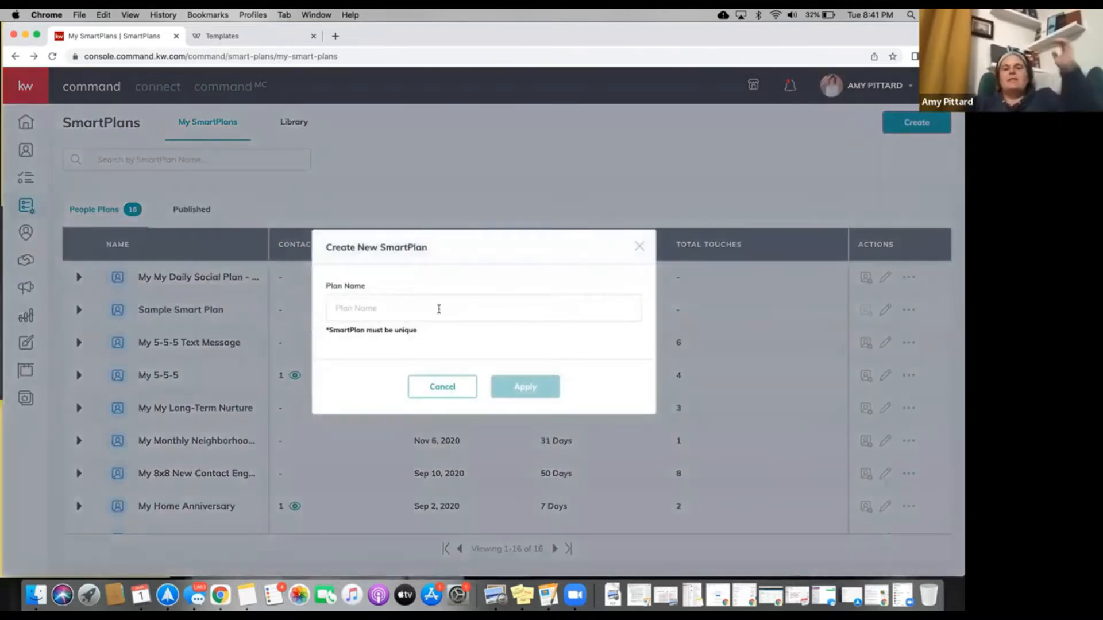
left_click(439, 309)
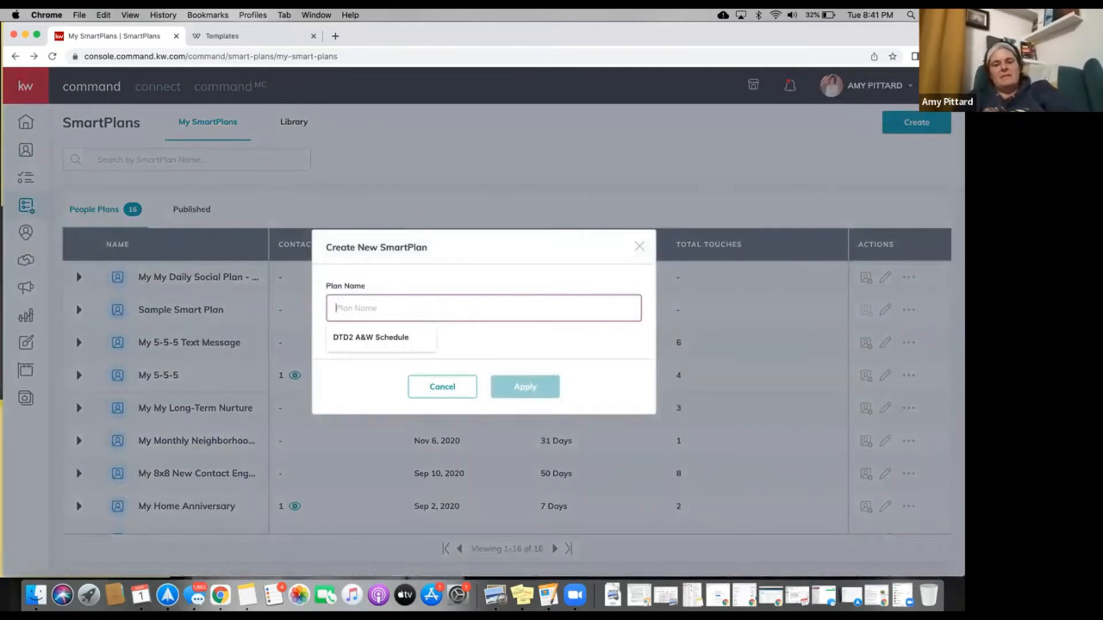
type("d")
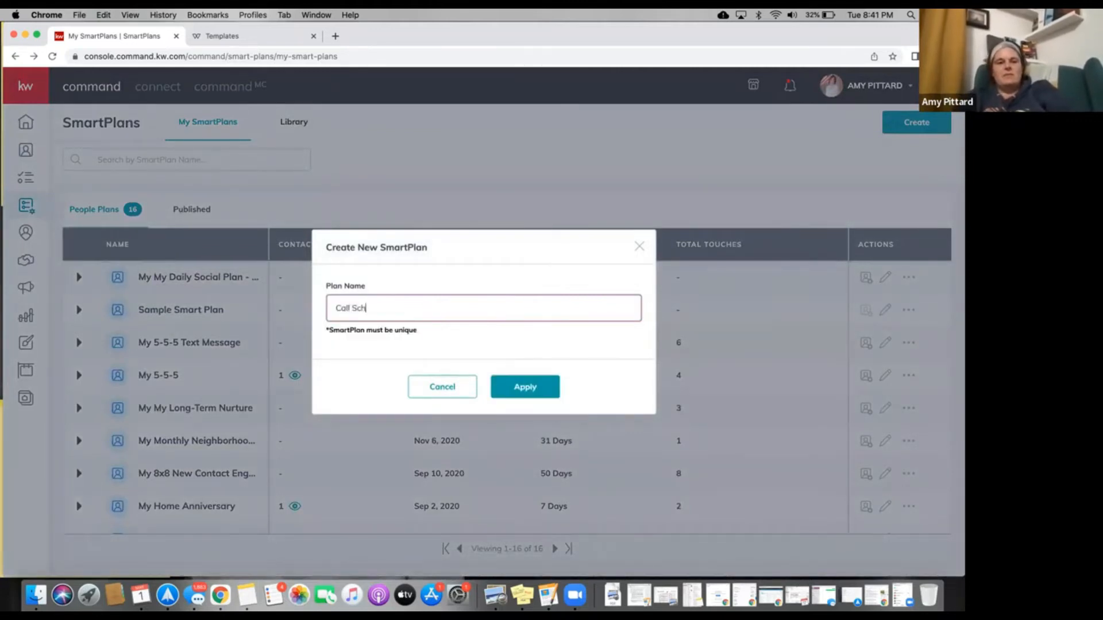
key("BackSpace")
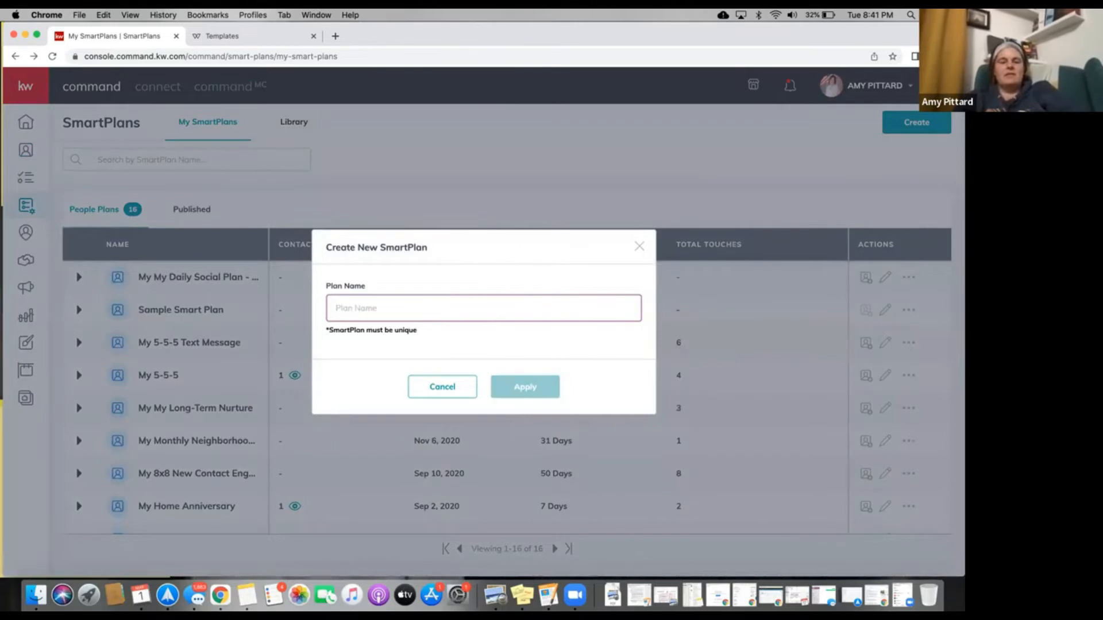
type("Open House Follow uP")
key("BackSpace")
type("Up")
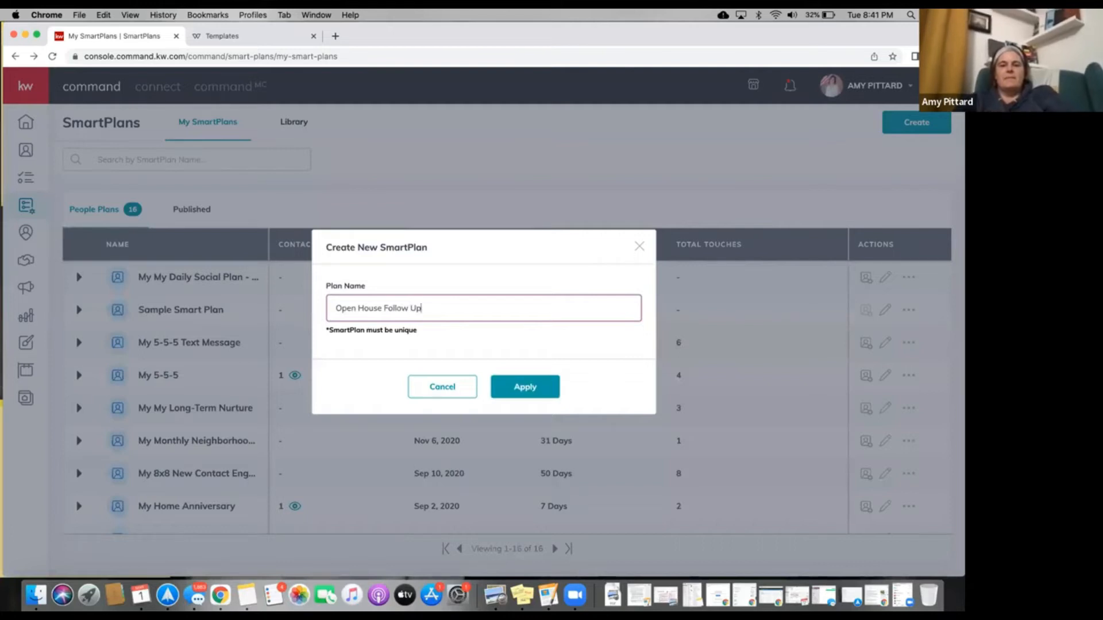
left_click(540, 385)
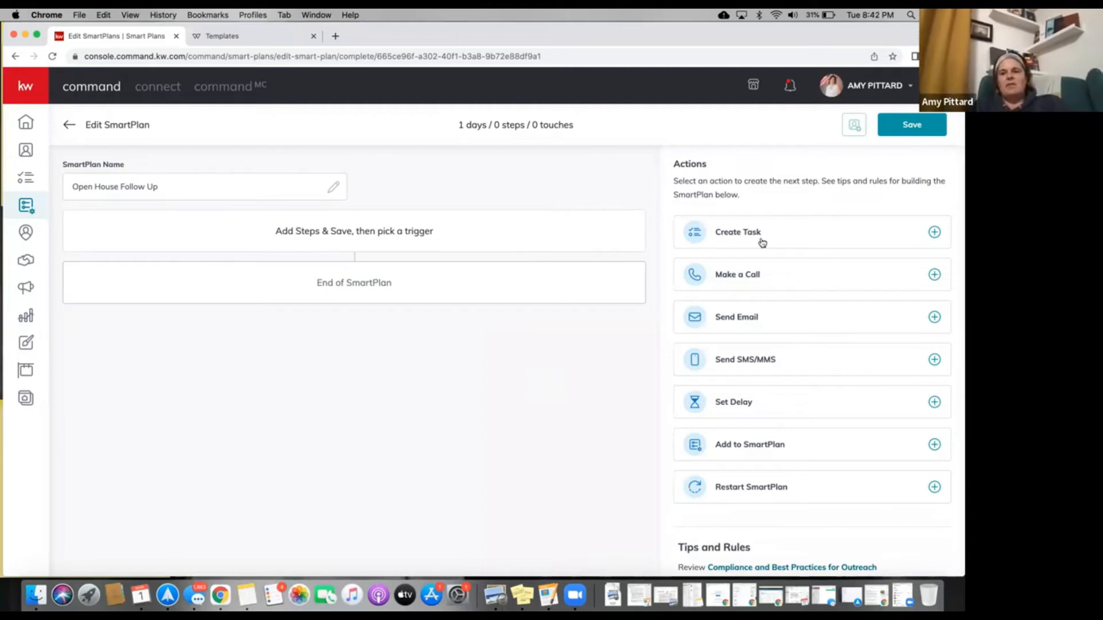
scroll(775, 241, "down", 2)
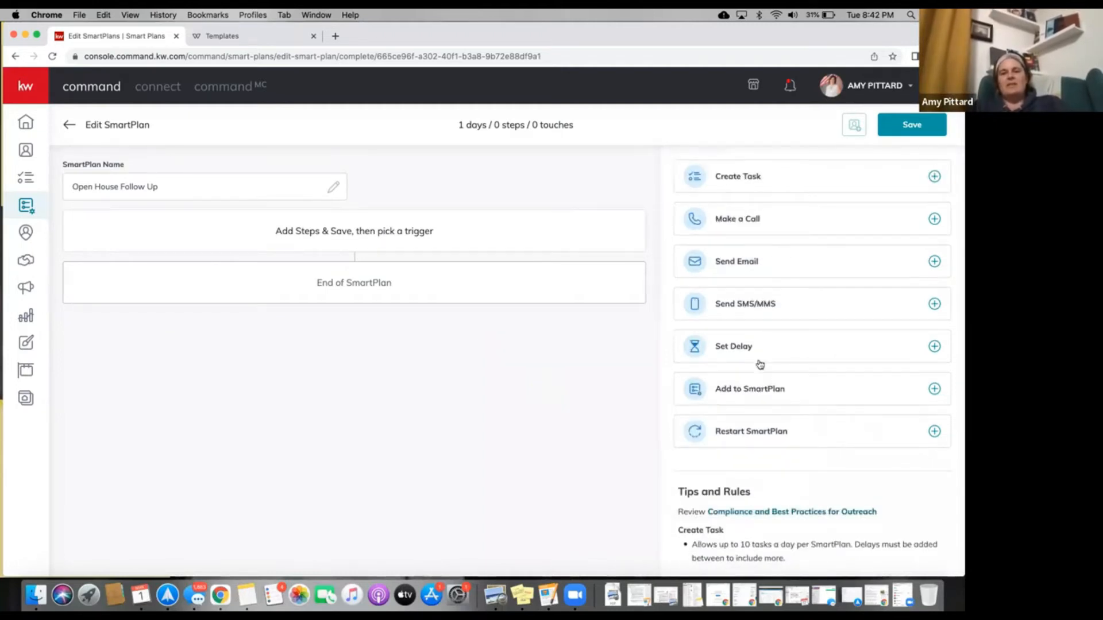
scroll(758, 402, "down", 5)
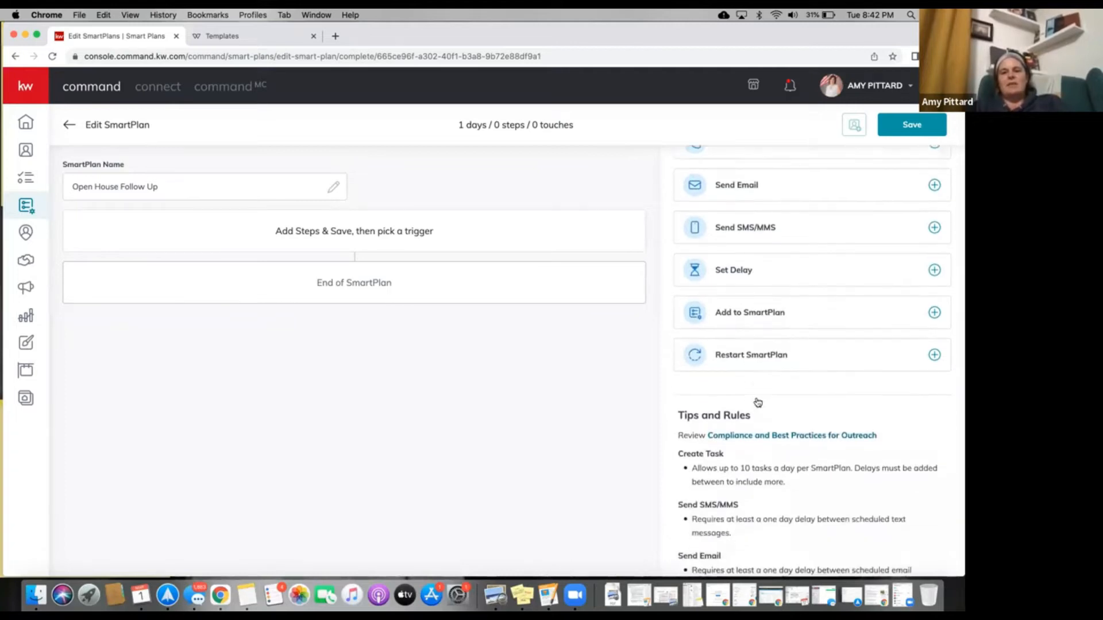
scroll(757, 402, "up", 5)
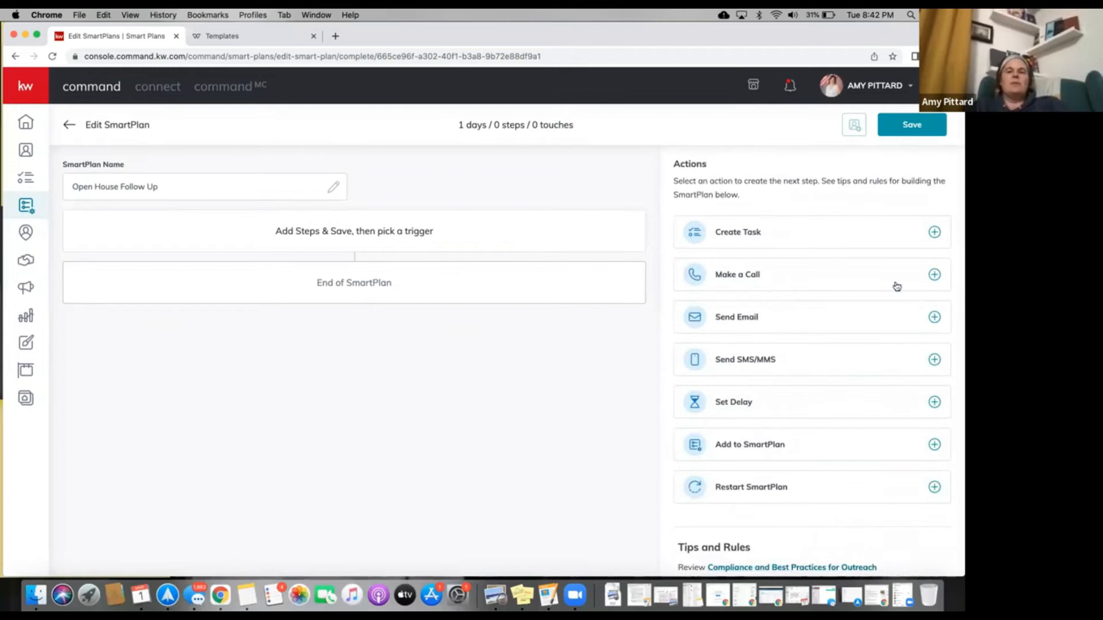
left_click(934, 275)
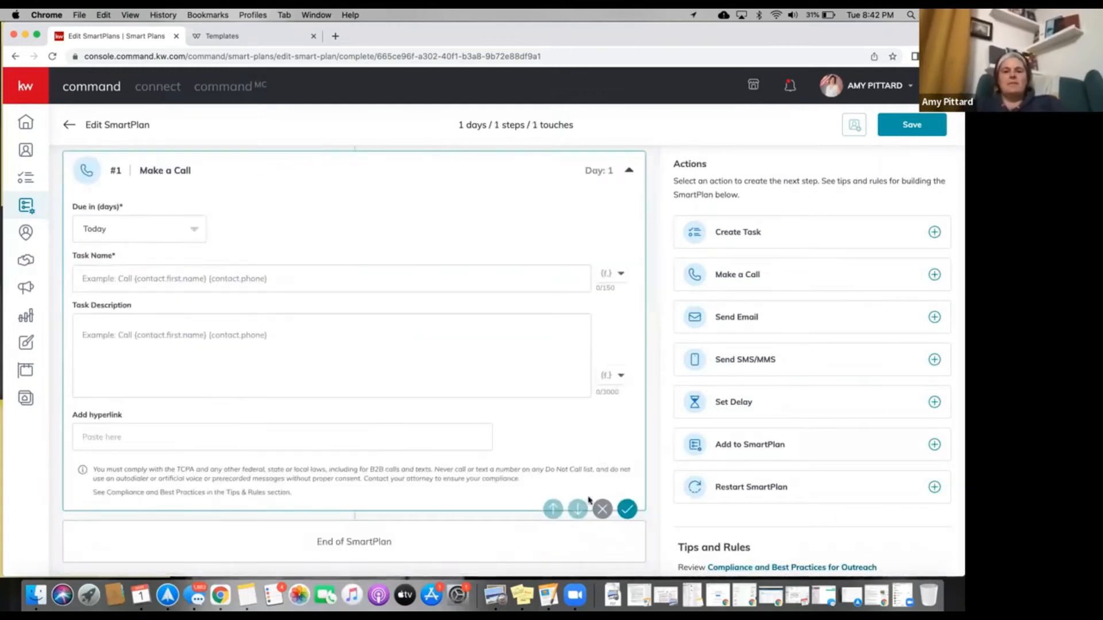
left_click(602, 509)
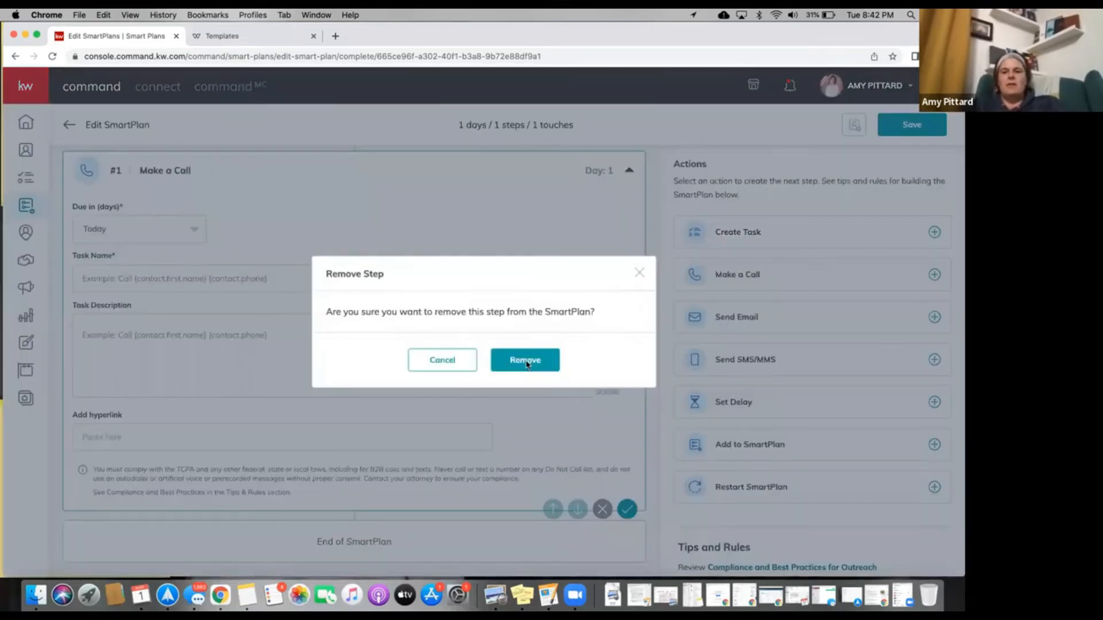
left_click(527, 361)
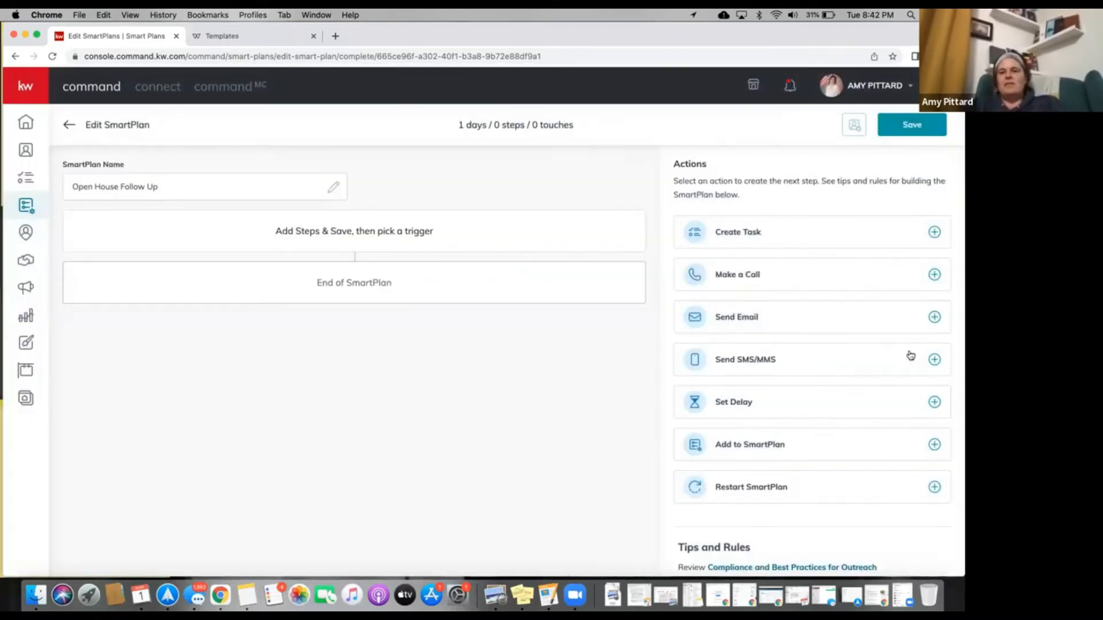
left_click(934, 360)
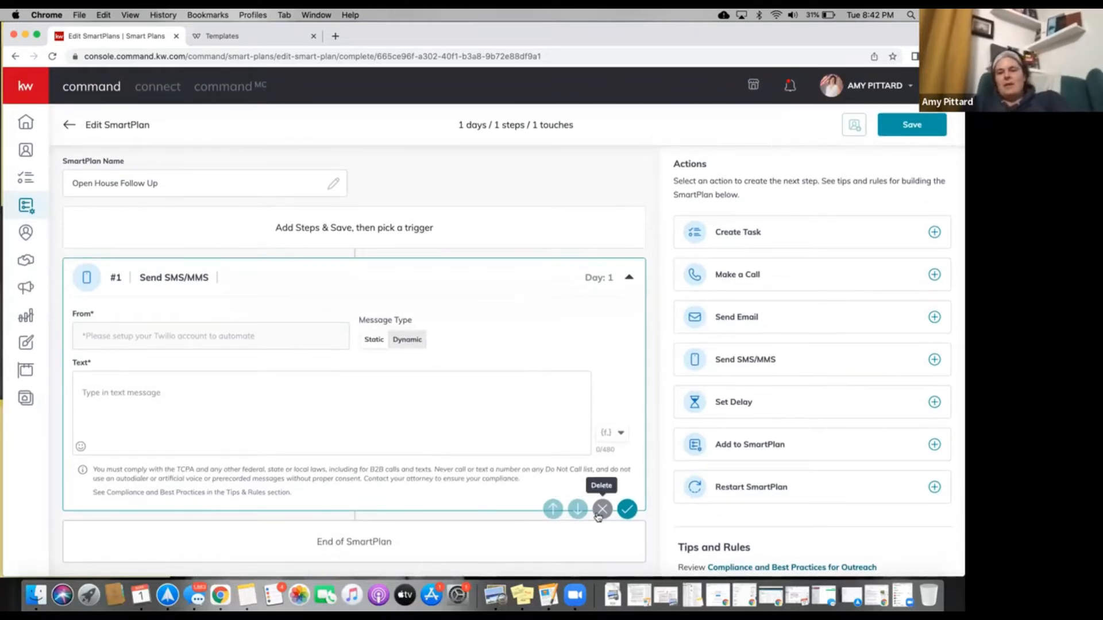
left_click(601, 515)
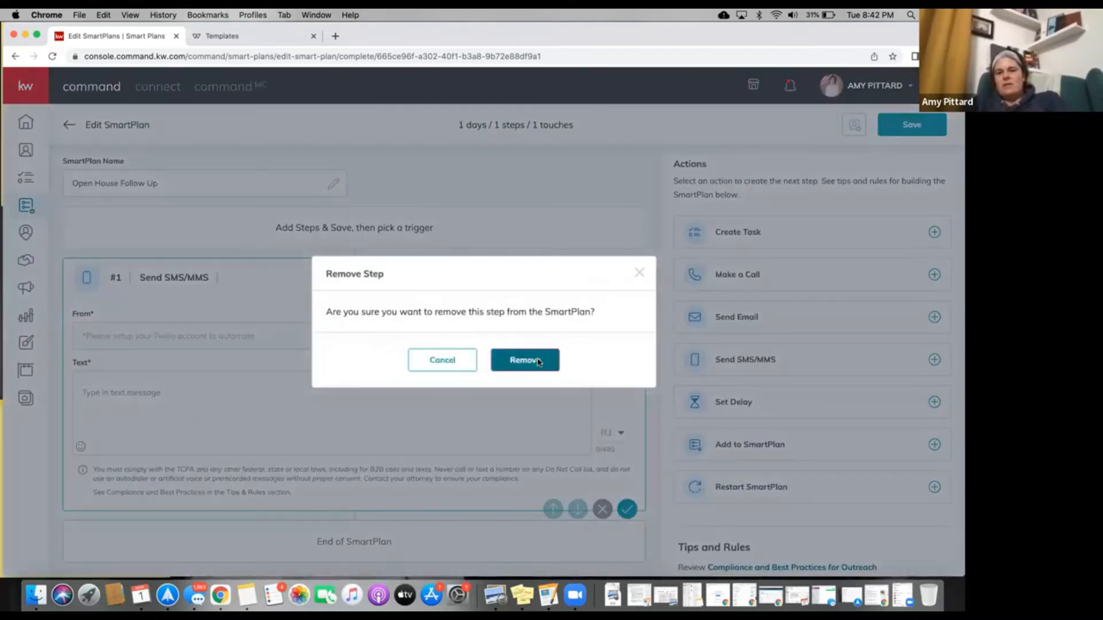
left_click(526, 360)
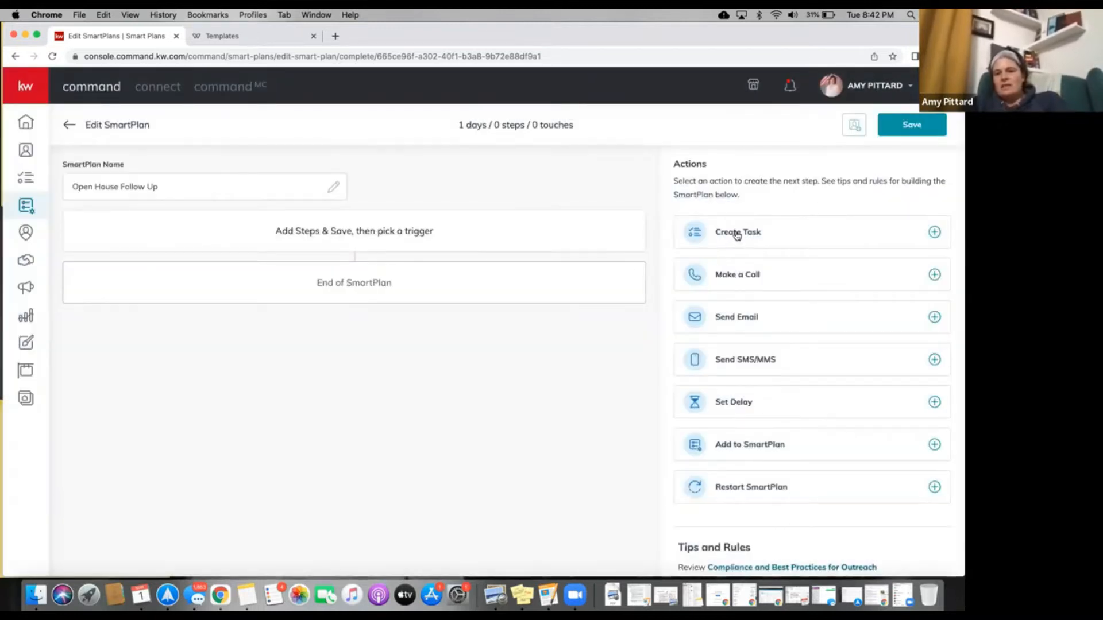
left_click(737, 233)
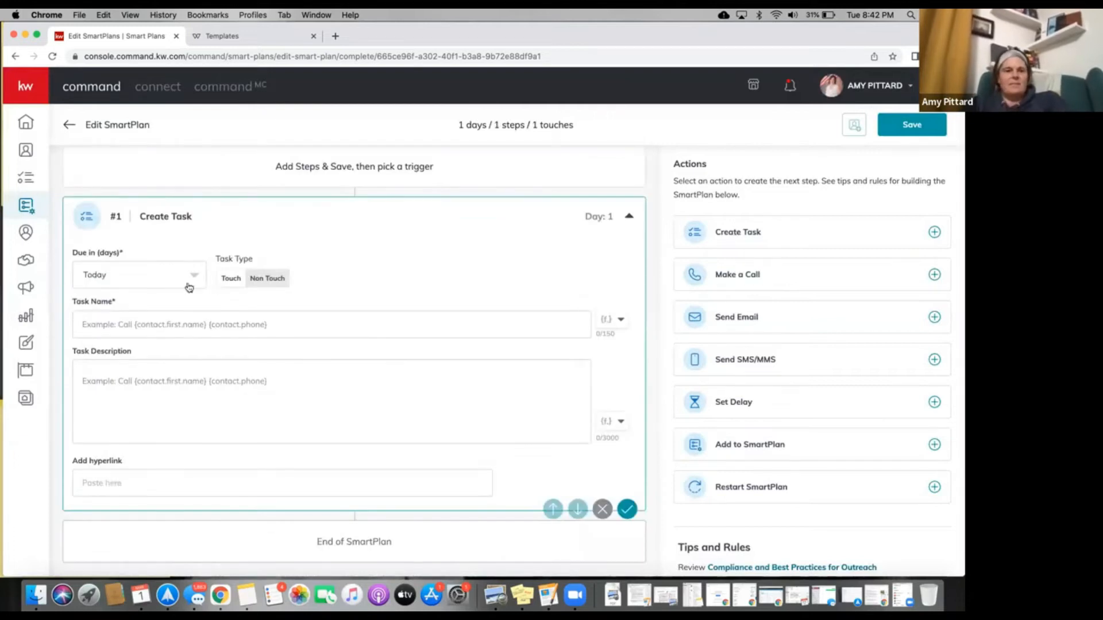
Name the step #1 task 'Send Thank You Video'.
left_click(182, 321)
type("Send T")
type("ah")
key("BackSpace")
key("BackSpace")
type("hank You Video")
Describe the task as sending the recorded Thank you Video to new contacts.
left_click(161, 379)
type("Se")
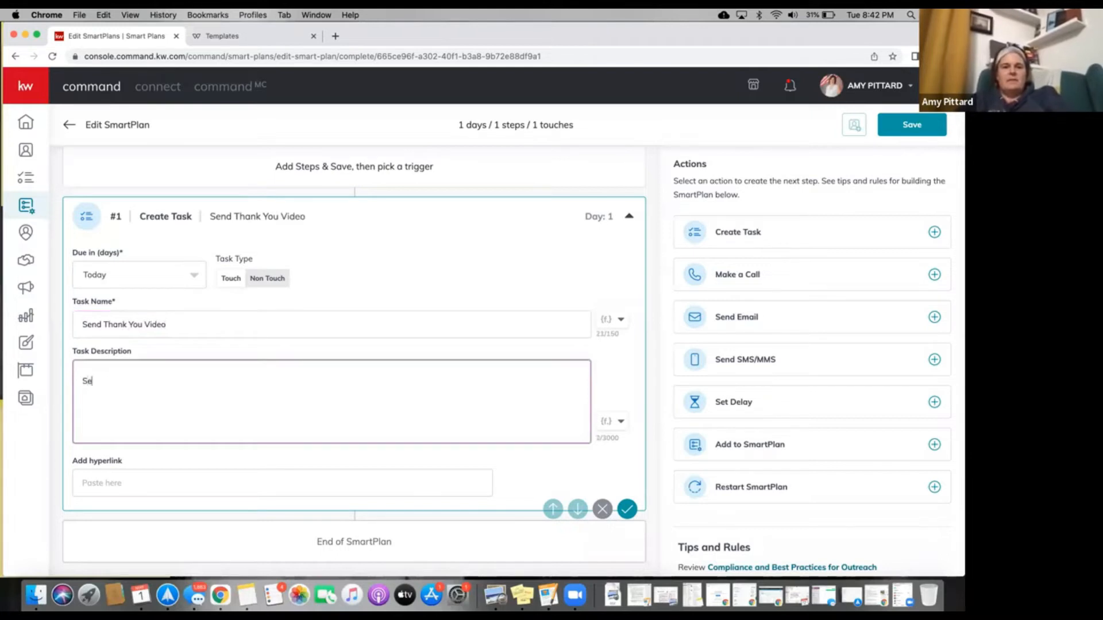
type("nd recroded")
key("BackSpace")
key("BackSpace")
key("BackSpace")
key("BackSpace")
type("or")
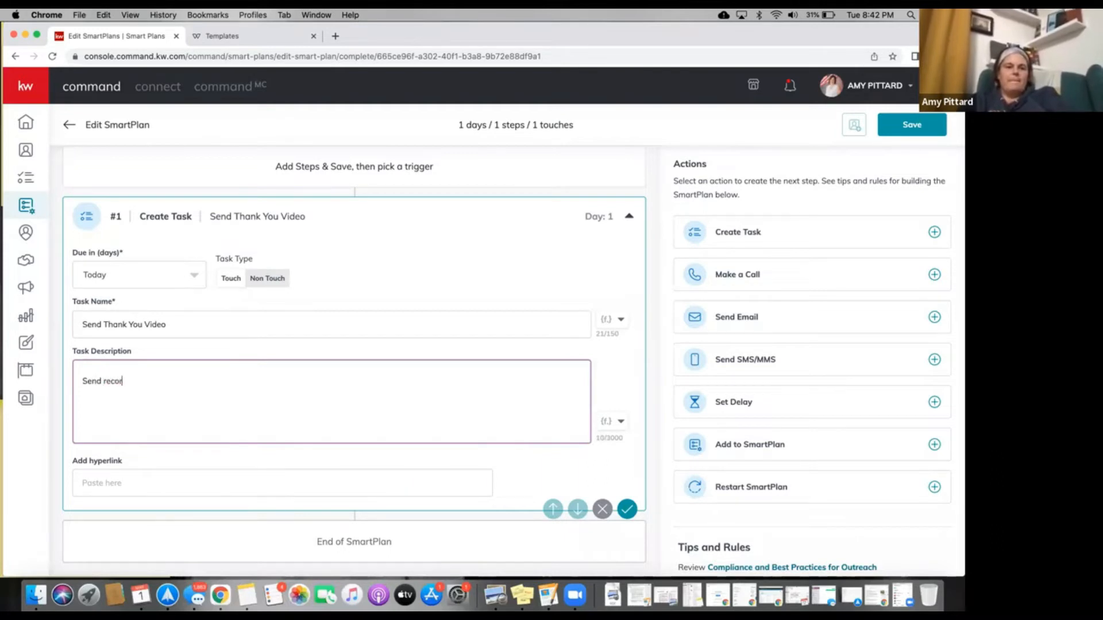
type("ded Thank you ")
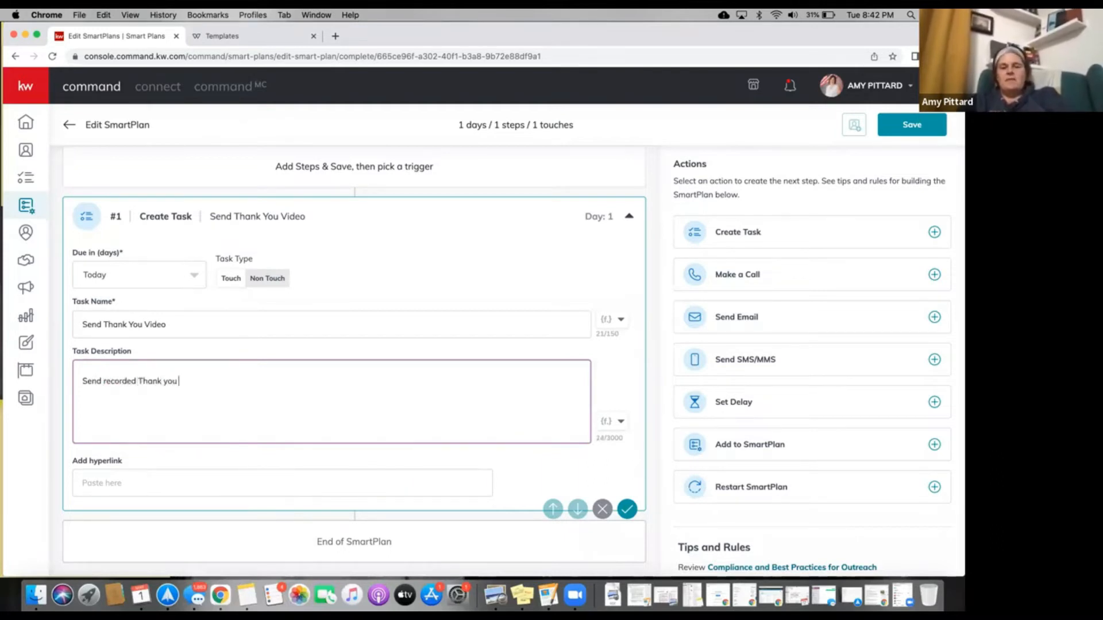
type("Video ot")
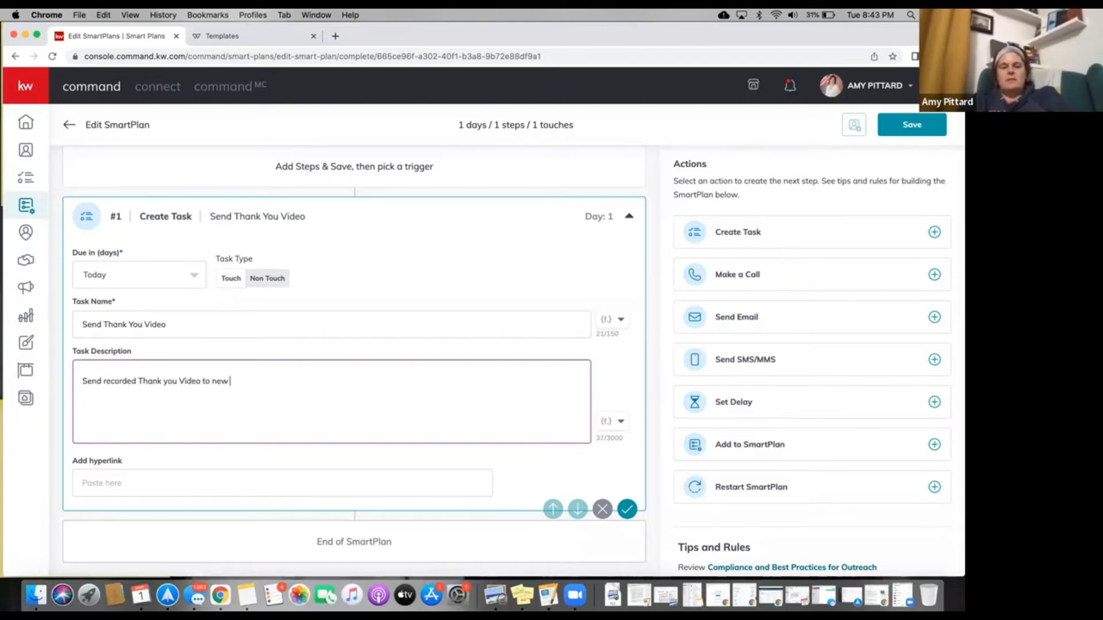
type("tact.")
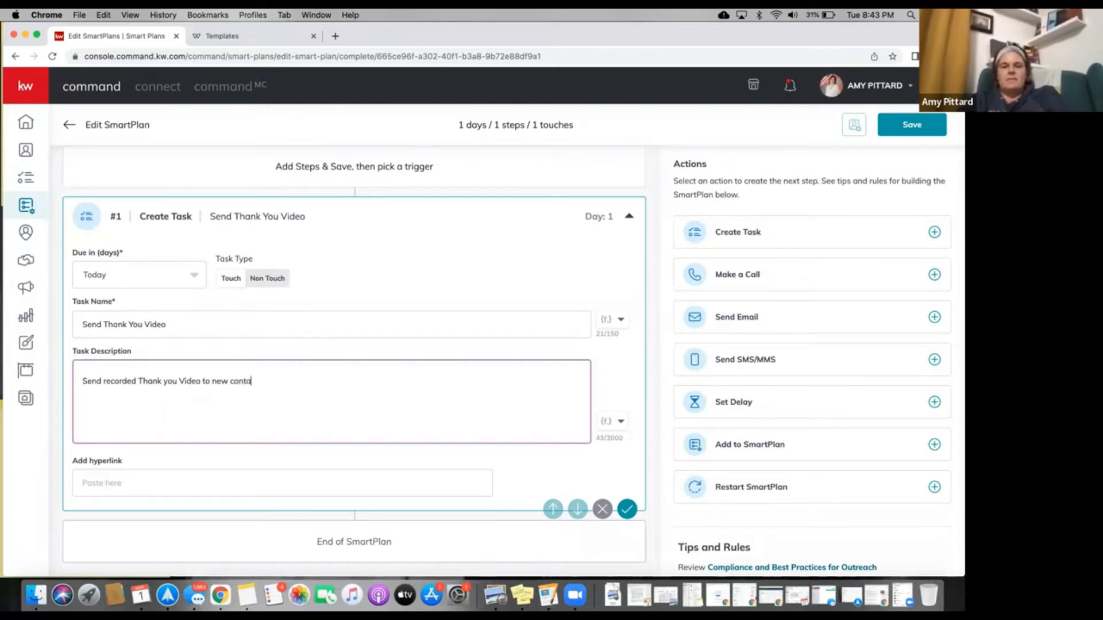
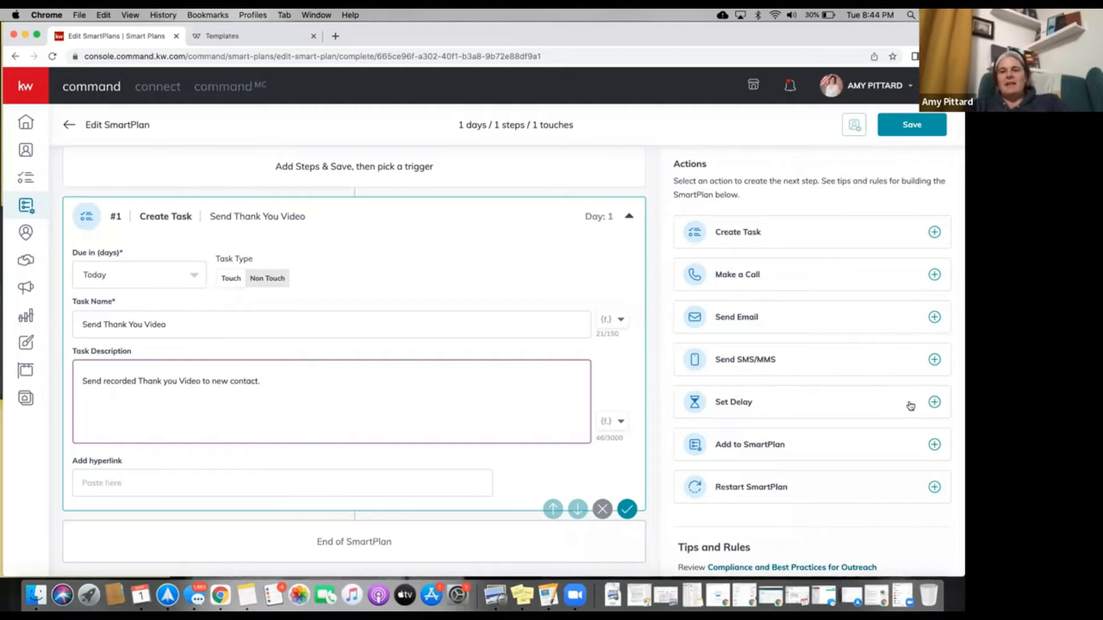
Add a one-day delay followed by a task named 'Set up BAREIS Property Search'.
left_click(933, 404)
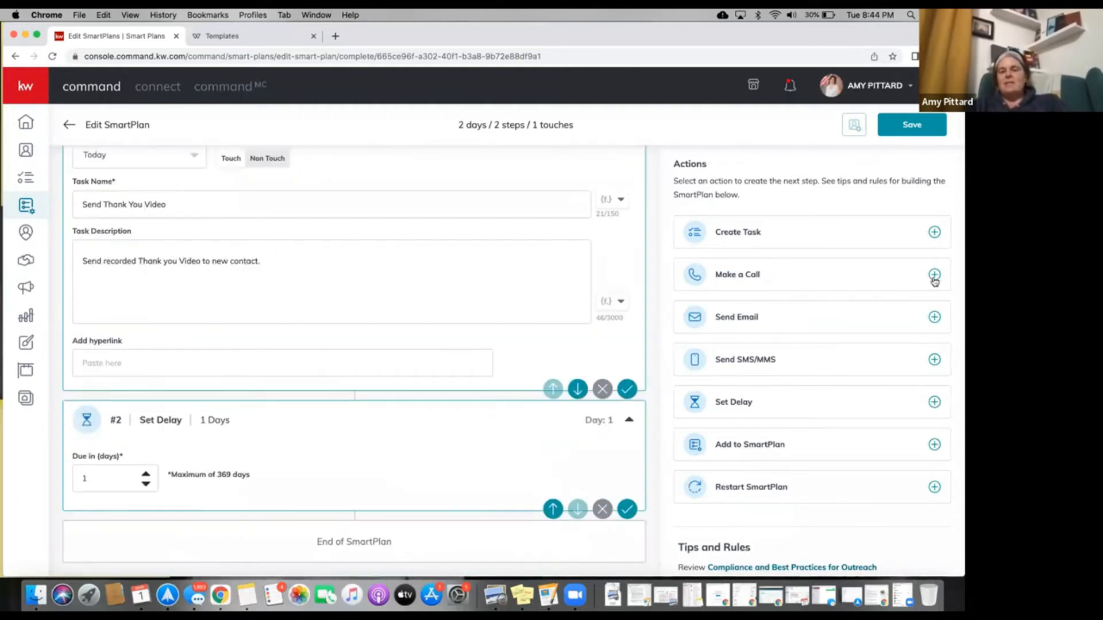
left_click(935, 232)
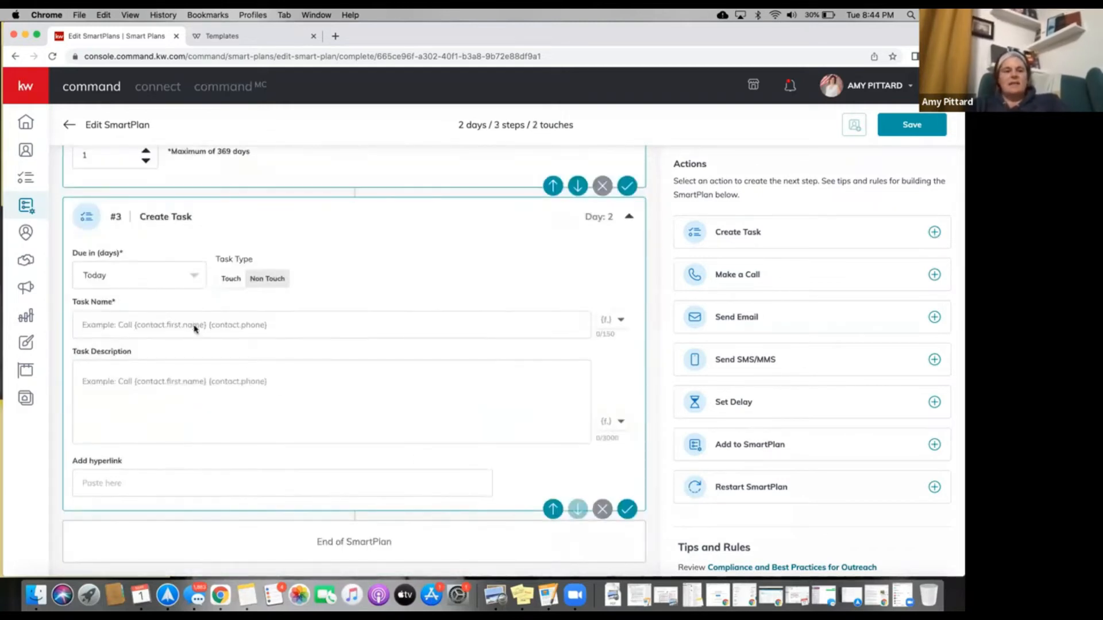
left_click(134, 324)
type("Set up BAREIS S")
key("BackSpace")
type("Property Sear")
key("BackSpace")
key("BackSpace")
type("earch")
Describe the task as a BARIES property search based on open-house info, then add a one-day delay.
key("Tab")
type("Set up")
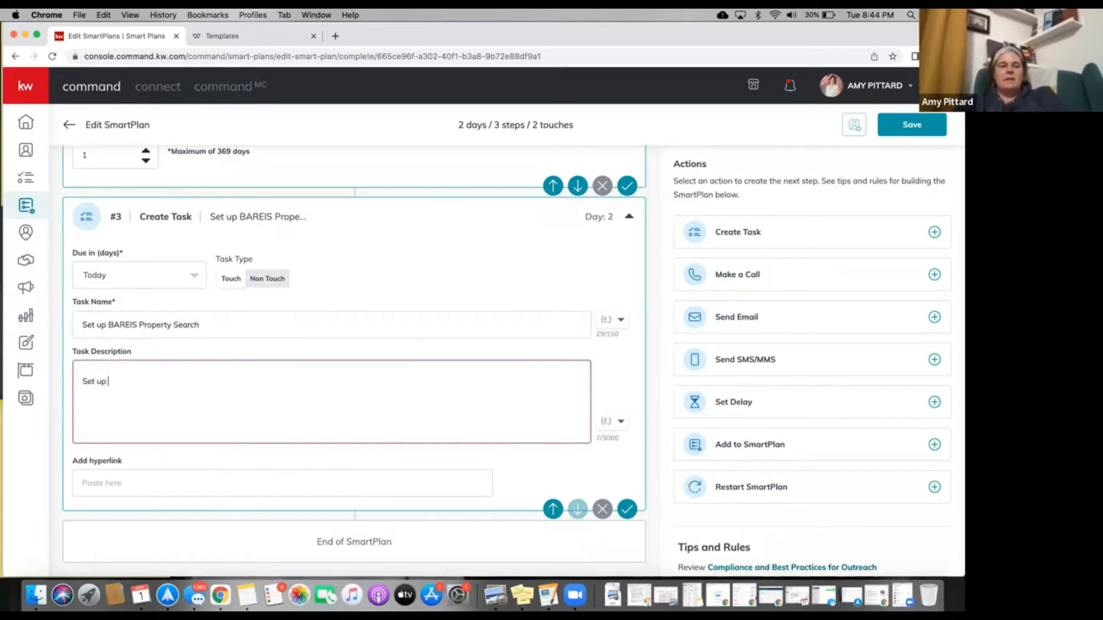
type(" client in BARIES with pr")
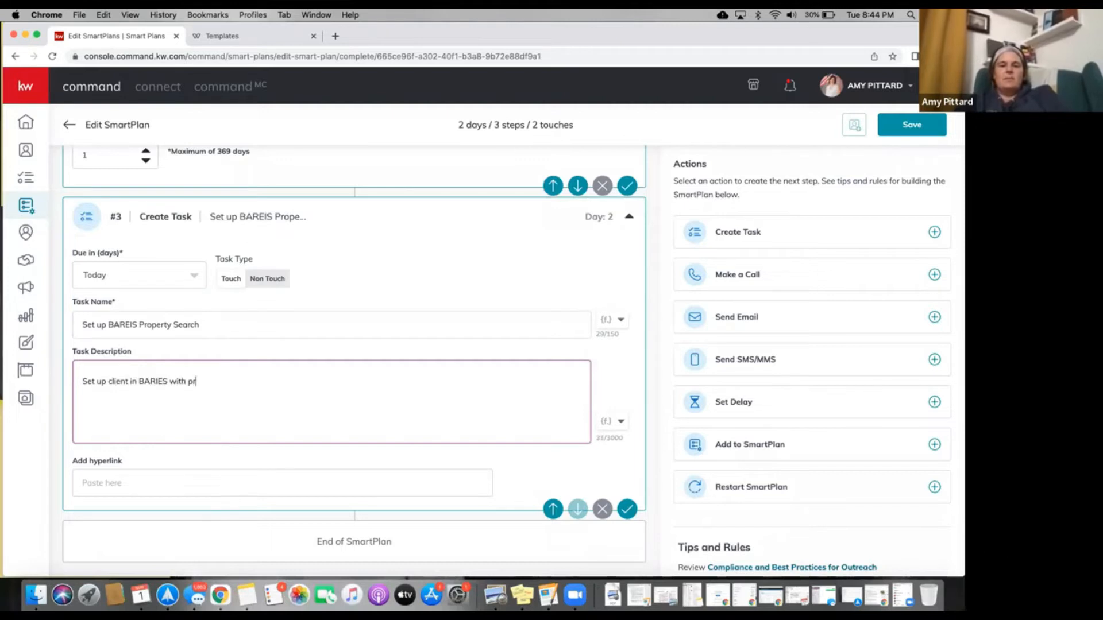
type("operty search")
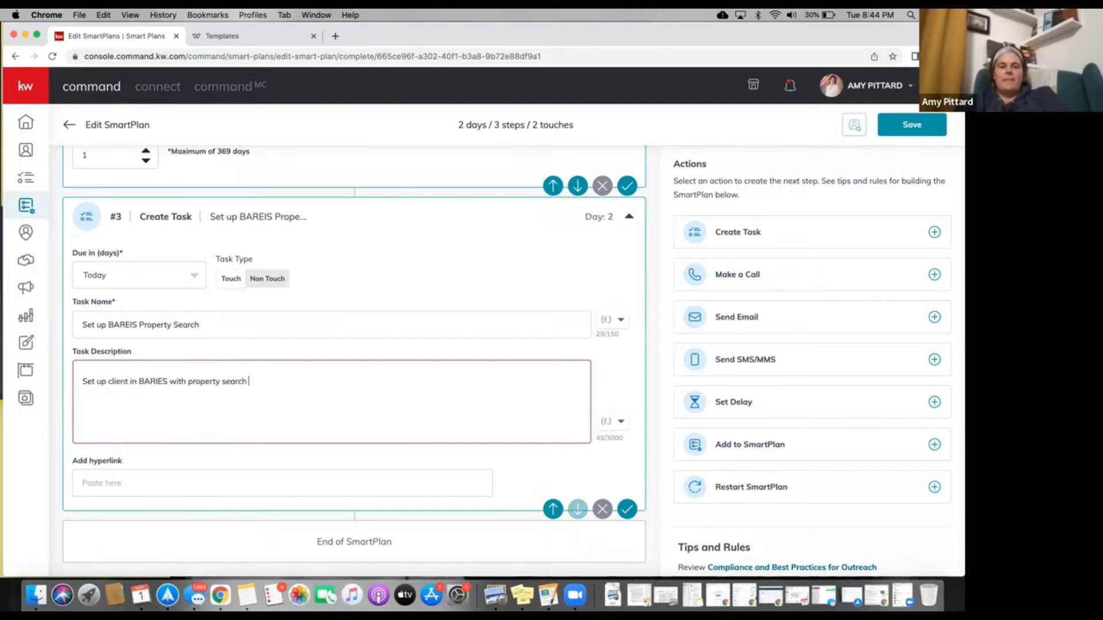
type(" based on fo")
key("BackSpace")
key("BackSpace")
type("info learned at open you")
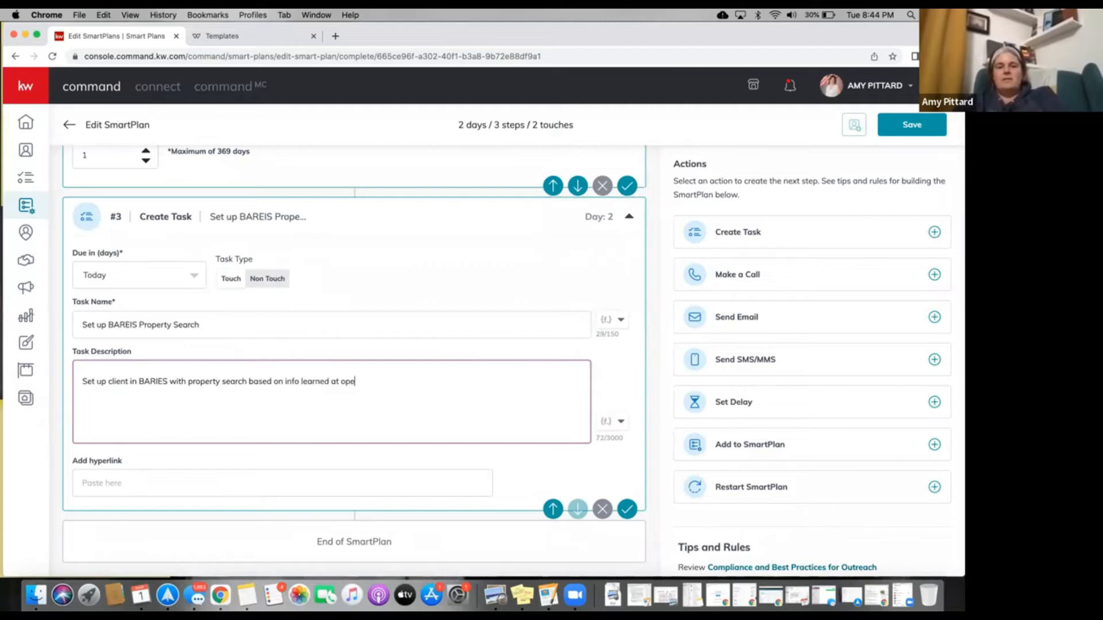
key("BackSpace")
type("house.")
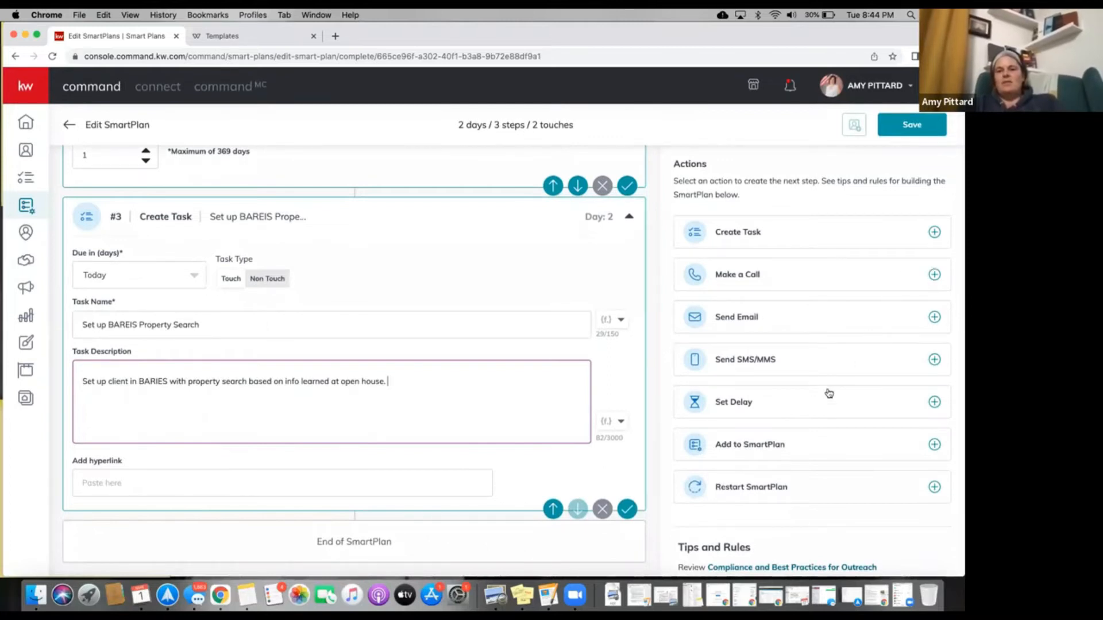
left_click(934, 403)
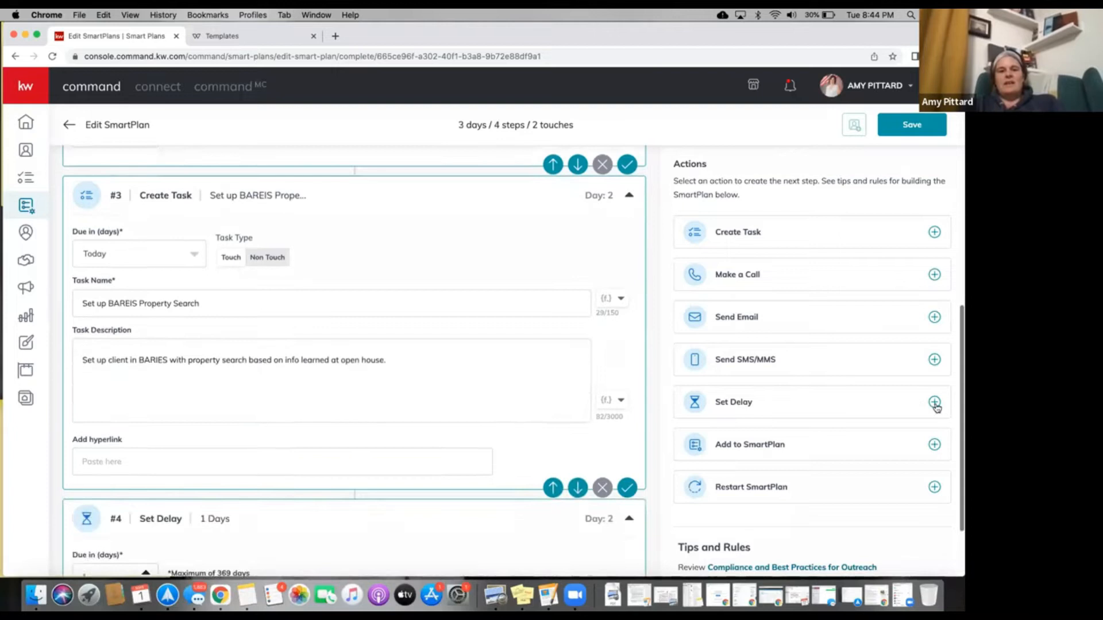
Add a Day 3 call step named 'Call {contact.first.name}'.
left_click(934, 275)
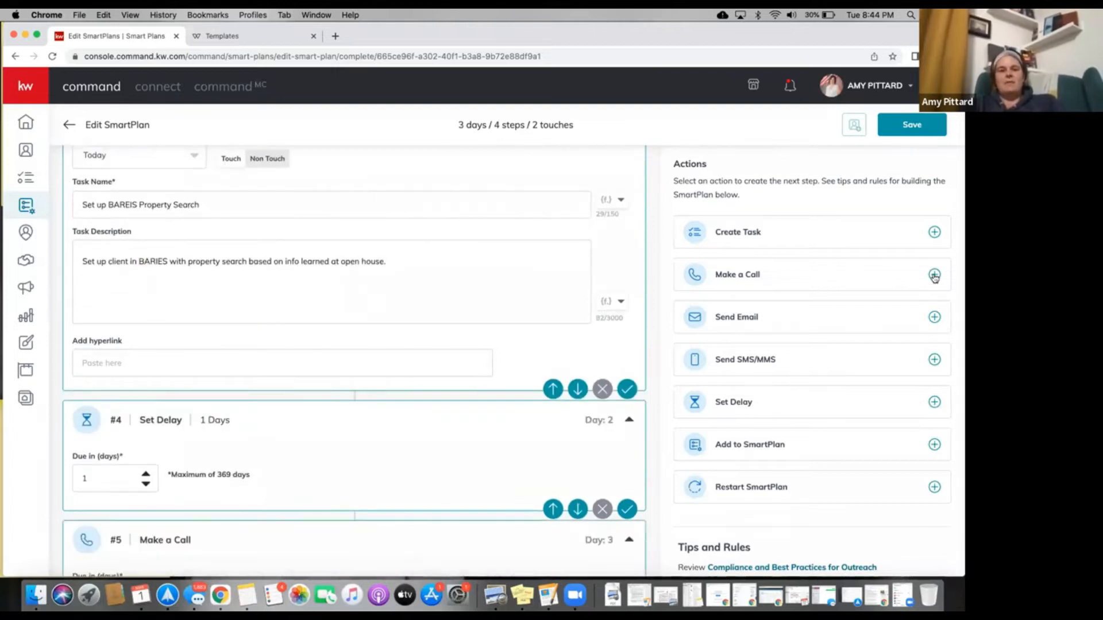
left_click(154, 280)
type("Call")
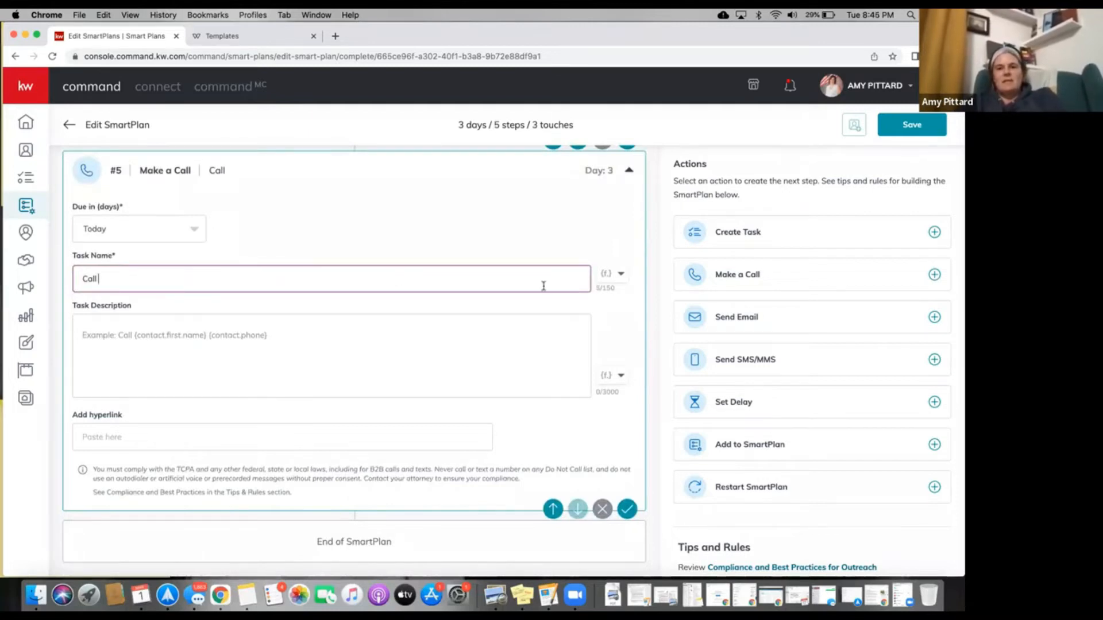
left_click(612, 279)
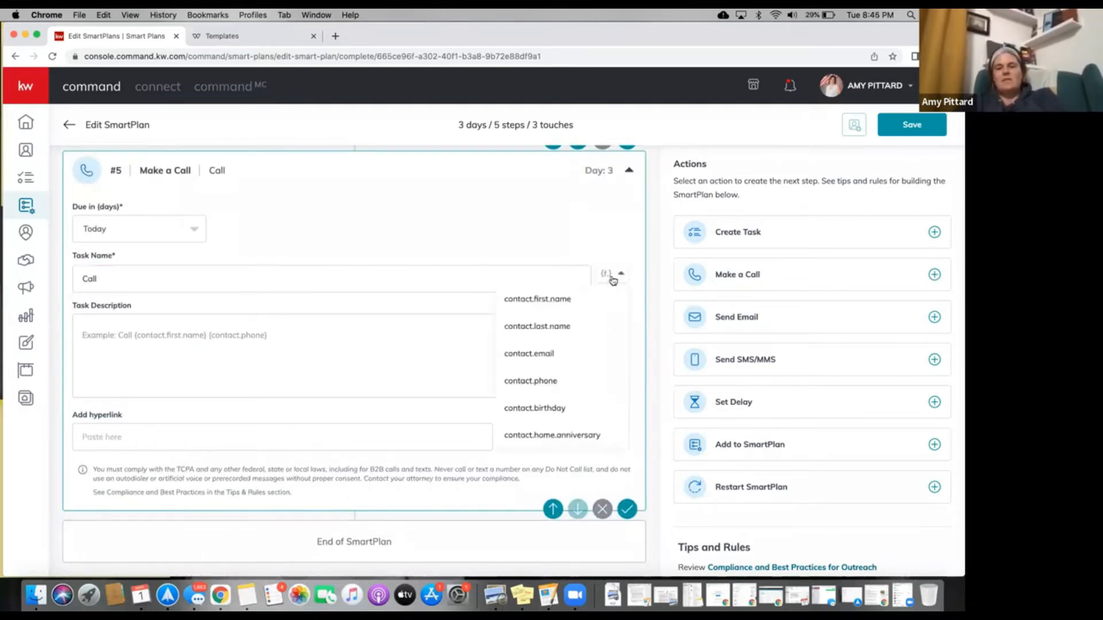
left_click(566, 300)
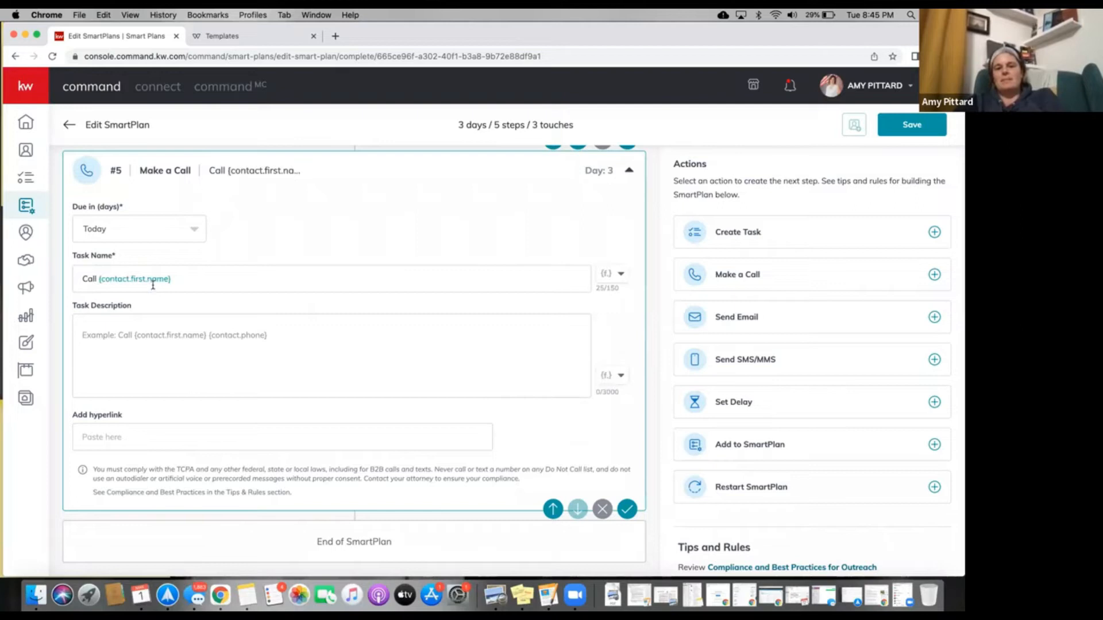
scroll(152, 285, "up", 10)
scroll(153, 285, "up", 10)
Extend task #1's name to 'Send Thank You Video to {contact.first.name} at {contact.phone}'.
left_click(177, 390)
type("dto")
key("BackSpace")
key("BackSpace")
key("BackSpace")
key("BackSpace")
type("to")
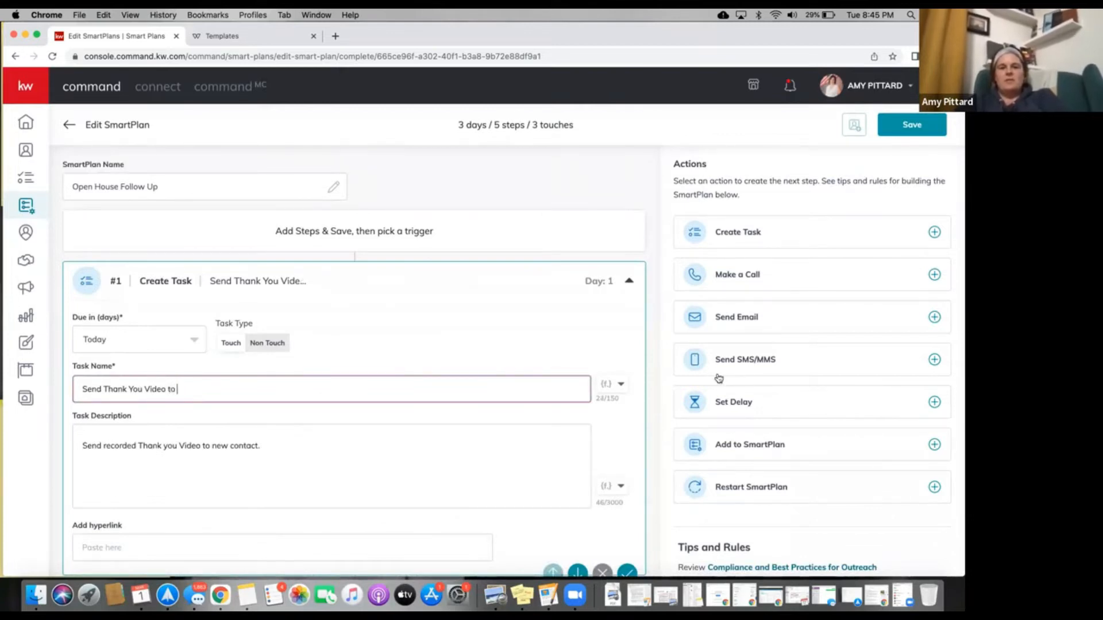
left_click(620, 383)
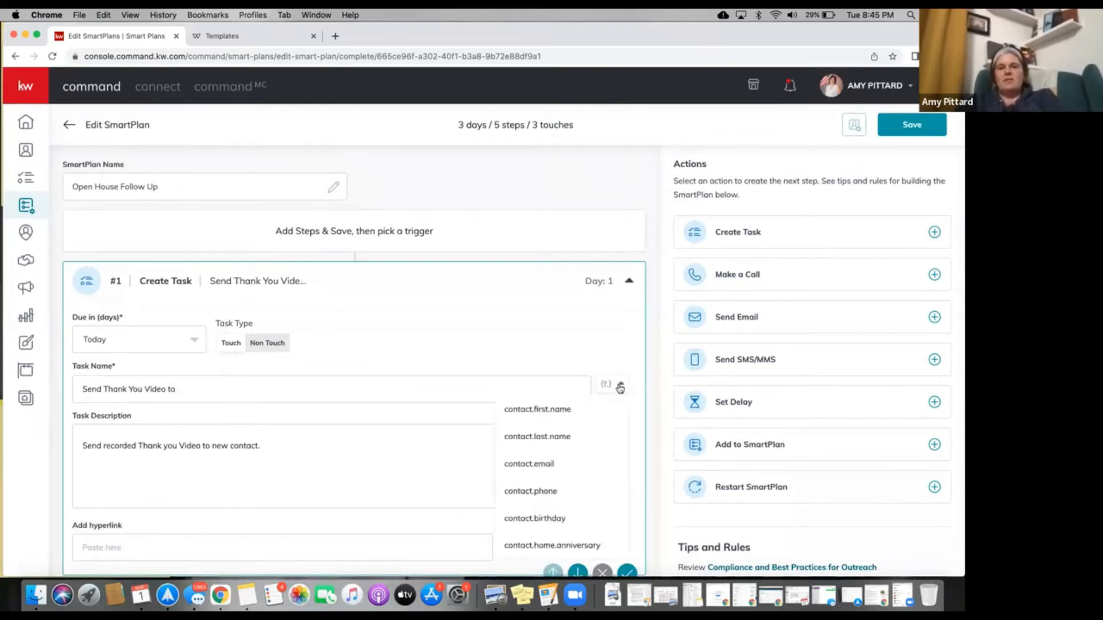
left_click(563, 414)
scroll(471, 353, "down", 2)
scroll(471, 353, "down", 3)
scroll(471, 355, "up", 2)
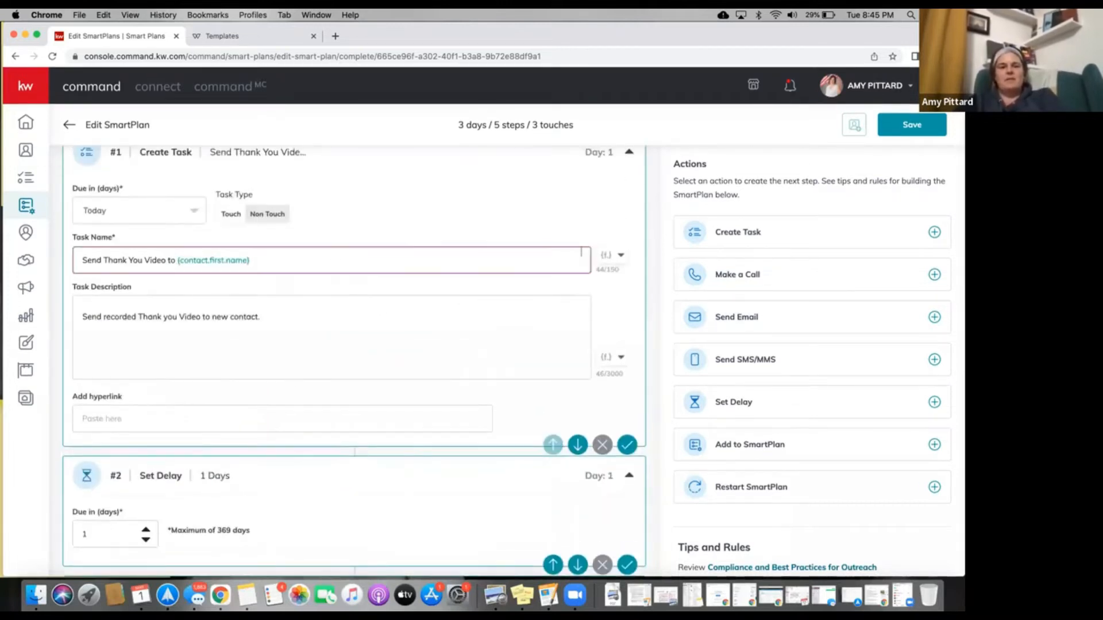
type("at")
left_click(614, 257)
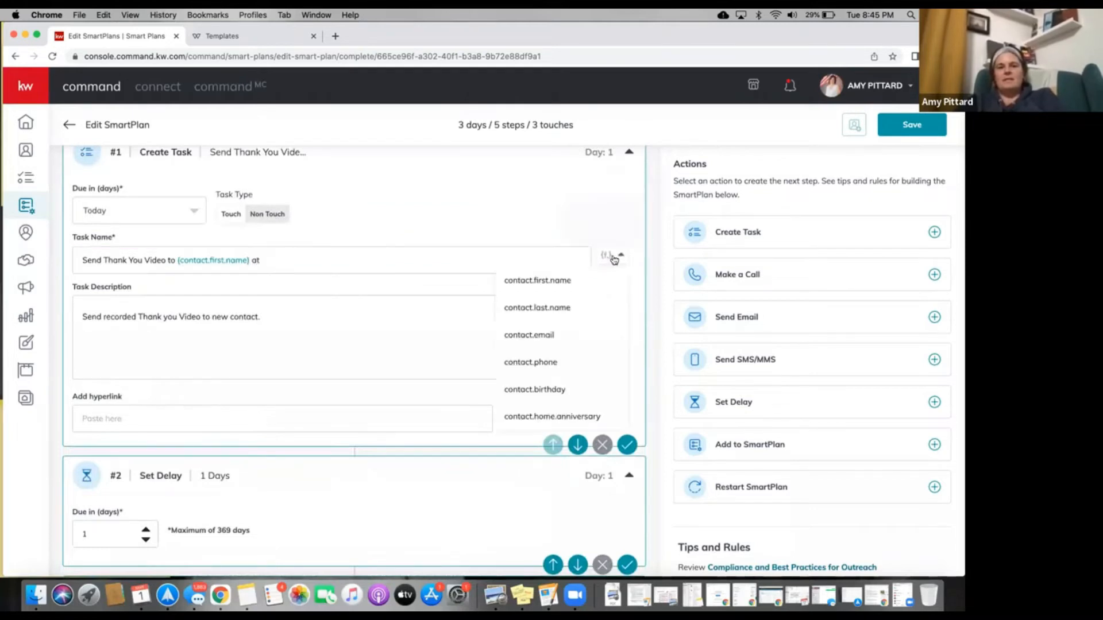
left_click(540, 363)
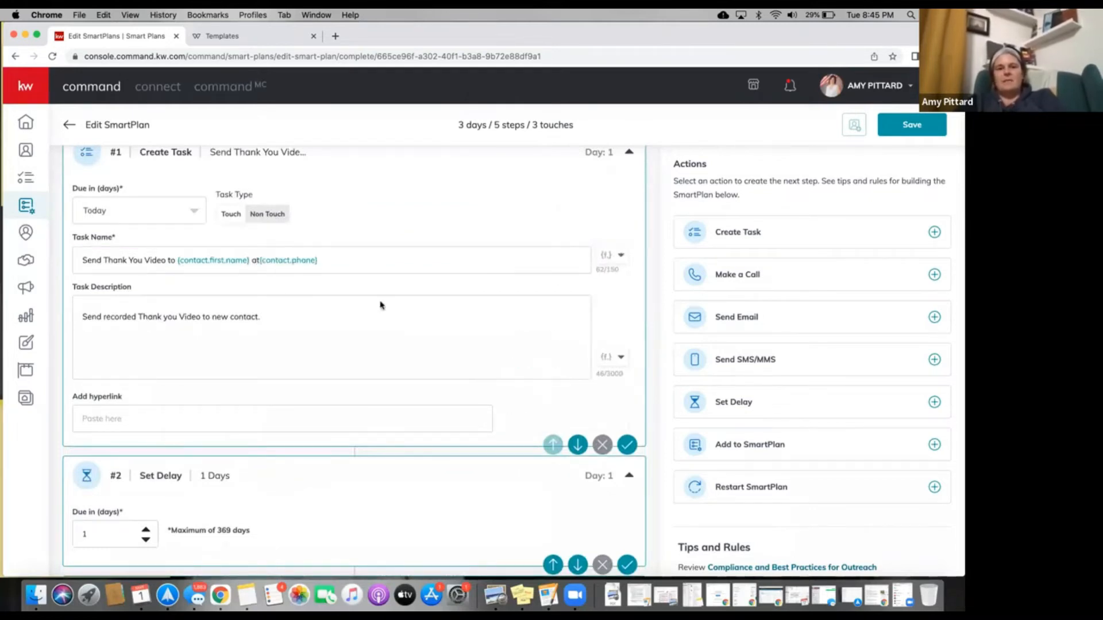
left_click(278, 262)
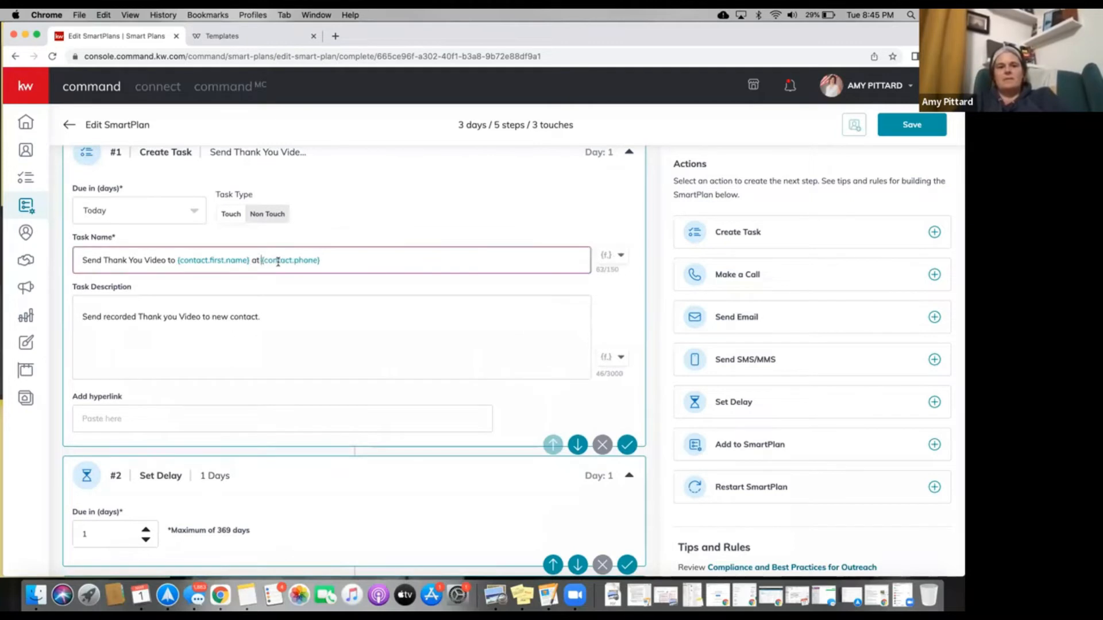
Move down the plan to the Day 3 call step's description field.
left_click(254, 308)
scroll(253, 308, "down", 2)
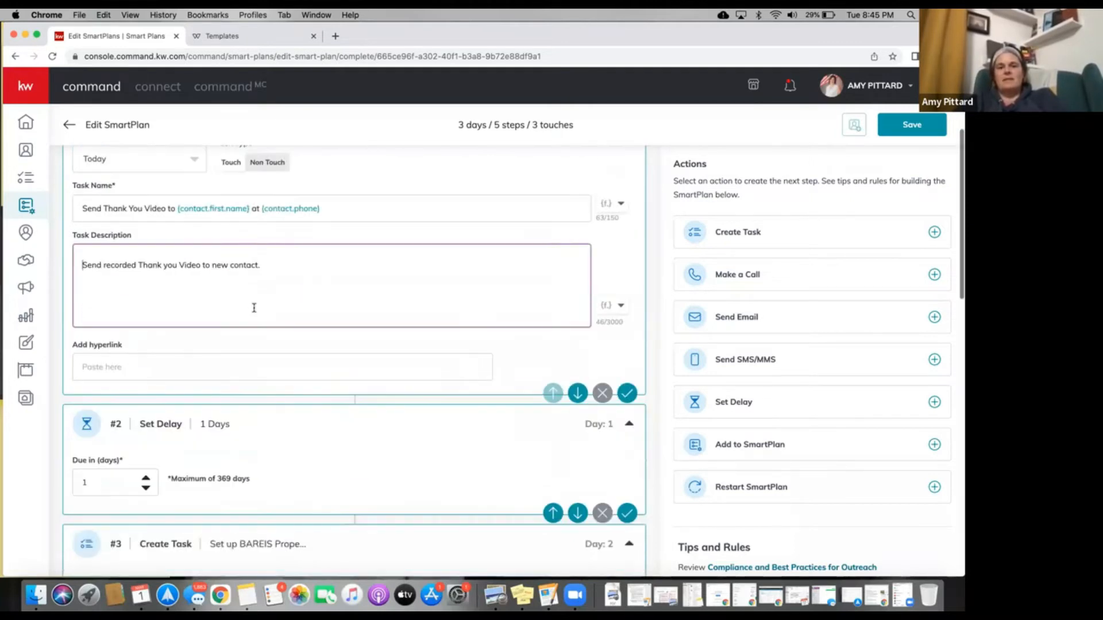
scroll(254, 308, "down", 12)
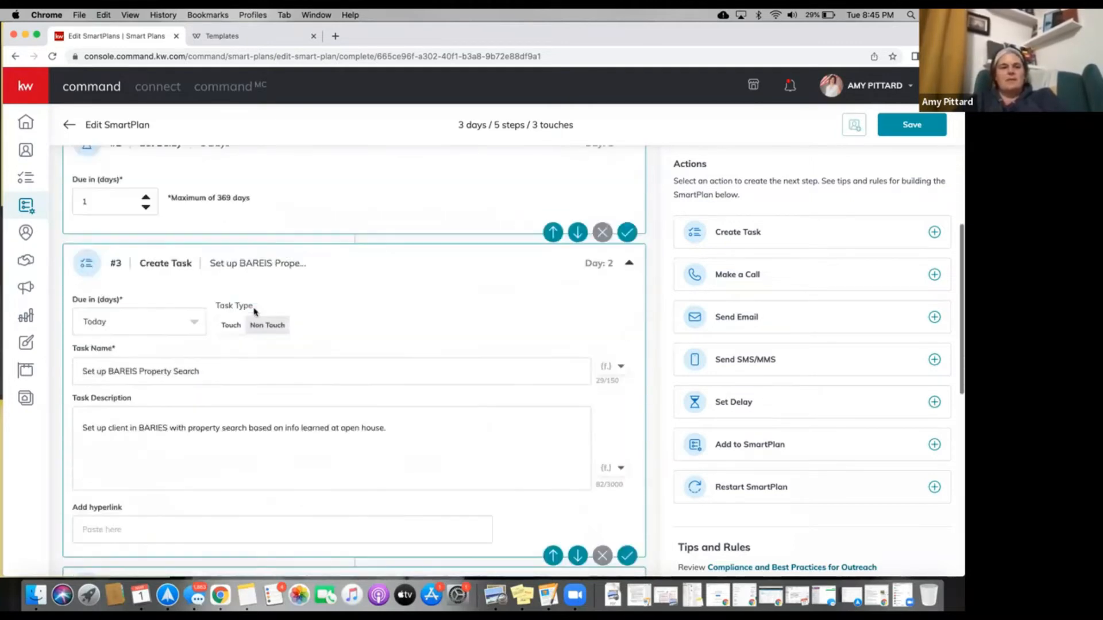
scroll(254, 308, "down", 1)
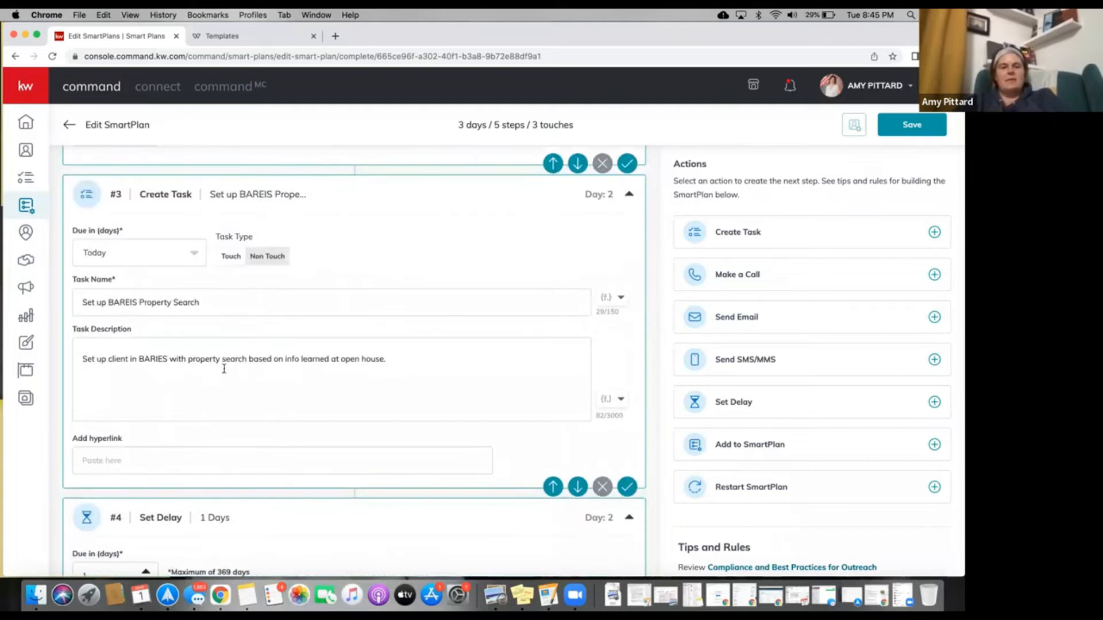
scroll(224, 368, "down", 14)
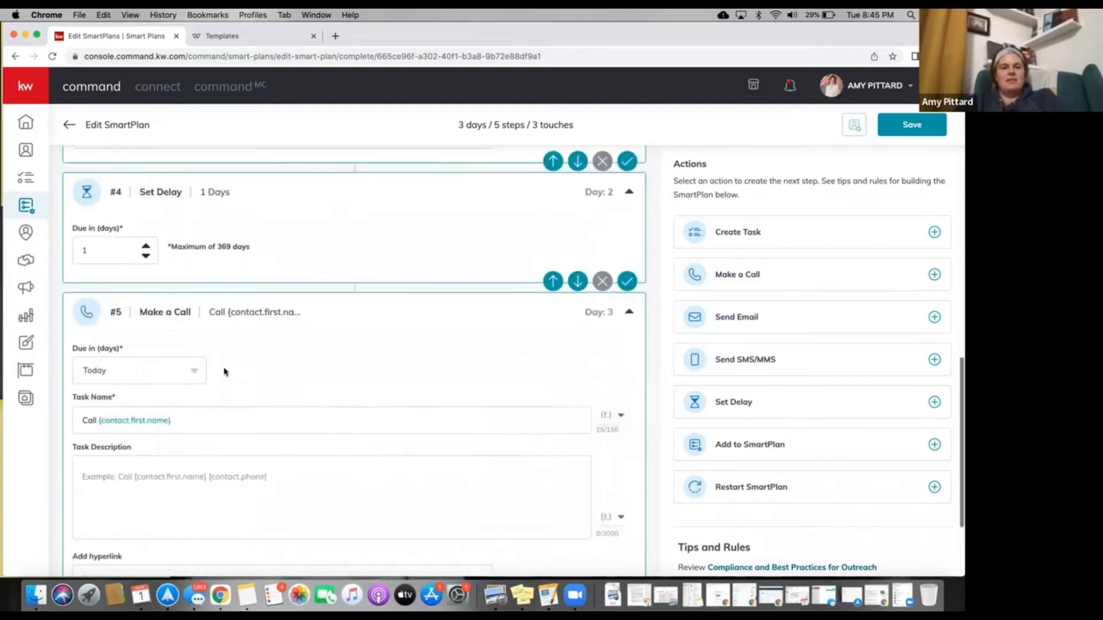
scroll(224, 372, "down", 3)
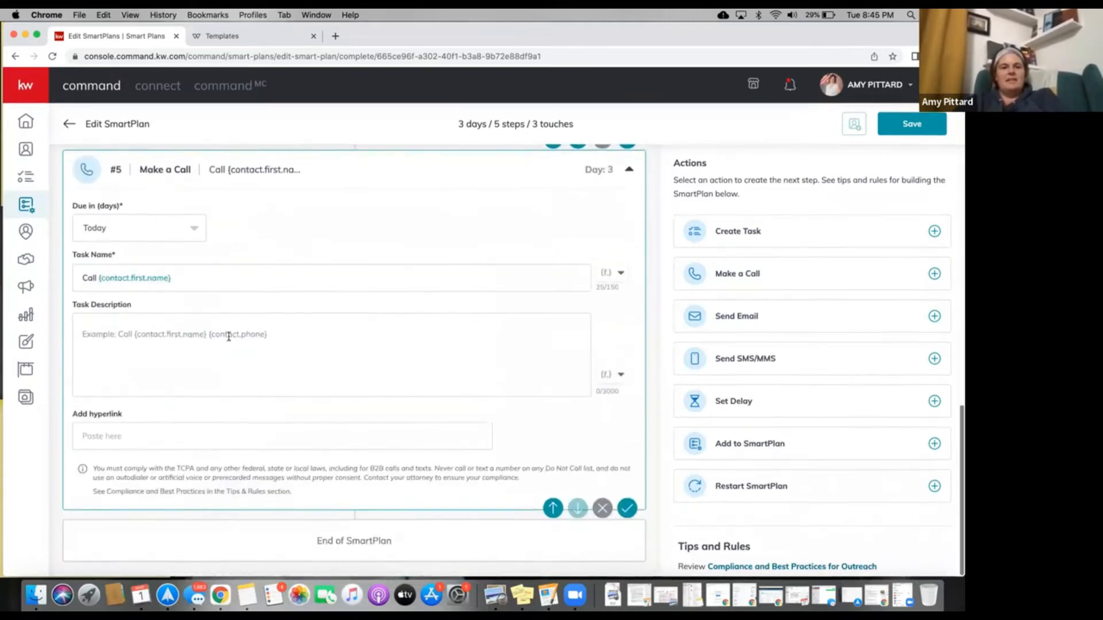
left_click(169, 331)
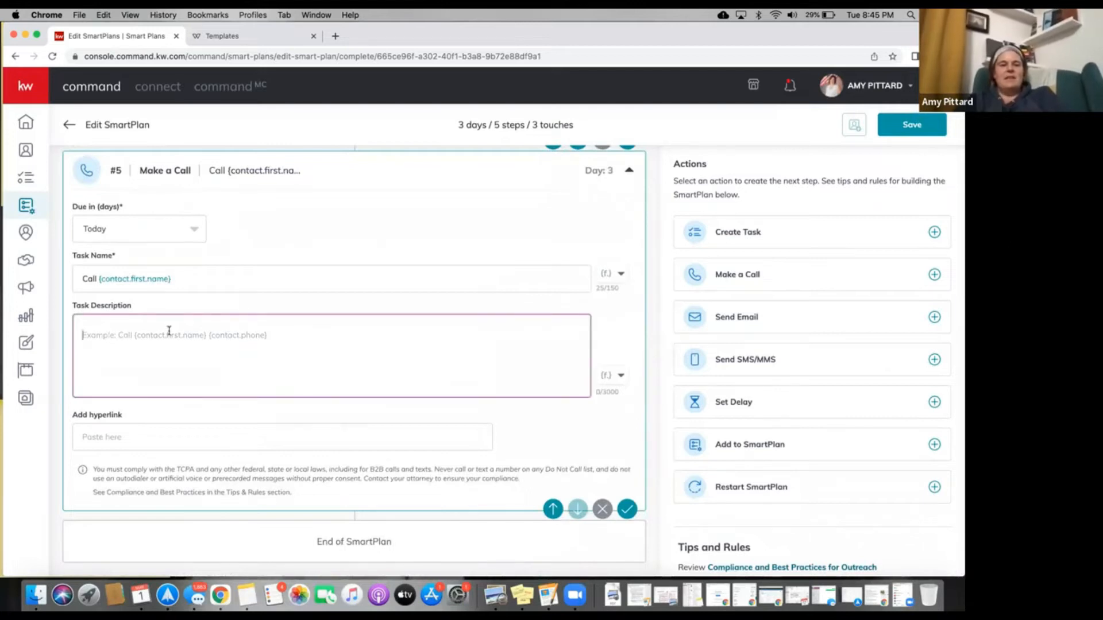
Write the call description thanking them for the open house and promising property-search emails as homes become available.
type("Jus")
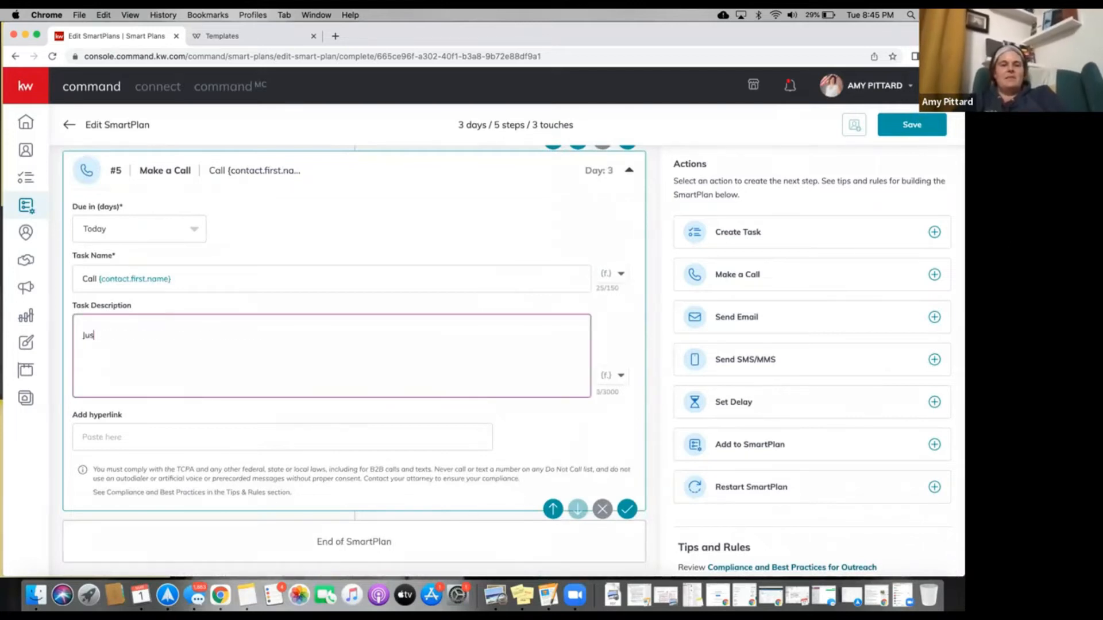
type("t wanted to than")
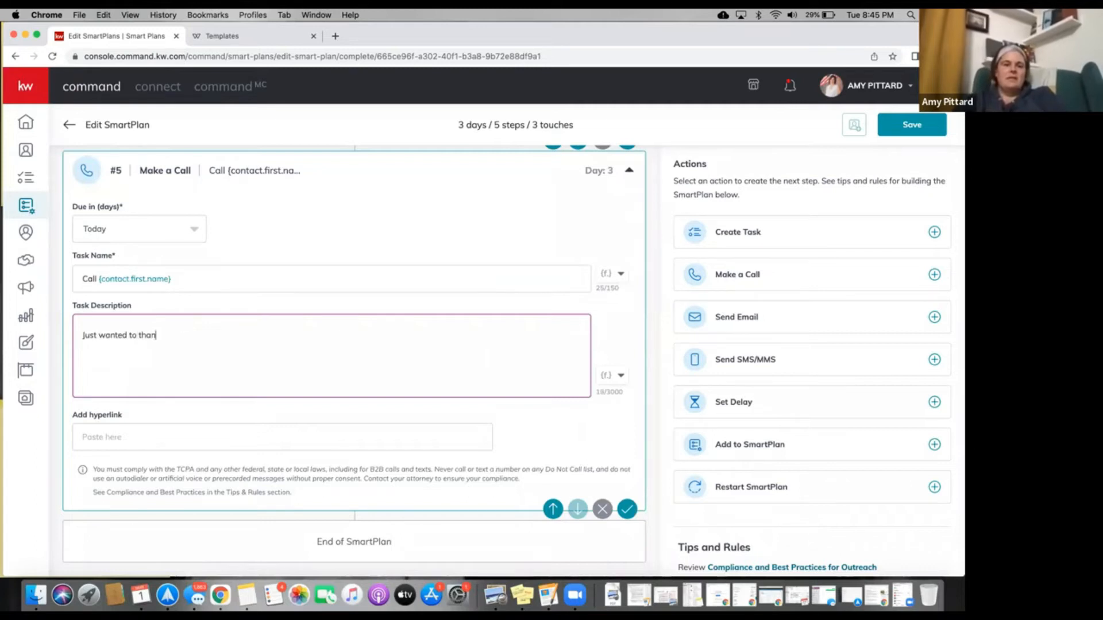
type("k you again for ")
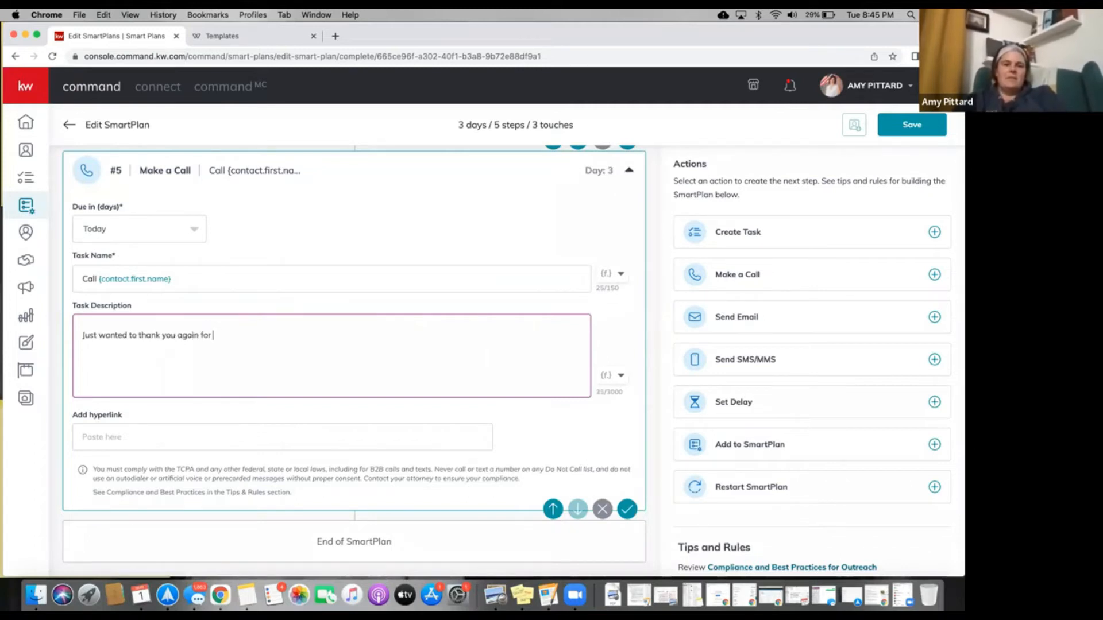
type("passing throug")
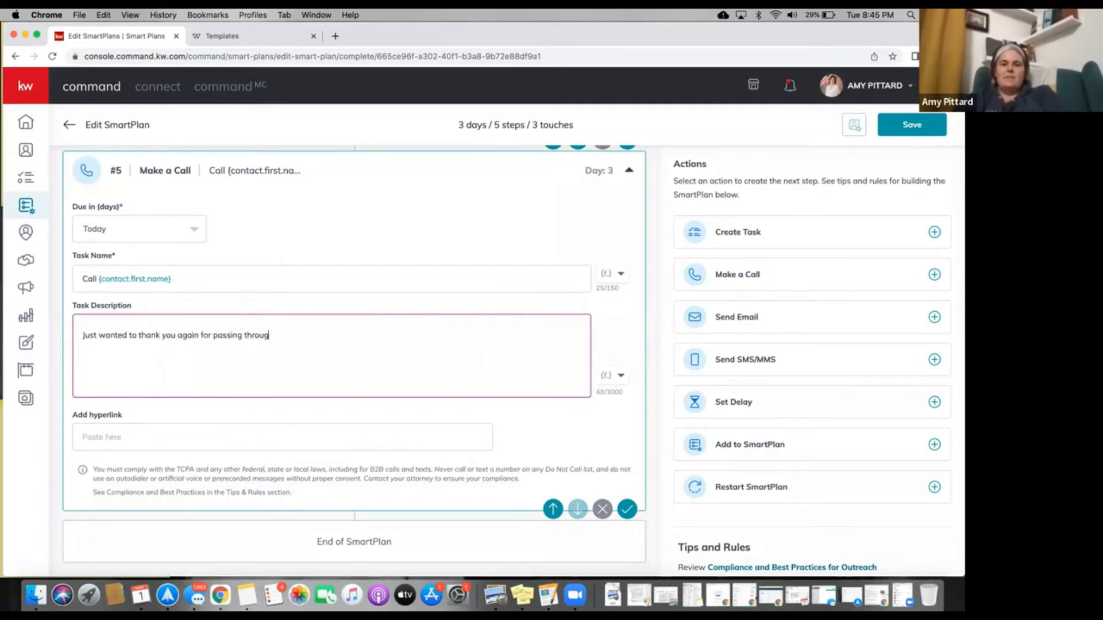
type("h my open house")
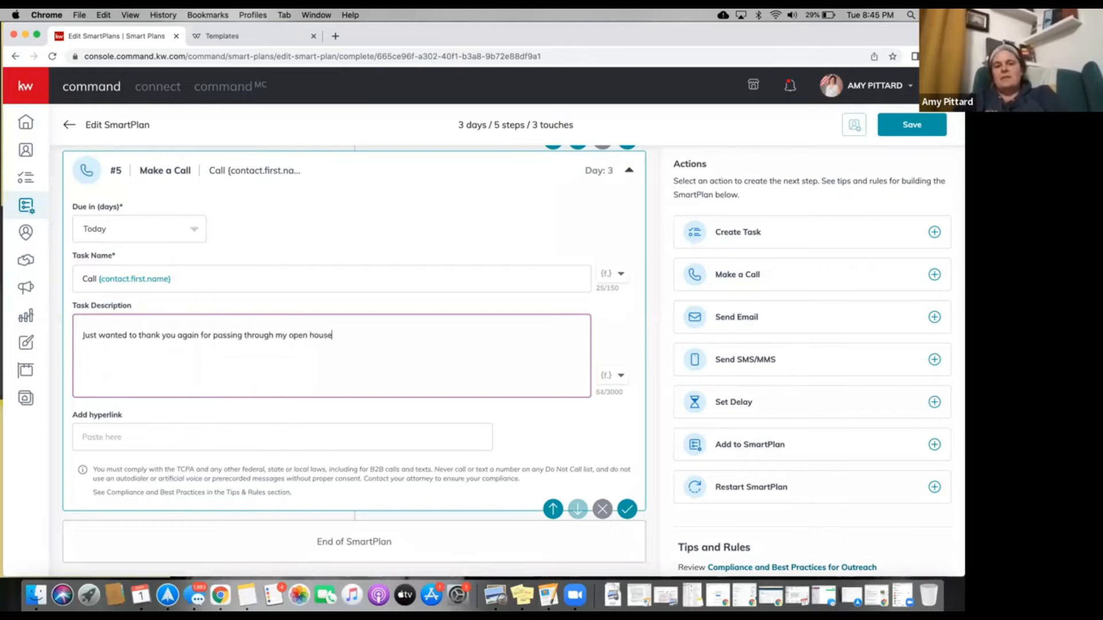
type(".  I h")
key("BackSpace")
type("set you ")
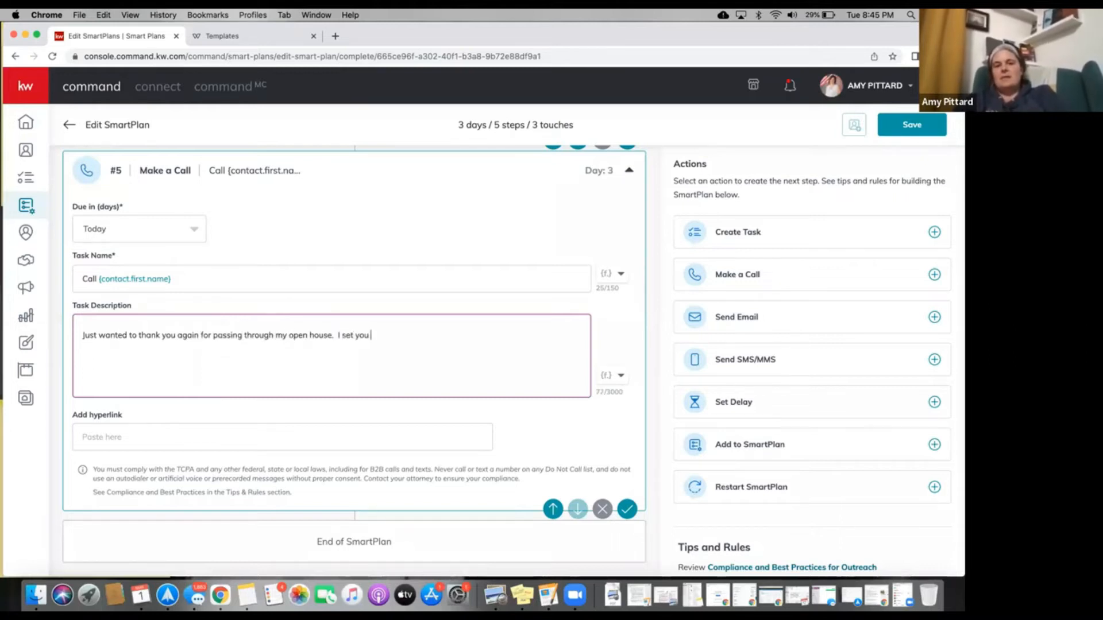
type("up with a pr")
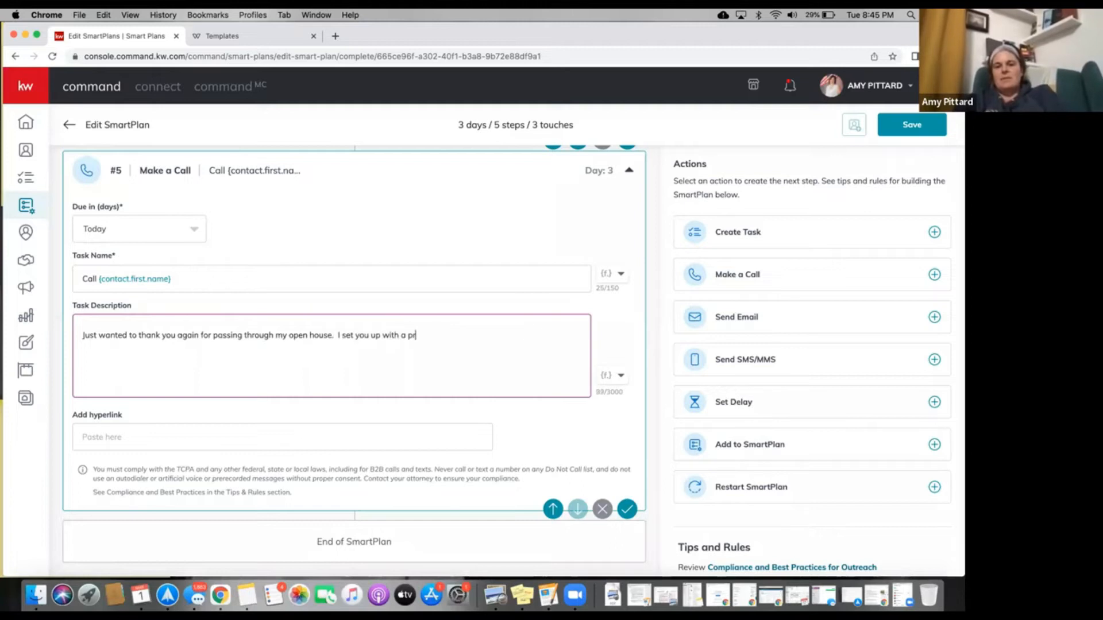
type("operty search ")
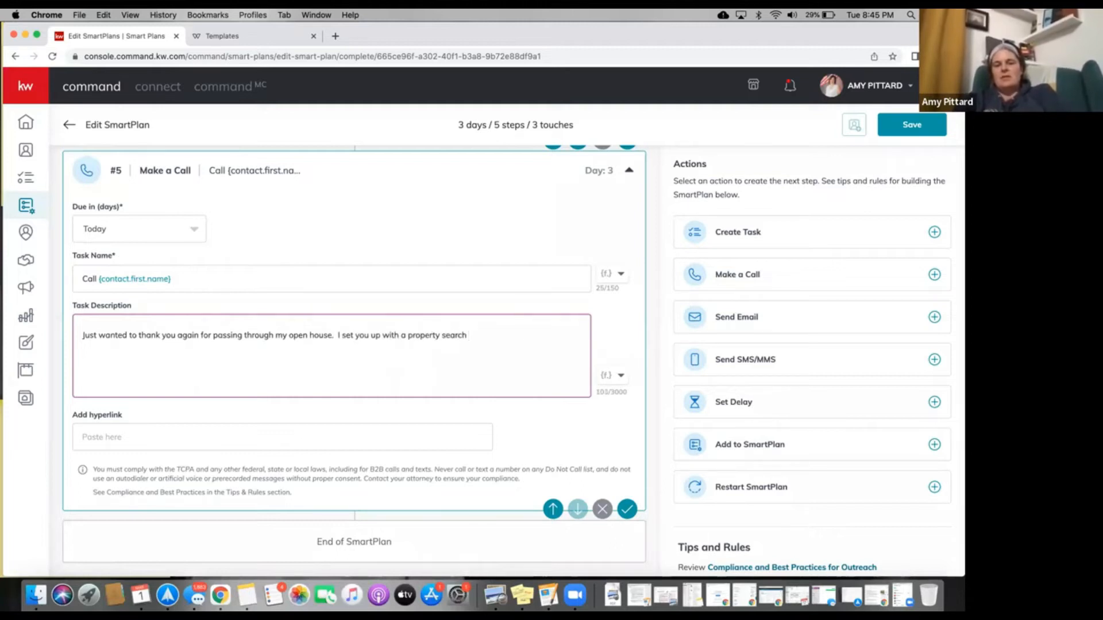
type("based")
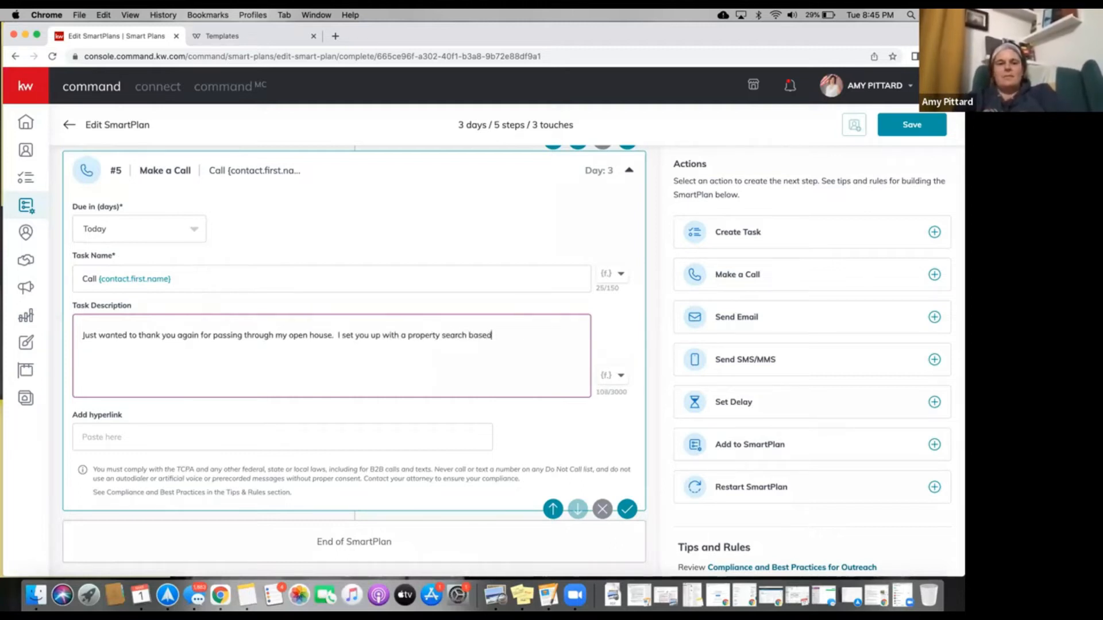
type(" on our con")
key("BackSpace")
key("BackSpace")
type("our conversation")
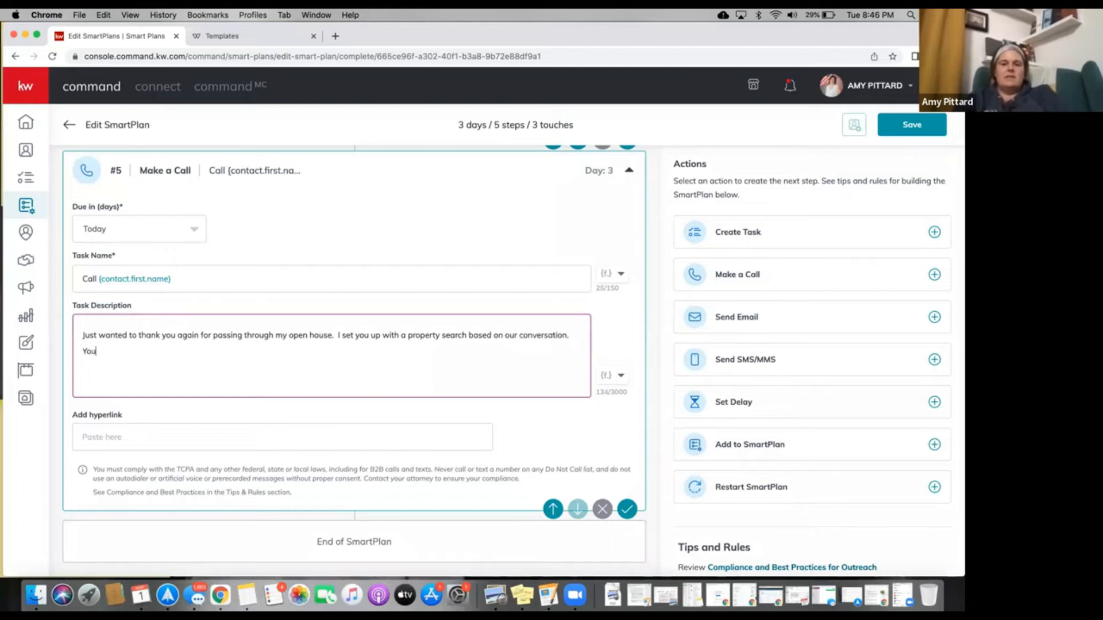
type(". You'll get ")
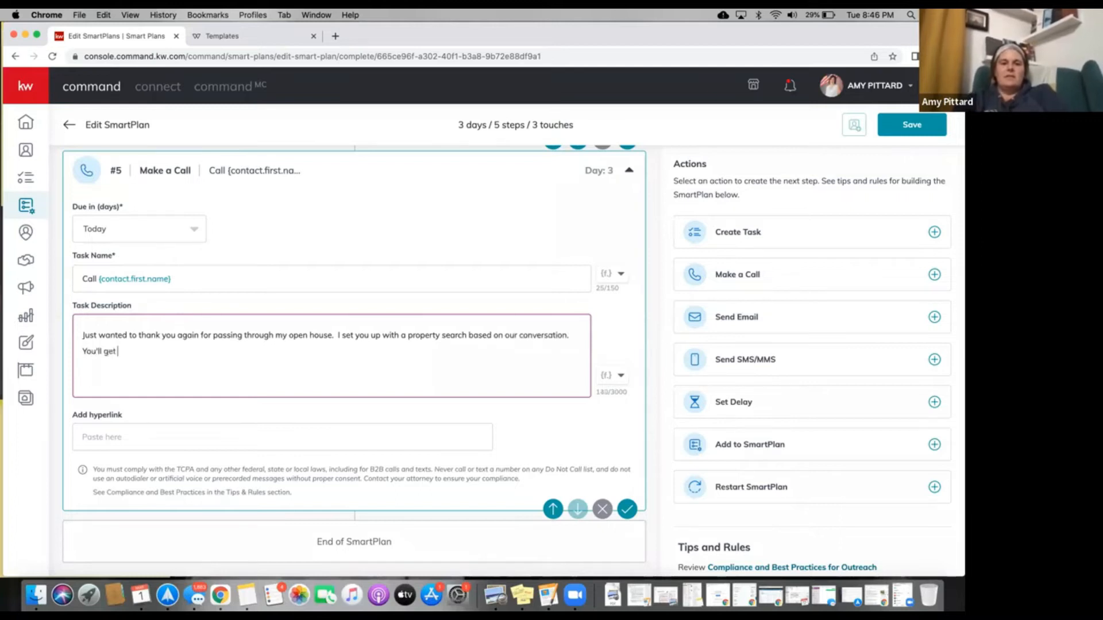
type("emails as new homes come a")
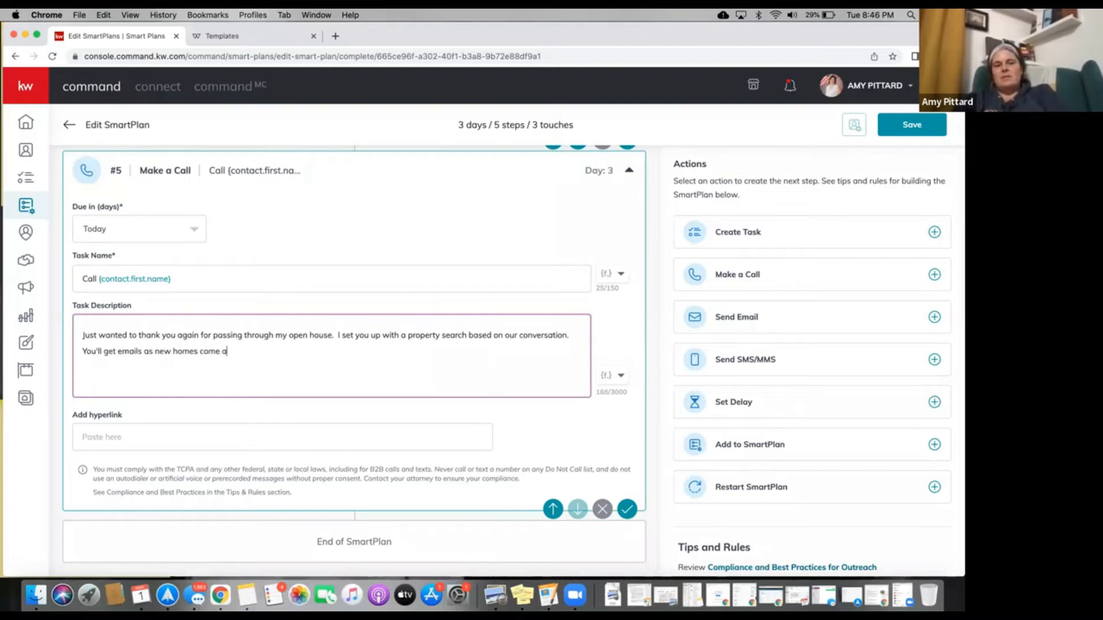
type("vaiallbe.")
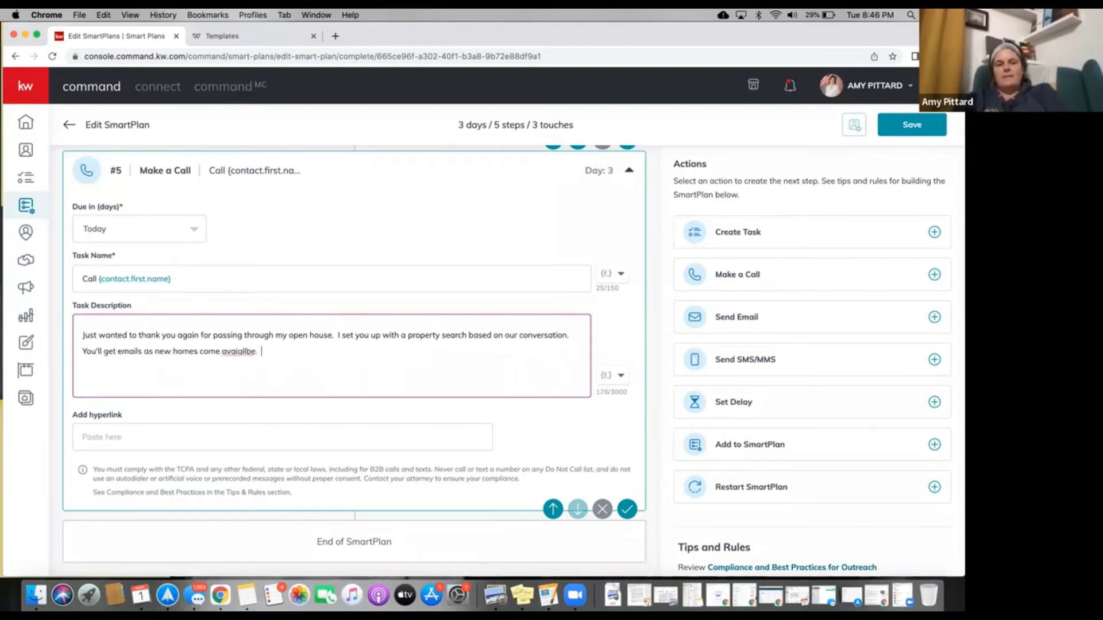
right_click(242, 358)
left_click(264, 361)
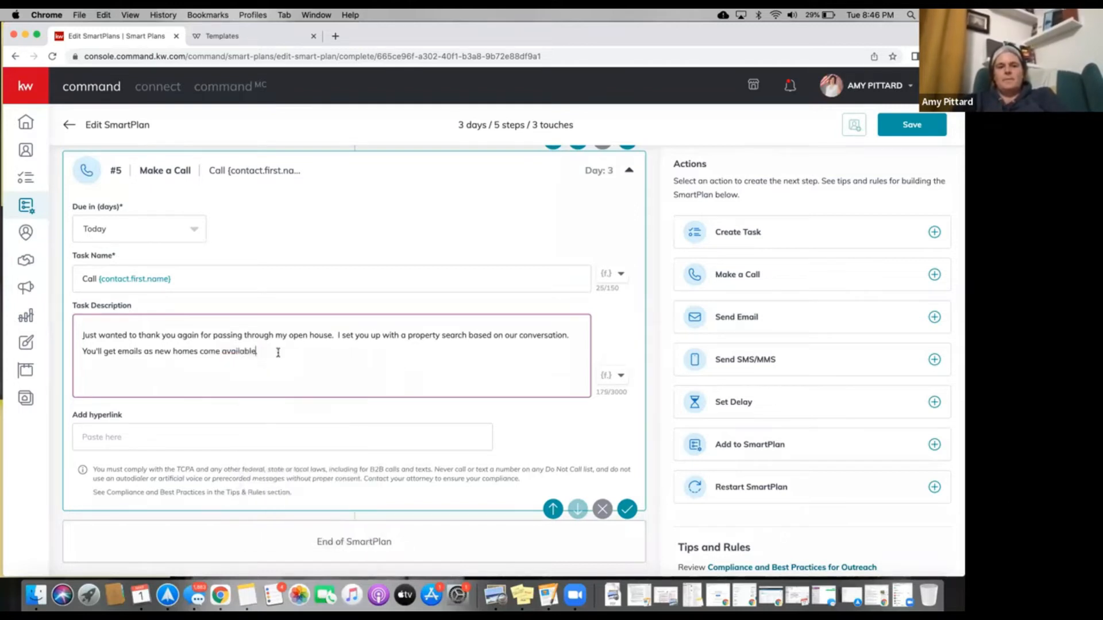
Finish the description with a closing line inviting them to request changes or say if they see any homes.
type("If you w")
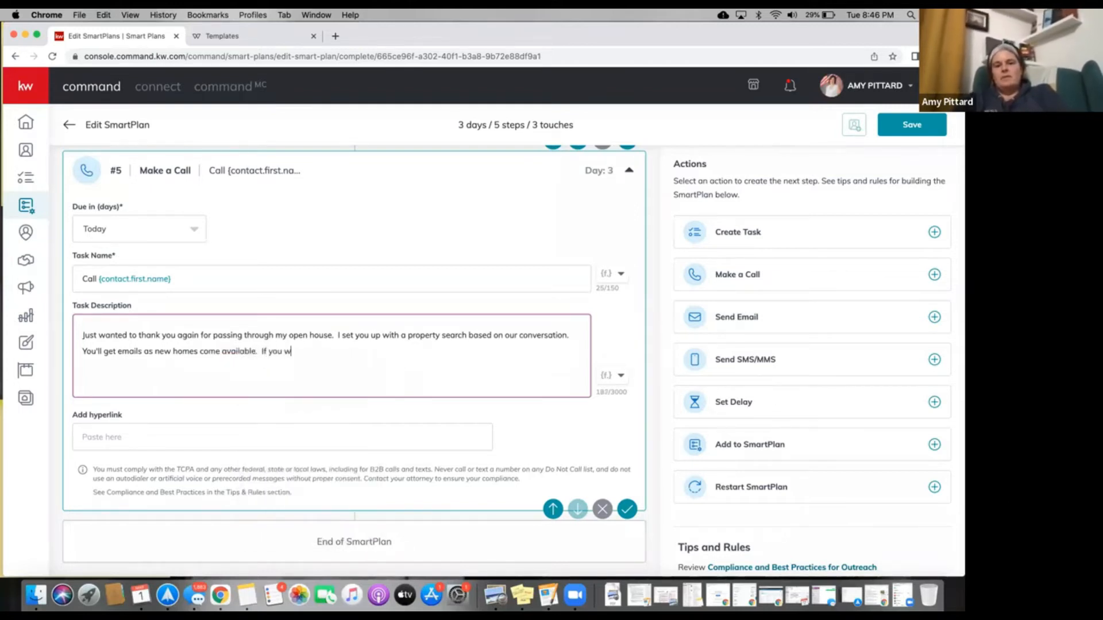
type("ant me to make")
type("changes let me know.  Hav")
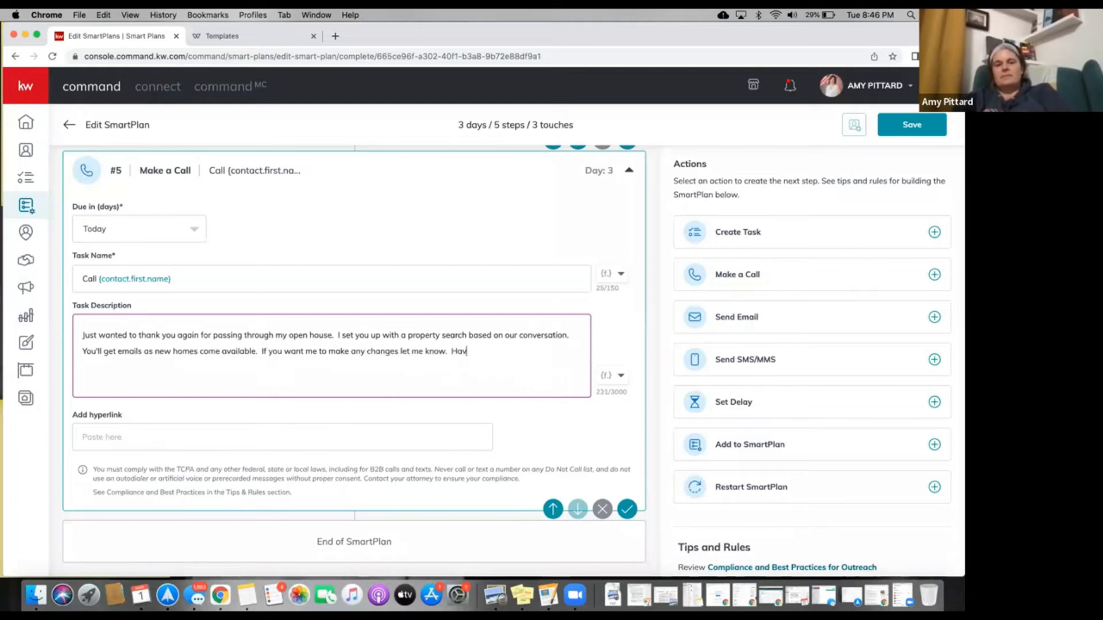
key("BackSpace")
key("BackSpace")
key("BackSpace")
key("BackSpace")
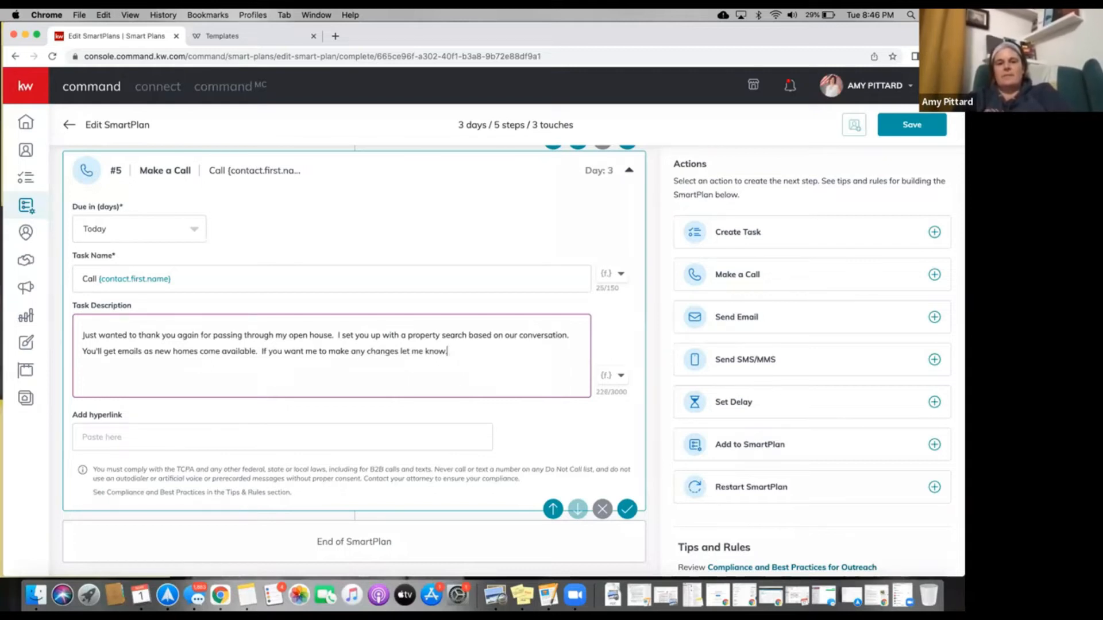
type("or if you w")
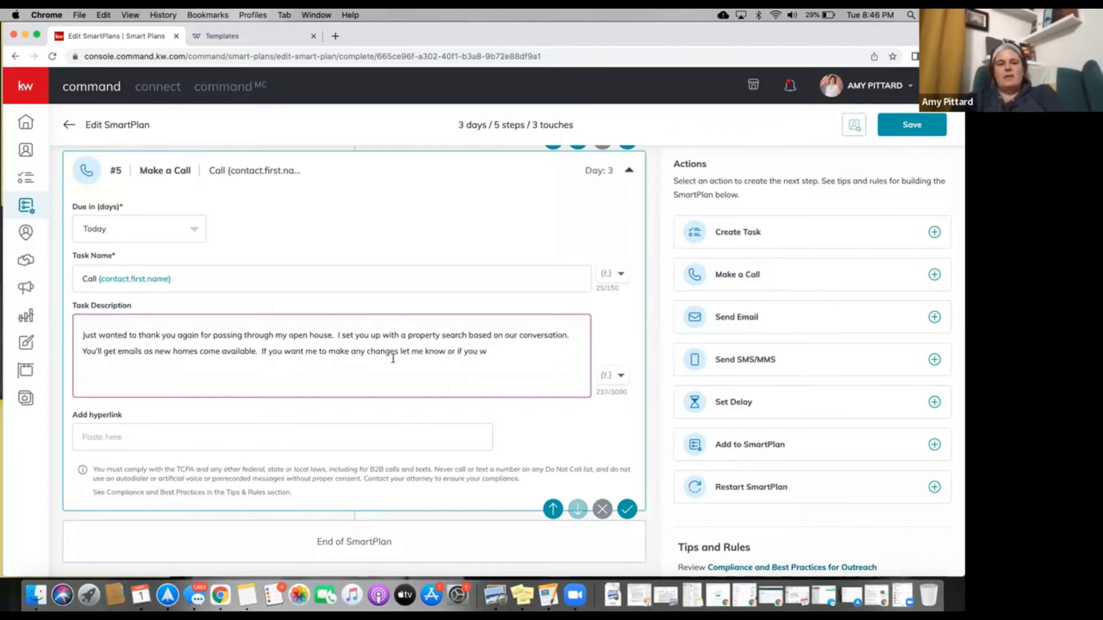
type(" or see an")
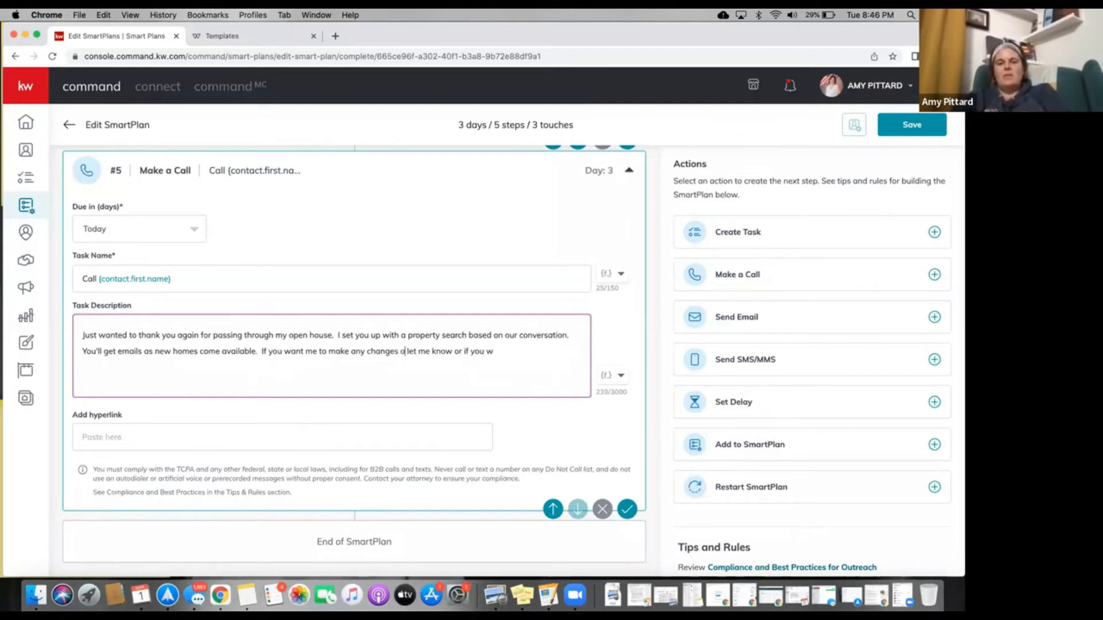
type("y")
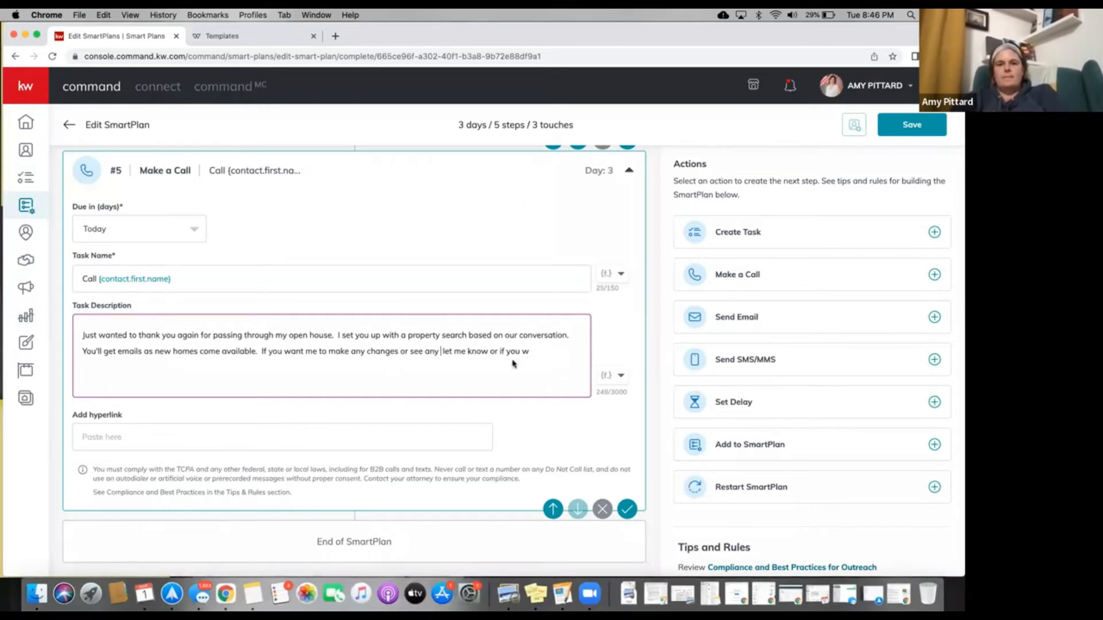
left_click(453, 353)
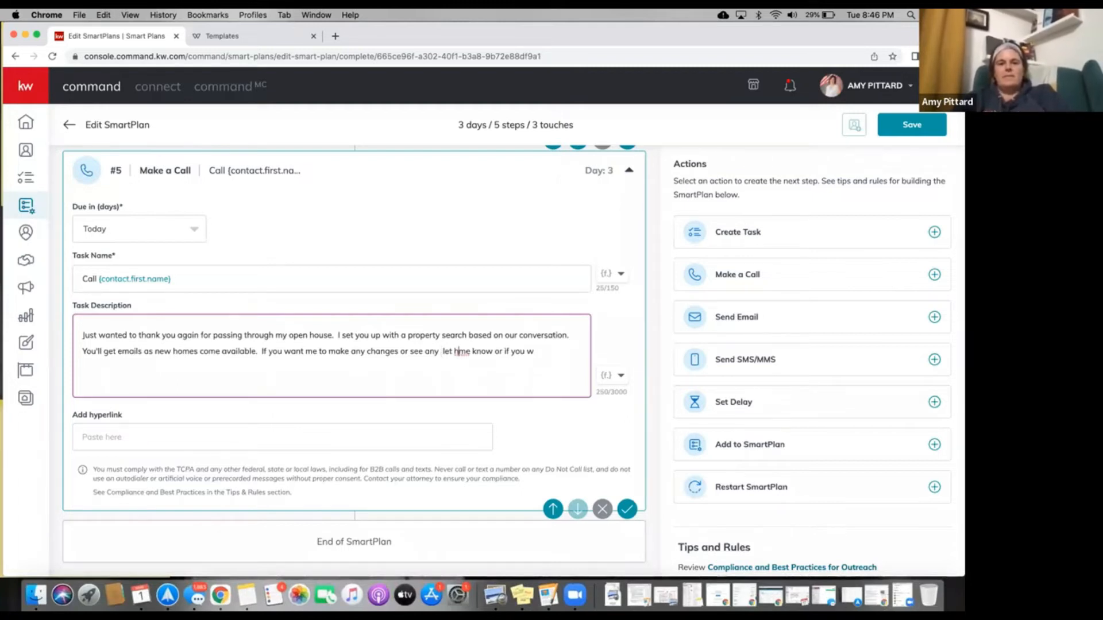
type("homes")
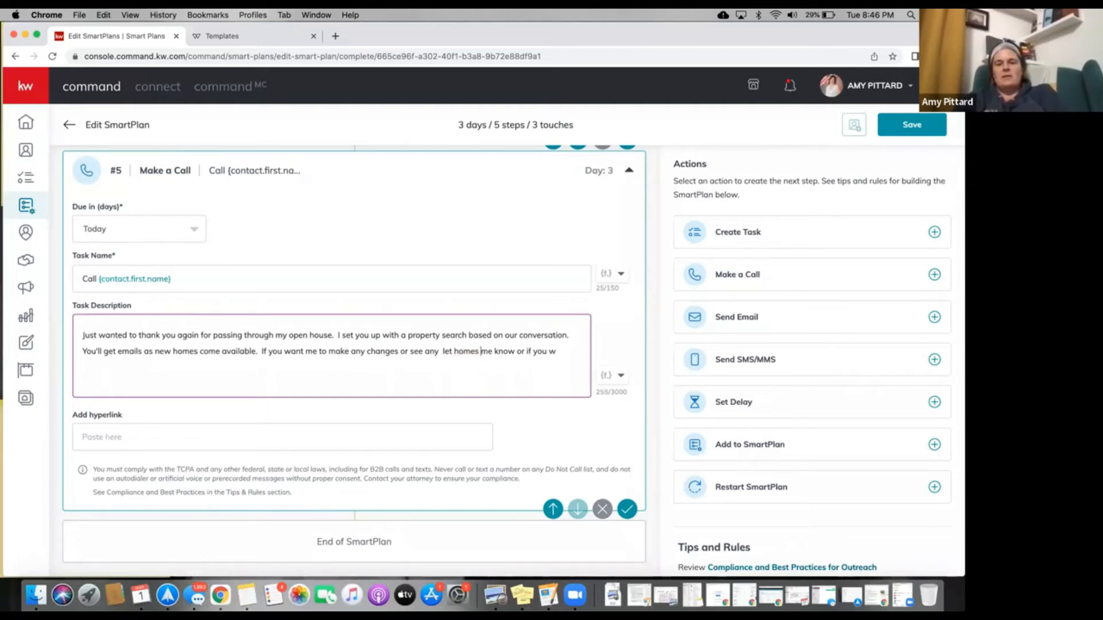
key("BackSpace")
key("BackSpace")
key("BackSpace")
key("BackSpace")
key("BackSpace")
key("BackSpace")
key("BackSpace")
key("BackSpace")
key("BackSpace")
key("BackSpace")
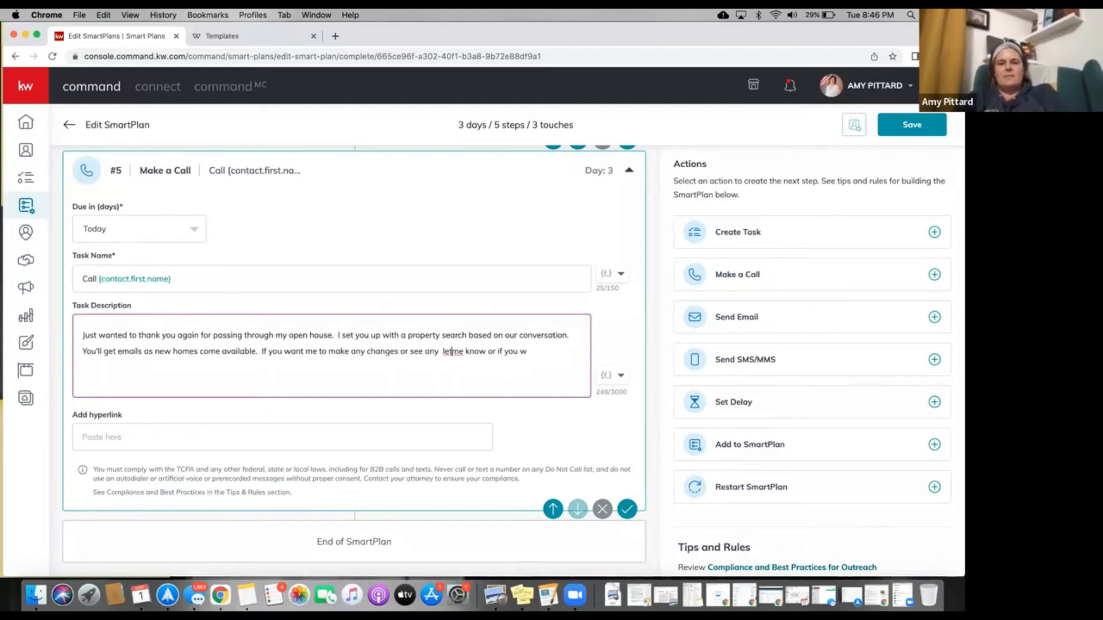
type("homes p")
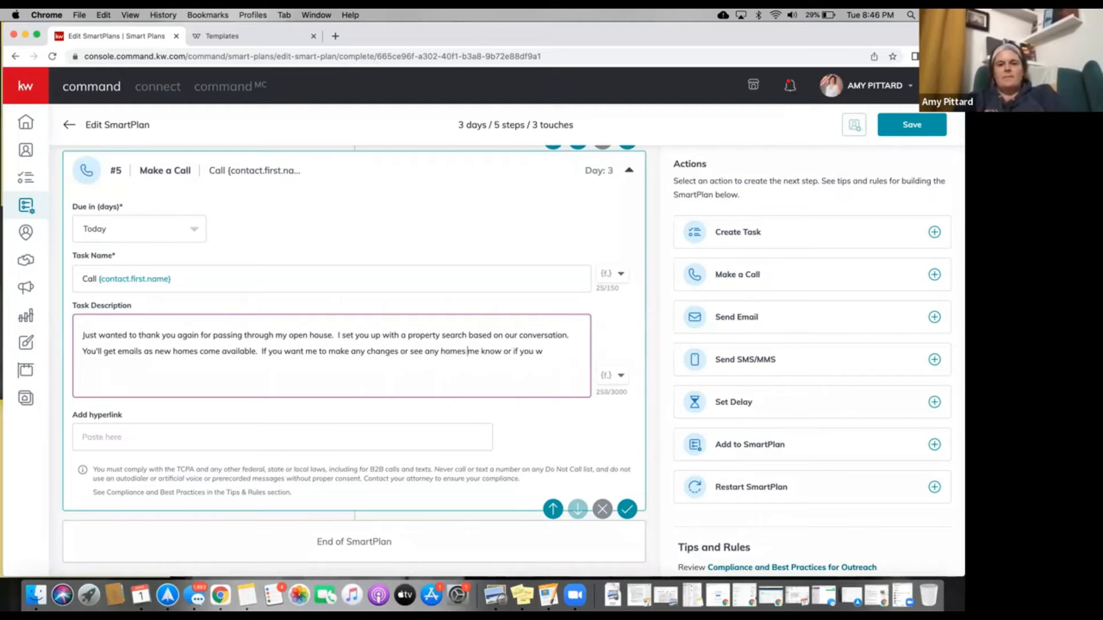
type("lase")
key("BackSpace")
key("BackSpace")
key("BackSpace")
key("BackSpace")
type("ease let")
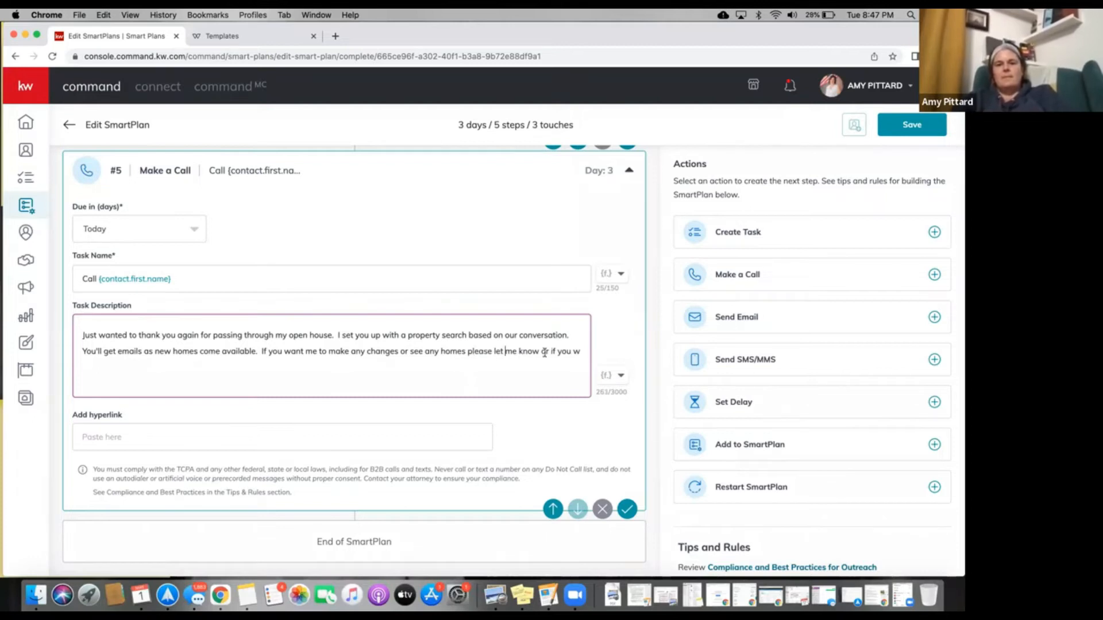
left_click_drag(538, 351, 610, 356)
key("BackSpace")
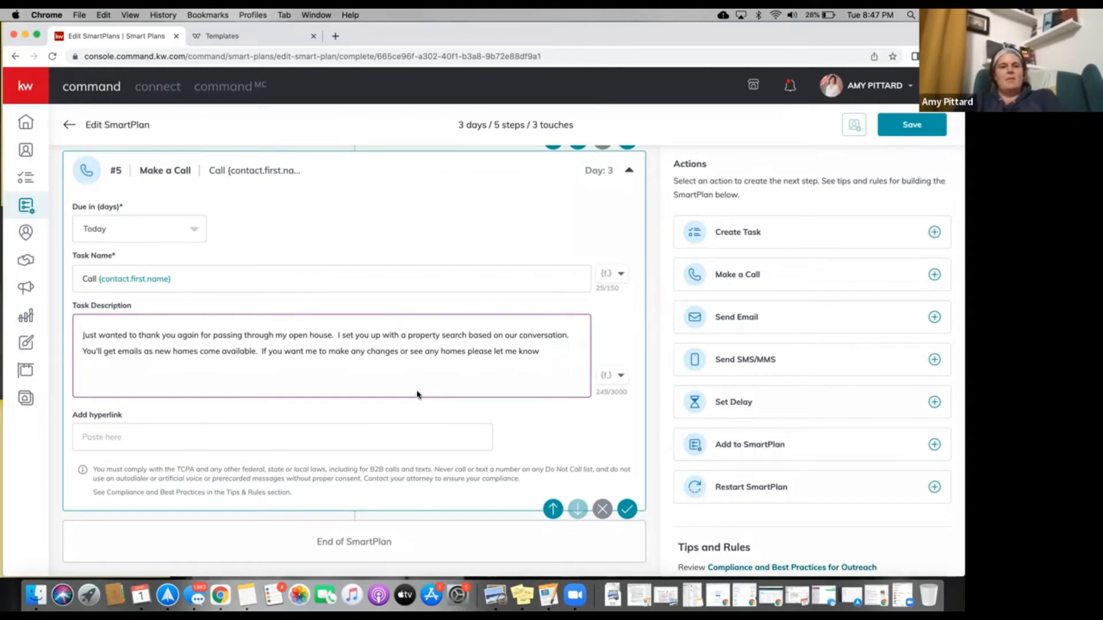
scroll(417, 397, "up", 1)
scroll(418, 395, "up", 15)
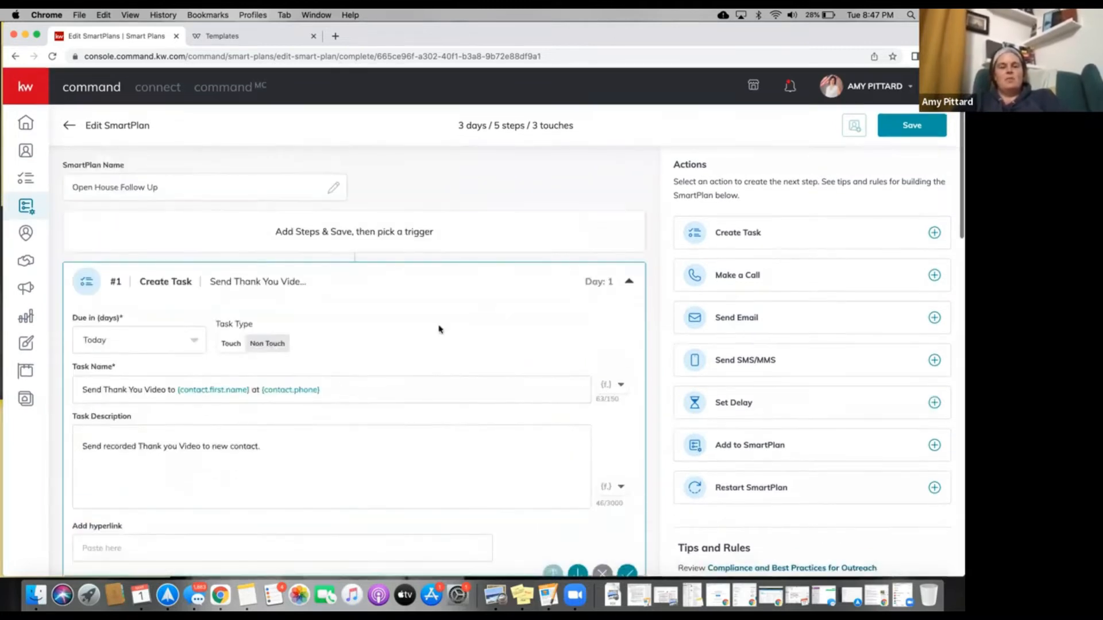
scroll(377, 381, "down", 10)
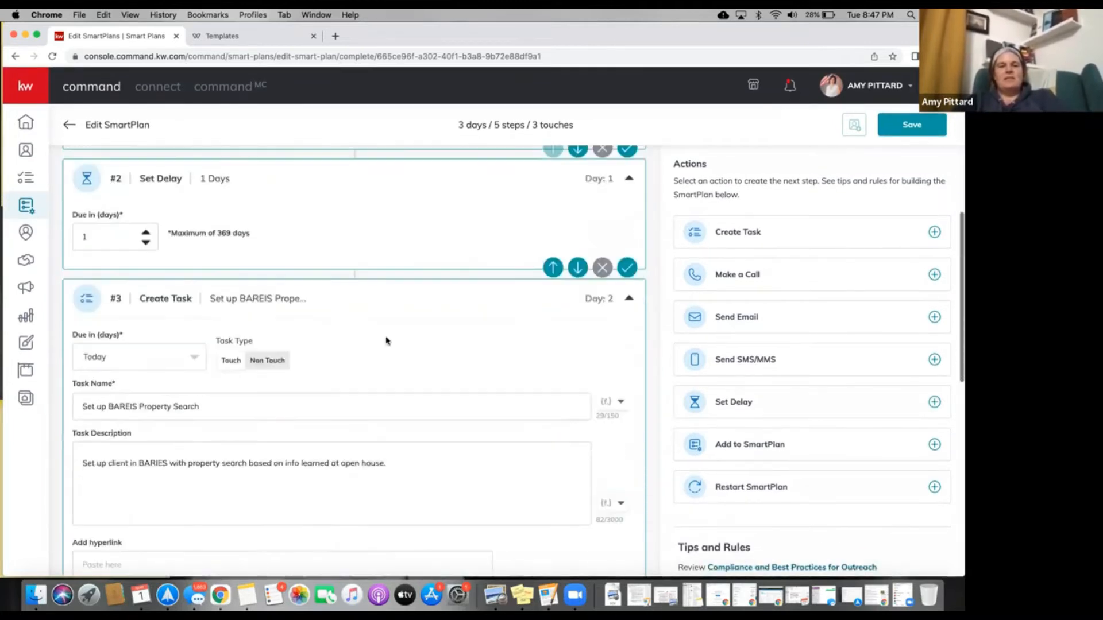
scroll(354, 450, "down", 5)
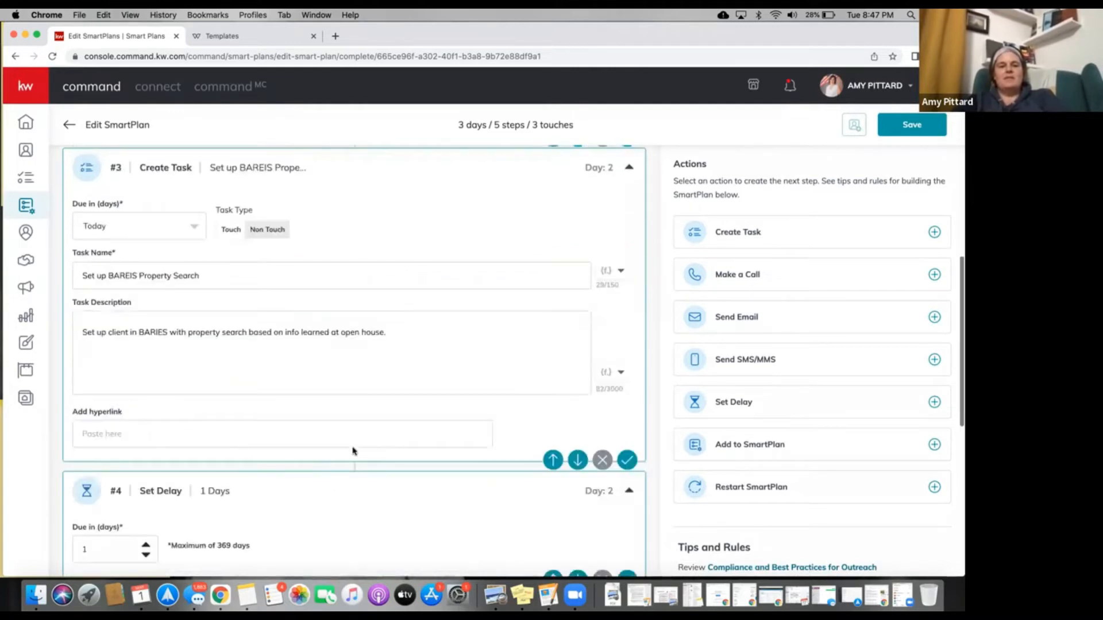
scroll(354, 450, "down", 4)
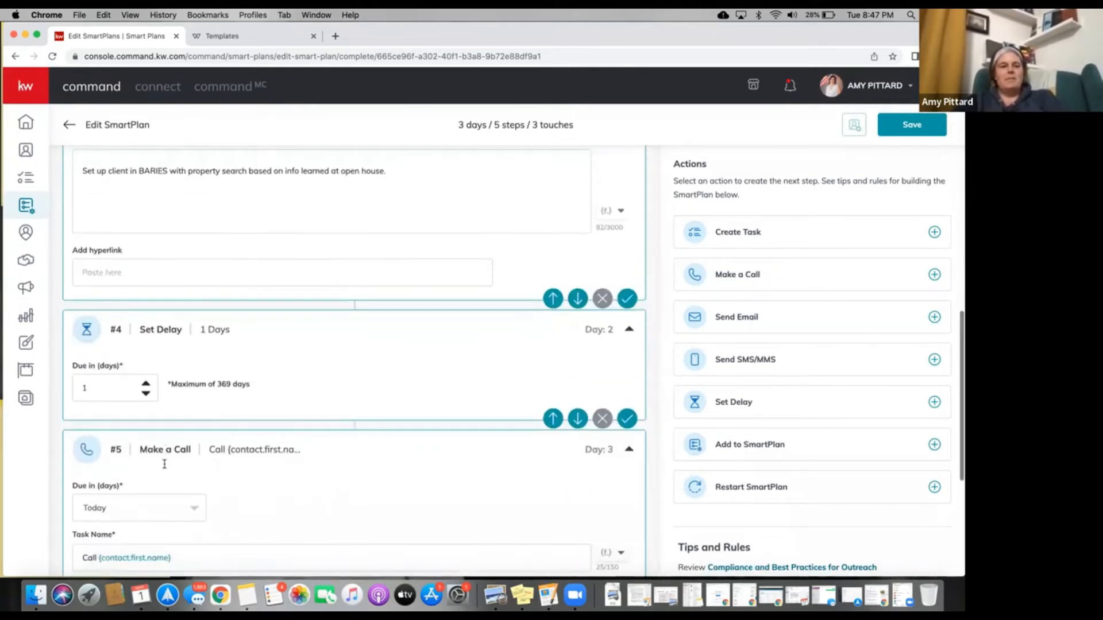
scroll(264, 445, "down", 4)
scroll(552, 345, "down", 1)
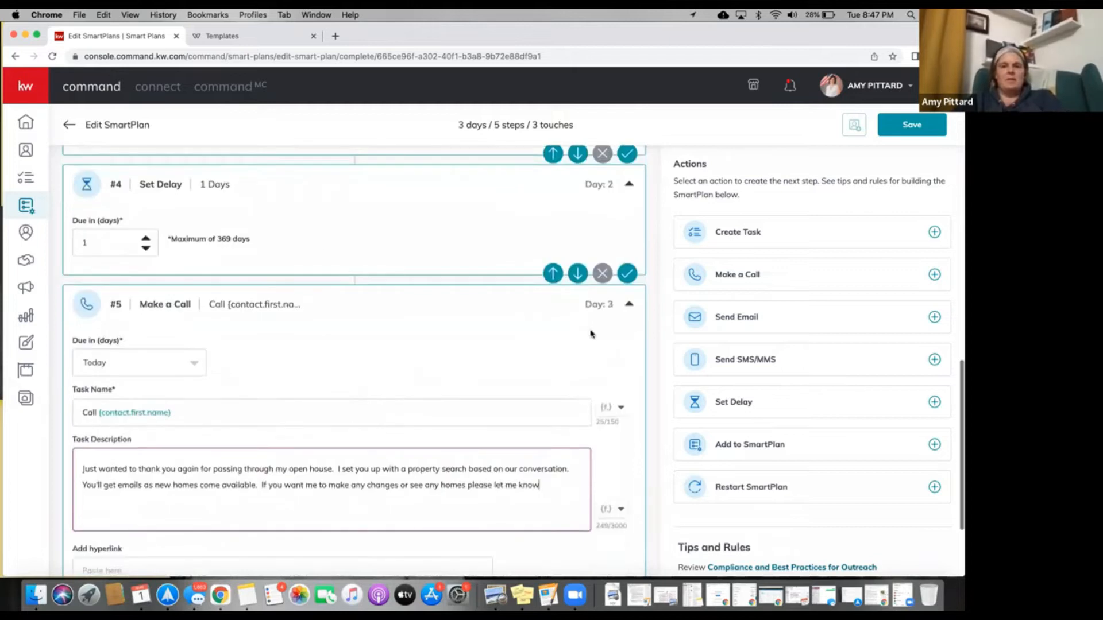
scroll(554, 379, "down", 4)
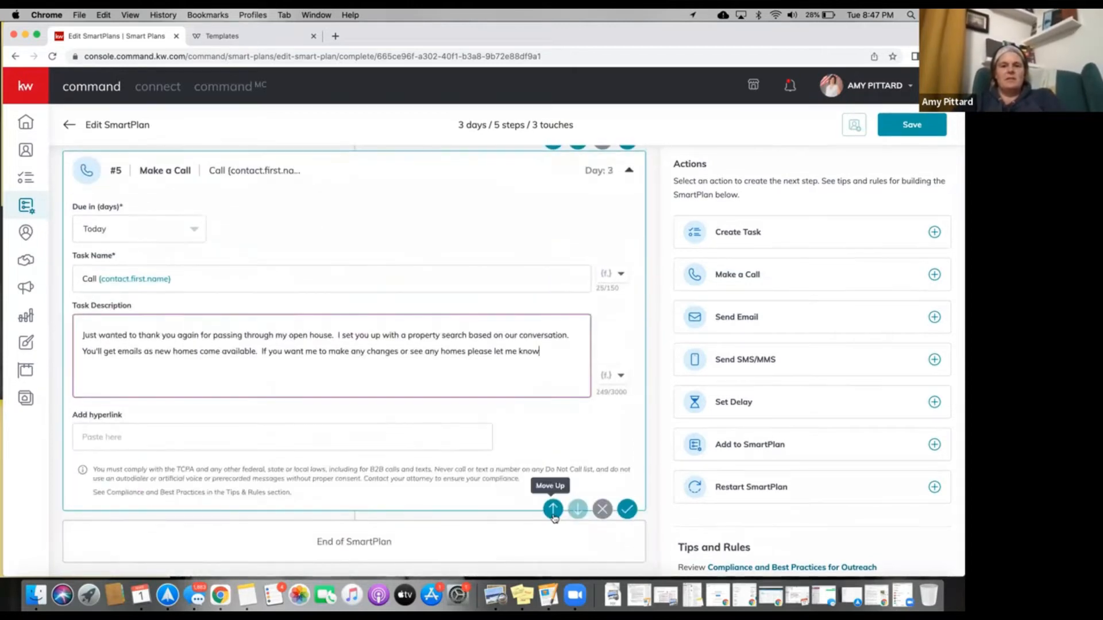
left_click(553, 509)
scroll(531, 392, "up", 6)
scroll(530, 392, "up", 5)
scroll(480, 373, "down", 8)
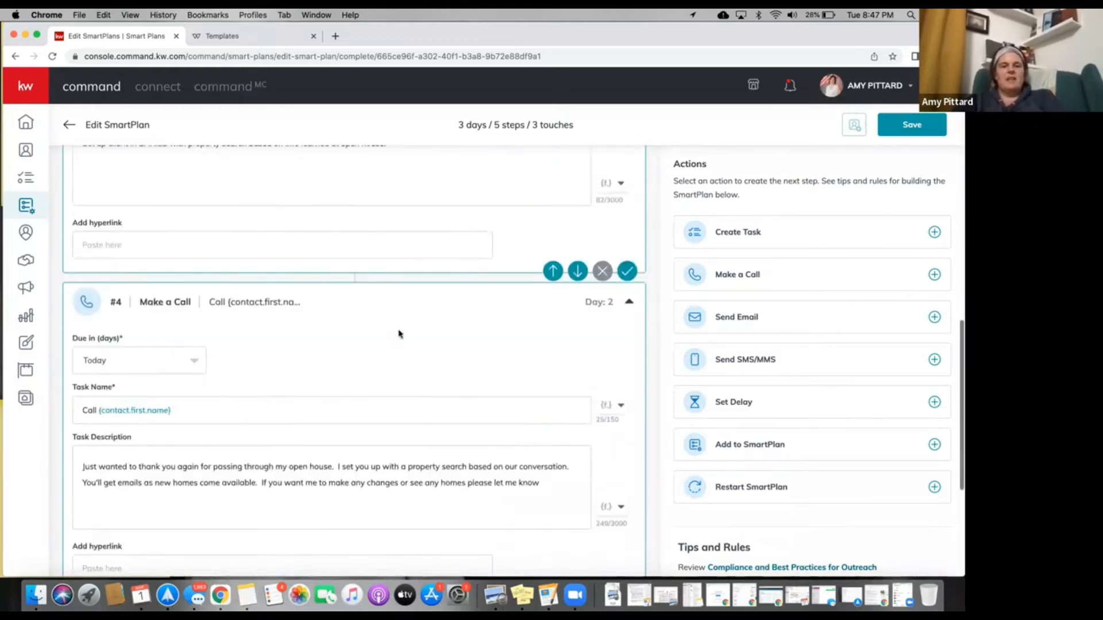
scroll(400, 334, "down", 1)
scroll(193, 352, "down", 5)
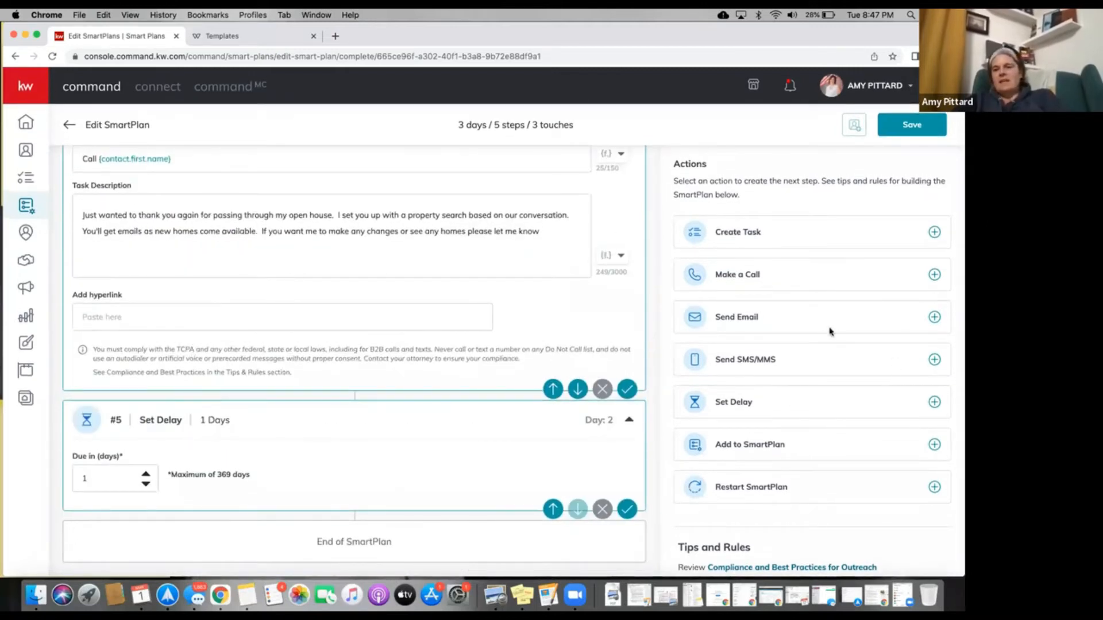
Add a Day 3 text checking they get new properties and offering in-person viewings, plus a one-day delay.
left_click(934, 360)
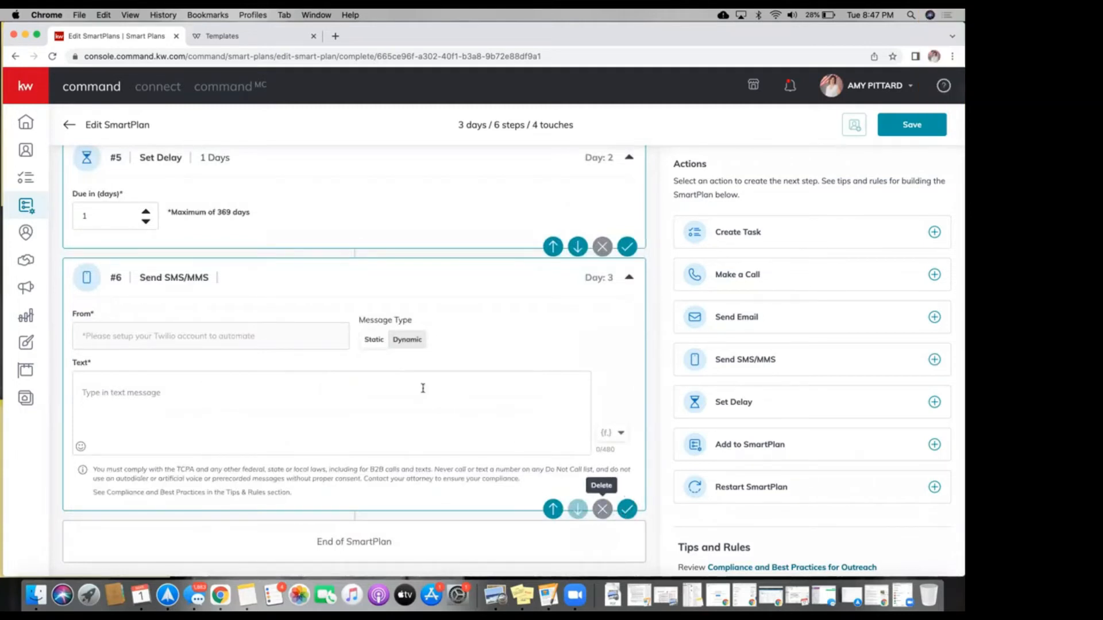
left_click(182, 396)
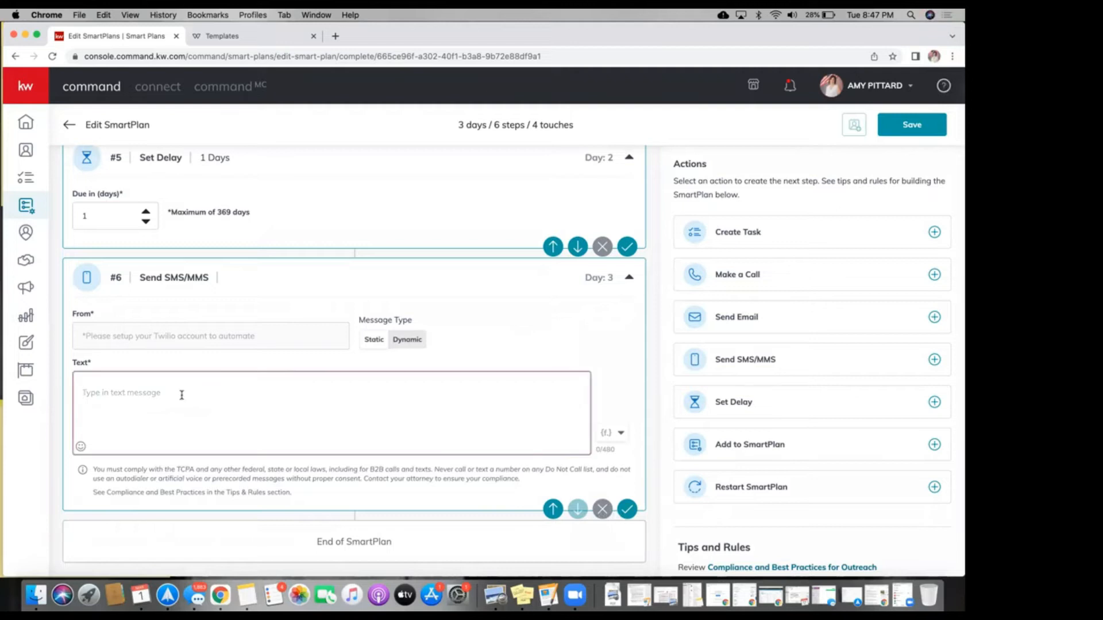
type("Just wanted to make sure that you were getting teh")
key("BackSpace")
key("BackSpace")
key("BackSpace")
type("he new property")
key("BackSpace")
type("ies")
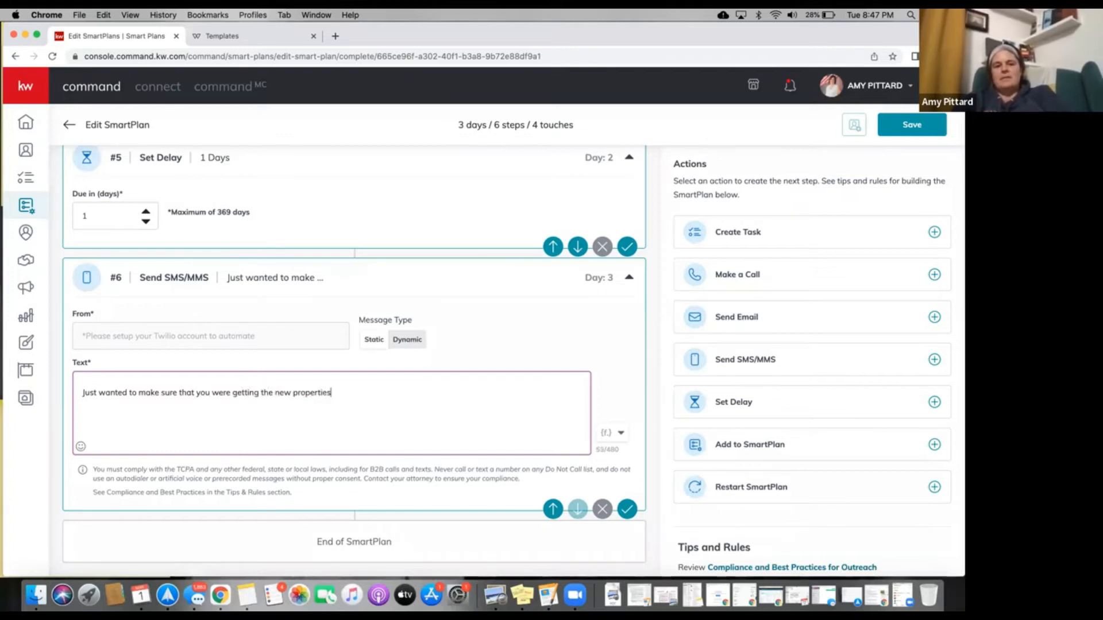
type(", if you see")
type(" anty")
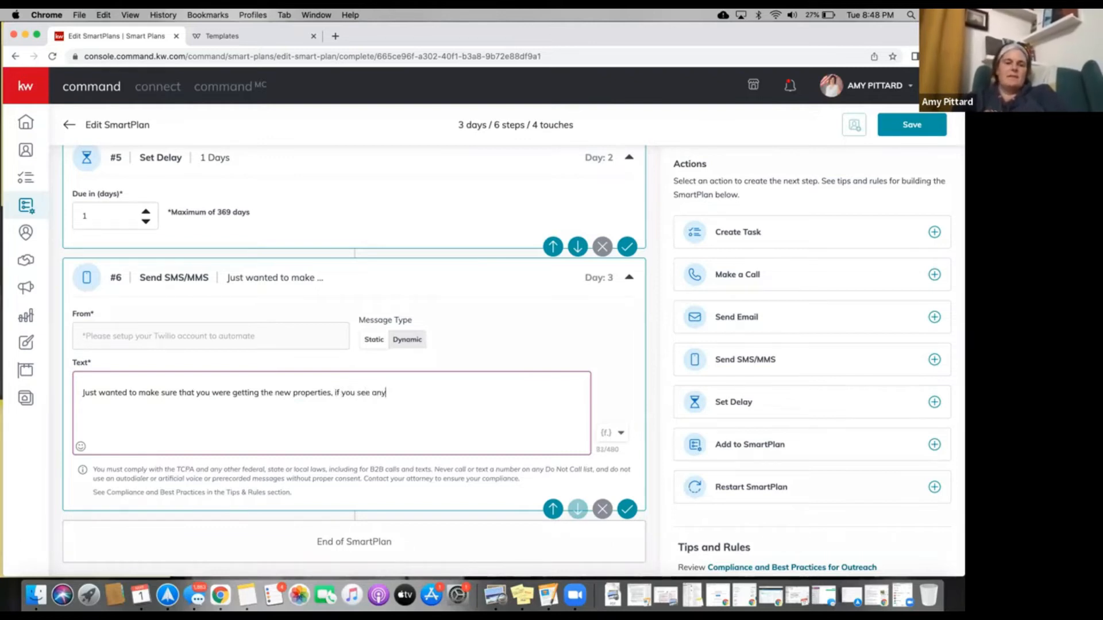
type("ing ")
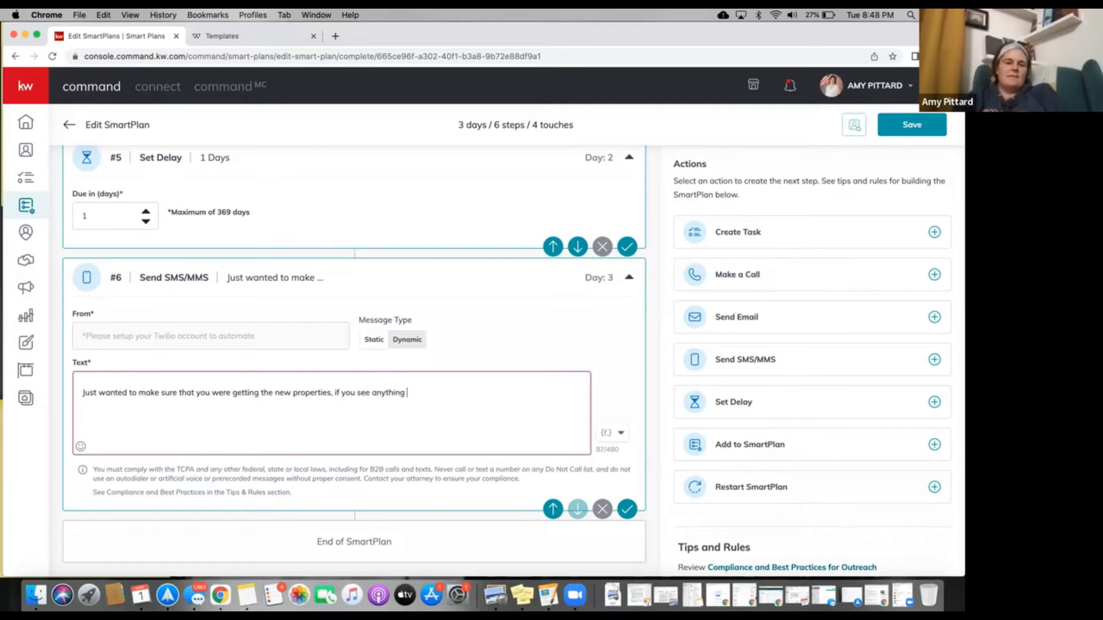
type("that you wan")
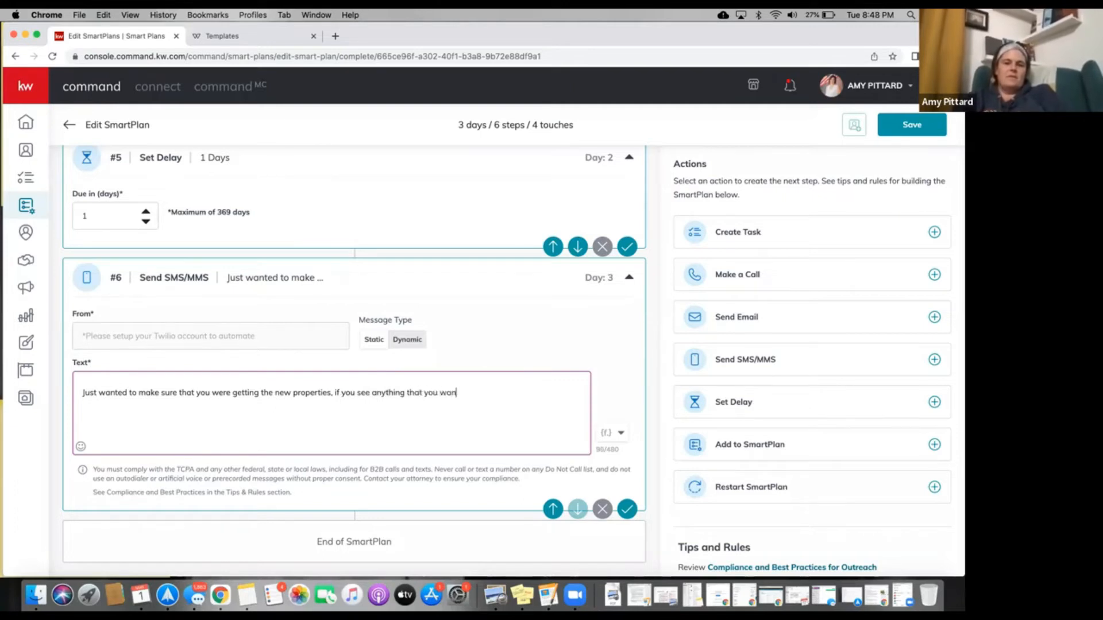
type("t to view in pe")
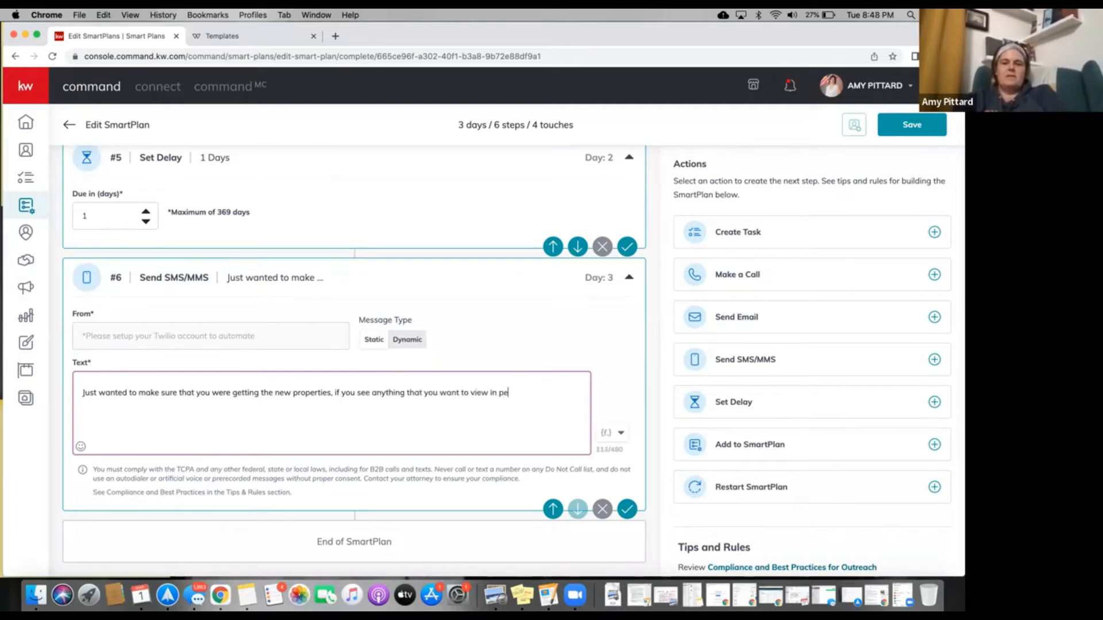
type("rson, et")
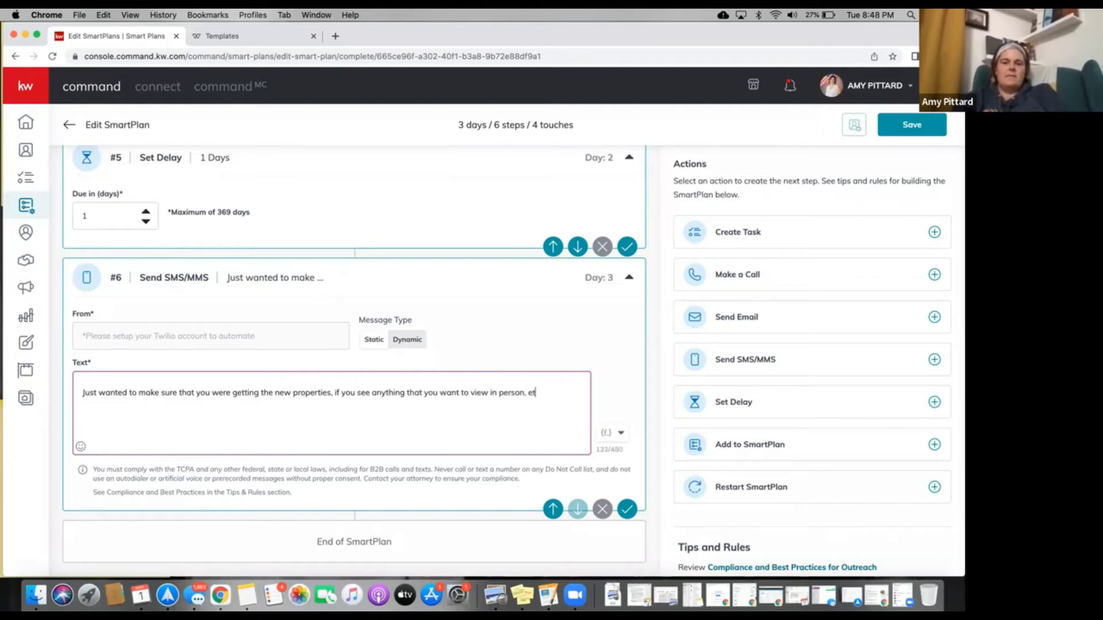
key("BackSpace")
key("BackSpace")
type("let me now")
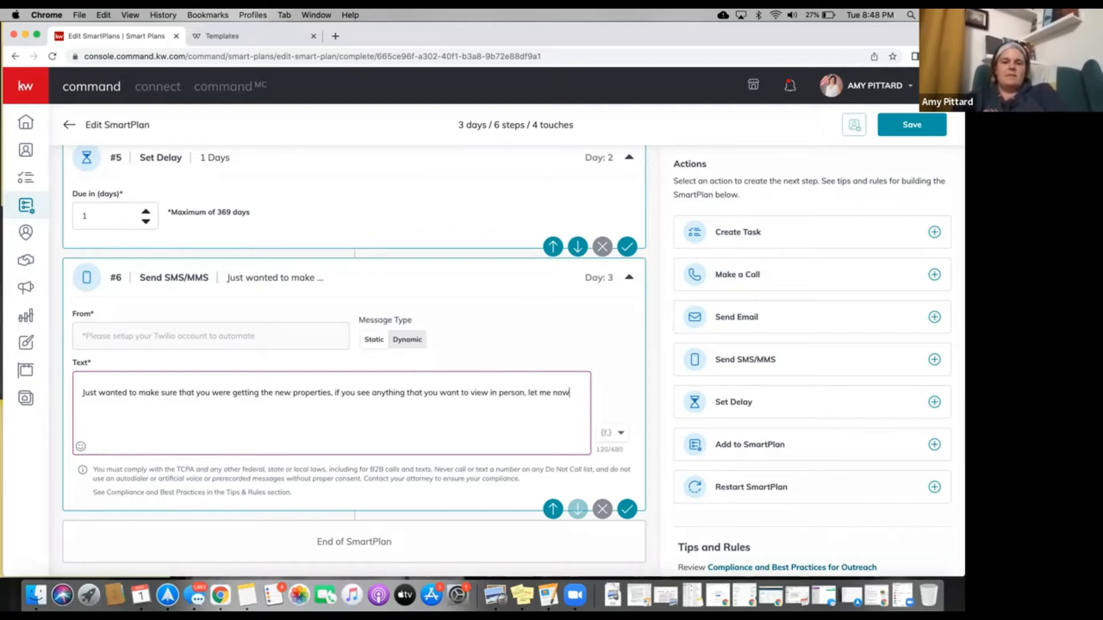
type(". - Amy")
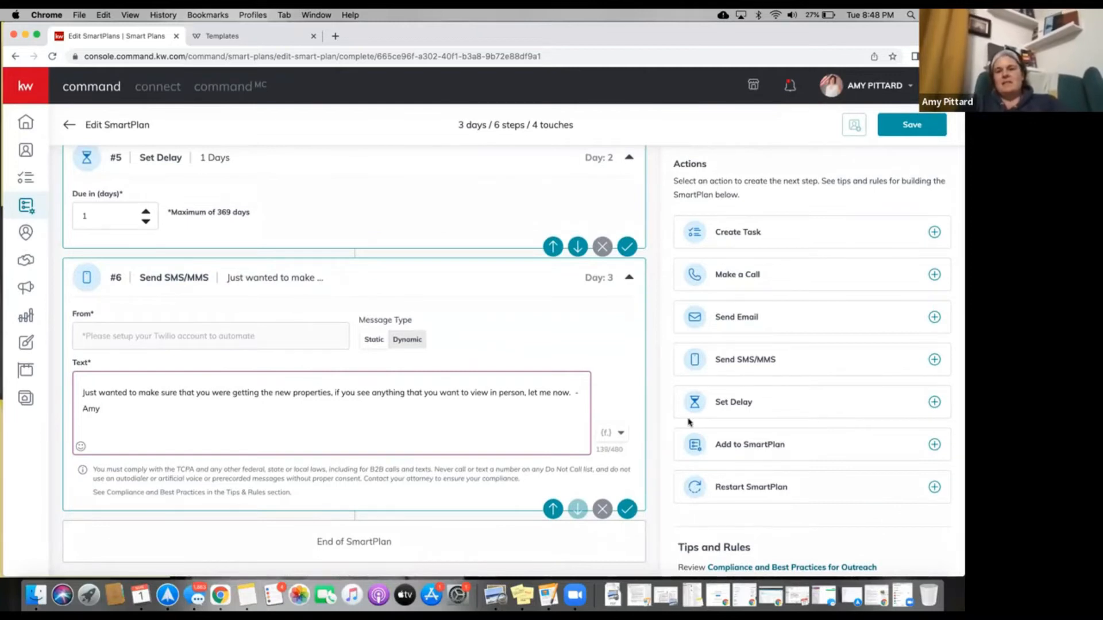
left_click(934, 403)
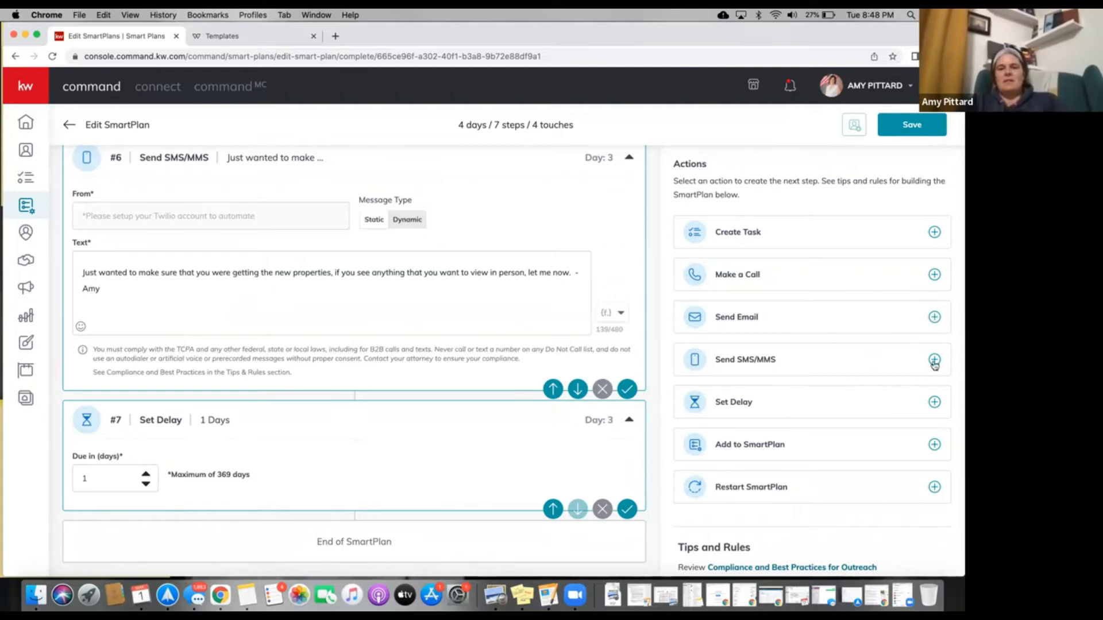
Remove an accidentally added text step and add a blank Day 4 task.
left_click(935, 360)
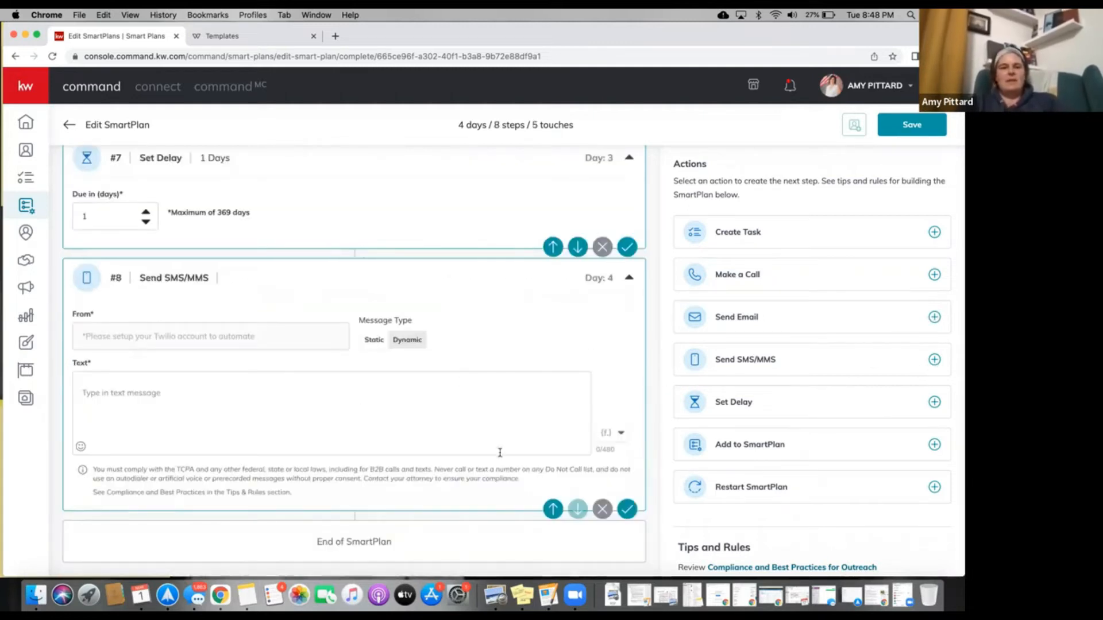
left_click(602, 509)
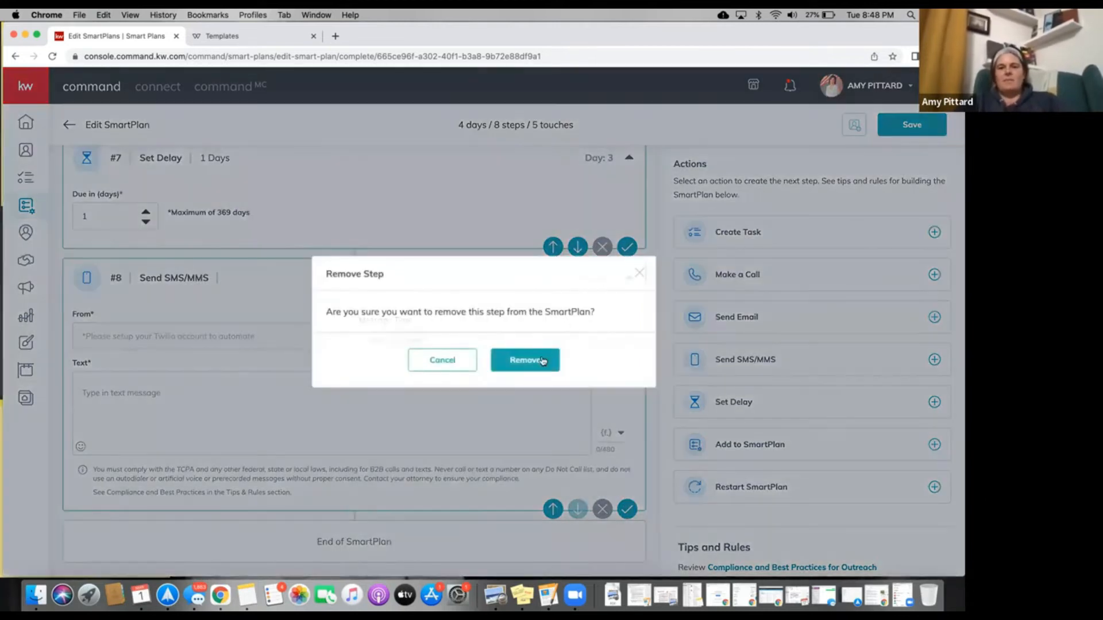
left_click(542, 361)
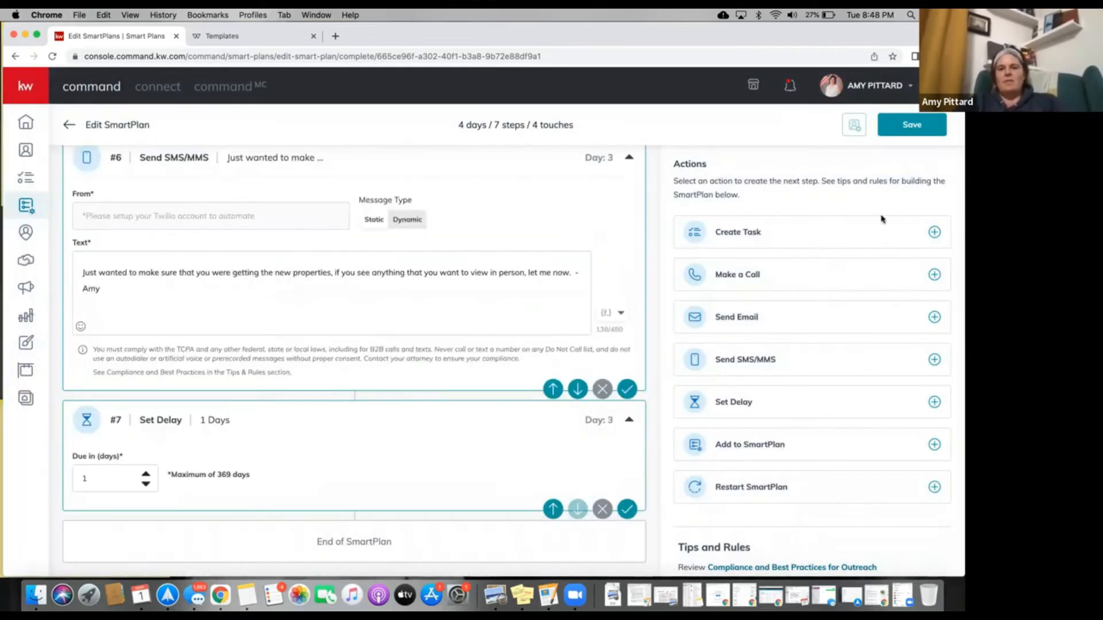
left_click(934, 232)
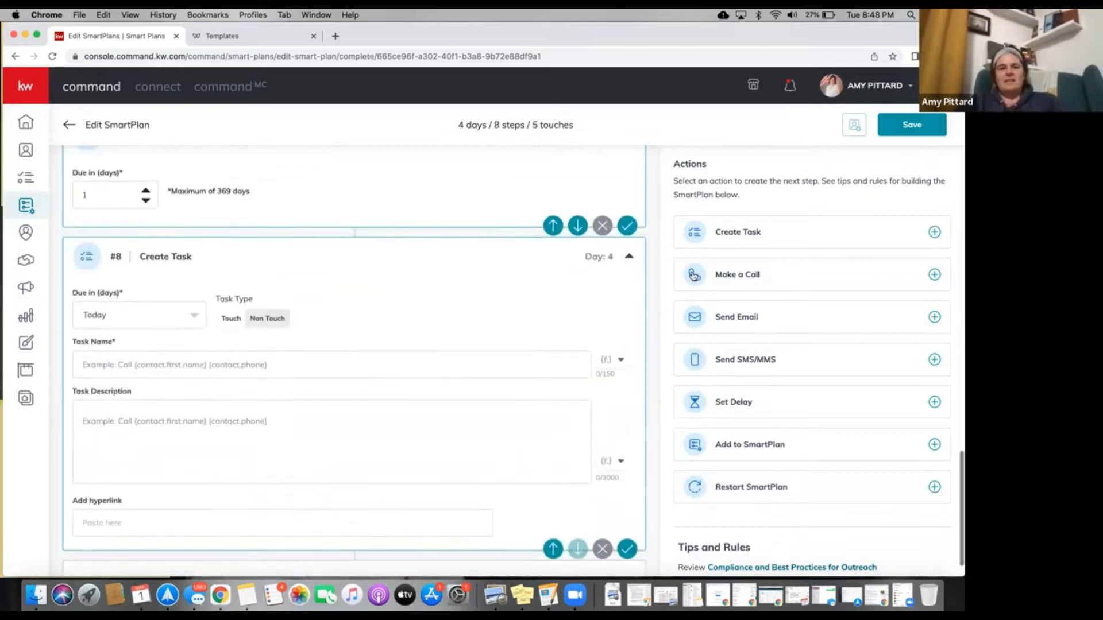
Name the Day 4 task 'Send matched property to {contact.first.name} at {contact.phone}'.
left_click(142, 327)
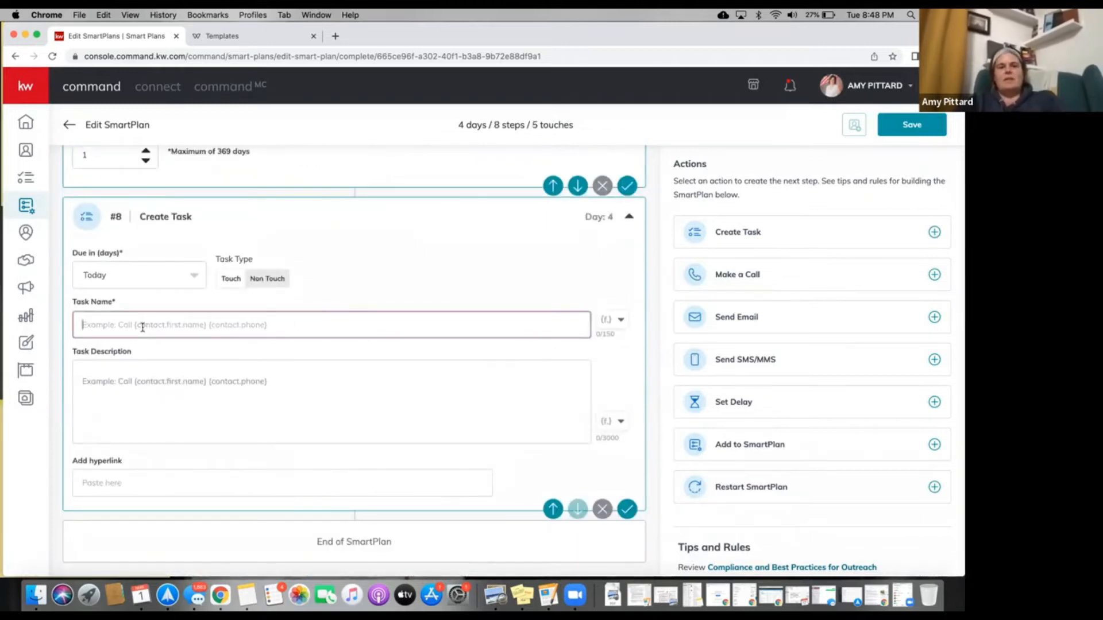
type("Sen")
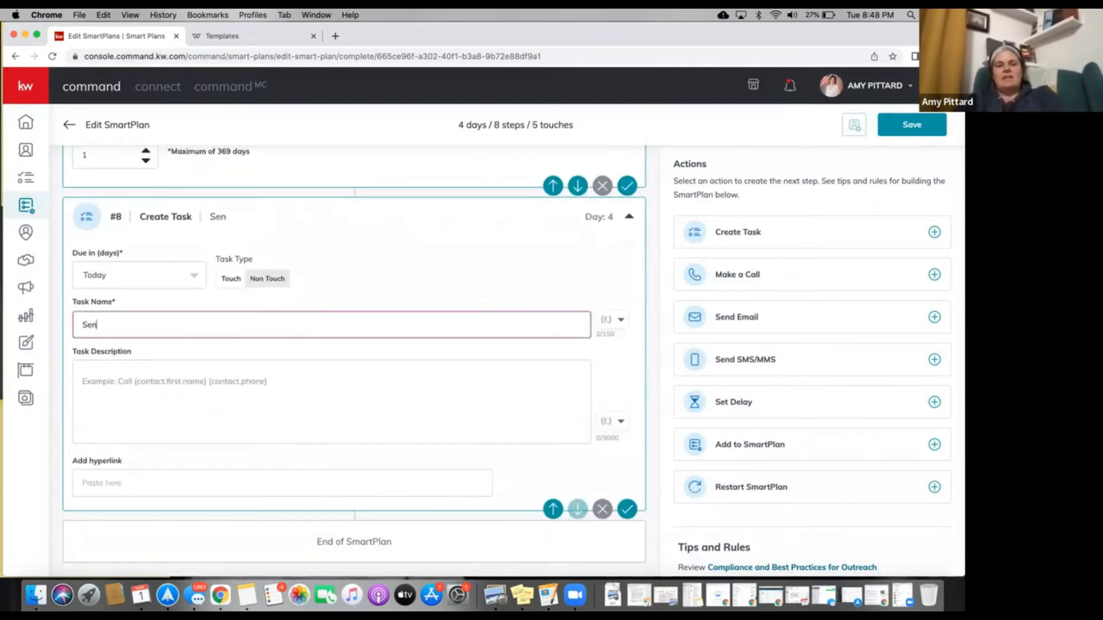
type("d matched property")
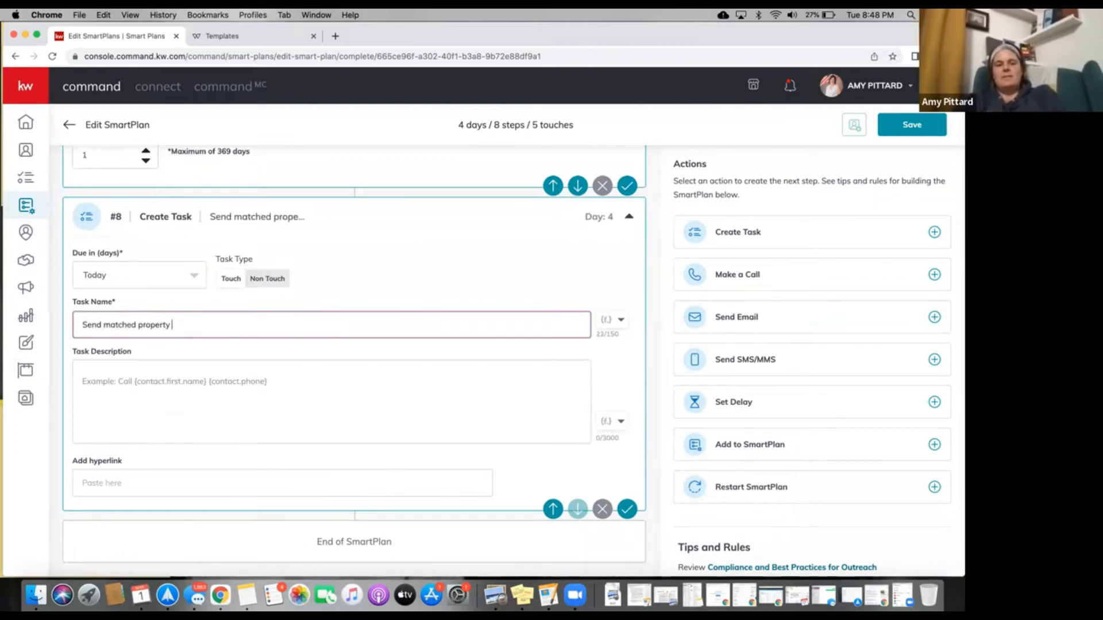
left_click(115, 391)
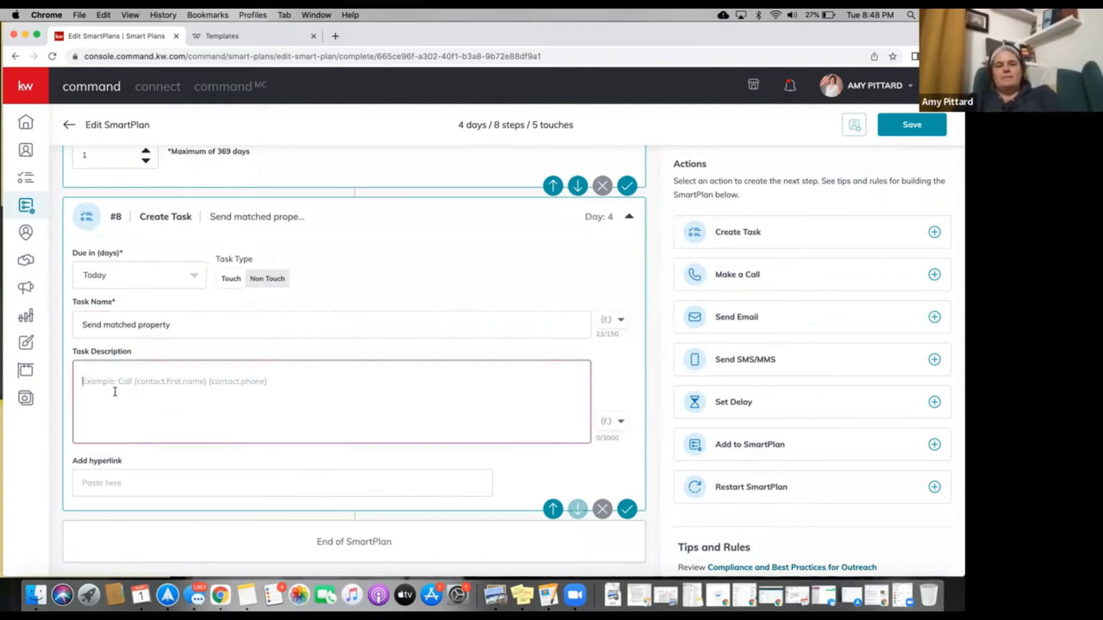
left_click(188, 328)
type("to")
left_click(620, 320)
left_click(567, 346)
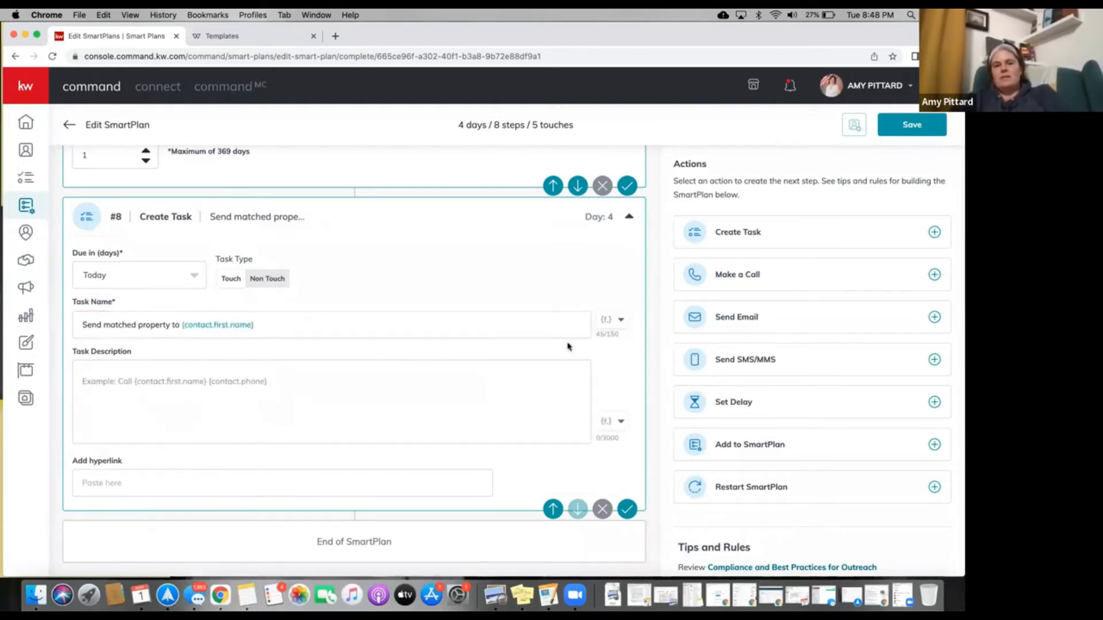
left_click(515, 329)
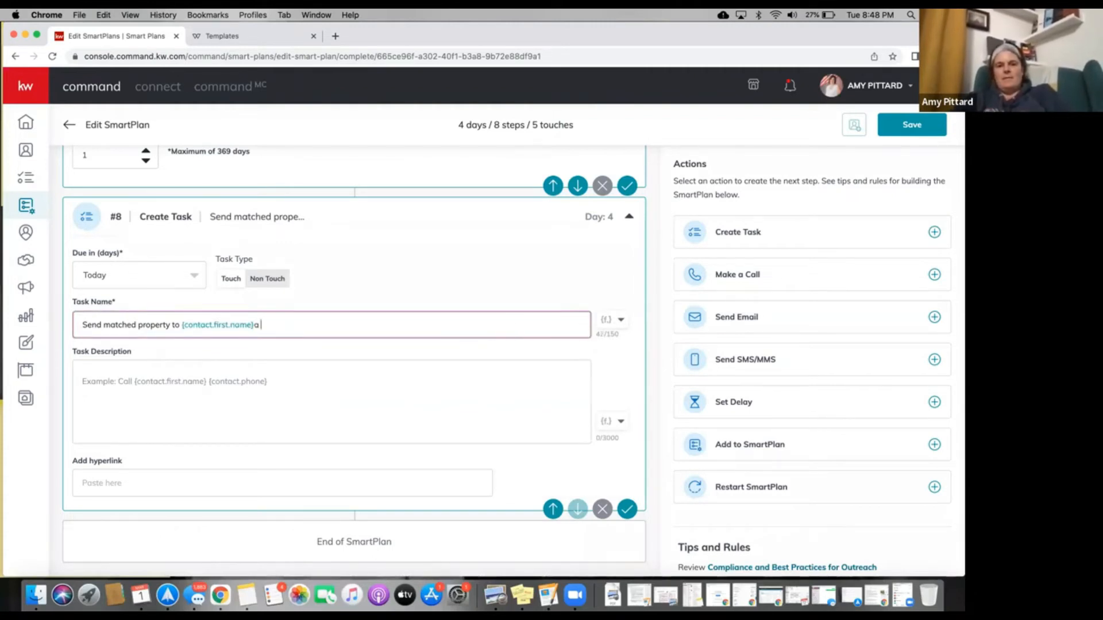
type("at")
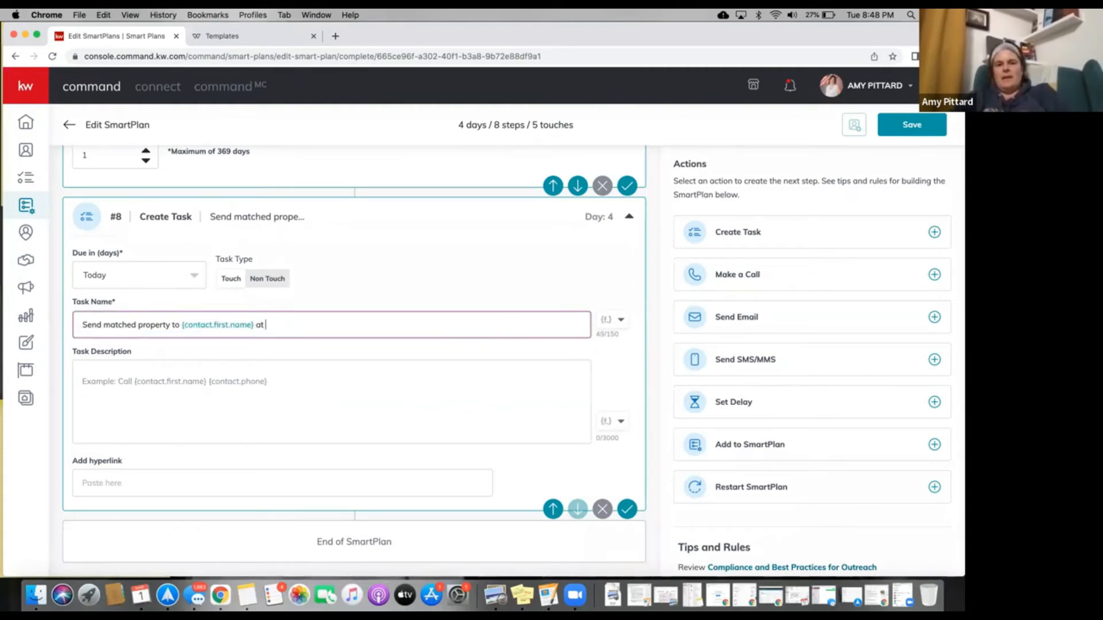
left_click(610, 320)
left_click(531, 427)
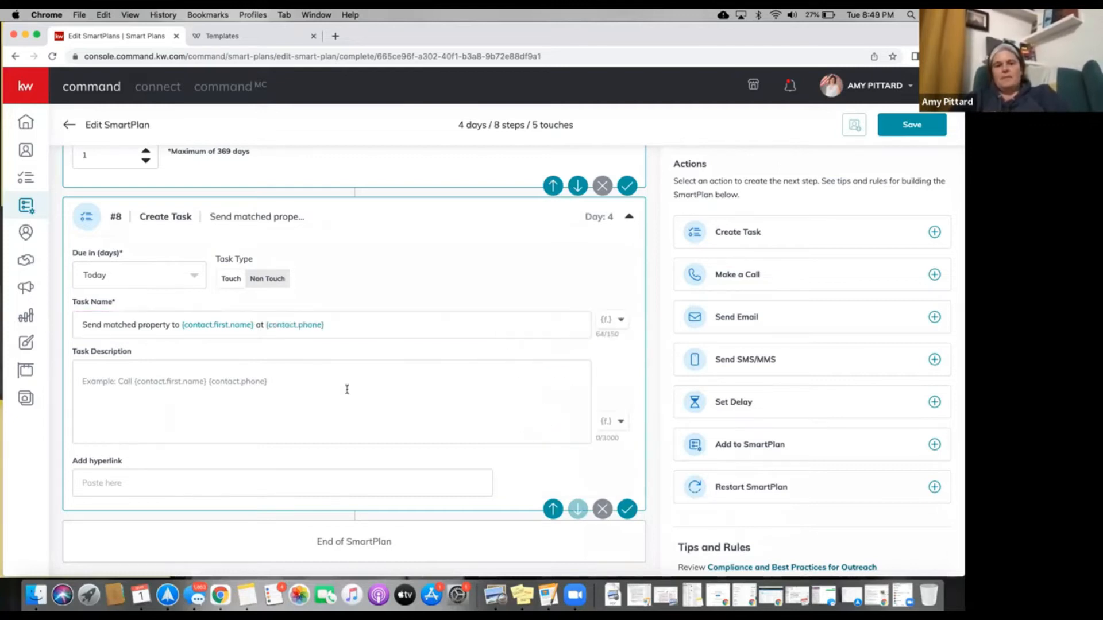
Describe the task as a 'Good morning!' note about a newly listed property, asking to schedule a viewing.
left_click(260, 385)
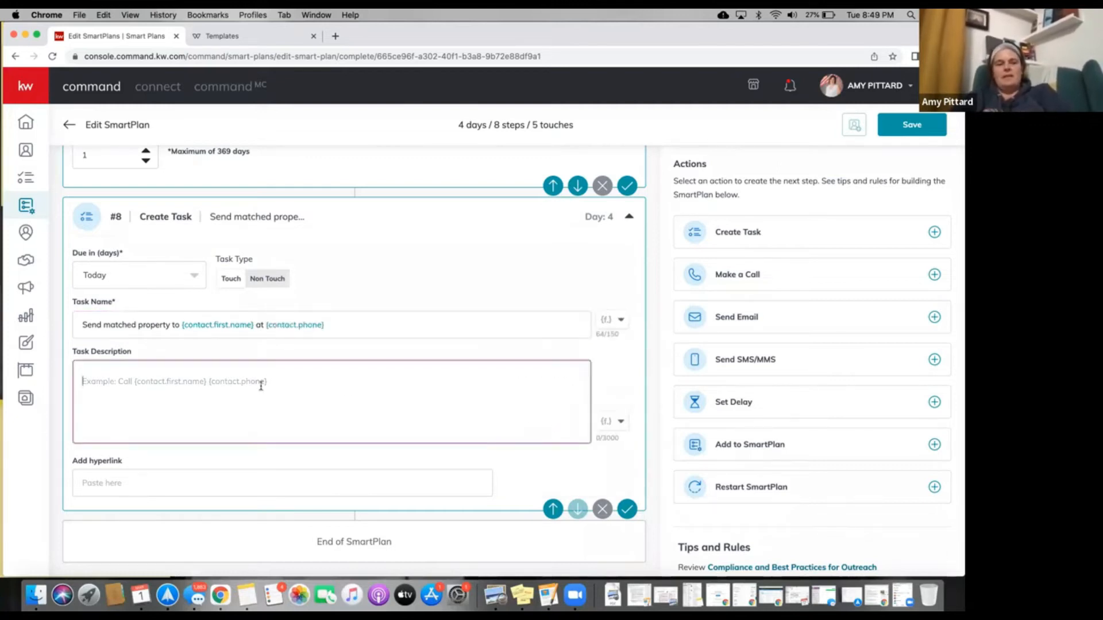
type("Good morning")
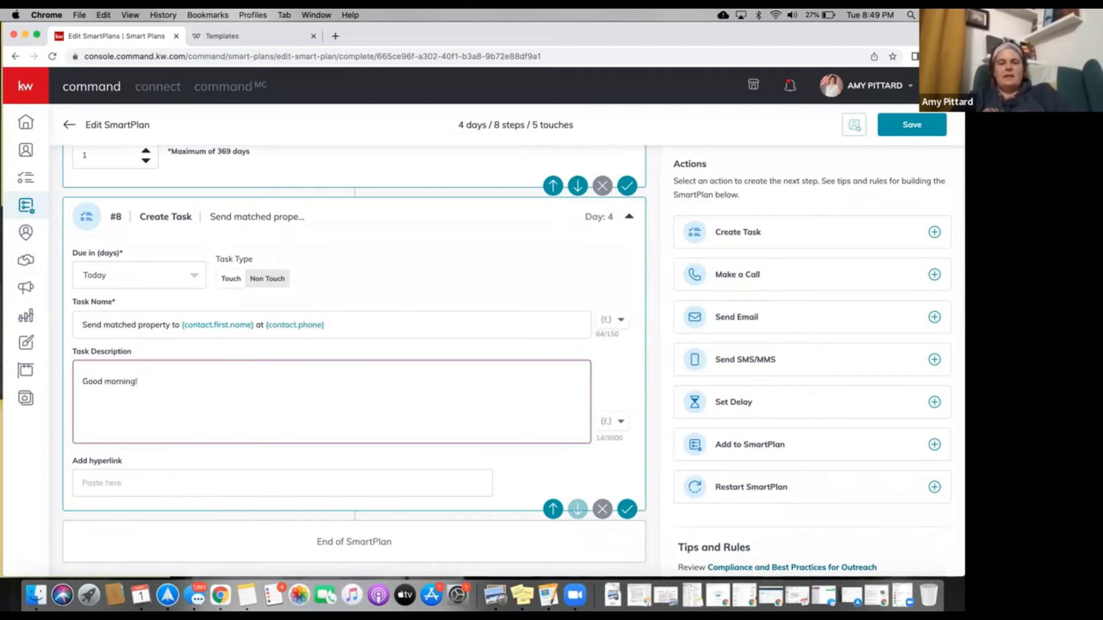
type("! I just saw this proeprty")
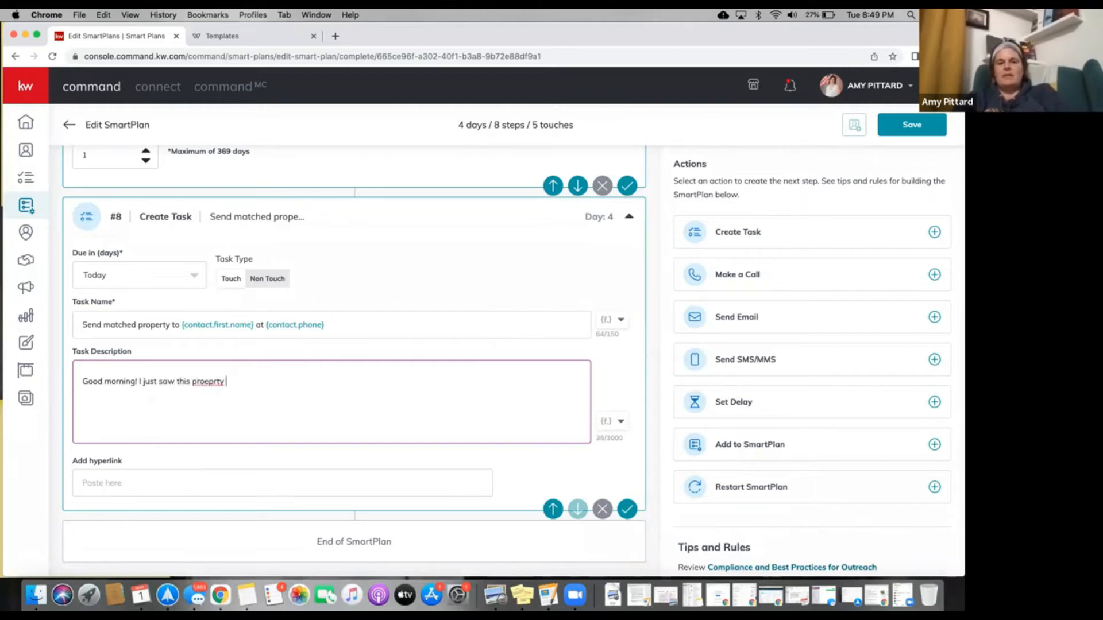
key("BackSpace")
key("BackSpace")
key("BackSpace")
key("BackSpace")
type("perty com")
type("the marekt")
key("BackSpace")
key("BackSpace")
key("BackSpace")
type("ket ")
type("wh")
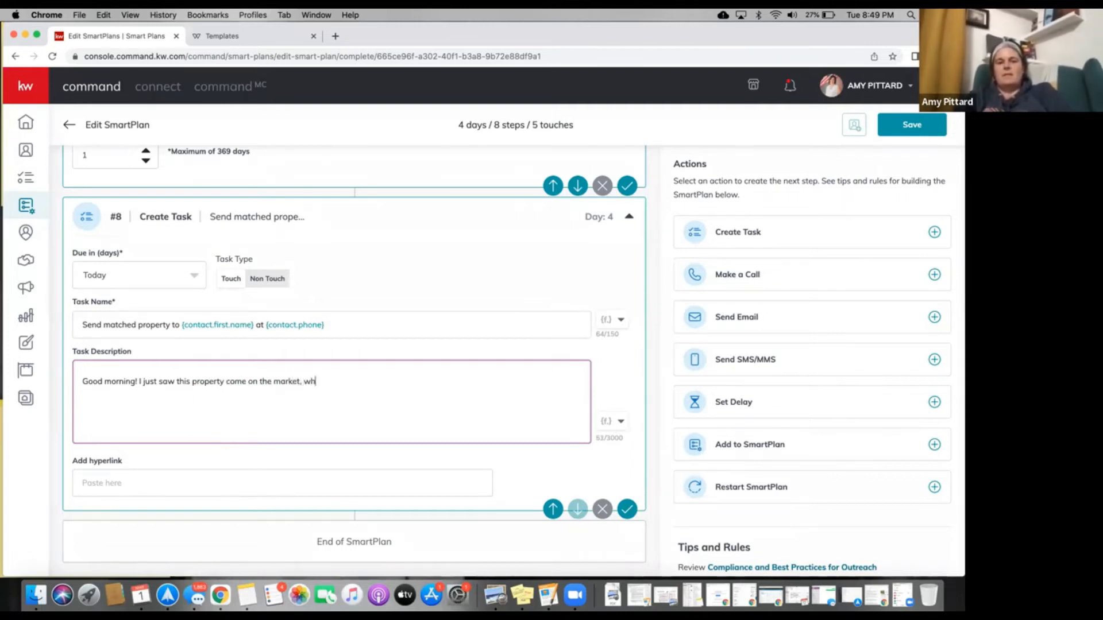
type("uld you like to schedule a time to")
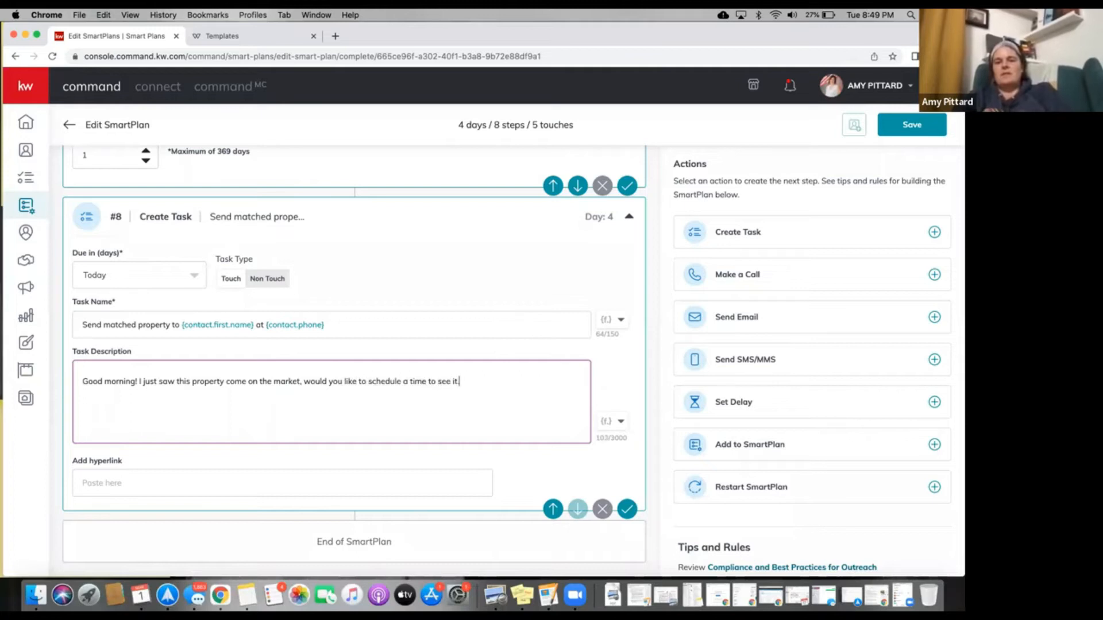
type(" see it?")
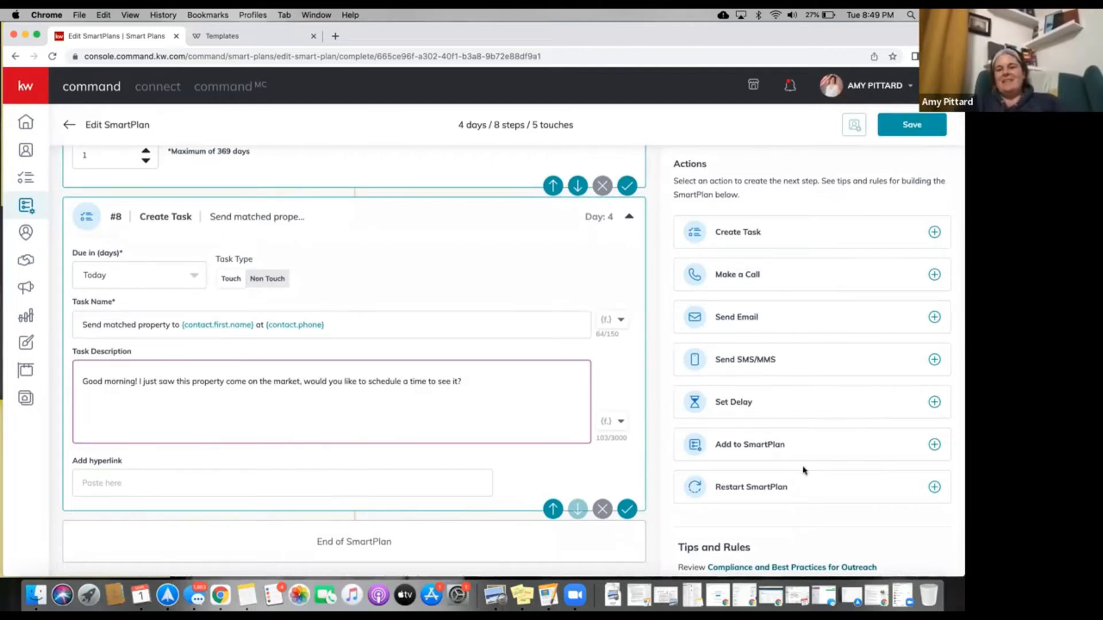
scroll(803, 470, "down", 1)
Add a Day 4 Add to SmartPlan step that enrolls the contact in 'My 5-5-5 Text Message'.
left_click(934, 433)
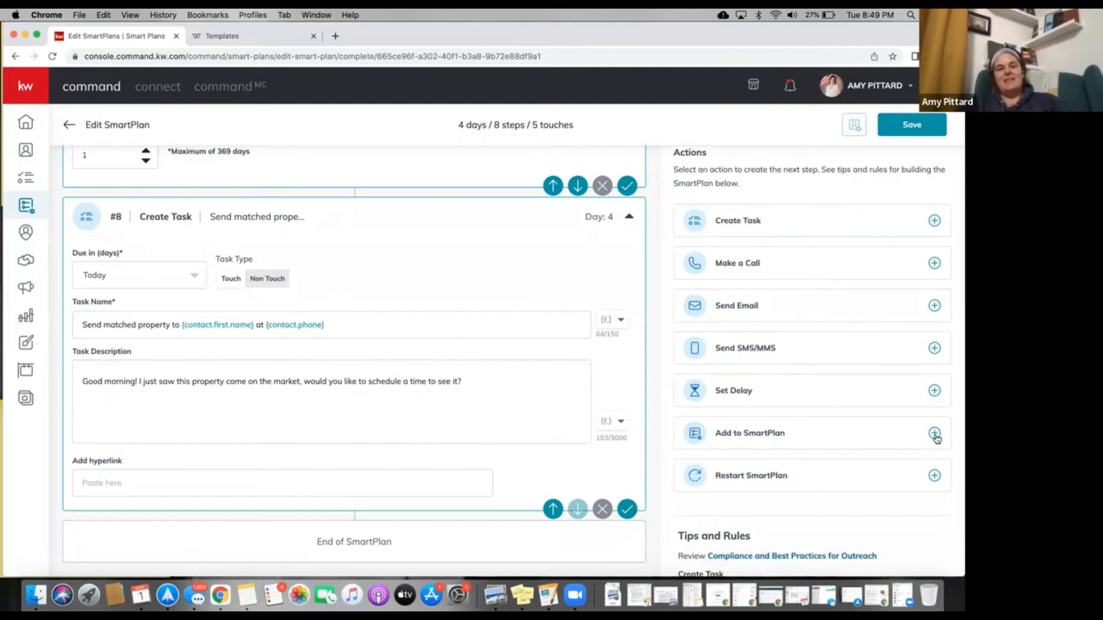
scroll(560, 312, "up", 8)
scroll(556, 316, "up", 10)
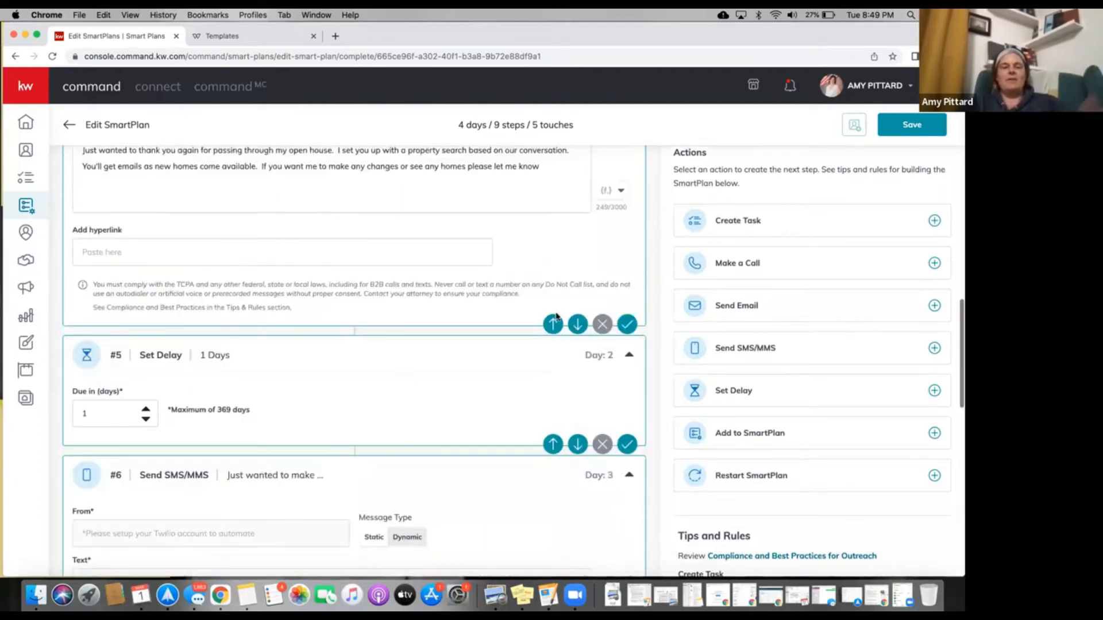
scroll(528, 411, "up", 10)
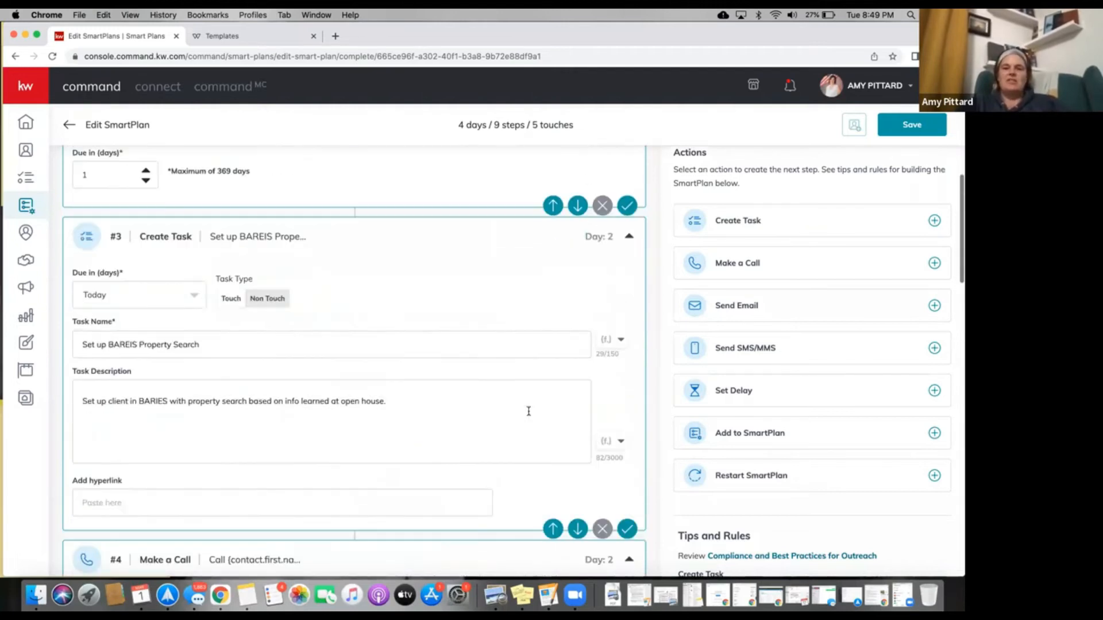
scroll(528, 415, "down", 15)
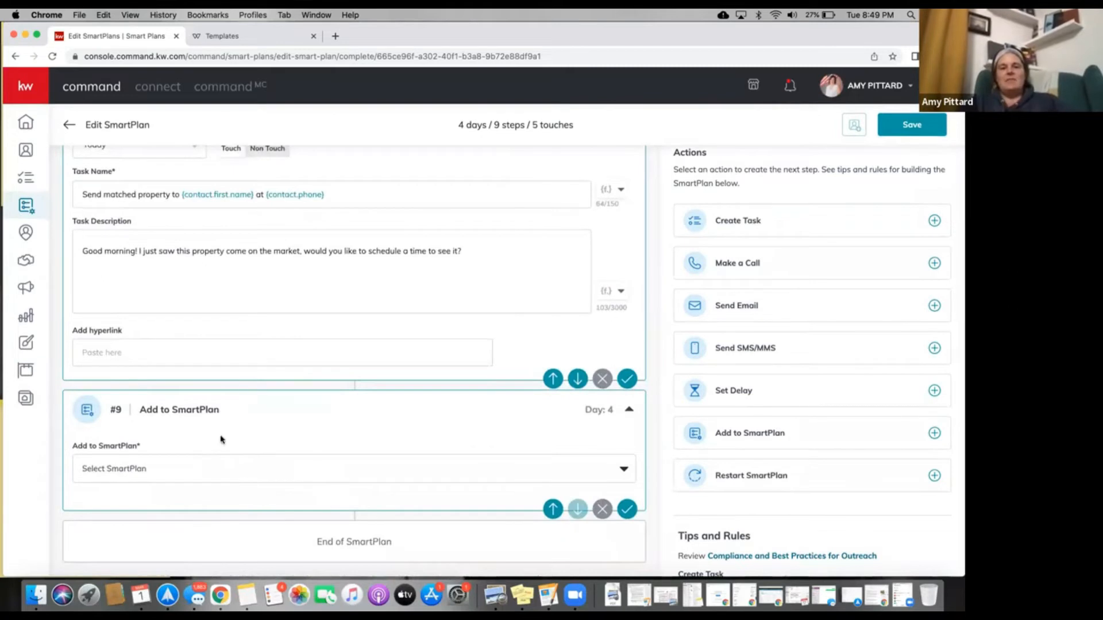
left_click(307, 474)
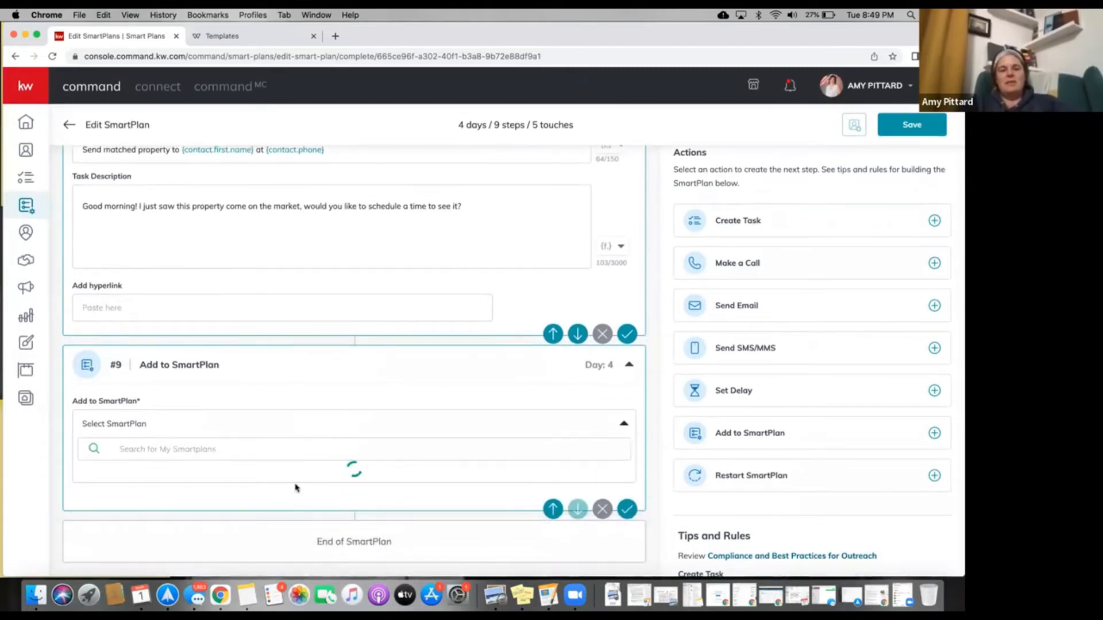
scroll(296, 488, "down", 1)
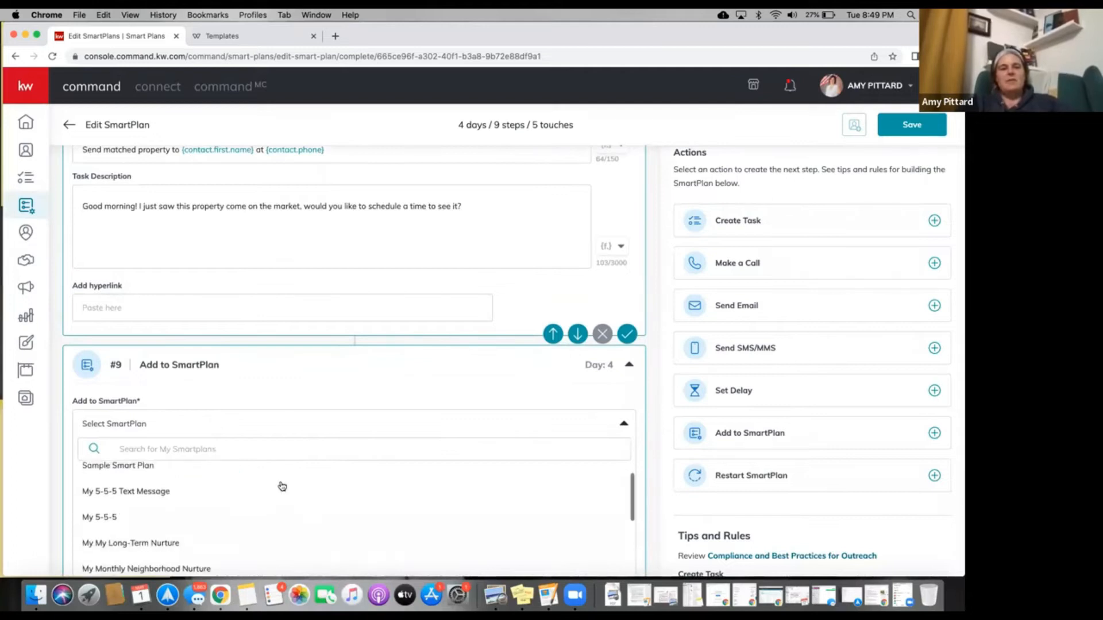
left_click(152, 491)
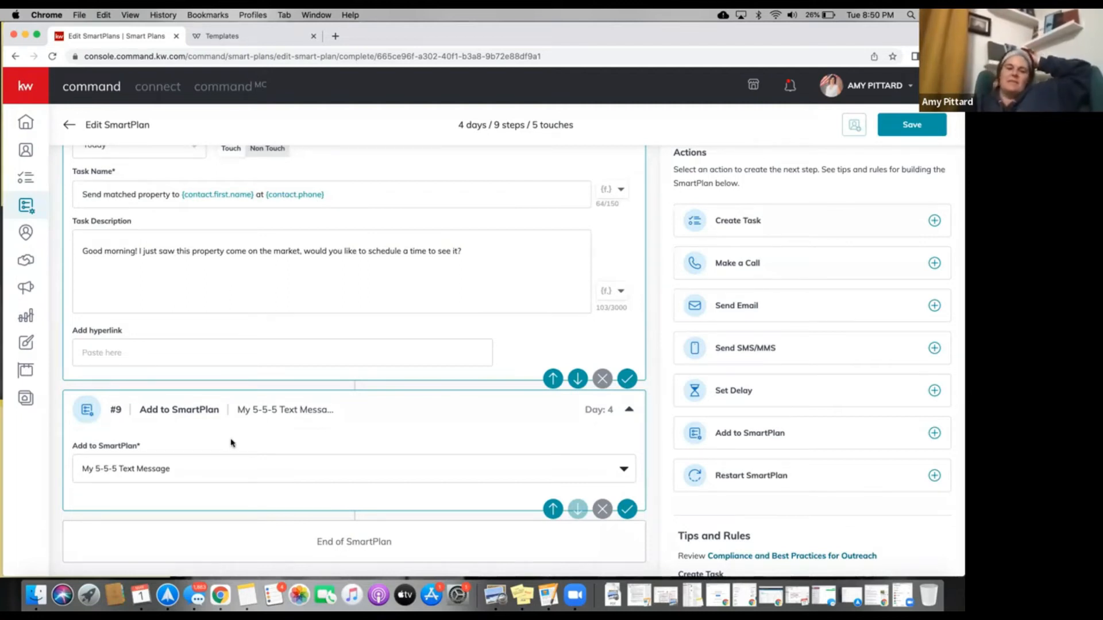
scroll(230, 442, "up", 4)
scroll(231, 443, "up", 15)
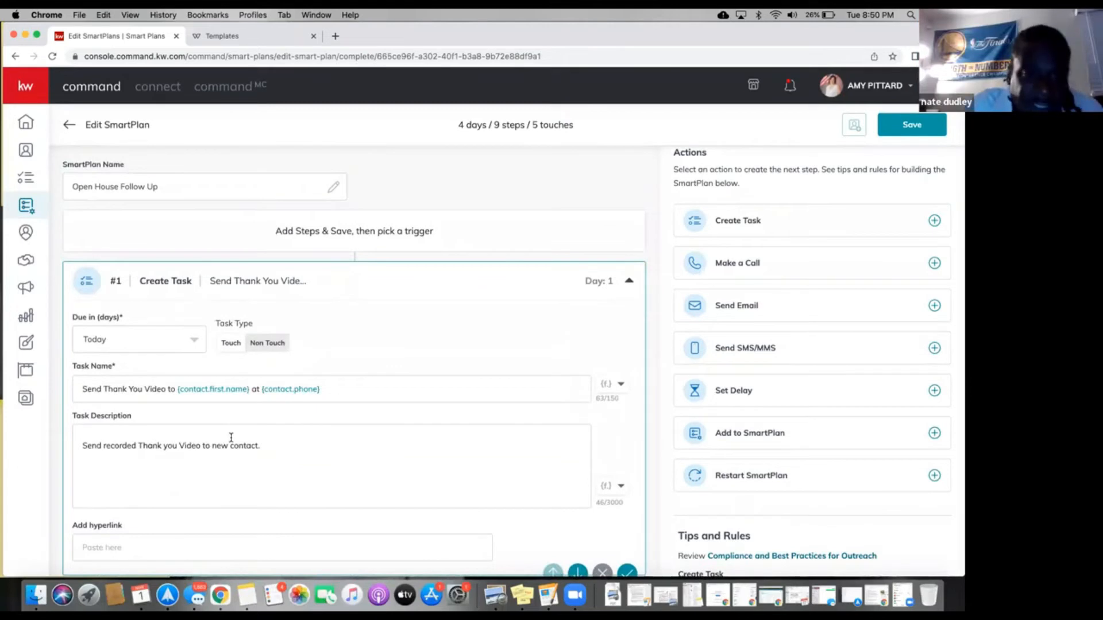
scroll(231, 438, "down", 1)
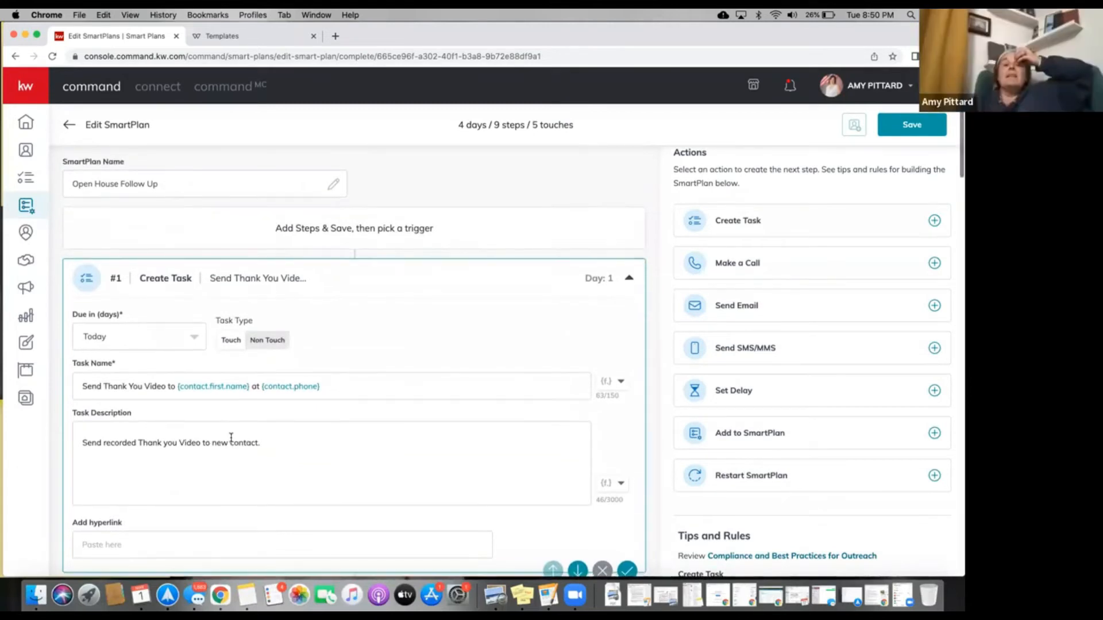
scroll(230, 438, "down", 1)
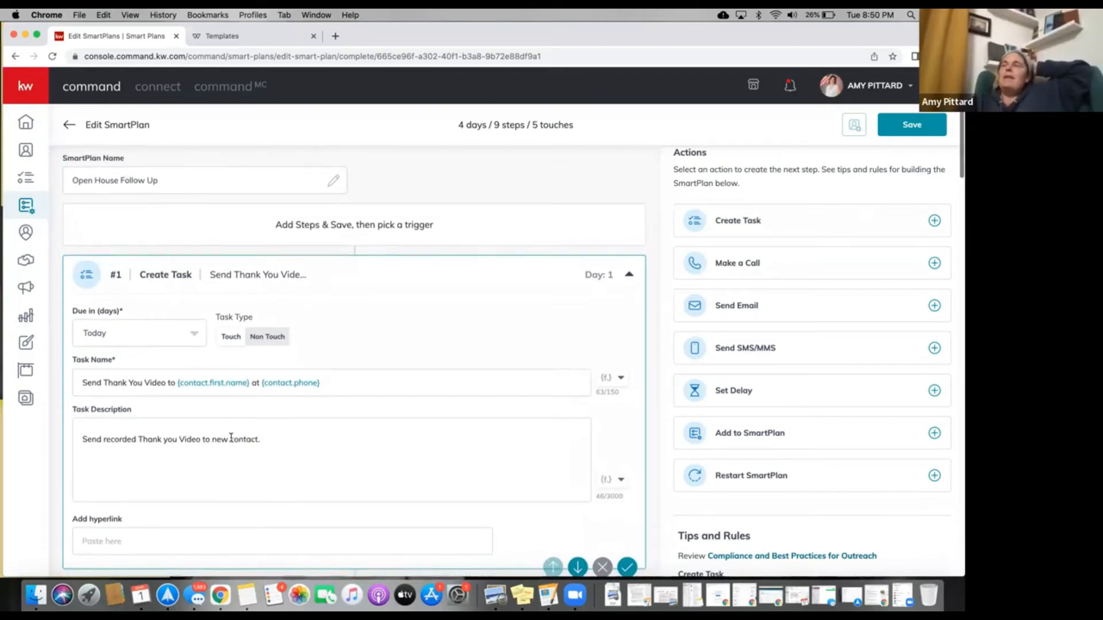
scroll(231, 437, "down", 1)
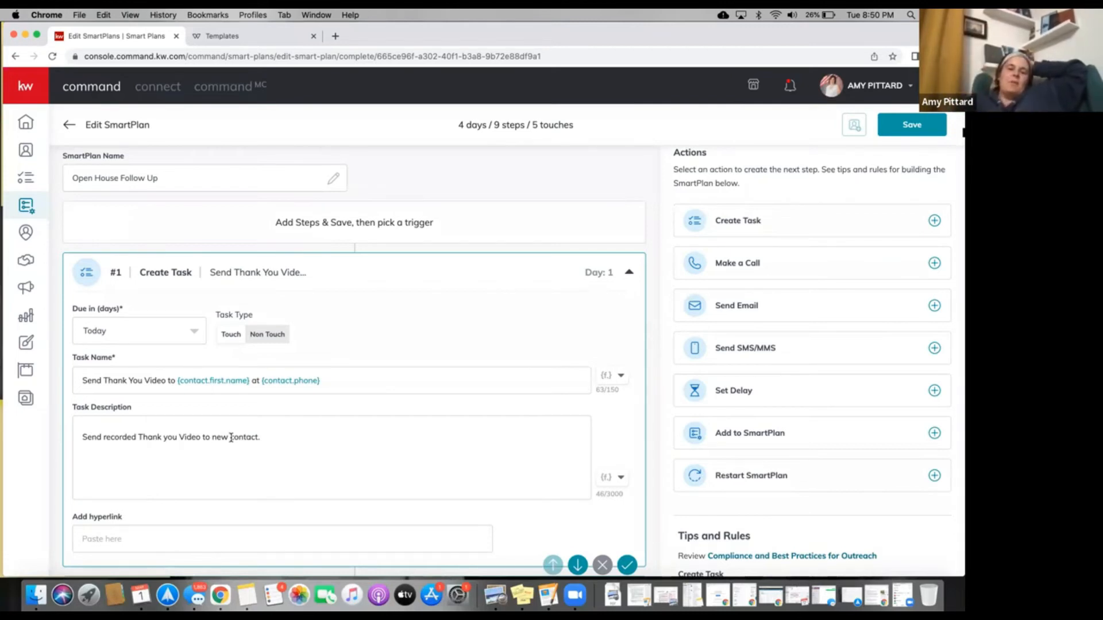
Switch step #9's target plan to 'My 8x8 New Contact Engagement'.
scroll(329, 333, "down", 7)
scroll(329, 334, "down", 20)
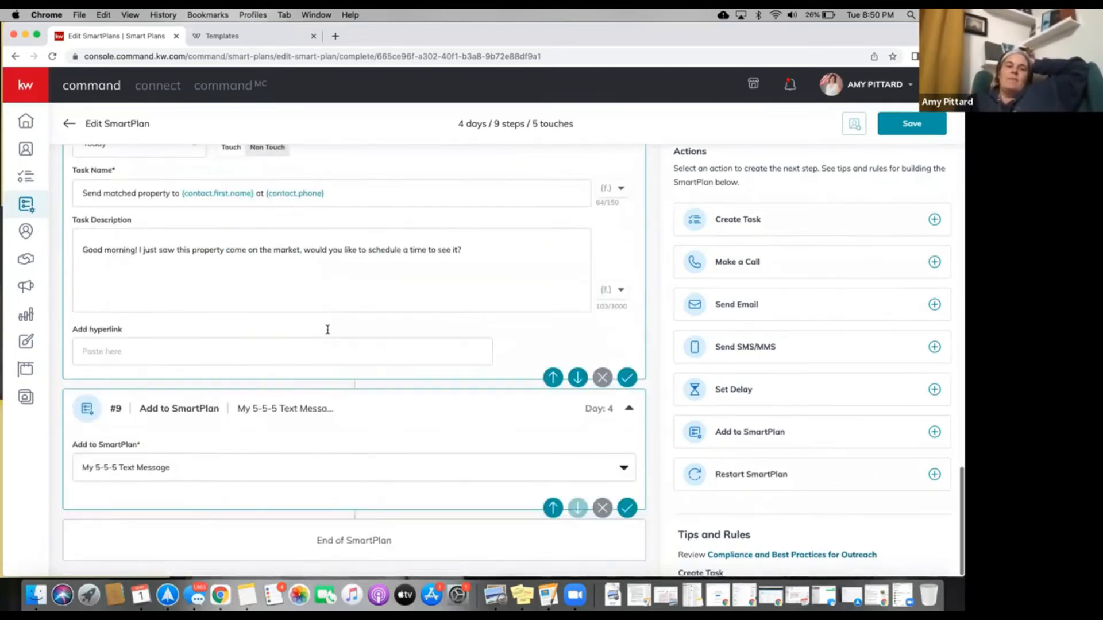
left_click(269, 475)
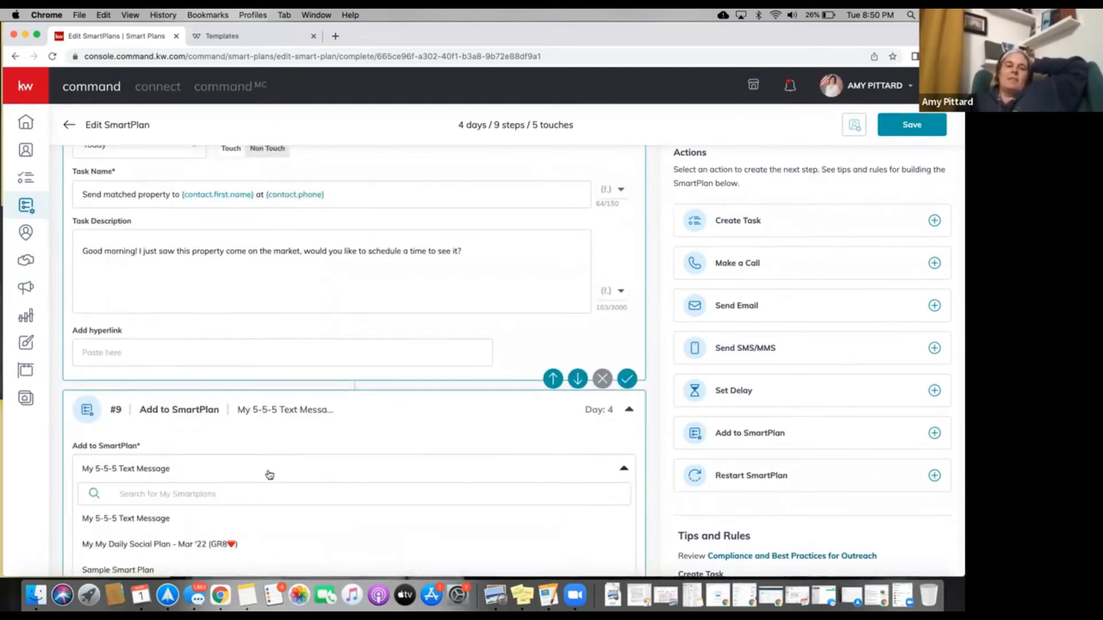
scroll(269, 475, "down", 1)
scroll(230, 514, "down", 5)
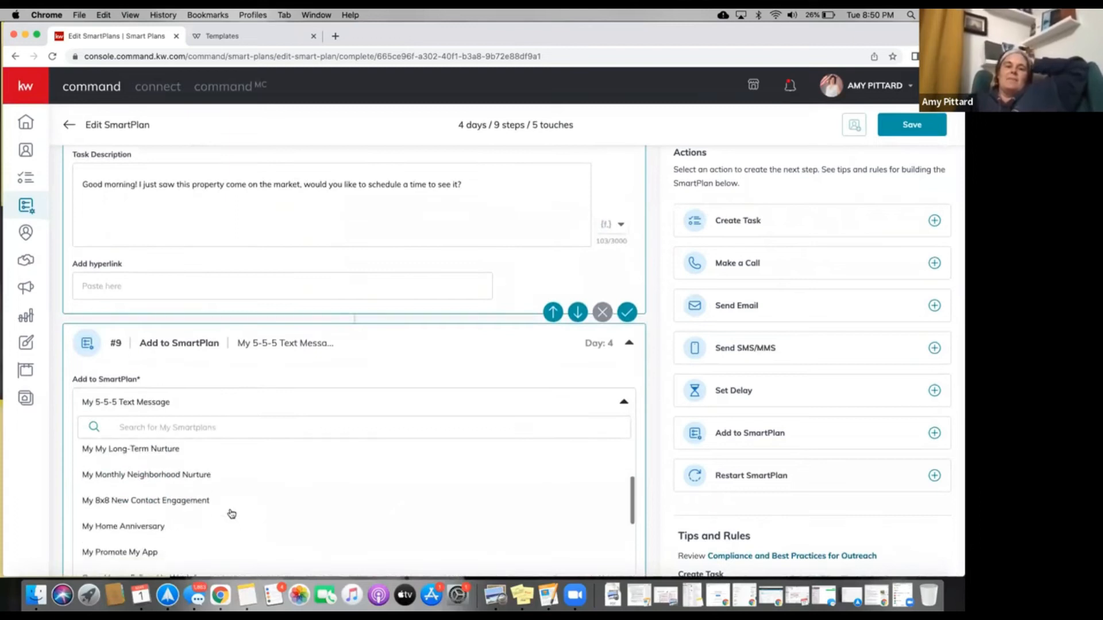
left_click(195, 471)
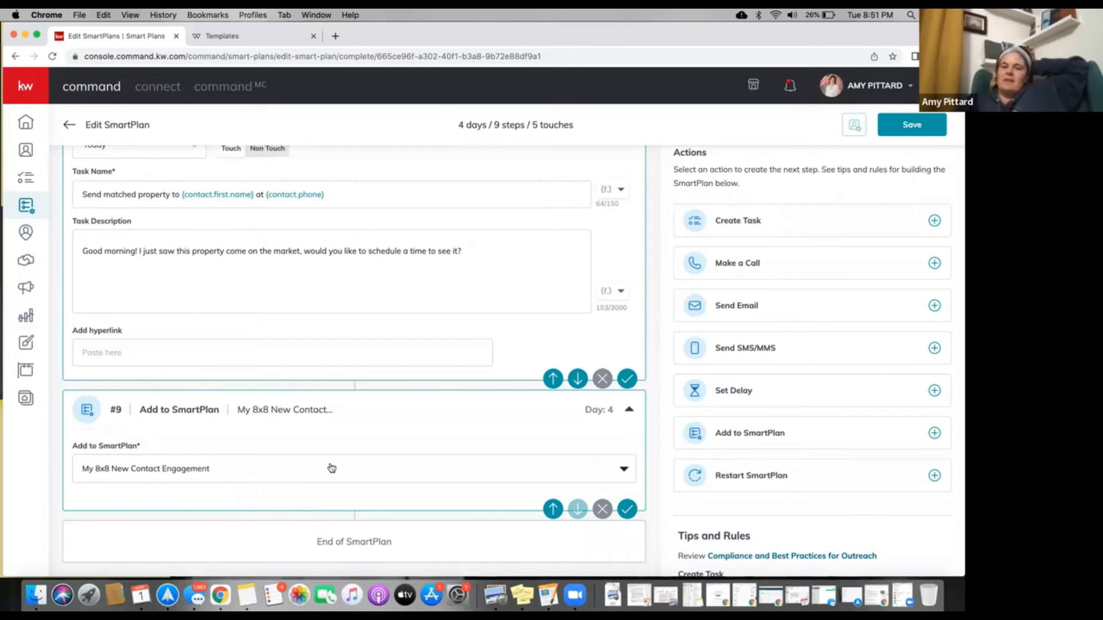
scroll(332, 468, "down", 1)
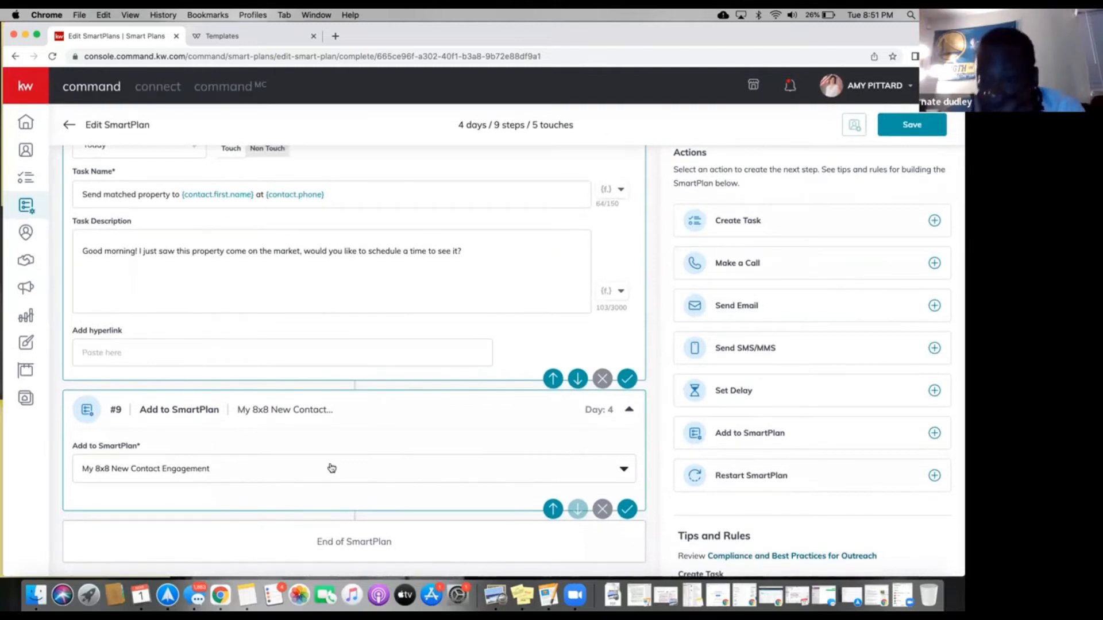
scroll(331, 468, "up", 1)
scroll(332, 468, "up", 6)
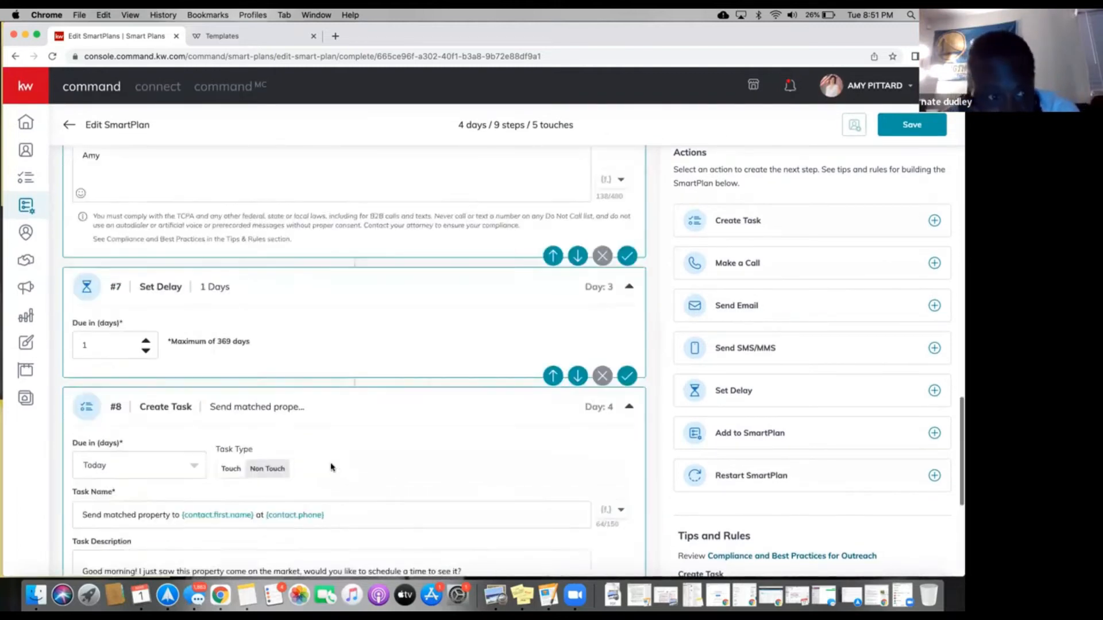
scroll(332, 468, "up", 15)
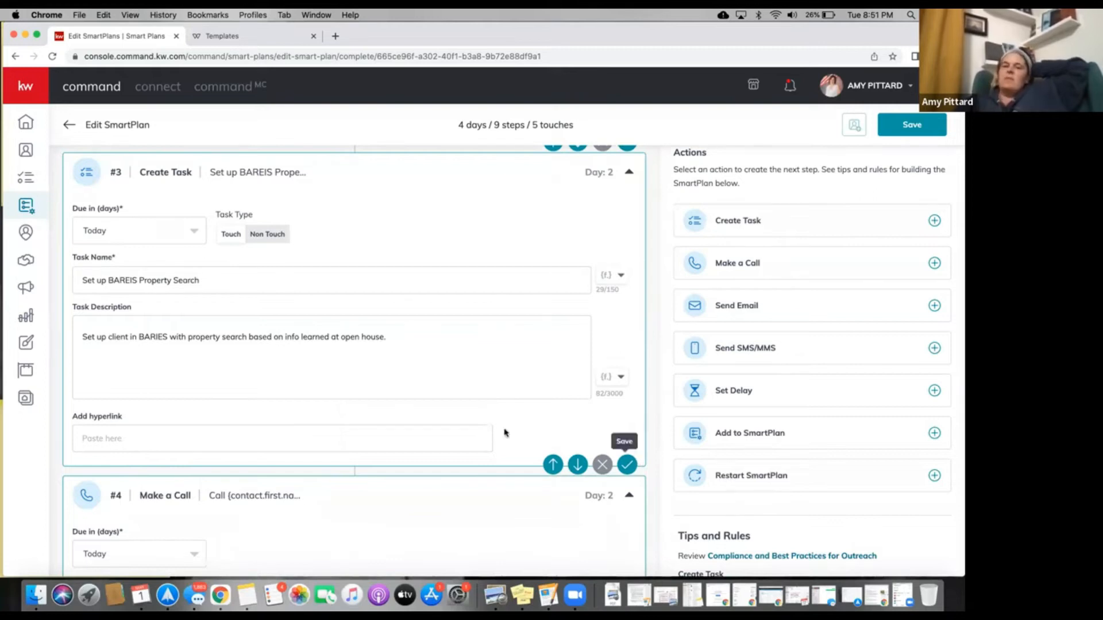
scroll(444, 440, "down", 15)
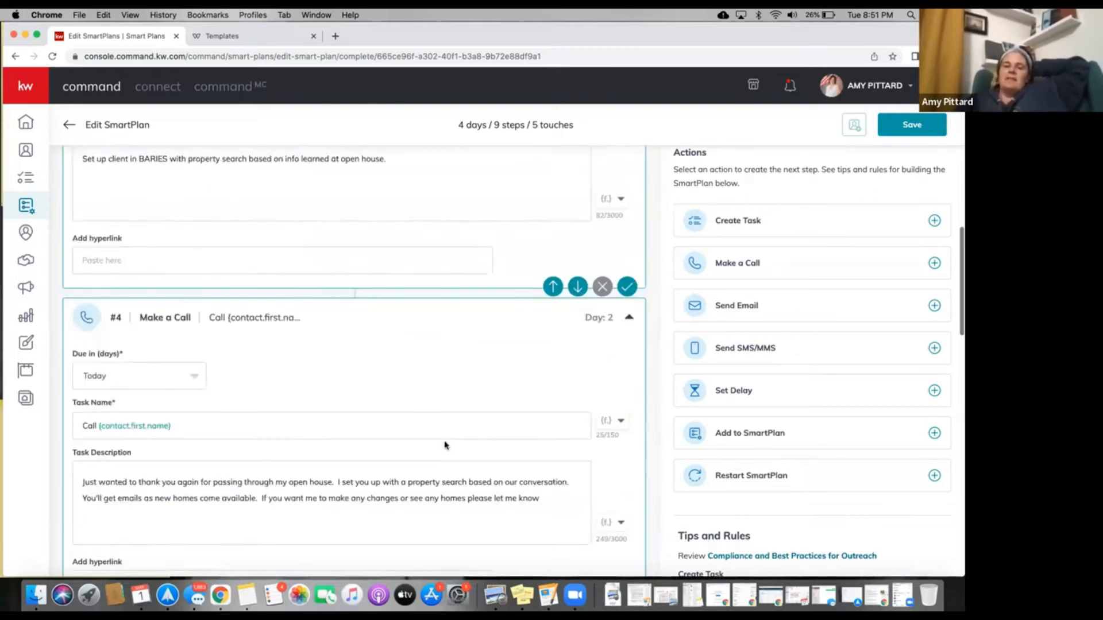
scroll(445, 443, "down", 5)
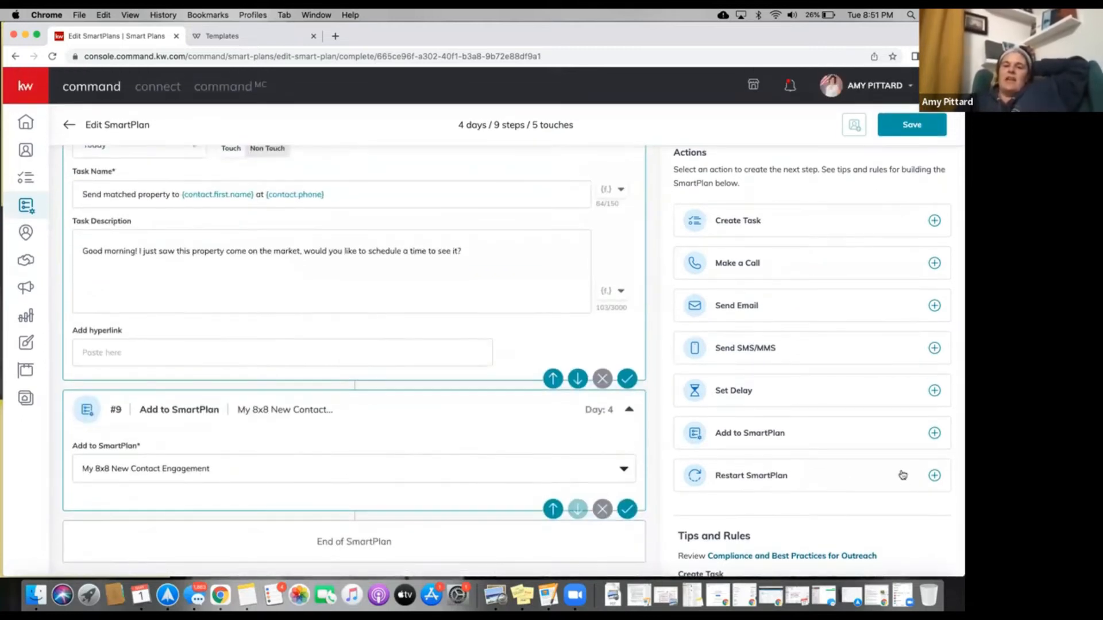
left_click(934, 476)
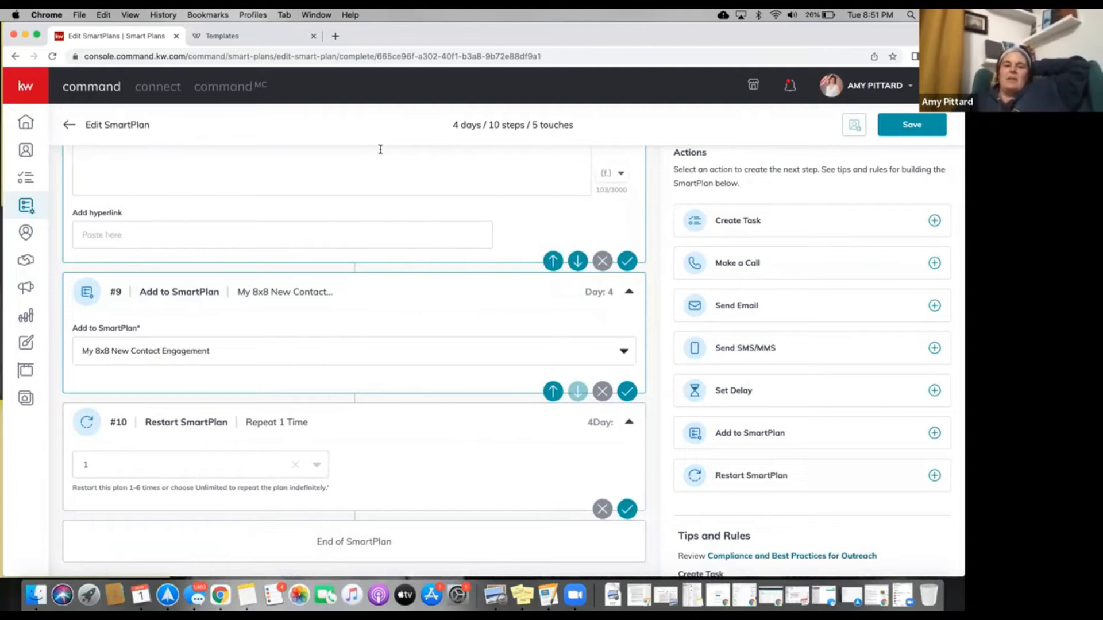
left_click(262, 469)
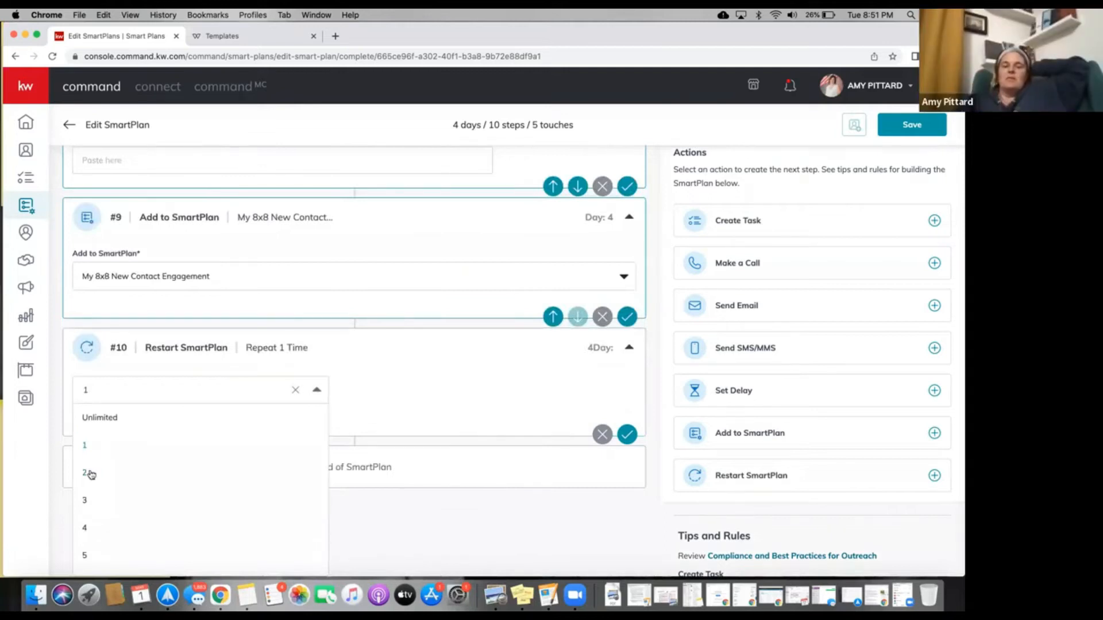
left_click(104, 422)
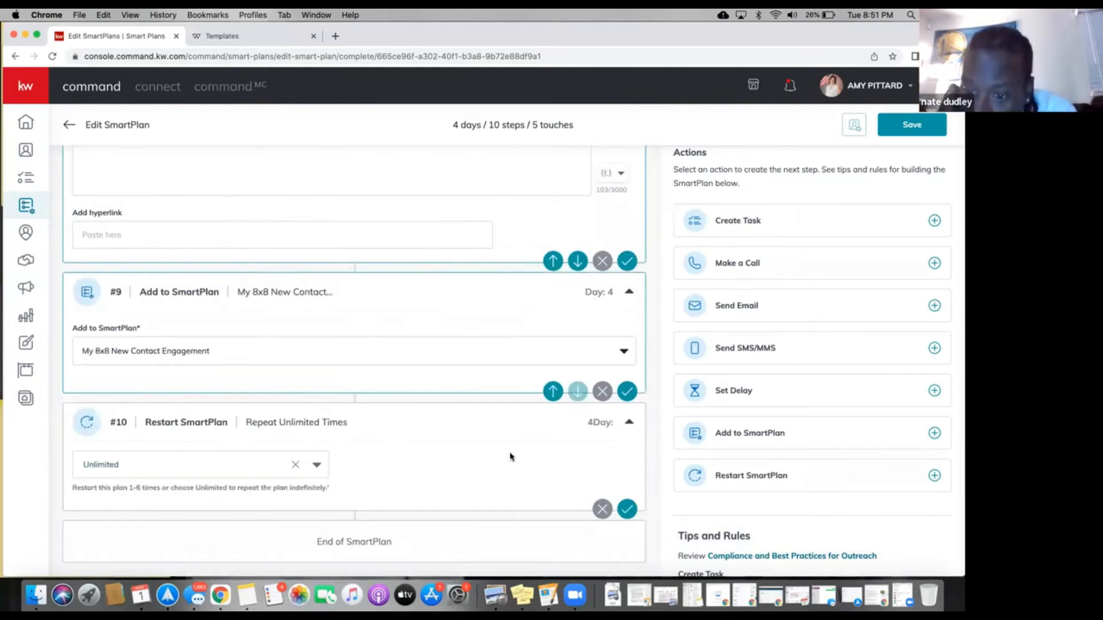
left_click(603, 509)
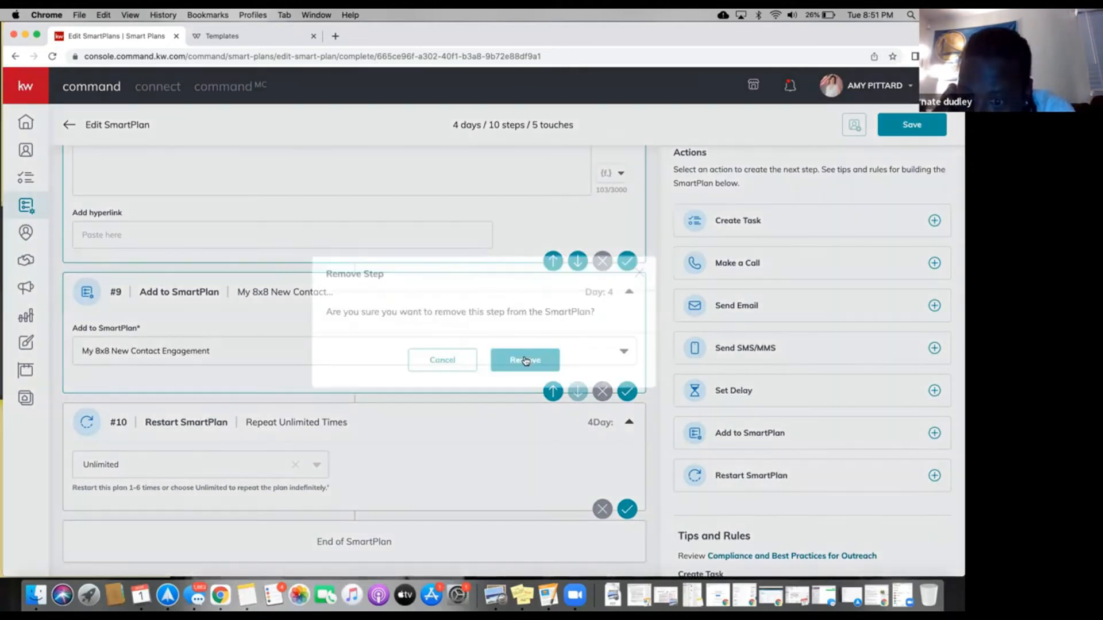
left_click(522, 360)
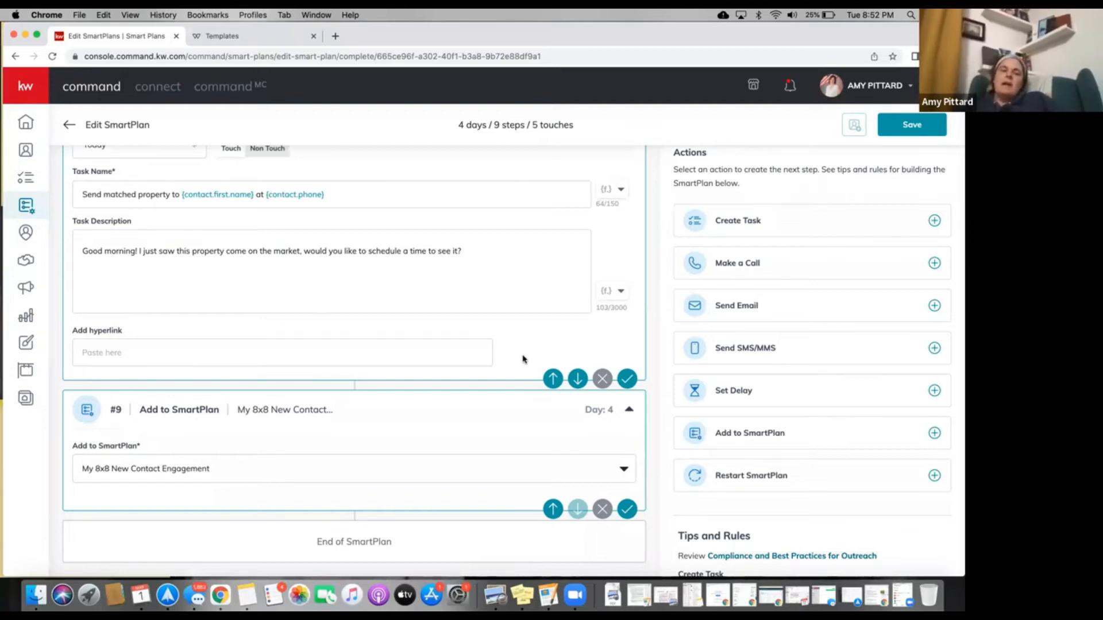
scroll(521, 355, "up", 5)
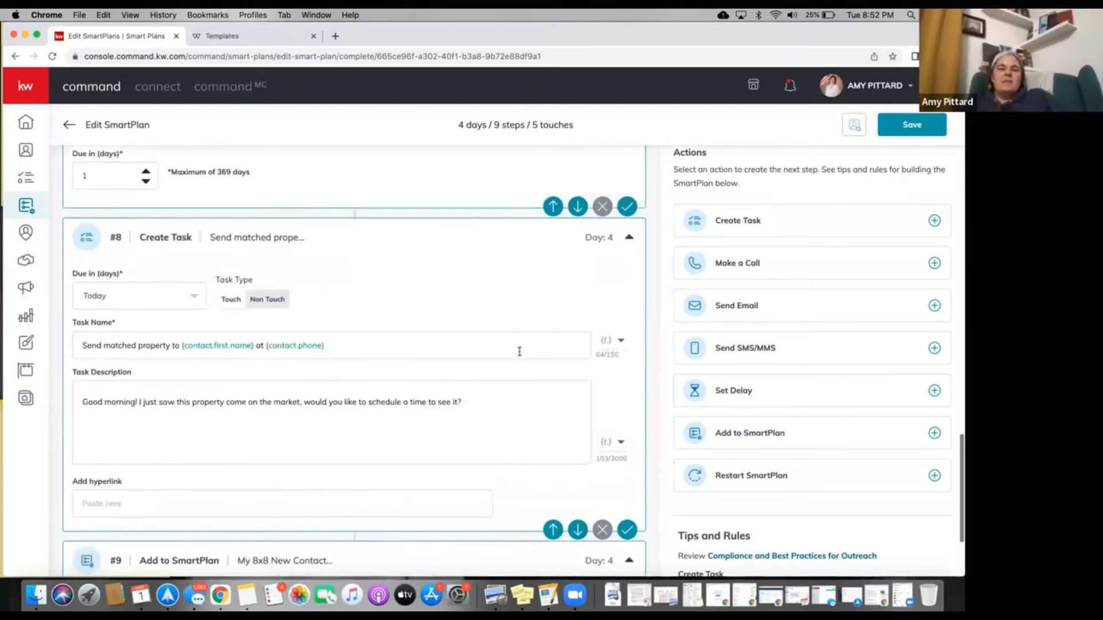
scroll(519, 352, "up", 1)
scroll(363, 299, "up", 8)
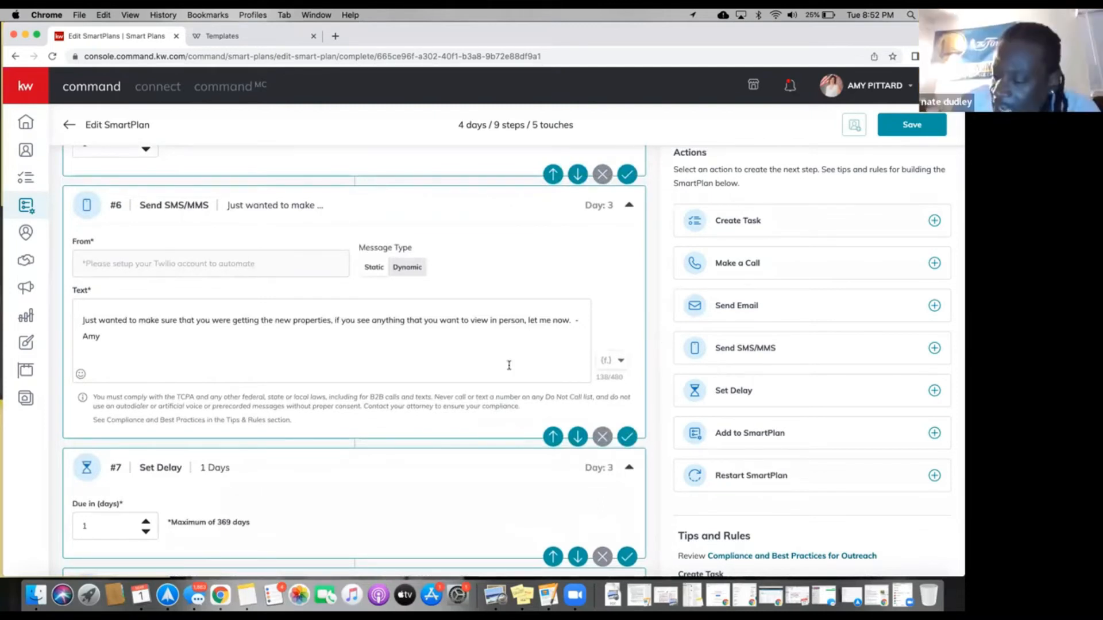
scroll(509, 366, "up", 10)
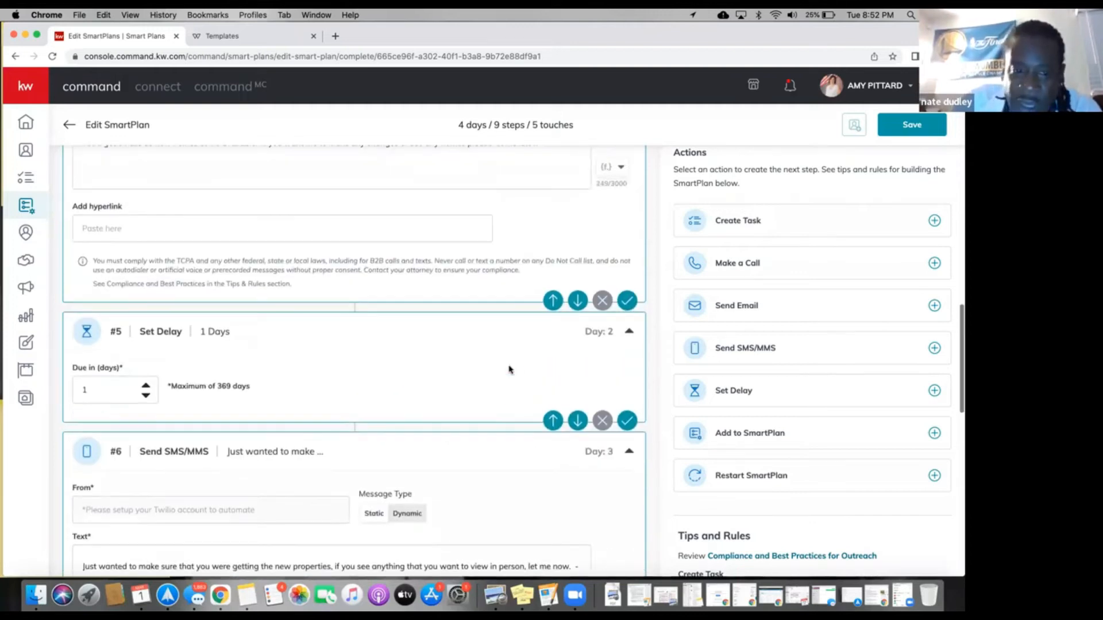
scroll(508, 363, "up", 10)
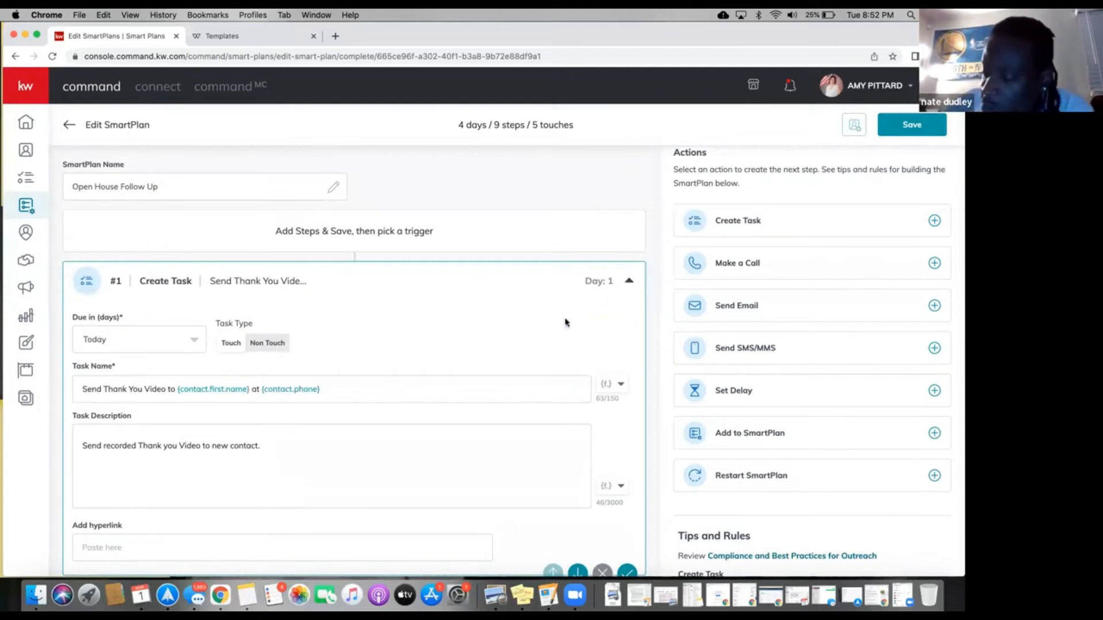
scroll(565, 323, "down", 1)
scroll(565, 323, "down", 4)
scroll(565, 324, "down", 20)
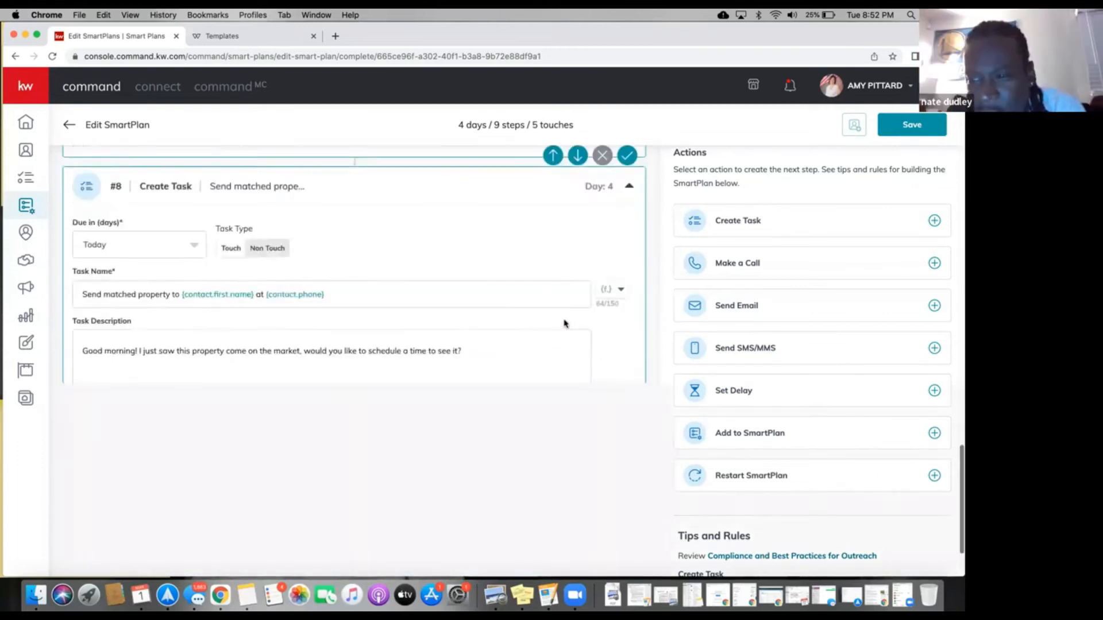
scroll(564, 323, "down", 3)
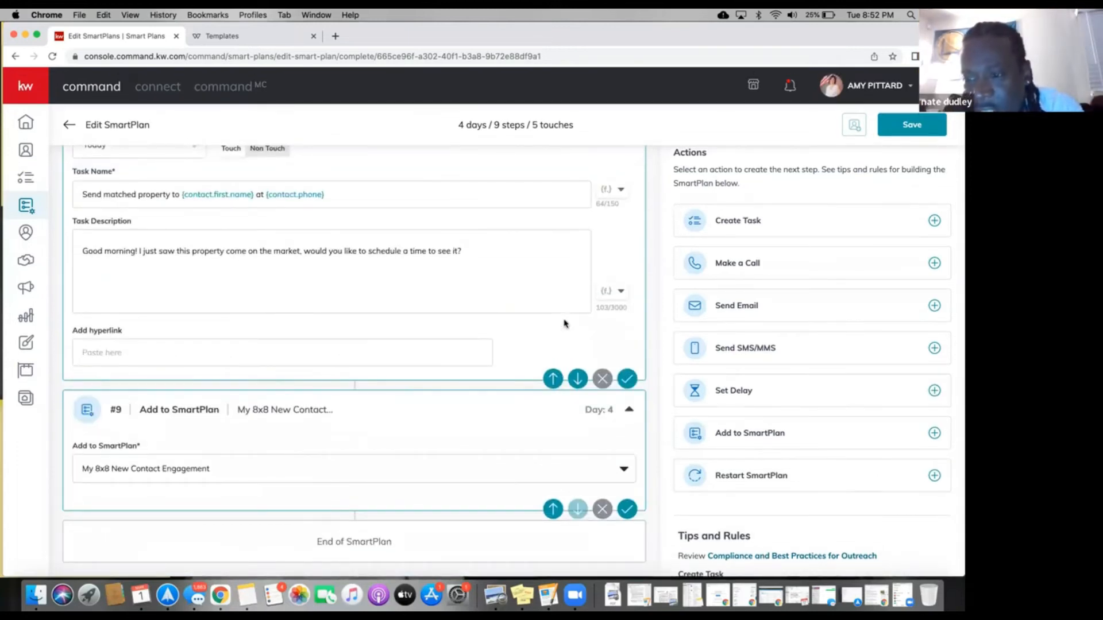
scroll(564, 321, "up", 1)
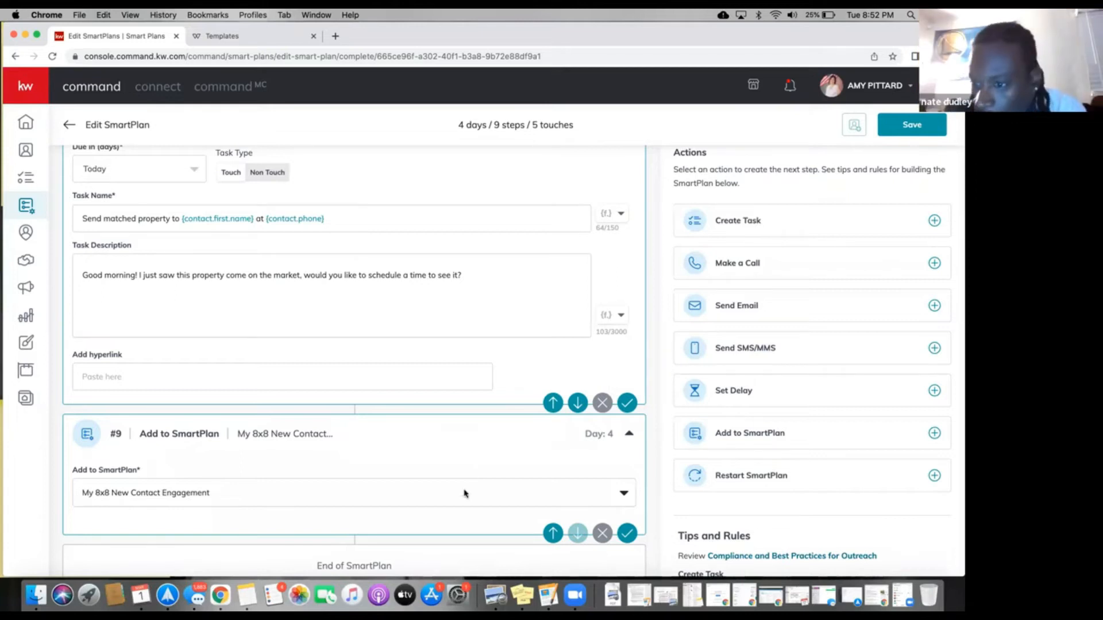
scroll(463, 492, "down", 1)
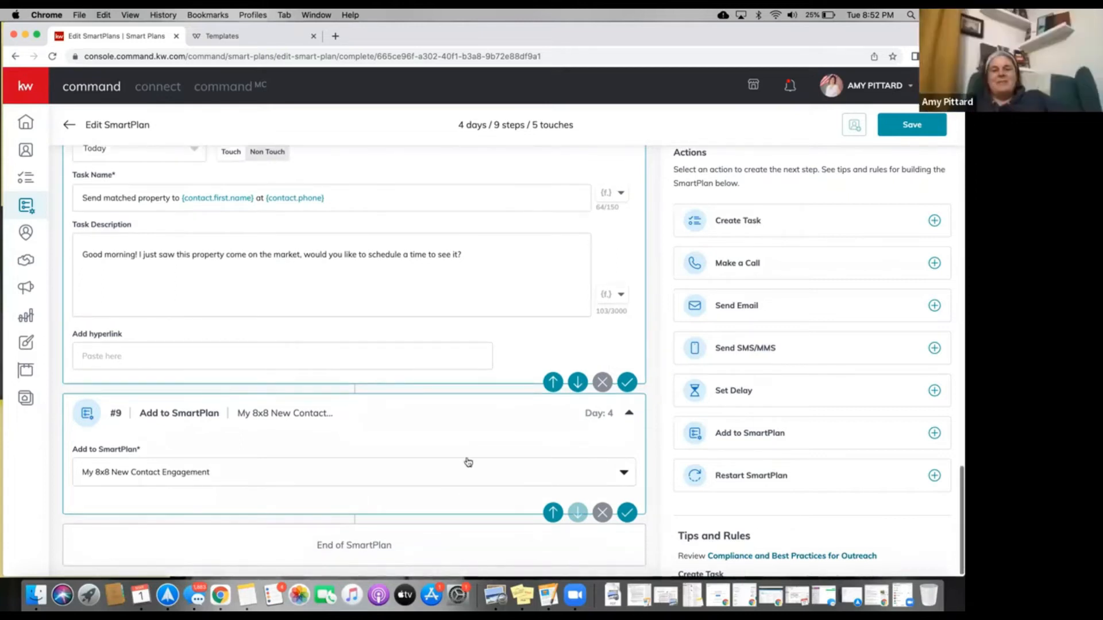
scroll(466, 459, "up", 1)
scroll(466, 458, "up", 5)
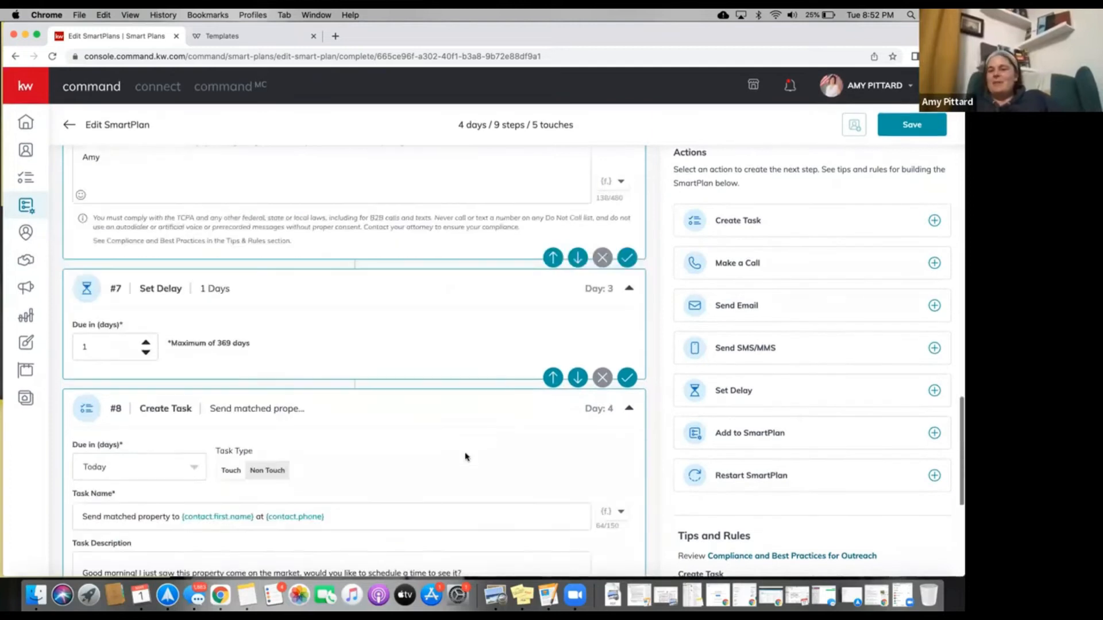
scroll(465, 454, "up", 10)
scroll(465, 454, "up", 15)
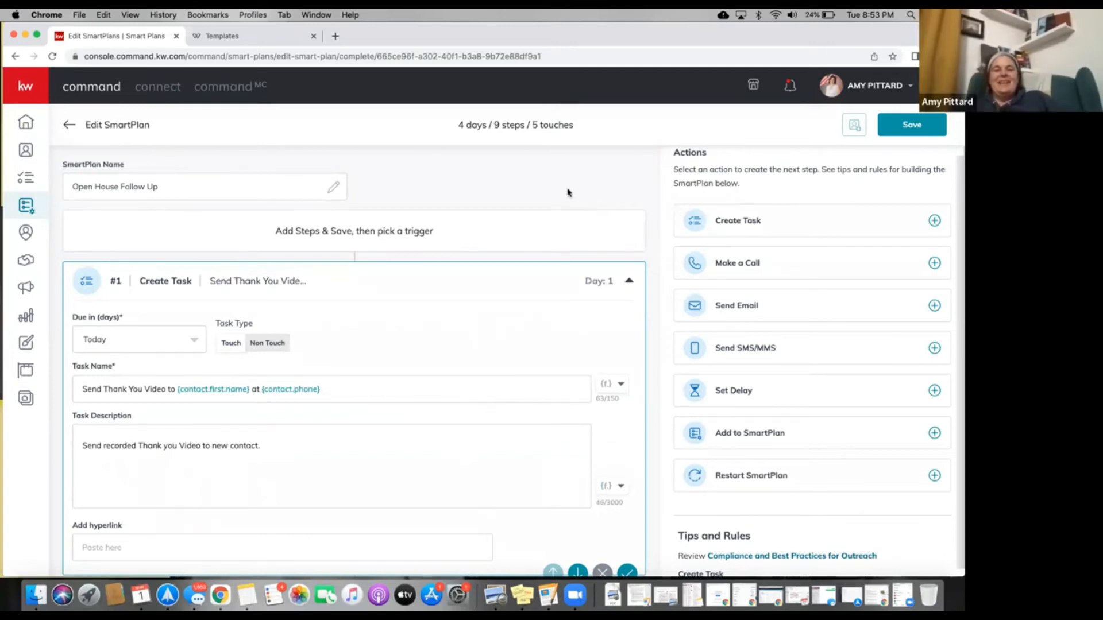
left_click(183, 191)
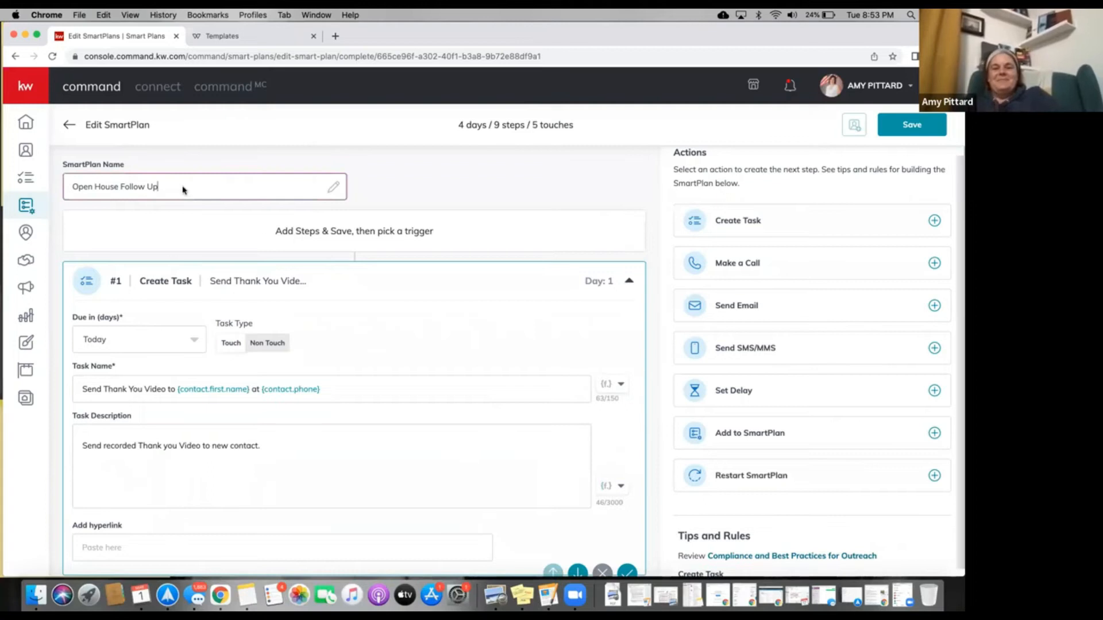
Rename the plan 'Open House Follow Up test plan' and save, dismissing Add Clients without adding anyone.
type("test")
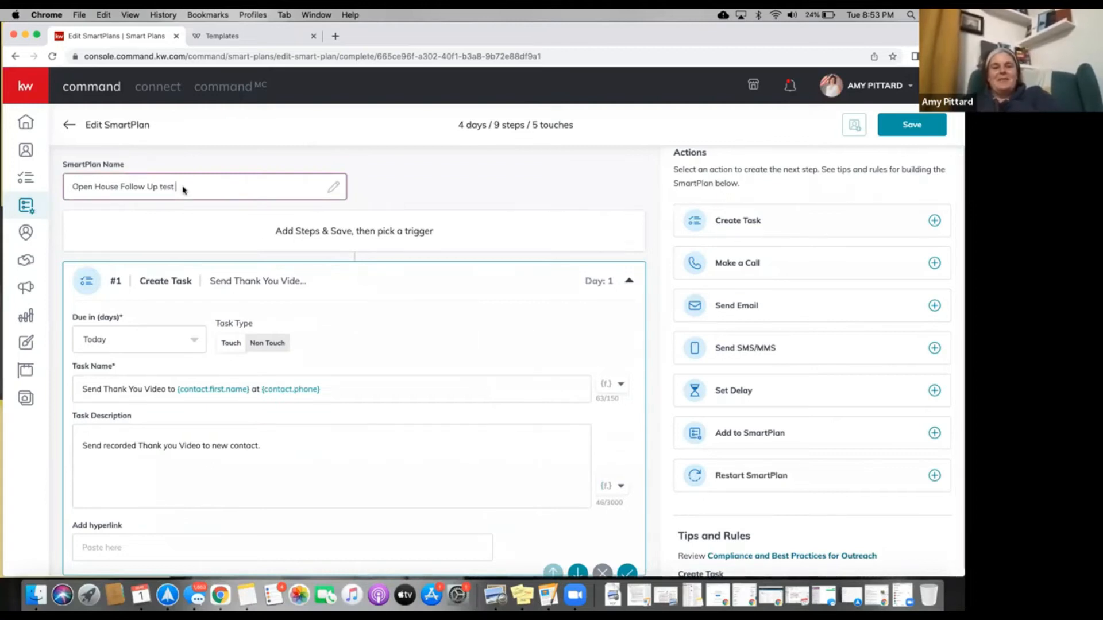
type(" plan")
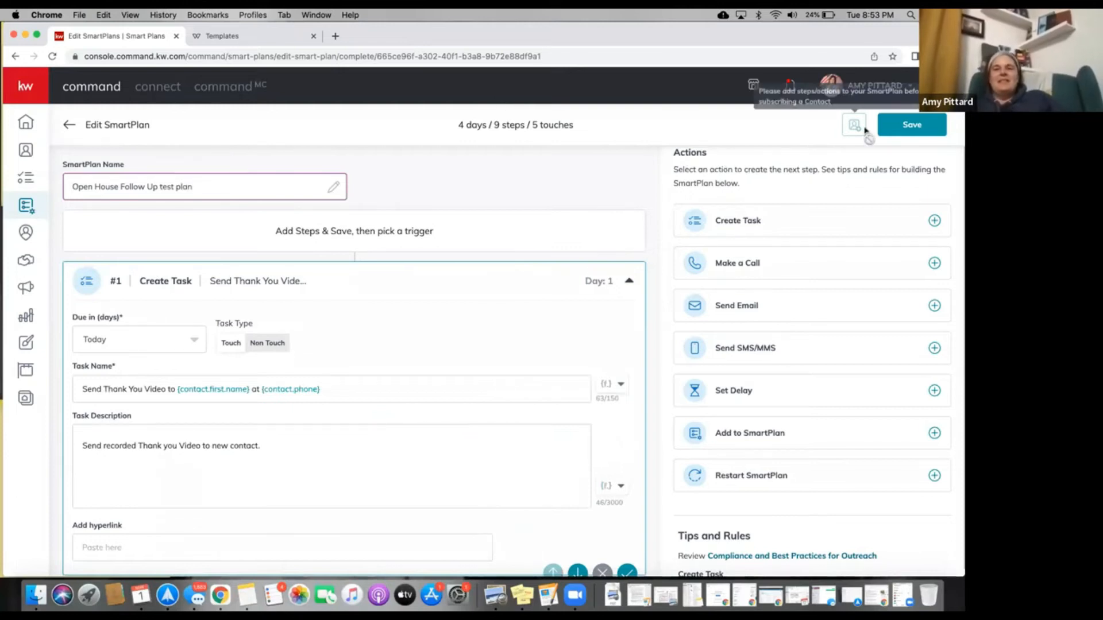
left_click(896, 126)
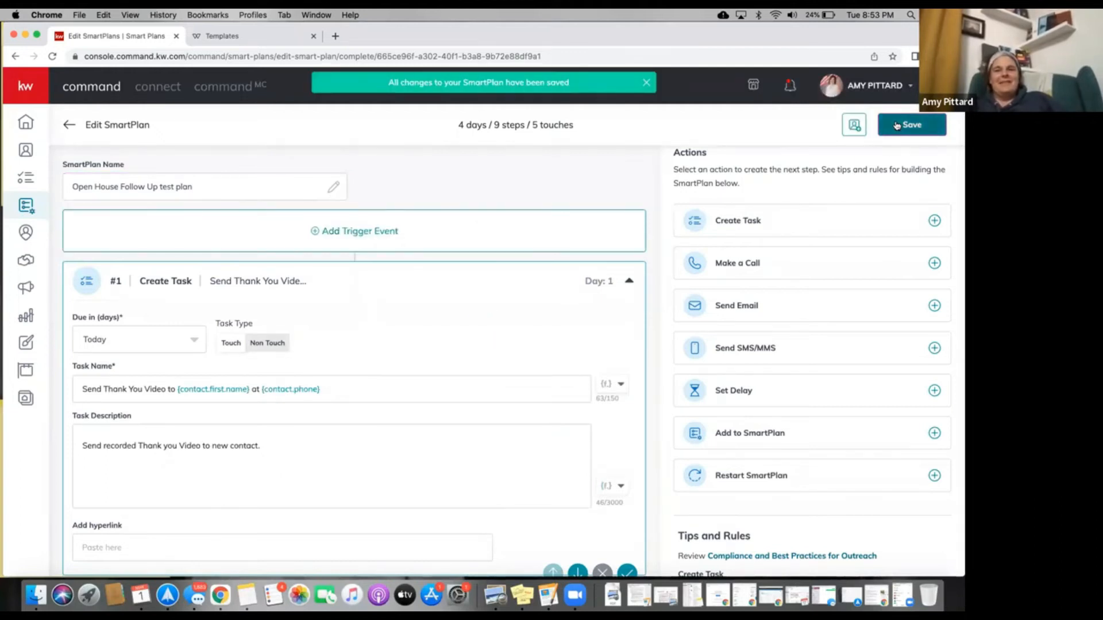
left_click(854, 126)
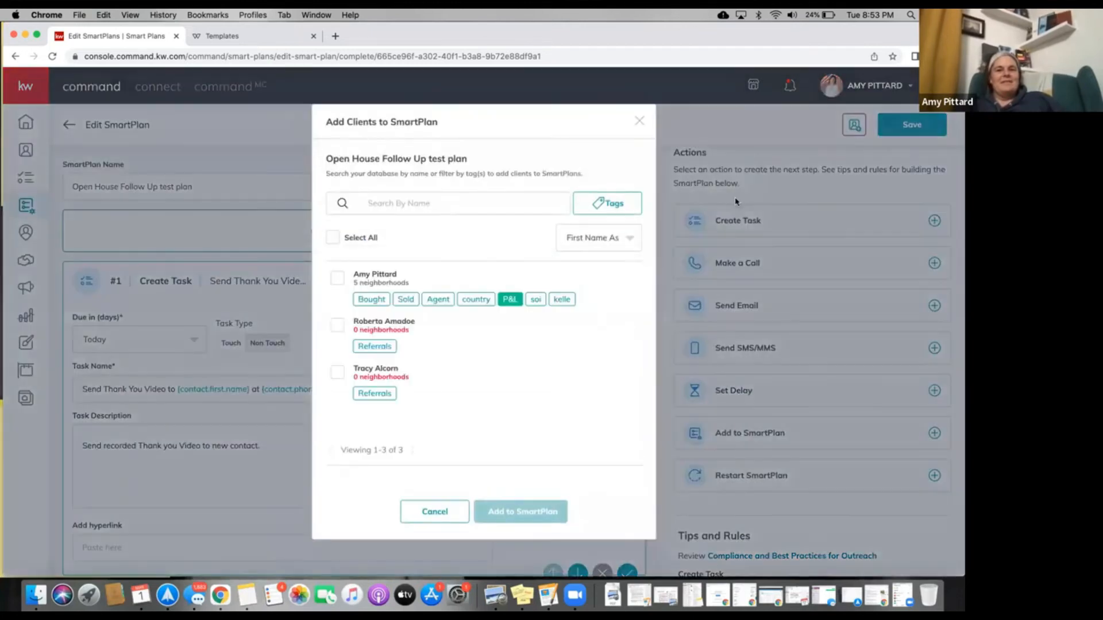
left_click(446, 510)
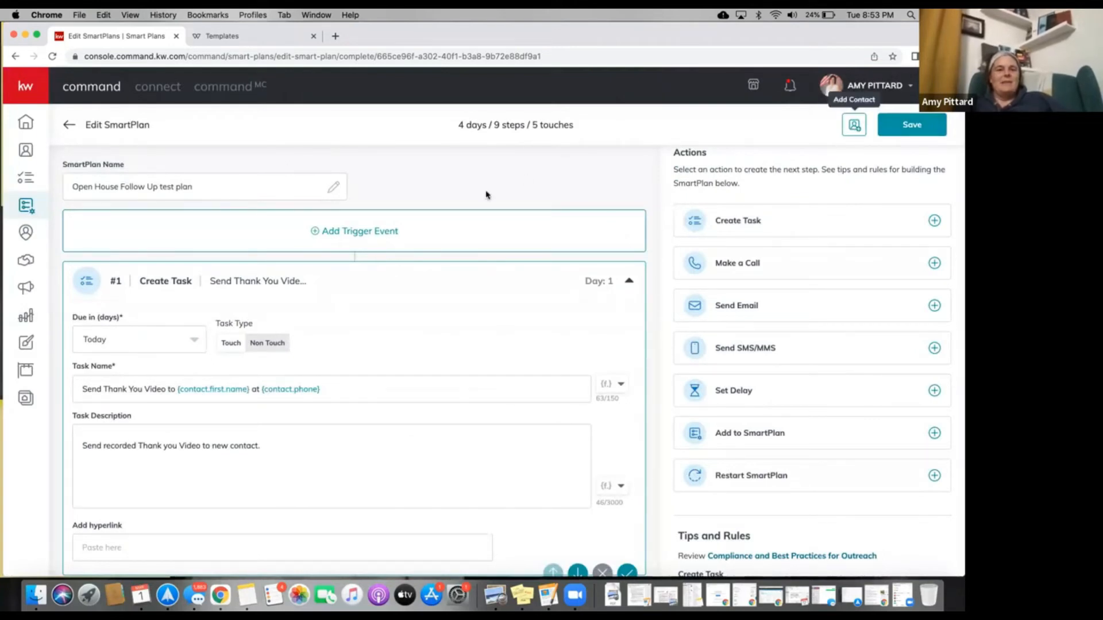
left_click(326, 232)
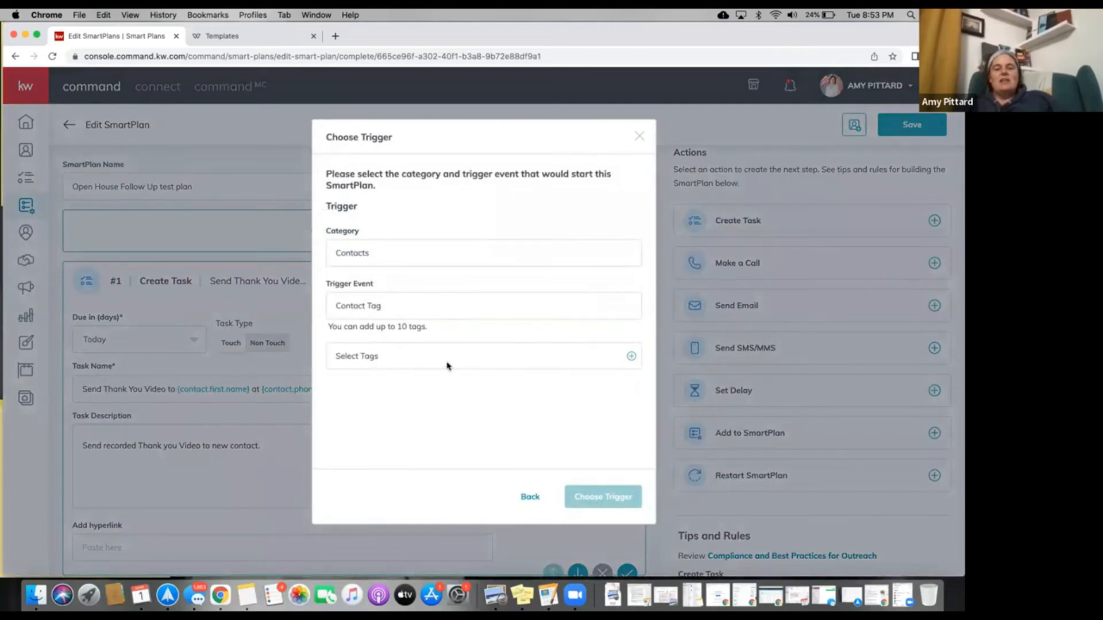
left_click(631, 358)
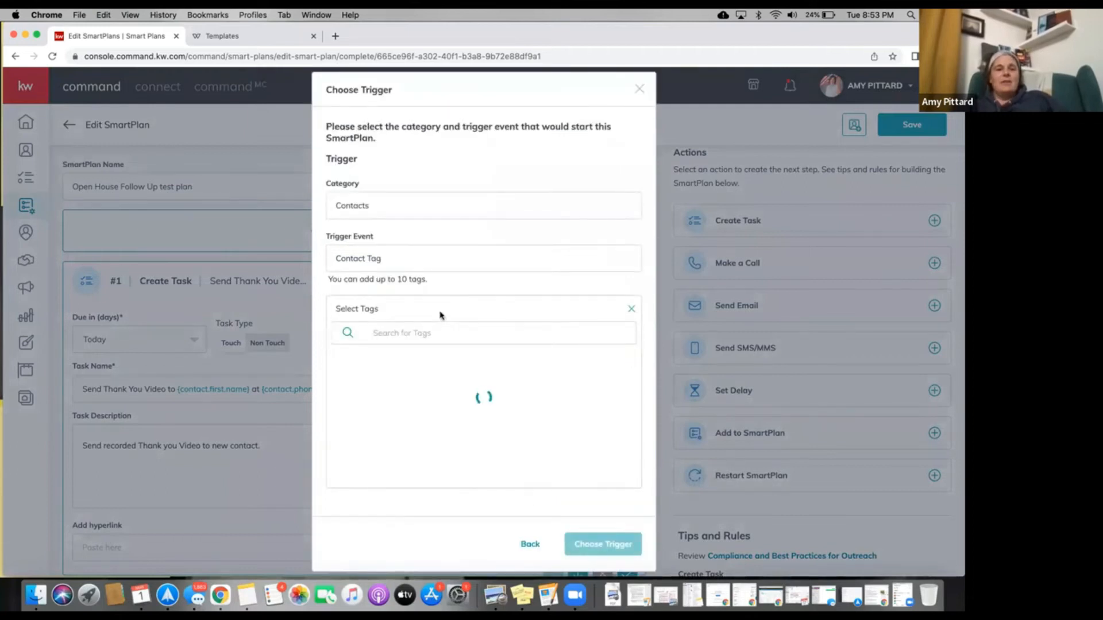
left_click(410, 337)
type("Stonega")
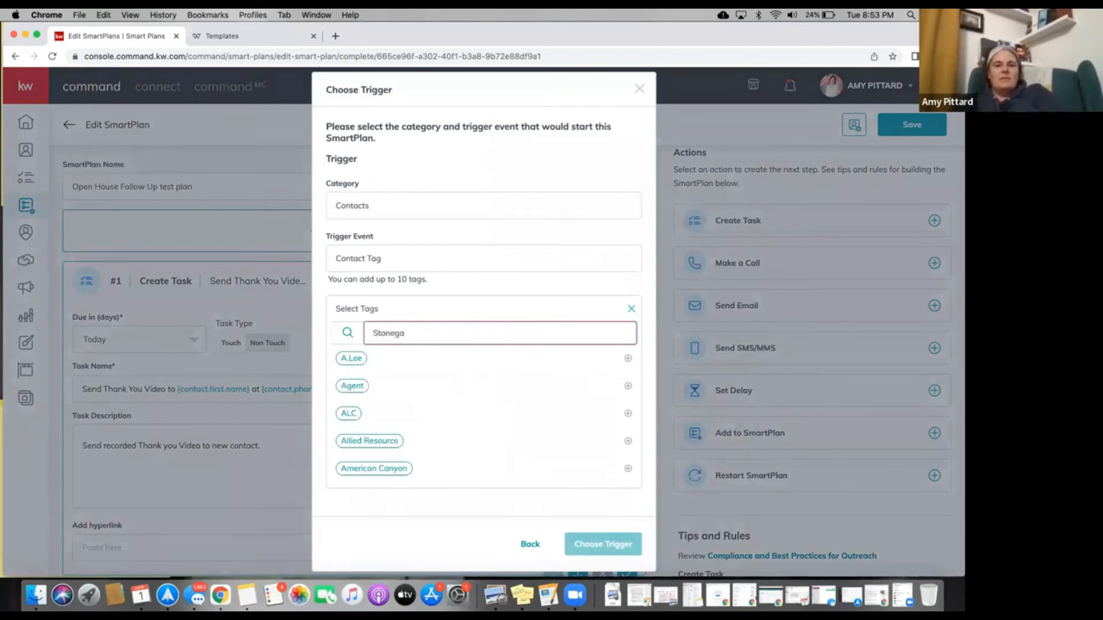
key("BackSpace")
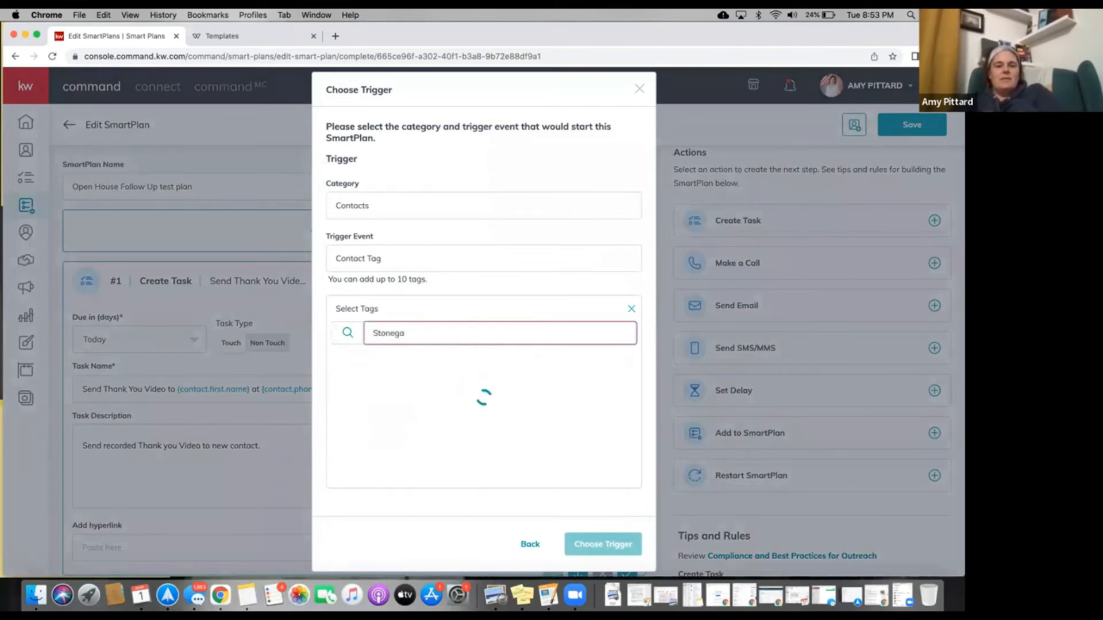
key("BackSpace")
key("BackSpace")
key("BackSpace")
key("BackSpace")
key("BackSpace")
key("BackSpace")
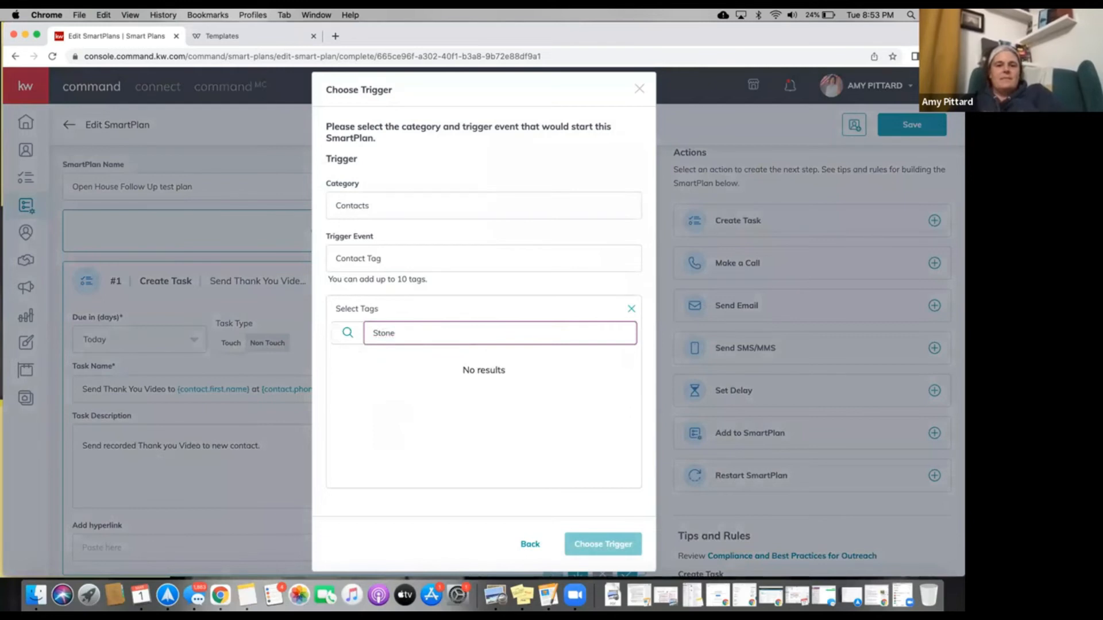
type("Open House")
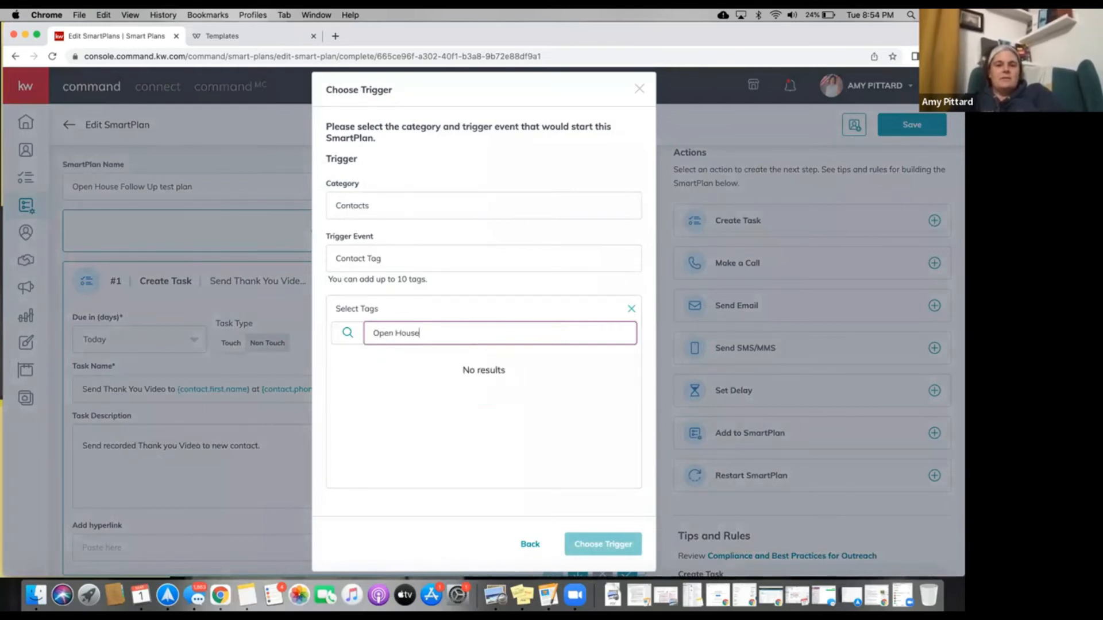
key("BackSpace")
key("BackSpace")
key("BackSpace")
key("BackSpace")
key("BackSpace")
key("BackSpace")
type("hou")
key("BackSpace")
key("BackSpace")
key("BackSpace")
key("BackSpace")
key("BackSpace")
key("BackSpace")
key("BackSpace")
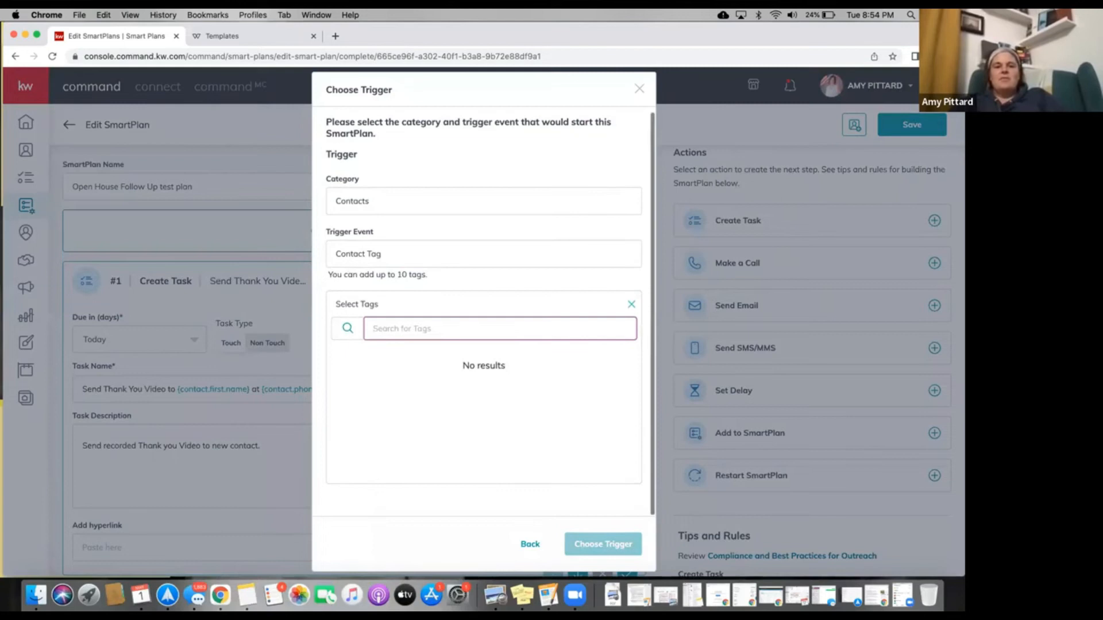
scroll(464, 473, "down", 1)
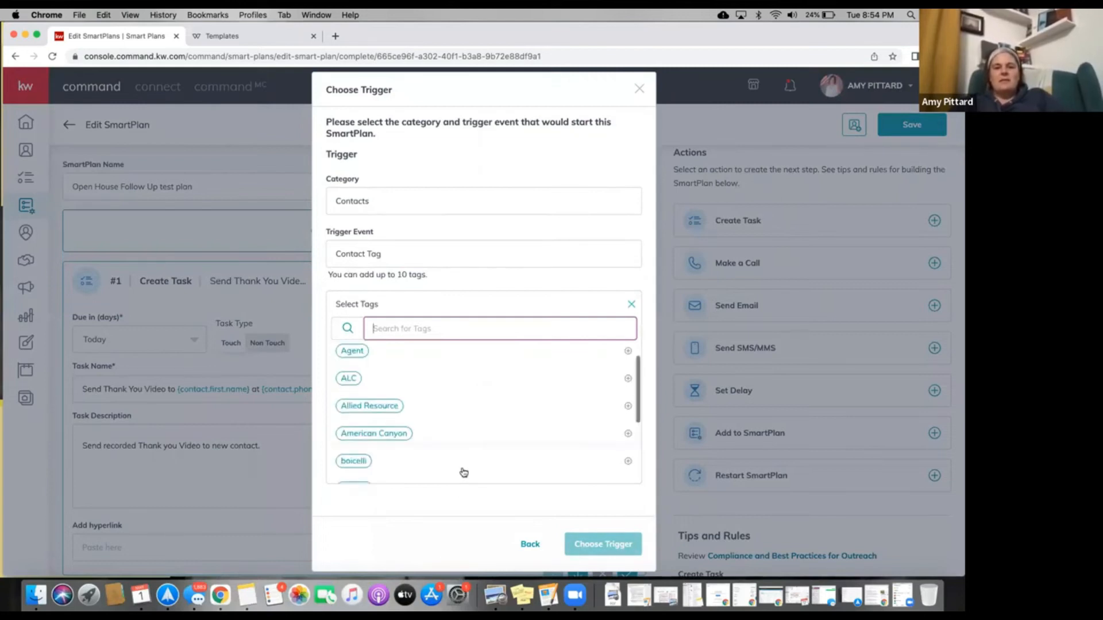
scroll(464, 473, "down", 5)
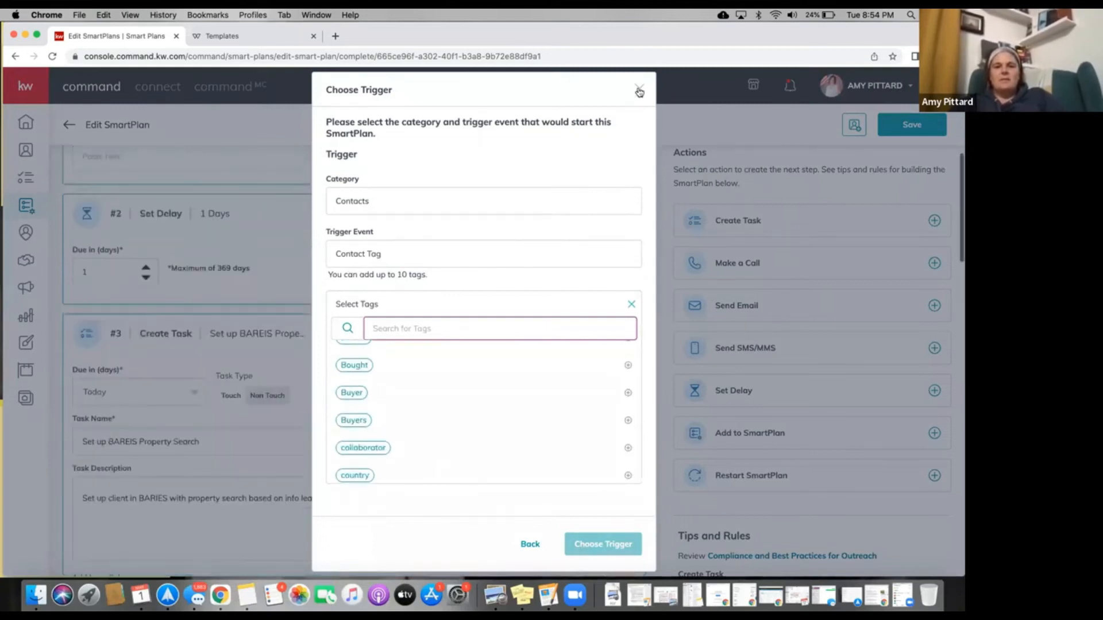
left_click(638, 91)
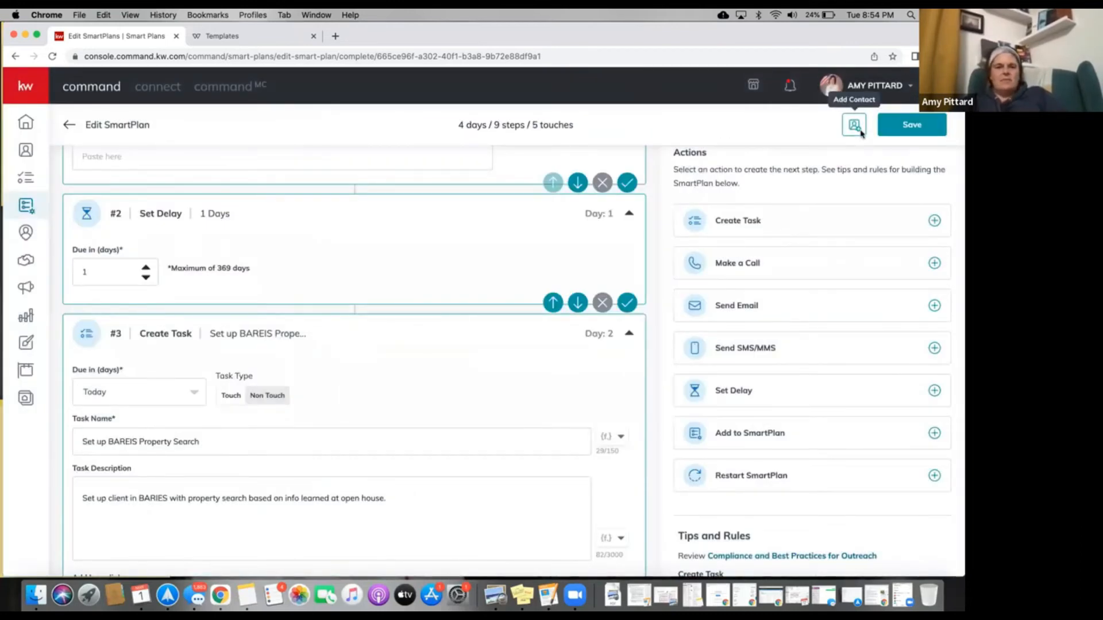
scroll(360, 231, "up", 6)
left_click(360, 231)
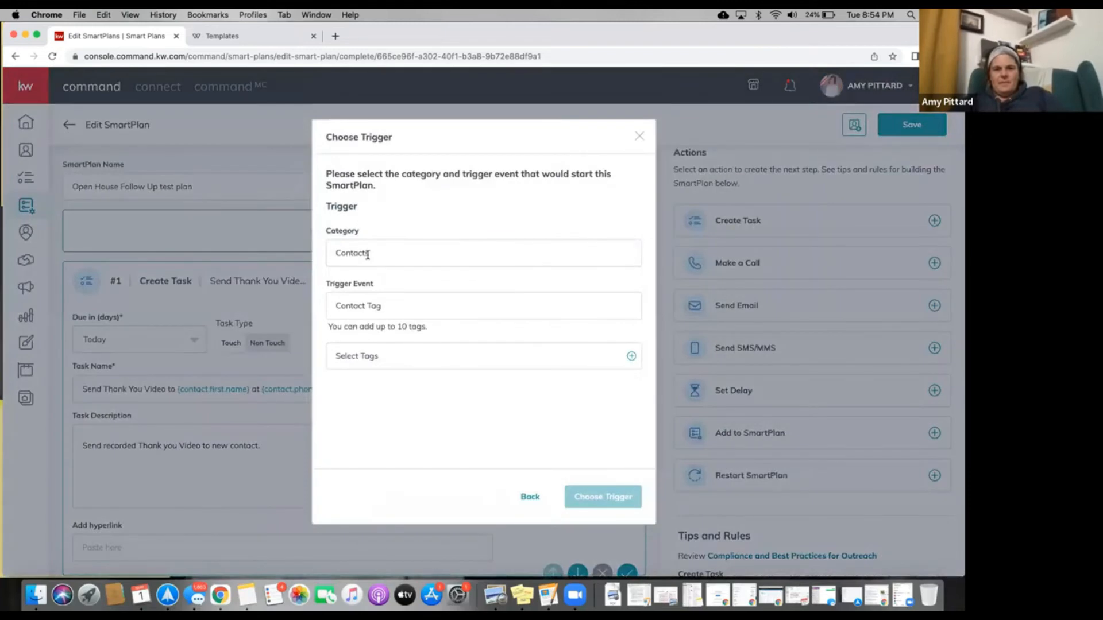
double_click(368, 255)
left_click(373, 299)
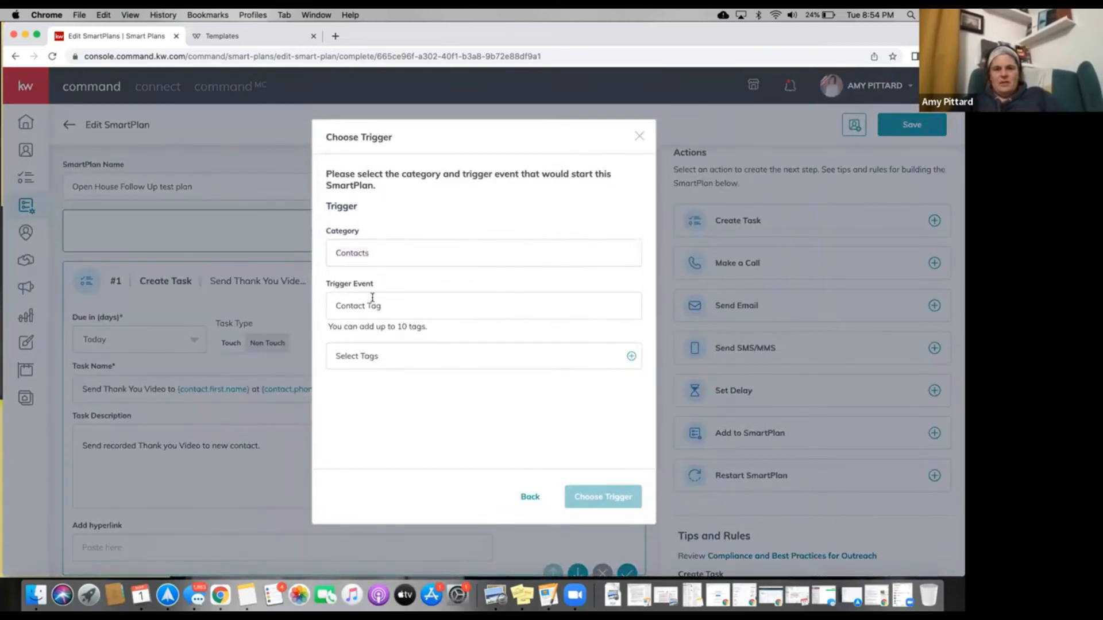
double_click(377, 308)
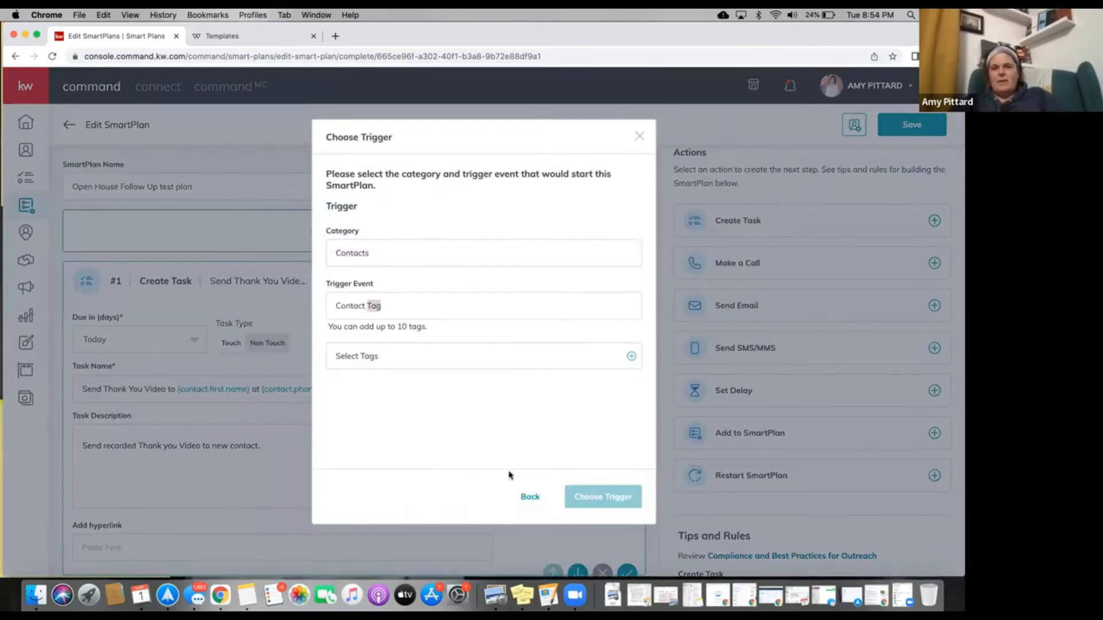
left_click(639, 136)
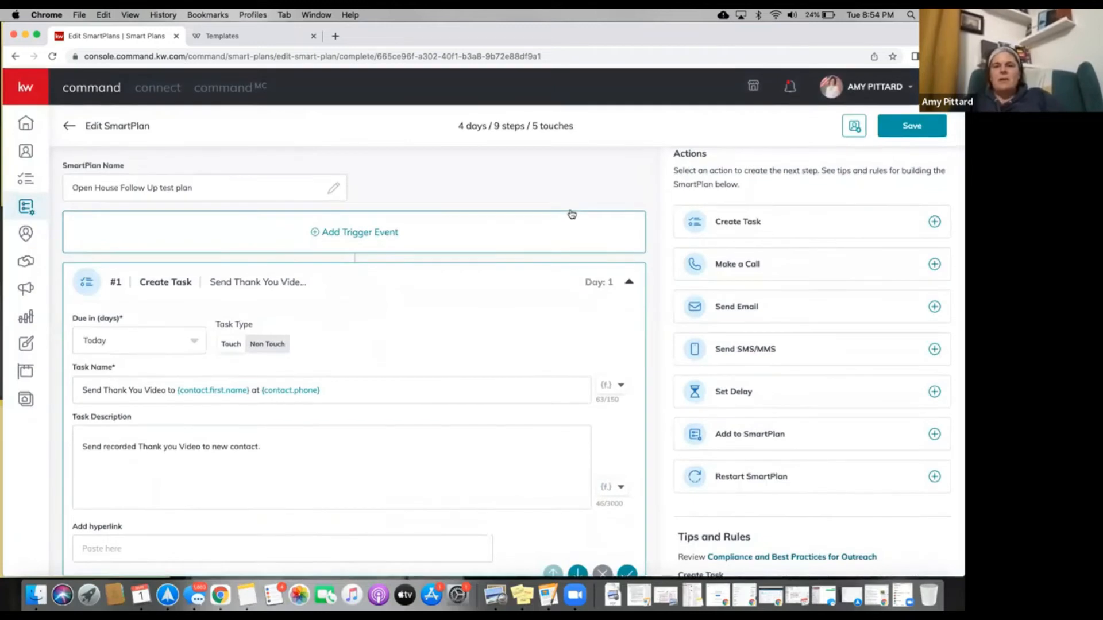
left_click(896, 127)
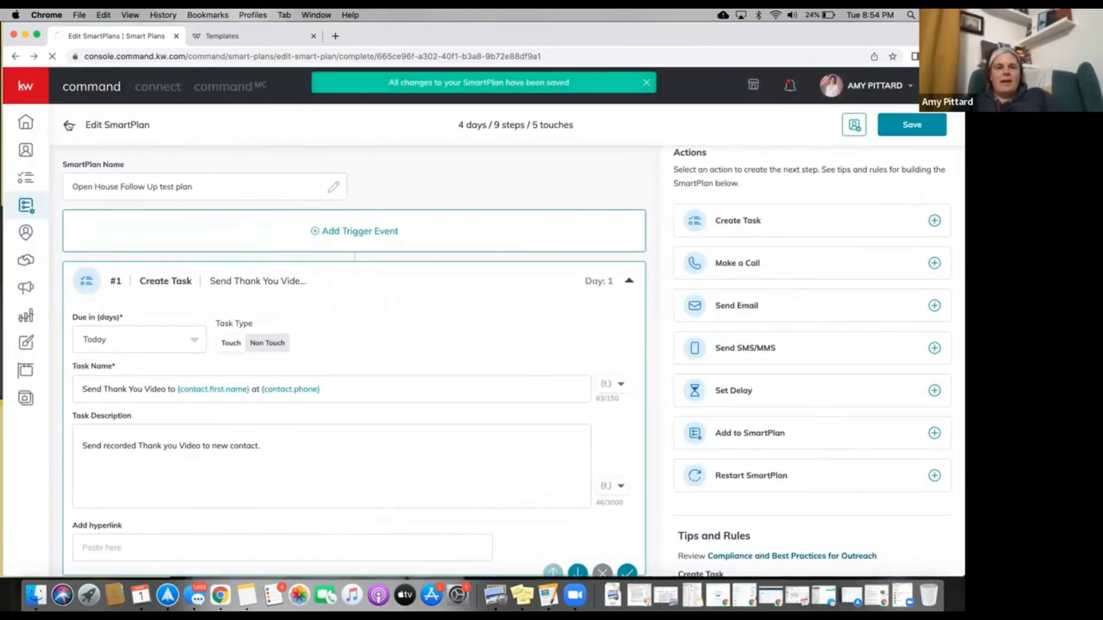
Go back to My SmartPlans and open the account name dropdown in the header.
left_click(69, 126)
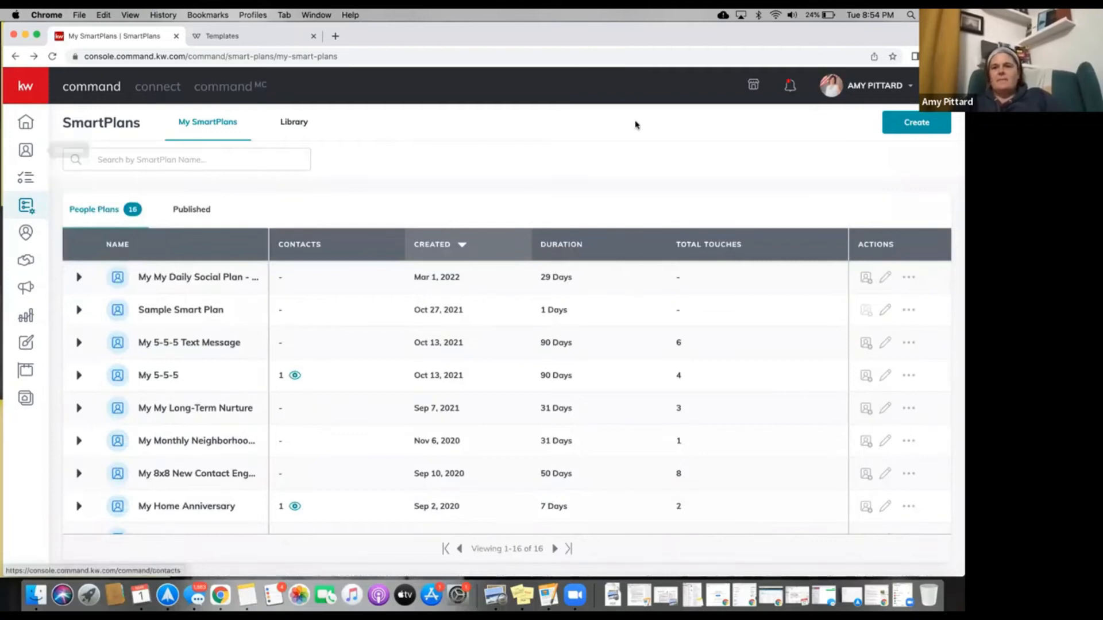
left_click(830, 86)
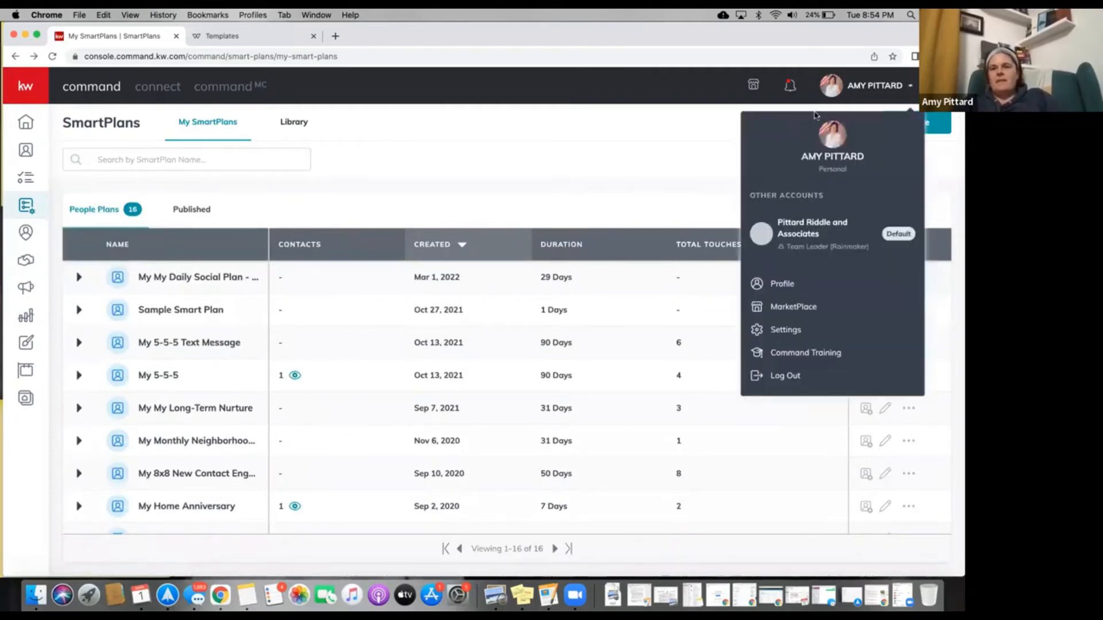
Open account Settings, close the unused Templates tab, and start a fresh browser tab.
left_click(791, 331)
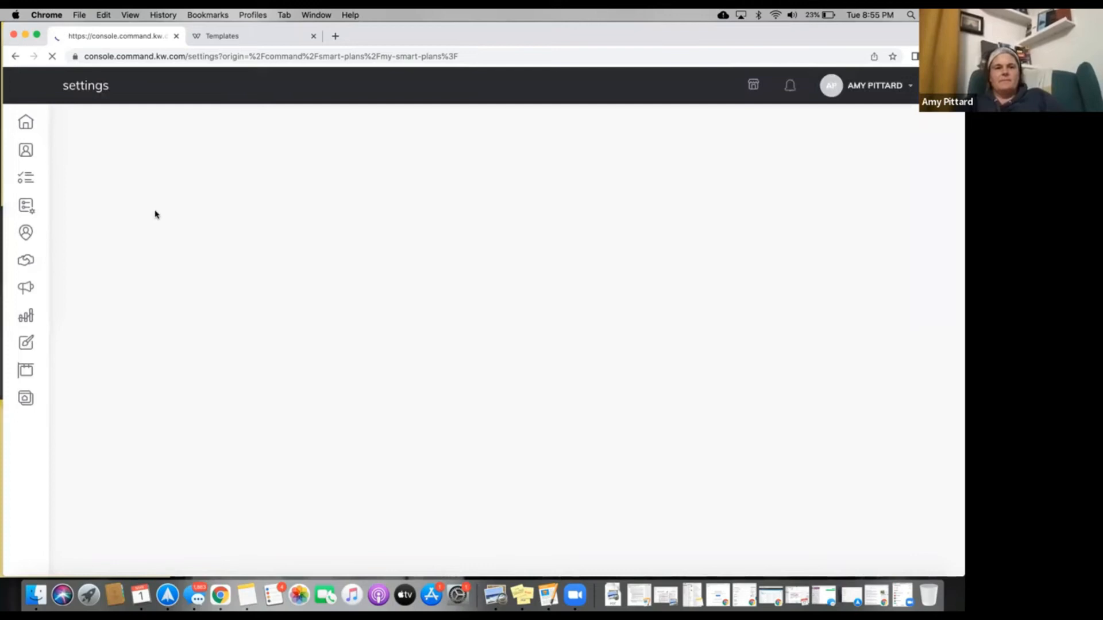
left_click(313, 37)
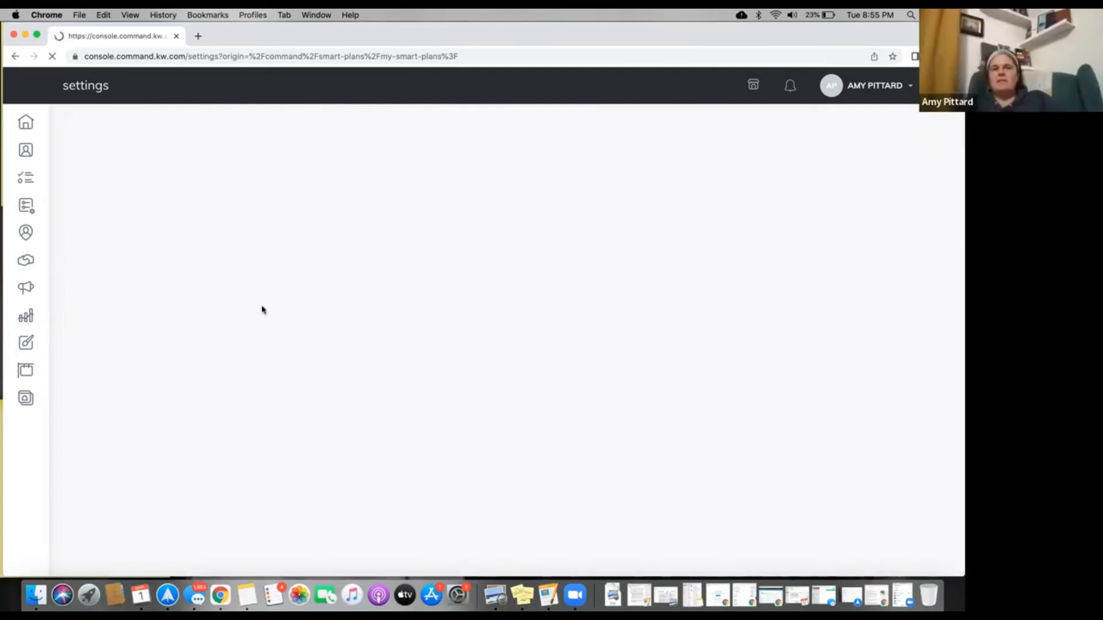
left_click(199, 38)
Load agent.kw.com via 'ag' and sign in to Keller Cloud with saved credentials.
type("ag")
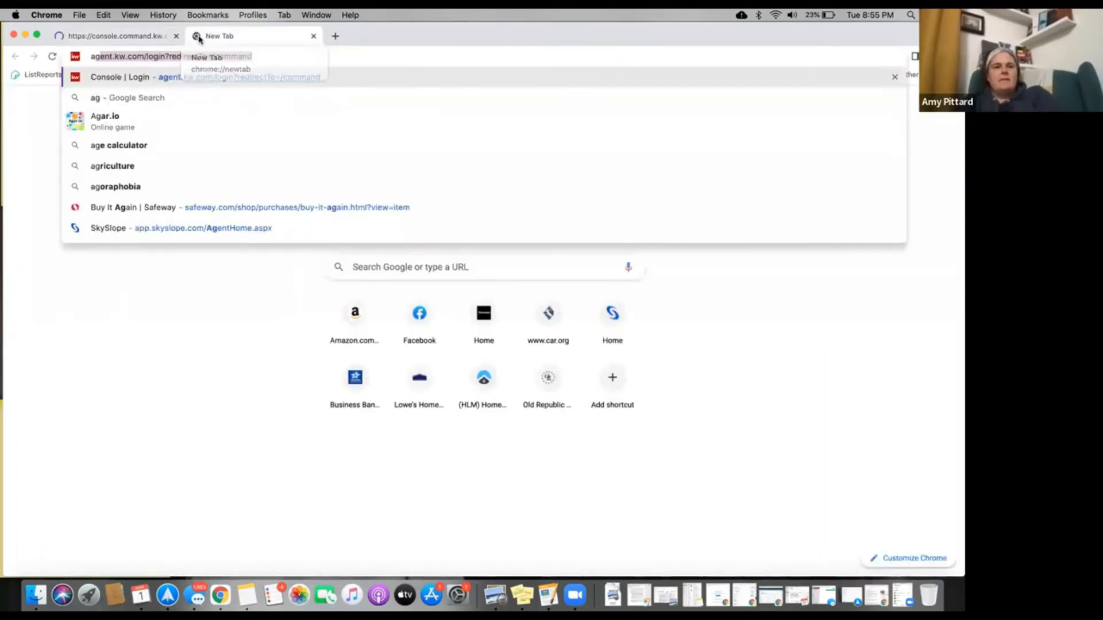
key("Return")
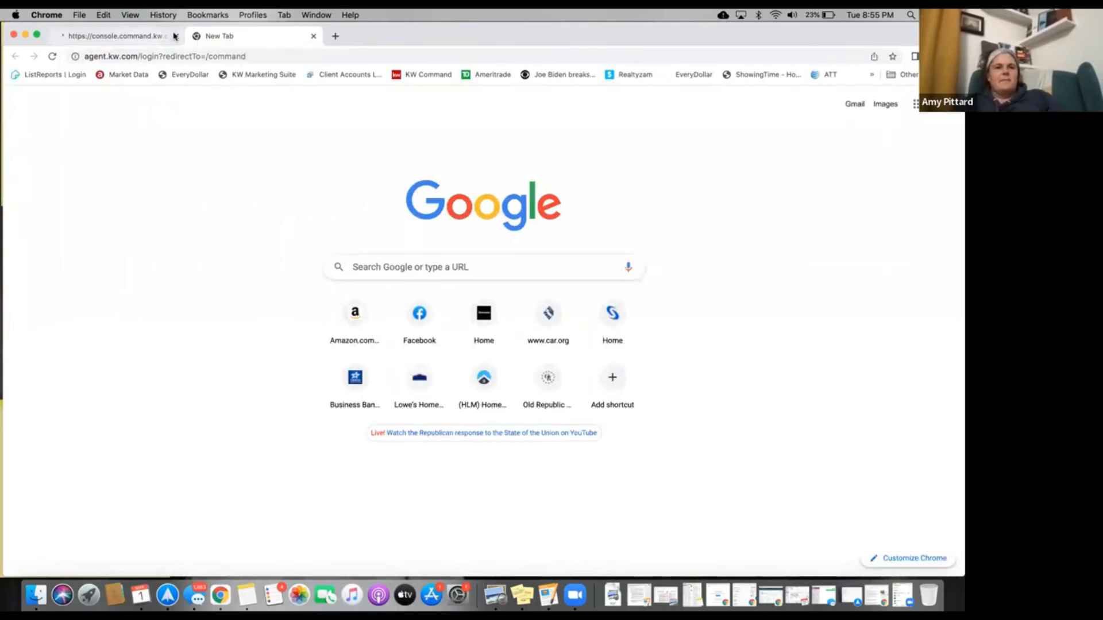
left_click(172, 35)
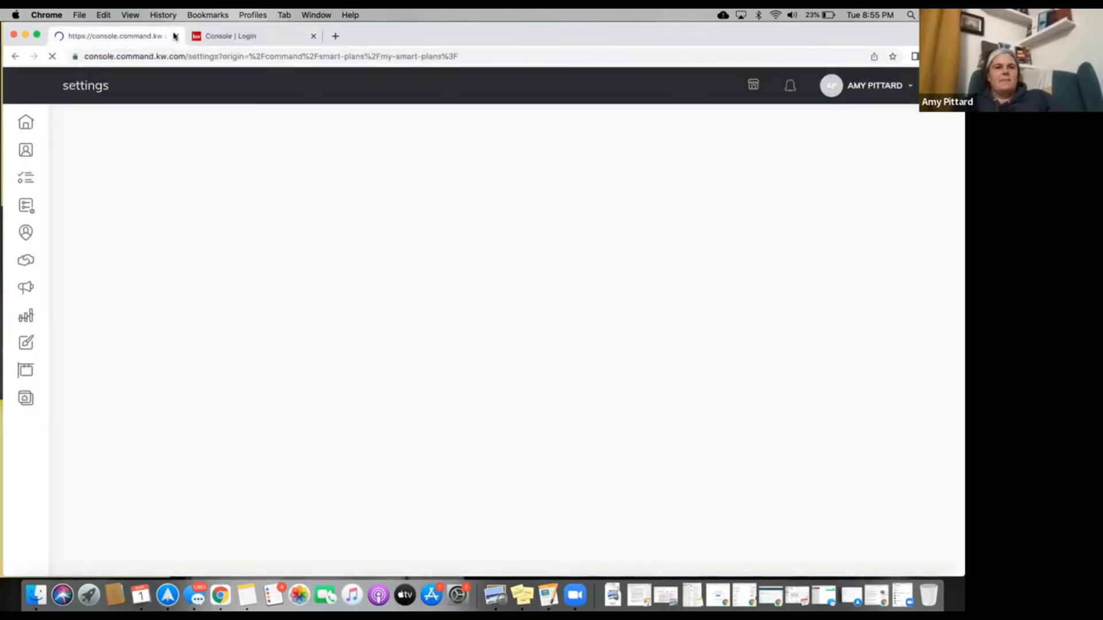
left_click(223, 36)
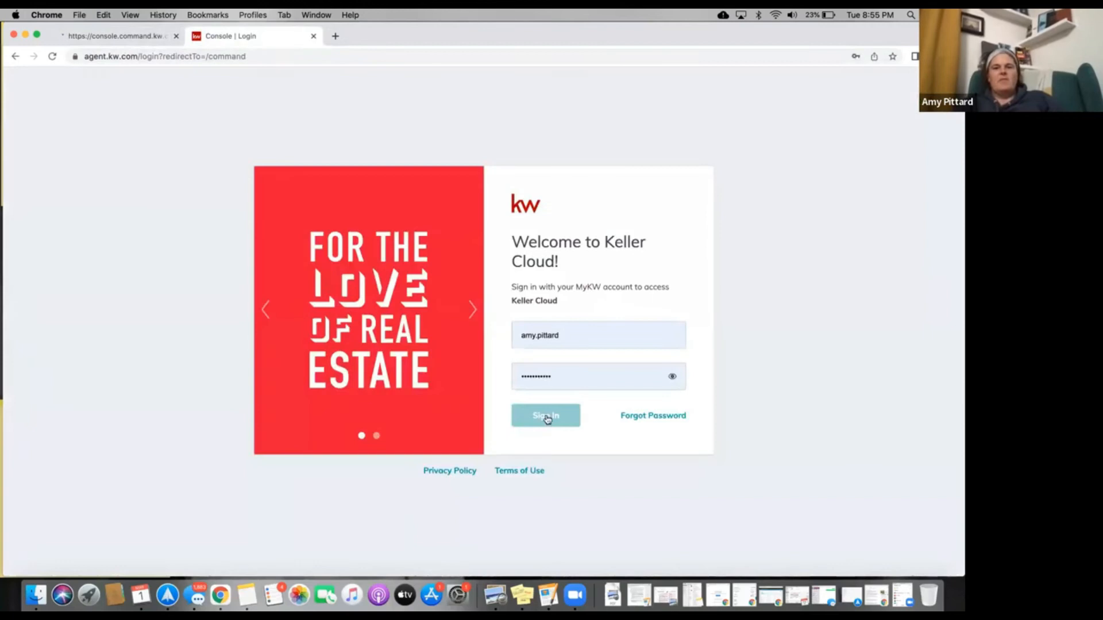
left_click(546, 415)
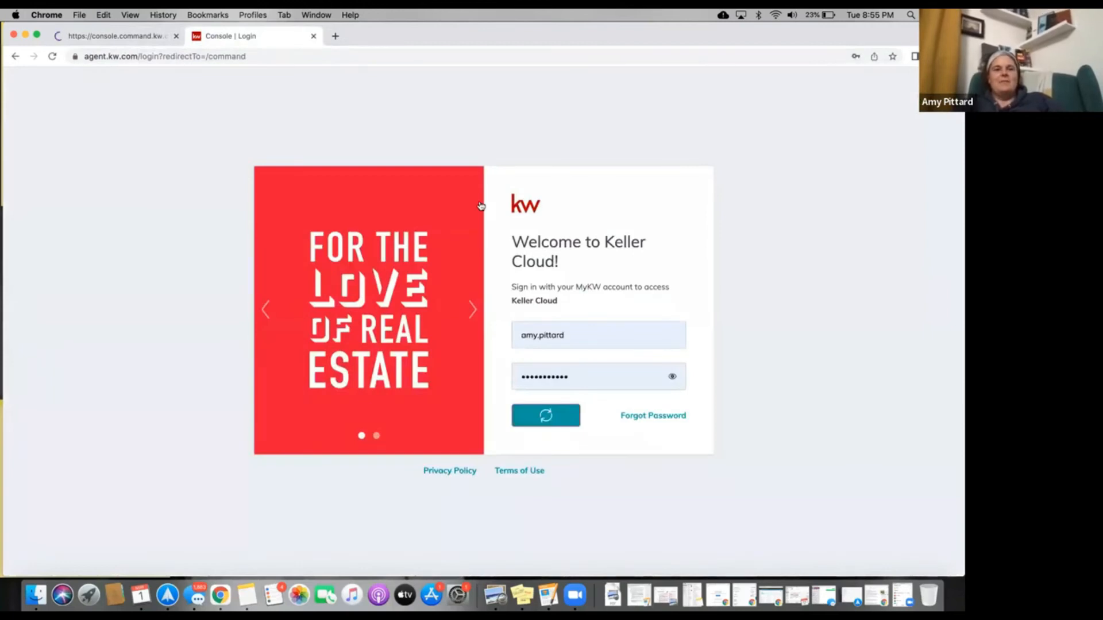
left_click(127, 38)
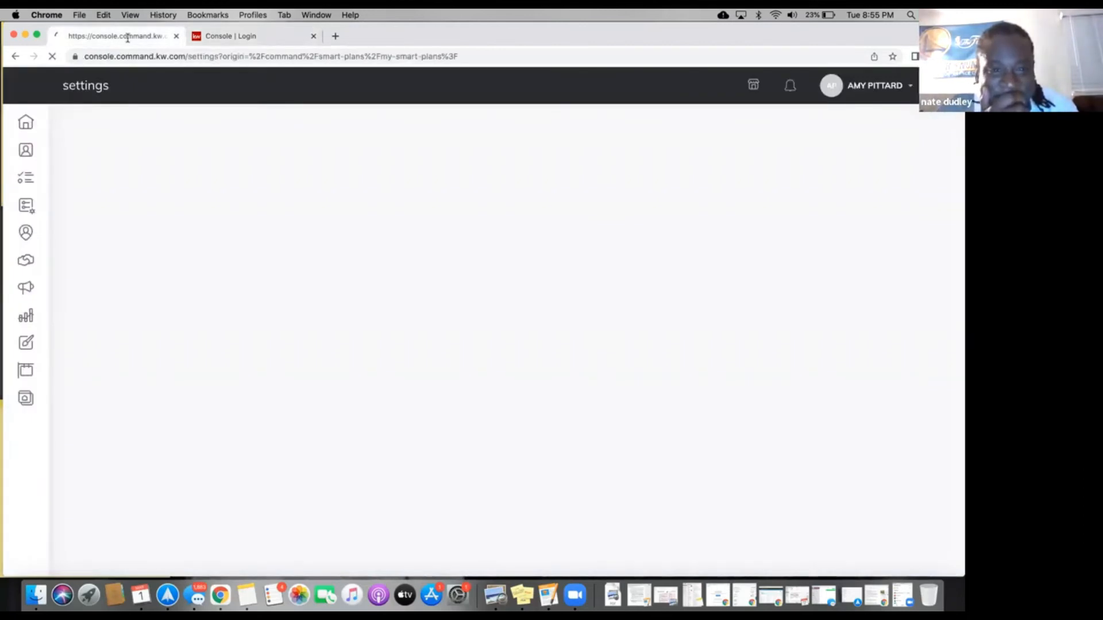
left_click(218, 37)
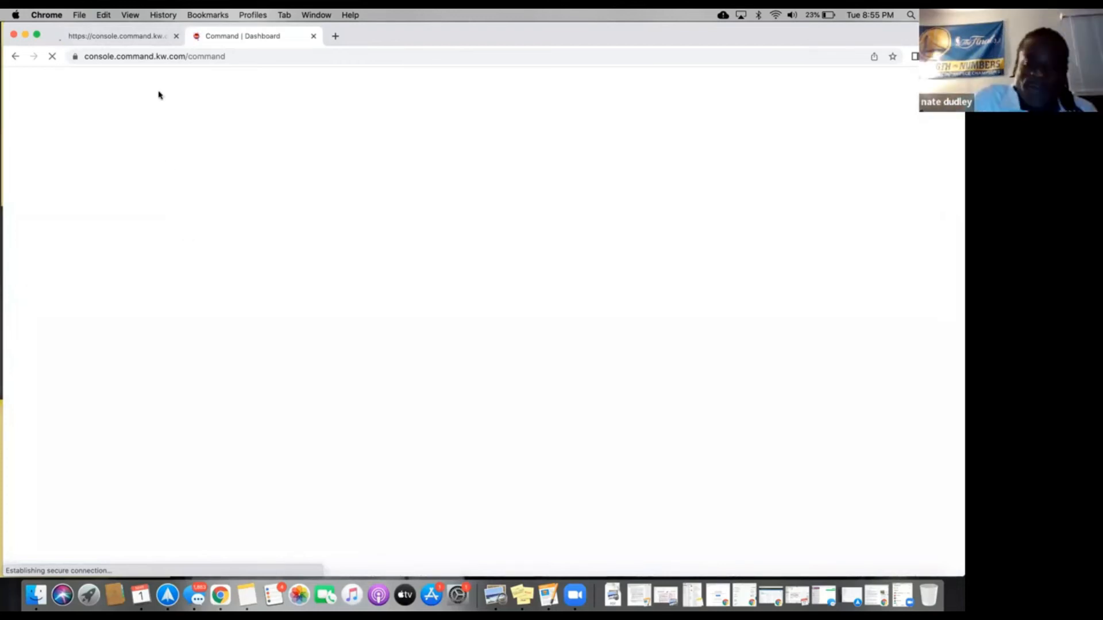
left_click(141, 37)
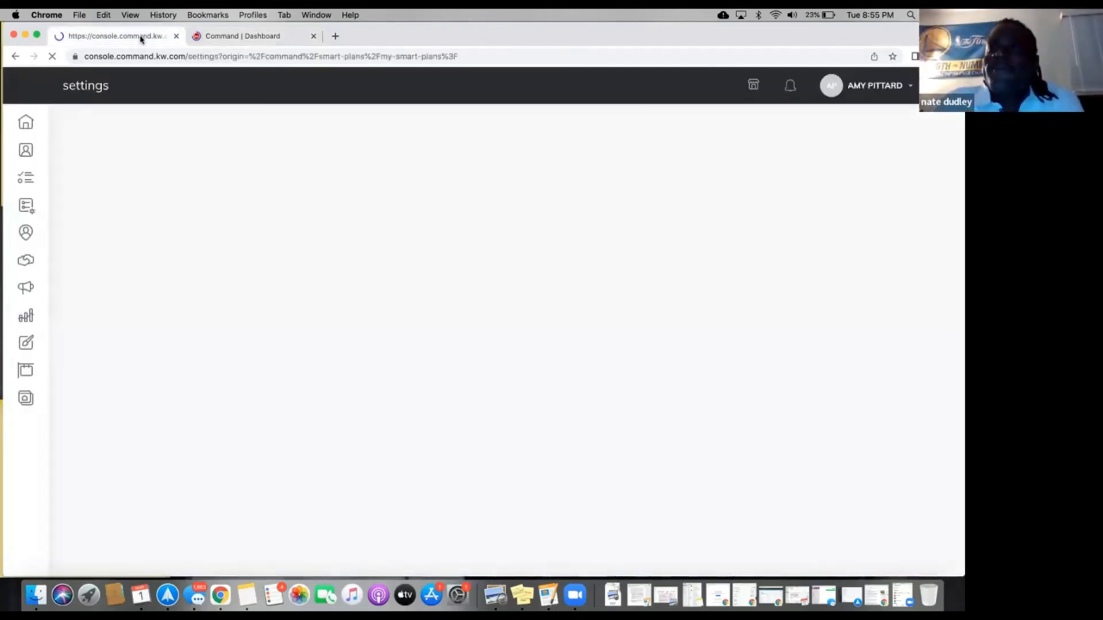
Once the Command home dashboard loads, launch KW MarketPlace from its header in a new tab.
left_click(218, 39)
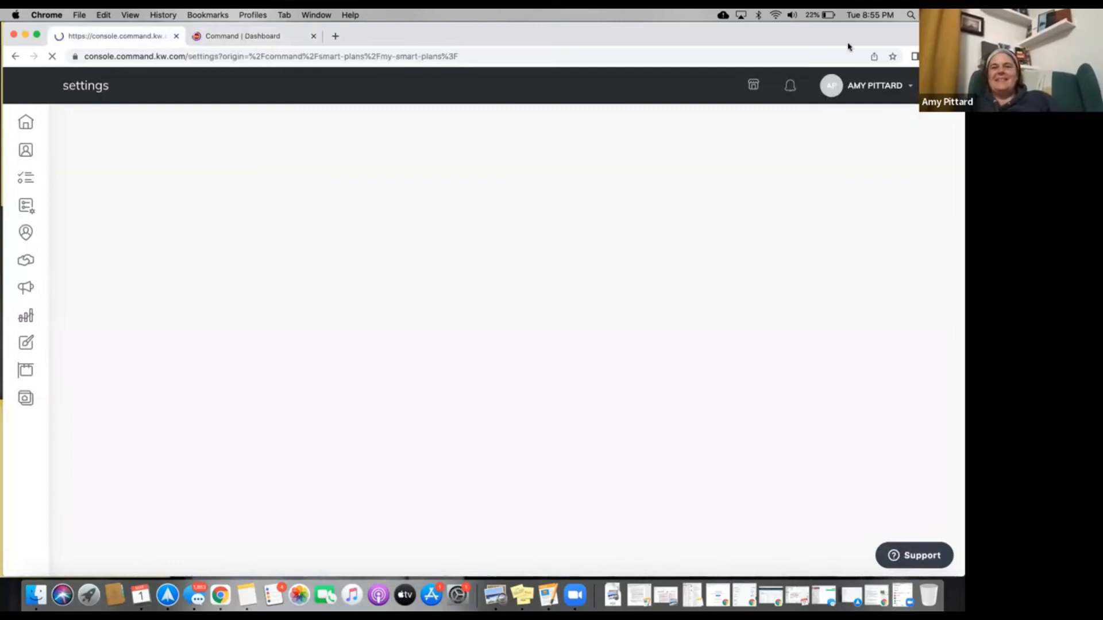
left_click(776, 15)
left_click(597, 51)
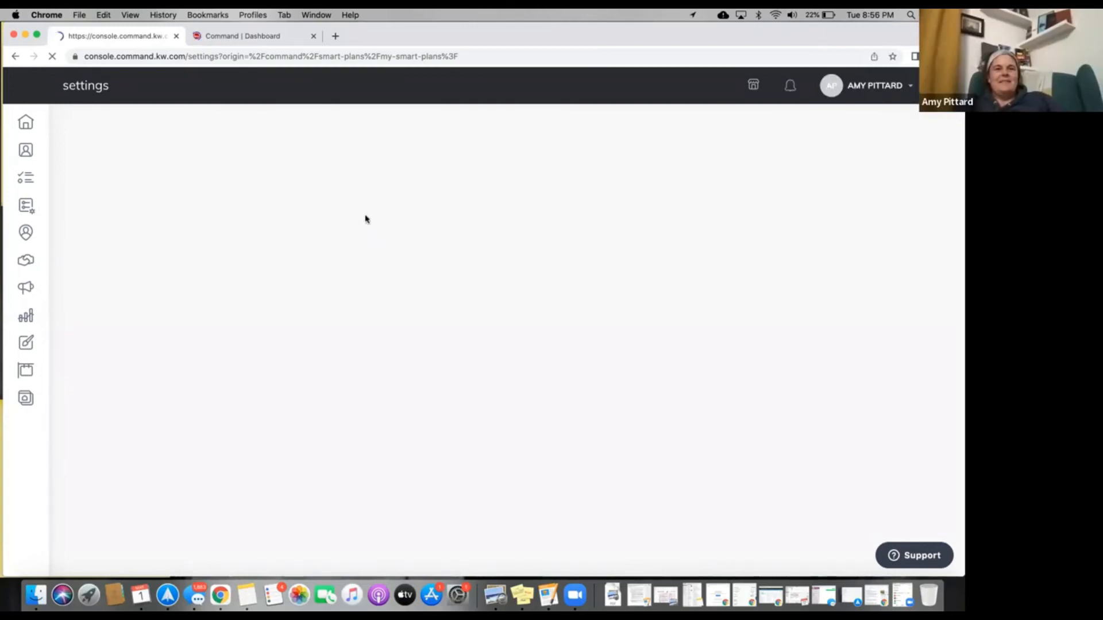
left_click(263, 36)
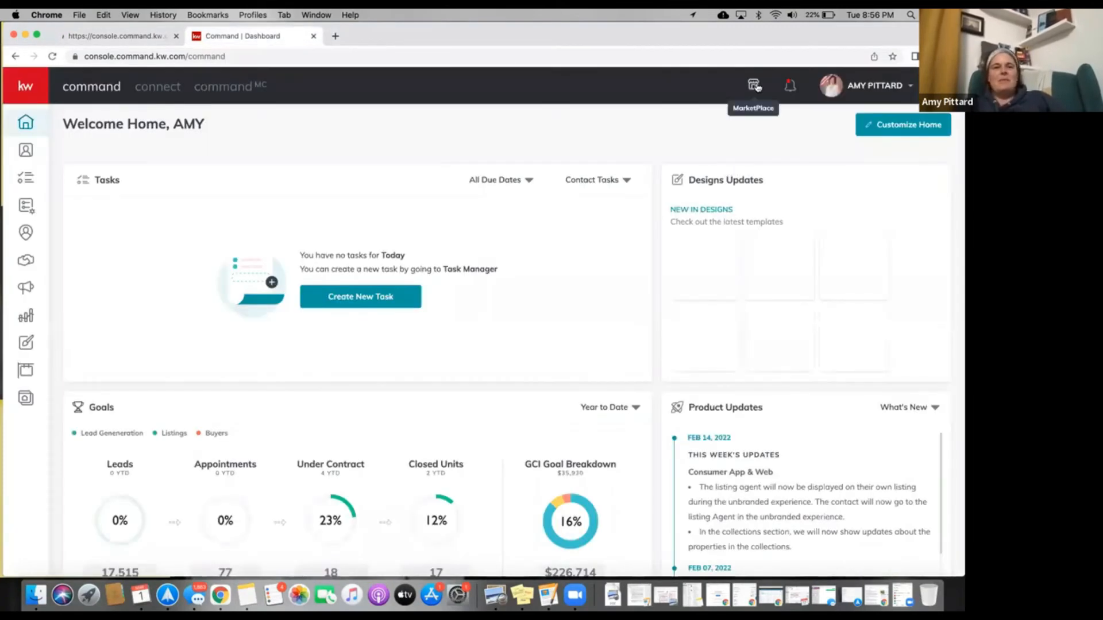
left_click(130, 35)
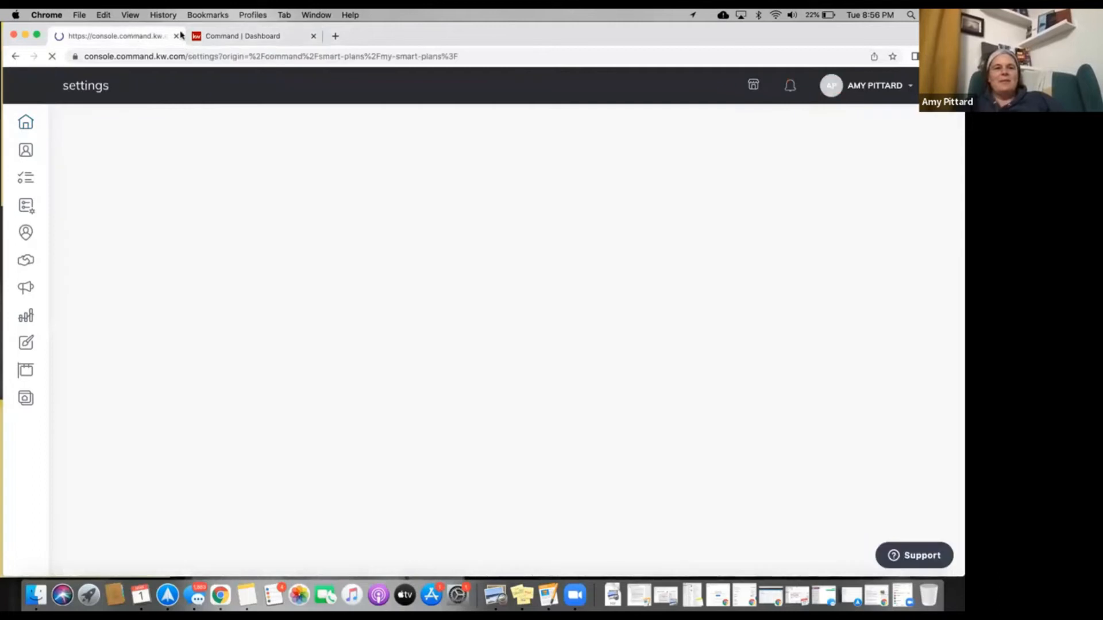
left_click(253, 36)
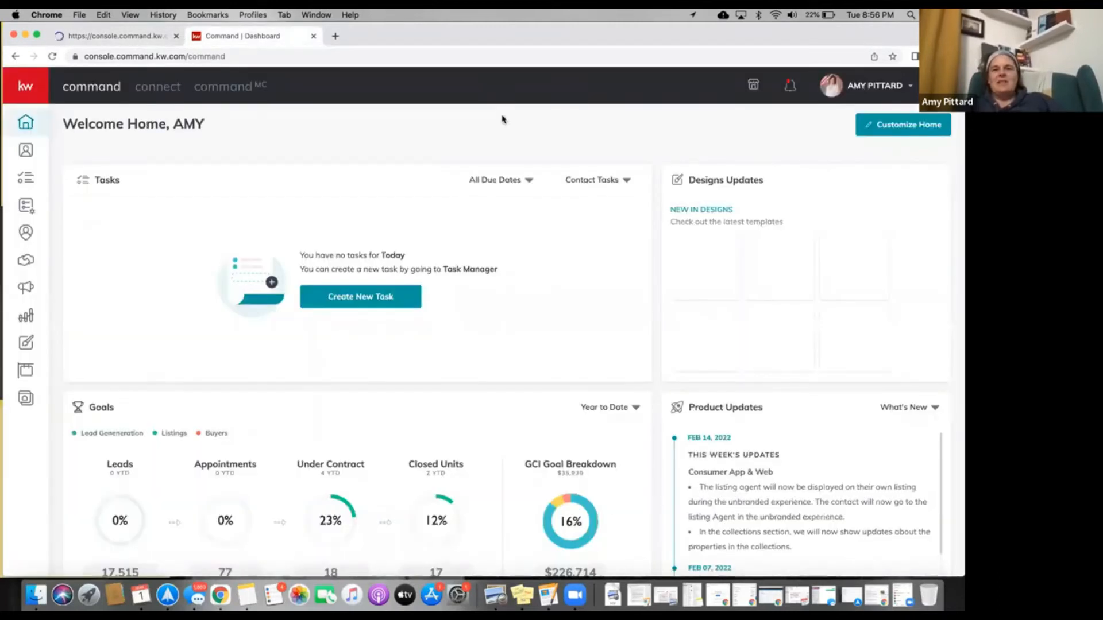
left_click(754, 87)
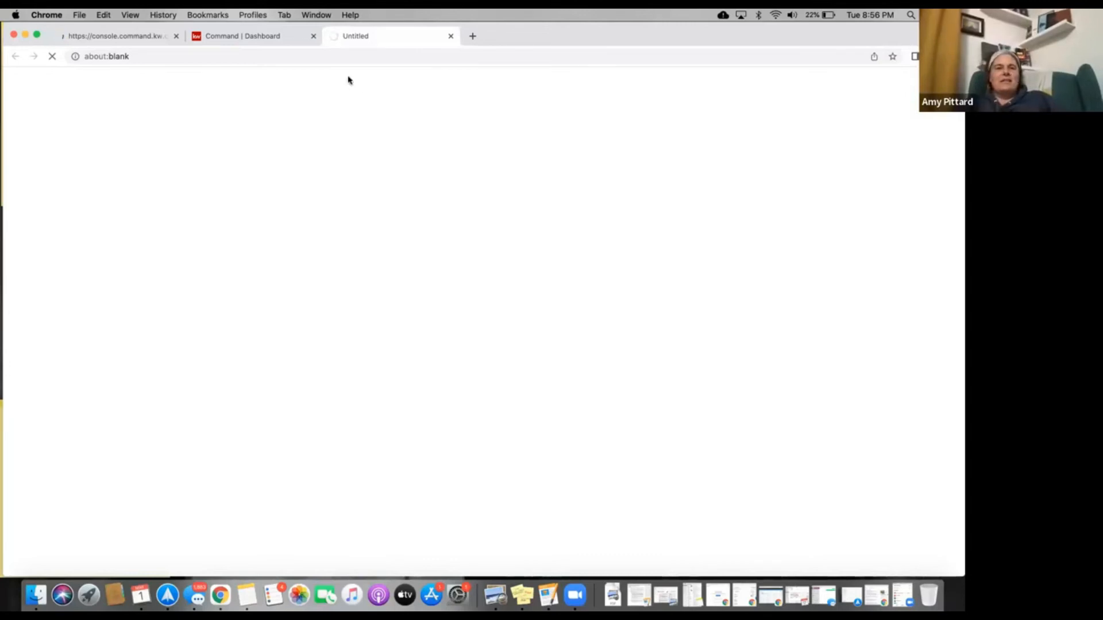
Browse the MarketPlace to Twilio's details page, then return to the Command settings tab.
left_click(150, 36)
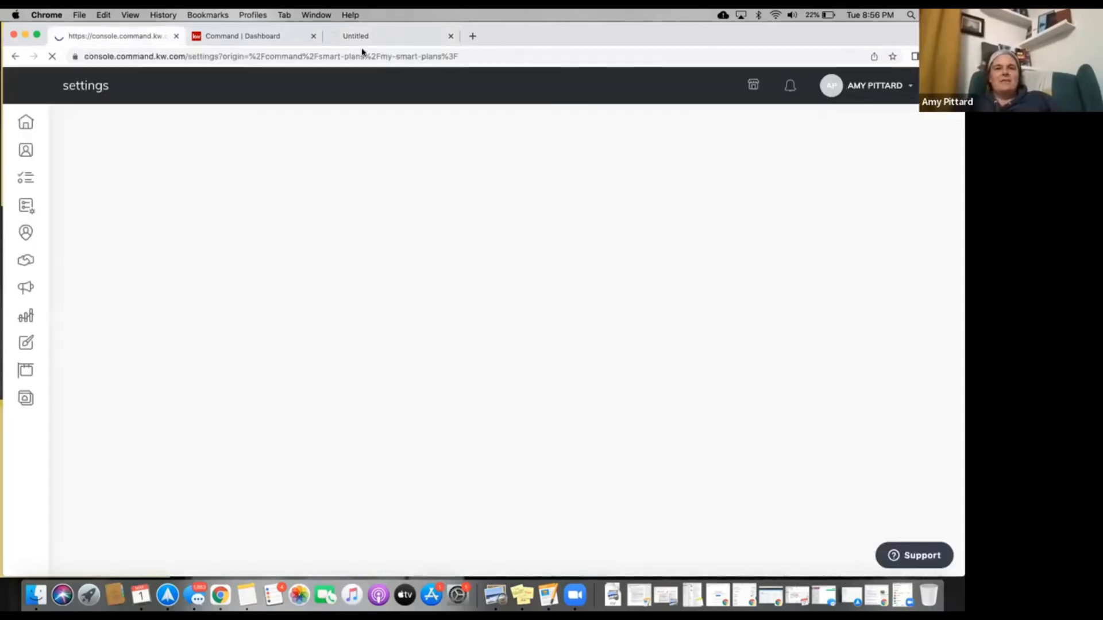
left_click(362, 37)
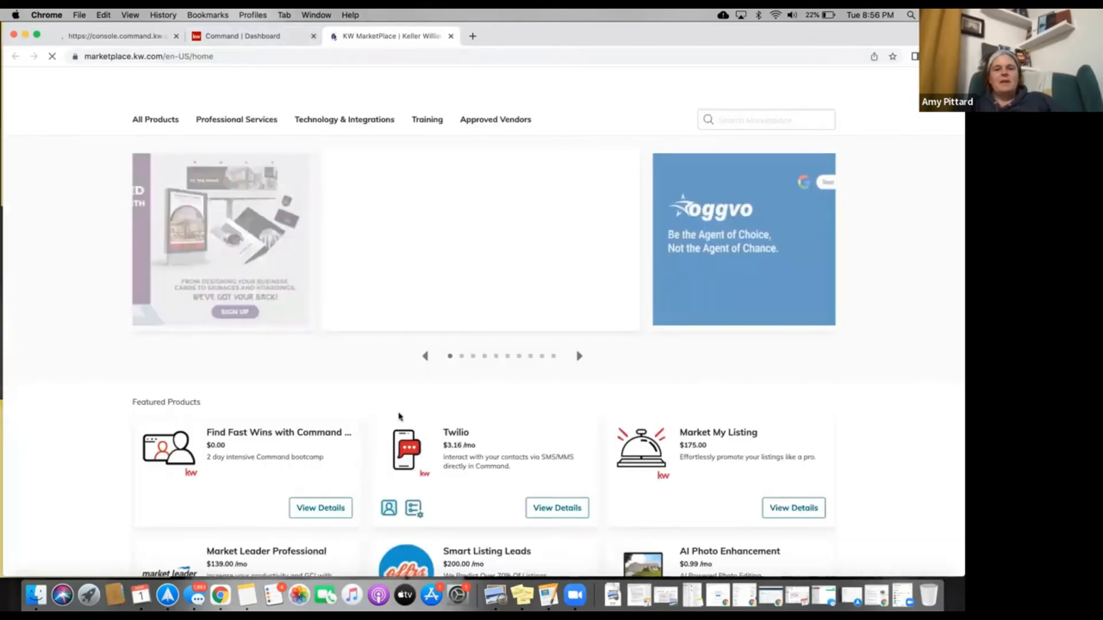
scroll(400, 418, "down", 3)
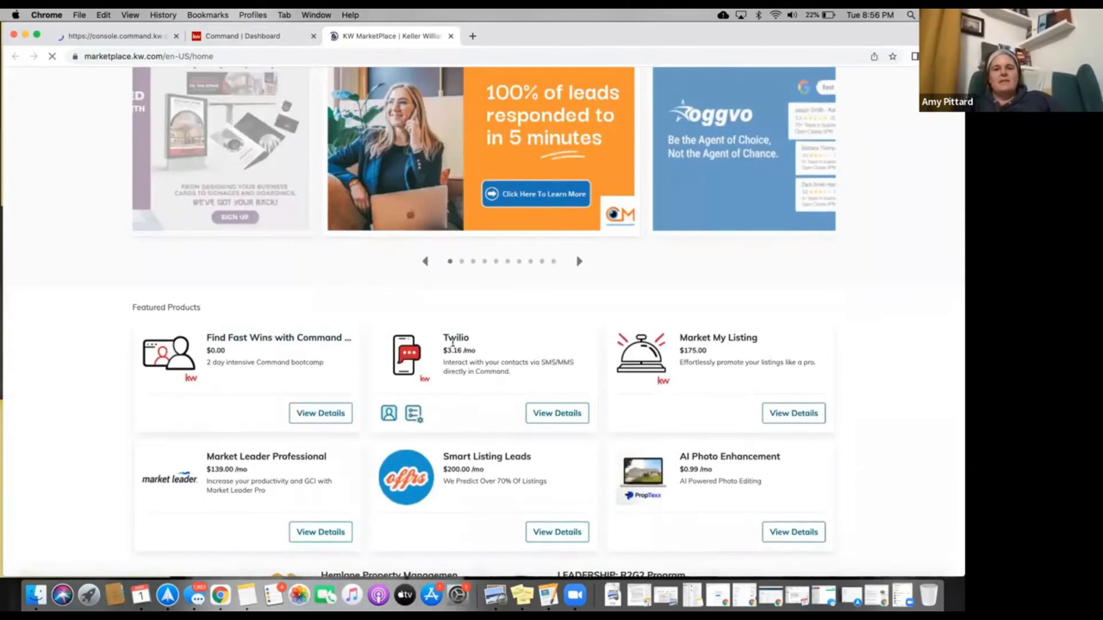
scroll(453, 345, "up", 3)
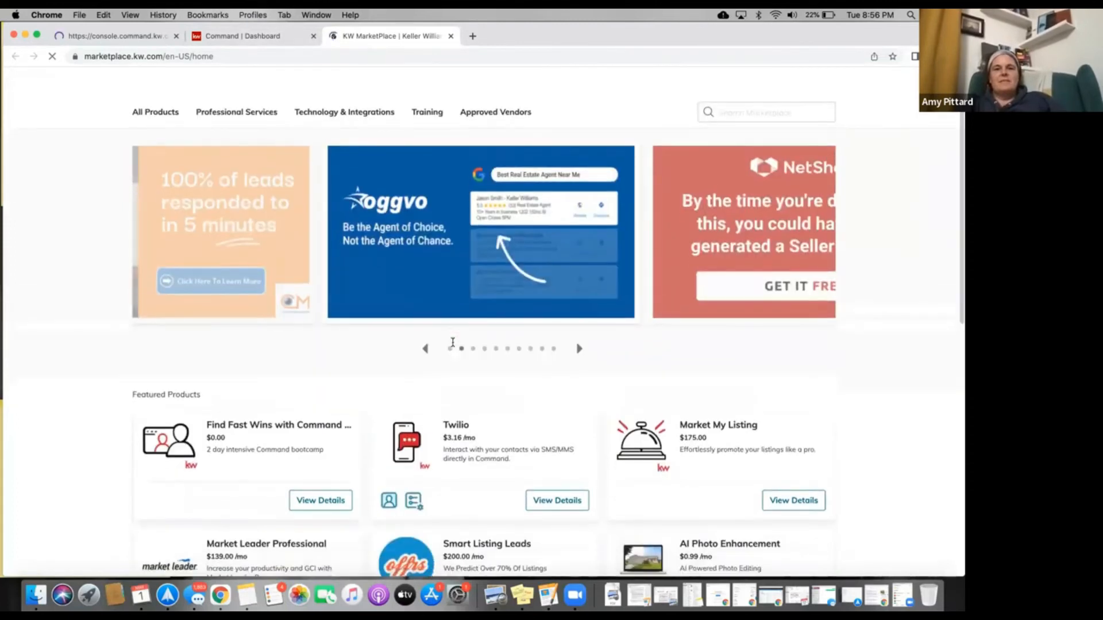
scroll(549, 381, "down", 4)
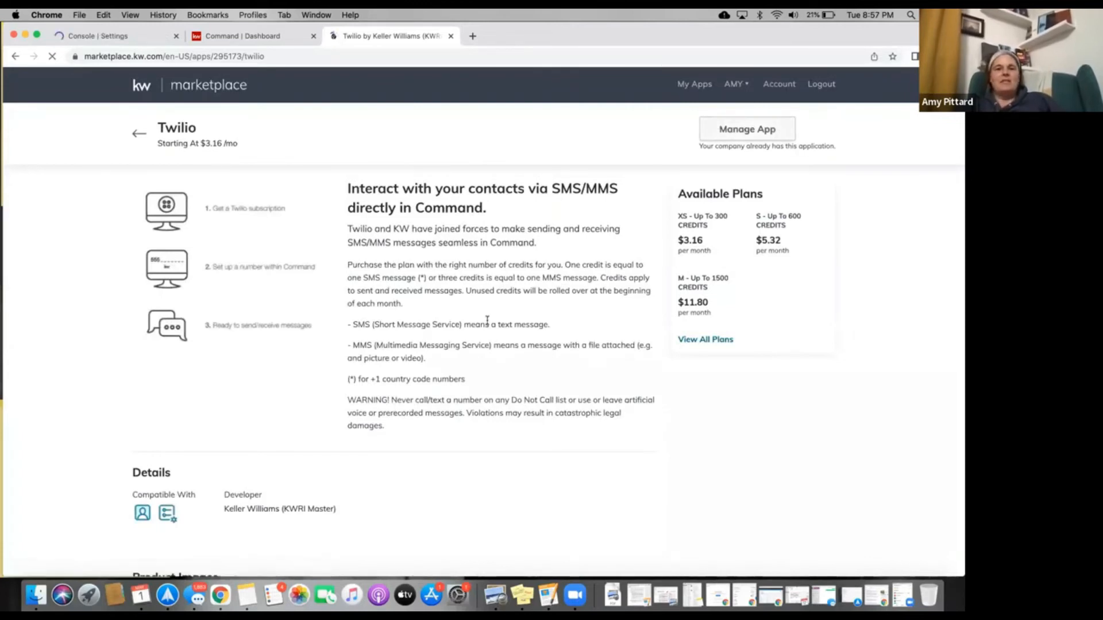
scroll(487, 321, "down", 3)
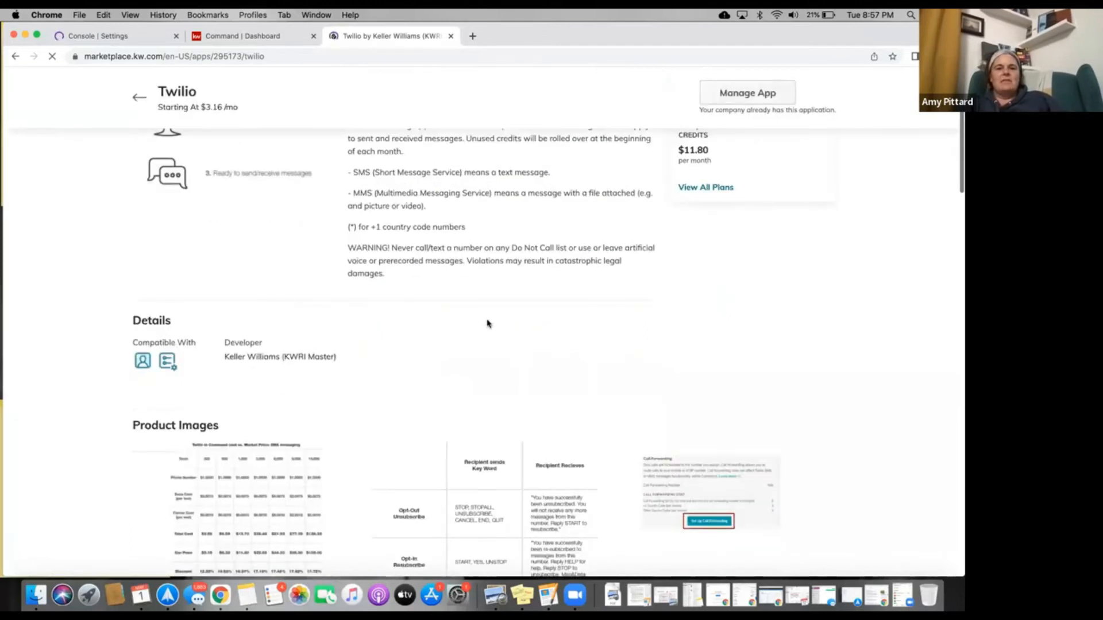
scroll(487, 322, "down", 3)
scroll(487, 321, "up", 6)
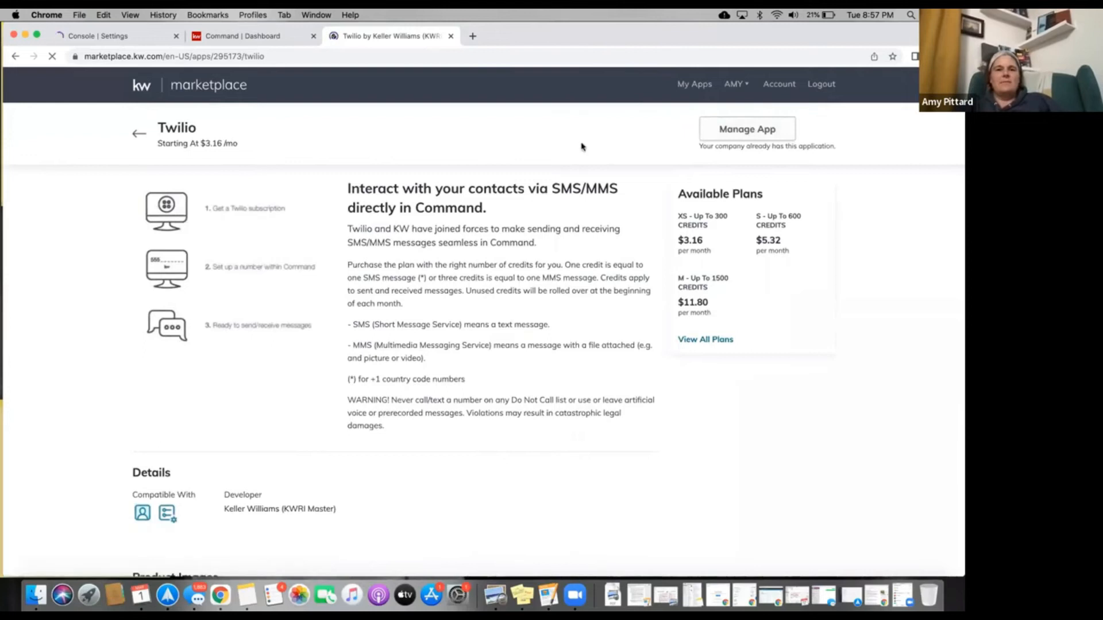
left_click(152, 39)
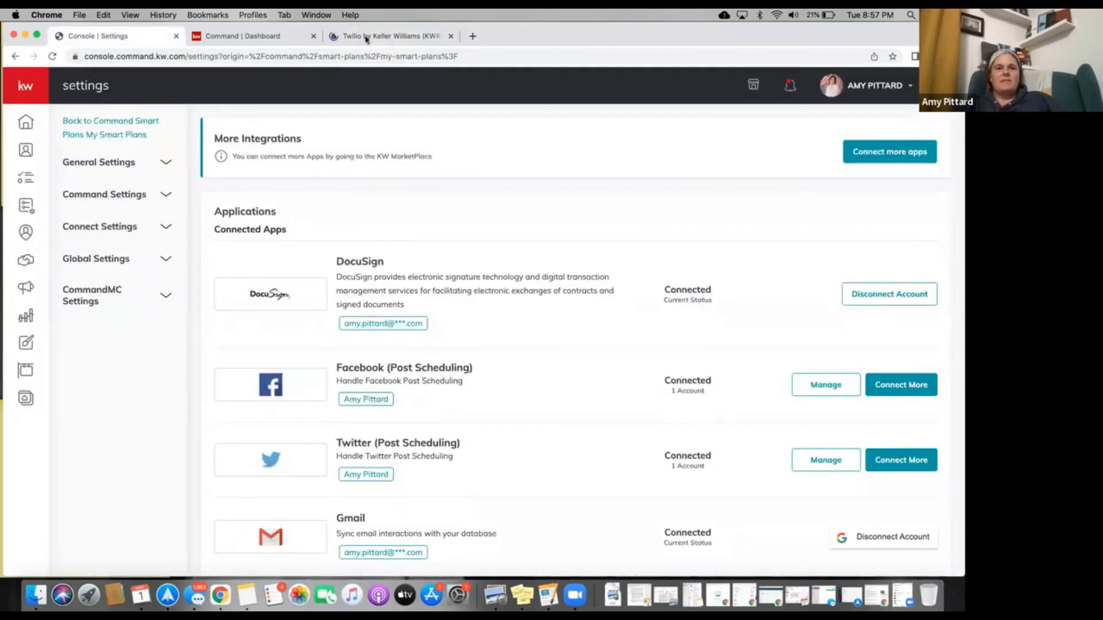
Scroll the Command settings down to Twilio under Messaging, then switch to the Manage Apps tab.
left_click(364, 36)
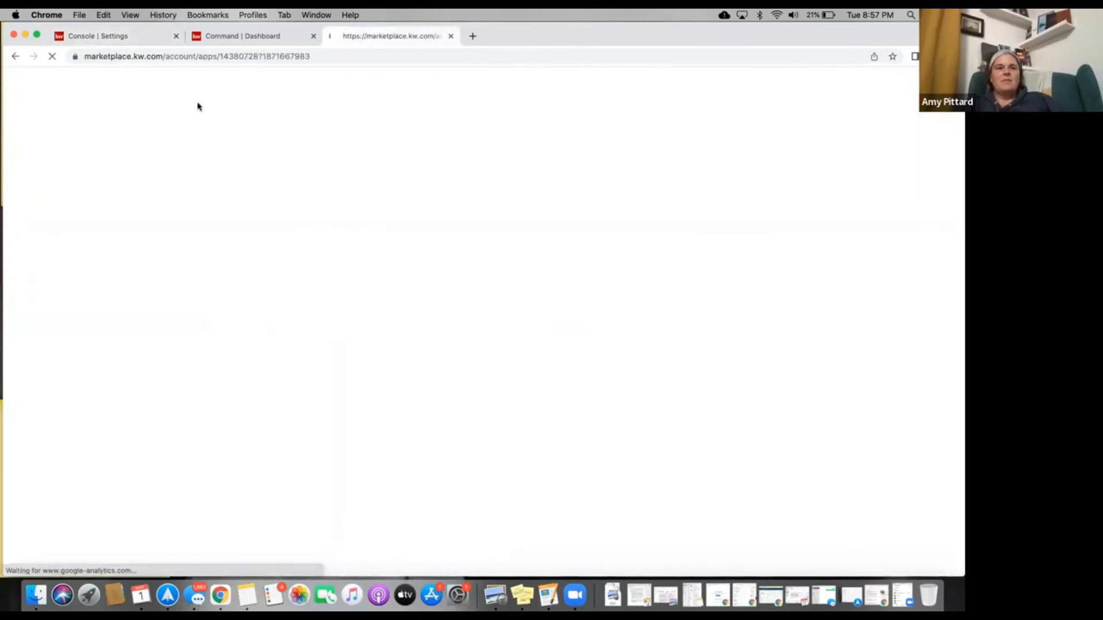
left_click(152, 39)
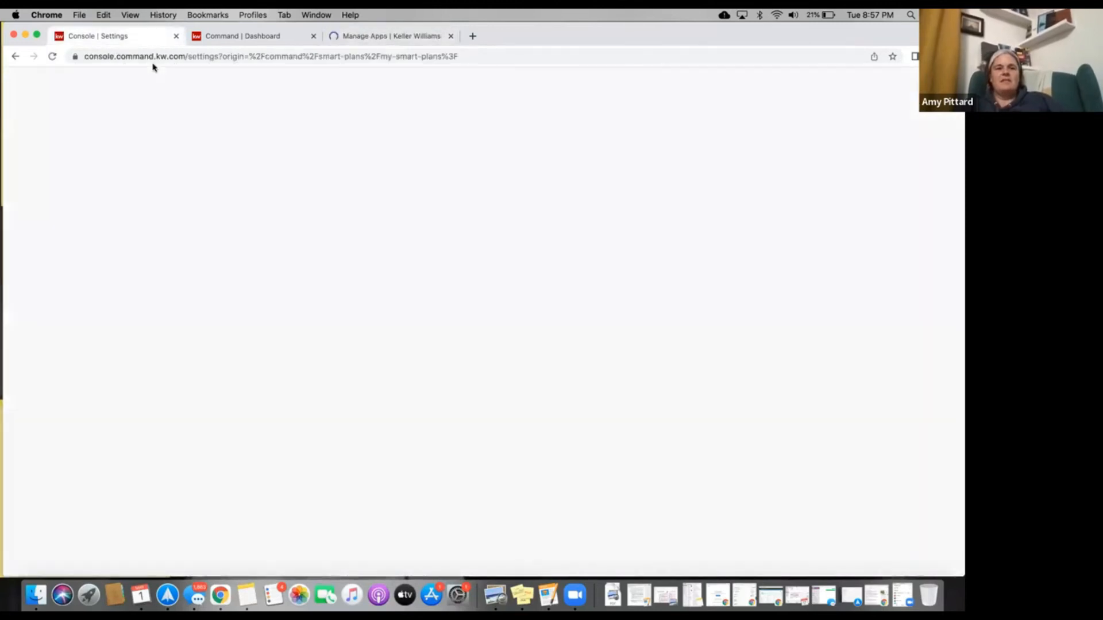
scroll(224, 306, "down", 5)
scroll(246, 363, "up", 5)
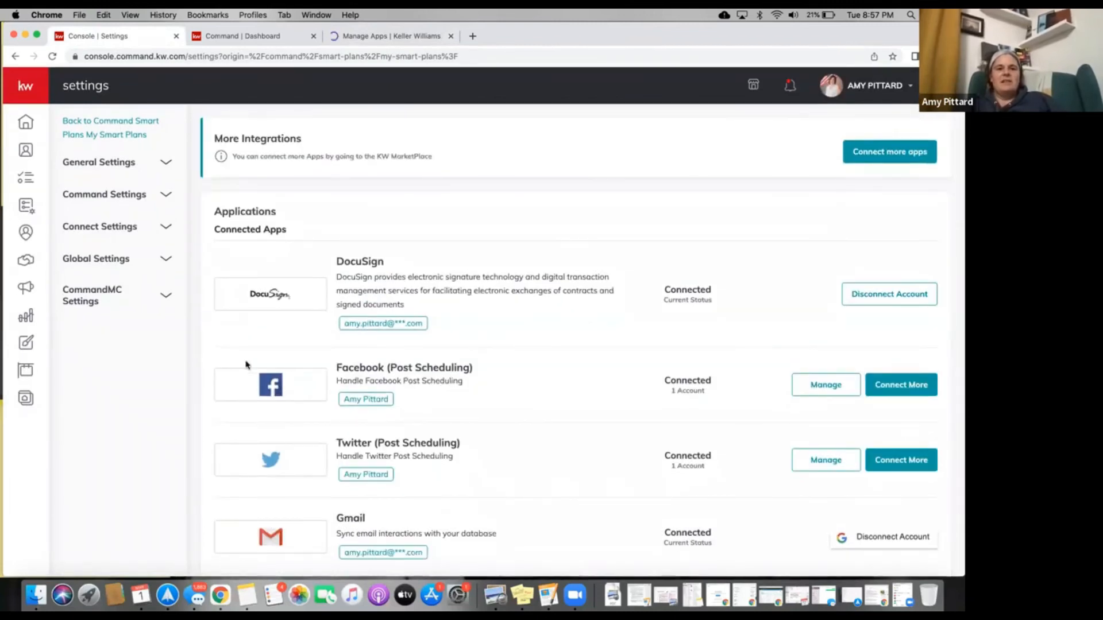
scroll(246, 365, "down", 2)
scroll(245, 364, "down", 10)
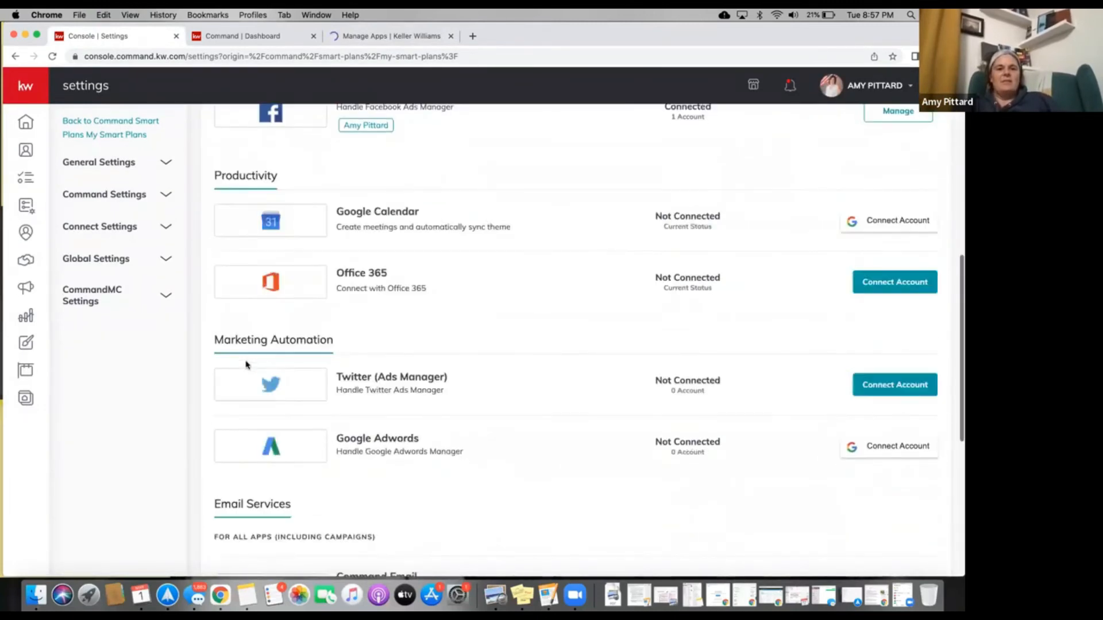
scroll(246, 364, "down", 3)
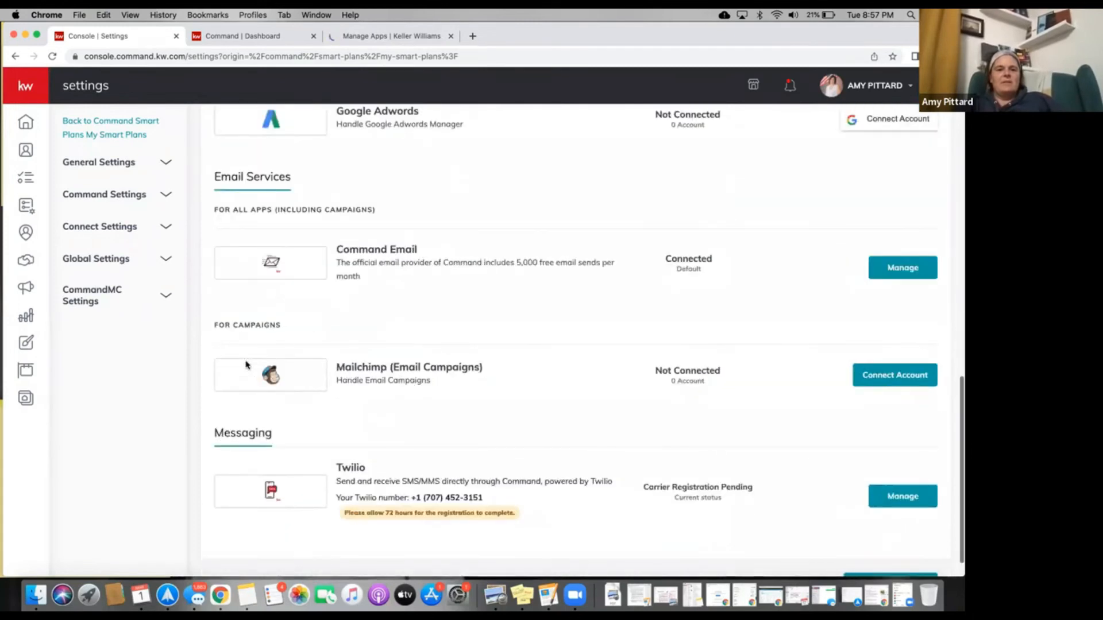
scroll(246, 364, "down", 1)
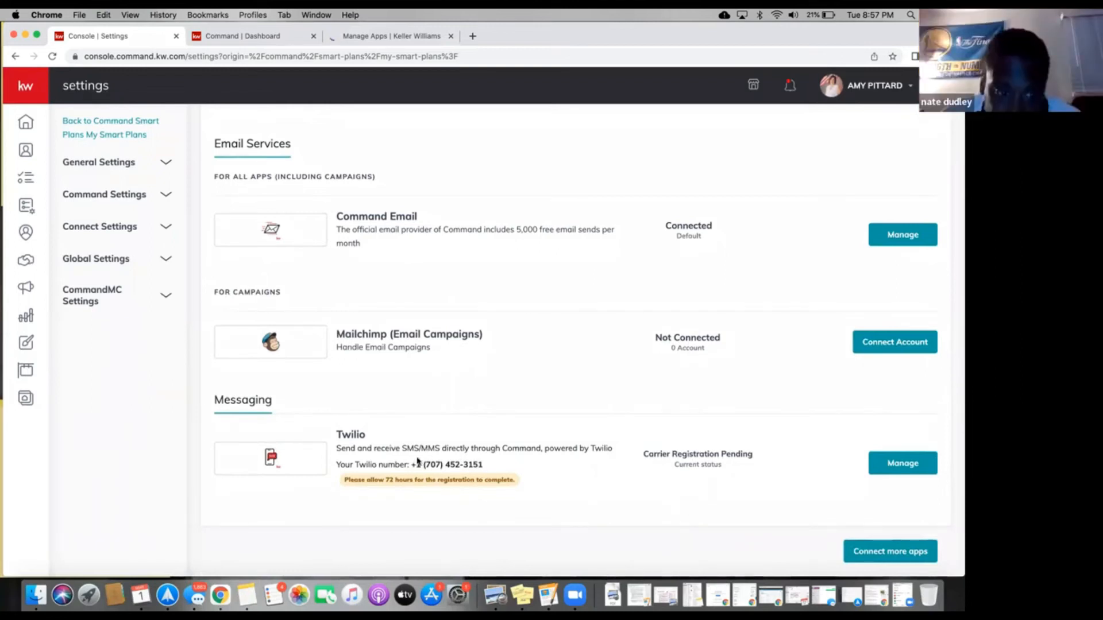
left_click(355, 36)
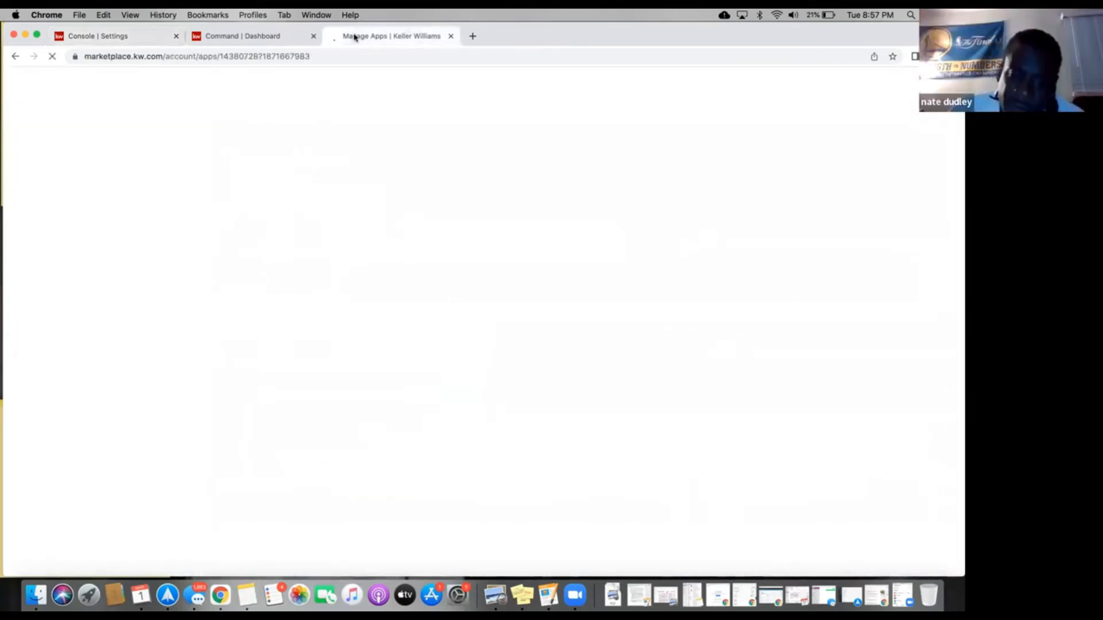
Open Manage for the Twilio connection under Messaging in Console | Settings.
left_click(141, 39)
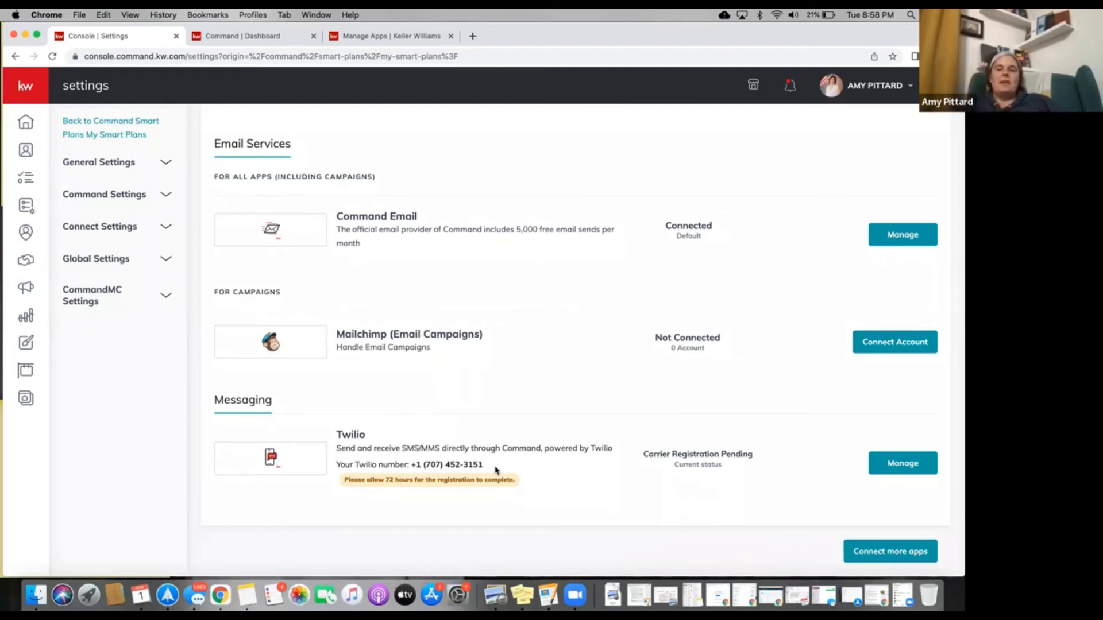
left_click(885, 463)
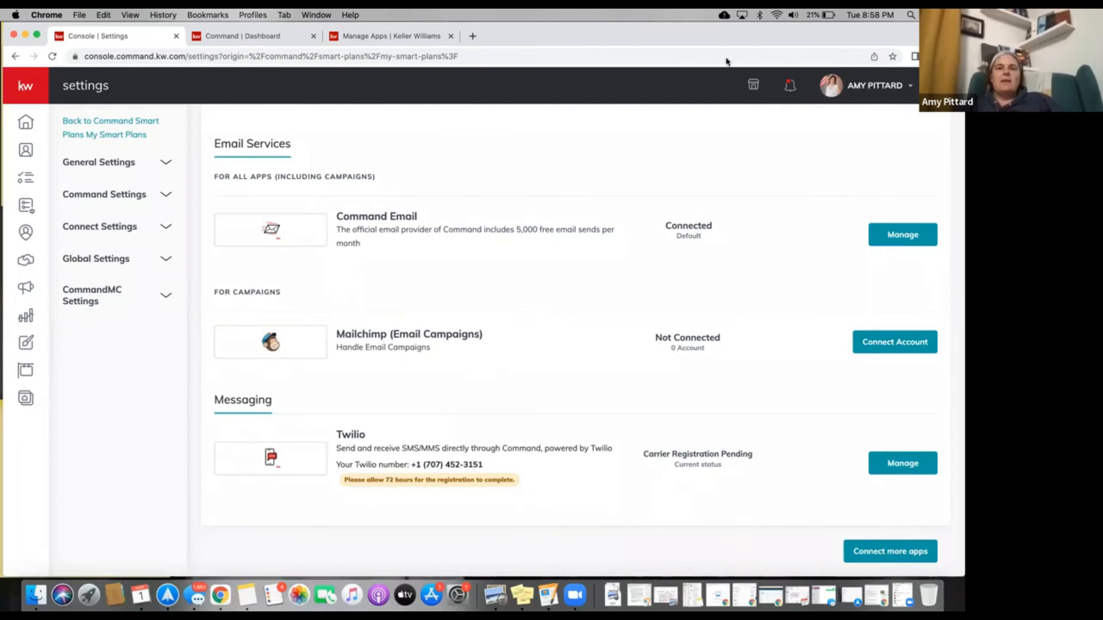
left_click(353, 37)
scroll(352, 217, "down", 2)
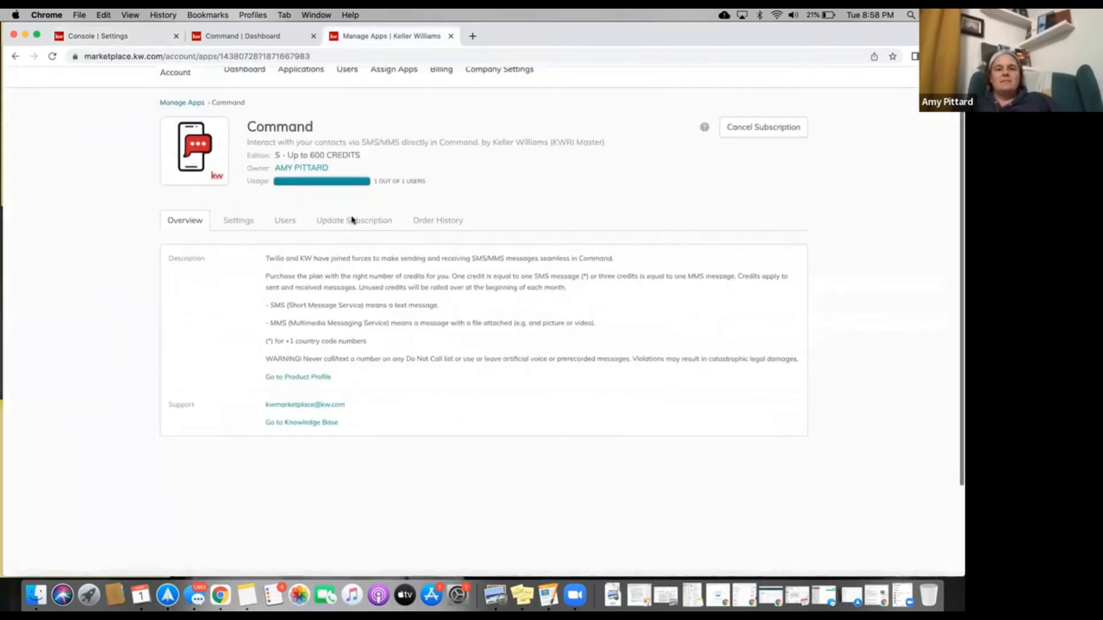
scroll(352, 219, "up", 2)
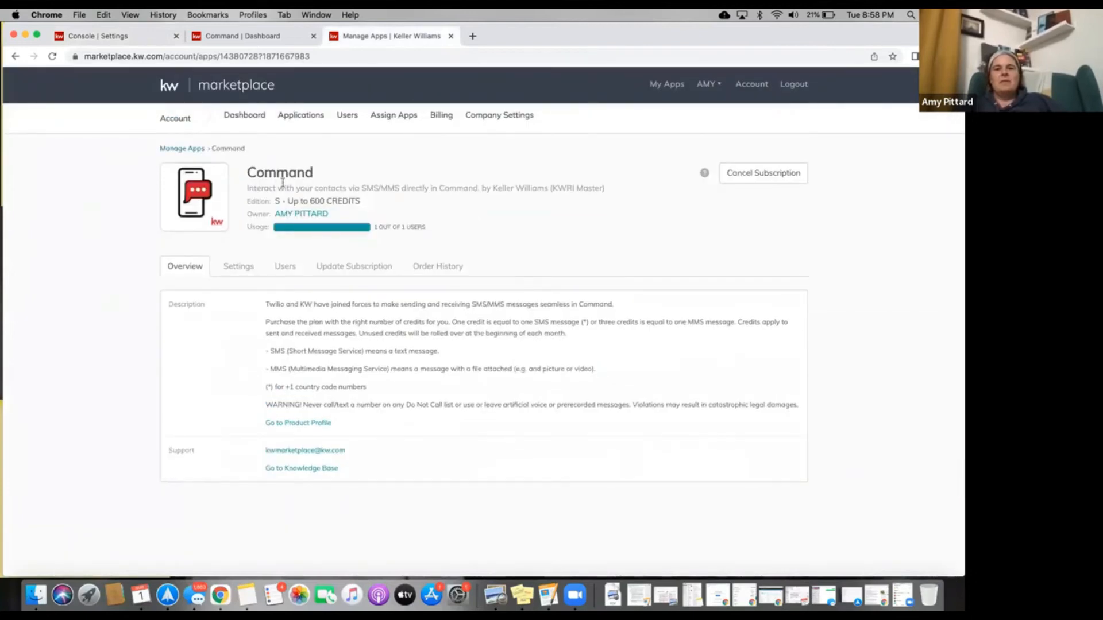
left_click(242, 269)
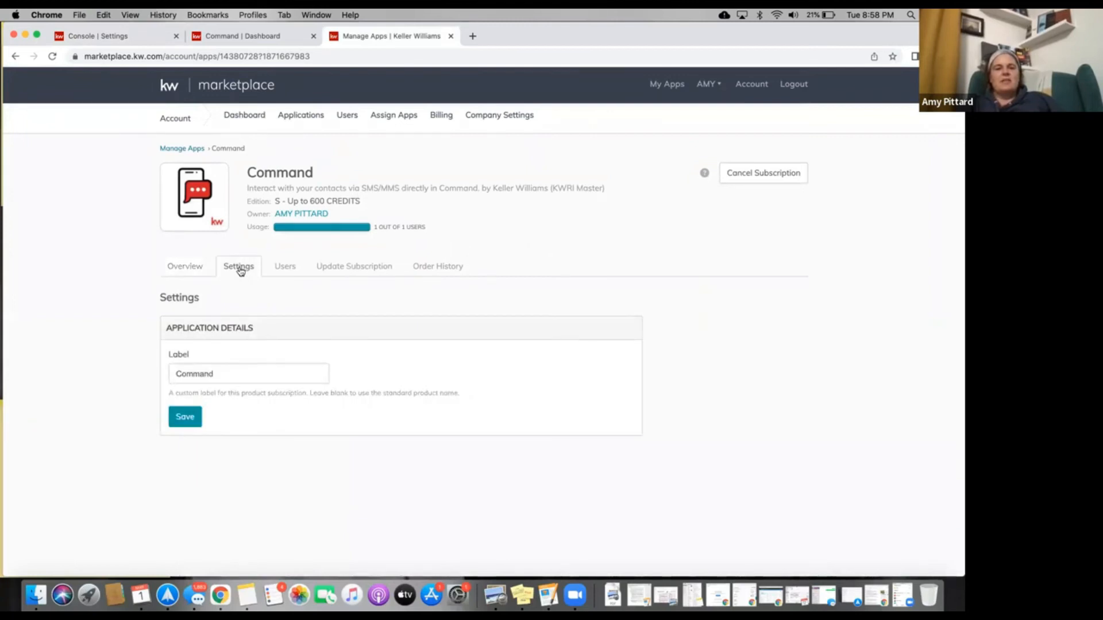
left_click(444, 268)
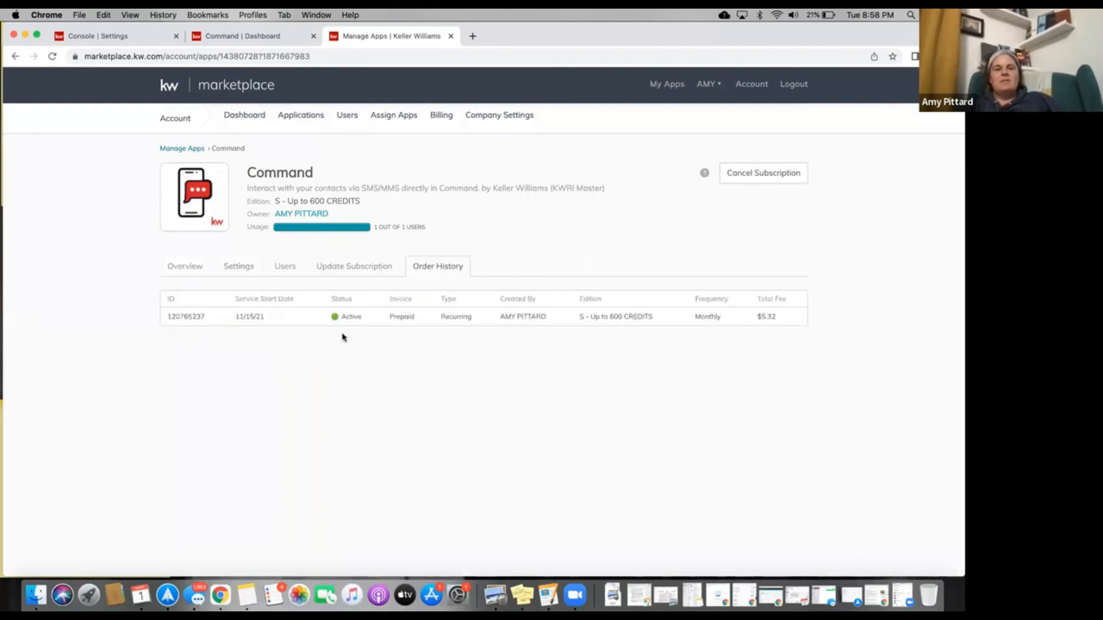
left_click(218, 270)
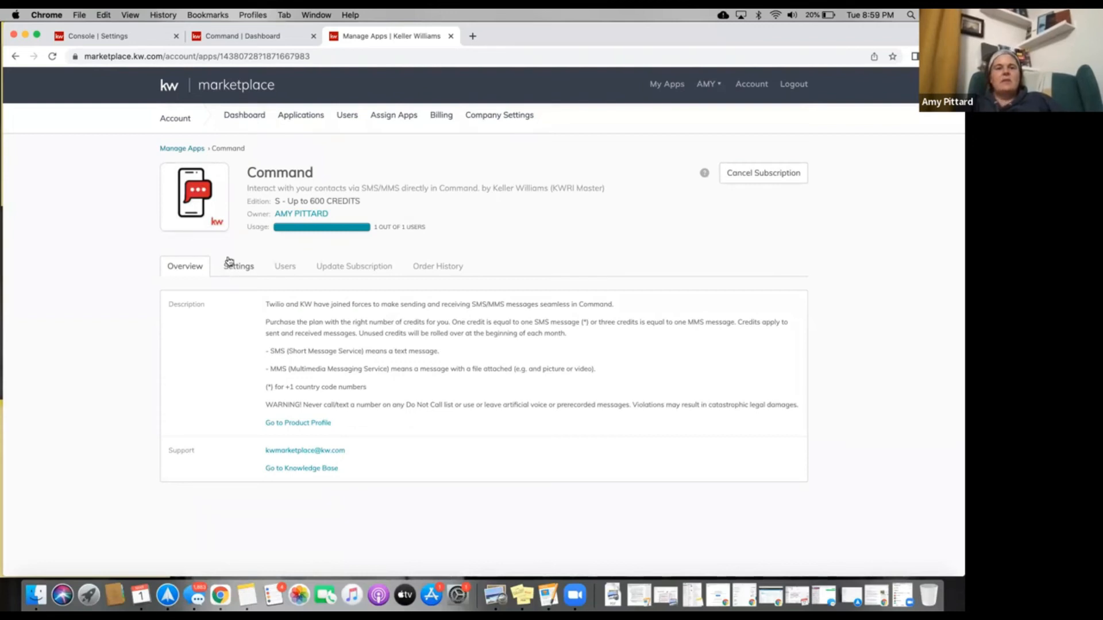
left_click(228, 268)
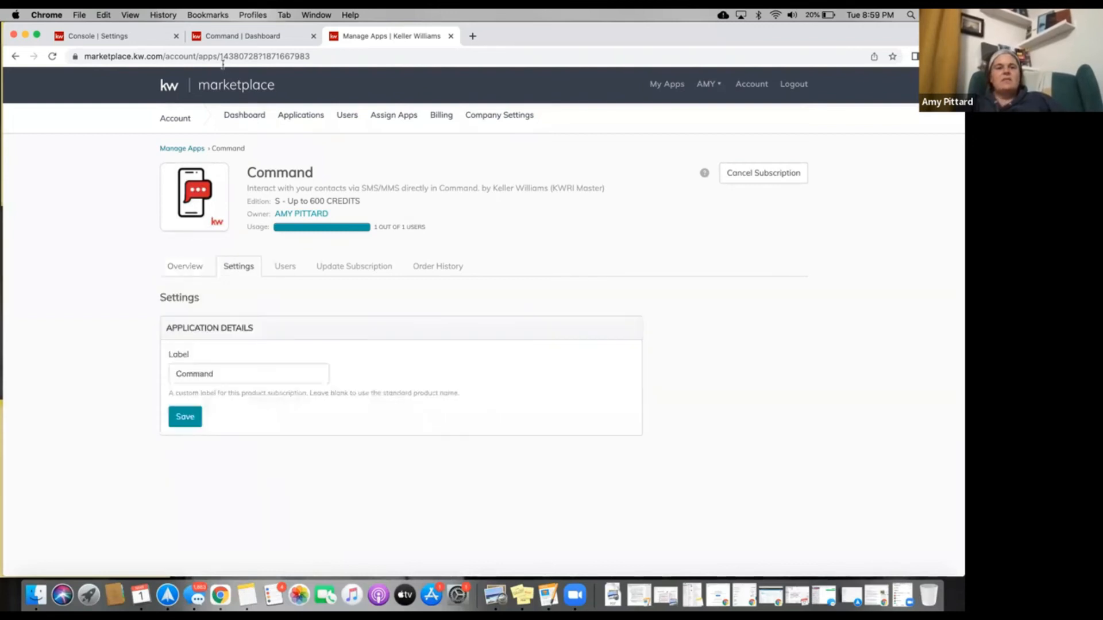
left_click(138, 38)
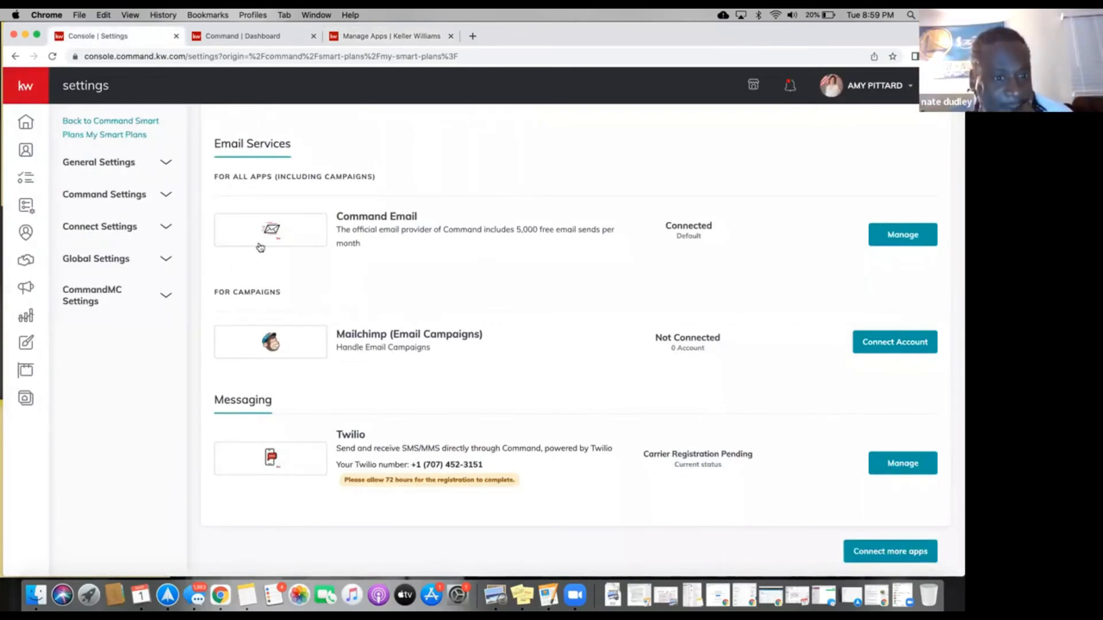
scroll(260, 247, "down", 10)
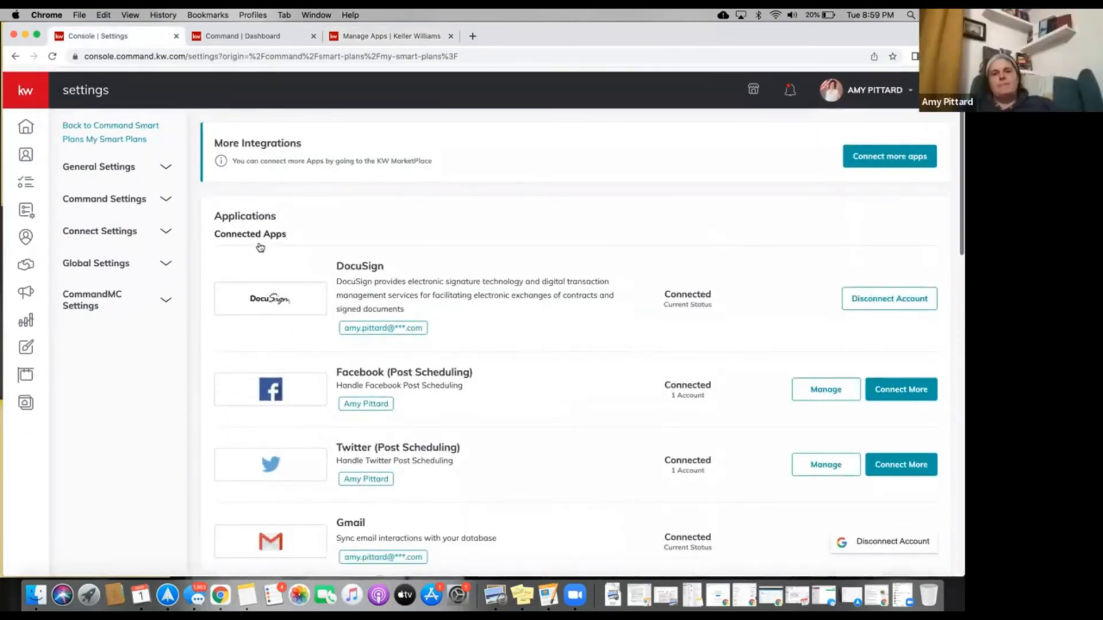
scroll(260, 247, "down", 15)
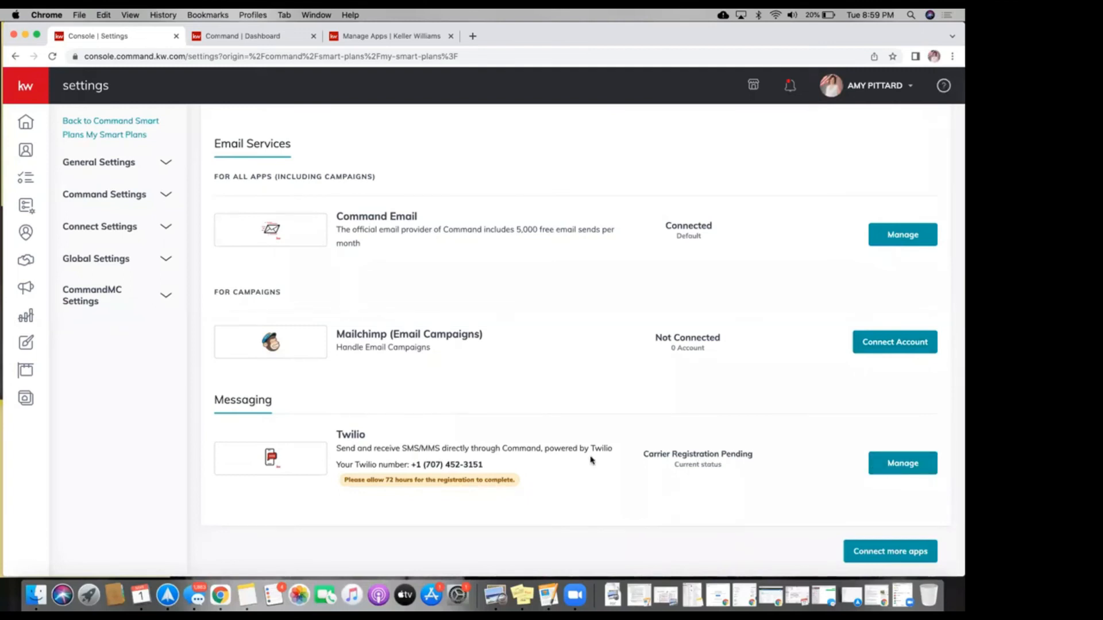
scroll(591, 460, "up", 1)
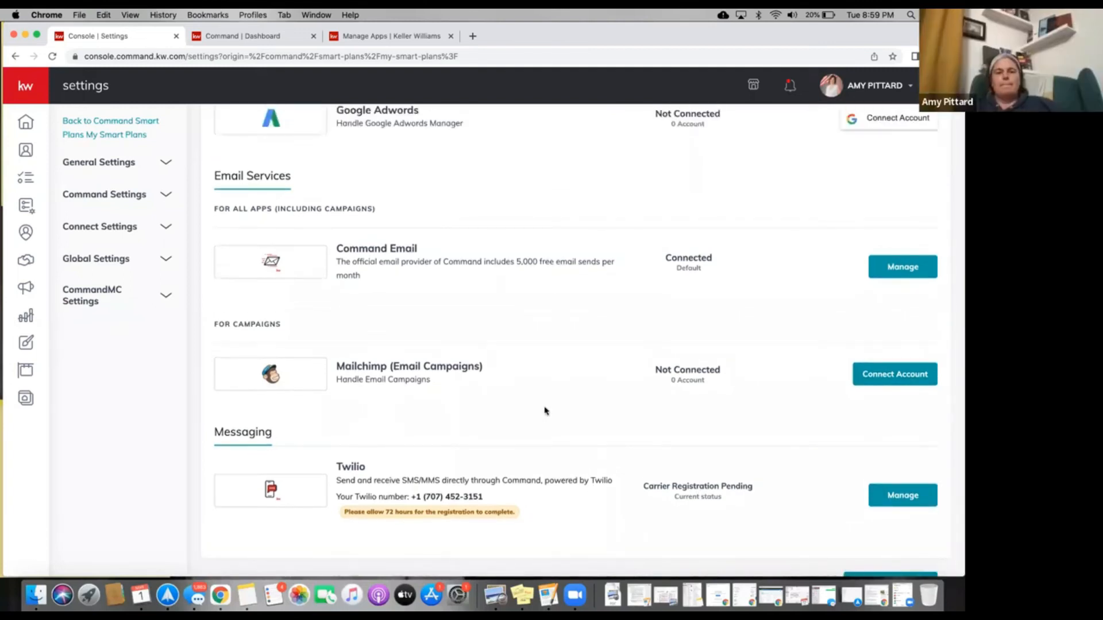
scroll(545, 411, "down", 1)
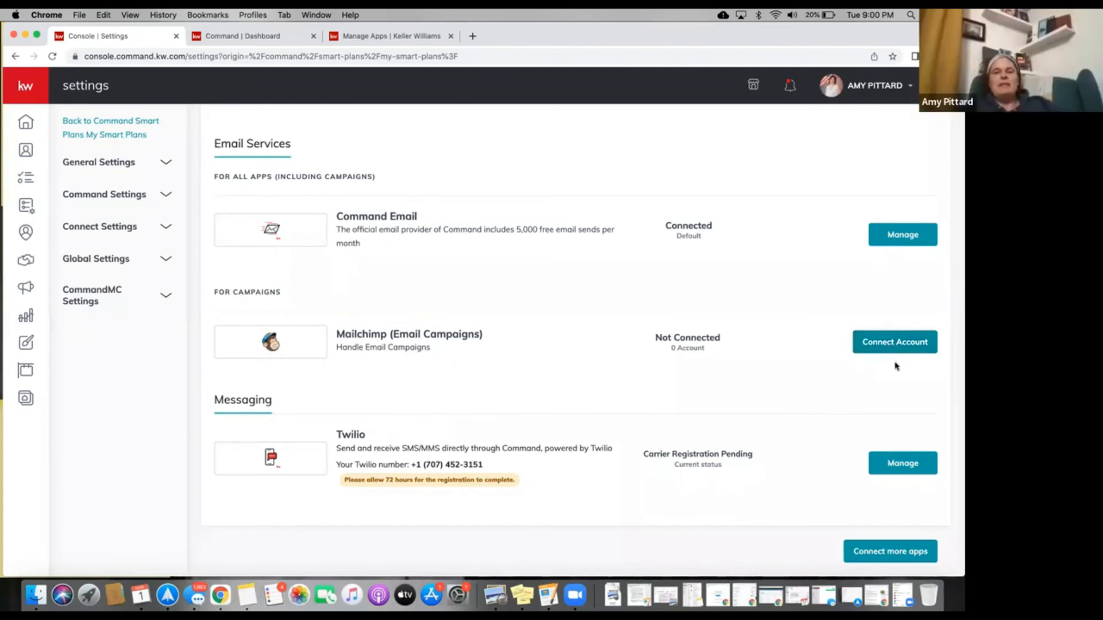
Scroll up to the Connected Apps list showing DocuSign, Facebook, Twitter and Gmail.
scroll(896, 366, "up", 3)
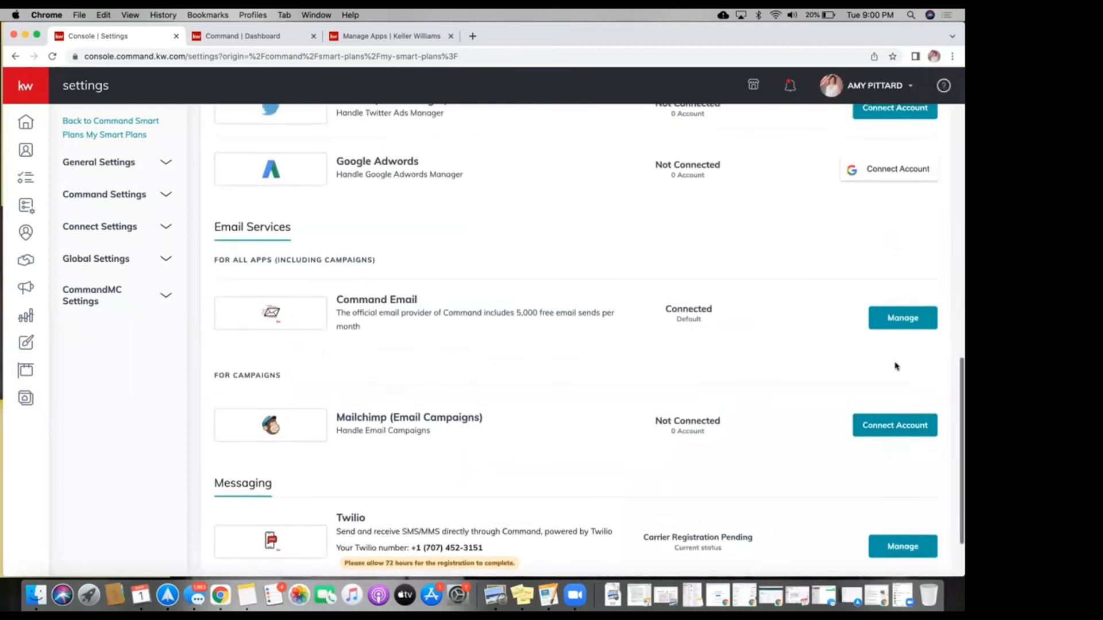
scroll(896, 366, "up", 5)
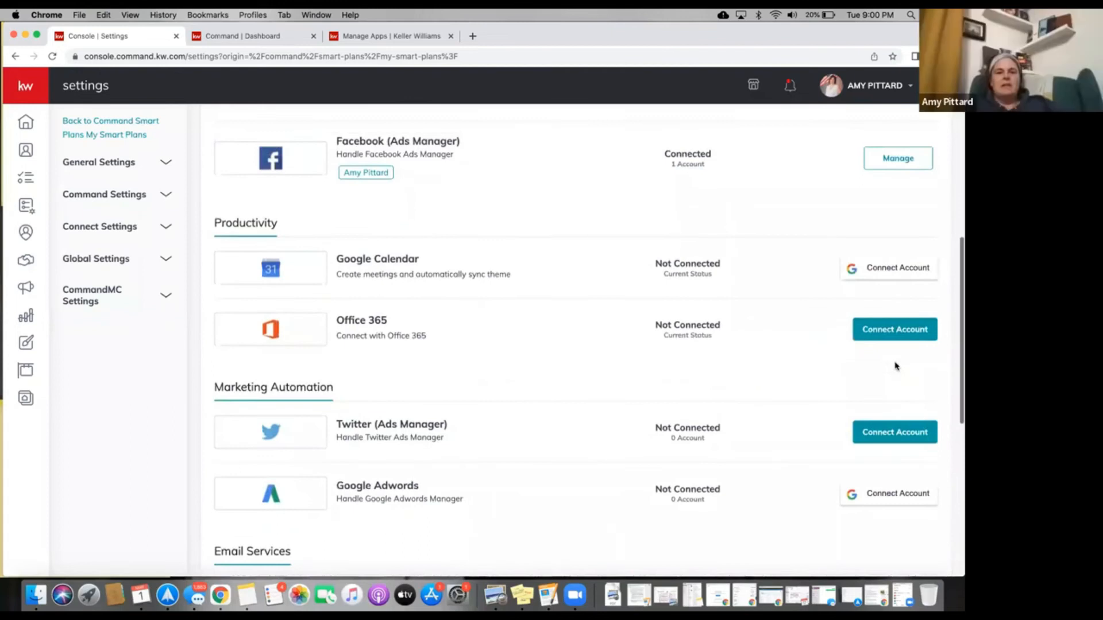
scroll(896, 366, "up", 4)
scroll(896, 366, "down", 3)
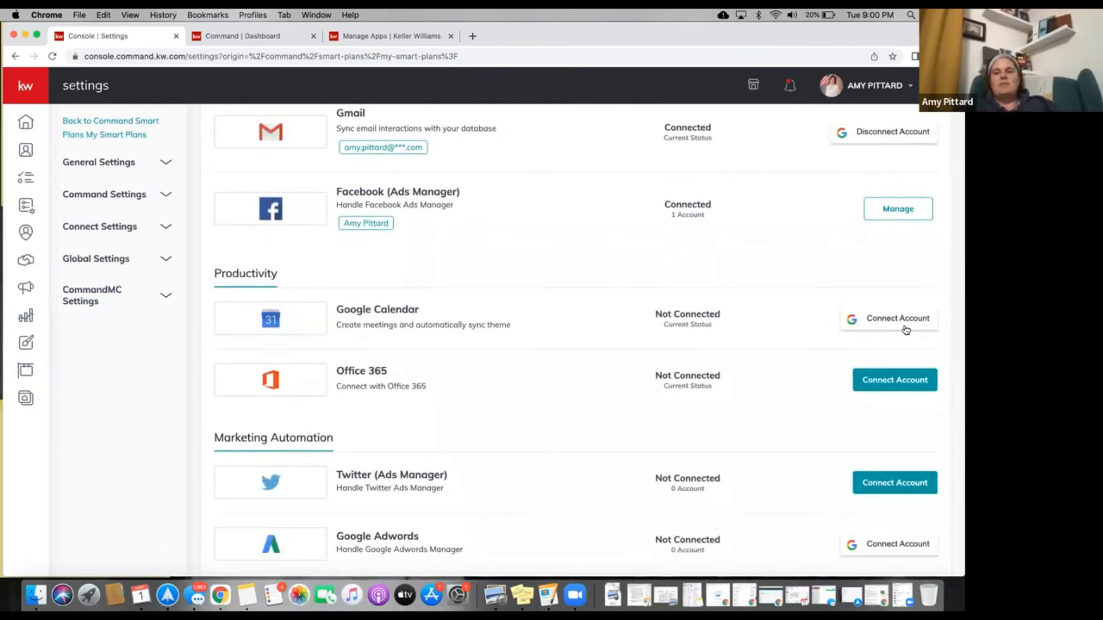
scroll(806, 319, "up", 3)
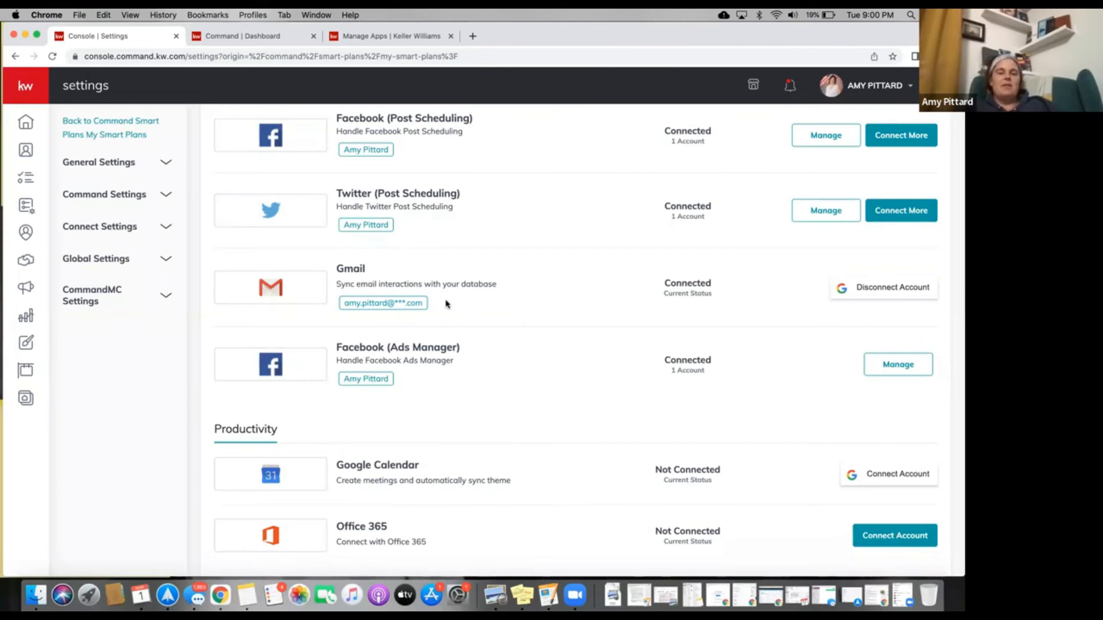
scroll(448, 304, "up", 4)
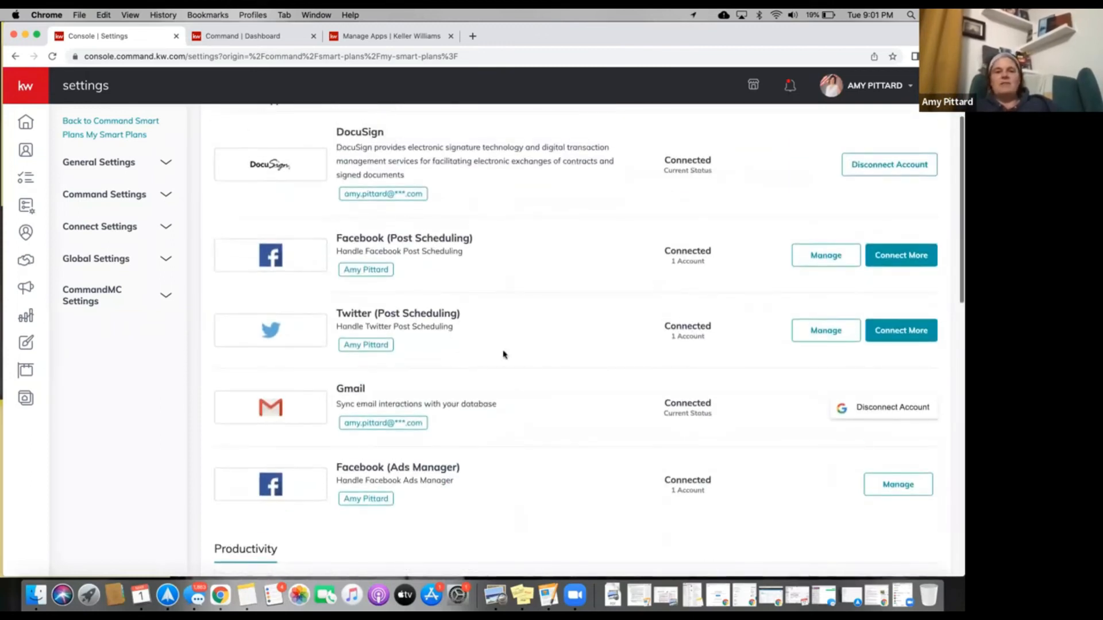
scroll(401, 241, "up", 4)
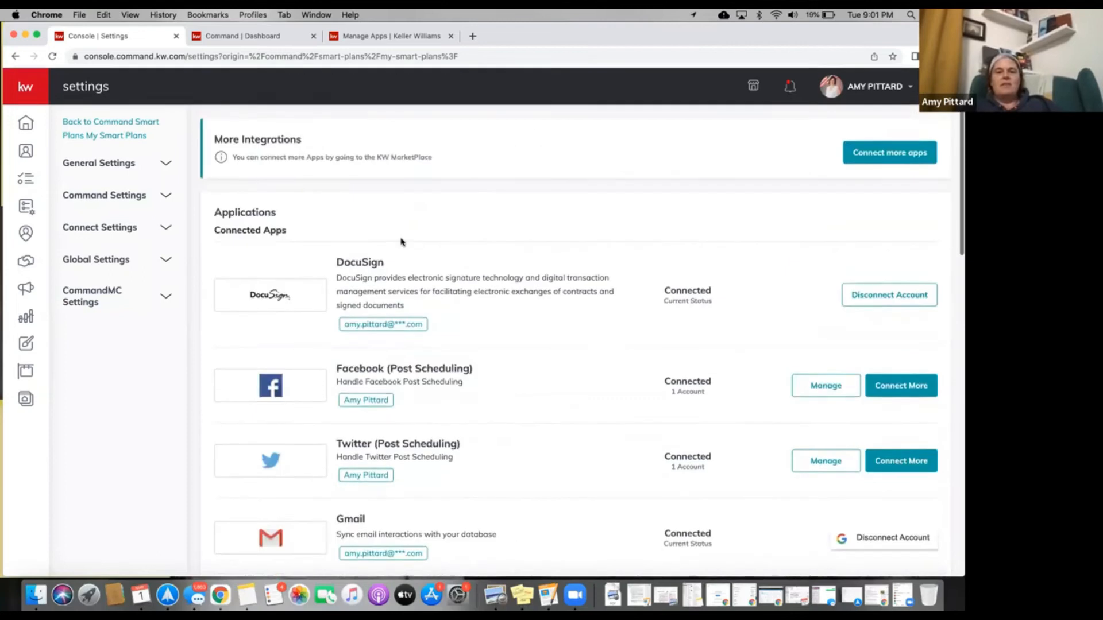
Expand Command Settings > Contacts, select the Contact Tags entry, and reload the settings page.
left_click(164, 196)
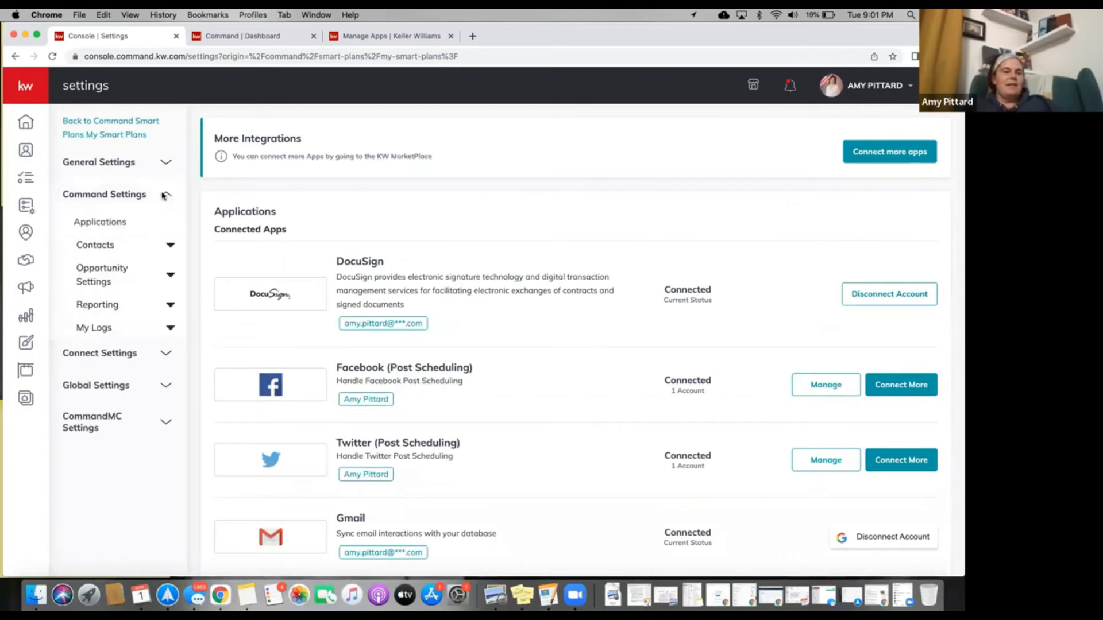
left_click(133, 247)
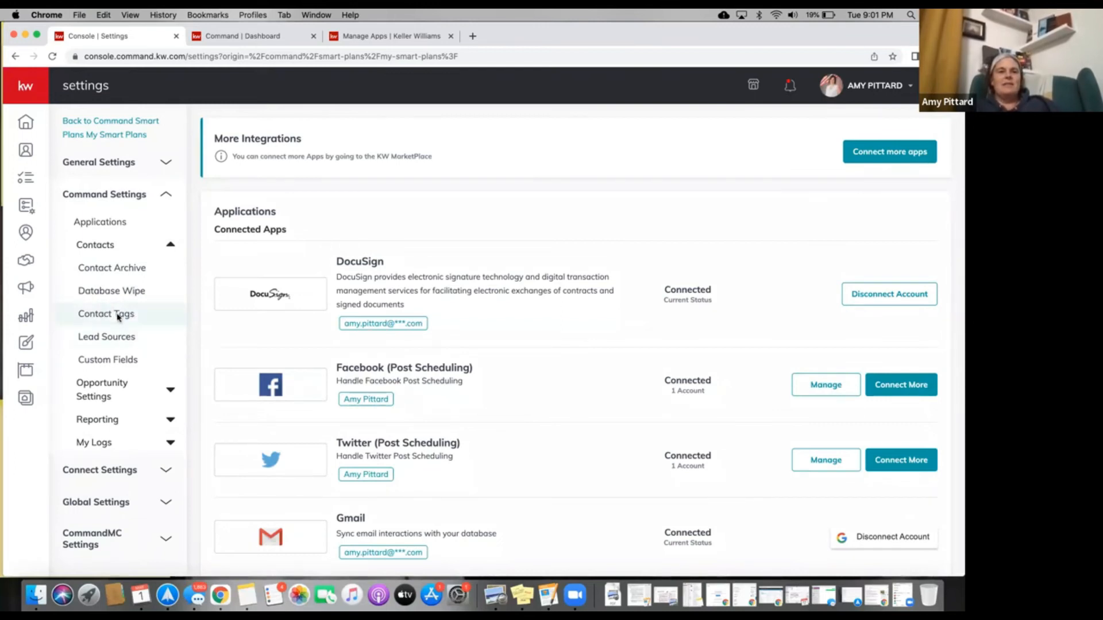
triple_click(118, 316)
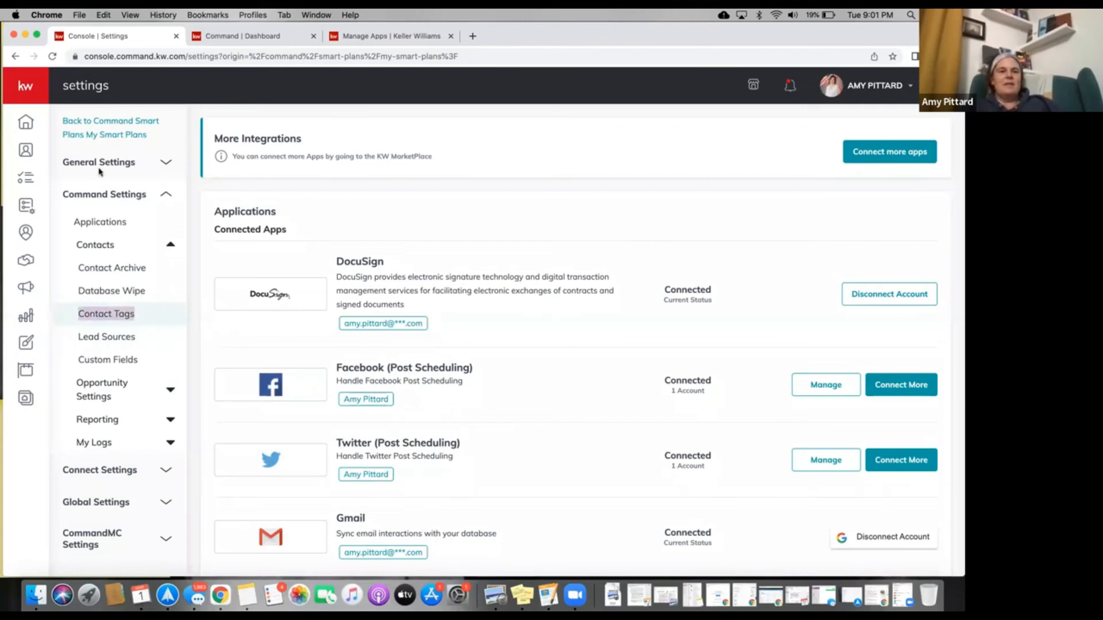
left_click(52, 55)
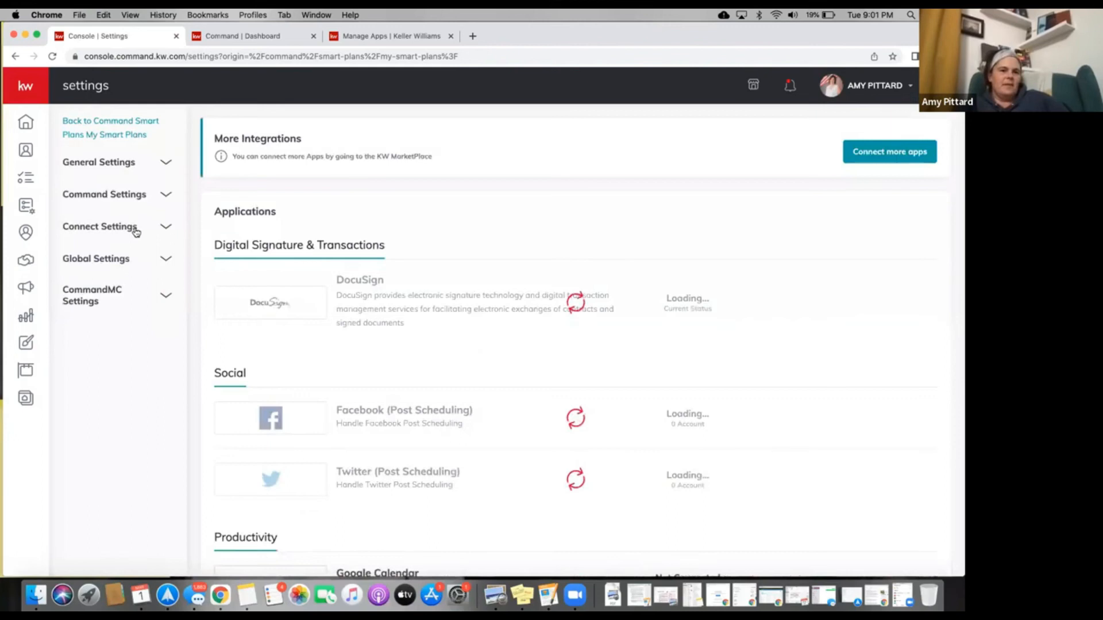
Expand the Contacts settings again and open Contact Tags.
left_click(136, 232)
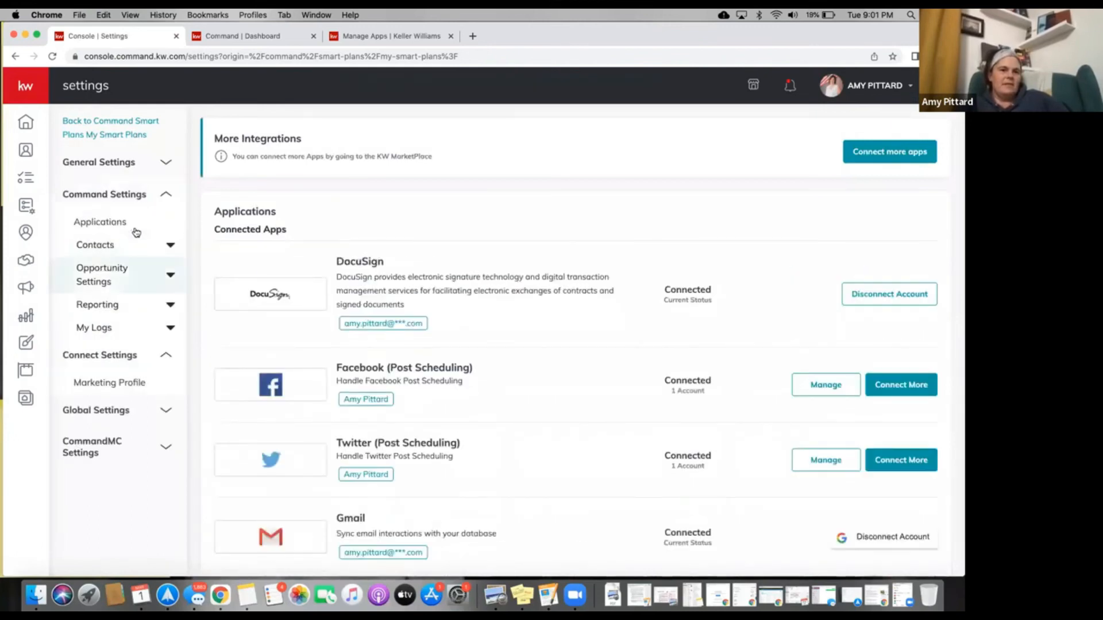
left_click(136, 233)
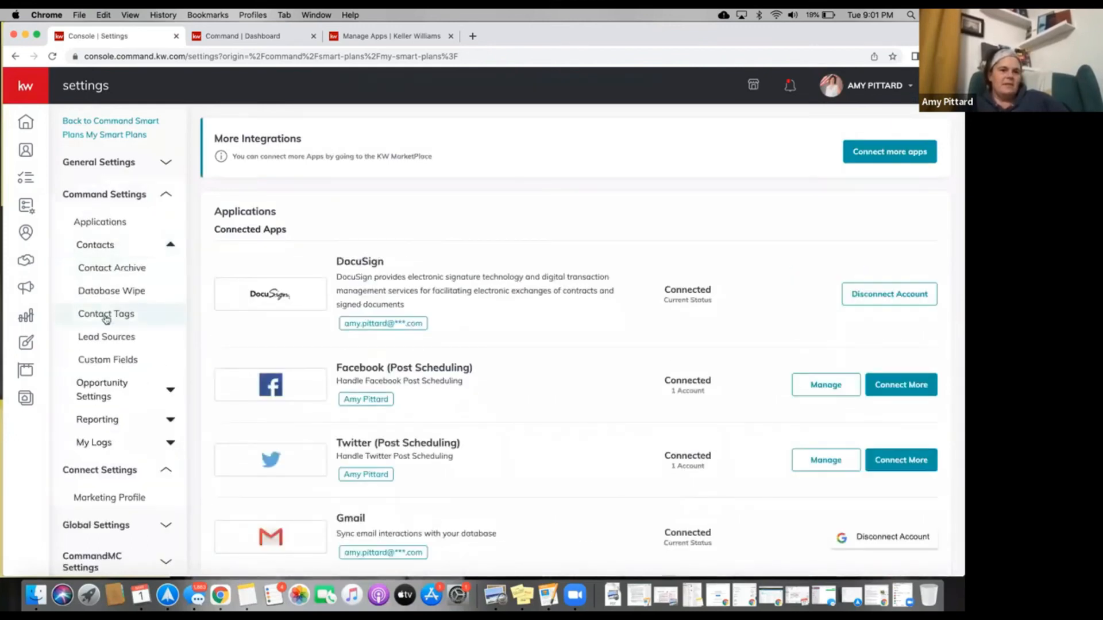
left_click(107, 316)
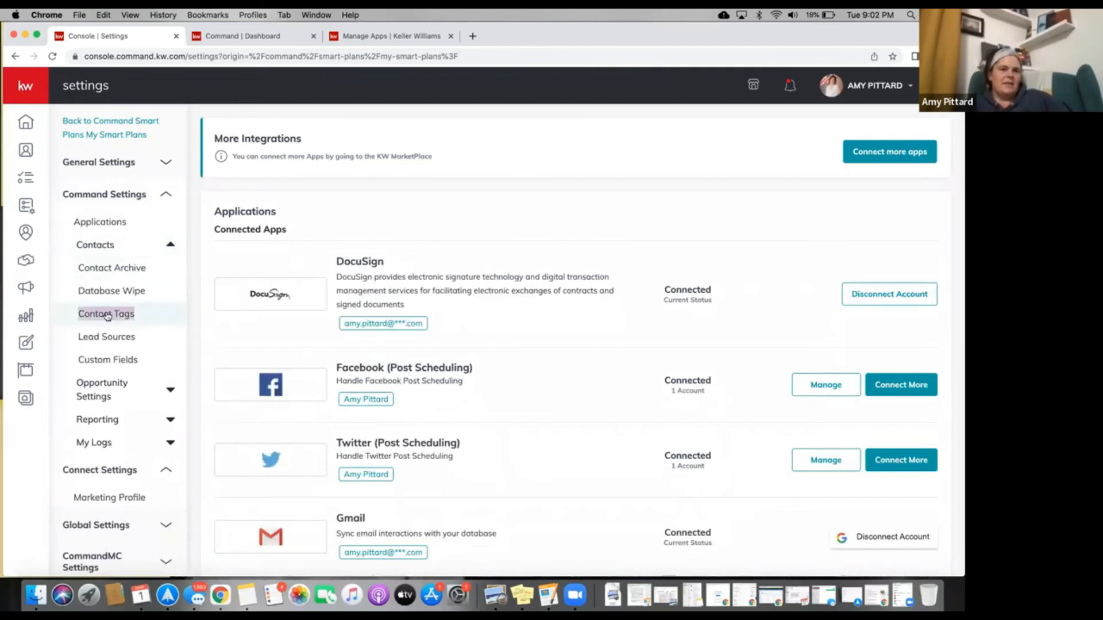
scroll(123, 316, "down", 1)
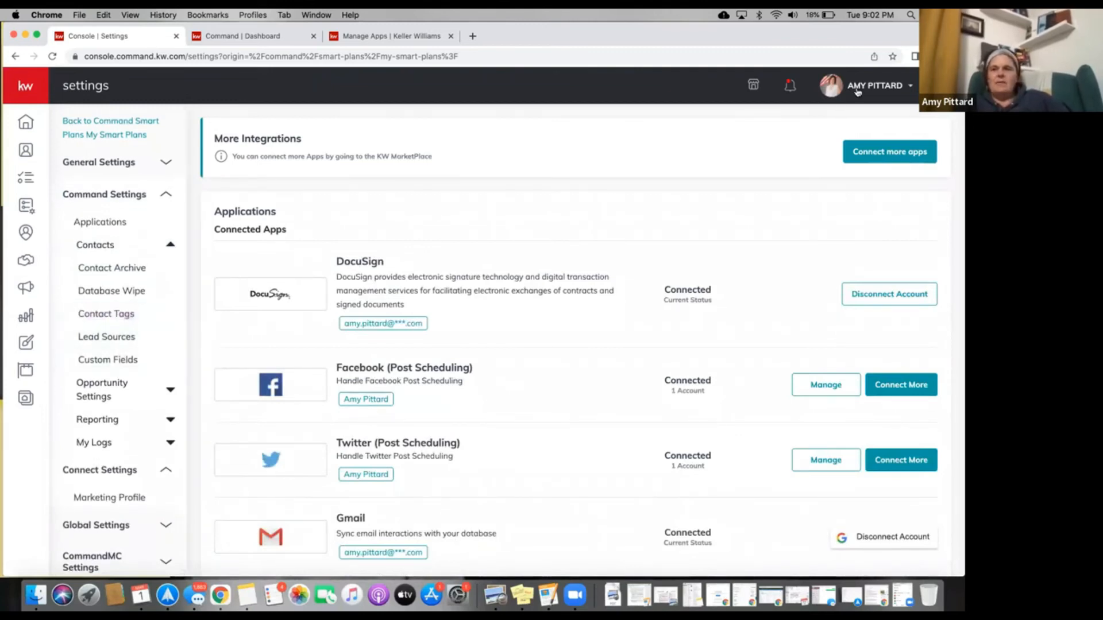
Switch the settings to the team account under Other Accounts.
left_click(844, 88)
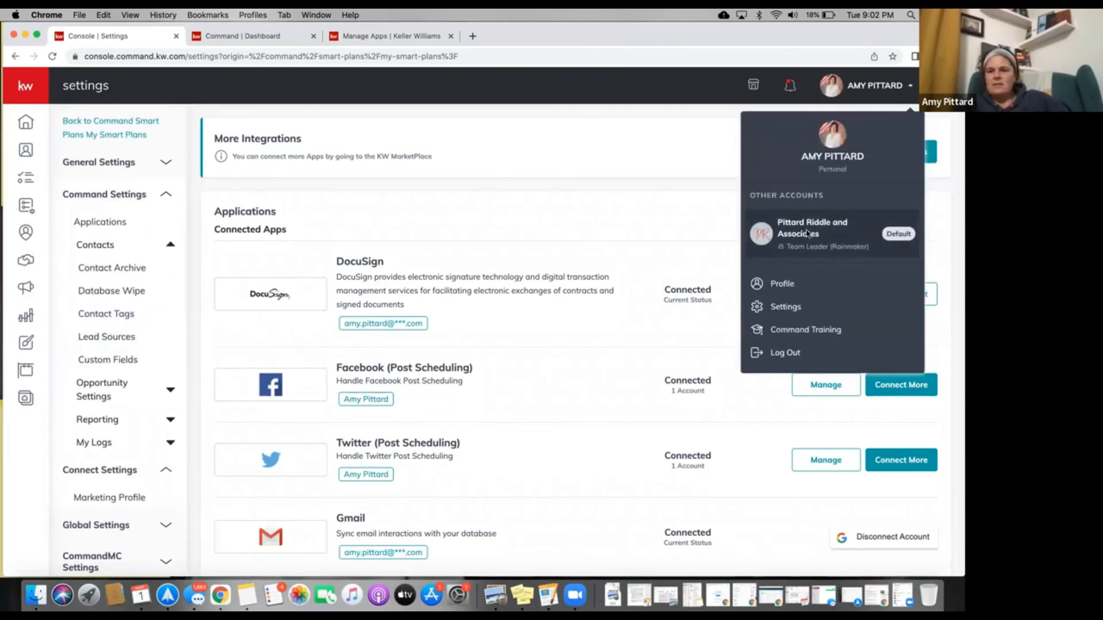
left_click(808, 234)
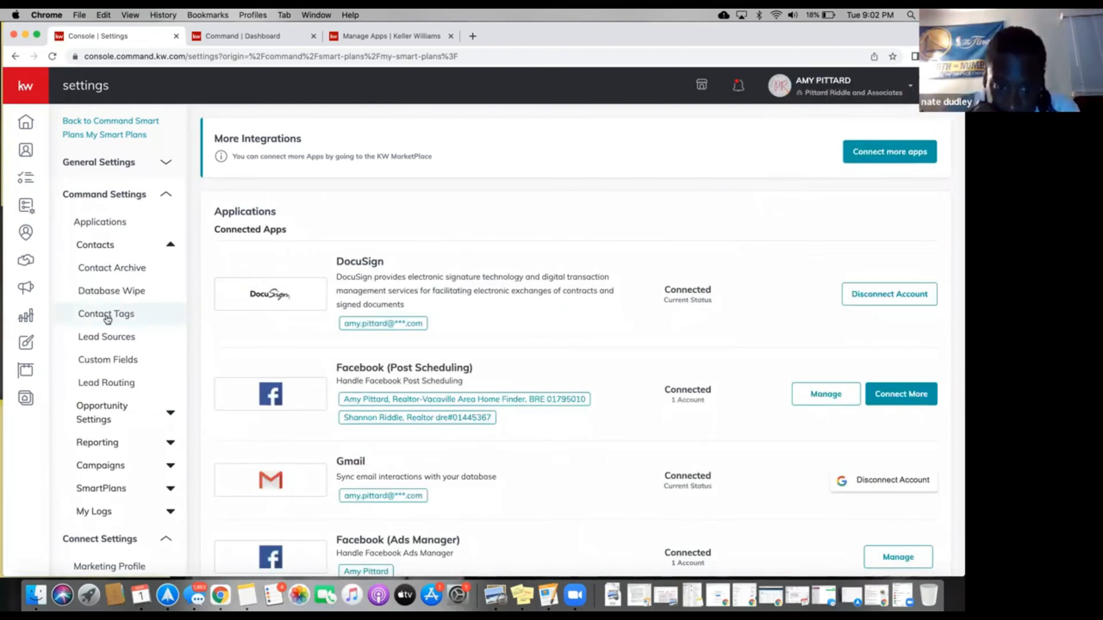
left_click(107, 319)
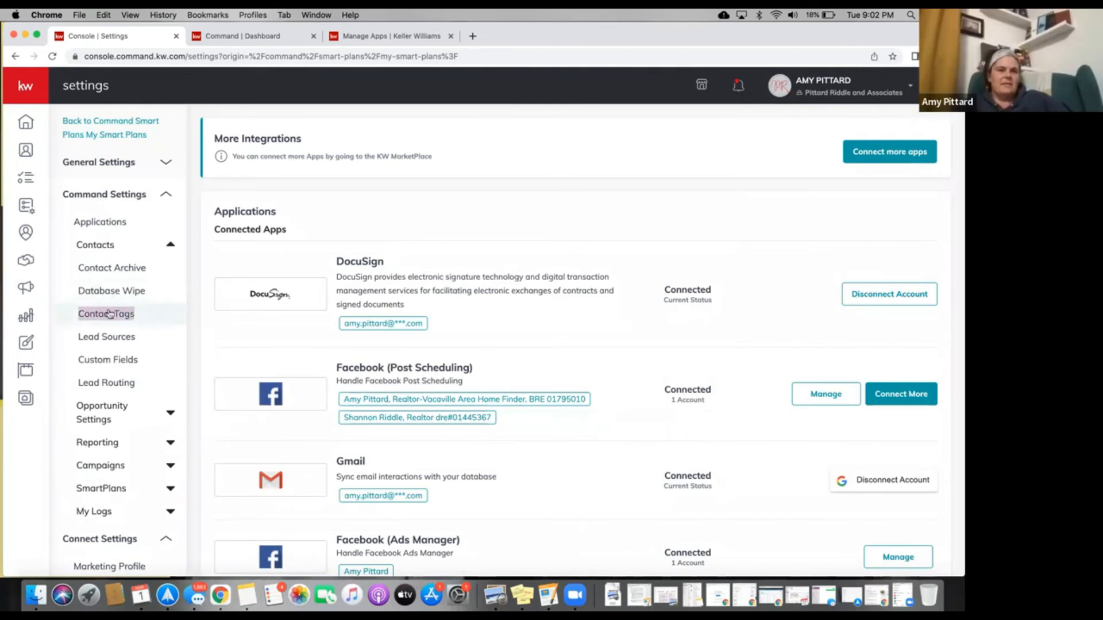
Try returning to the My SmartPlans list, then reopen the account dropdown.
double_click(109, 136)
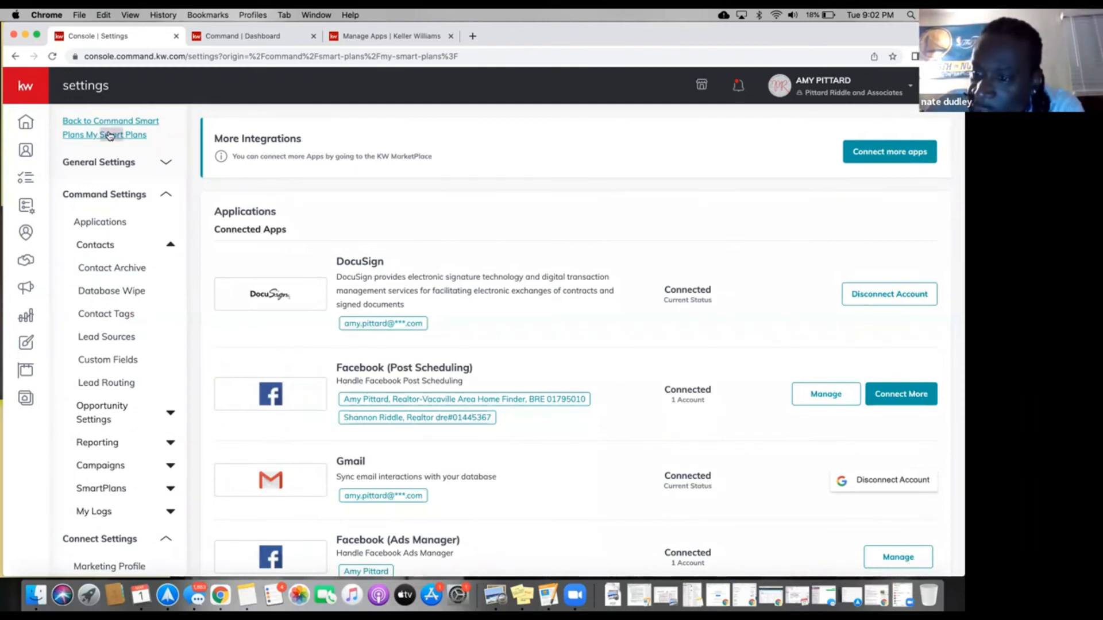
triple_click(109, 135)
double_click(109, 135)
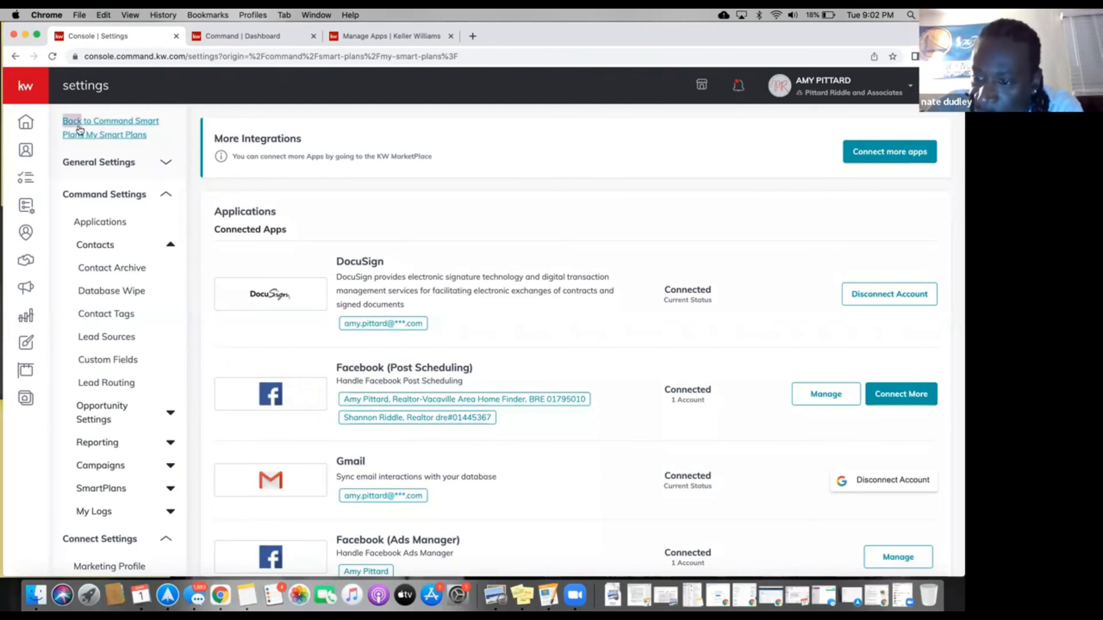
scroll(140, 291, "down", 3)
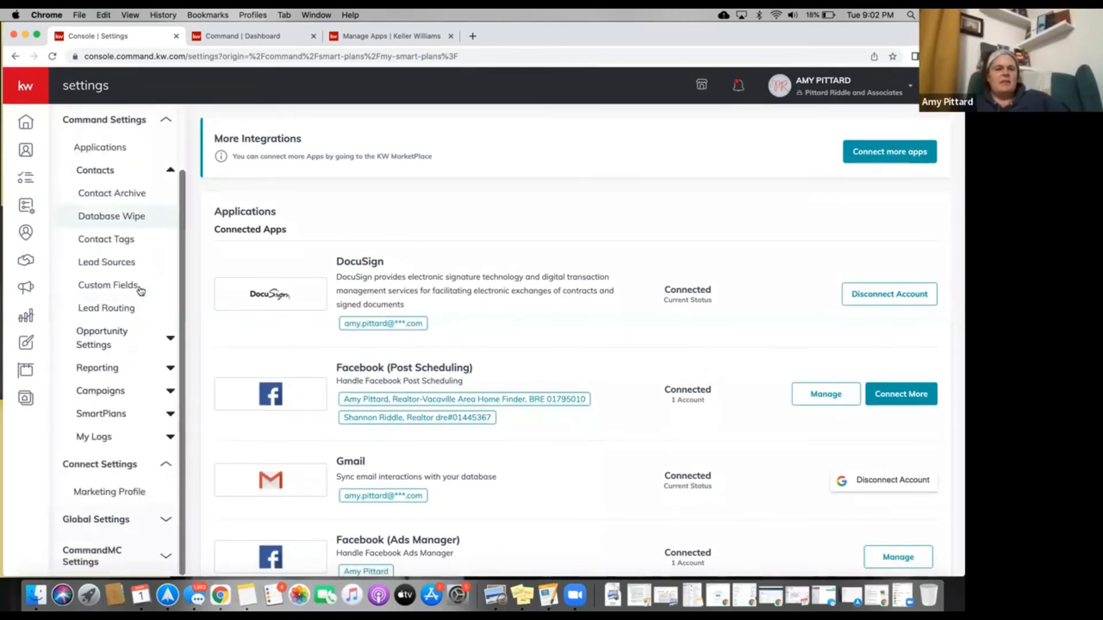
scroll(131, 276, "down", 1)
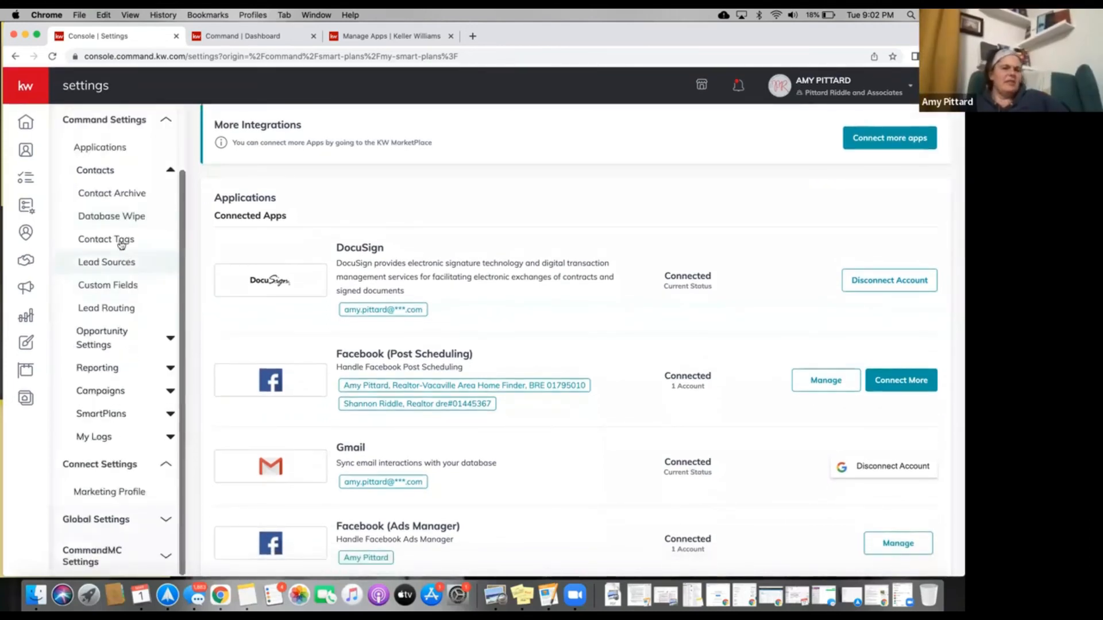
scroll(118, 239, "up", 3)
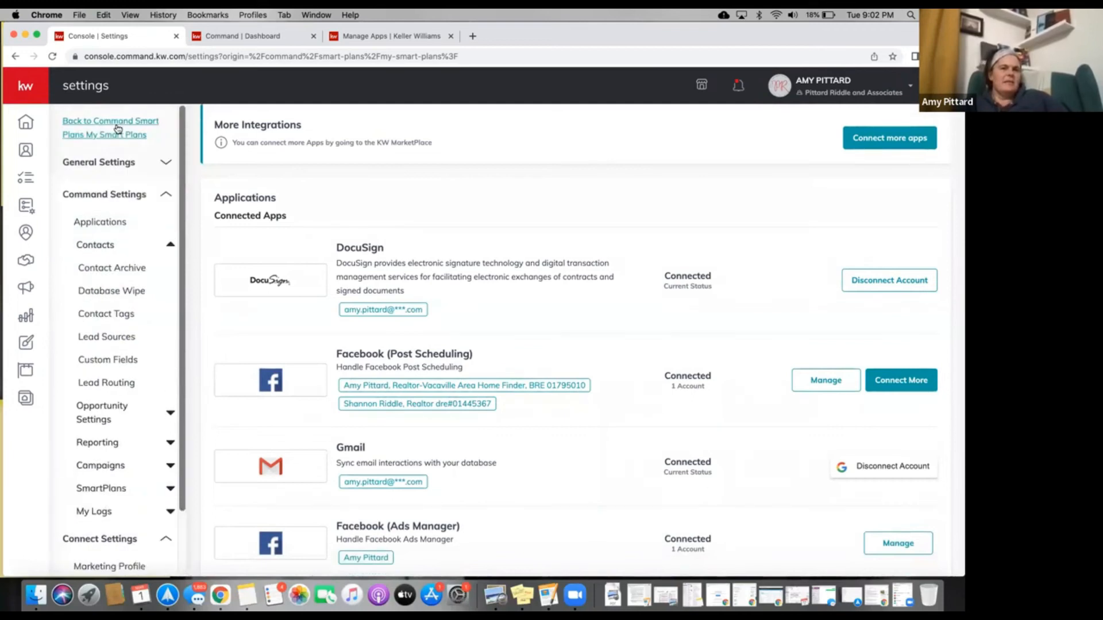
triple_click(118, 129)
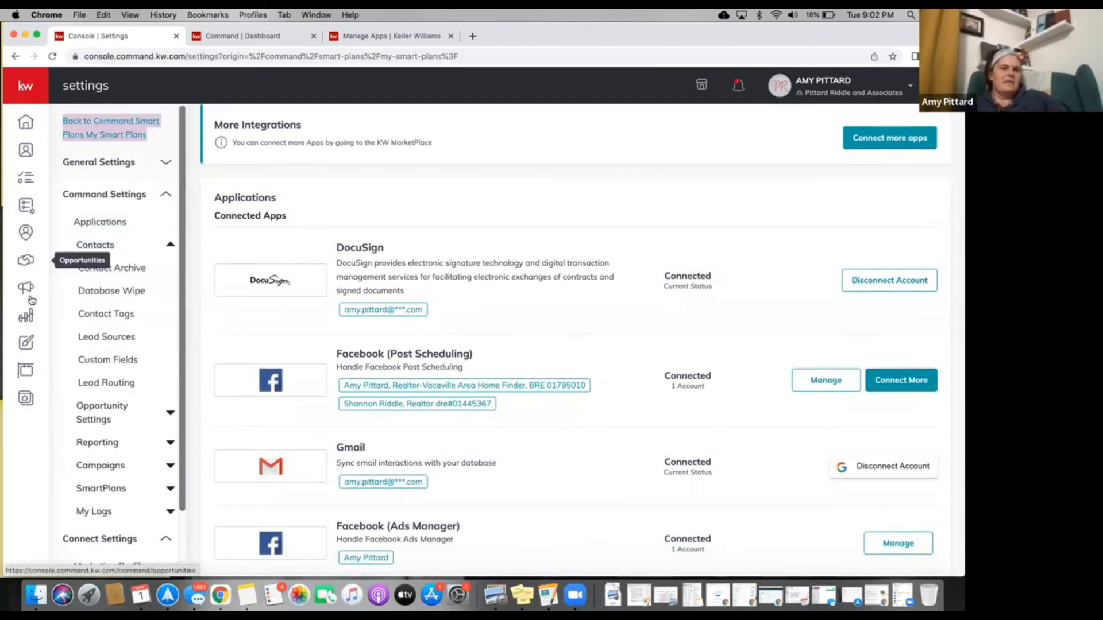
left_click(836, 86)
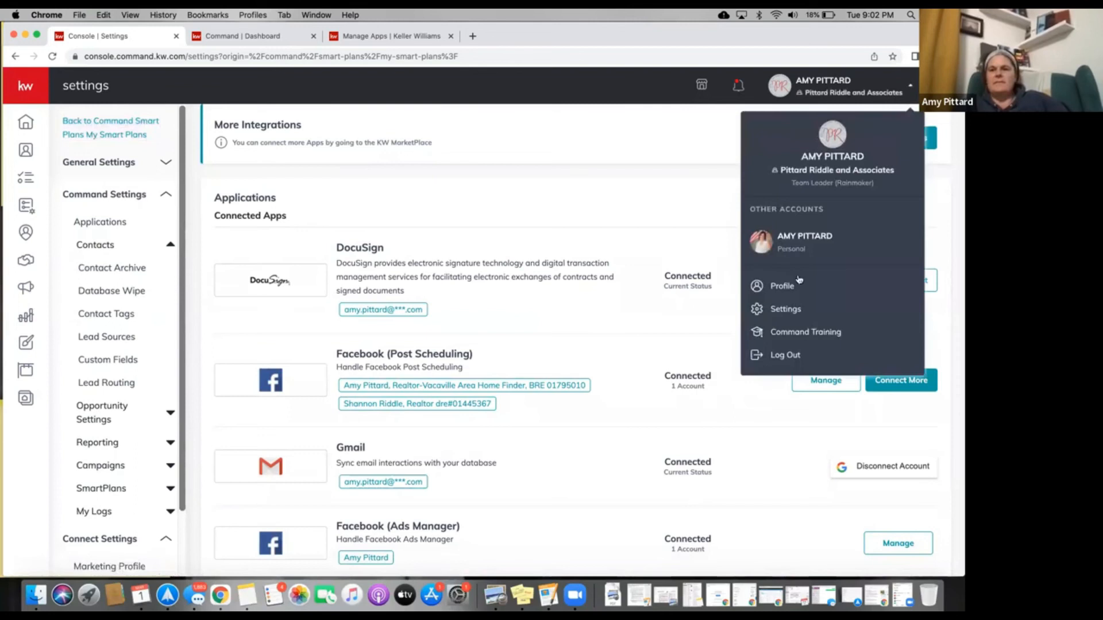
Switch back to the personal account, close the extra Dashboard tab and open the Open House Follow Up plan.
left_click(802, 246)
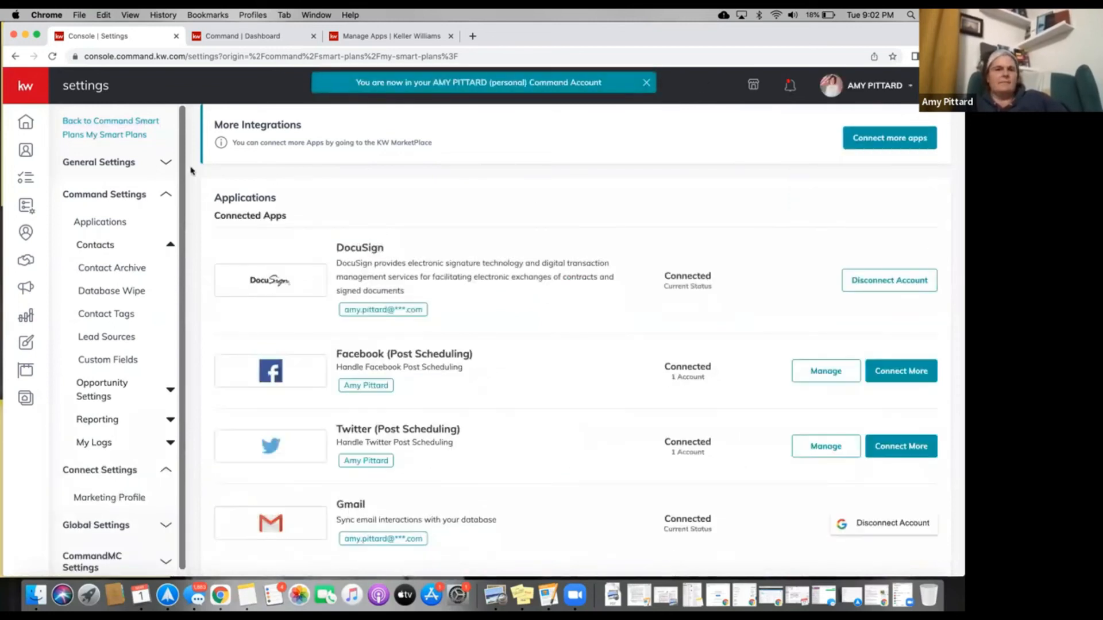
right_click(103, 141)
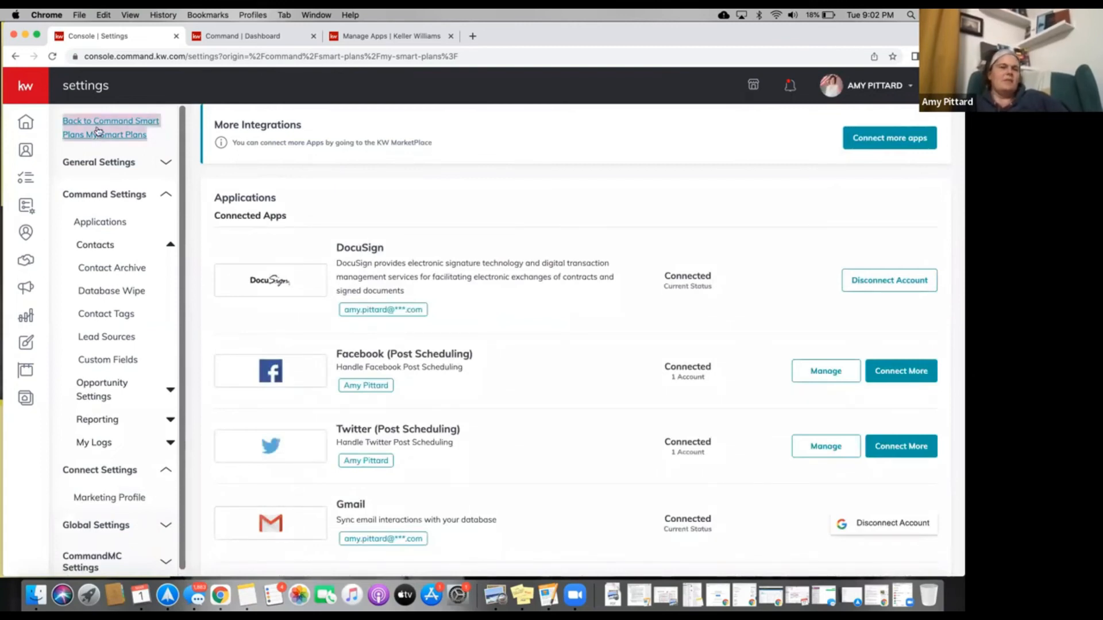
left_click(99, 131)
triple_click(98, 131)
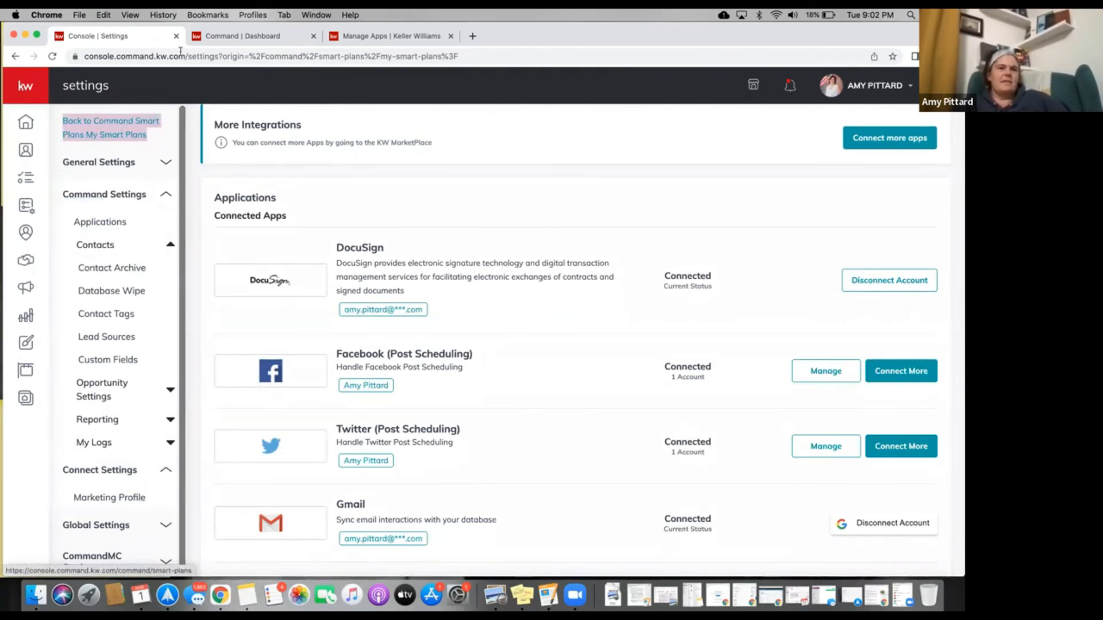
left_click(314, 36)
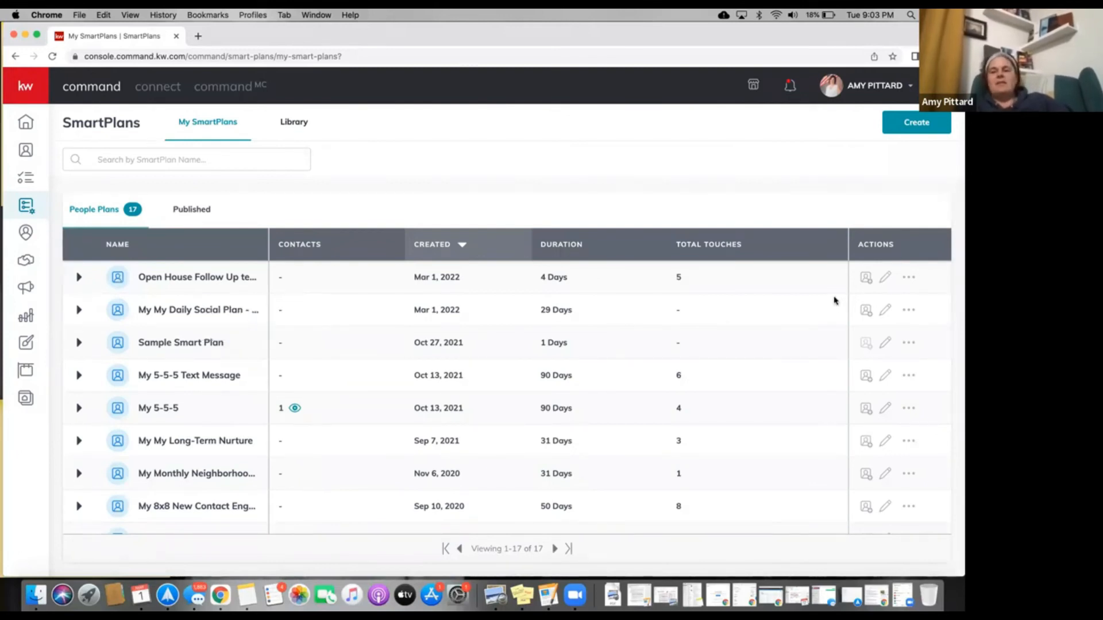
left_click(878, 281)
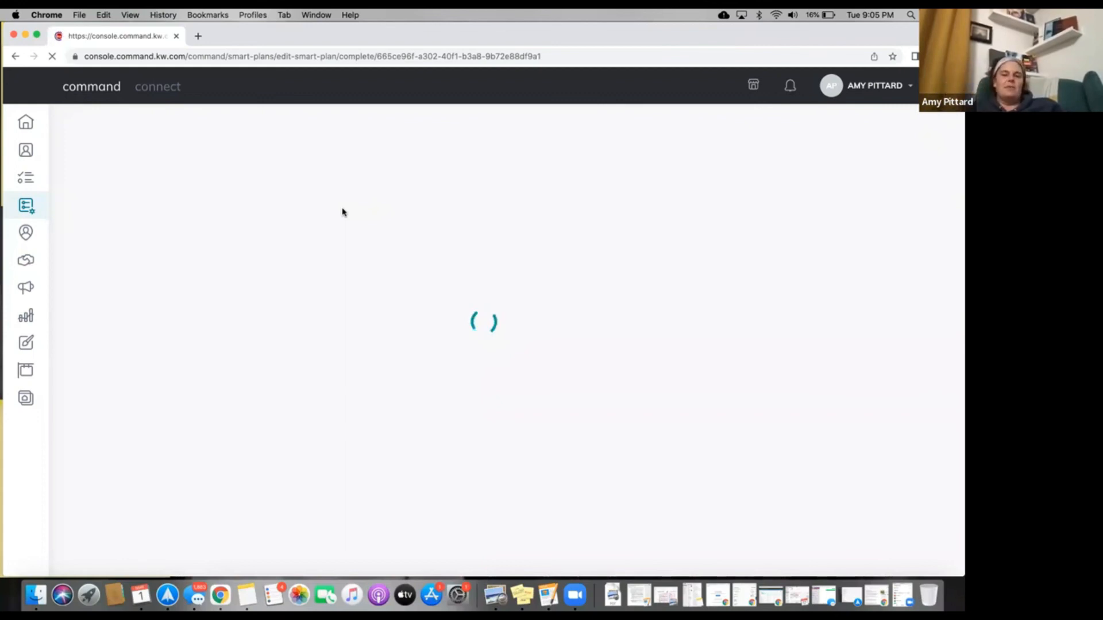
Check the network connection while the Open House Follow Up editor loads.
left_click(775, 16)
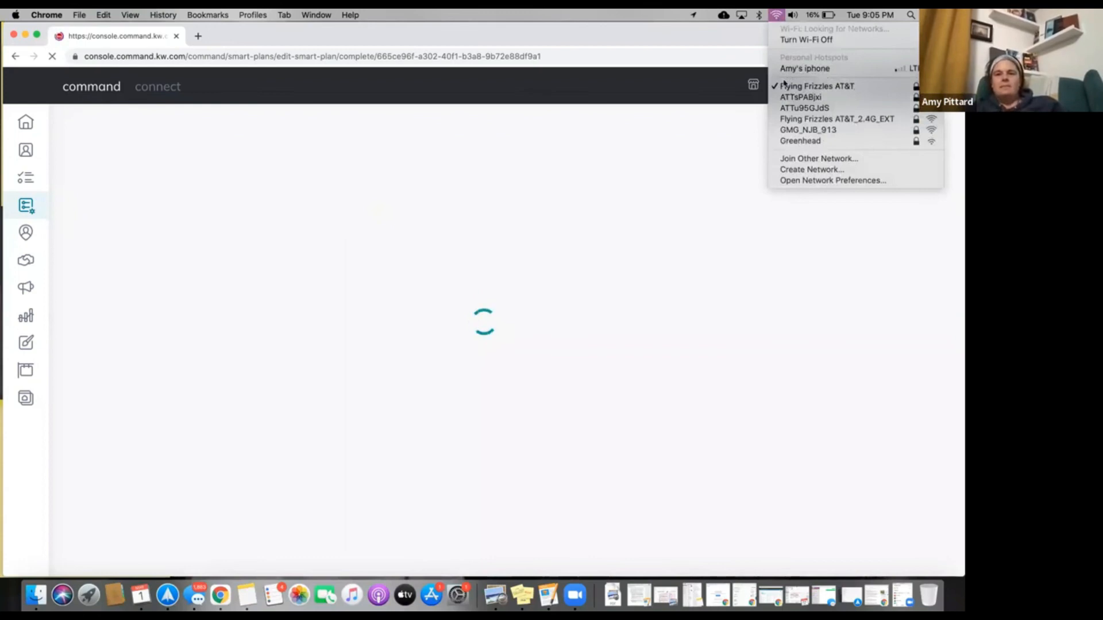
left_click(777, 16)
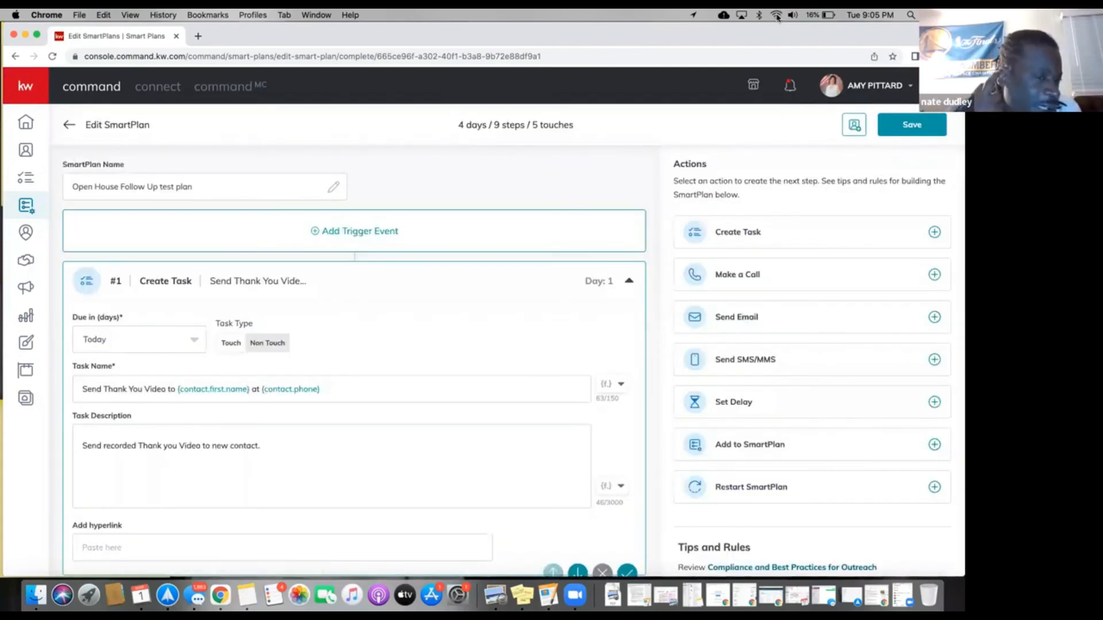
Add a Contact Tag trigger and select the Invalid Email Address tag found by searching 'email'.
left_click(378, 232)
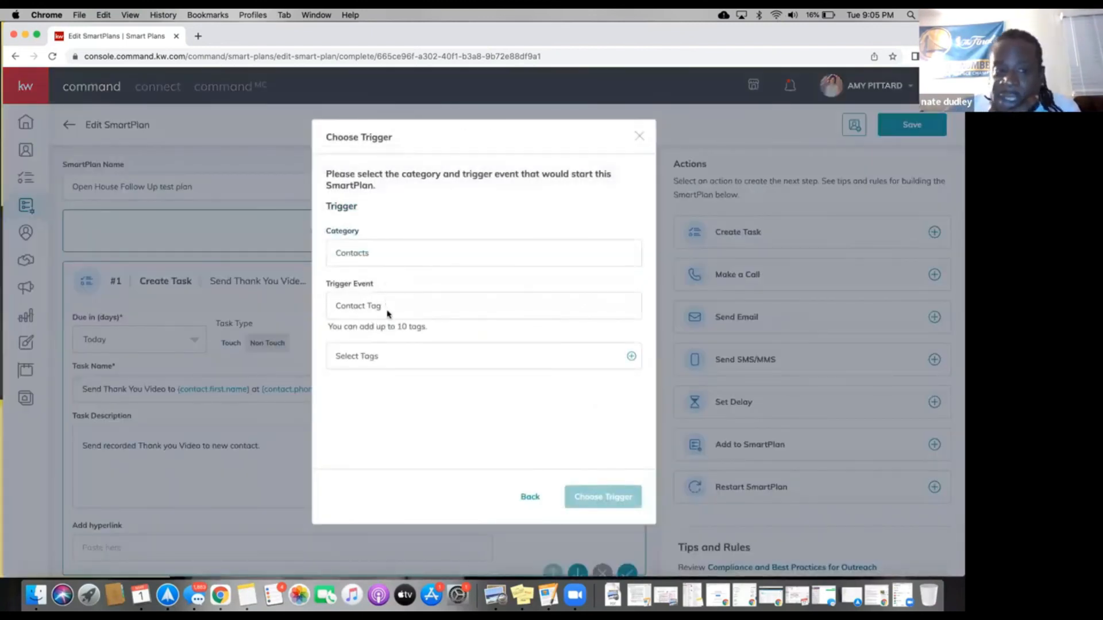
left_click(388, 359)
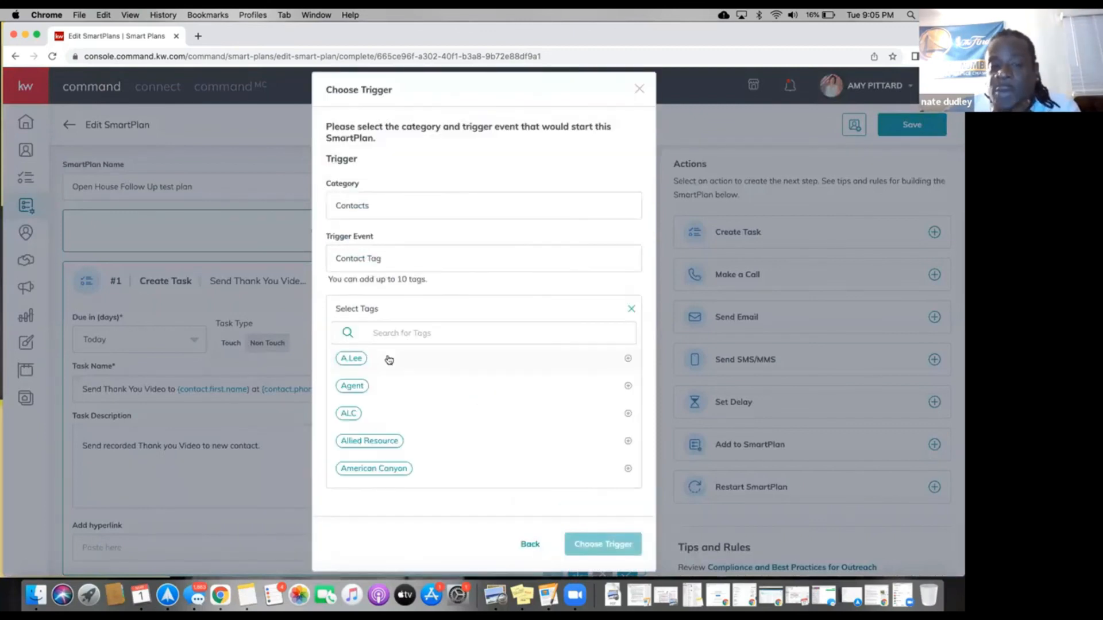
scroll(383, 378, "down", 1)
scroll(383, 377, "down", 1)
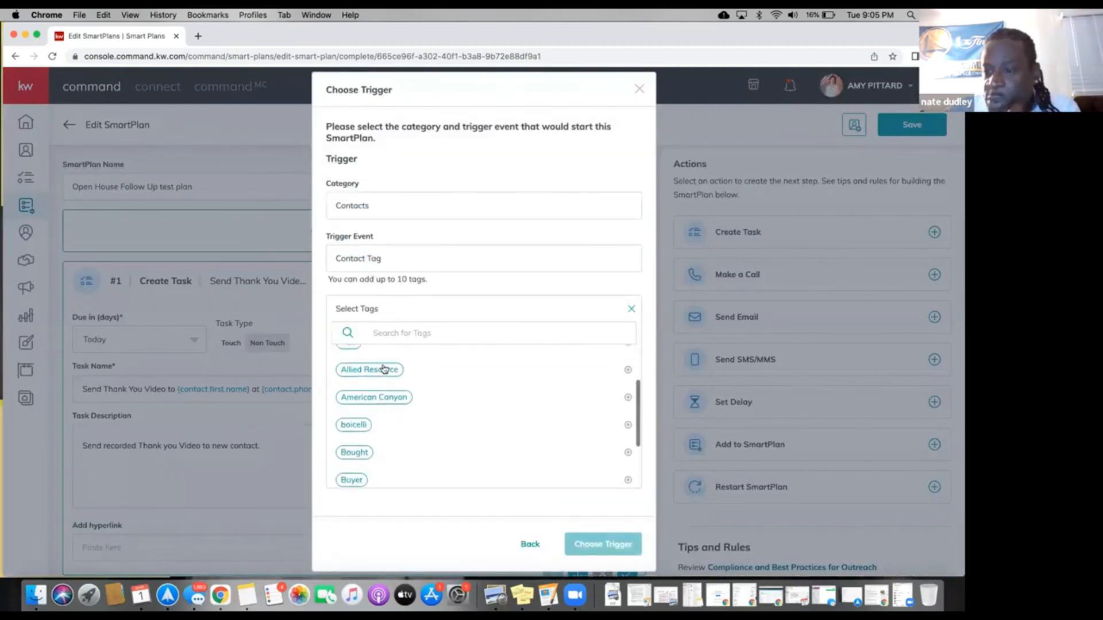
left_click(386, 344)
type("no email")
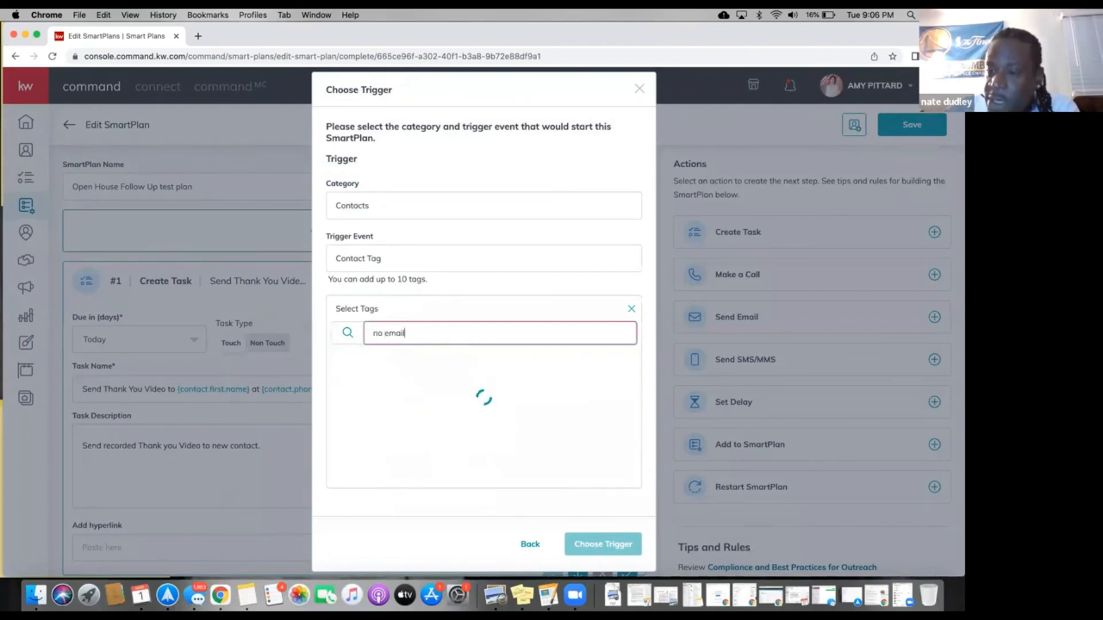
key("BackSpace")
key("BackSpace")
key("BackSpace")
key("BackSpace")
key("BackSpace")
key("BackSpace")
key("BackSpace")
key("BackSpace")
type("email")
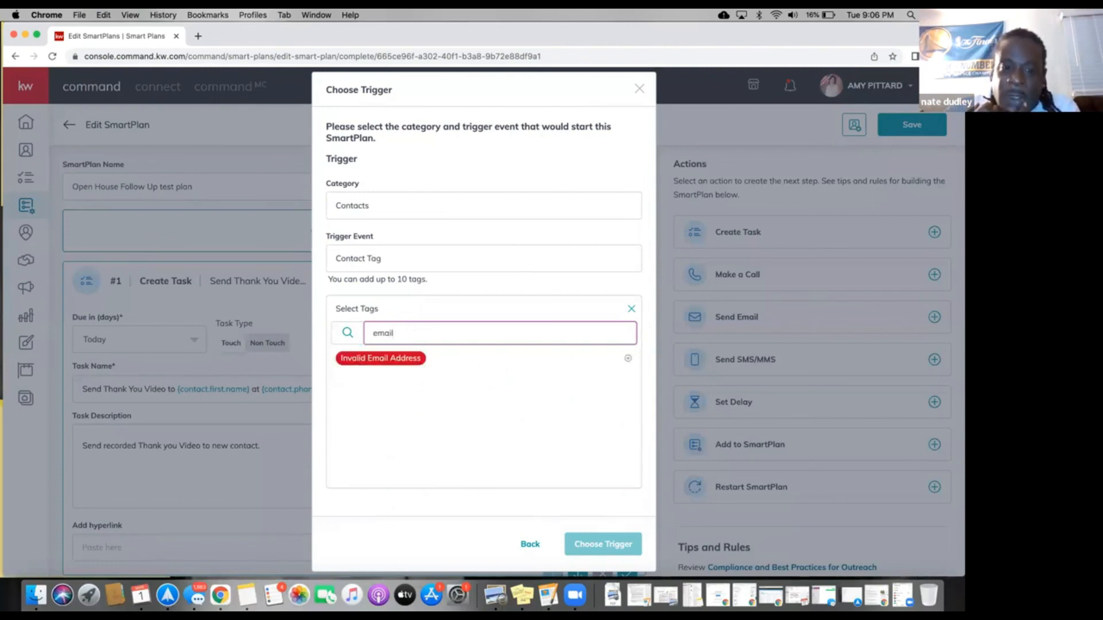
left_click(385, 359)
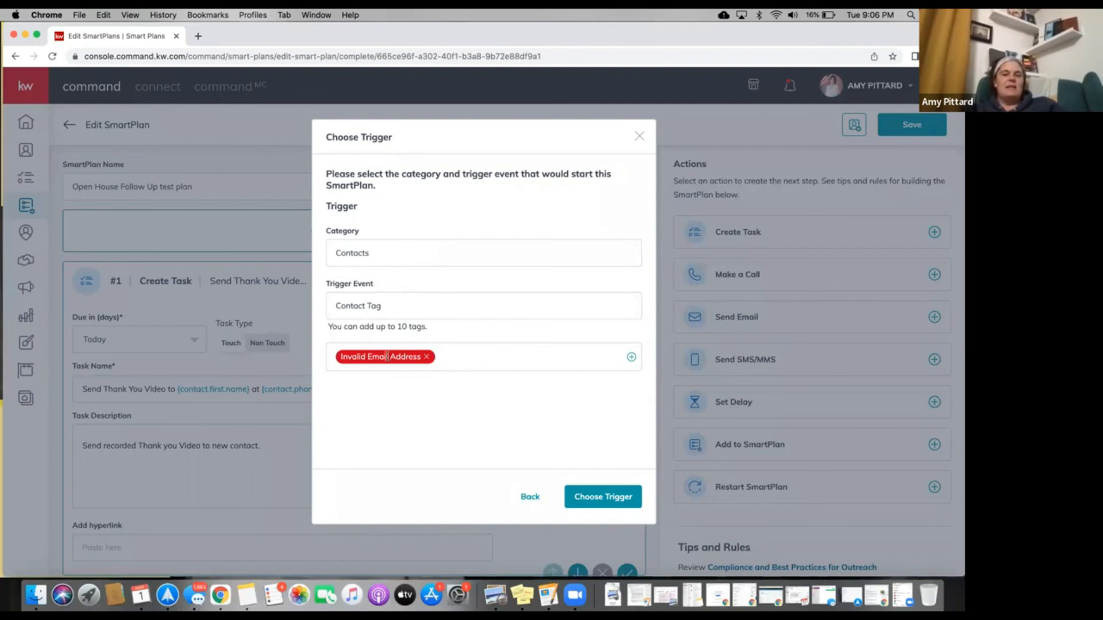
Confirm Invalid Email Address as the plan's trigger, keep the changes and save the plan.
left_click(582, 490)
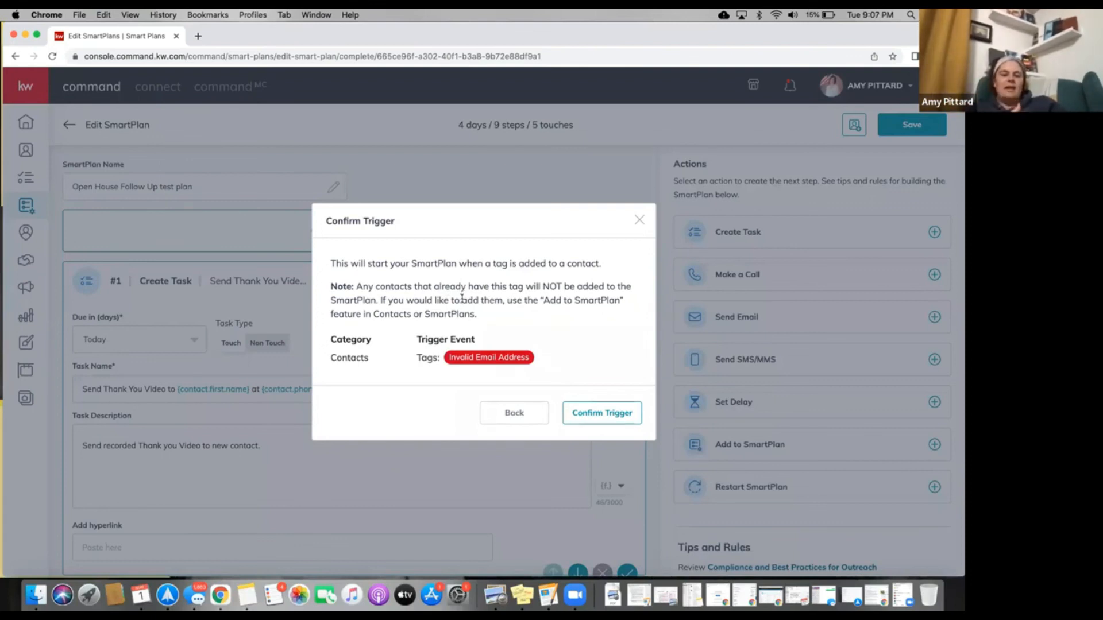
left_click(594, 409)
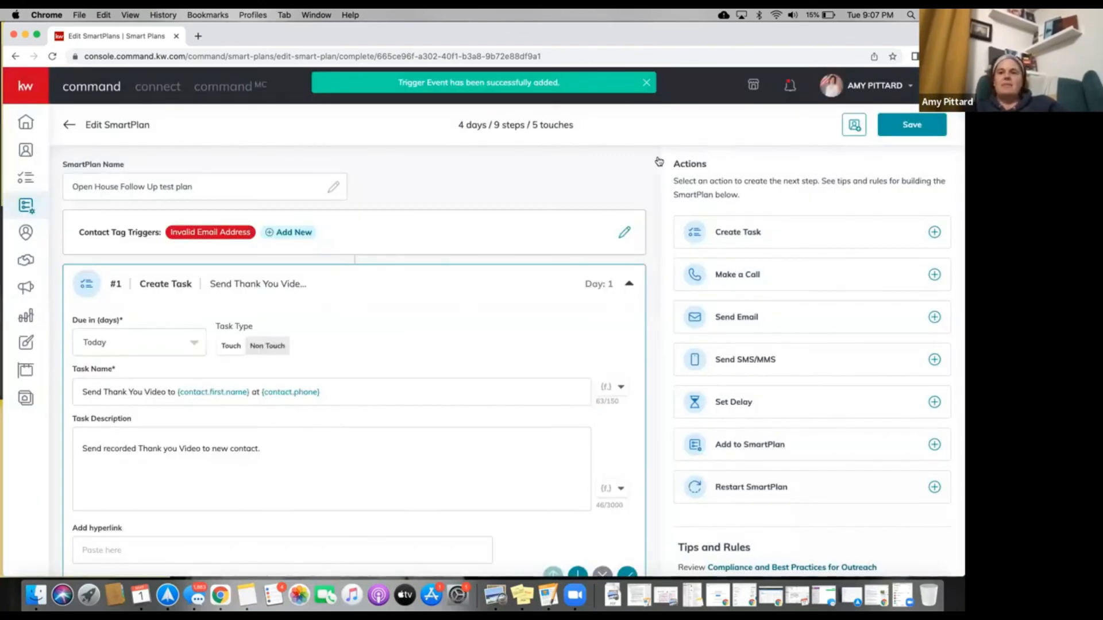
left_click(26, 152)
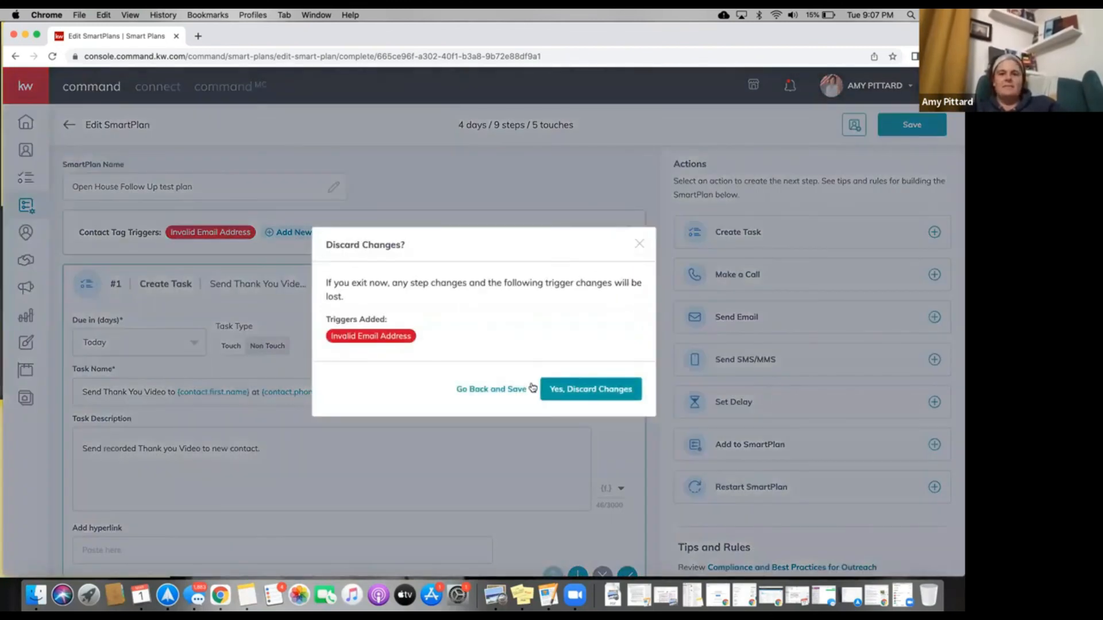
left_click(487, 390)
left_click(914, 124)
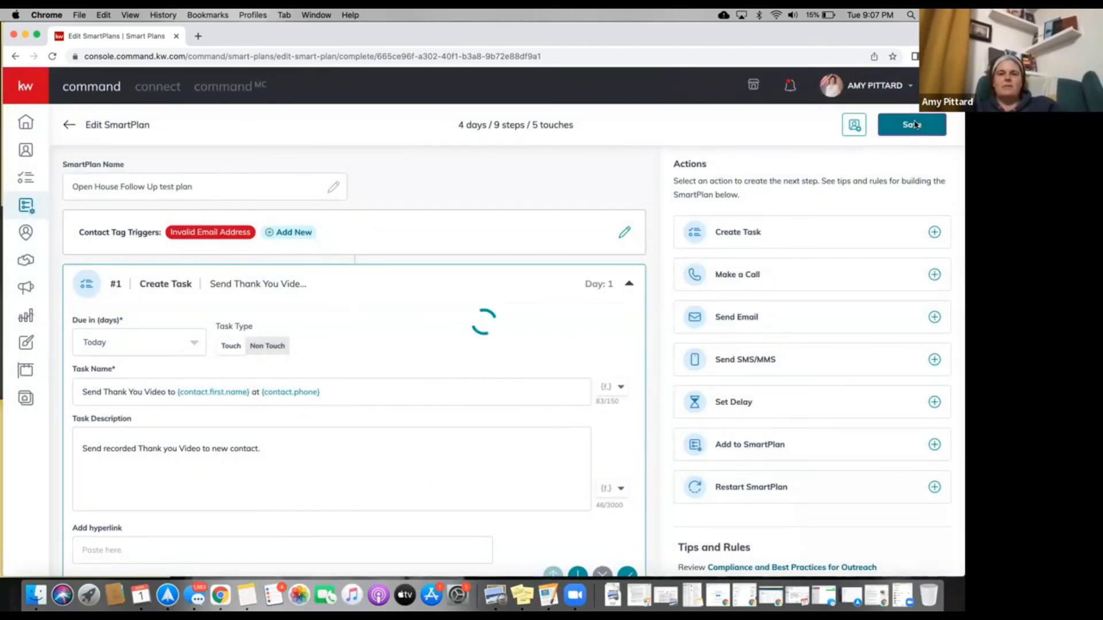
Go to Contacts, dismiss the announcement and export menu, and open the first contact's record.
left_click(55, 230)
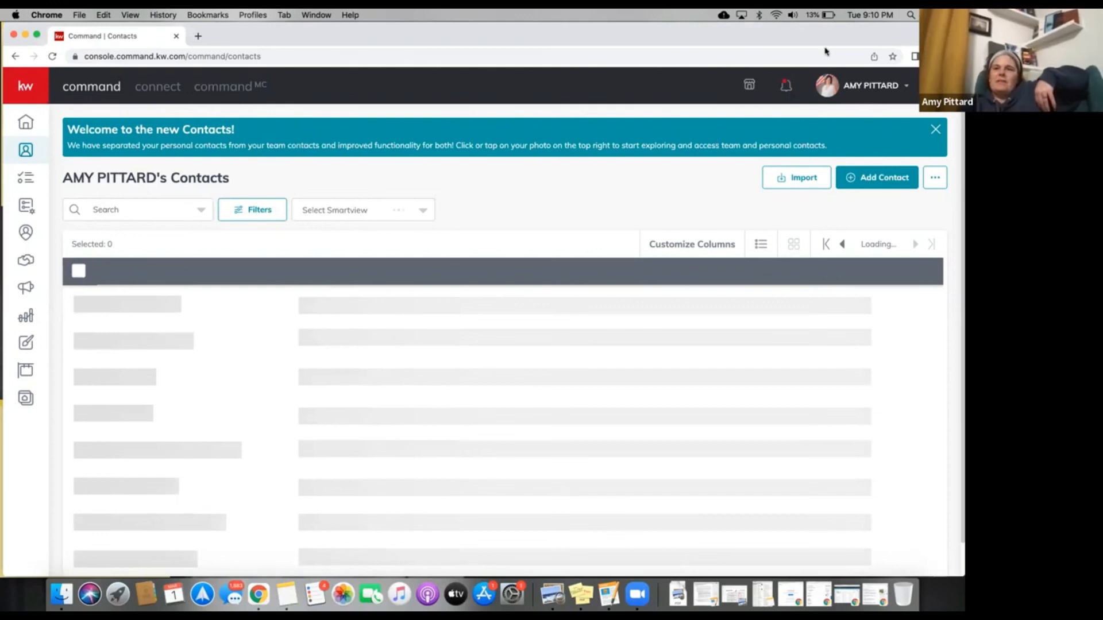
left_click(932, 132)
left_click(933, 133)
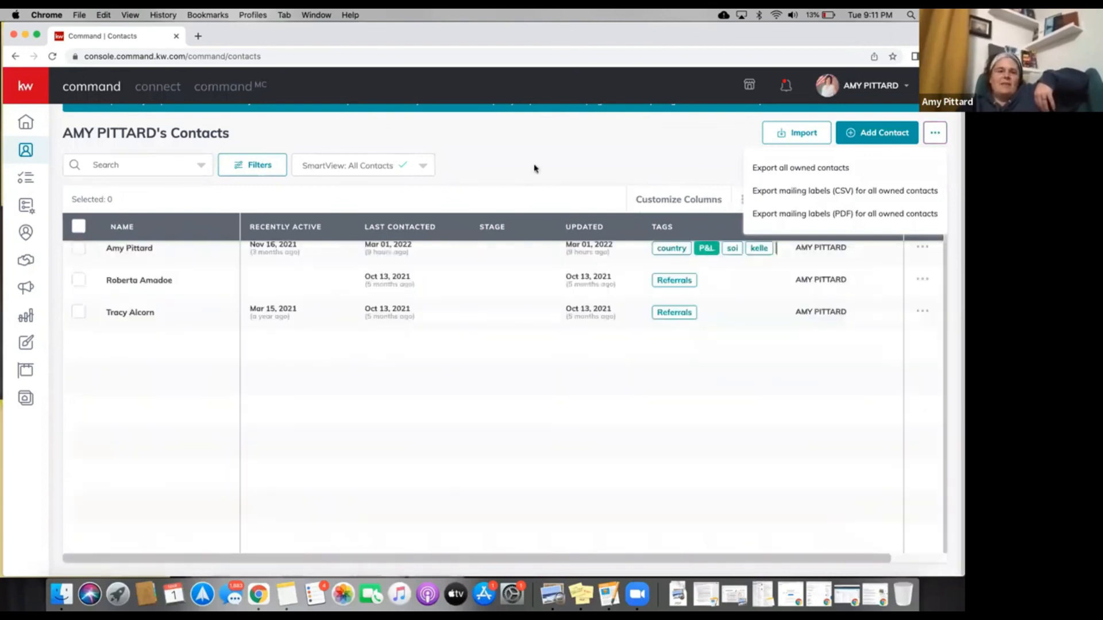
left_click(534, 169)
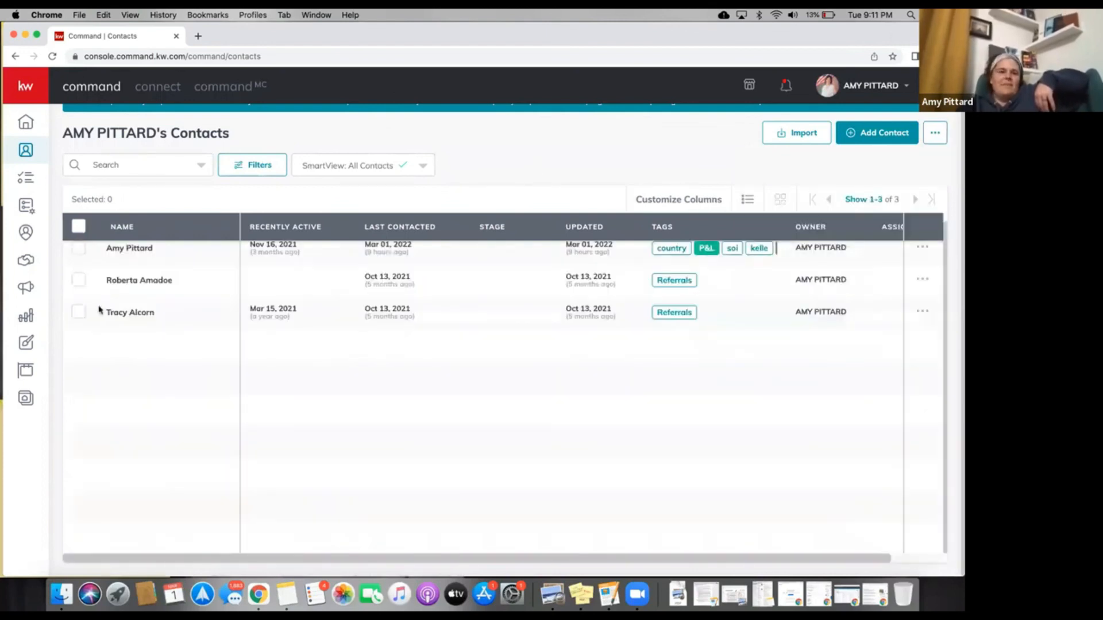
left_click(120, 258)
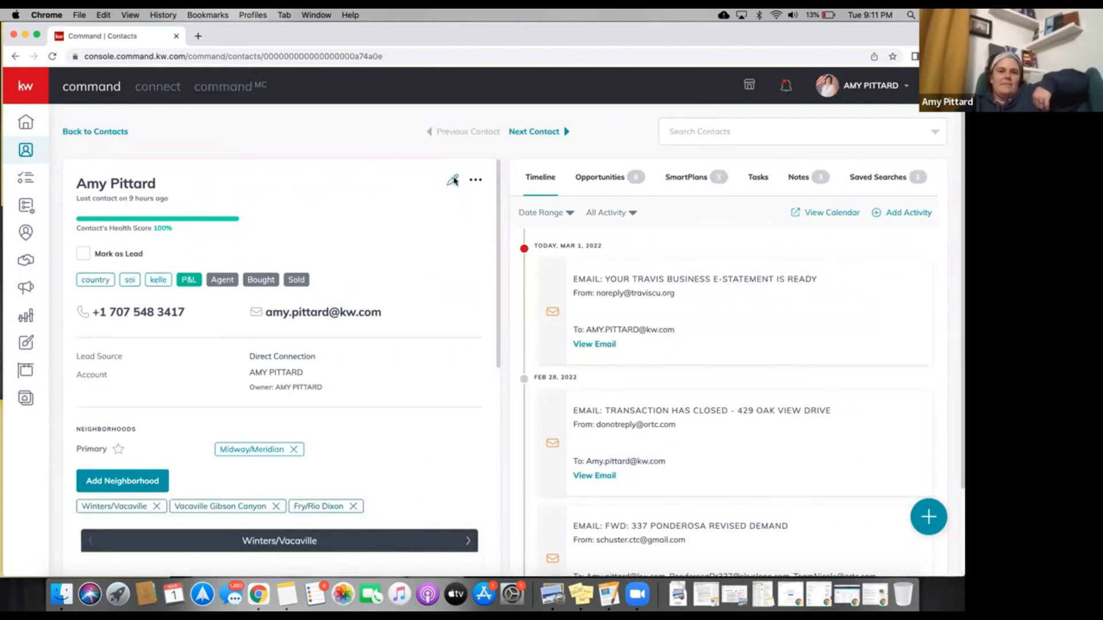
Edit the contact and add the Invalid Email Address tag by searching 'invalid'.
left_click(454, 182)
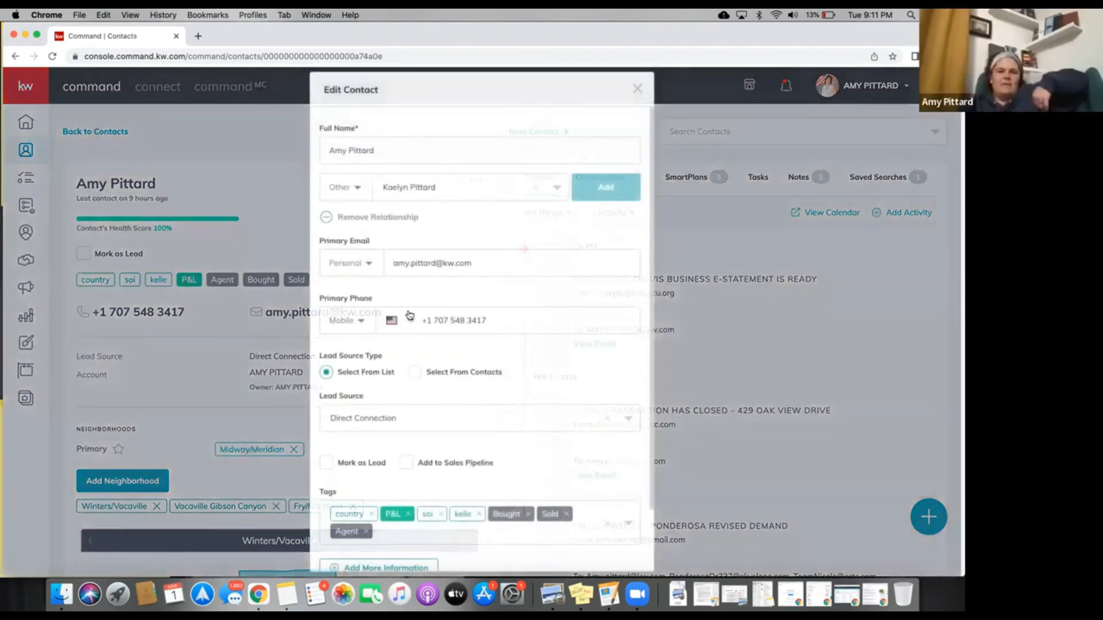
scroll(409, 315, "down", 1)
scroll(410, 315, "down", 3)
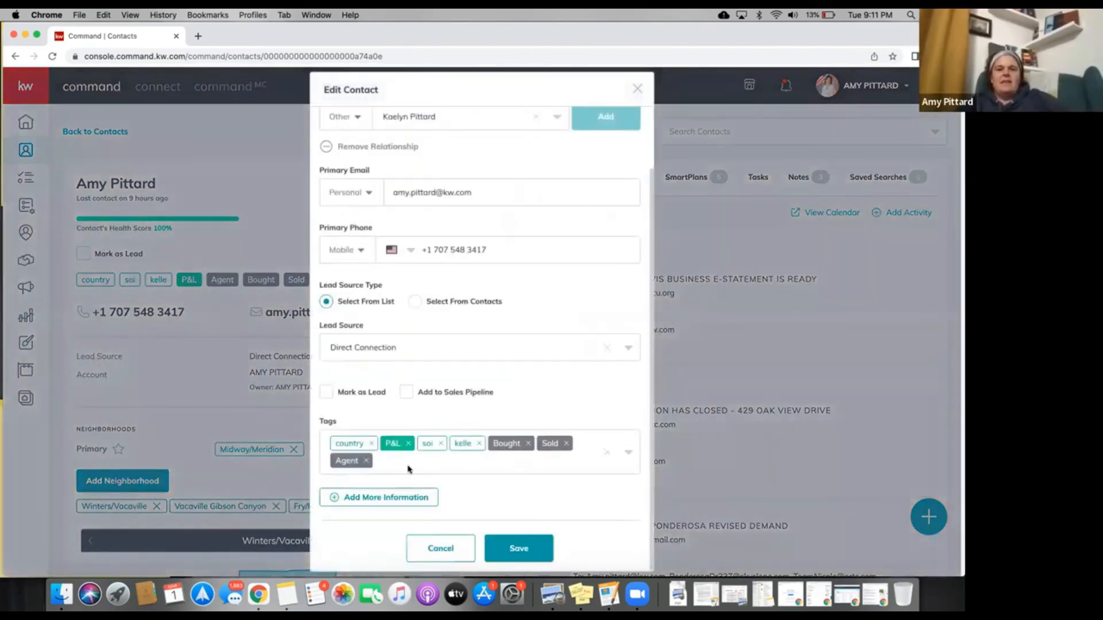
left_click(409, 470)
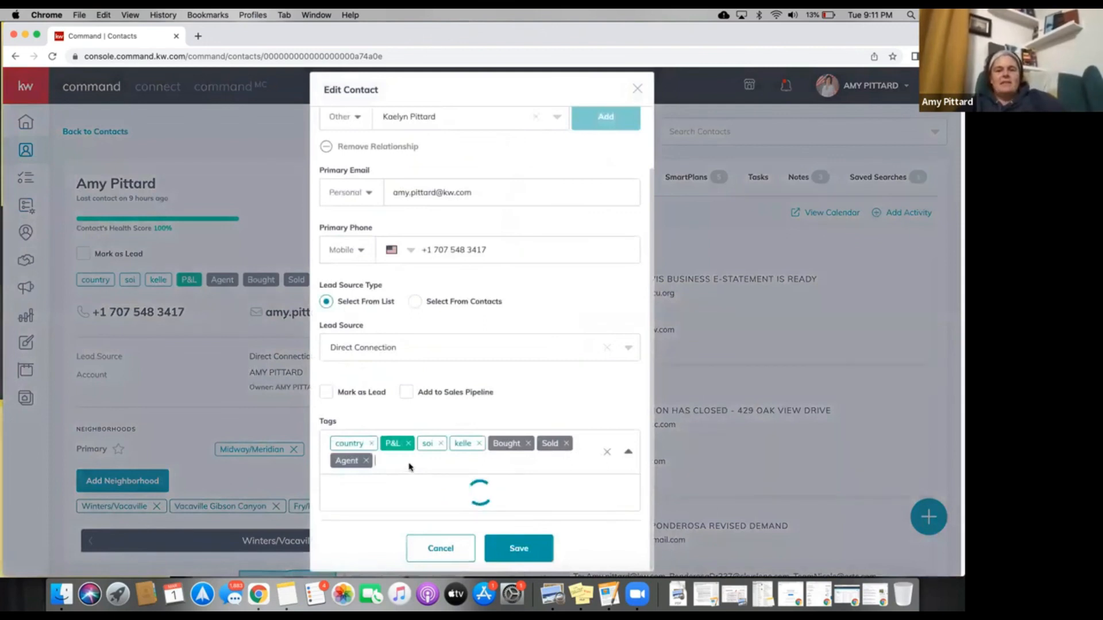
type("invalid")
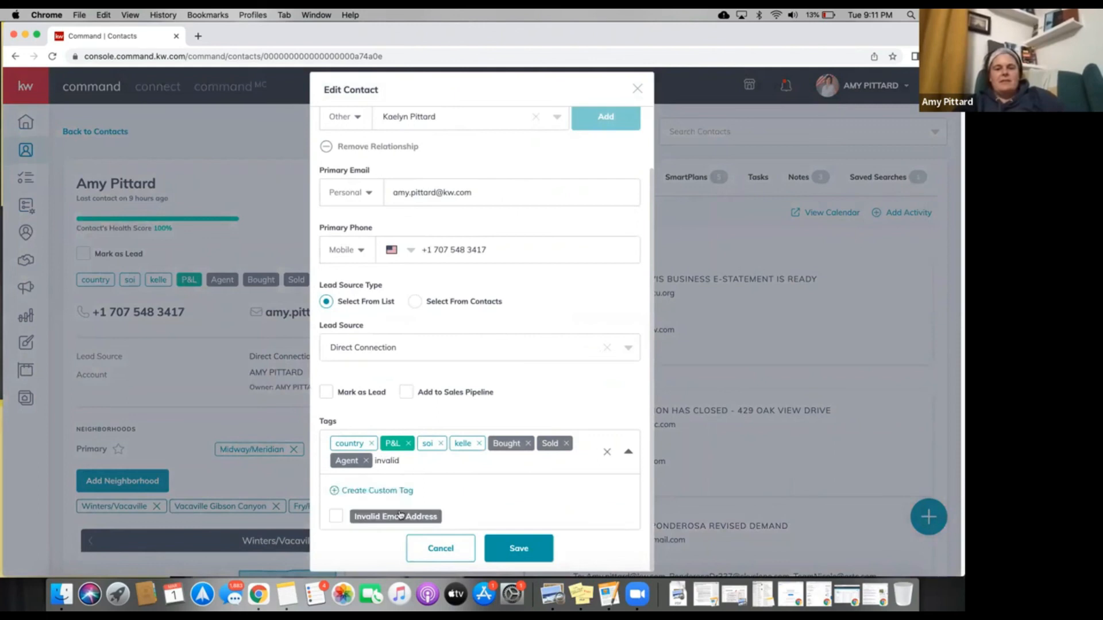
left_click(343, 517)
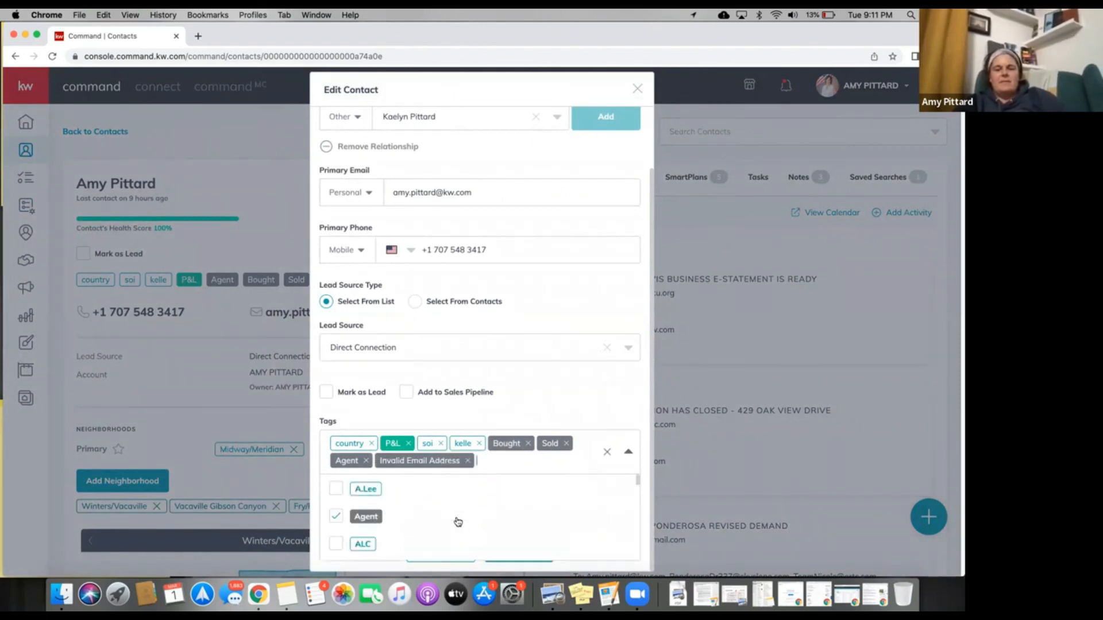
Re-add the dropped Invalid Email Address tag via an 'address' search and save the contact.
scroll(463, 521, "down", 5)
type("d")
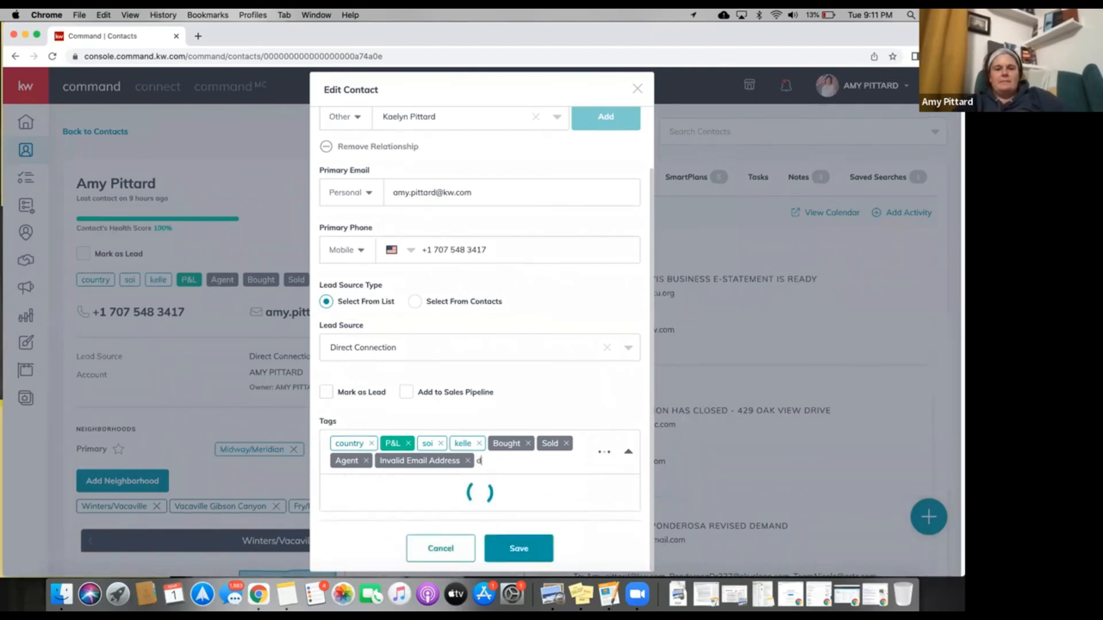
key("BackSpace")
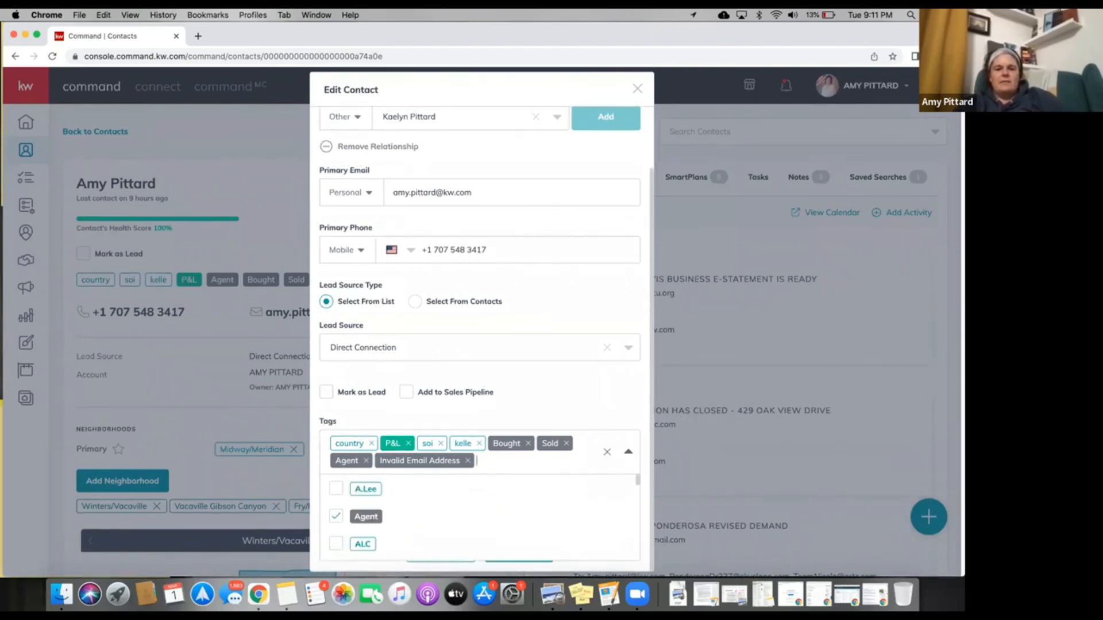
type("invalid")
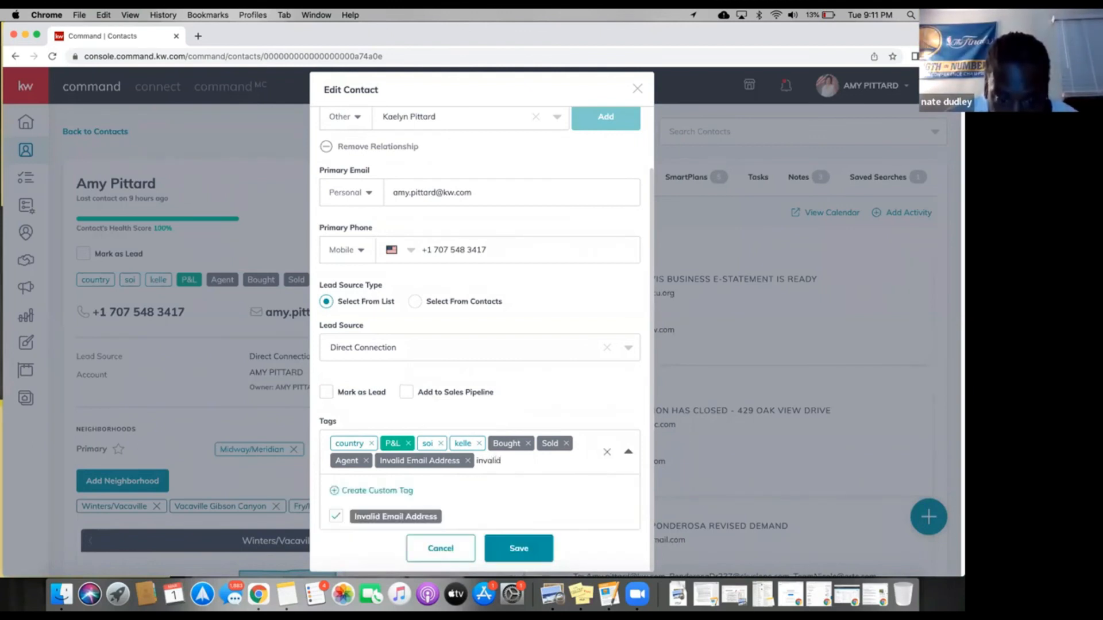
key("BackSpace")
key("BackSpace")
key("BackSpace")
key("BackSpace")
key("BackSpace")
key("BackSpace")
key("BackSpace")
type("email")
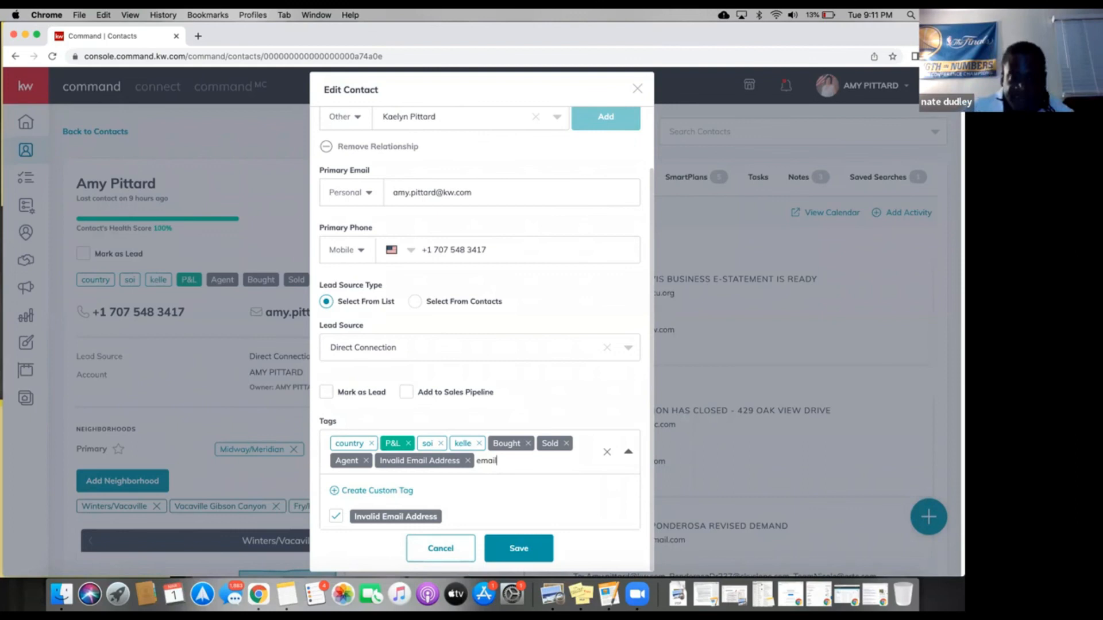
key("BackSpace")
key("BackSpace")
key("BackSpace")
key("BackSpace")
key("BackSpace")
type("emai")
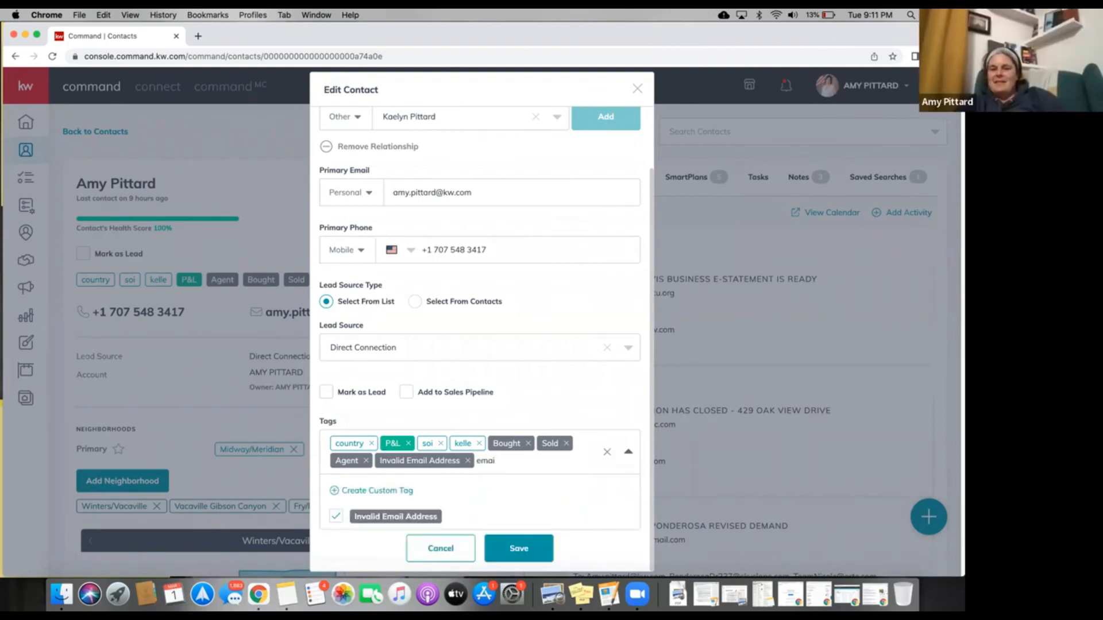
key("BackSpace")
key("BackSpace")
key("BackSpace")
key("BackSpace")
key("BackSpace")
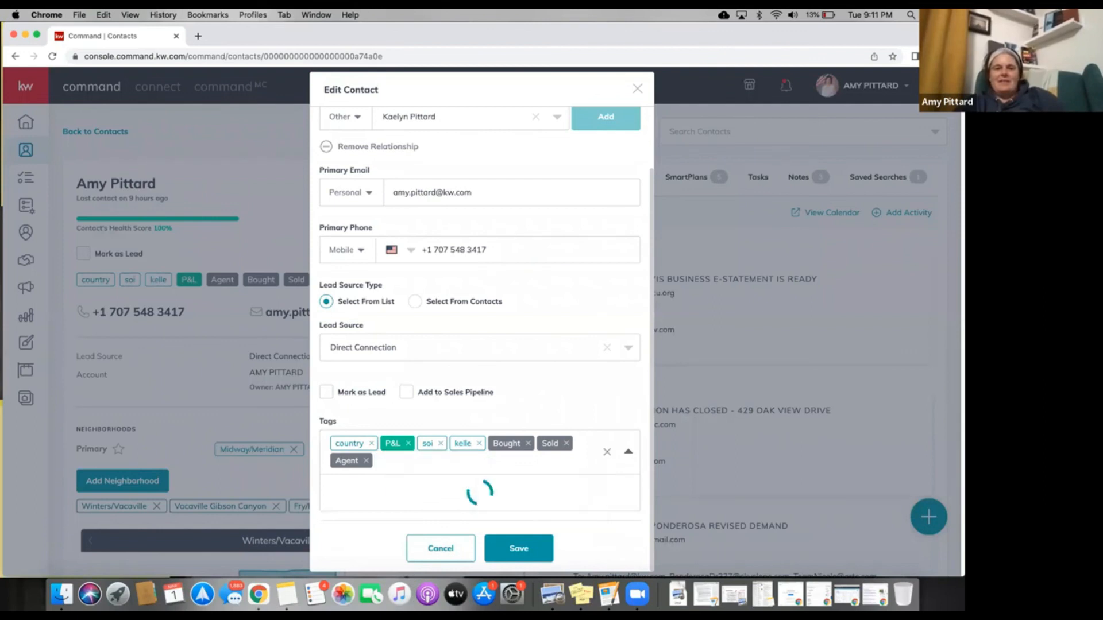
type("address")
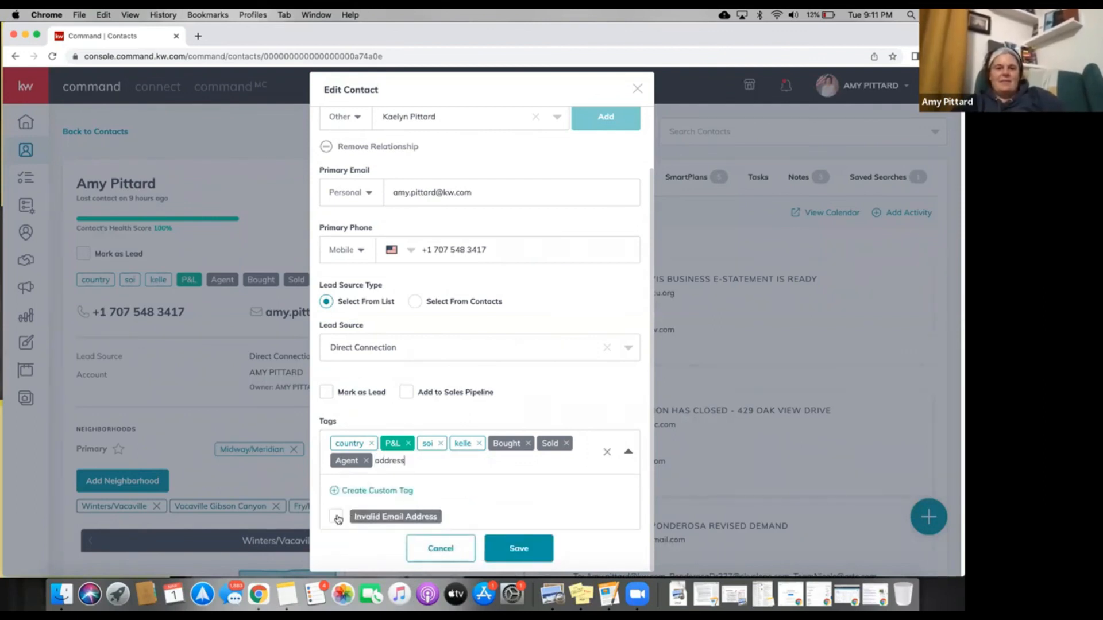
left_click(343, 520)
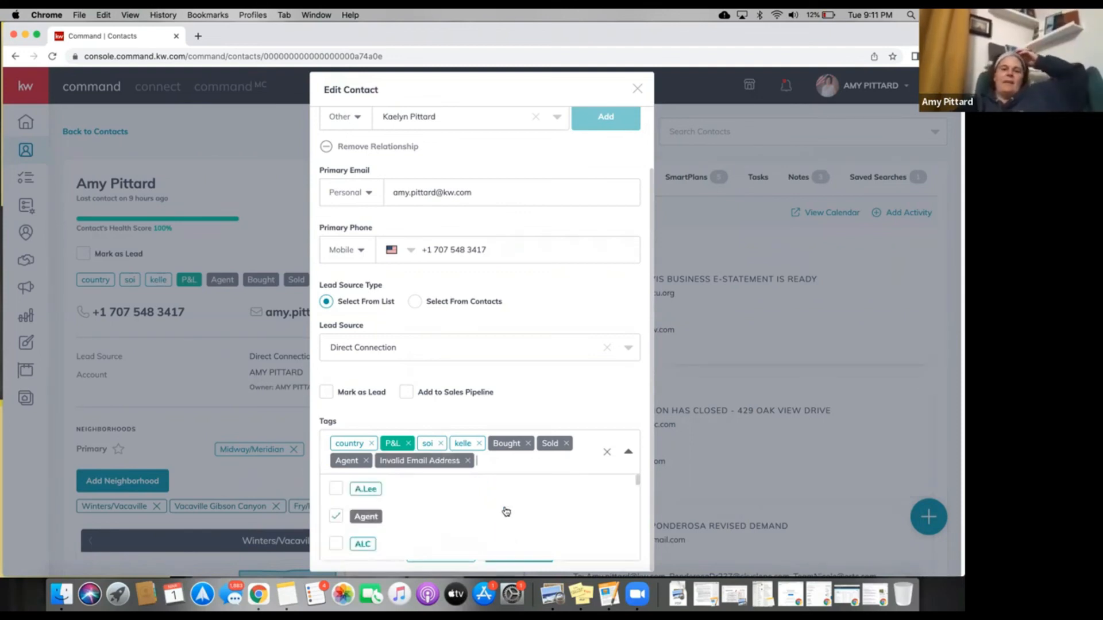
left_click(566, 401)
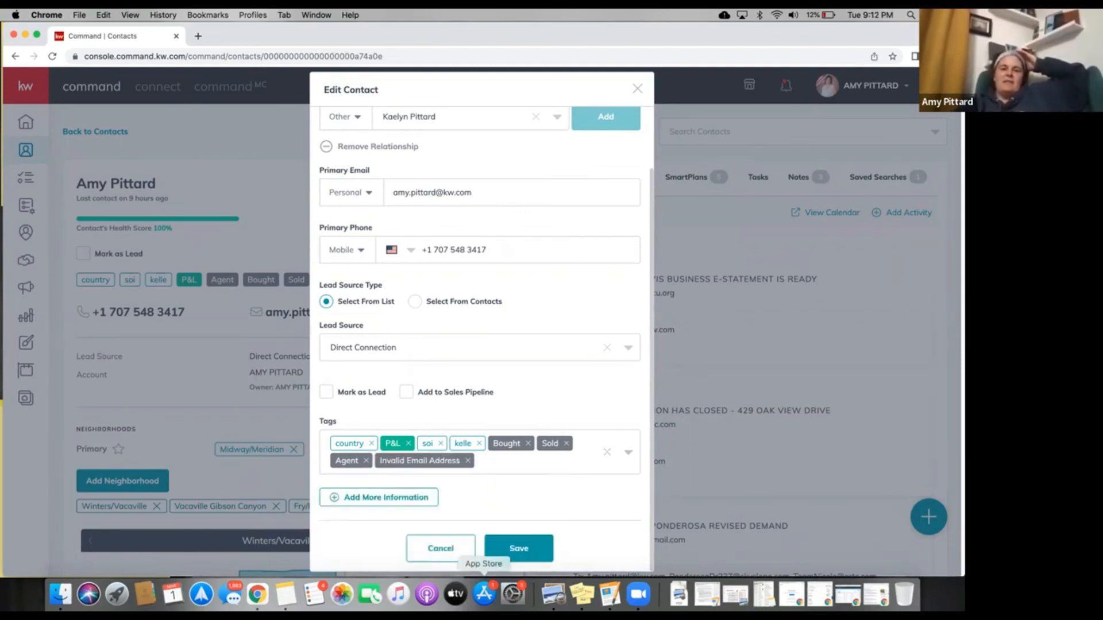
left_click(524, 553)
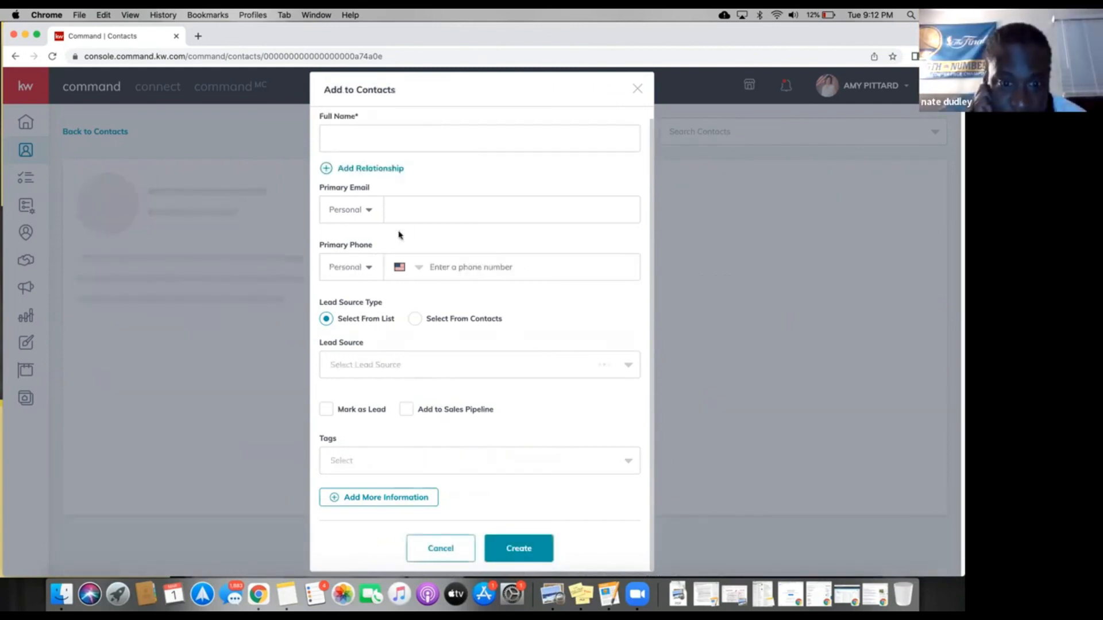
Close the empty Add to Contacts form and scroll the contact's SmartPlans to the Open House plan.
left_click(306, 298)
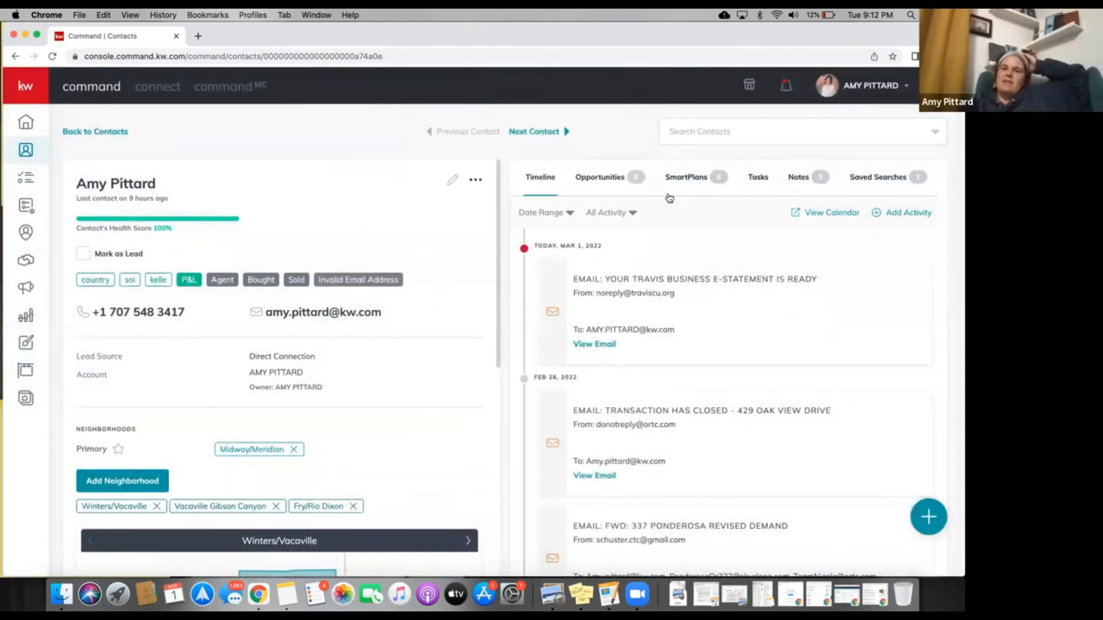
left_click(693, 182)
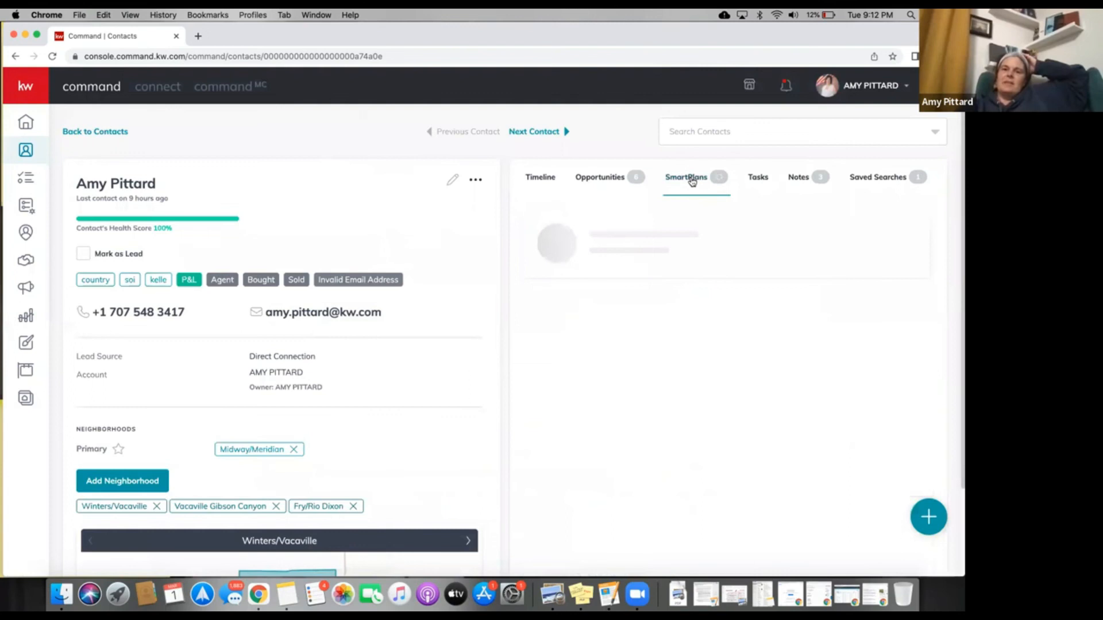
scroll(576, 406, "down", 1)
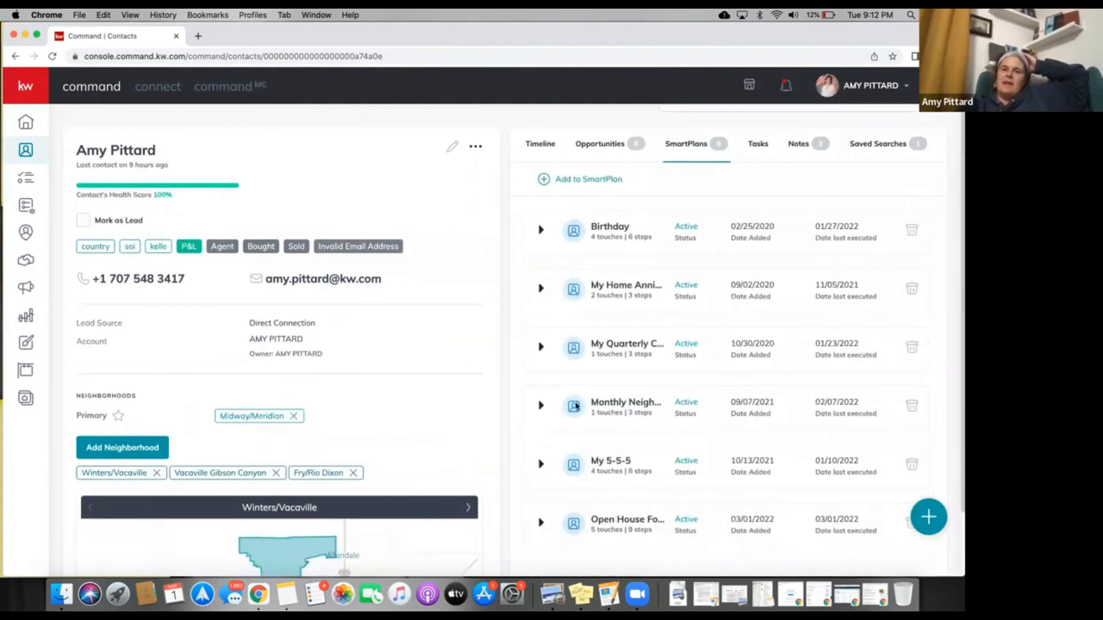
scroll(576, 406, "down", 1)
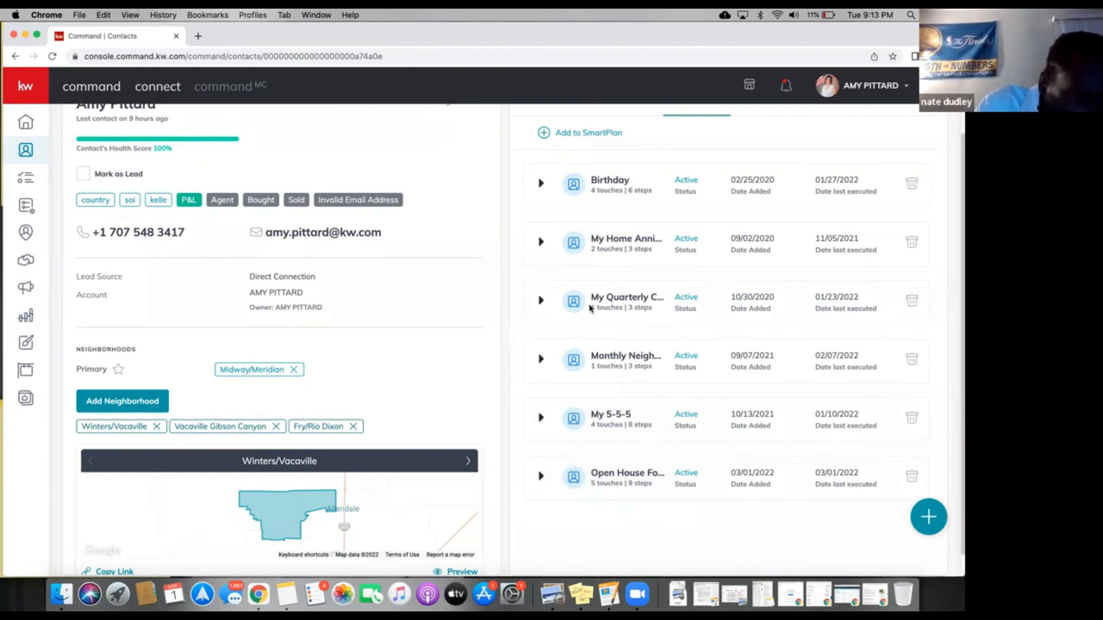
Delete the Open House Follow Up plan from the contact with 'Yes, Remove' and check the list.
left_click(912, 477)
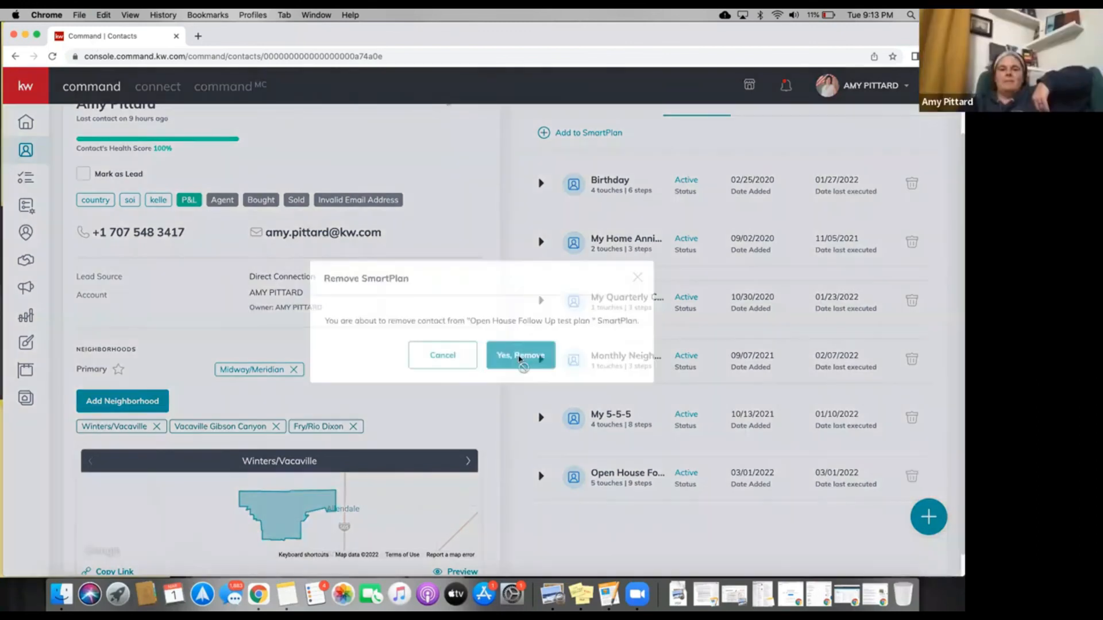
left_click(518, 358)
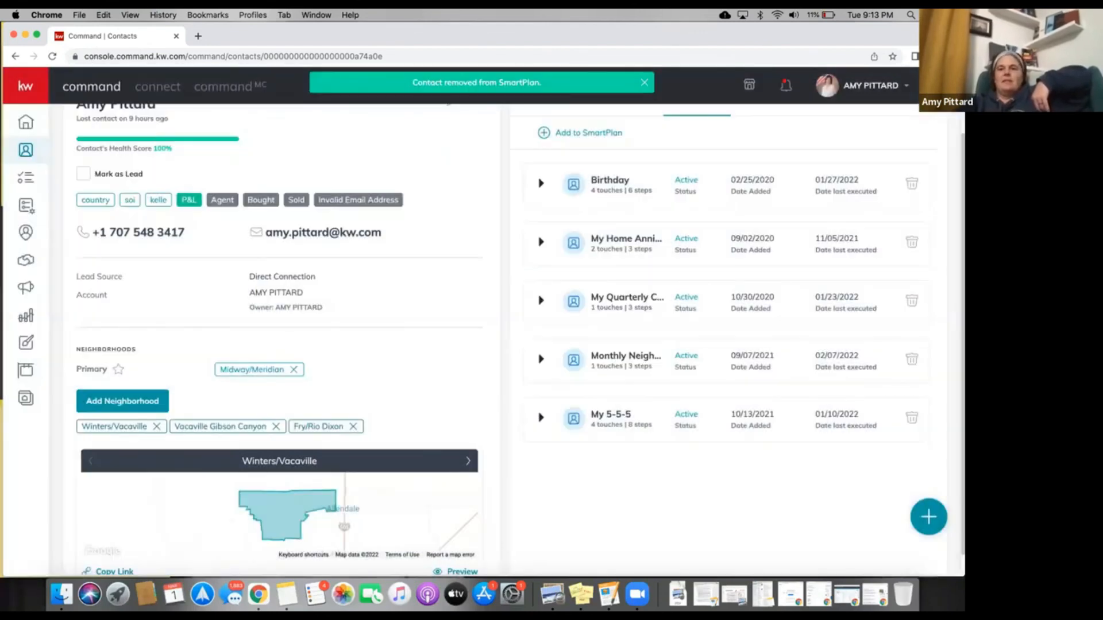
scroll(232, 288, "up", 1)
scroll(232, 289, "up", 3)
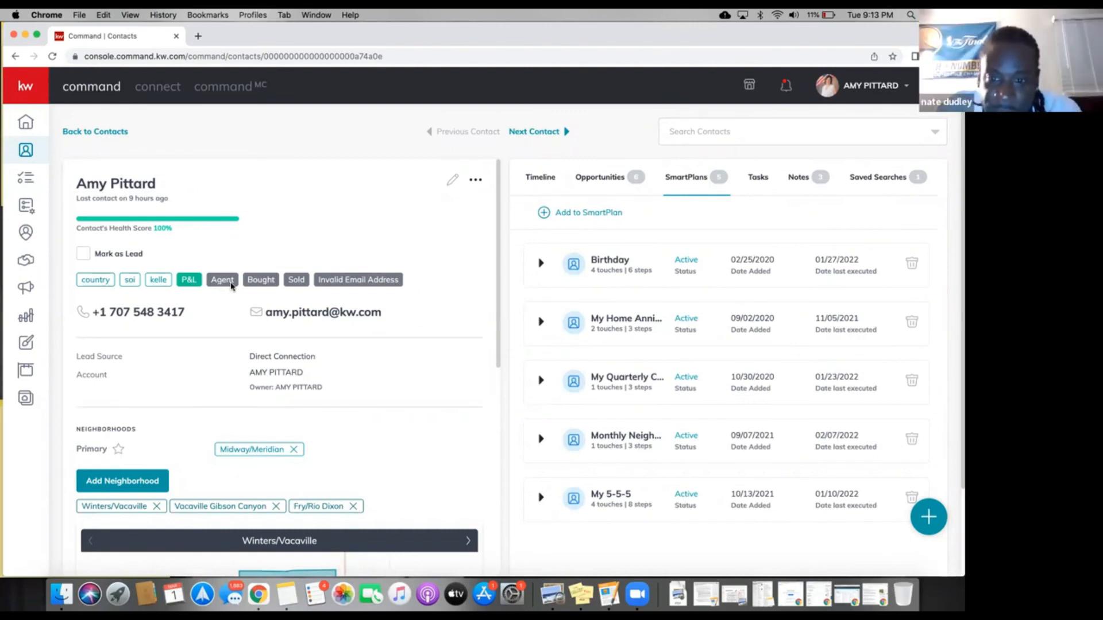
scroll(232, 286, "down", 1)
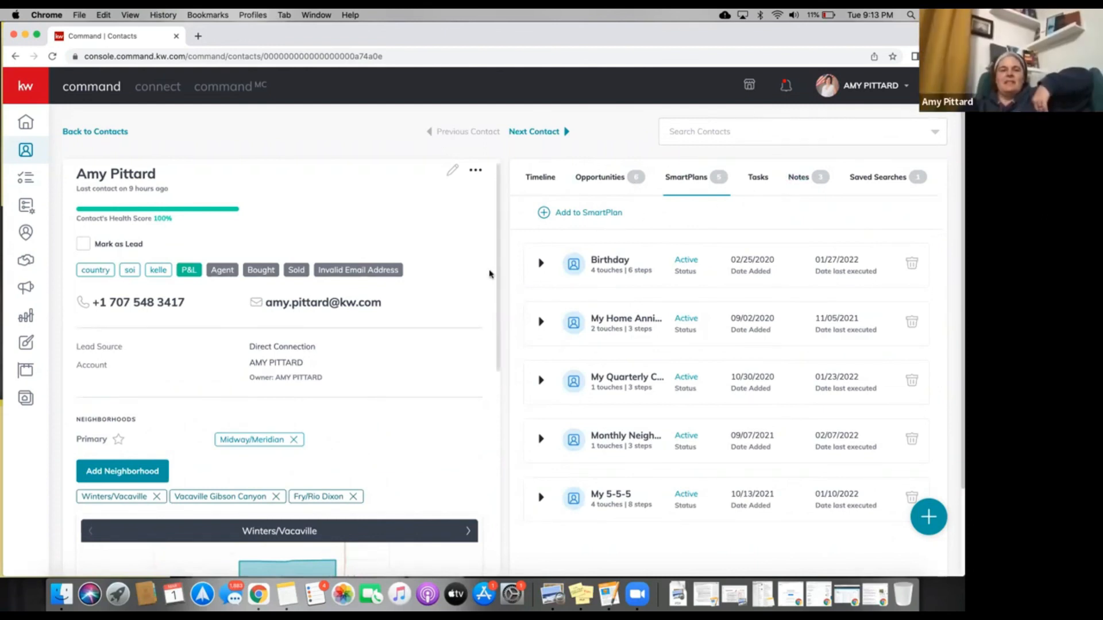
scroll(439, 324, "down", 10)
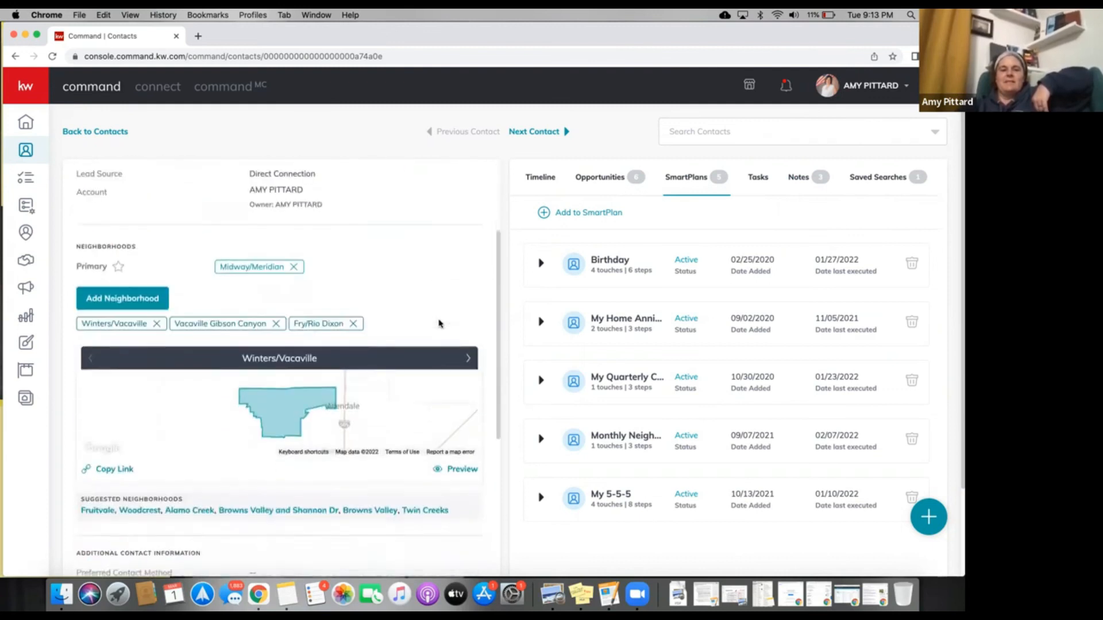
scroll(439, 323, "down", 3)
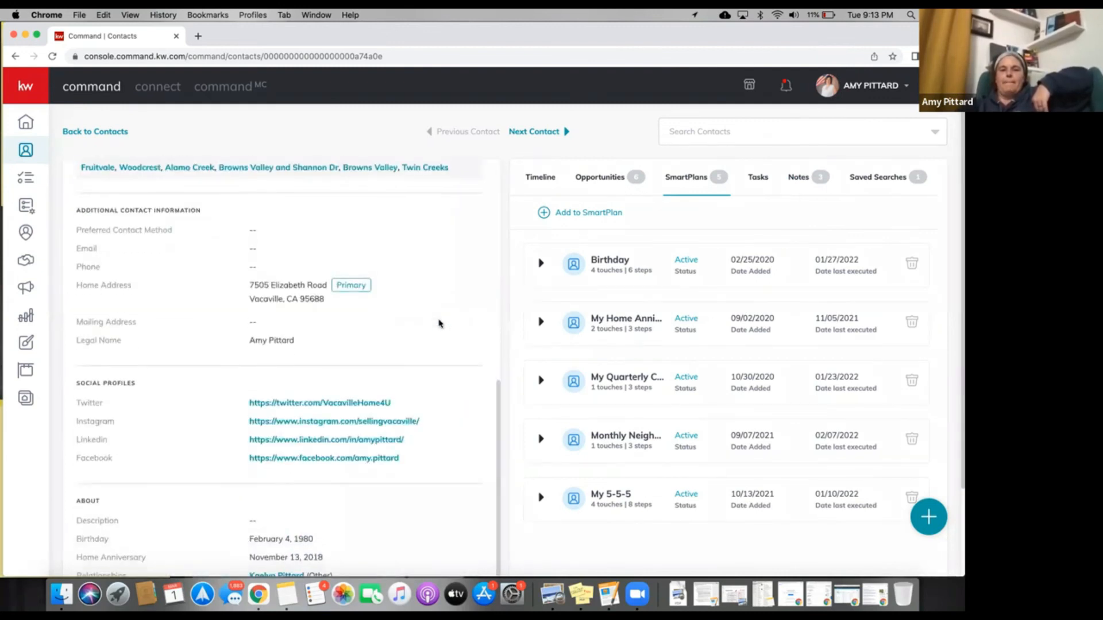
scroll(438, 323, "up", 13)
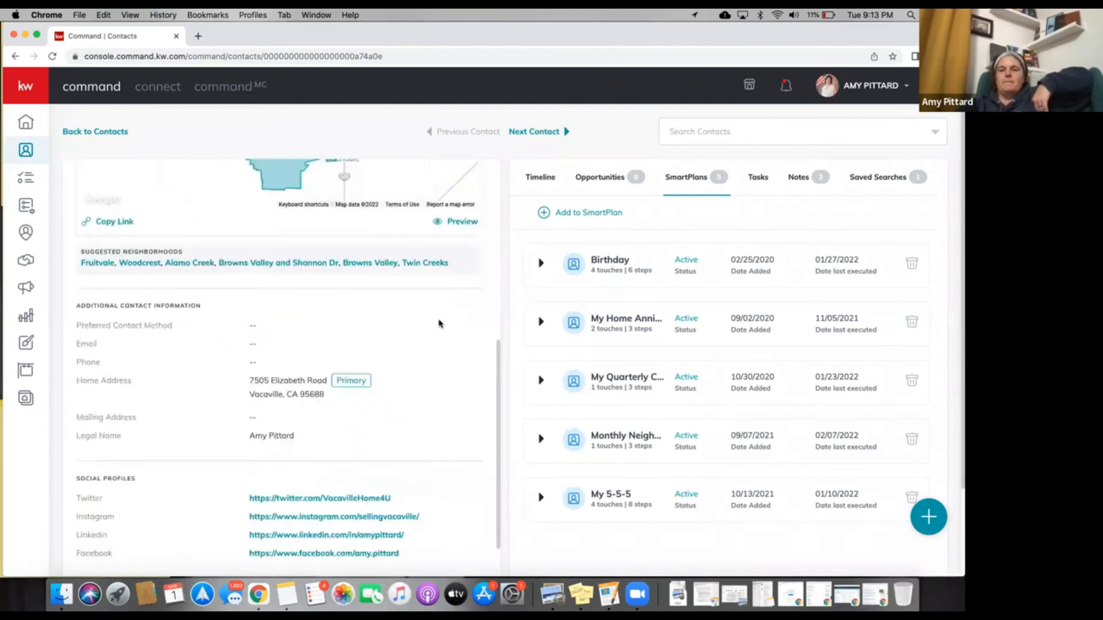